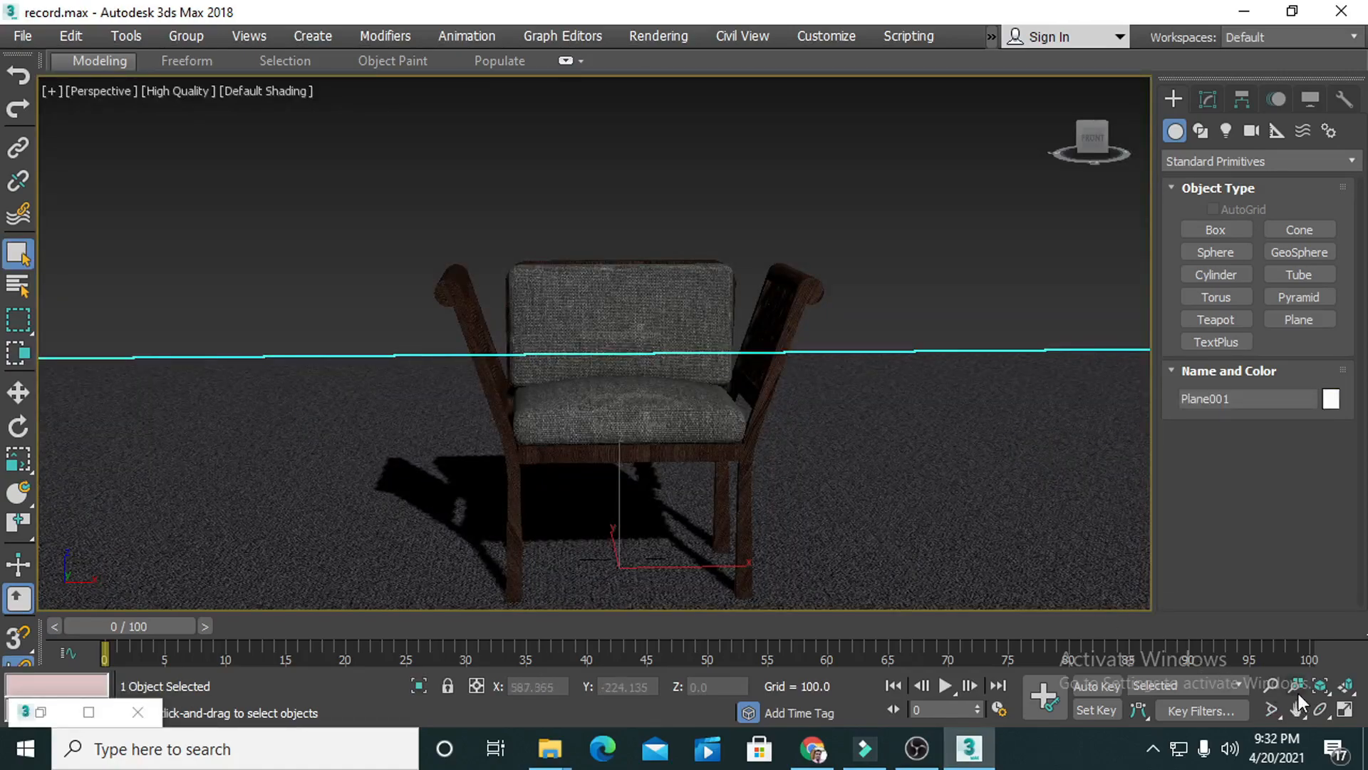
Examine the finished cushioned chair model from the front and at a slight angle.
click(1296, 686)
drag(910, 544, 908, 531)
middle_drag(870, 555, 806, 522)
scroll(838, 515, up, 1)
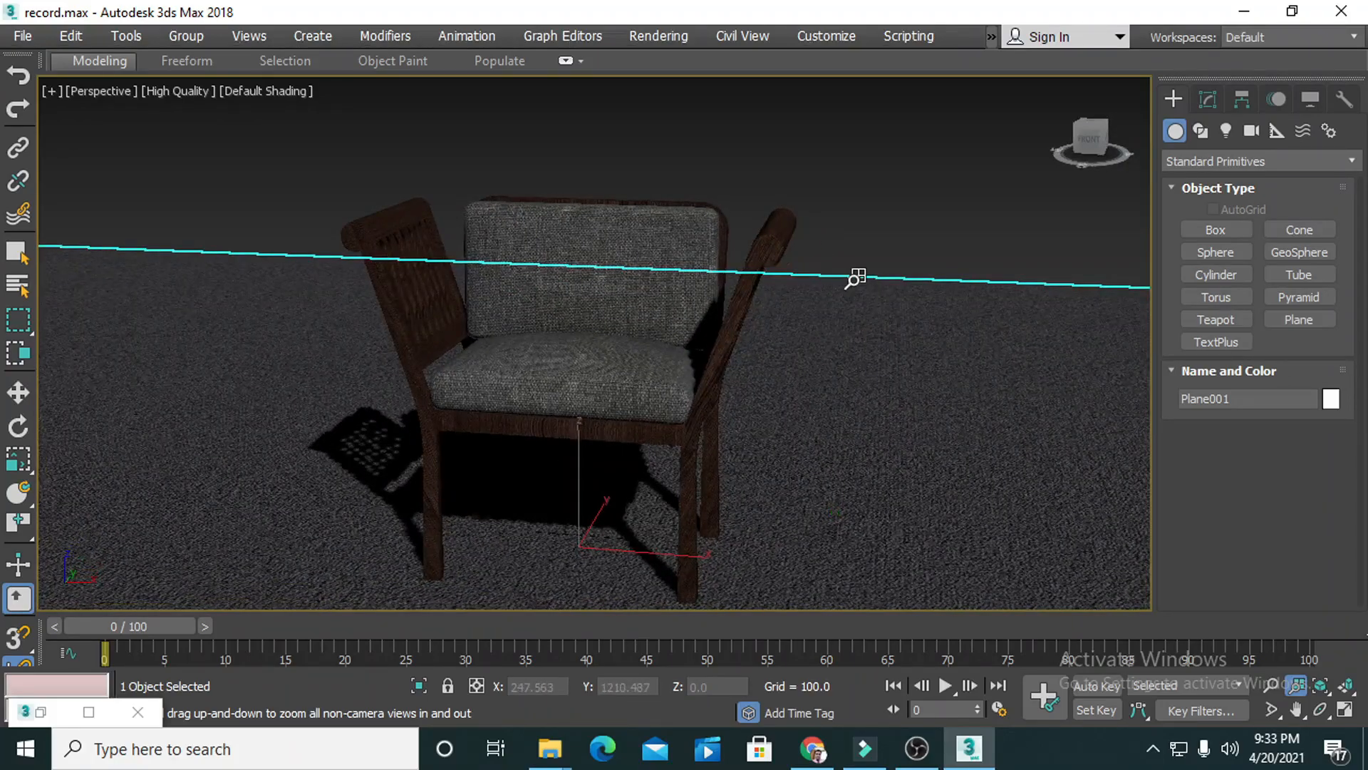
right_click(921, 214)
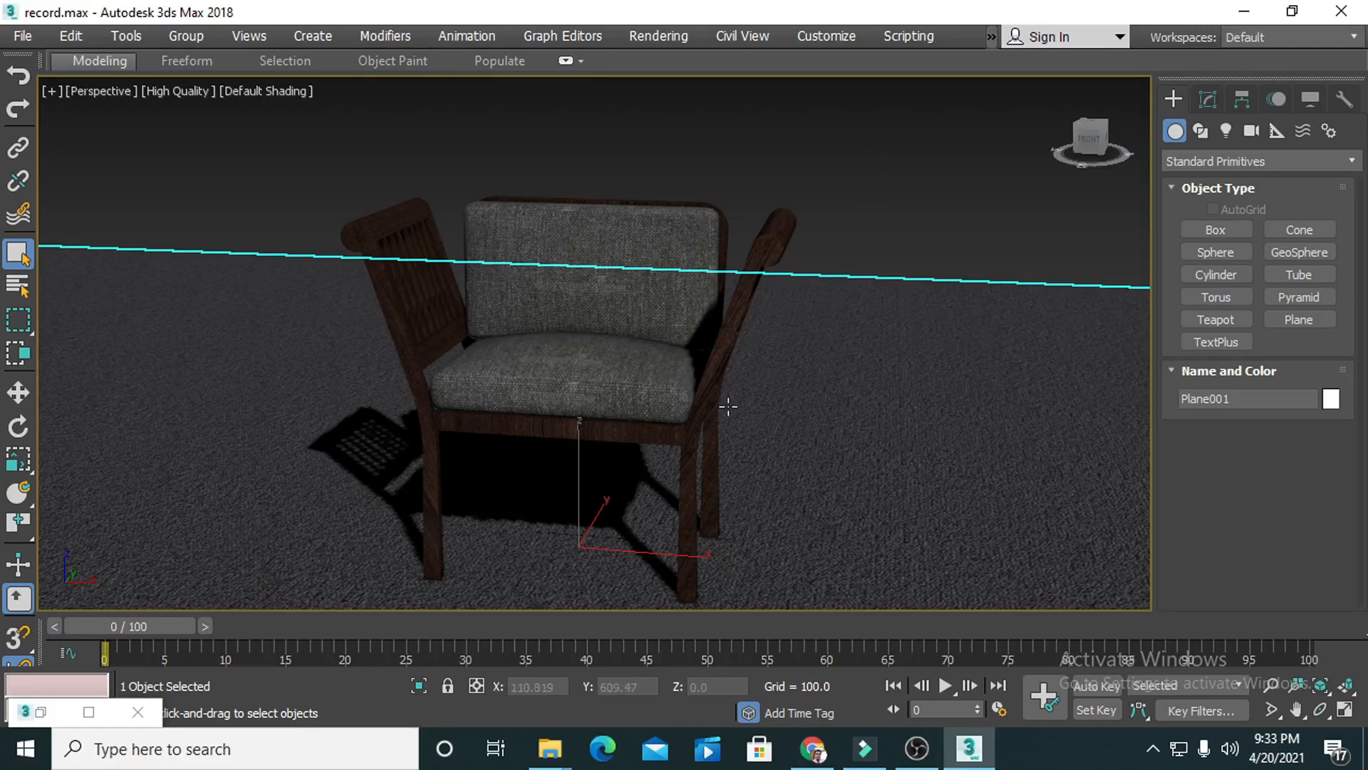
alt+middle_drag(709, 404, 739, 400)
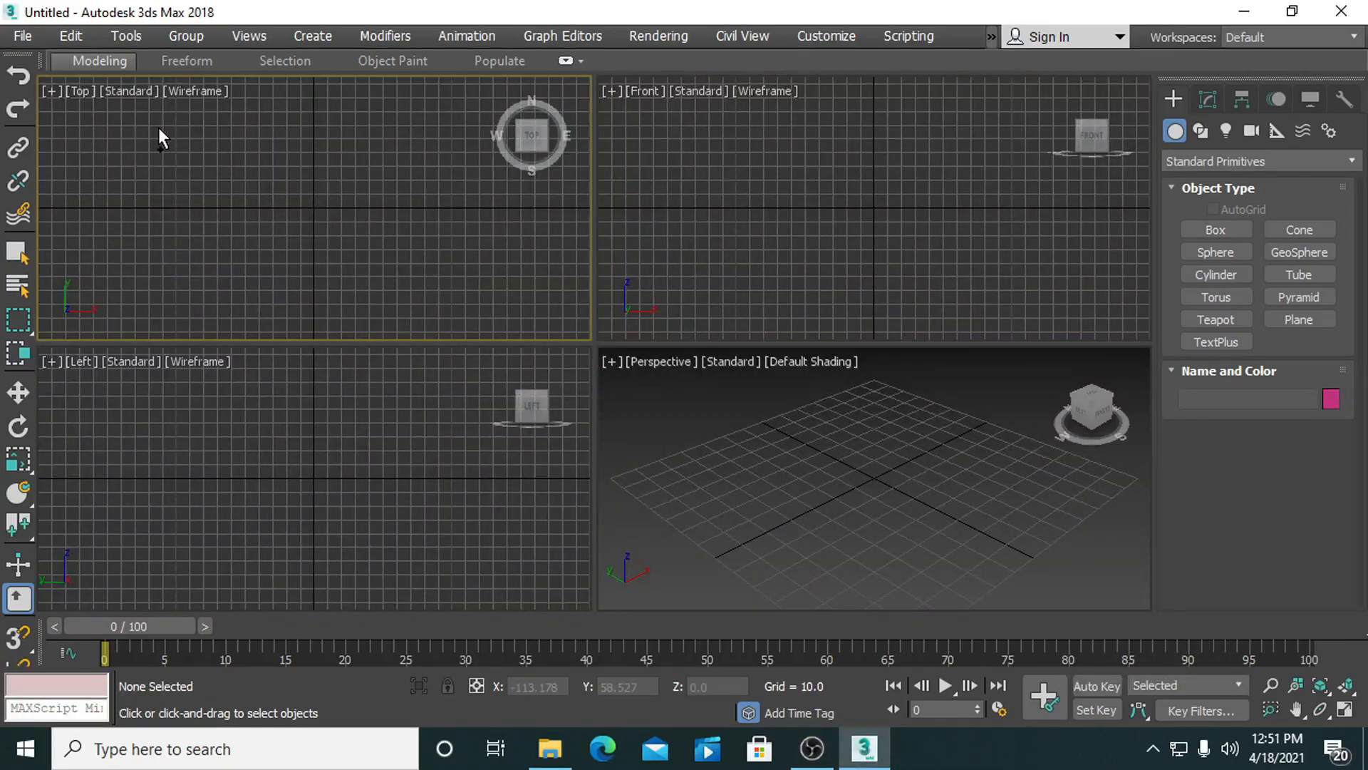
Create a ground plane in the Top view, about 212 long and 342 wide.
right_click(156, 134)
click(201, 87)
drag(82, 112, 554, 405)
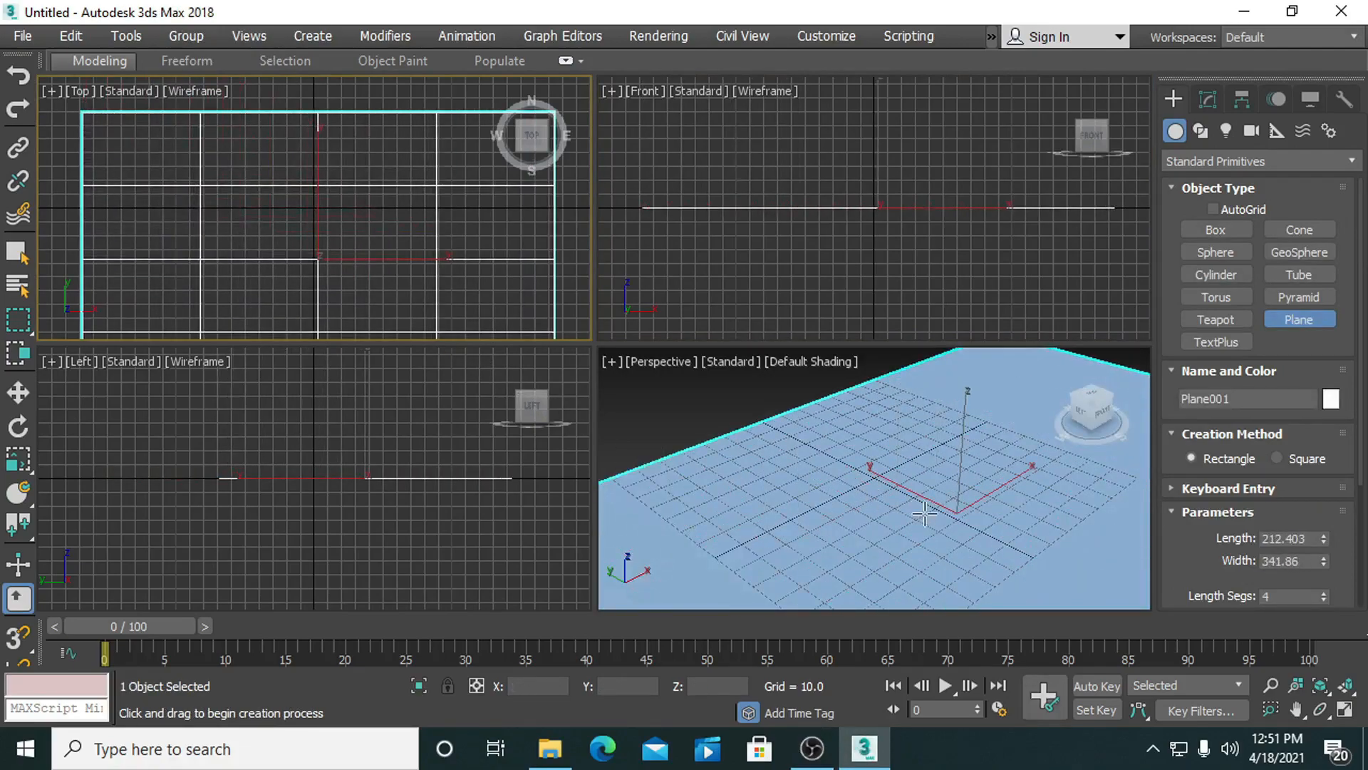
middle_drag(223, 150, 248, 100)
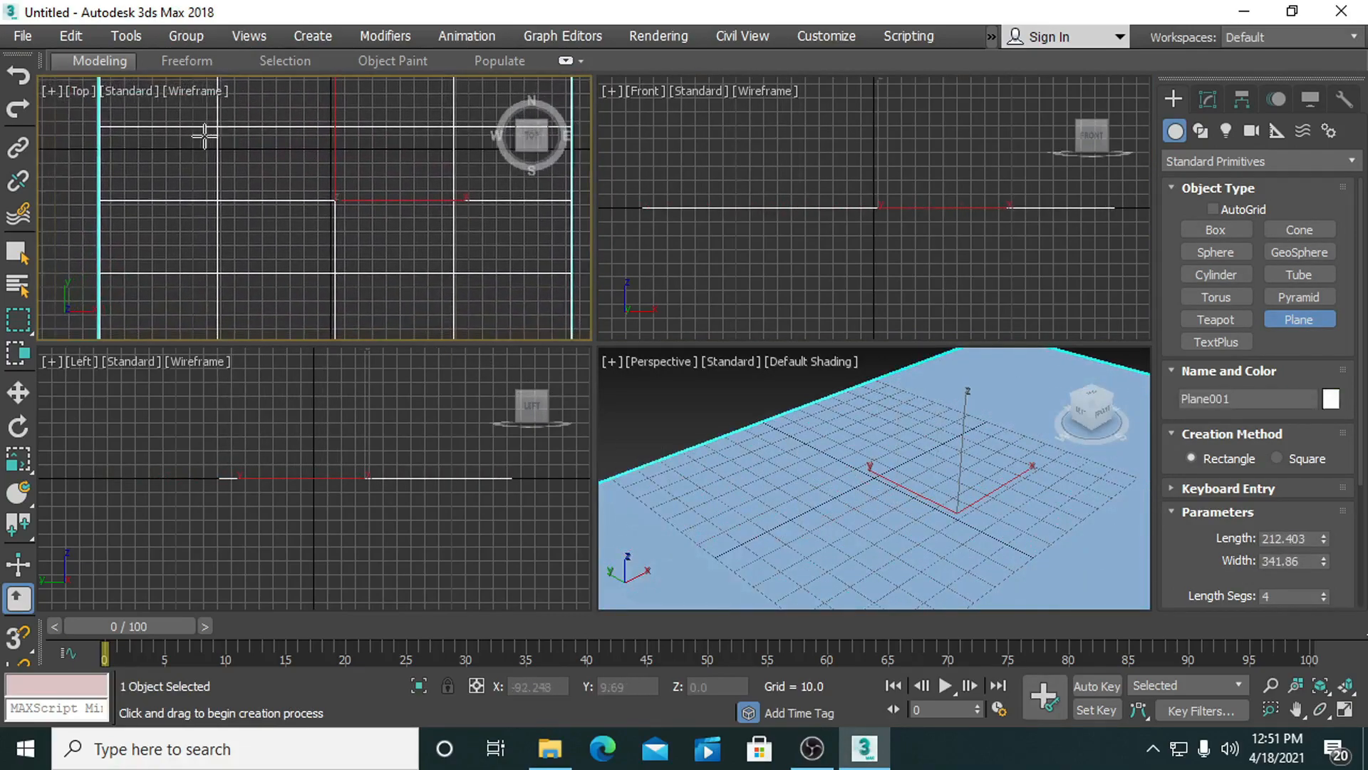
Create a box over the plane in the Top view, about 101 long, 178 wide and 17 high.
right_click(206, 131)
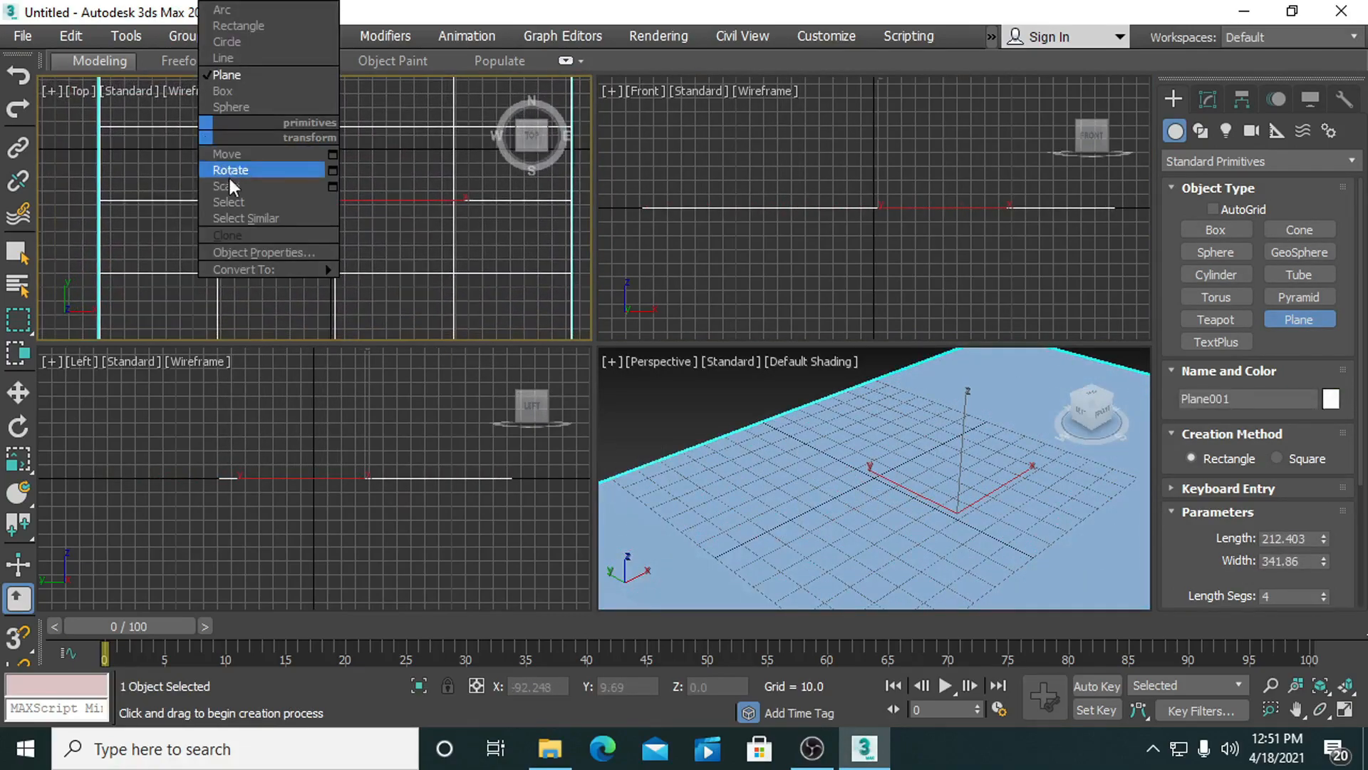
click(250, 90)
drag(193, 159, 443, 299)
Maximize the Perspective viewport and set its rendering quality to High Quality.
middle_drag(837, 464, 792, 407)
scroll(831, 437, down, 3)
key(alt+w)
click(164, 90)
click(175, 113)
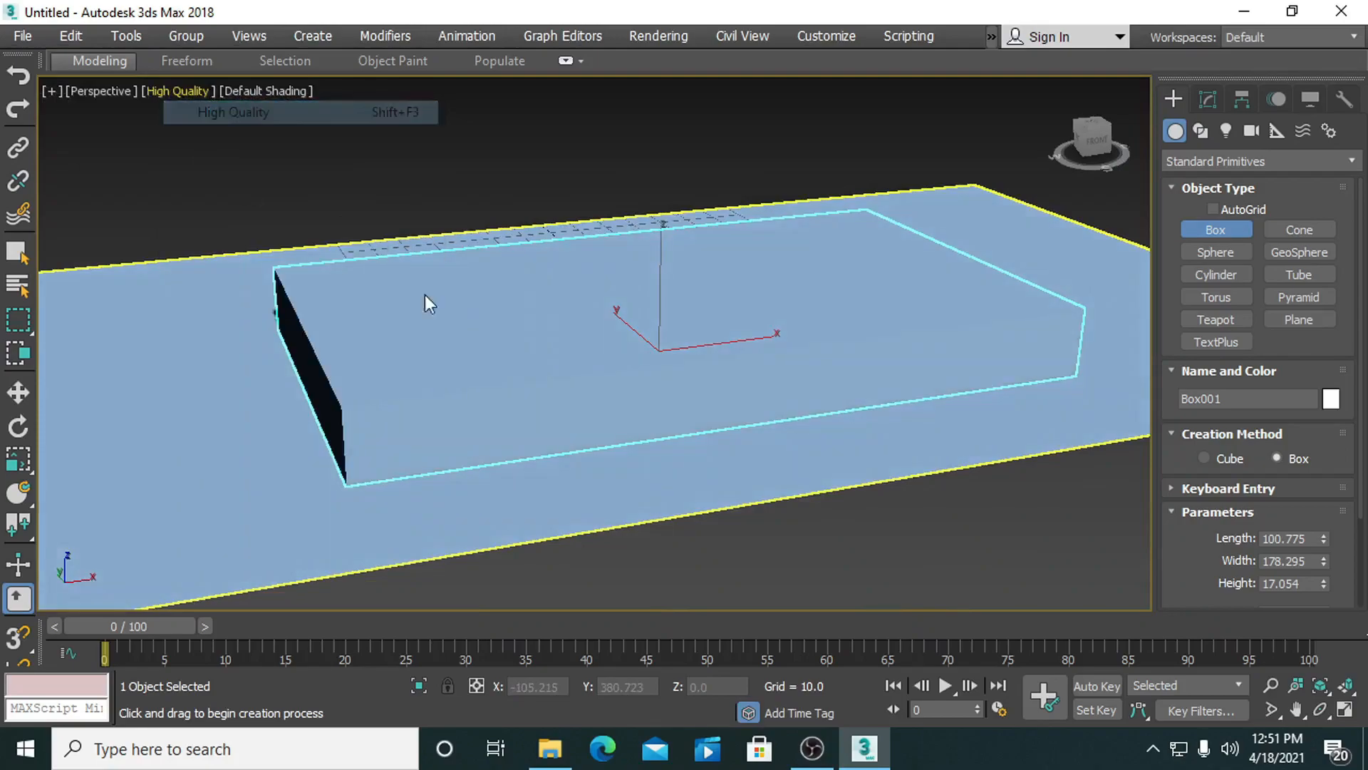
Raise the box above the plane to a Z position of about 31.
key(w)
drag(658, 255, 656, 122)
alt+middle_drag(682, 361, 656, 351)
alt+middle_drag(1128, 409, 1141, 371)
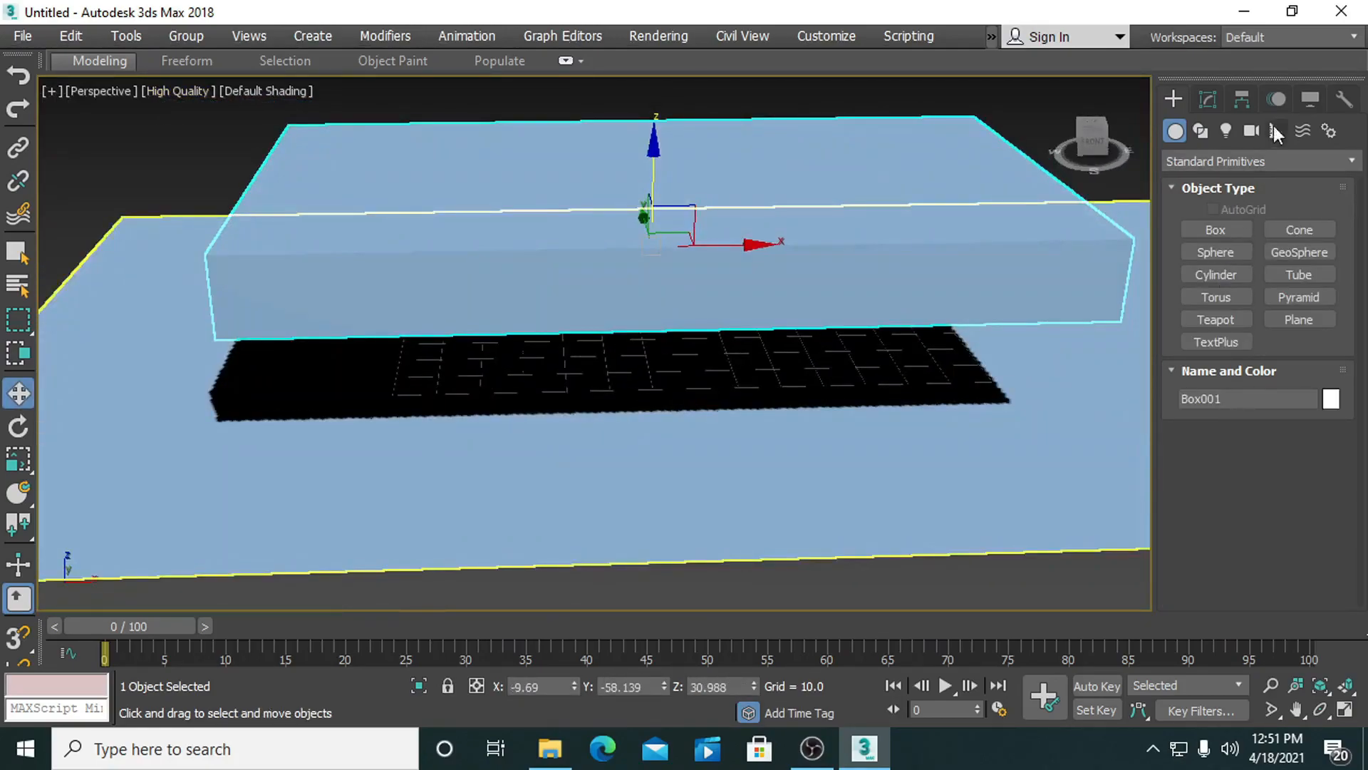
Set the box's length to 150, width to 190 and height to 7.
click(1208, 99)
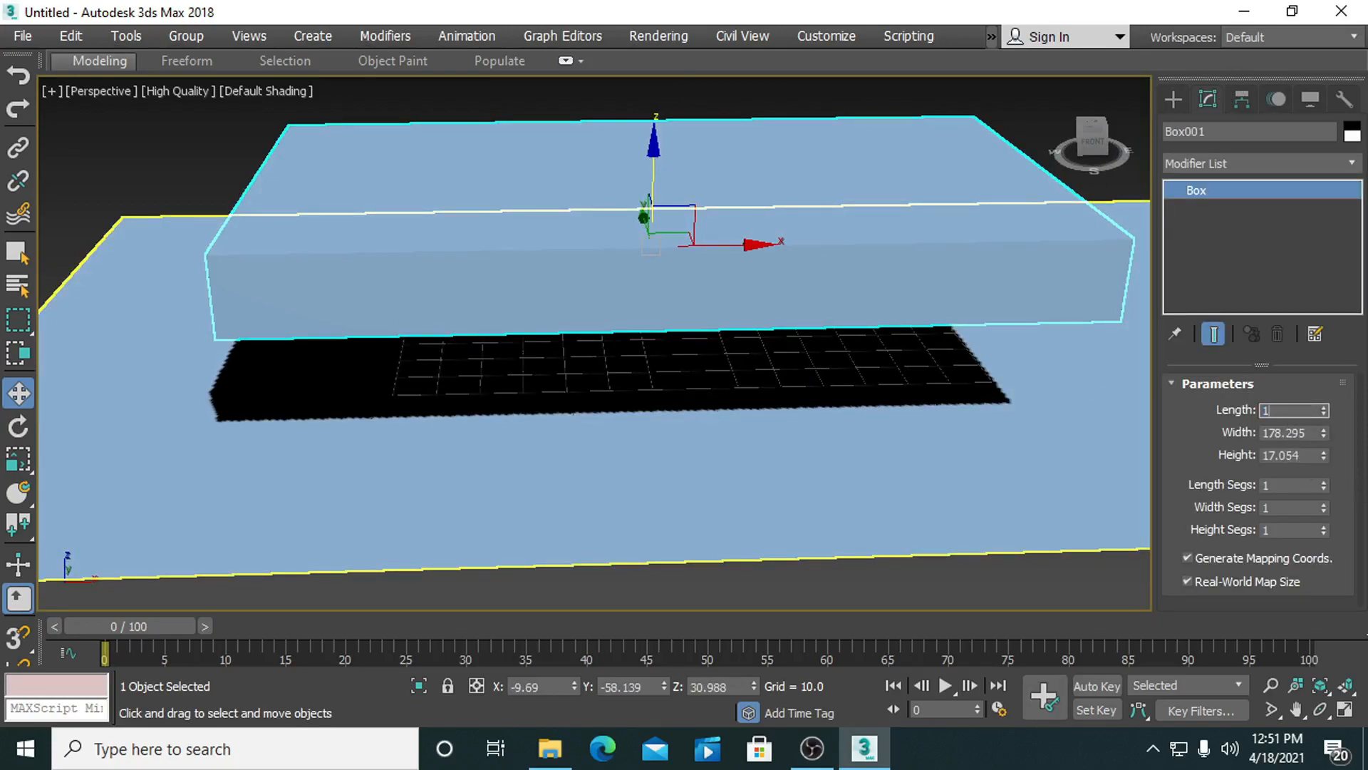
key(Return)
click(1290, 432)
text(190)
key(Return)
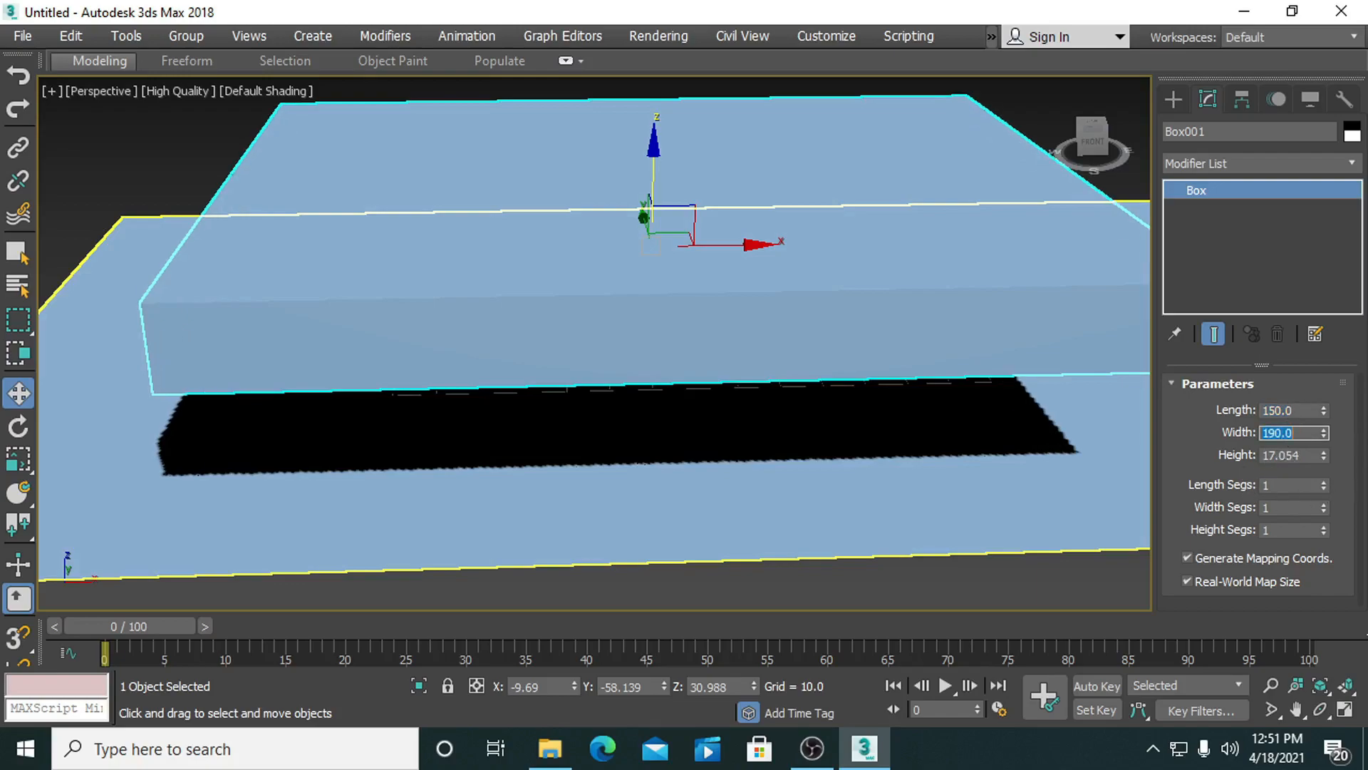
click(1279, 454)
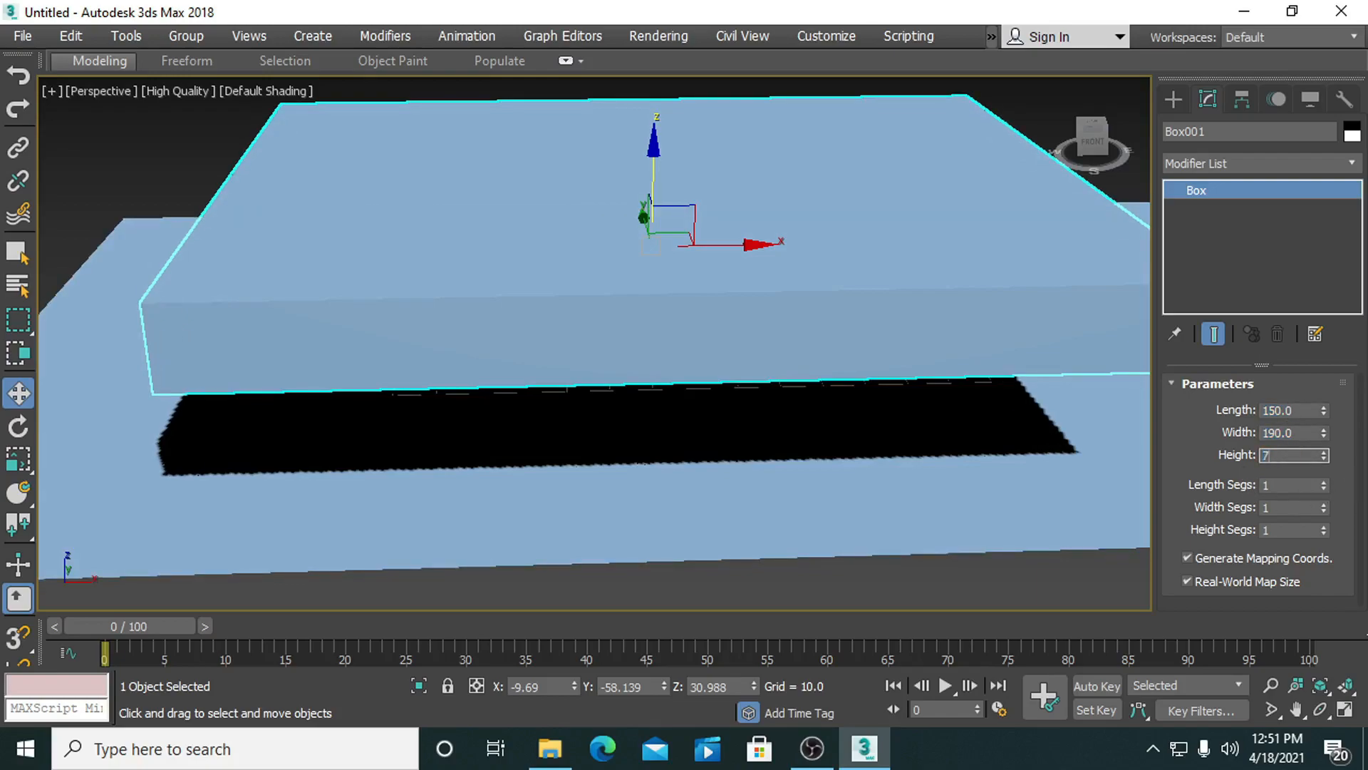
scroll(602, 360, down, 6)
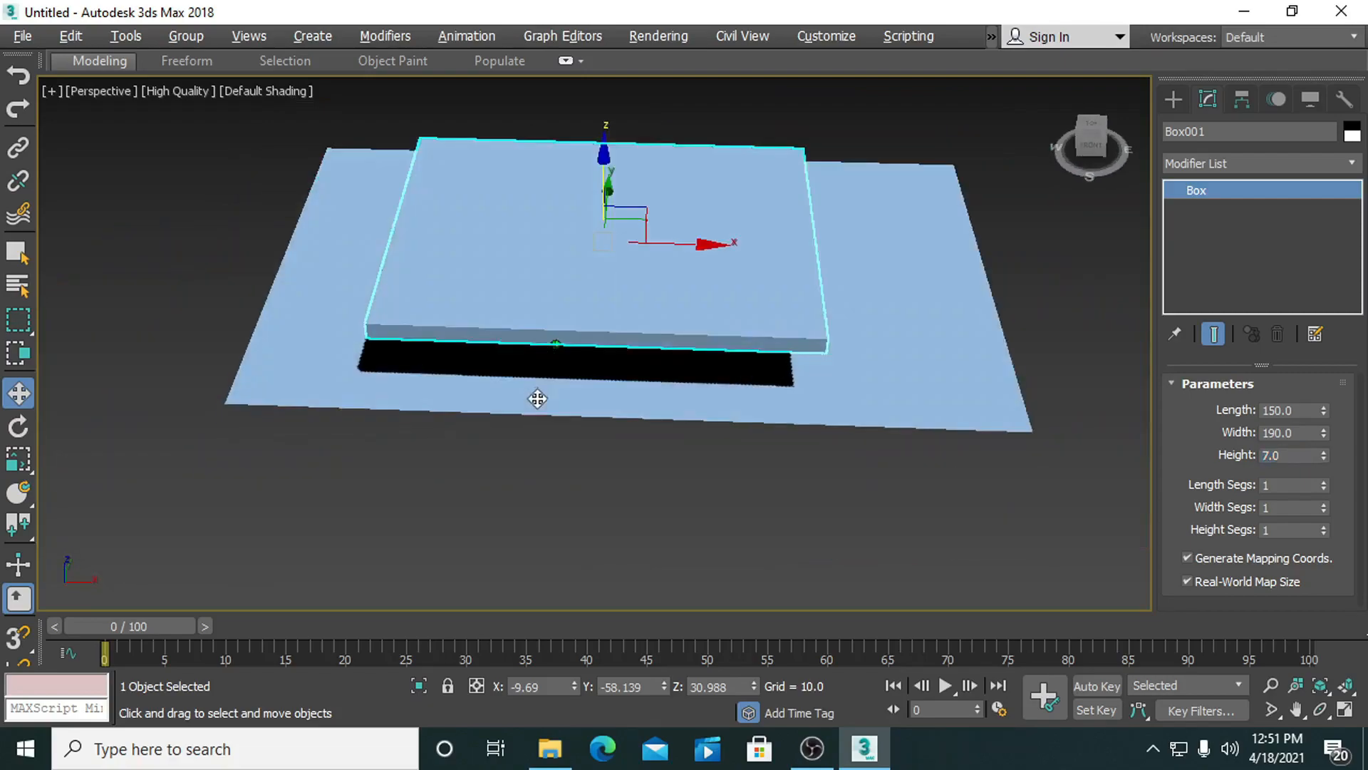
Raise the box to seat level at a Z position of about 129 and set its length to 140.
alt+middle_drag(559, 305, 556, 300)
drag(594, 230, 597, 78)
alt+middle_drag(697, 338, 702, 357)
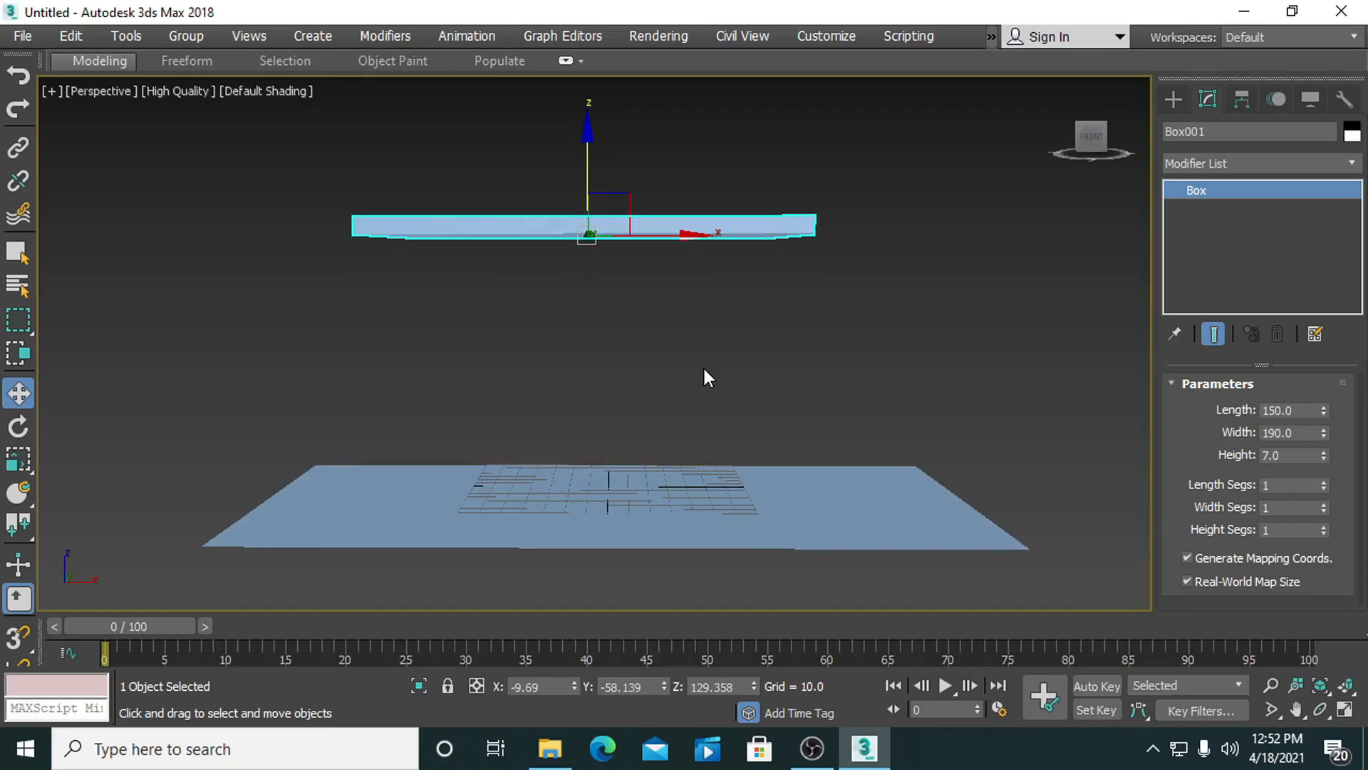
double_click(1290, 410)
key(Return)
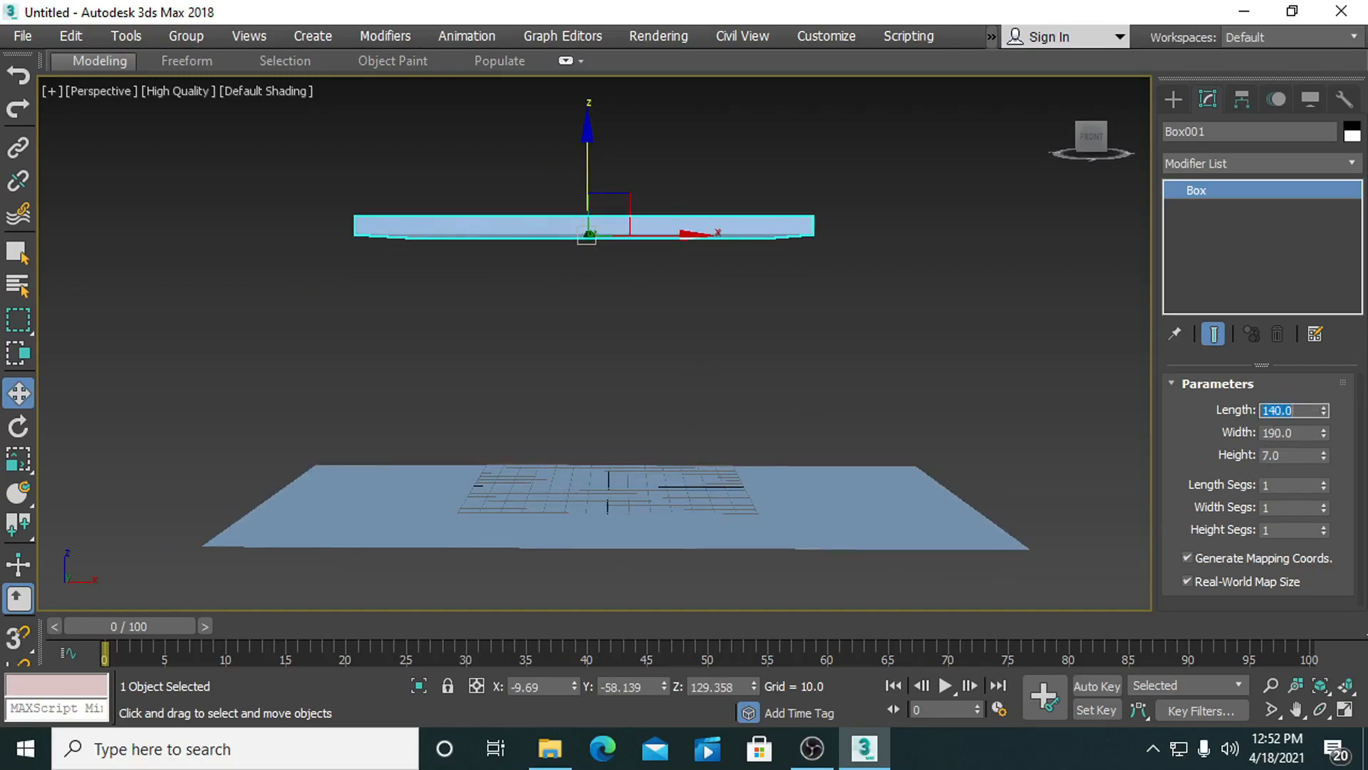
Draw a three-point line in the maximized Front view, slanting down to the seat box's outer edge and continuing straight to the floor.
alt+middle_drag(752, 375, 729, 488)
key(alt+w)
middle_drag(777, 188, 940, 257)
scroll(791, 195, down, 4)
scroll(798, 241, up, 2)
key(alt+w)
middle_drag(775, 192, 848, 243)
ctrl+right_click(724, 139)
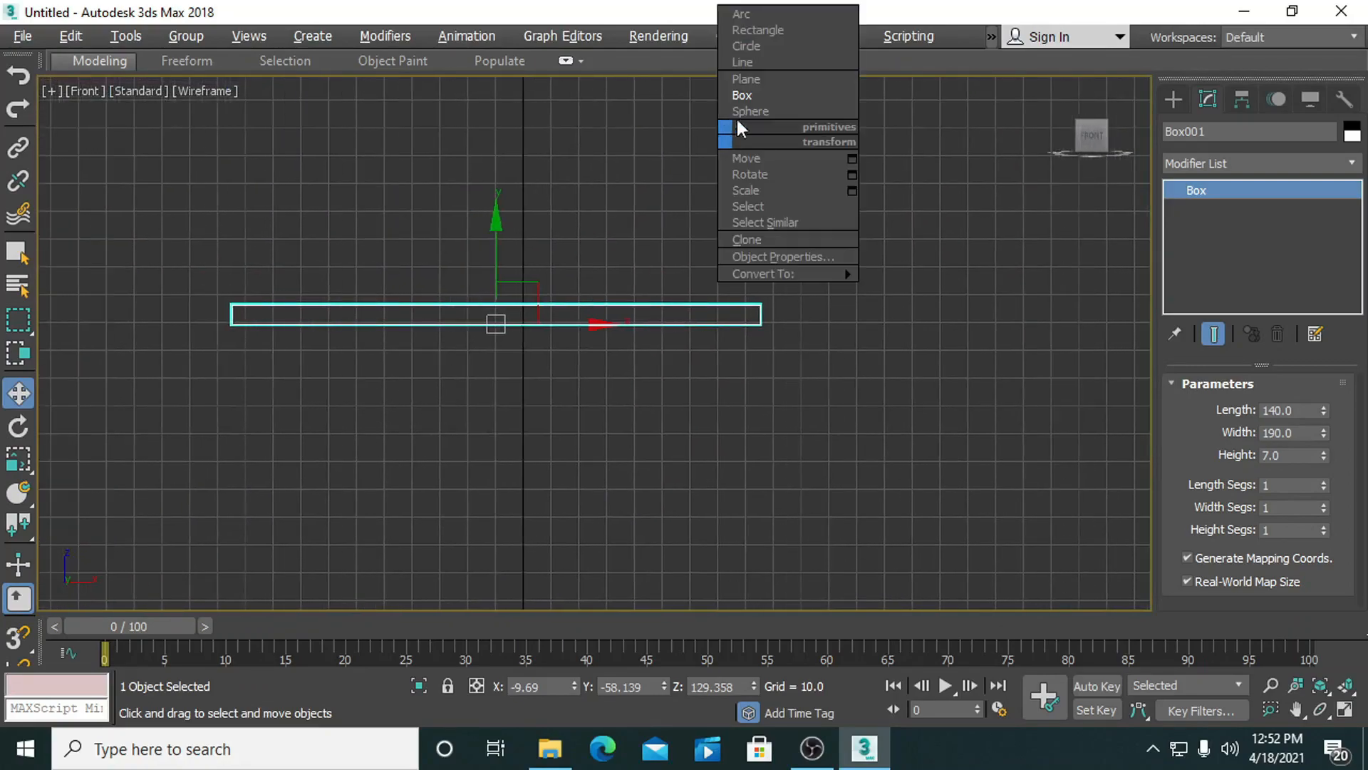
click(754, 66)
scroll(761, 223, down, 4)
middle_drag(760, 223, 754, 254)
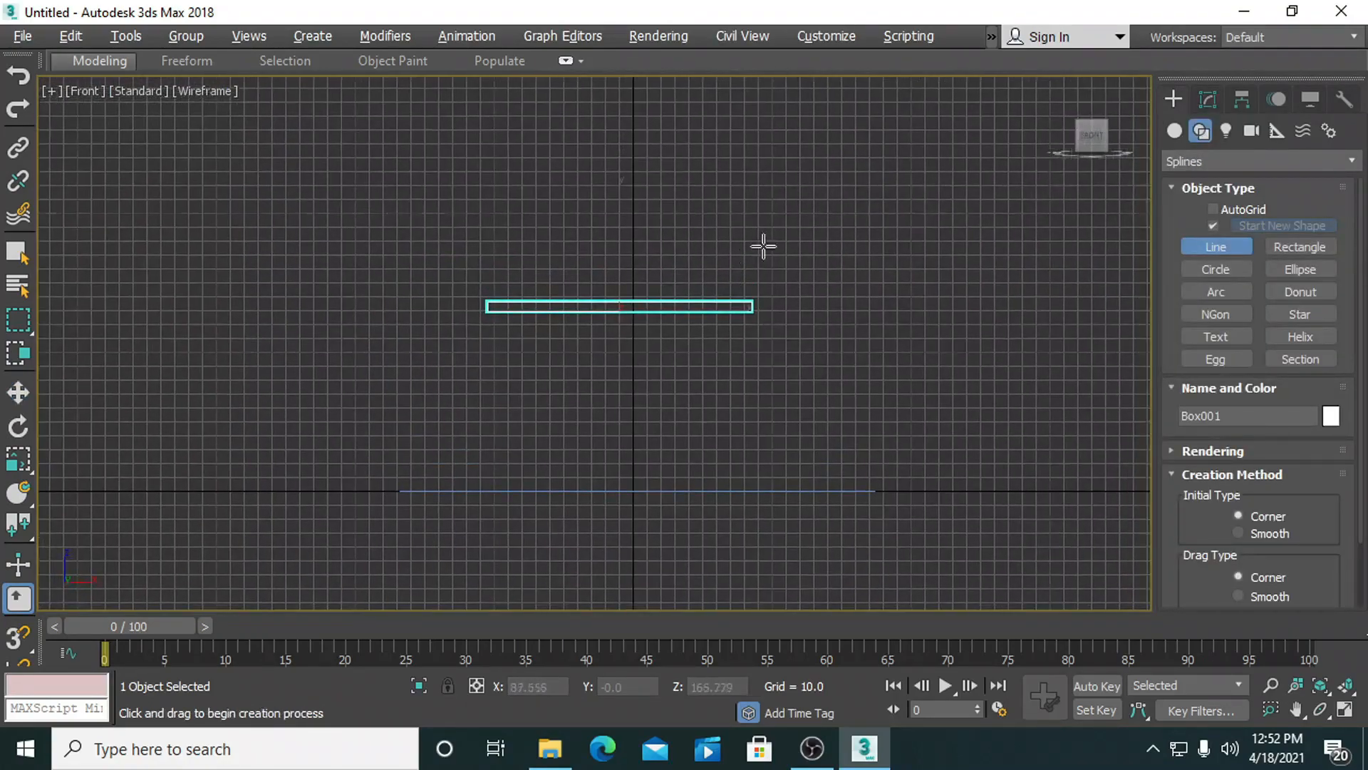
click(818, 116)
click(753, 309)
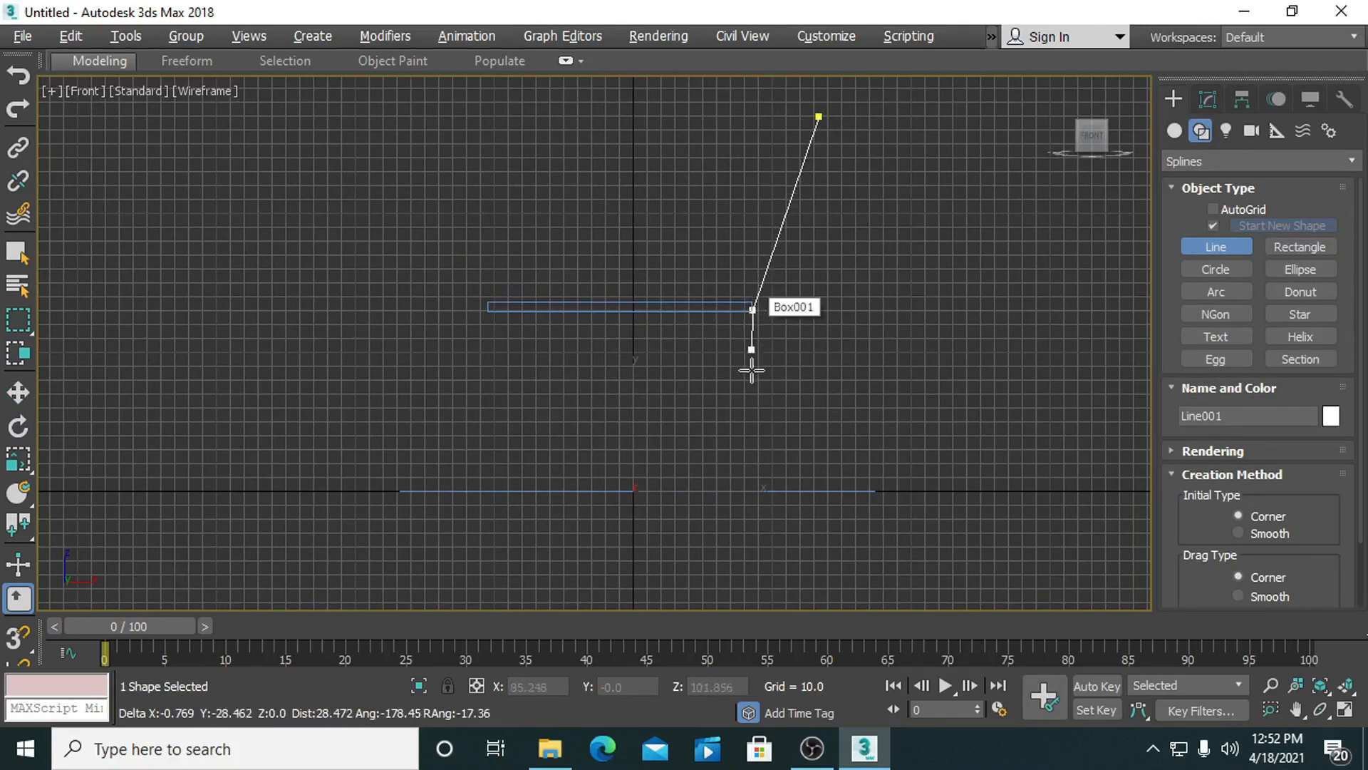
click(755, 485)
right_click(821, 445)
Add a vertex with Refine on the line's slanted upper segment, a short distance above the seat.
middle_drag(821, 445, 731, 469)
scroll(682, 442, up, 1)
scroll(616, 412, up, 1)
middle_drag(644, 400, 593, 510)
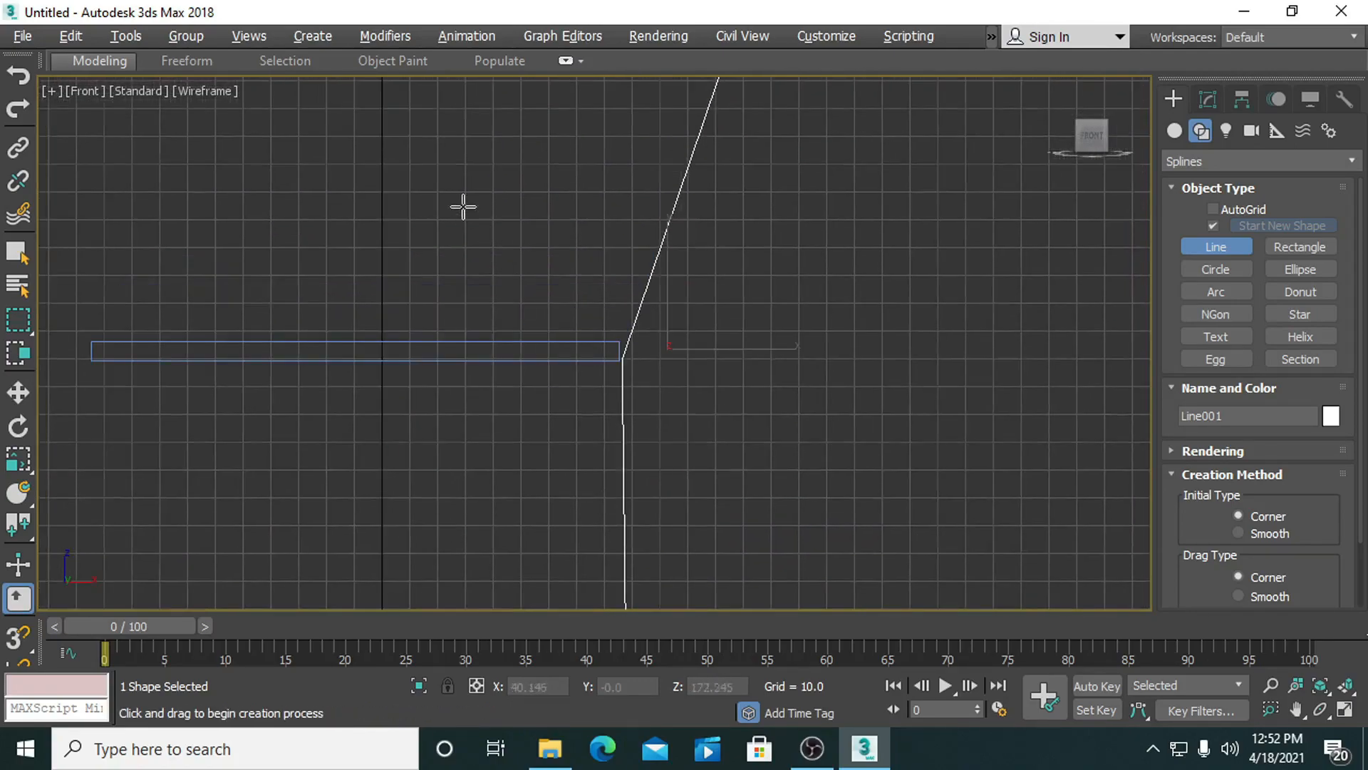
right_click(457, 199)
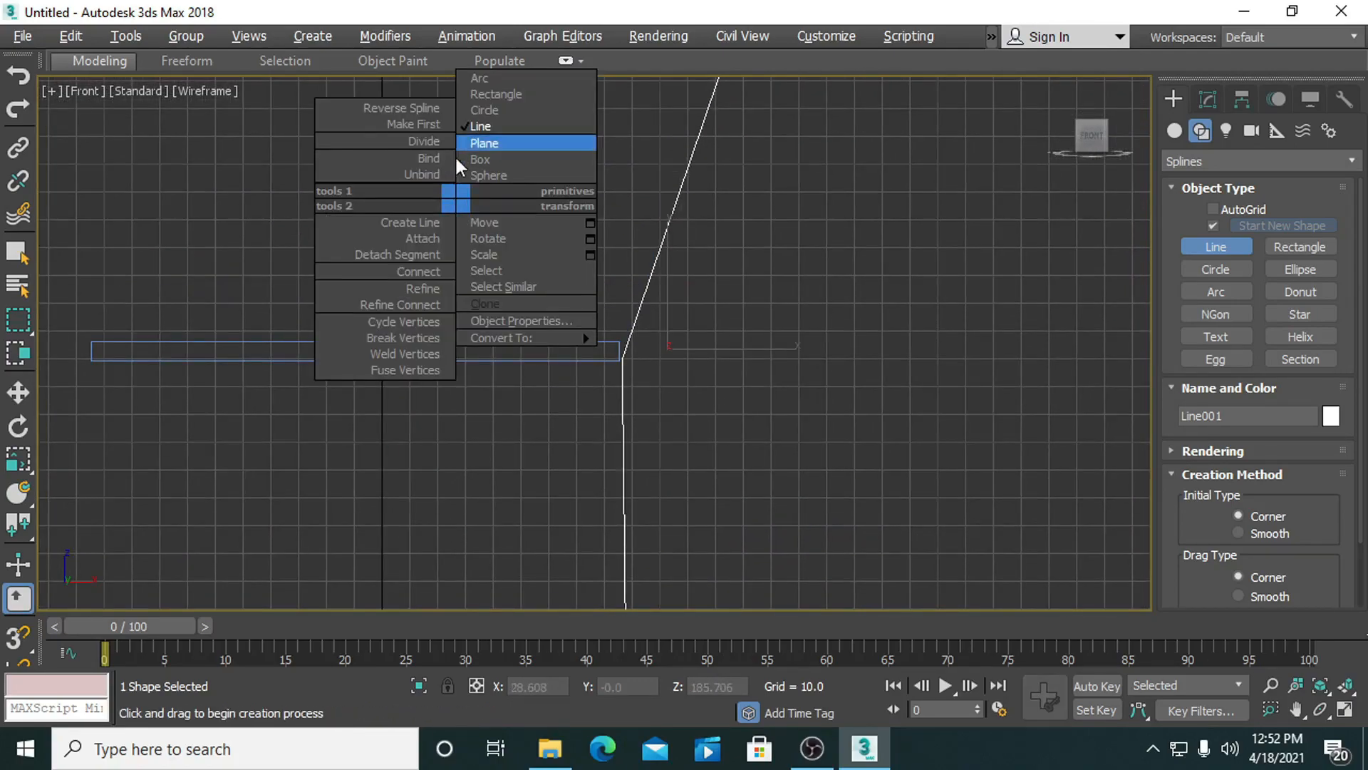
click(412, 302)
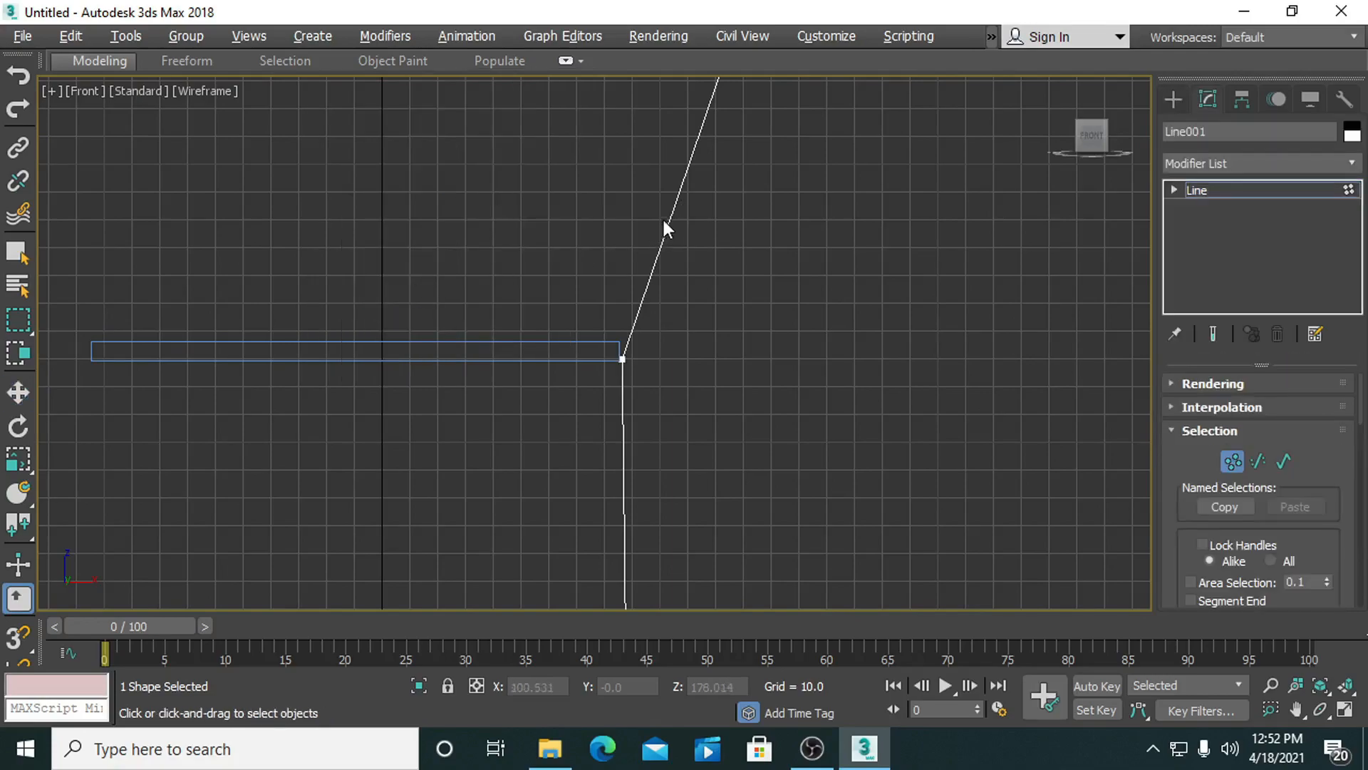
click(690, 164)
Apply Fillet to the line's corner vertex at seat level and to the added vertex above it.
key(w)
click(622, 357)
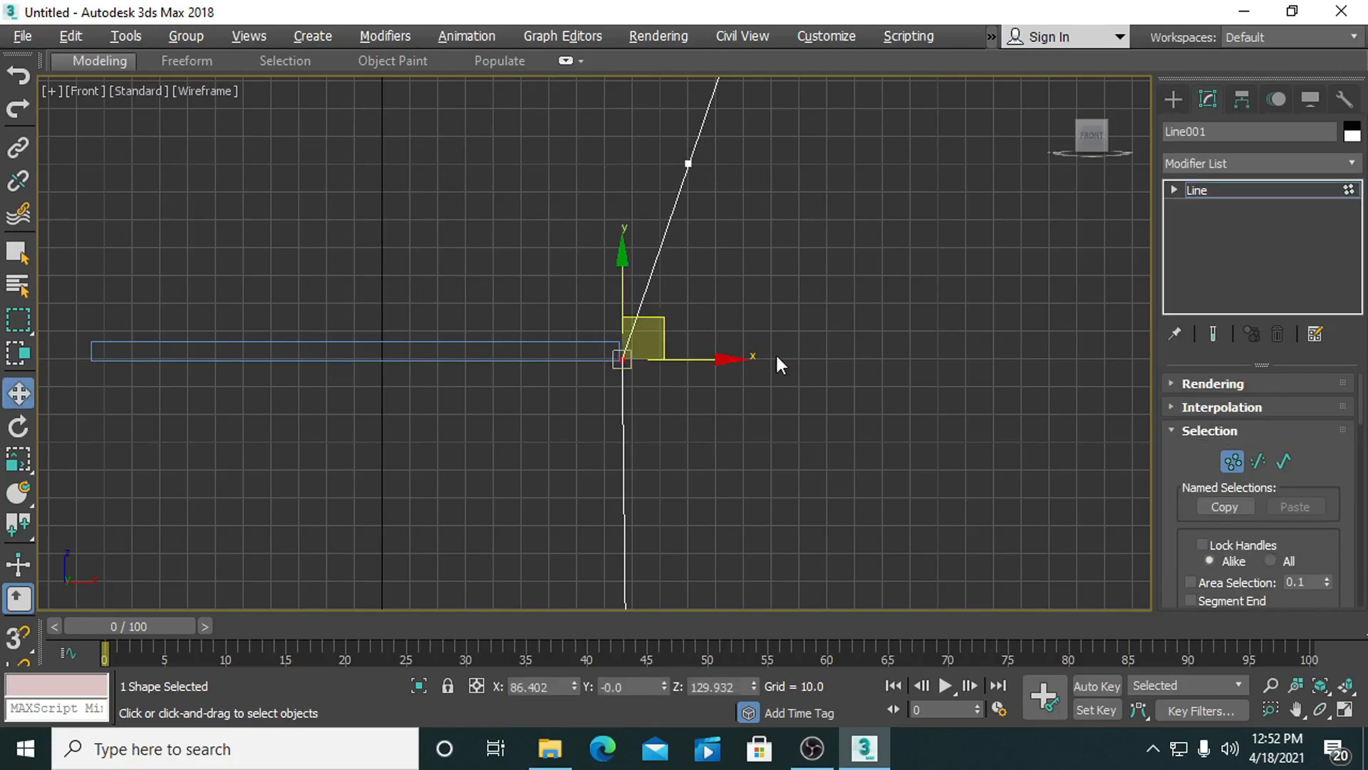
drag(1361, 427, 1356, 508)
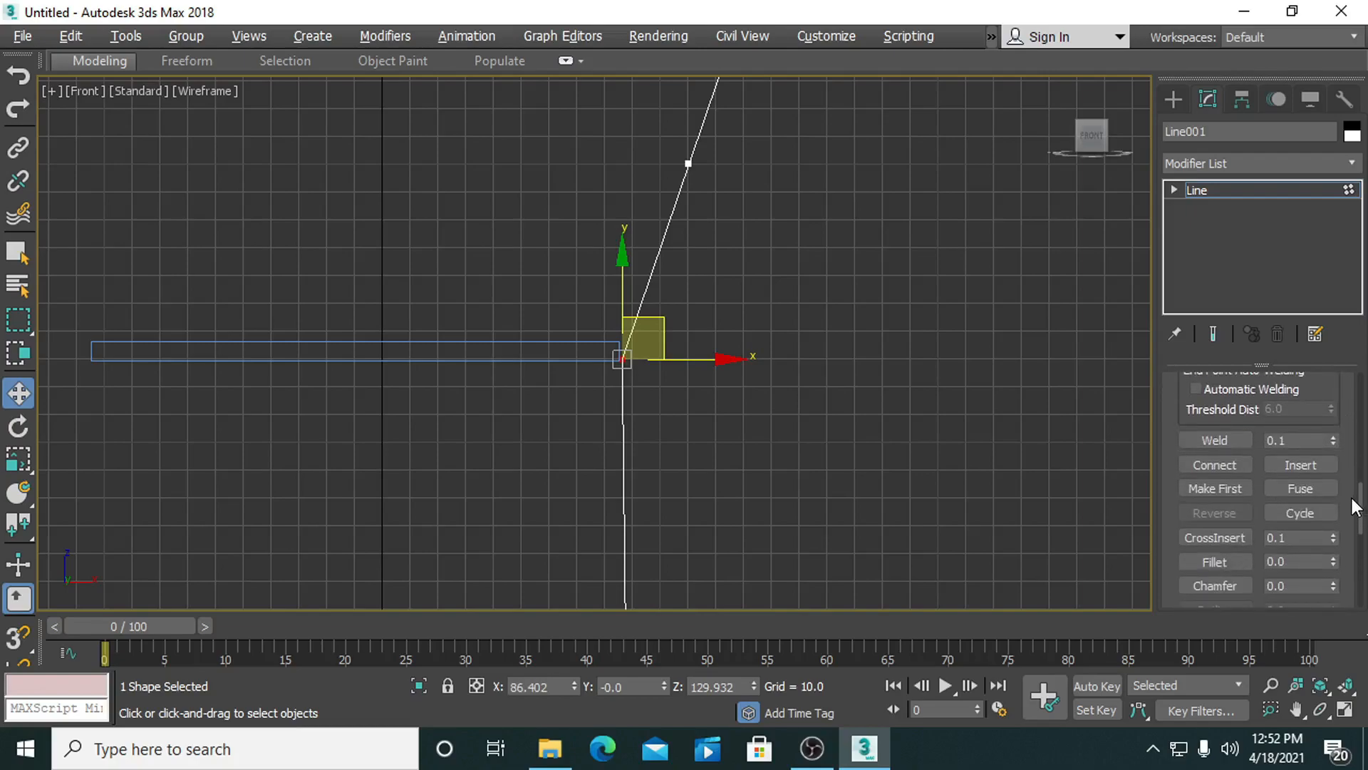
click(1235, 562)
drag(625, 360, 654, 283)
drag(688, 162, 723, 111)
Draw a circle about 5.7 in radius near the line's upper end and move it against the line.
middle_drag(726, 342, 715, 422)
scroll(753, 275, down, 2)
middle_drag(794, 239, 524, 357)
scroll(639, 329, up, 2)
right_click(559, 260)
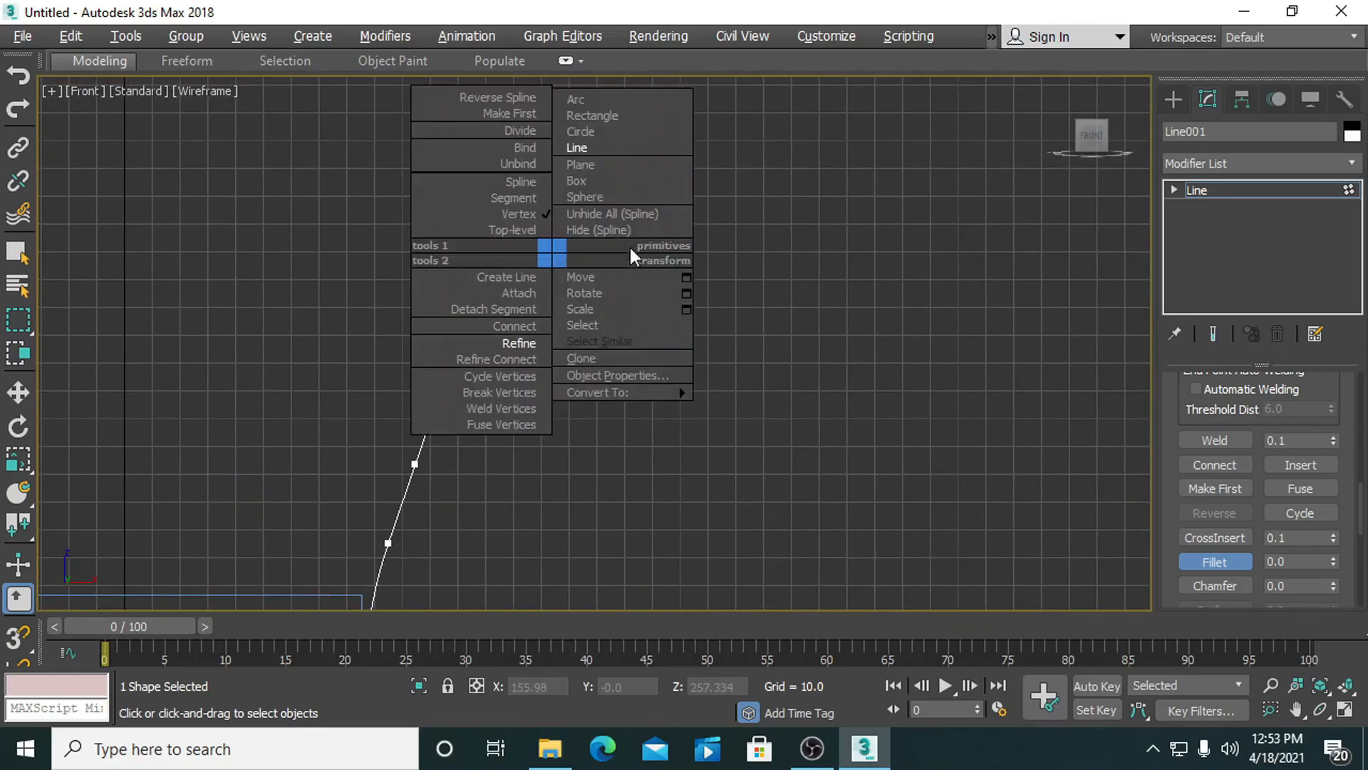
click(600, 130)
drag(523, 237, 512, 225)
middle_drag(582, 321, 581, 407)
scroll(567, 370, up, 2)
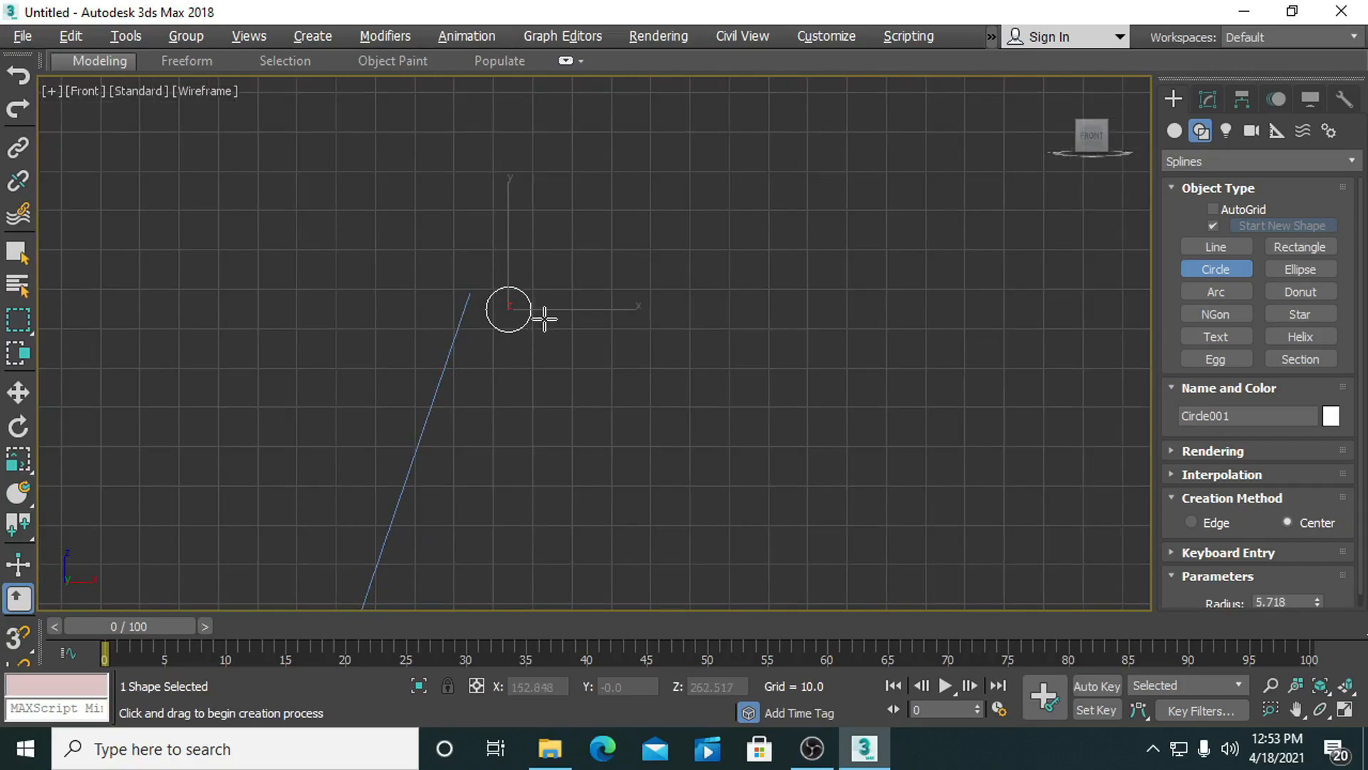
key(w)
drag(591, 311, 574, 311)
Convert the circle to an editable spline and delete the lower segment on the side facing the line.
right_click(503, 323)
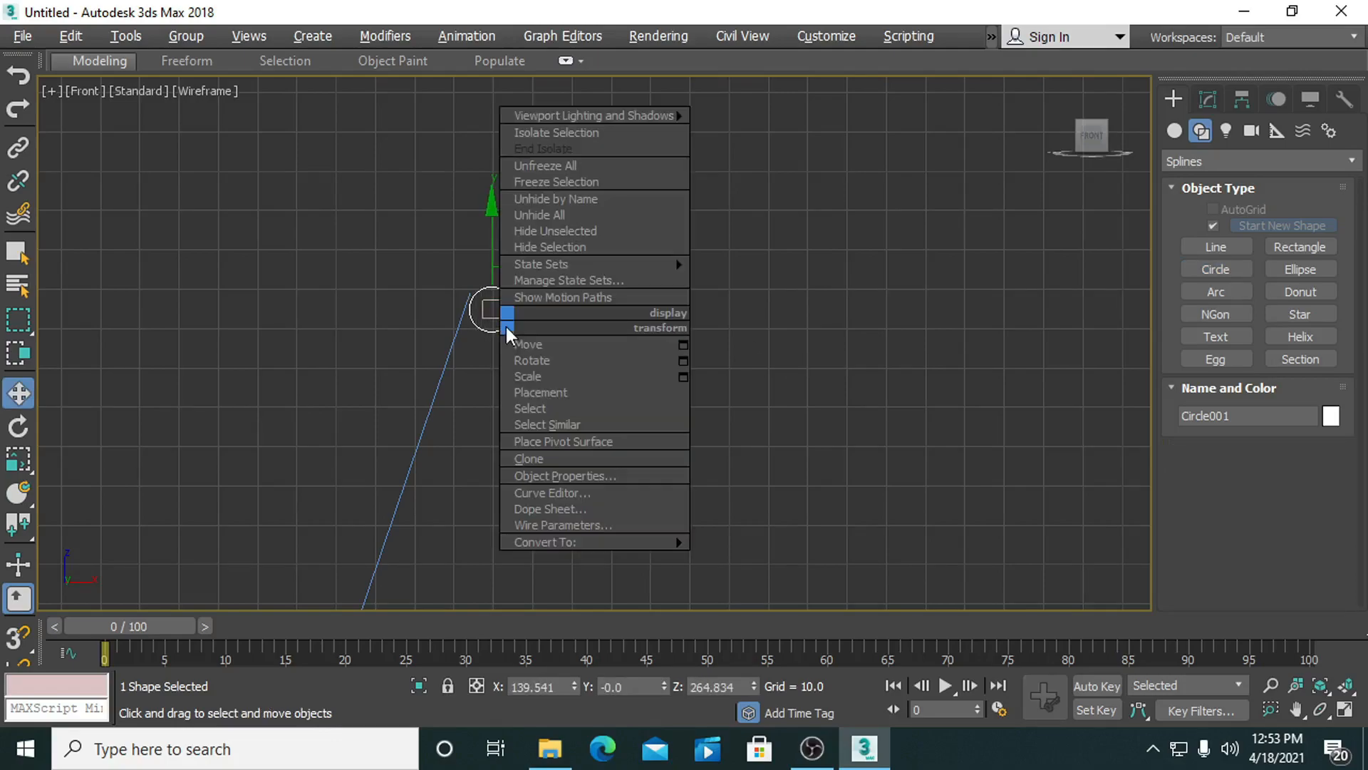
mouse_move(518, 543)
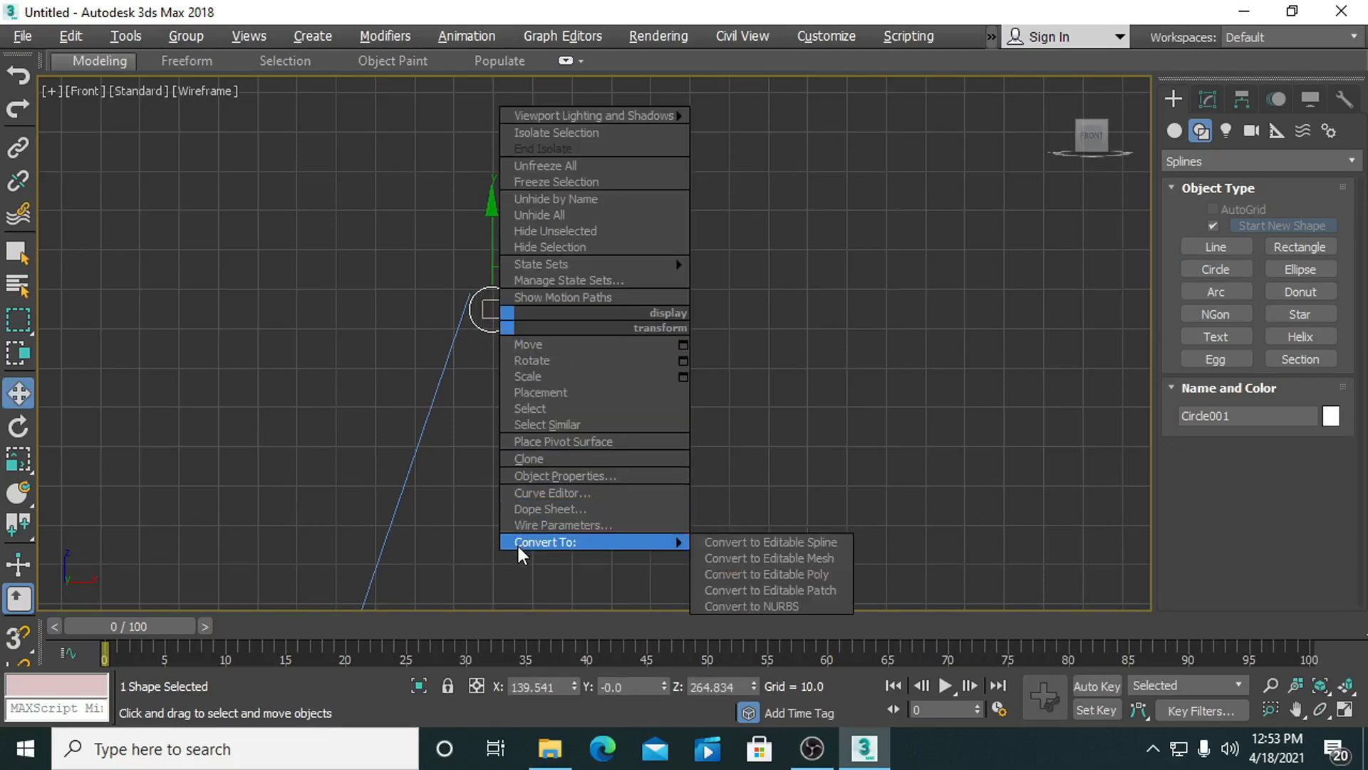
click(759, 541)
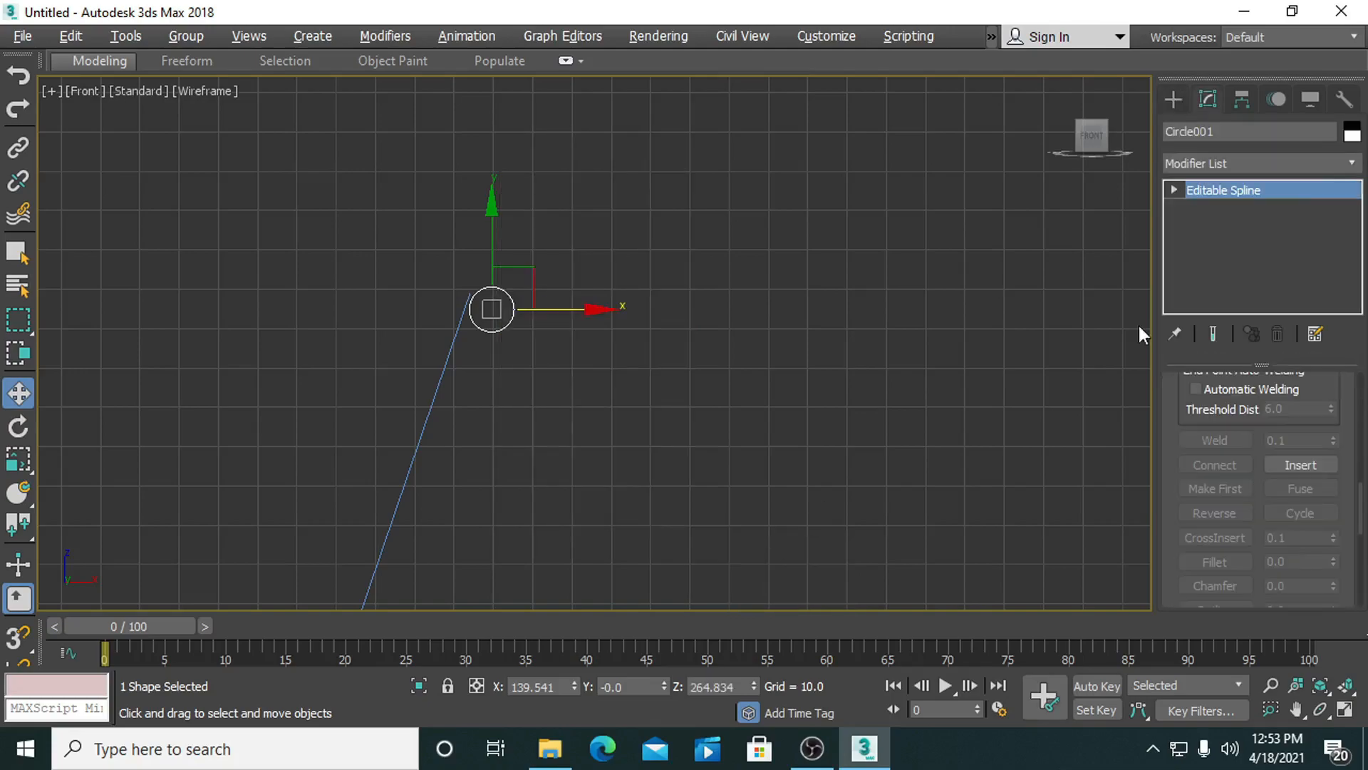
click(1173, 190)
click(1209, 225)
click(476, 325)
key(Delete)
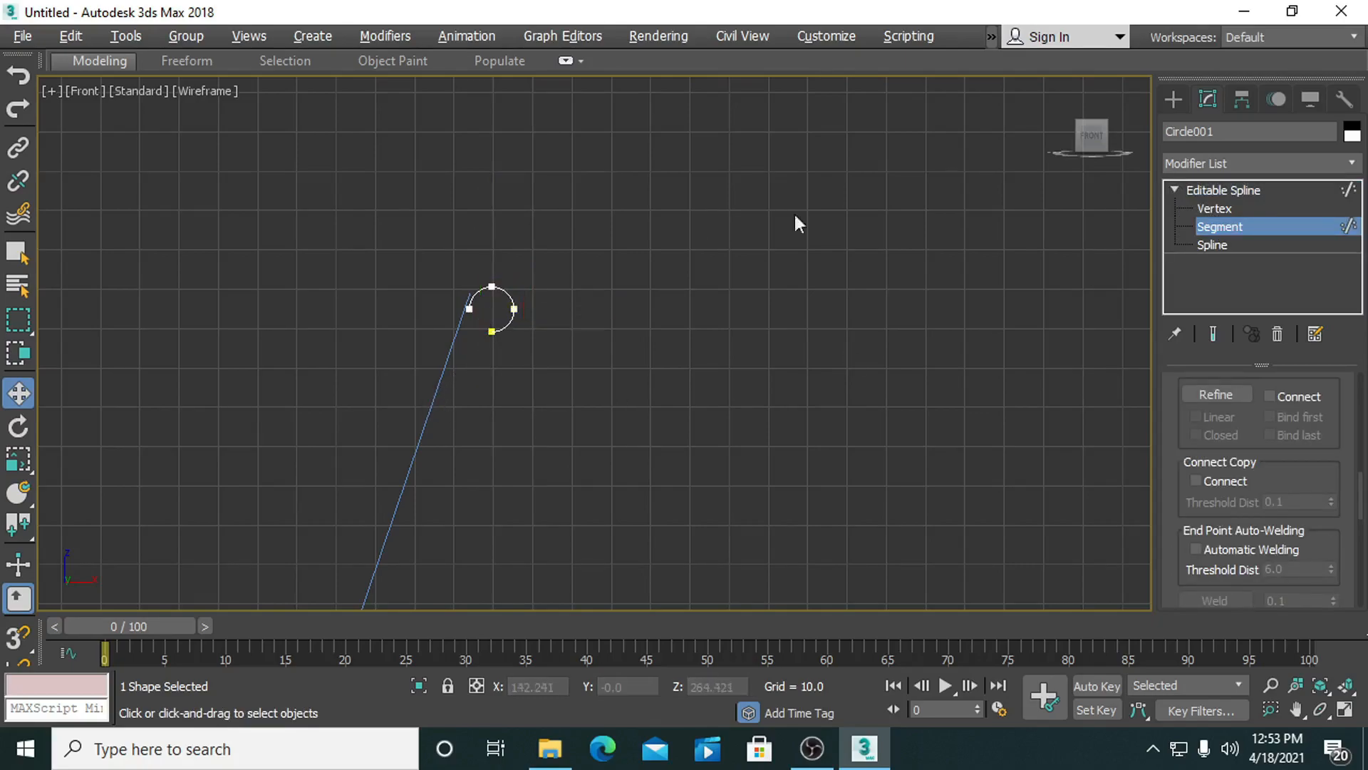
Move and rotate the open circle so that its free end meets the upper end of the line.
click(1206, 191)
drag(497, 243, 497, 224)
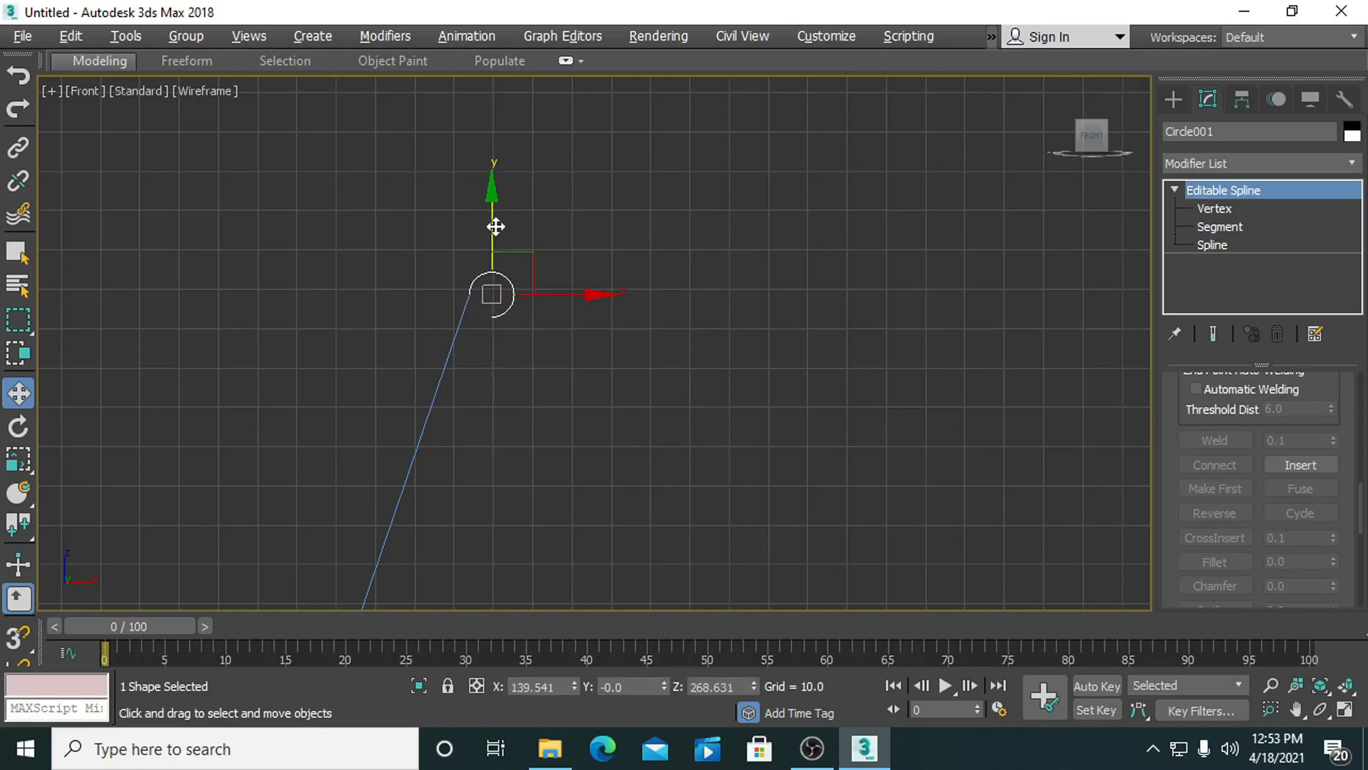
key(e)
drag(580, 252, 589, 296)
key(w)
drag(495, 231, 495, 228)
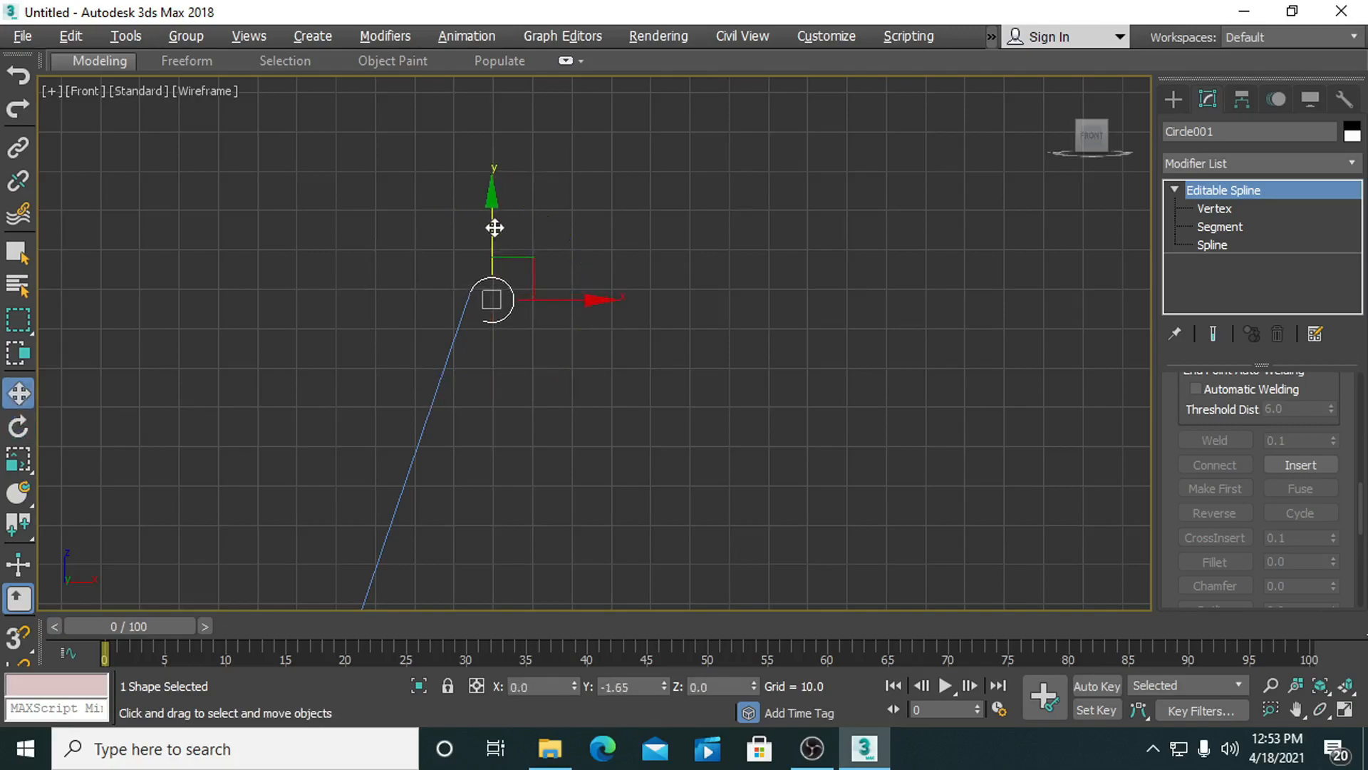
click(607, 392)
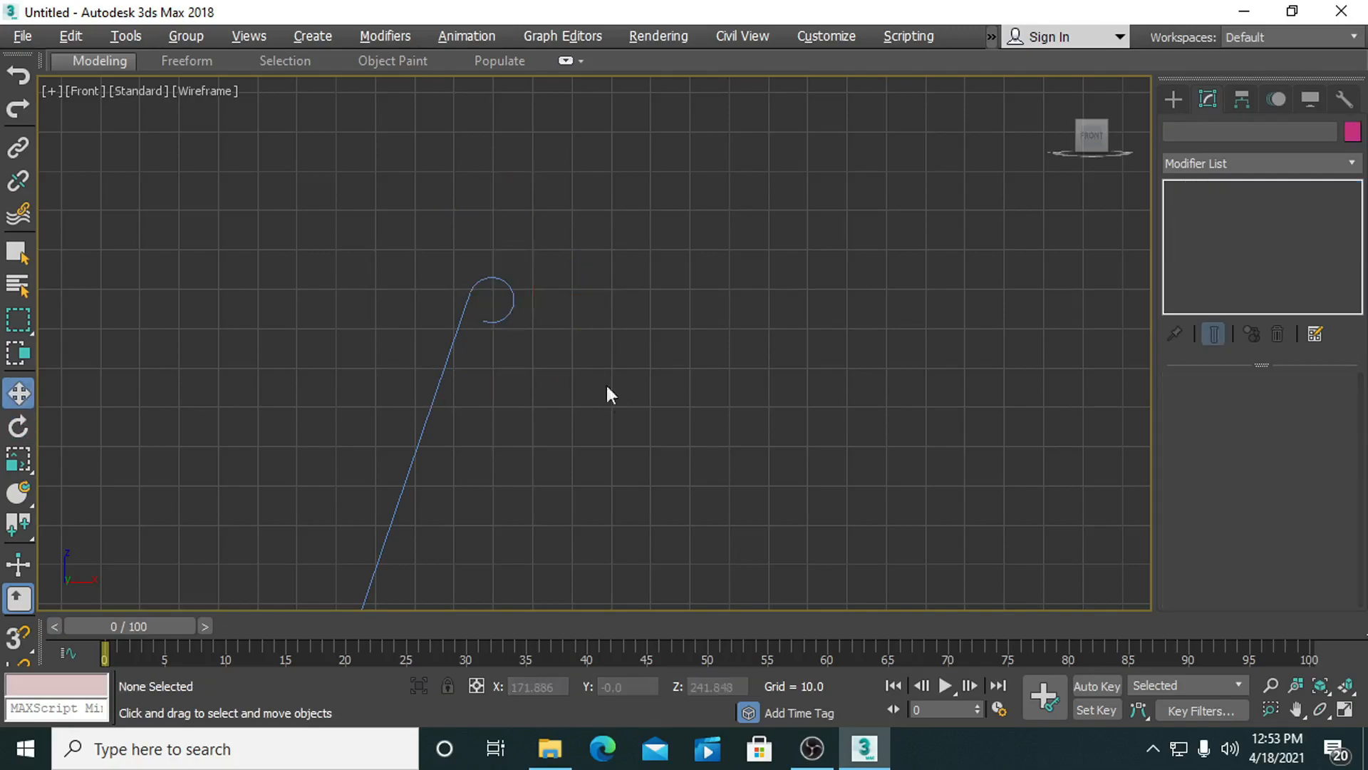
Fine-tune the open circle's rotation and lower it slightly at the line's end, to a Z position of about 266.7.
click(493, 321)
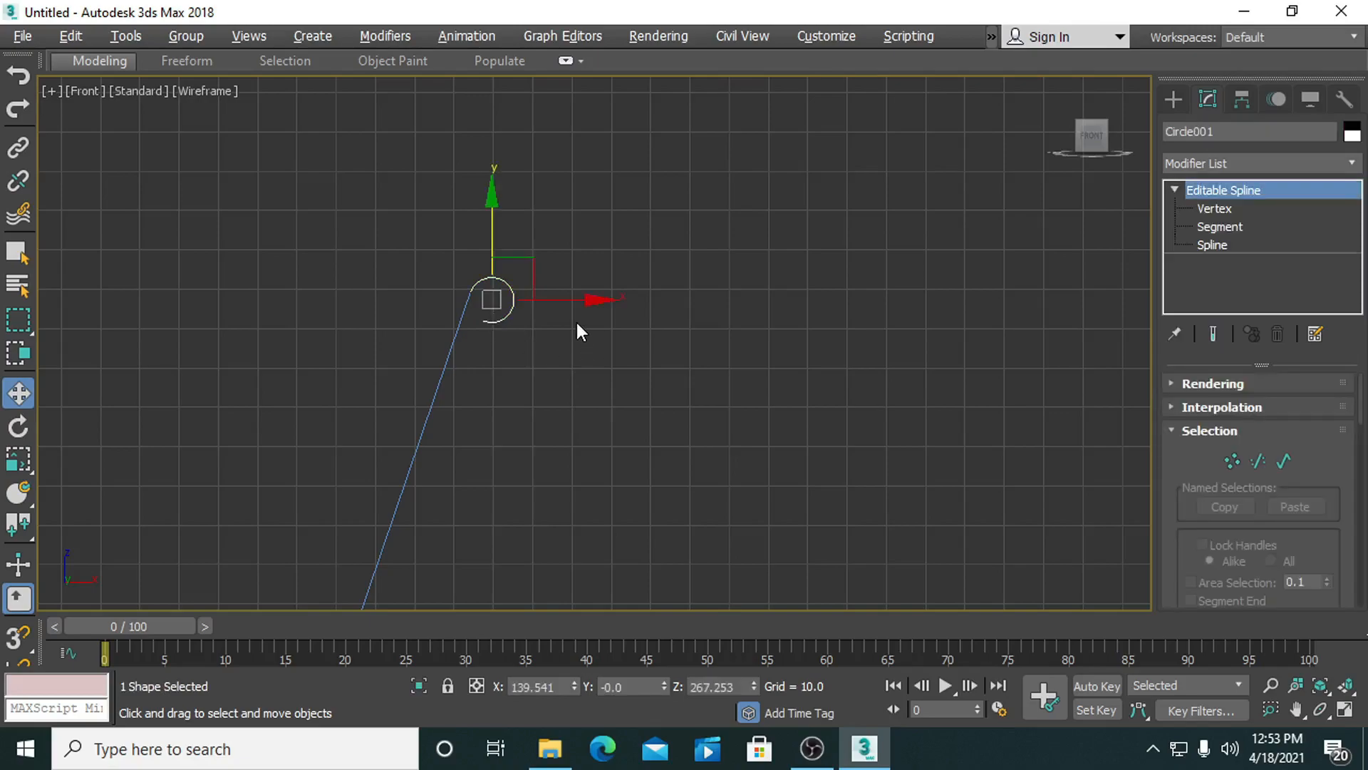
key(r)
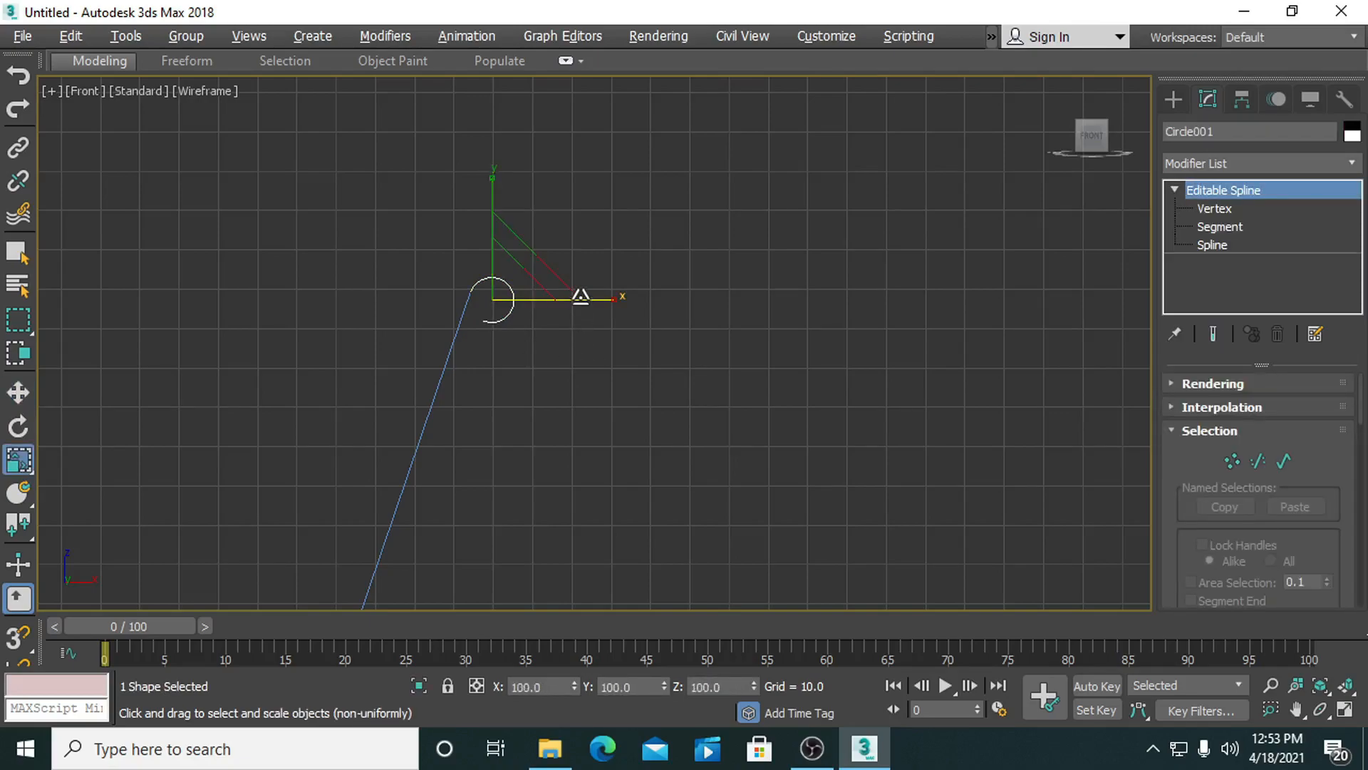
key(w)
key(e)
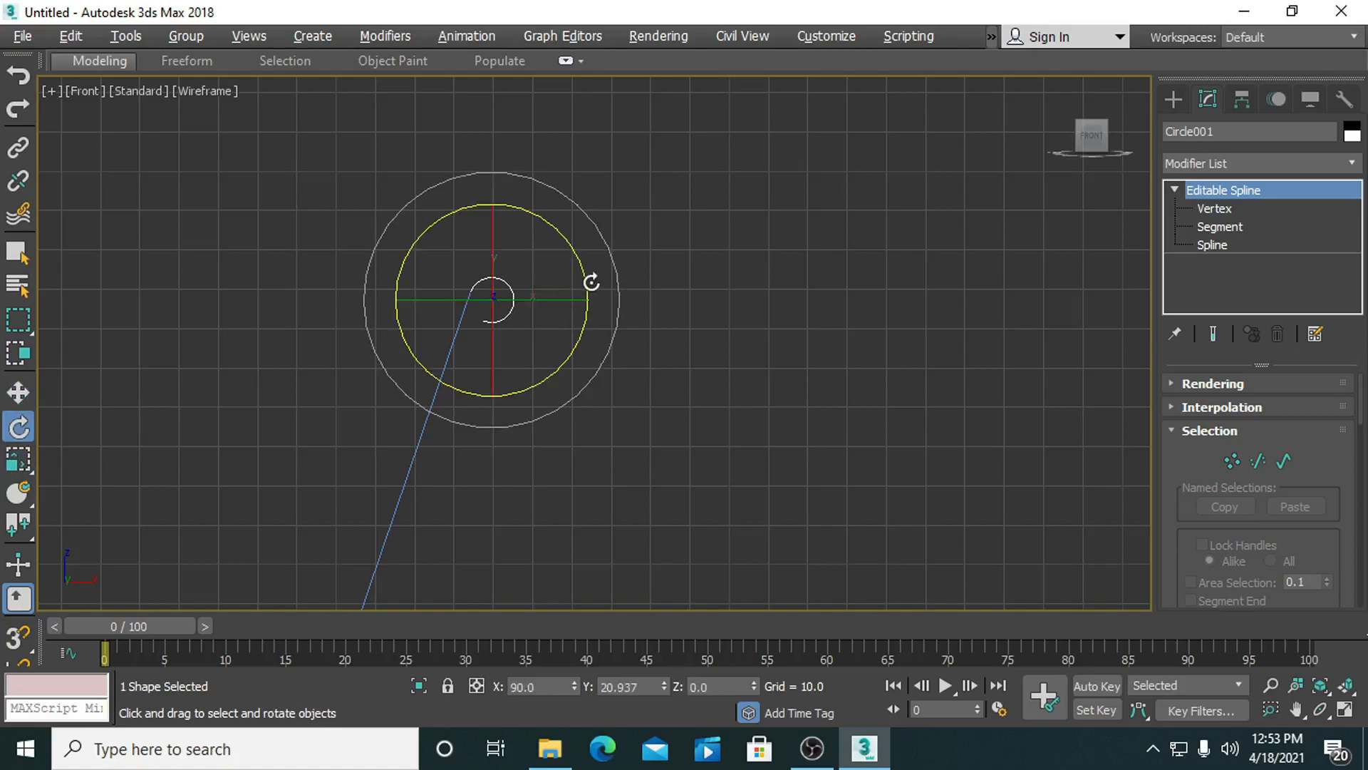
drag(588, 282, 586, 287)
key(w)
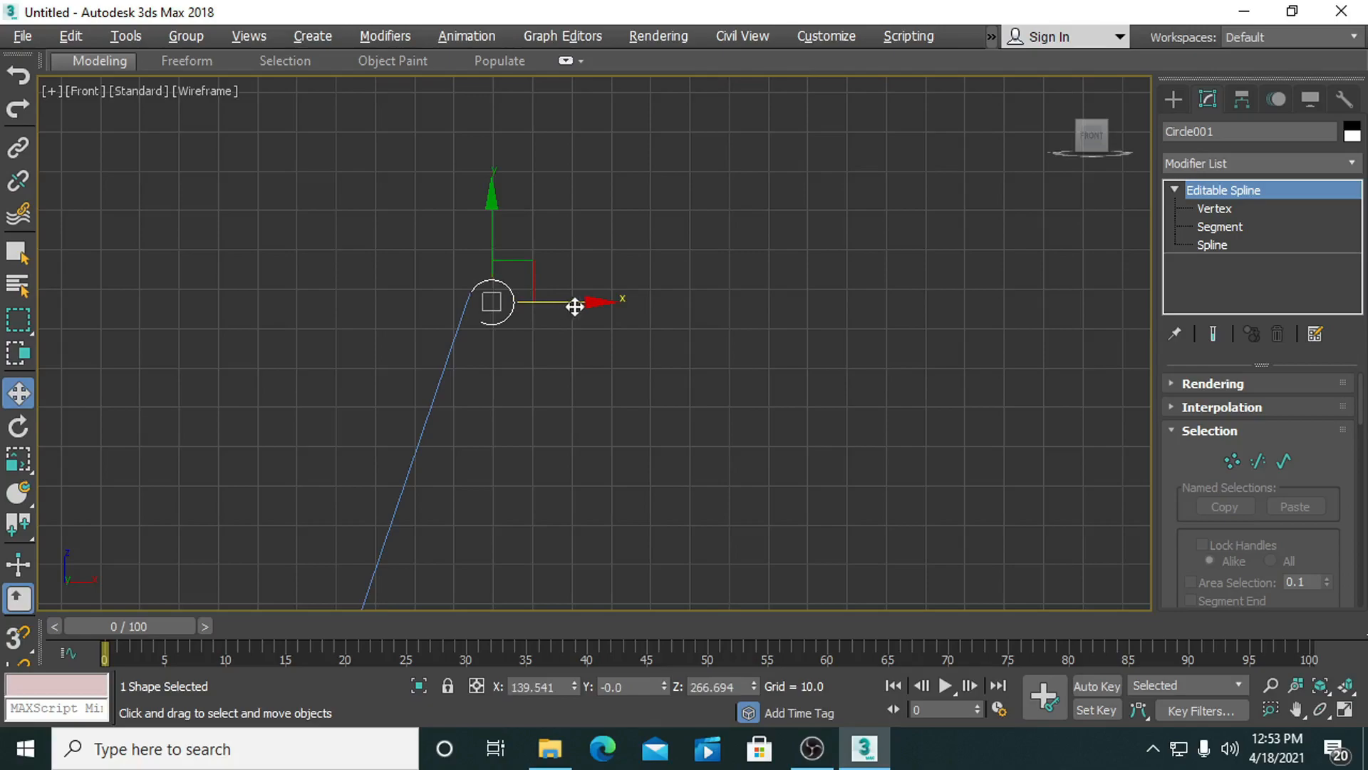
Nudge the open circle along X to about 139.3 so its free end meets the line.
drag(592, 305, 593, 305)
click(703, 450)
middle_drag(704, 451, 700, 509)
scroll(540, 463, up, 3)
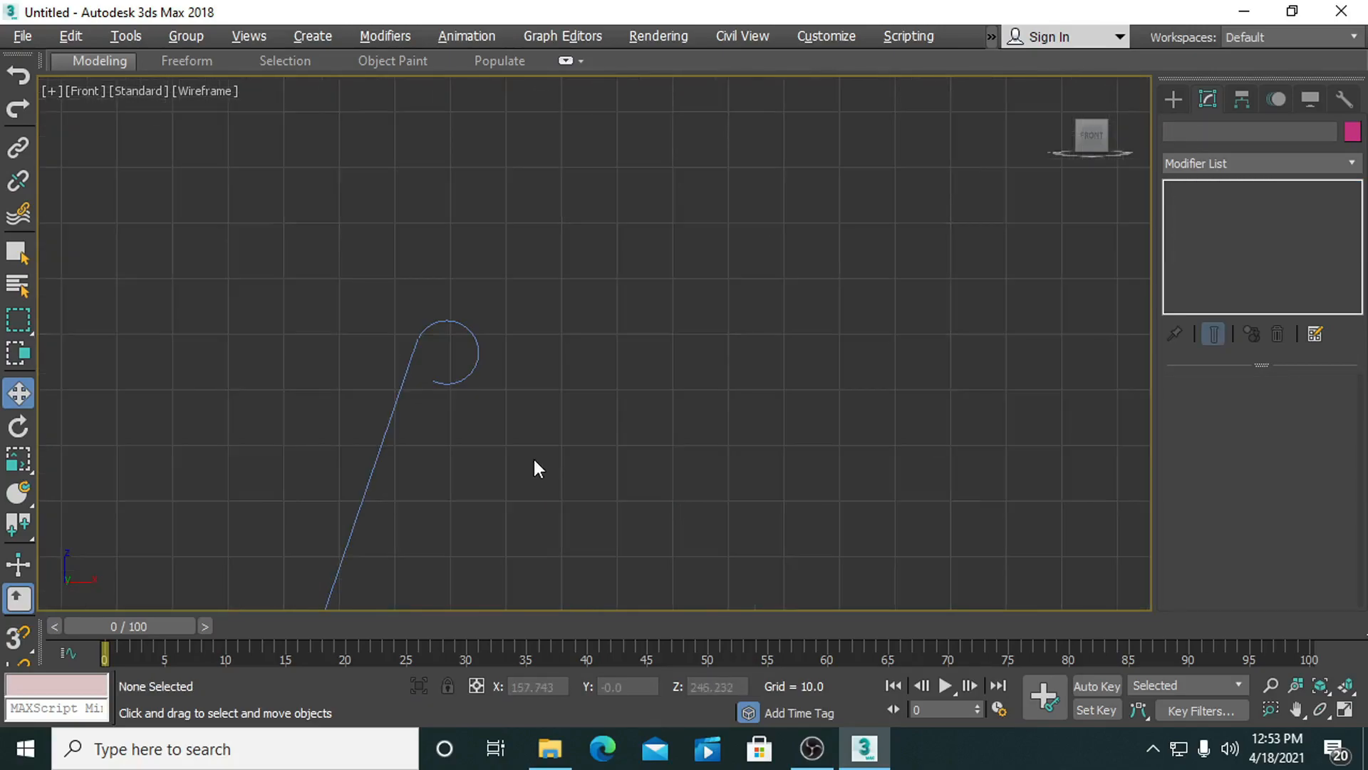
Attach the slanted line to the open circle as one editable spline.
click(468, 330)
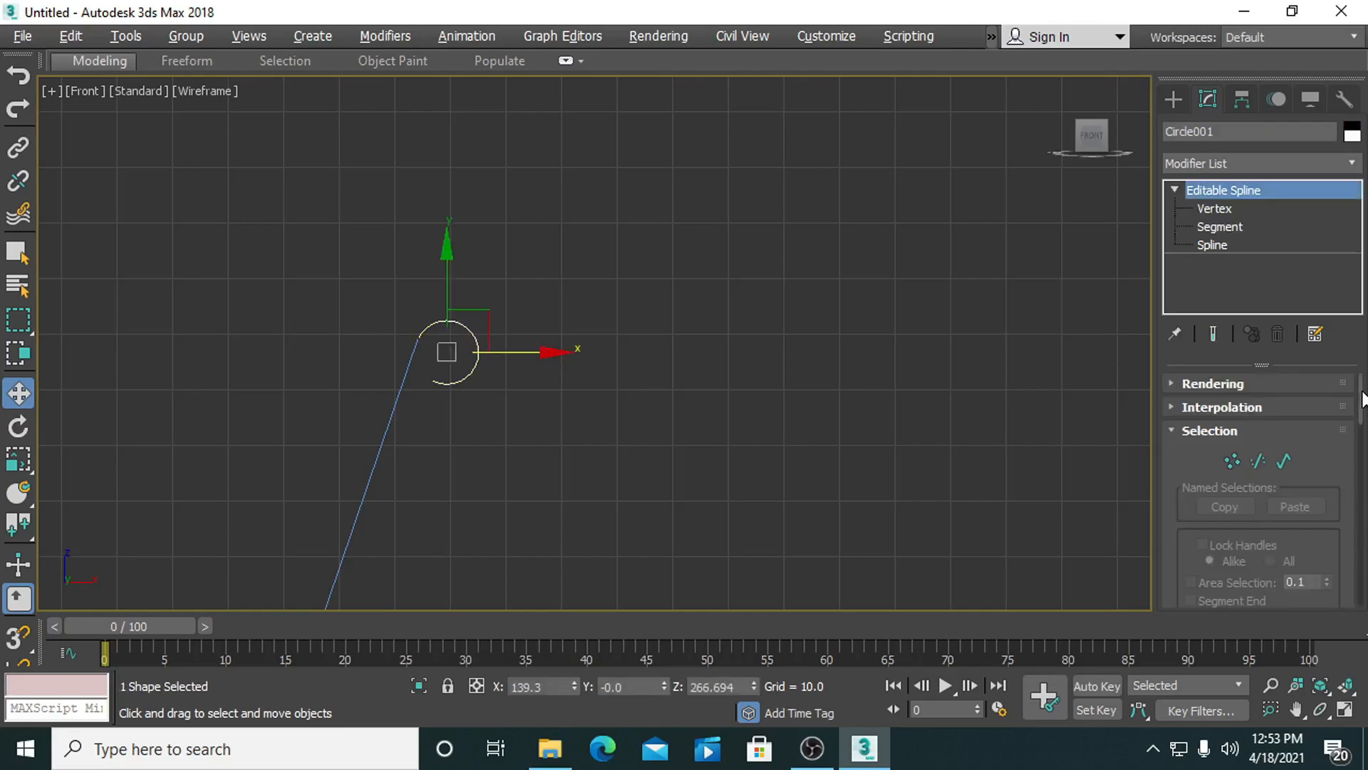
drag(1359, 436, 1359, 468)
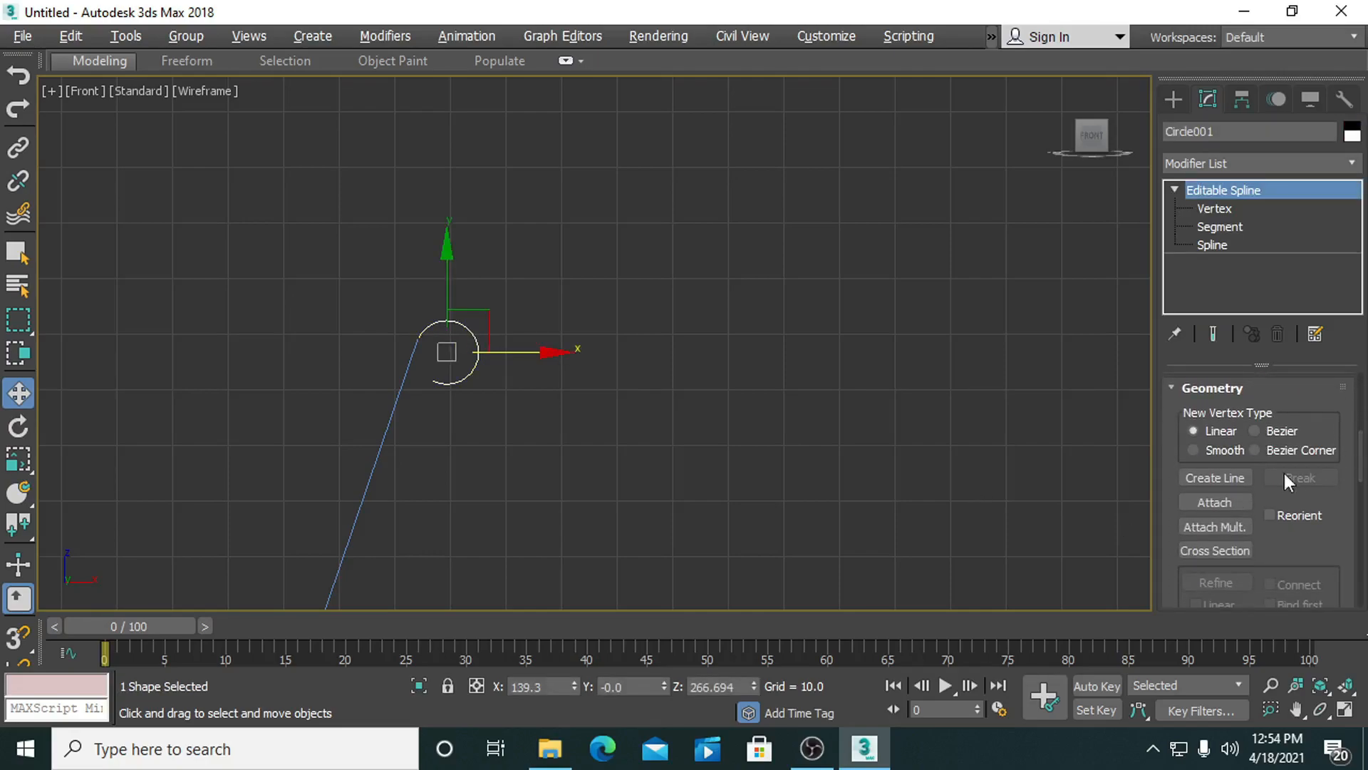
click(1211, 504)
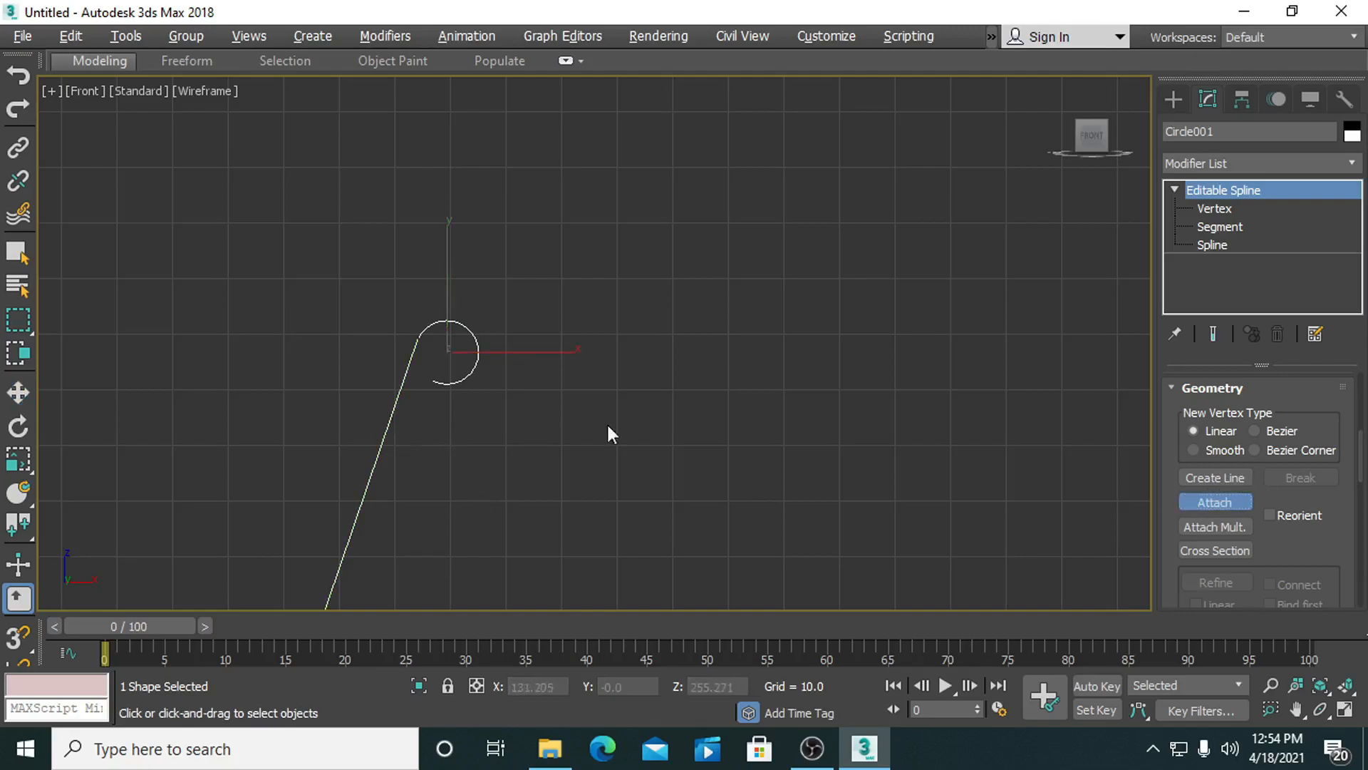
Fuse and weld the two overlapping vertices where the circle meets the upper end of the line.
click(1215, 208)
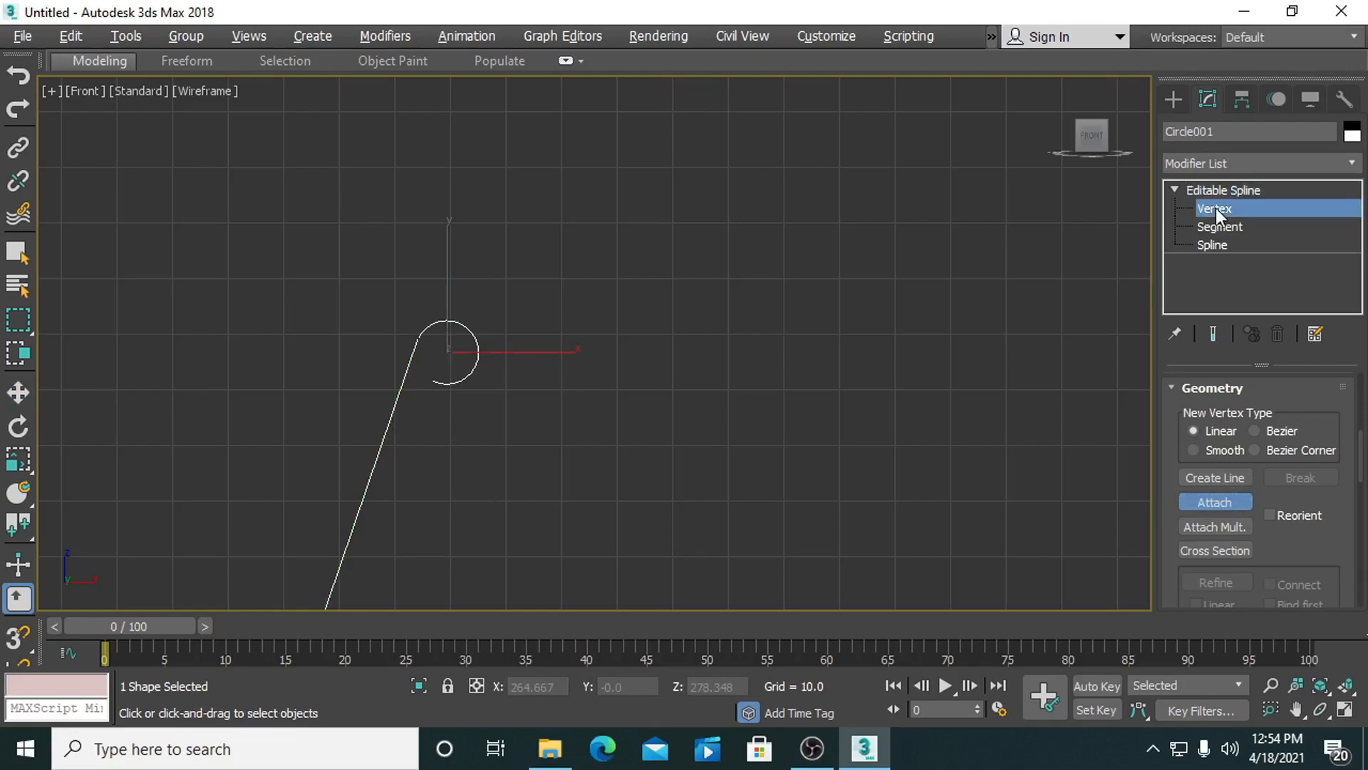
drag(429, 349, 430, 349)
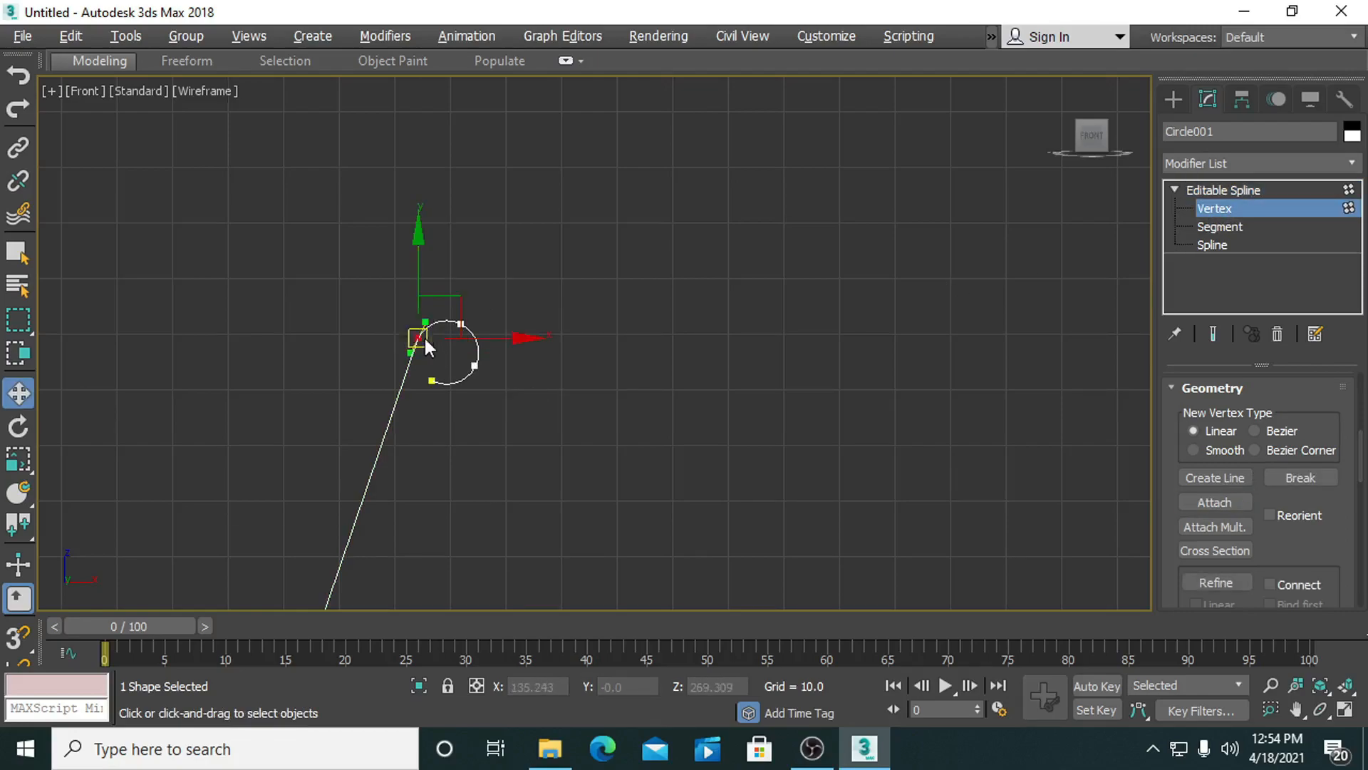
right_click(424, 340)
mouse_move(431, 553)
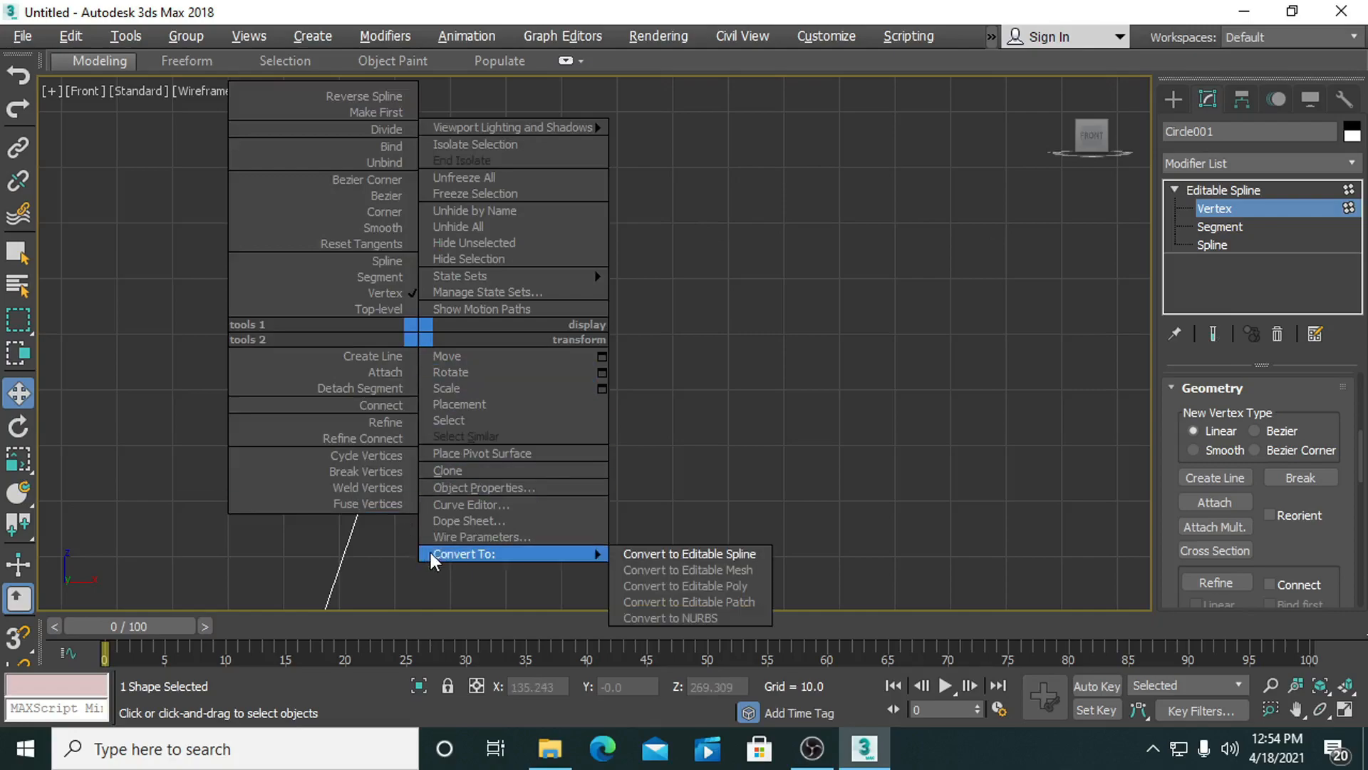
click(378, 505)
click(370, 340)
drag(395, 325, 425, 354)
right_click(416, 334)
click(384, 493)
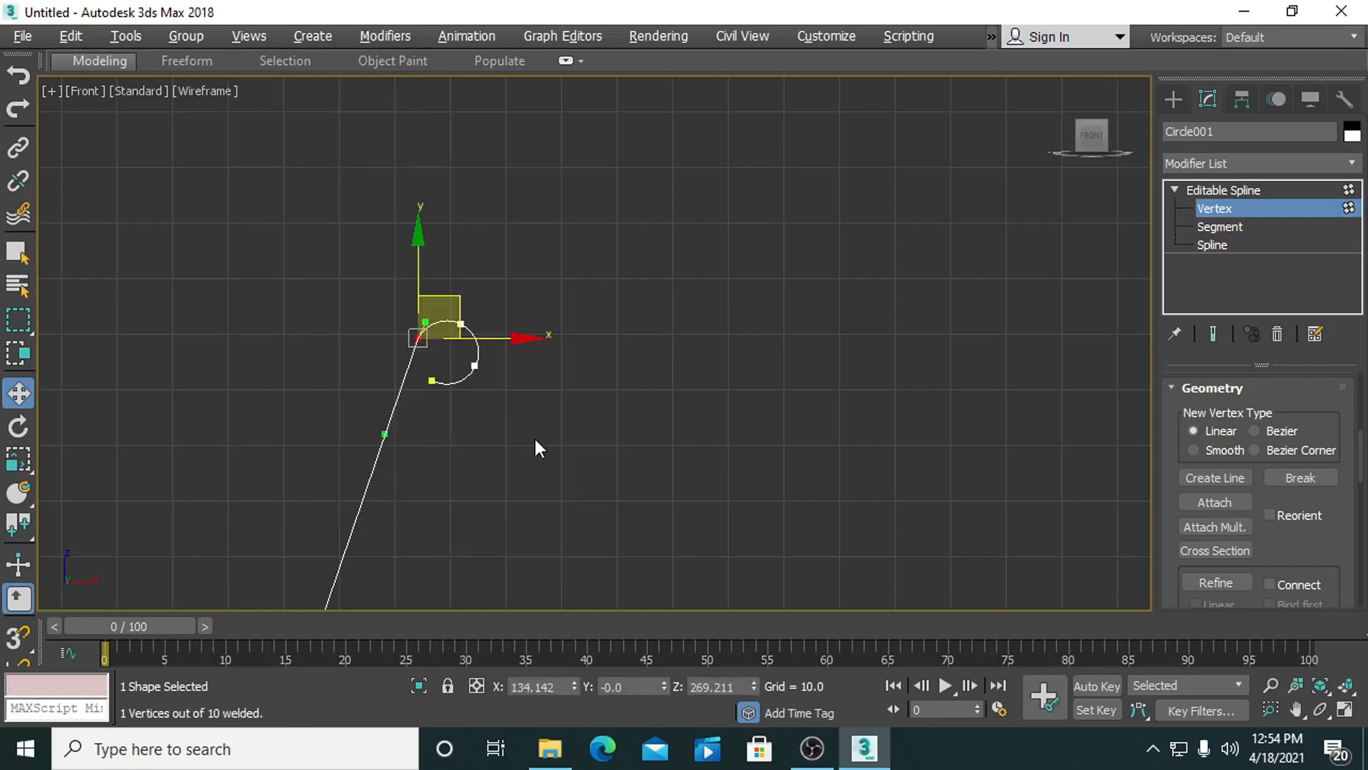
Enable the side spline in the renderer and viewport, with a rectangular cross-section.
key(alt+w)
alt+middle_drag(830, 536, 837, 597)
key(alt+w)
alt+middle_drag(830, 460, 748, 452)
click(1203, 191)
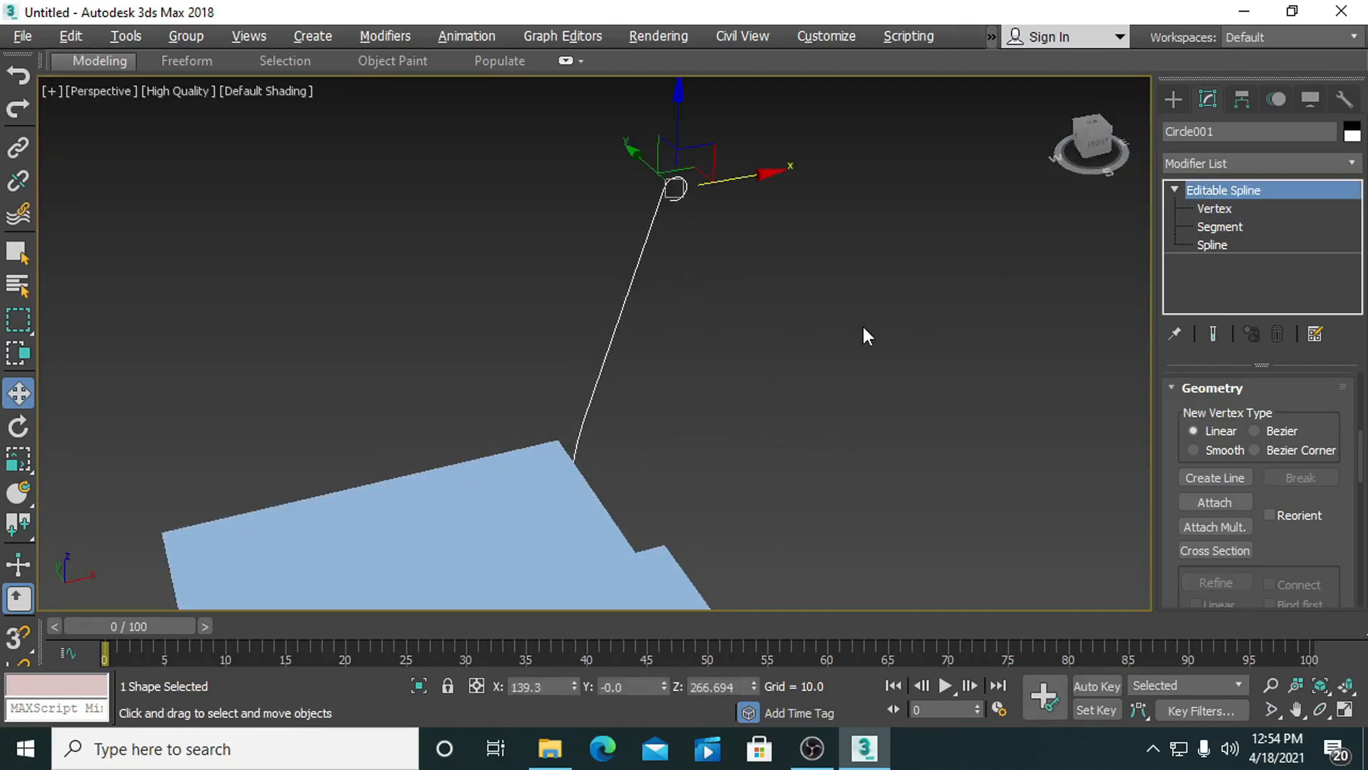
click(609, 274)
click(634, 280)
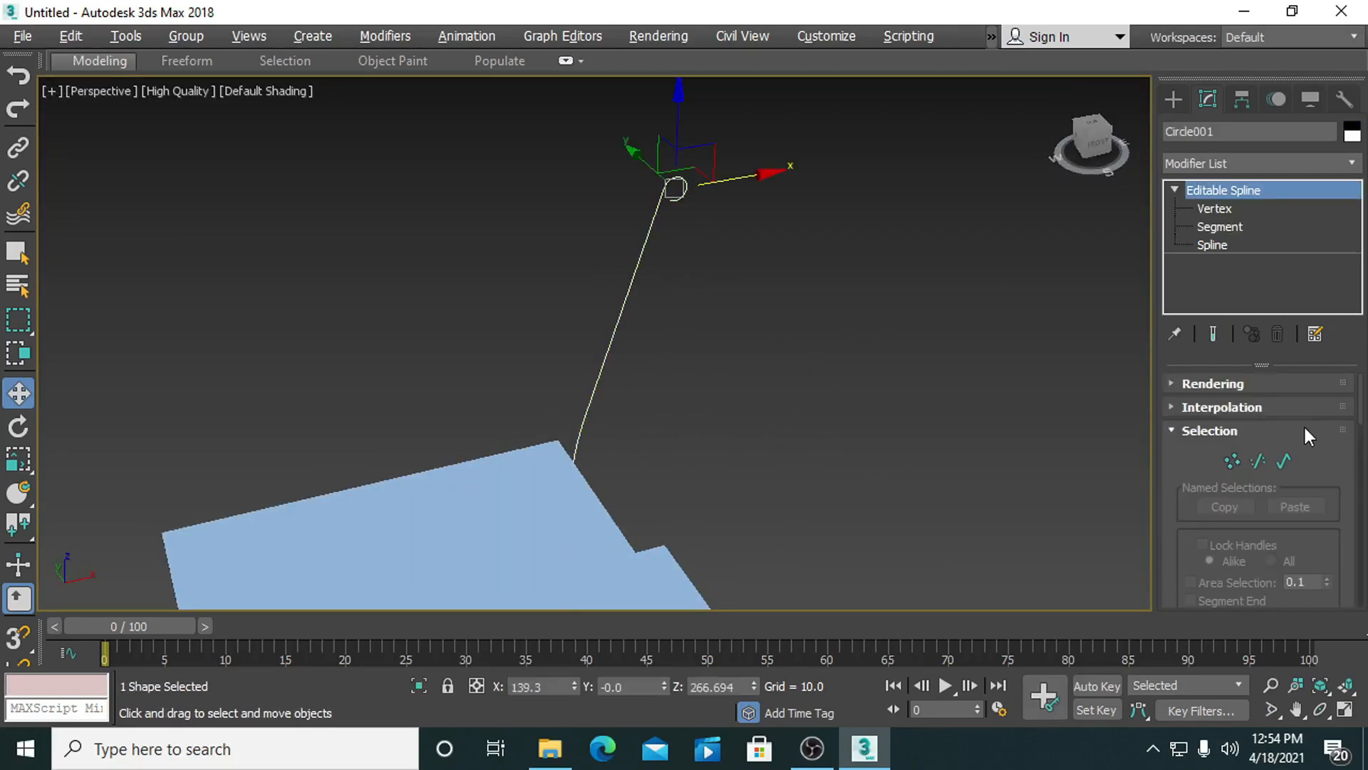
click(1179, 383)
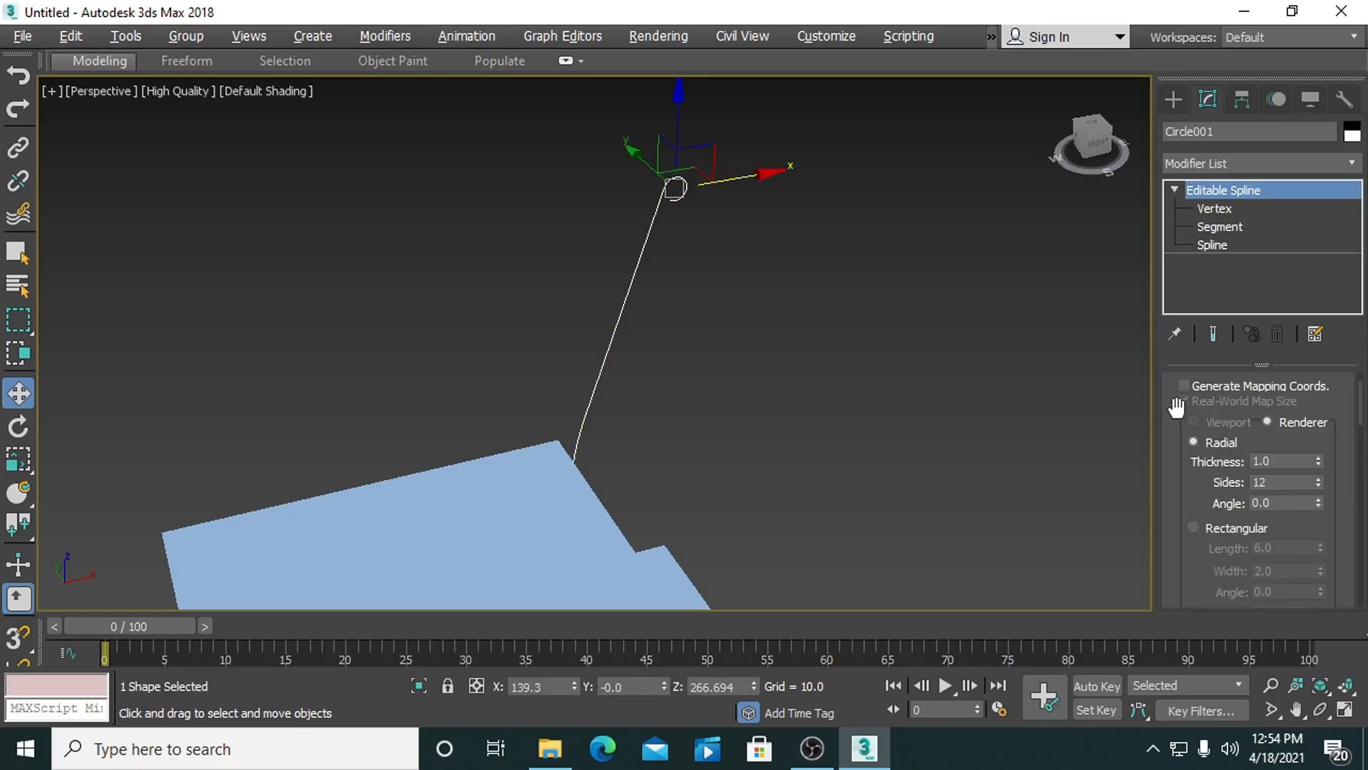
scroll(1183, 416, up, 2)
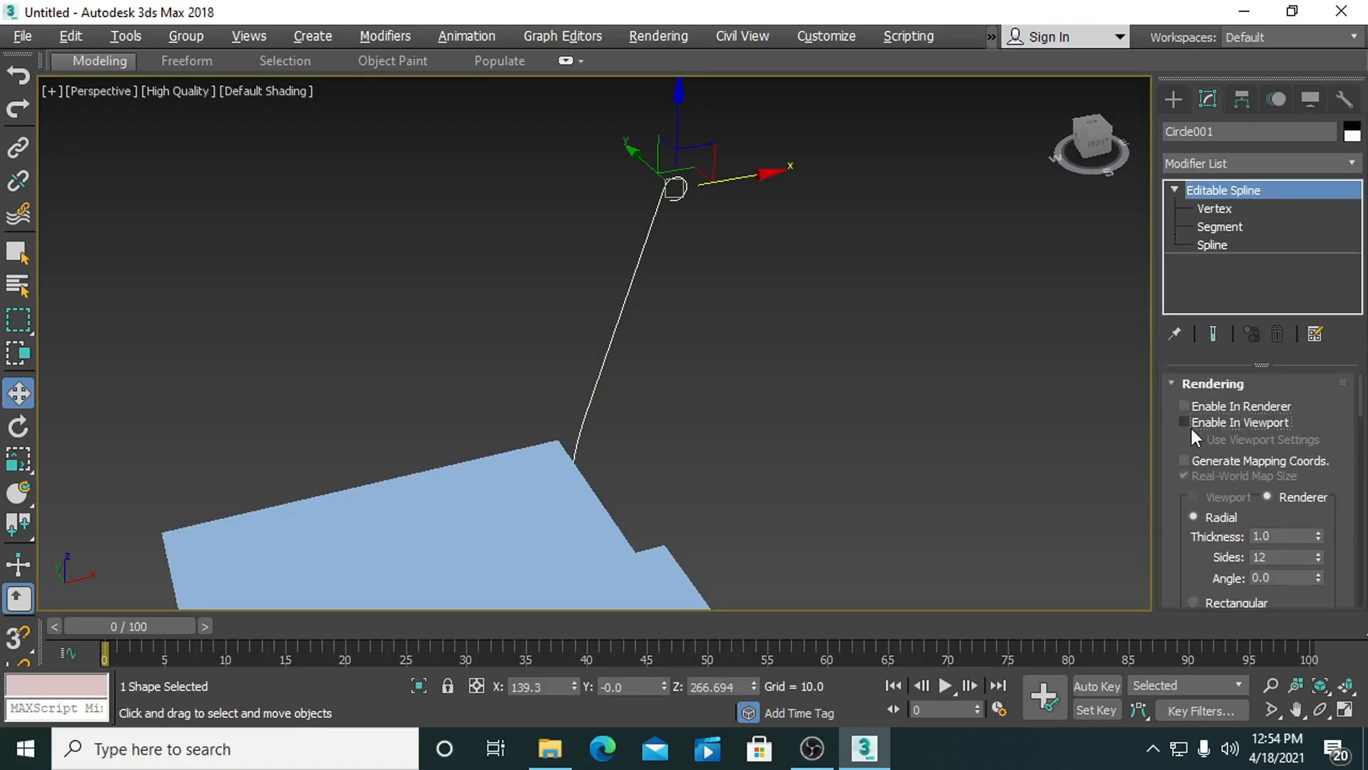
click(1186, 423)
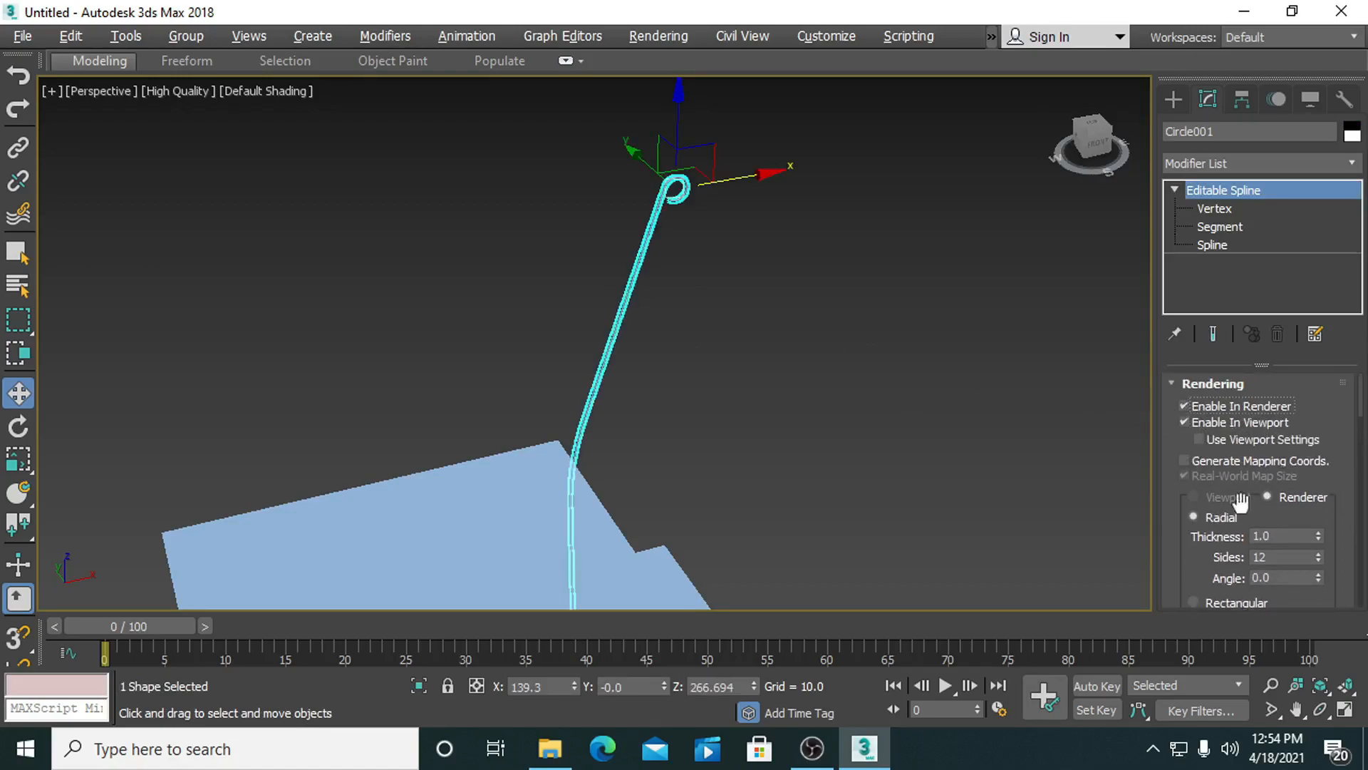
scroll(1359, 421, down, 3)
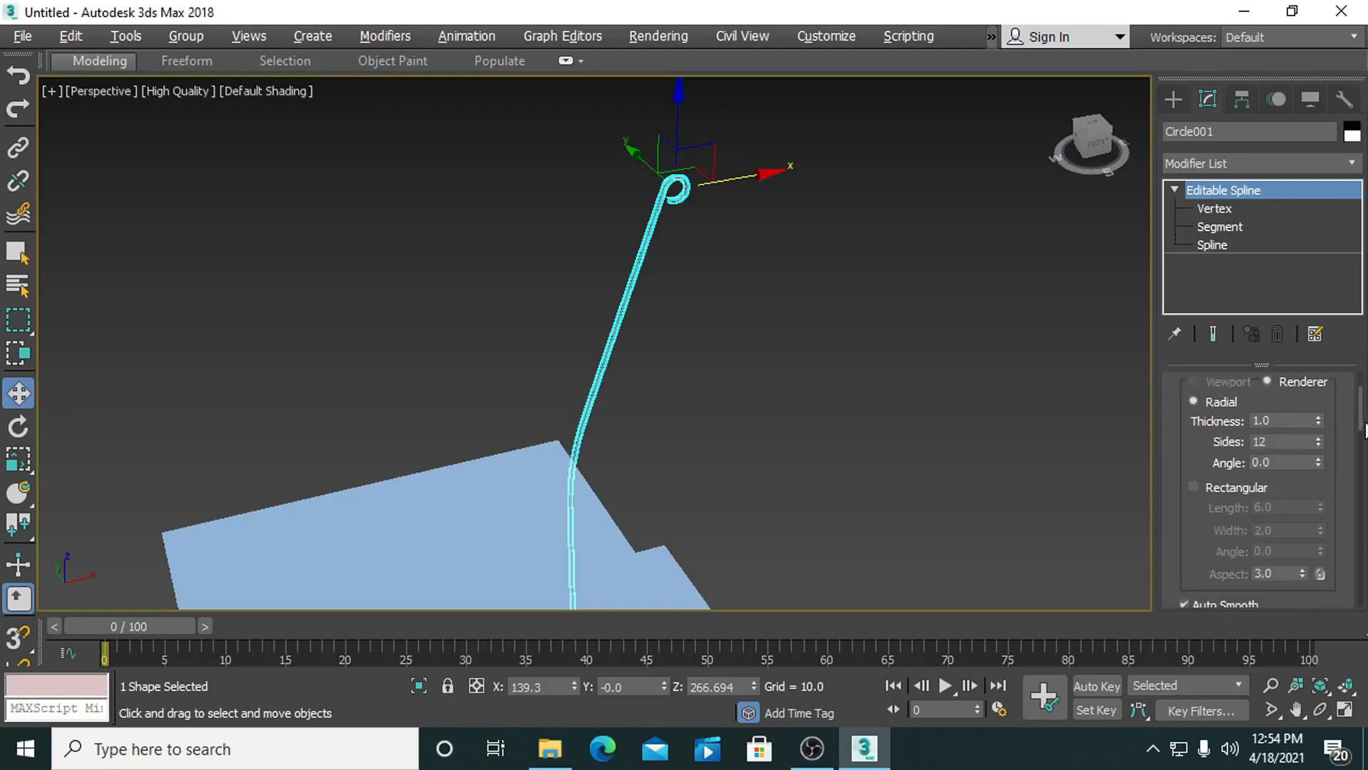
click(1190, 420)
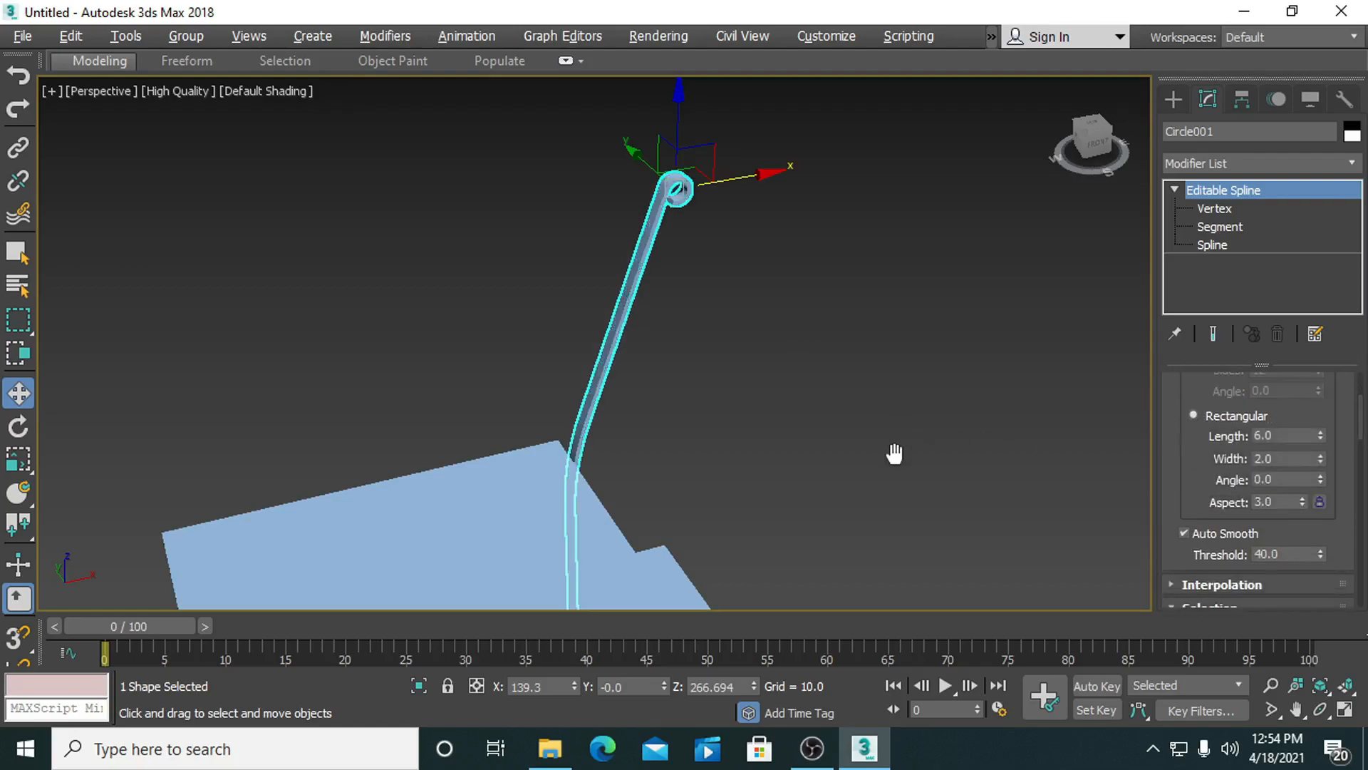
Show edged faces and set the side frame's rectangular section to a length of 8 and a width of 11.
middle_drag(895, 453, 1025, 568)
key(F4)
drag(1320, 432, 1304, 167)
alt+middle_drag(708, 399, 745, 432)
scroll(634, 391, up, 3)
drag(1319, 464, 1315, 417)
click(805, 390)
alt+middle_drag(719, 394, 690, 443)
scroll(680, 371, up, 3)
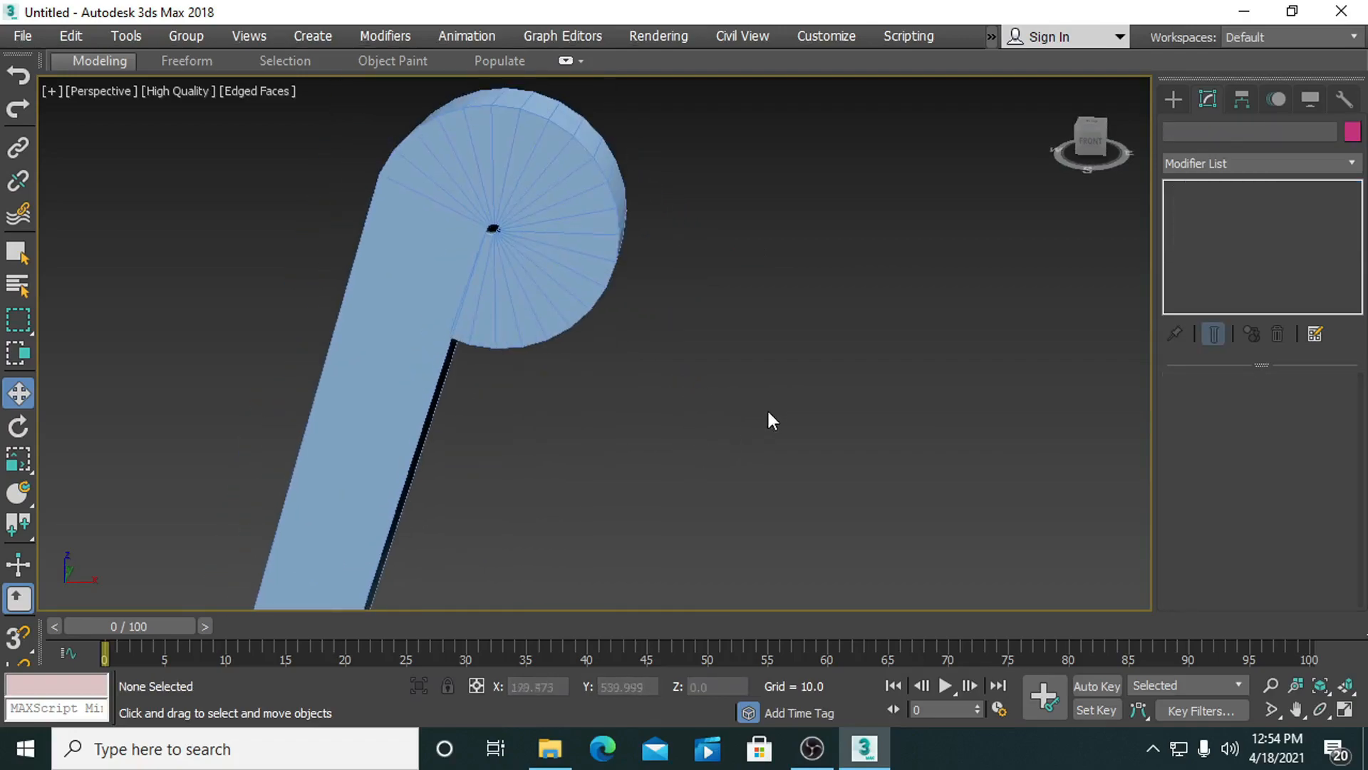
click(597, 289)
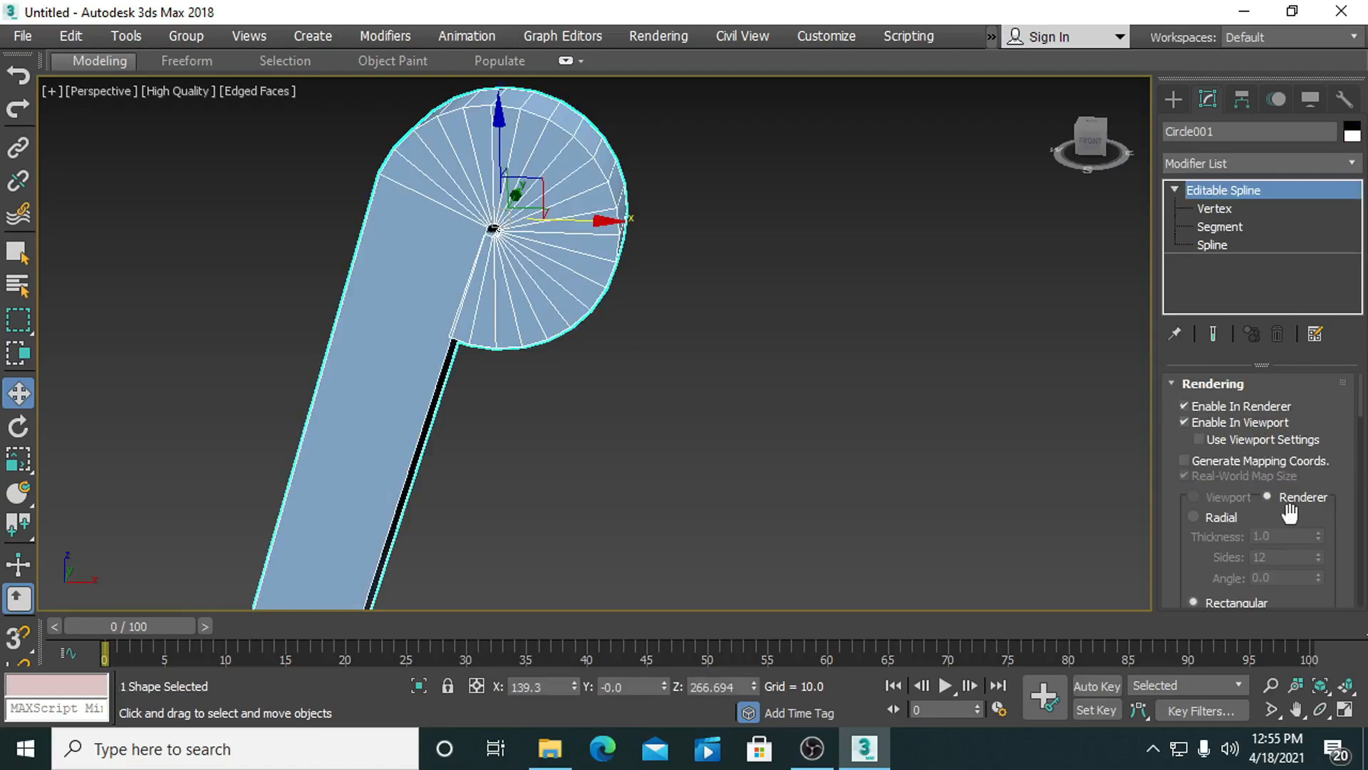
scroll(1322, 542, down, 2)
drag(1320, 579, 1315, 561)
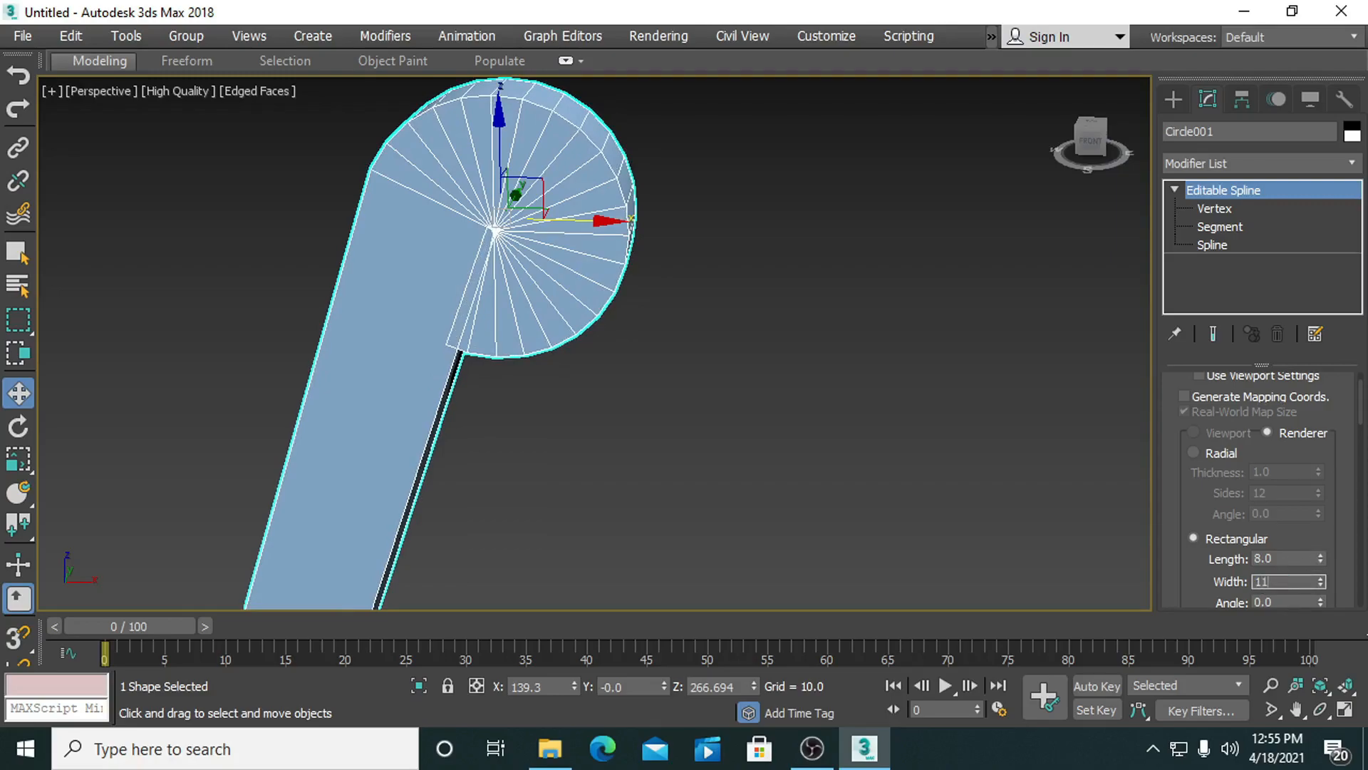
key(Return)
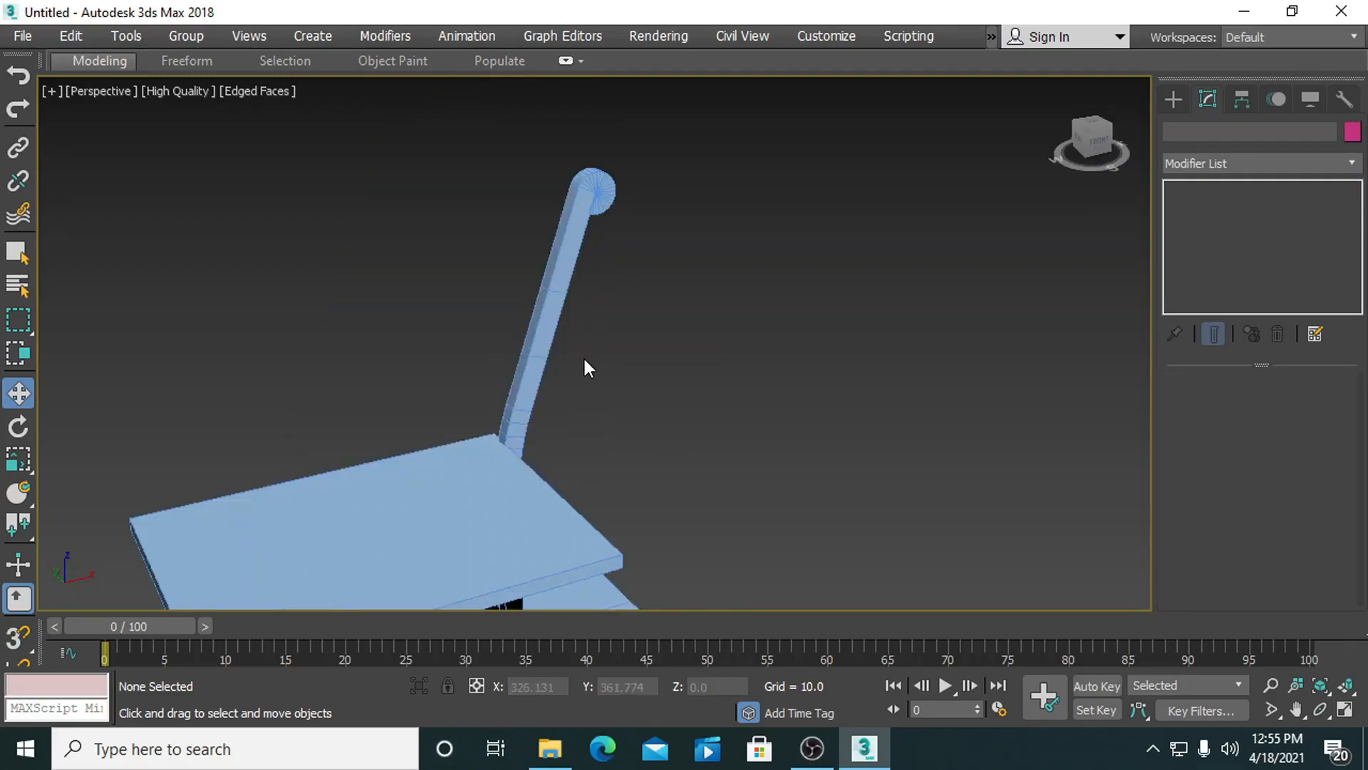
Shift the side frame toward the nearby seat edge in the Left view and copy it to the opposite edge, at Y about -123.9.
scroll(583, 356, up, 4)
alt+middle_drag(583, 357, 643, 418)
click(643, 417)
scroll(642, 418, down, 4)
alt+middle_drag(643, 417, 531, 434)
key(alt+w)
middle_drag(385, 457, 392, 528)
middle_drag(386, 374, 397, 479)
scroll(358, 460, up, 2)
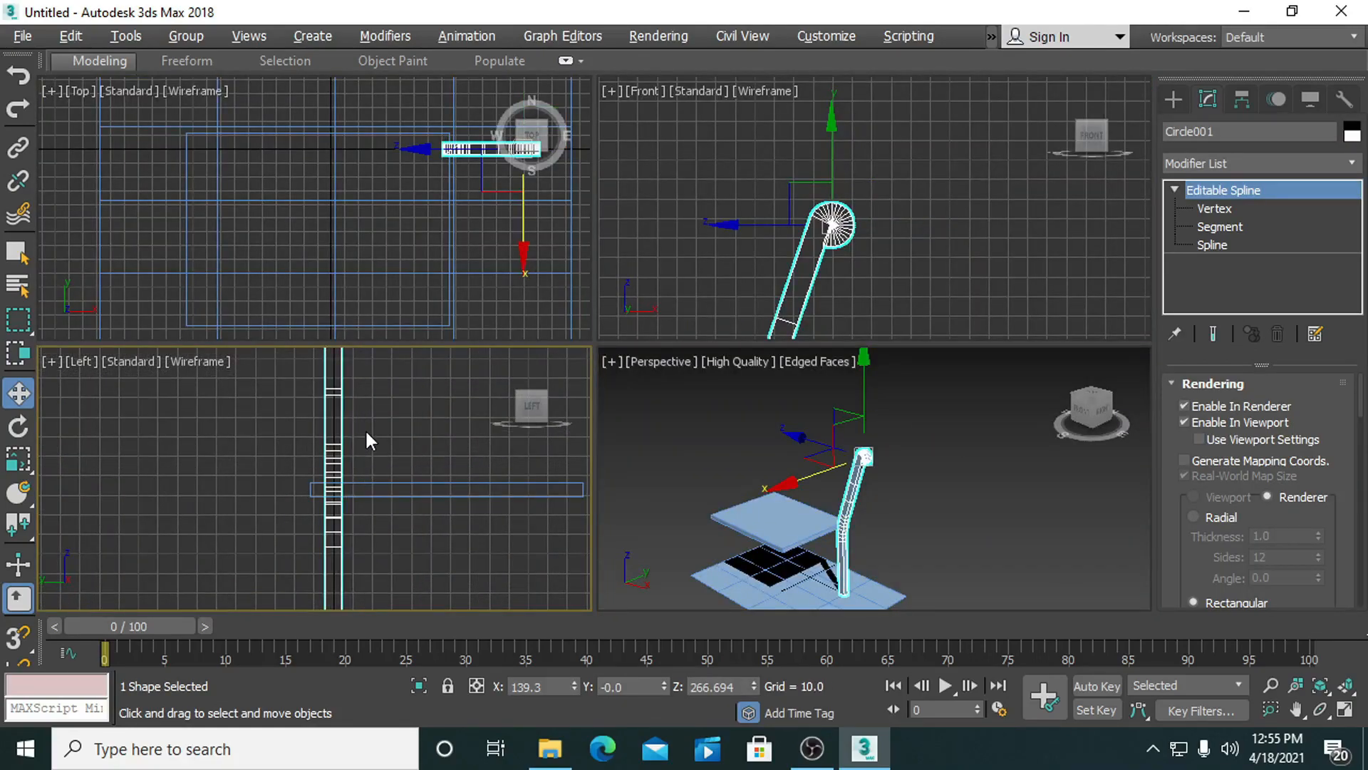
key(alt+w)
scroll(605, 328, up, 2)
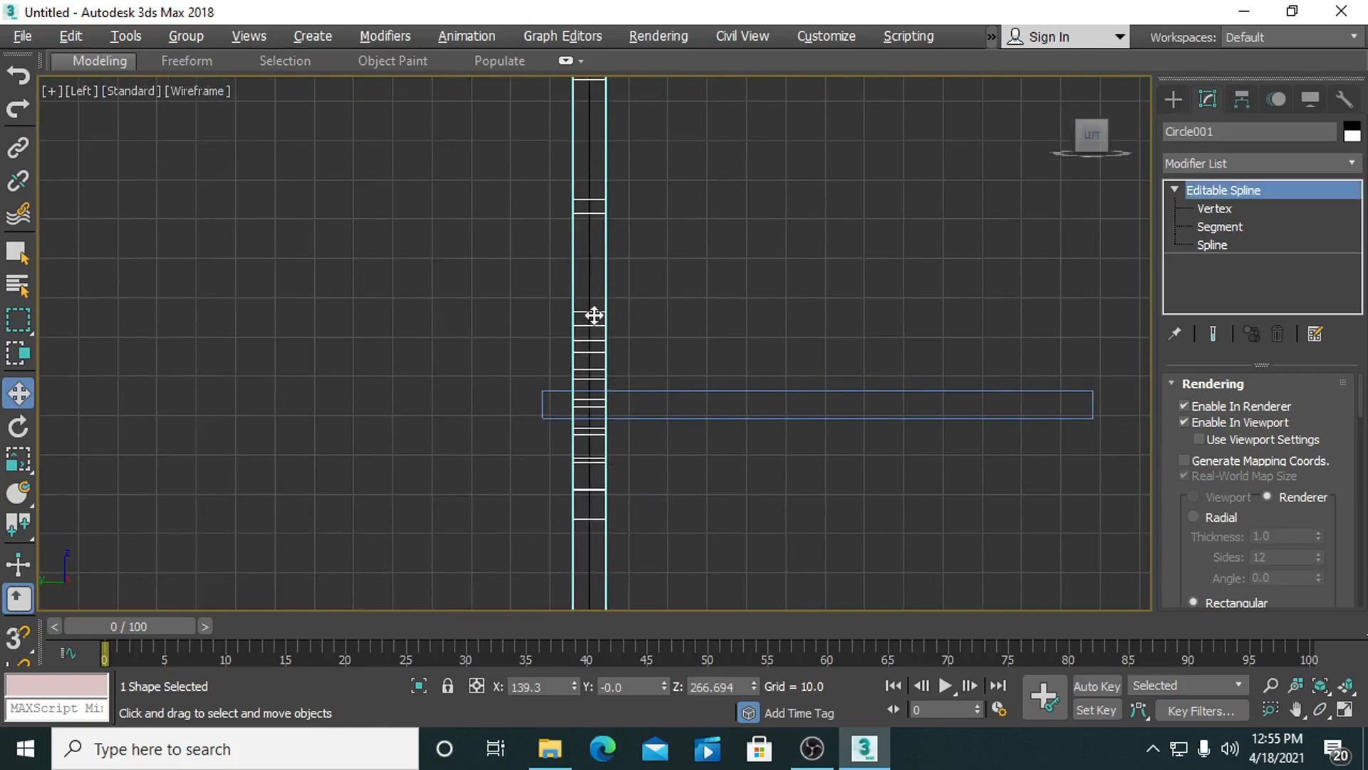
scroll(643, 333, down, 2)
middle_drag(643, 333, 607, 494)
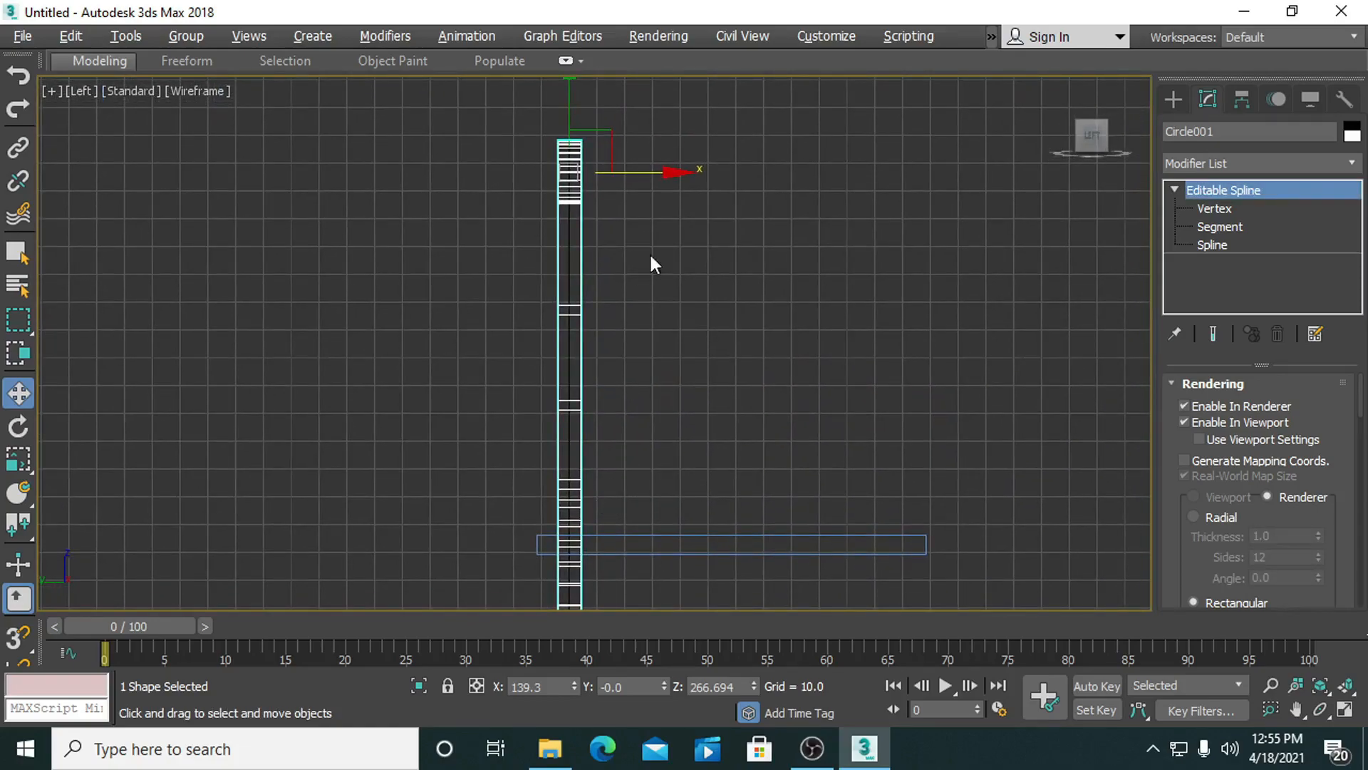
mouse_move(665, 173)
mouse_down()
mouse_move(645, 174)
mouse_move(1047, 233)
mouse_move(1014, 233)
mouse_move(1026, 233)
mouse_up()
click(586, 307)
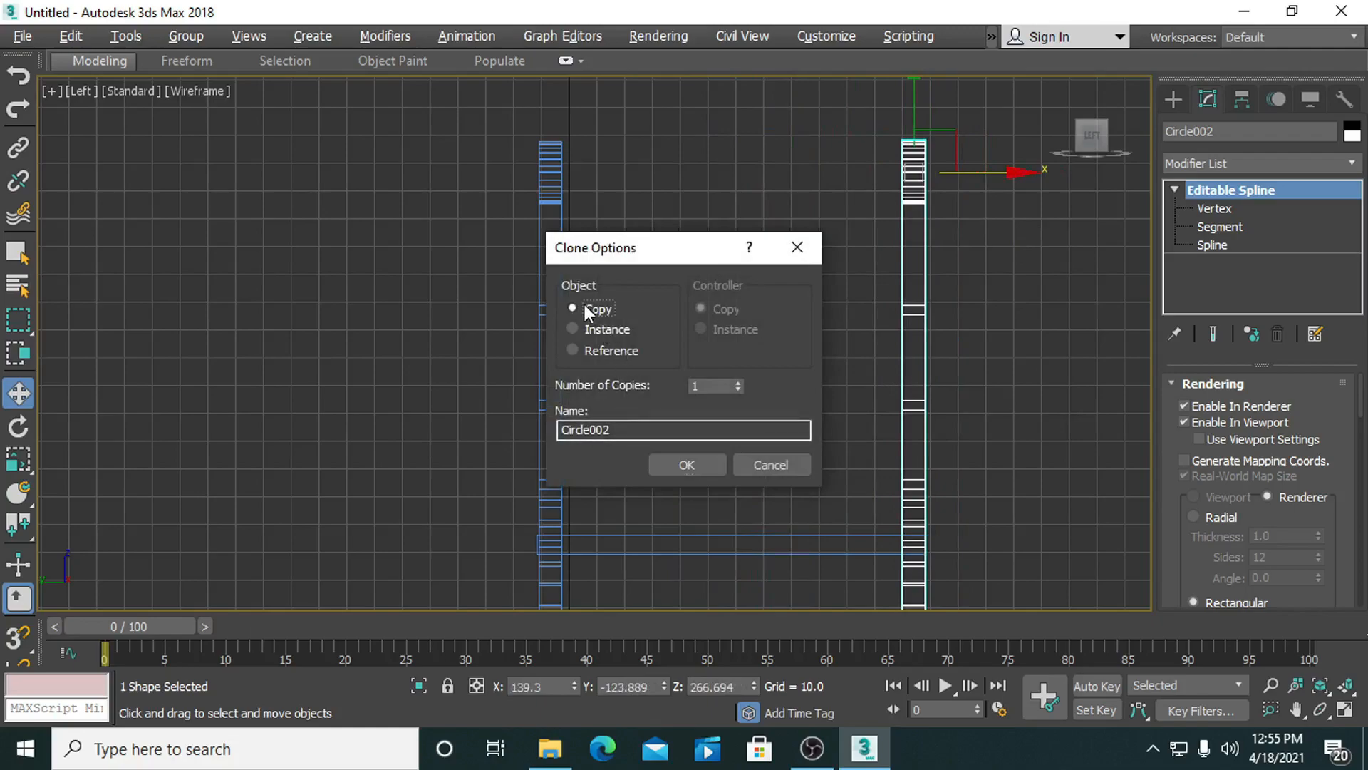
click(682, 466)
Examine the placement of both side frames against the seat in the perspective view.
click(1008, 526)
key(alt+w)
mouse_move(882, 528)
alt+middle_down()
mouse_move(969, 527)
mouse_move(797, 520)
alt+middle_up()
key(alt+w)
scroll(595, 446, up, 5)
alt+middle_drag(596, 446, 763, 451)
middle_drag(627, 499, 347, 523)
alt+middle_drag(763, 425, 625, 446)
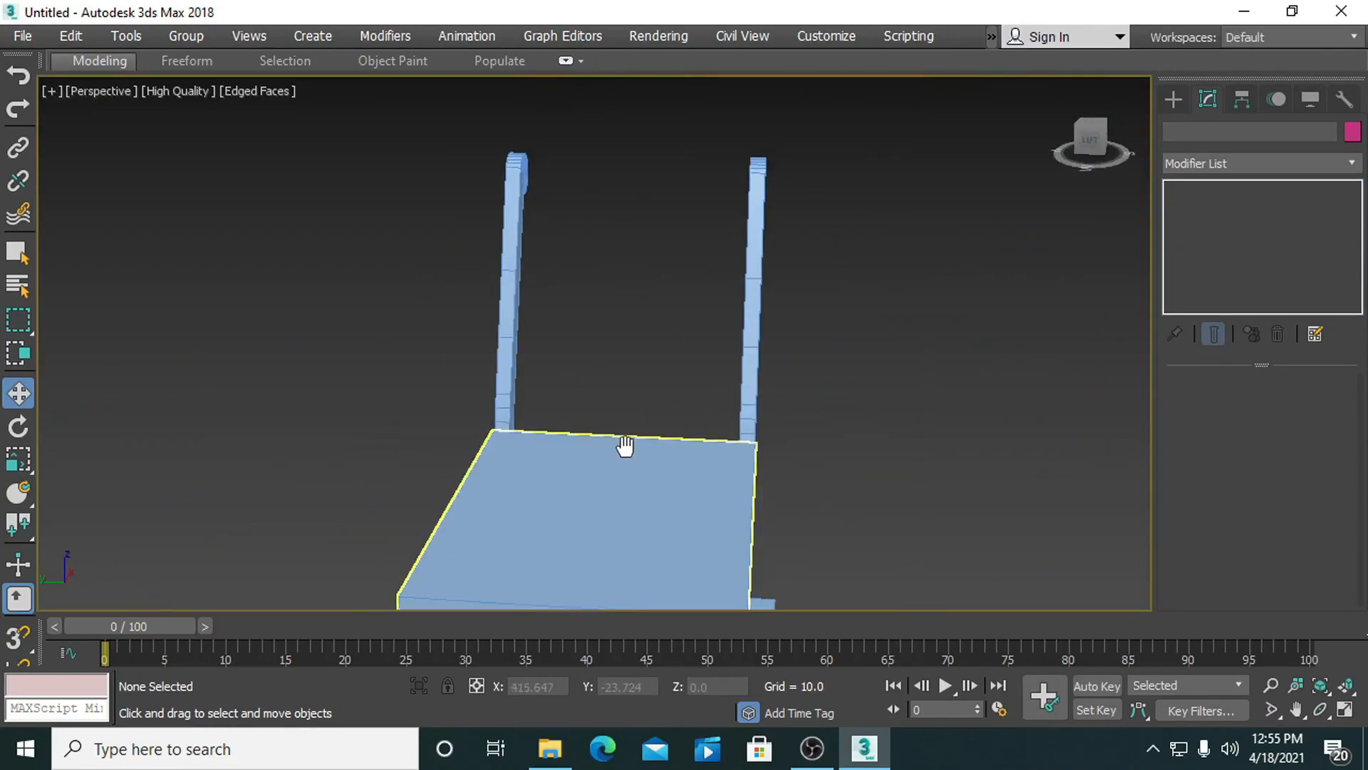
Attach the original side frame to the copied one and return to the object level.
click(742, 390)
key(1)
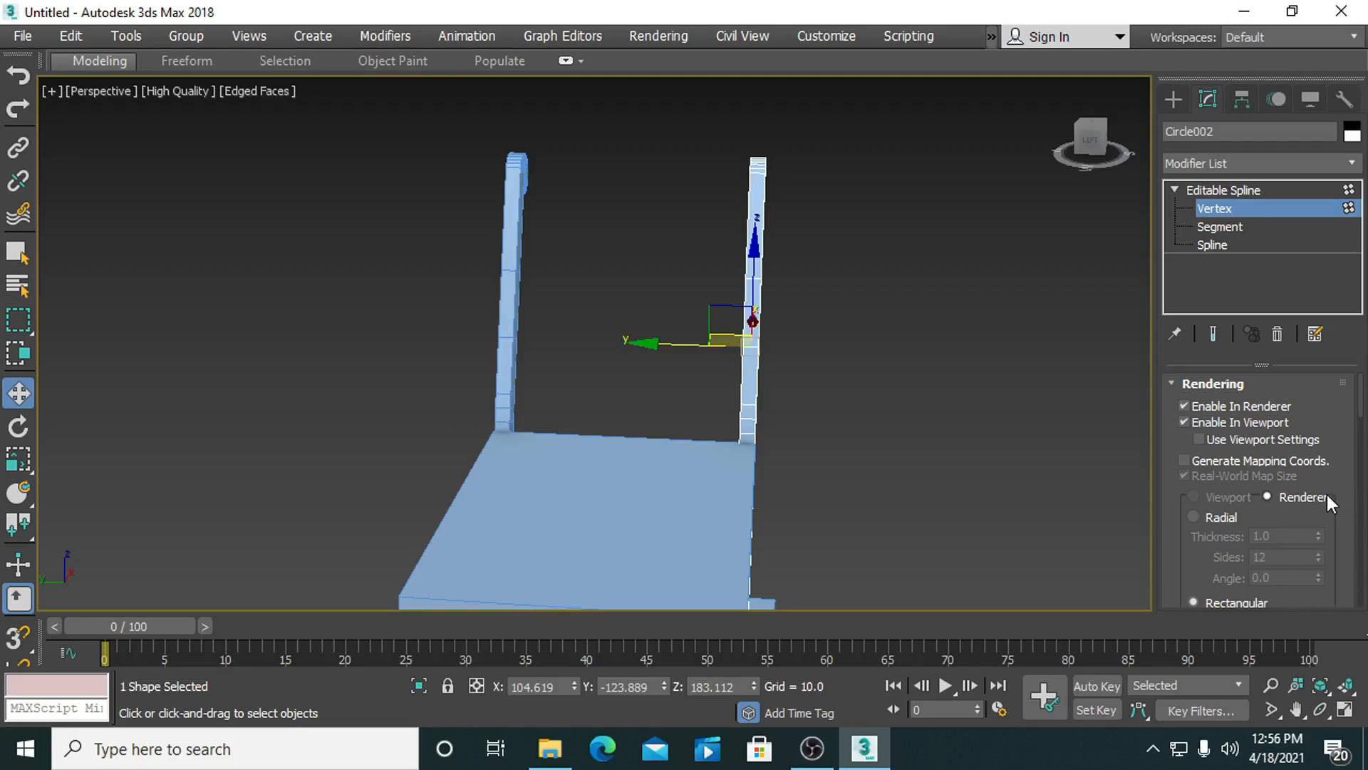
drag(1361, 403, 1361, 460)
scroll(1346, 477, down, 8)
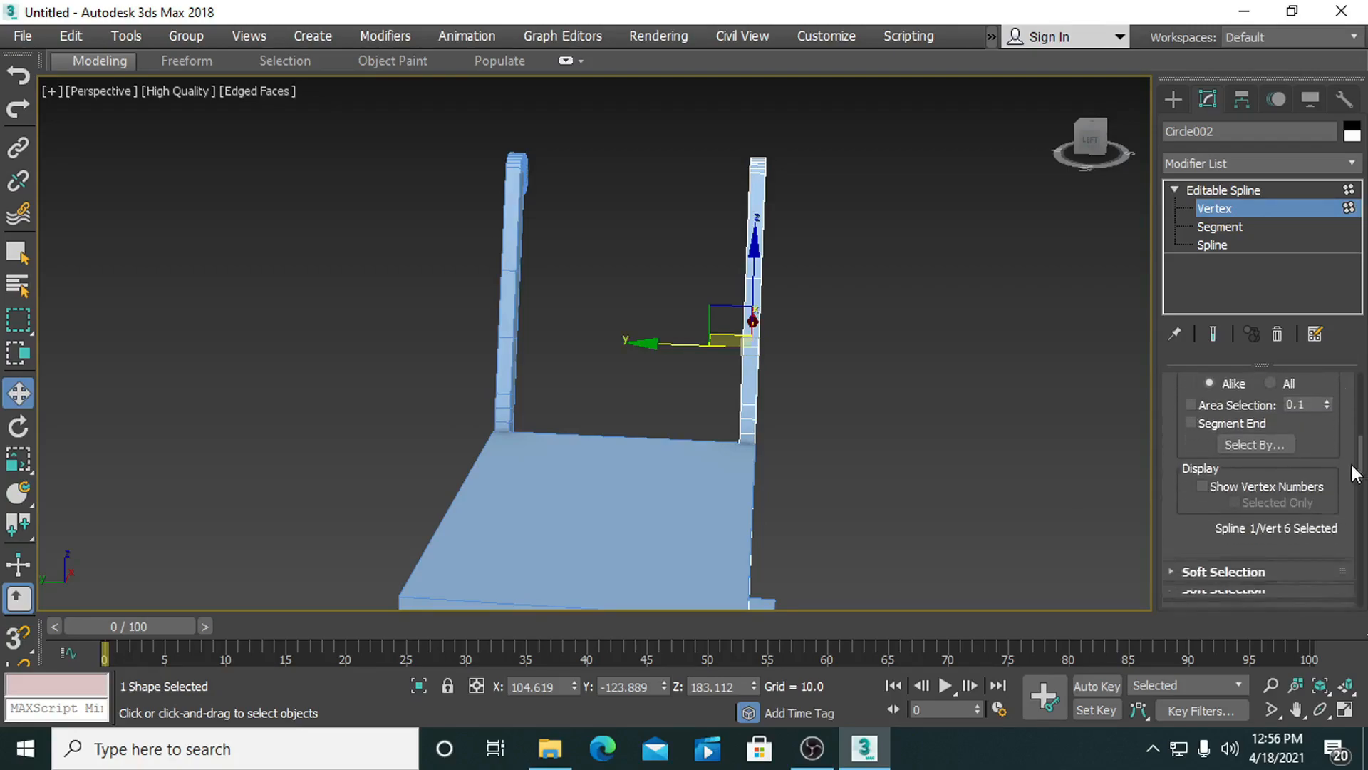
click(1215, 558)
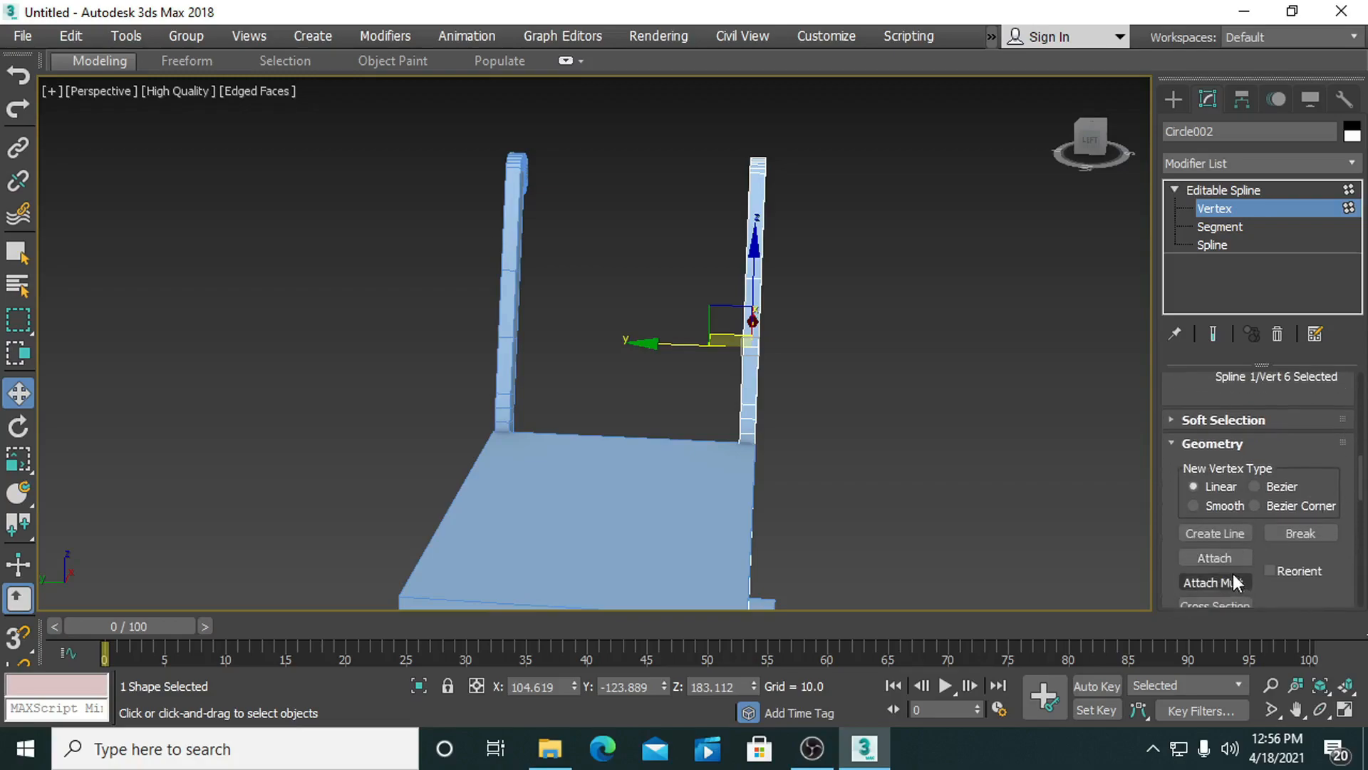
click(511, 307)
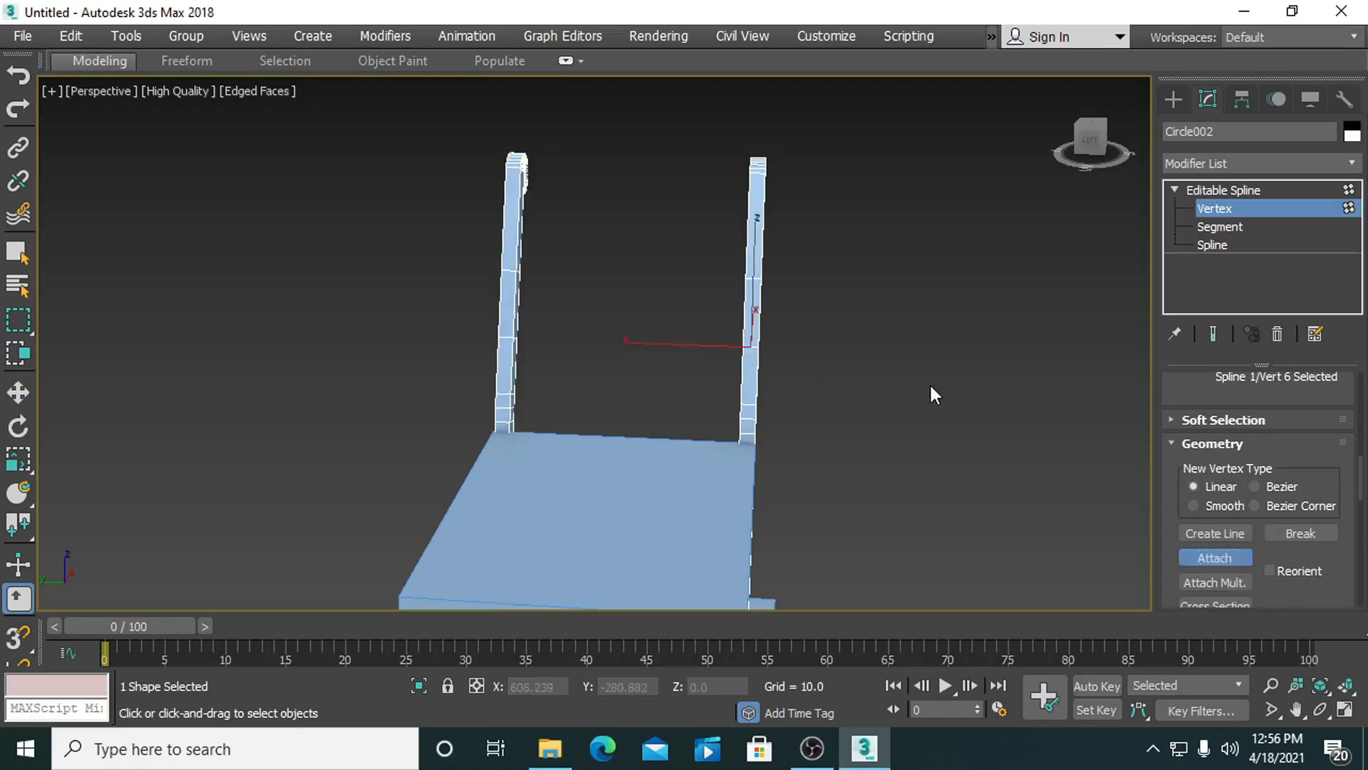
click(1226, 195)
click(1225, 207)
click(1227, 195)
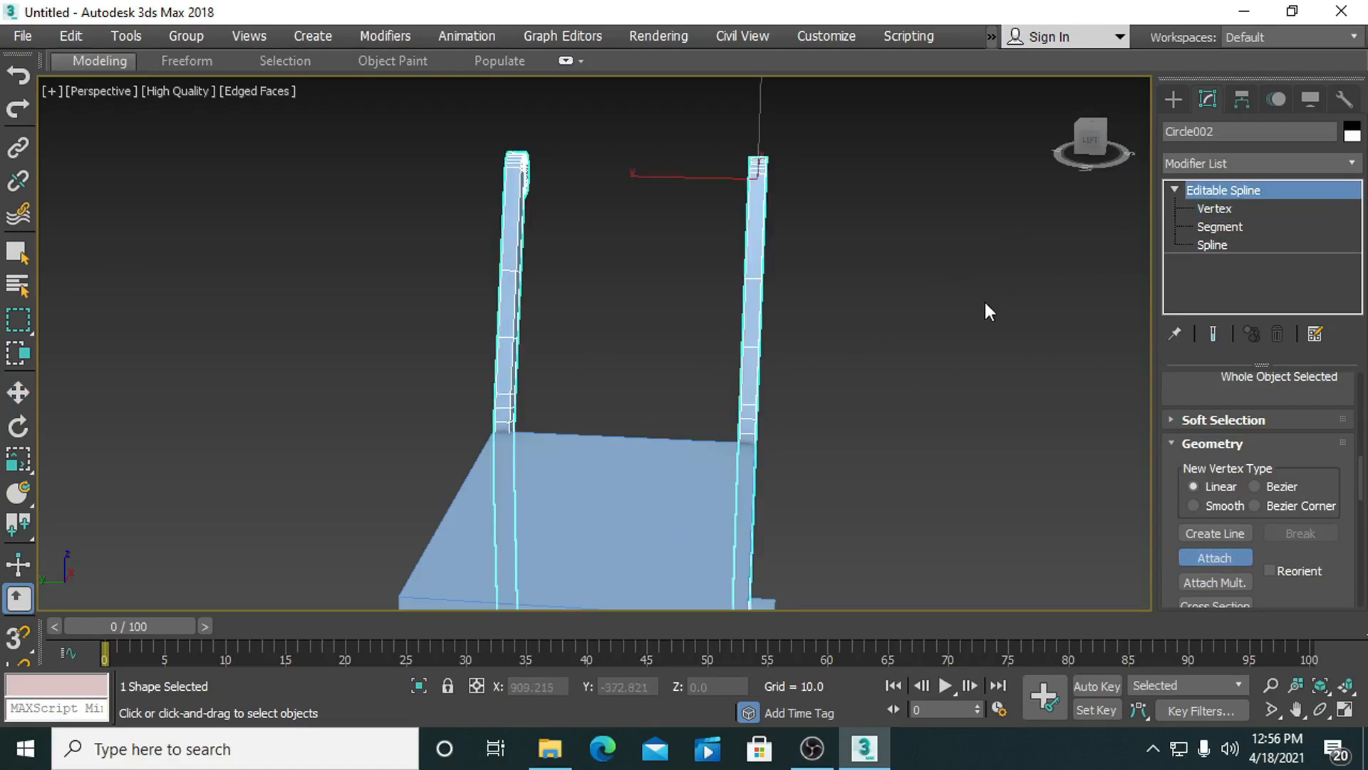
Select the matching mid-height vertices on both side frames with the help of wireframe display, and try to fillet them.
key(F4)
key(F3)
key(F4)
key(F3)
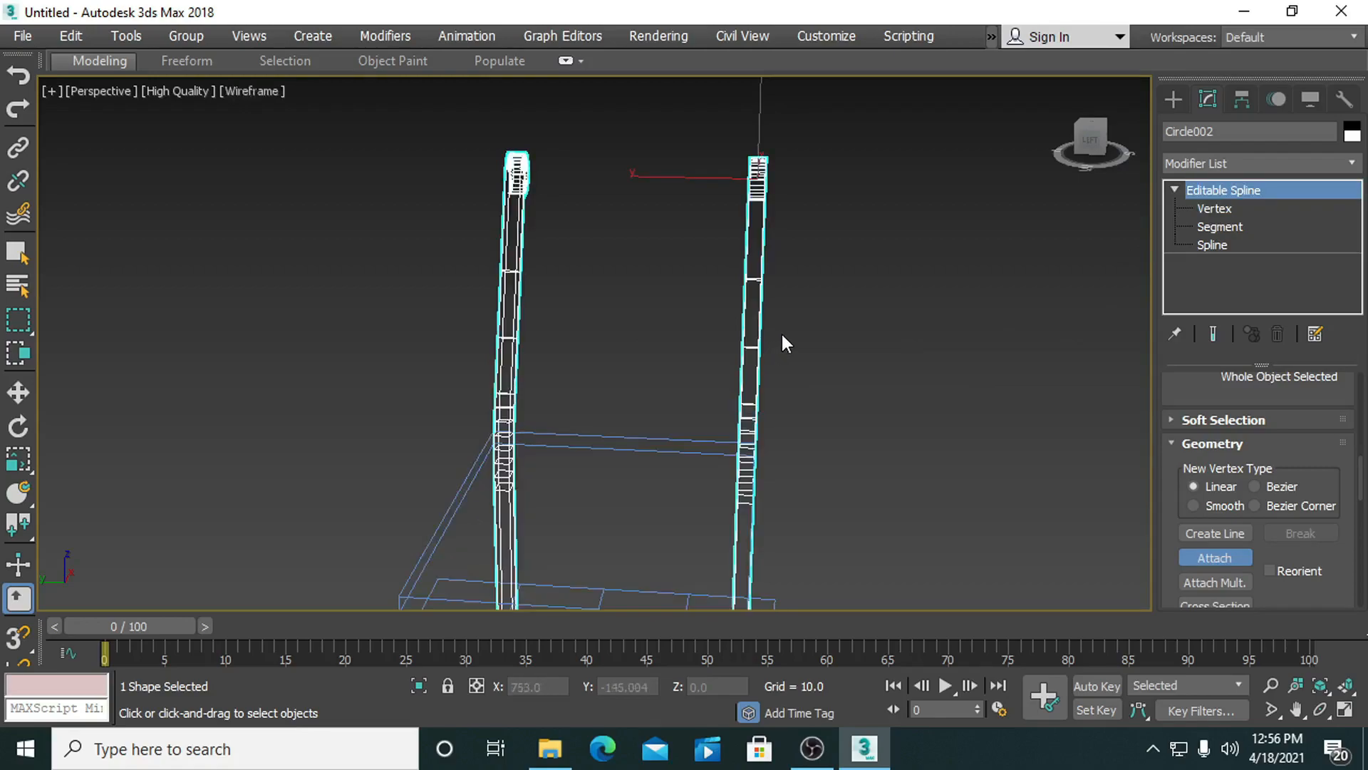
click(1252, 211)
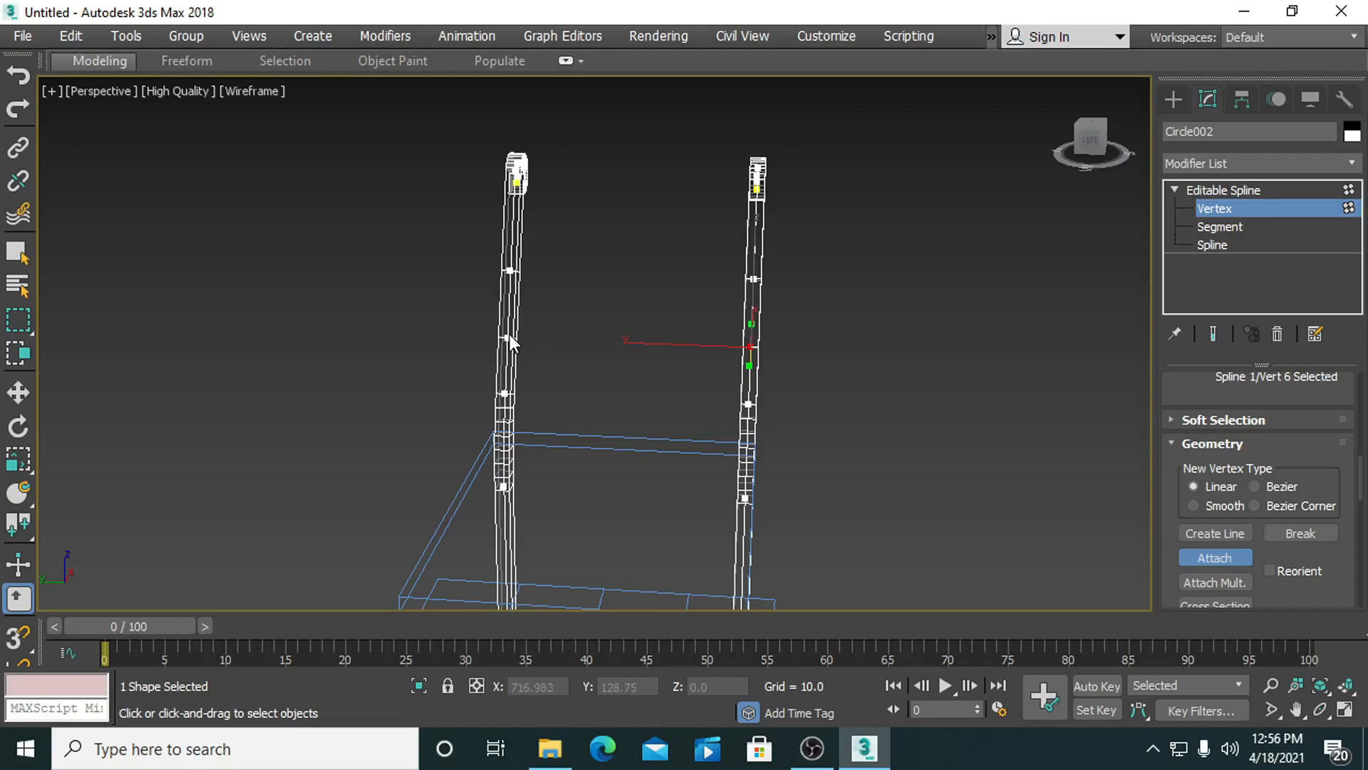
click(1203, 558)
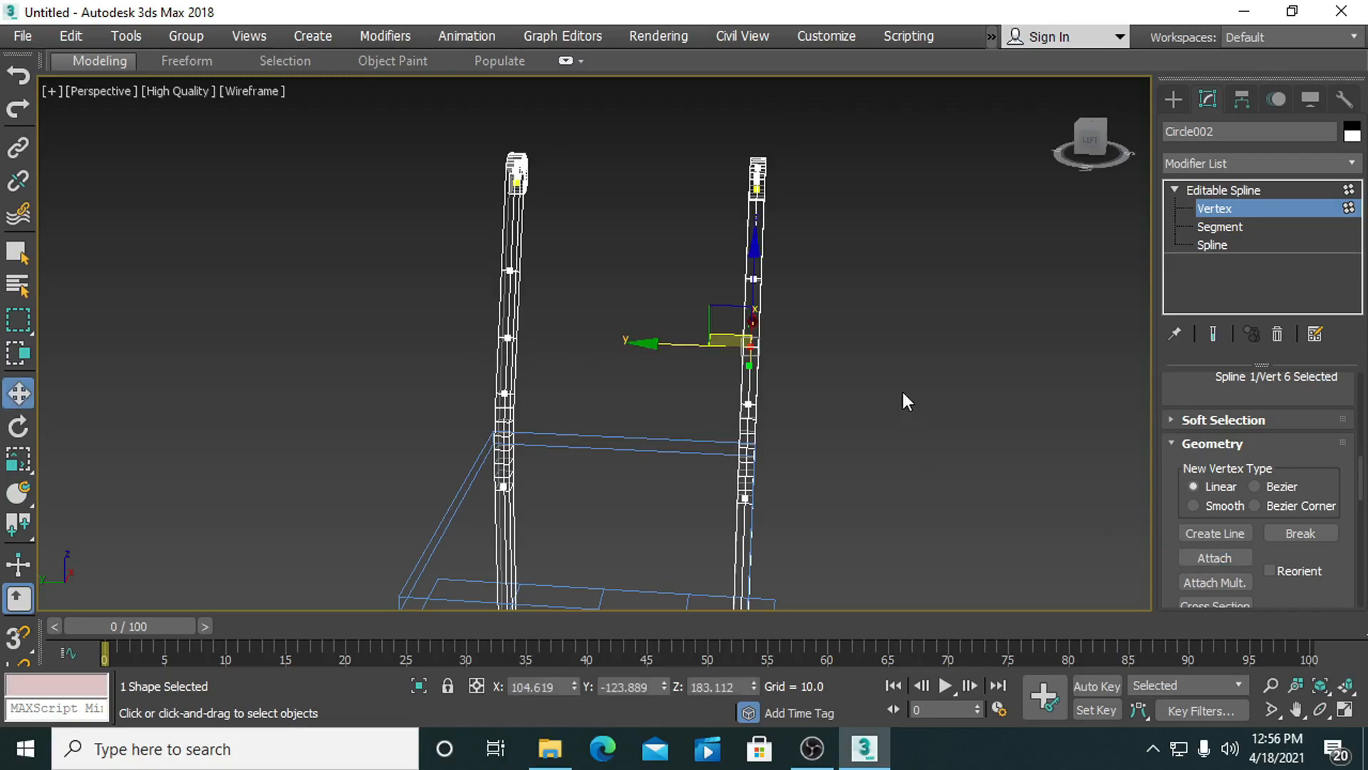
click(817, 344)
drag(722, 364, 720, 362)
drag(559, 318, 475, 362)
key(F3)
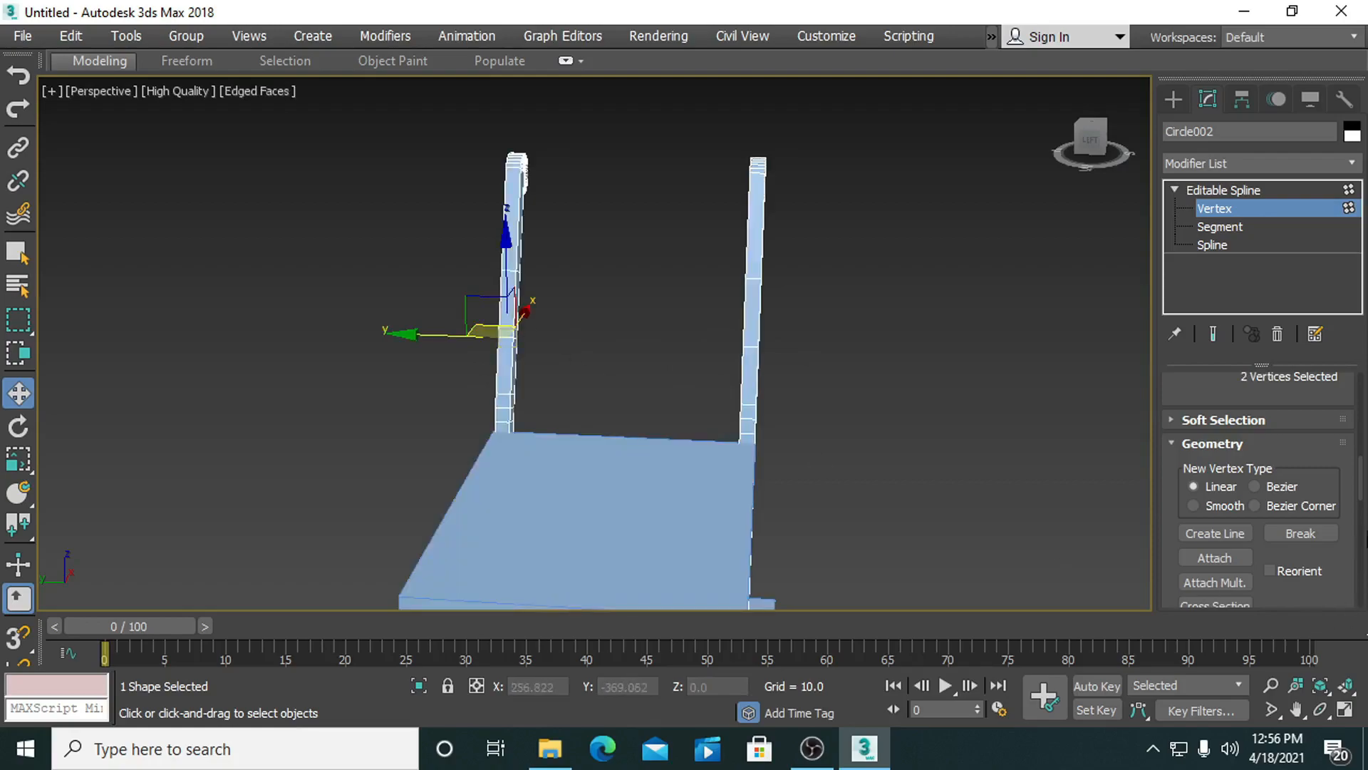
drag(1362, 488, 1356, 536)
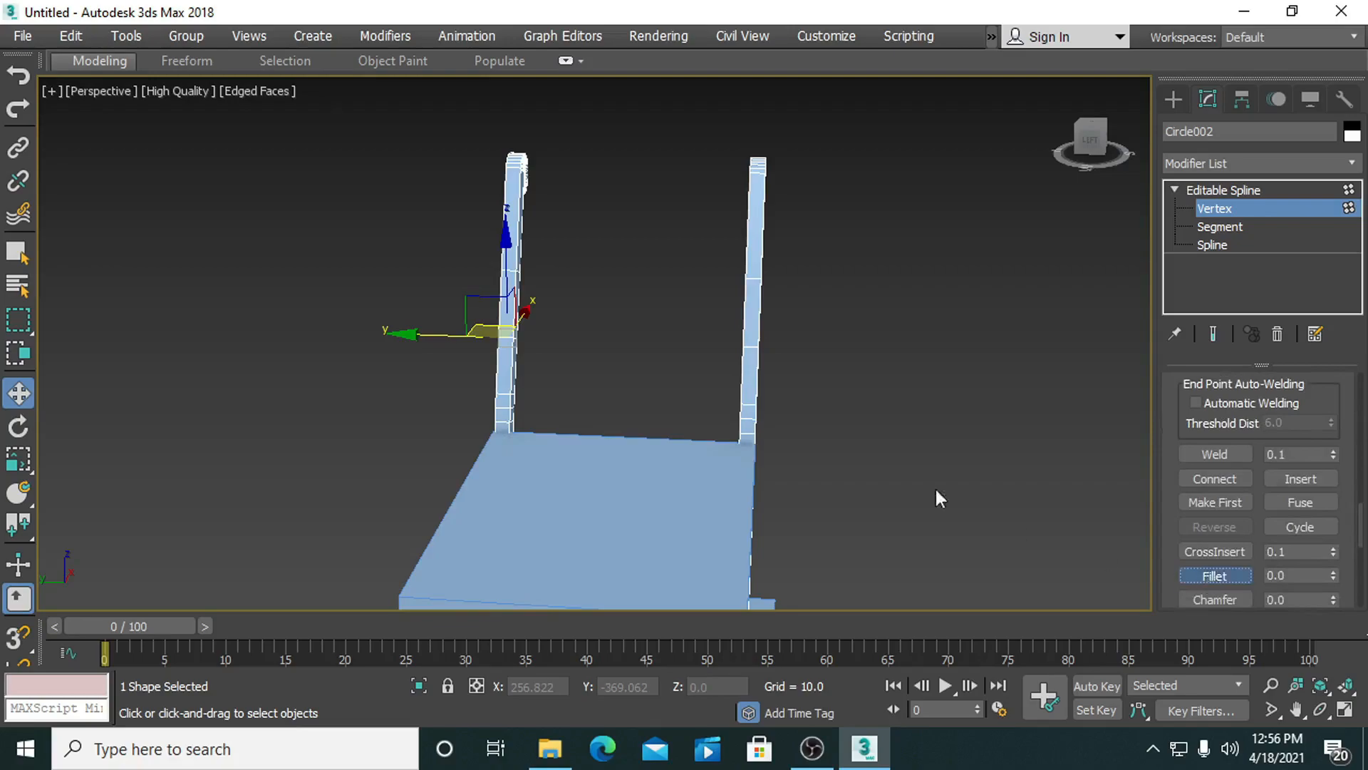
drag(754, 347, 757, 332)
Leave vertex editing and convert the attached side frames to an Editable Poly.
click(1228, 186)
click(770, 380)
click(757, 344)
right_click(755, 345)
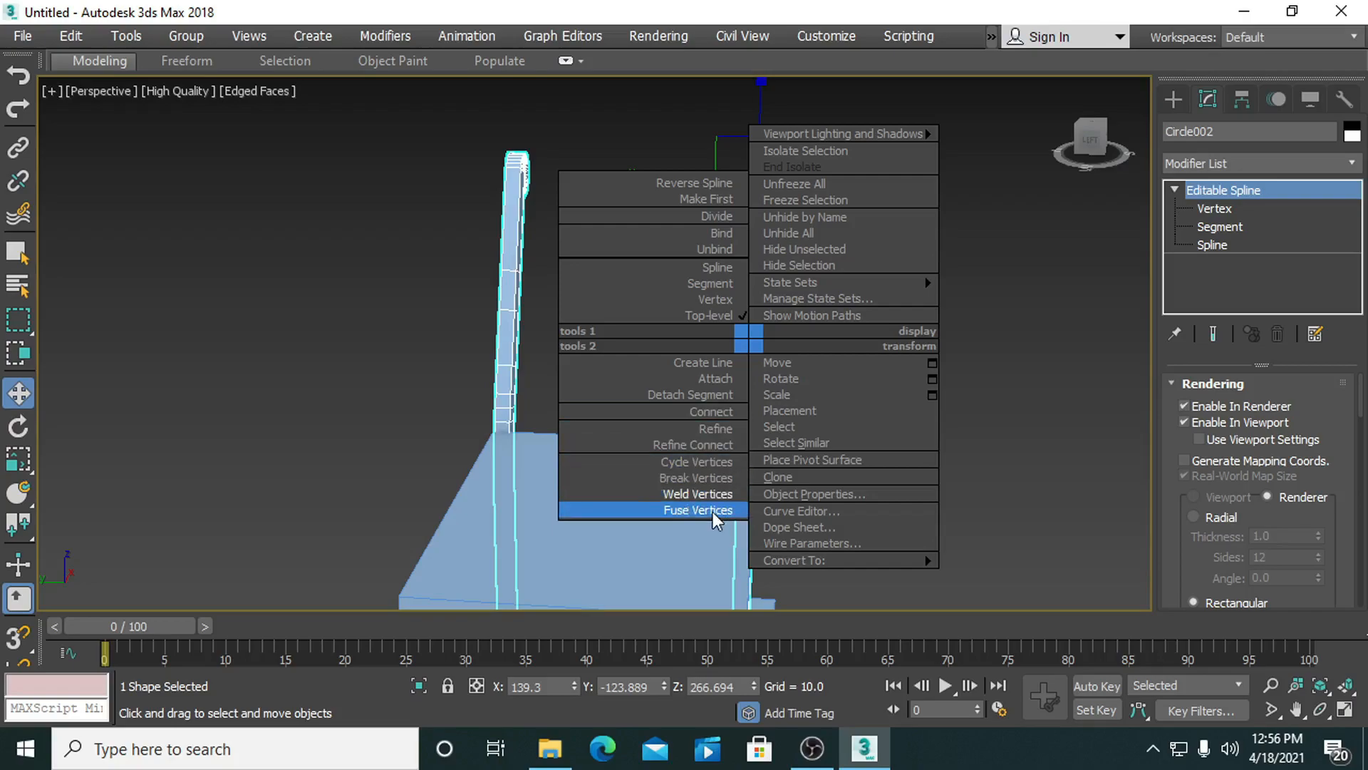
mouse_move(796, 562)
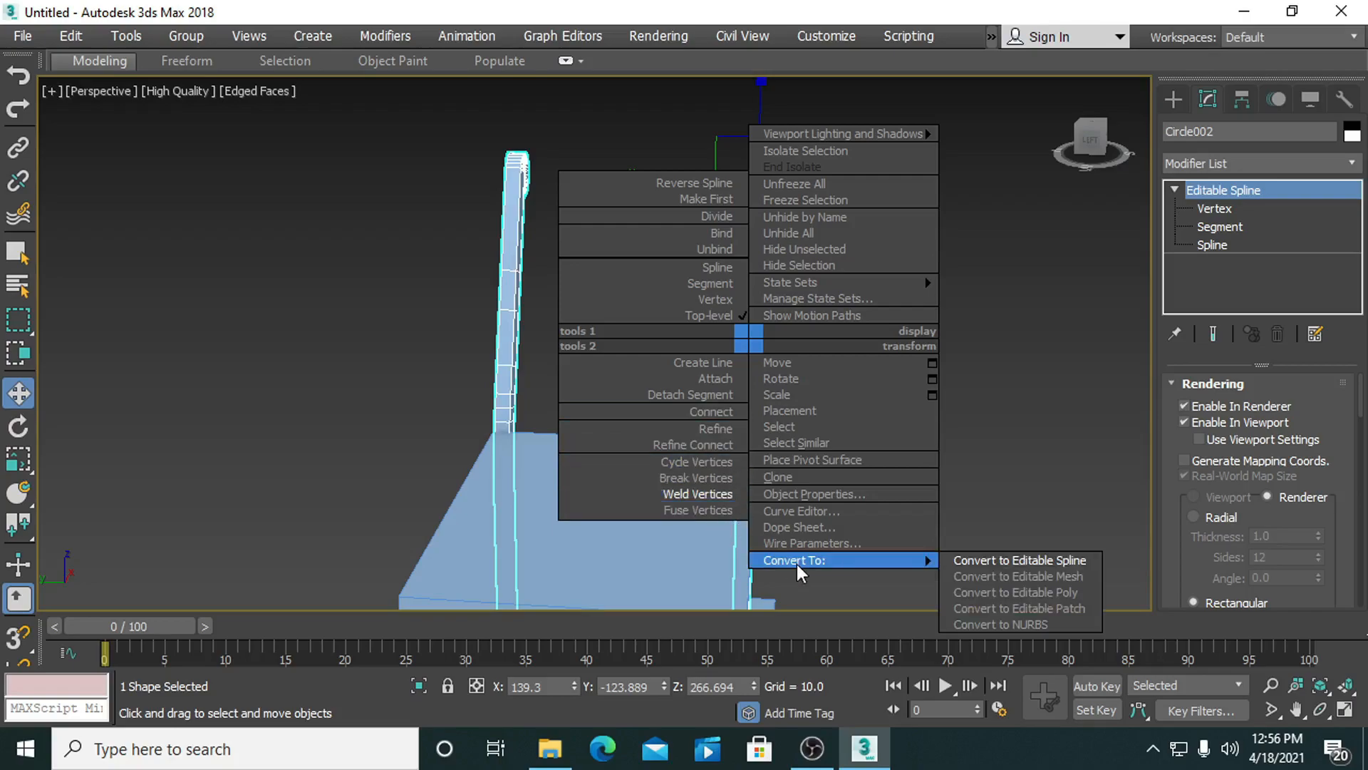
click(1038, 591)
Select the matching cross edges above the seat on both posts and slide them down with the Edge constraint.
click(1173, 189)
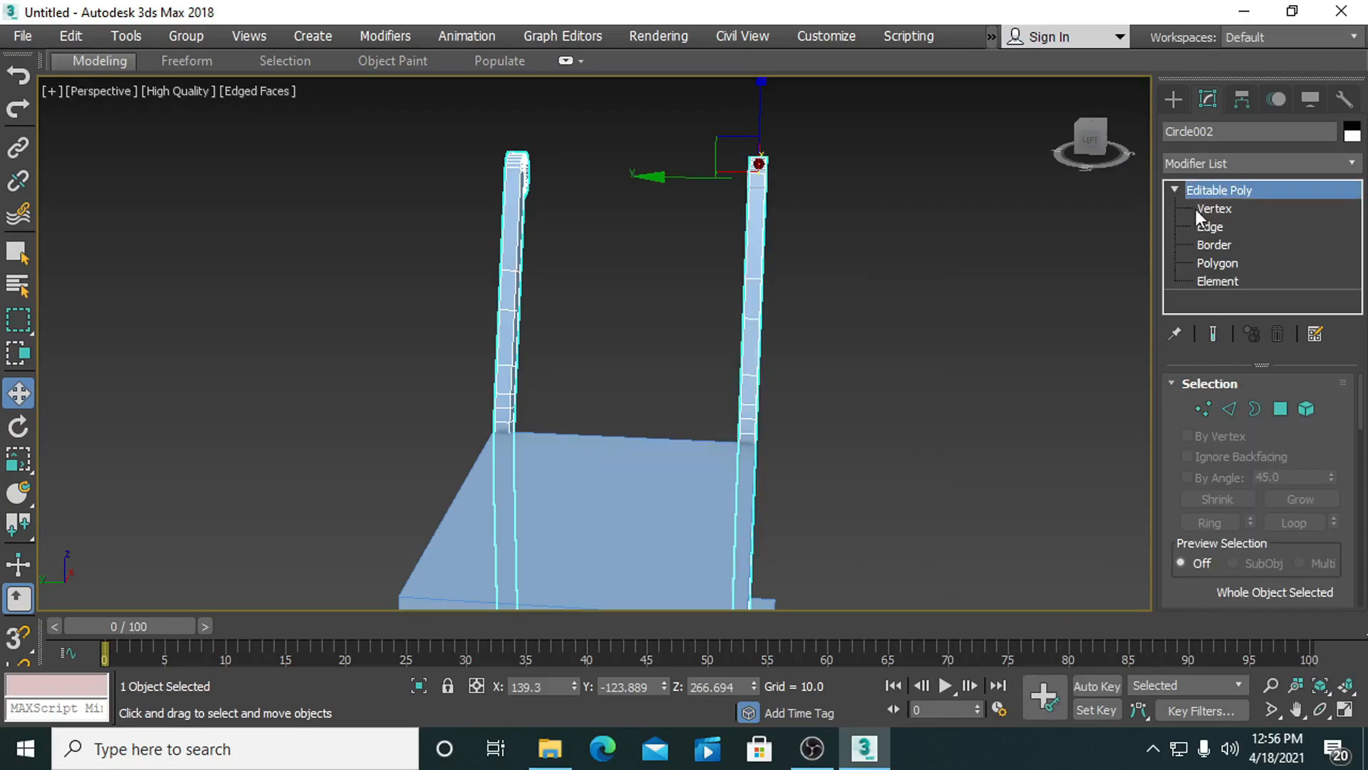
click(1217, 263)
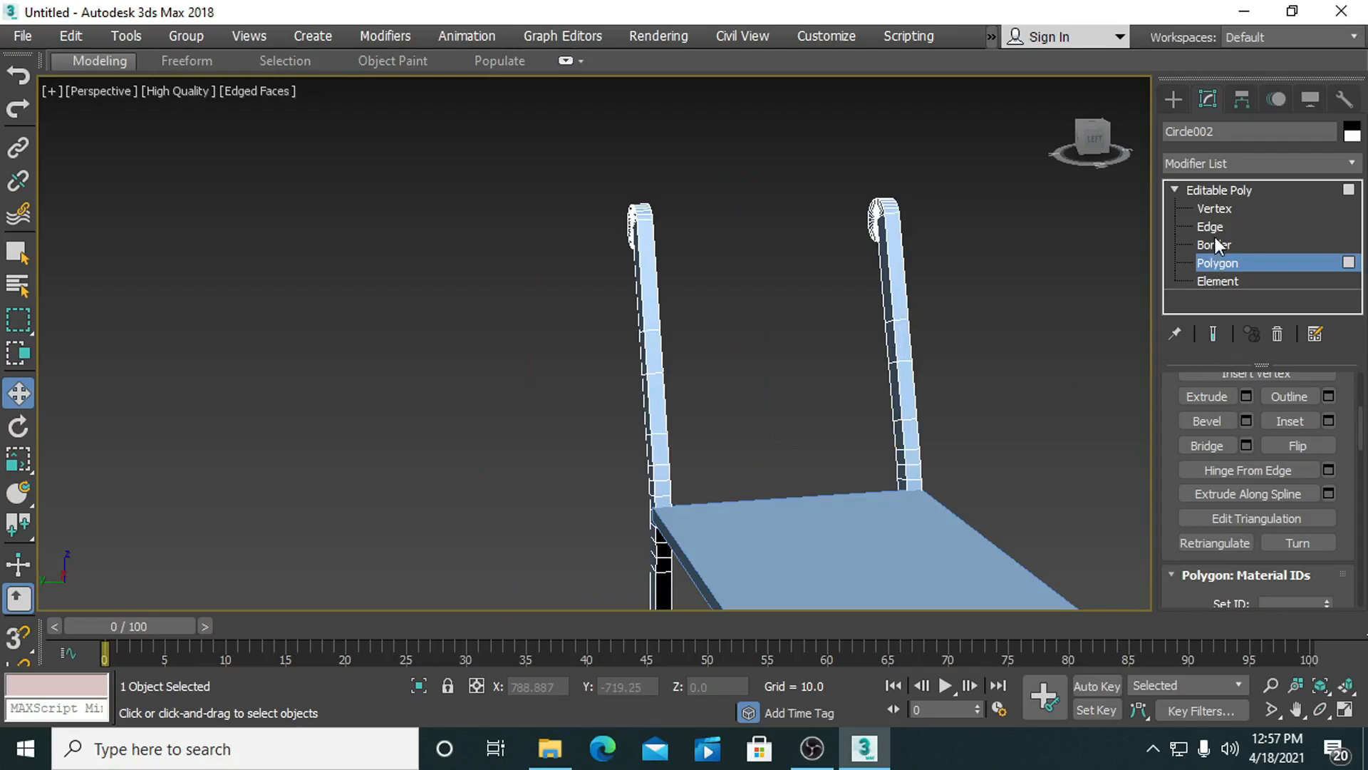
click(1211, 226)
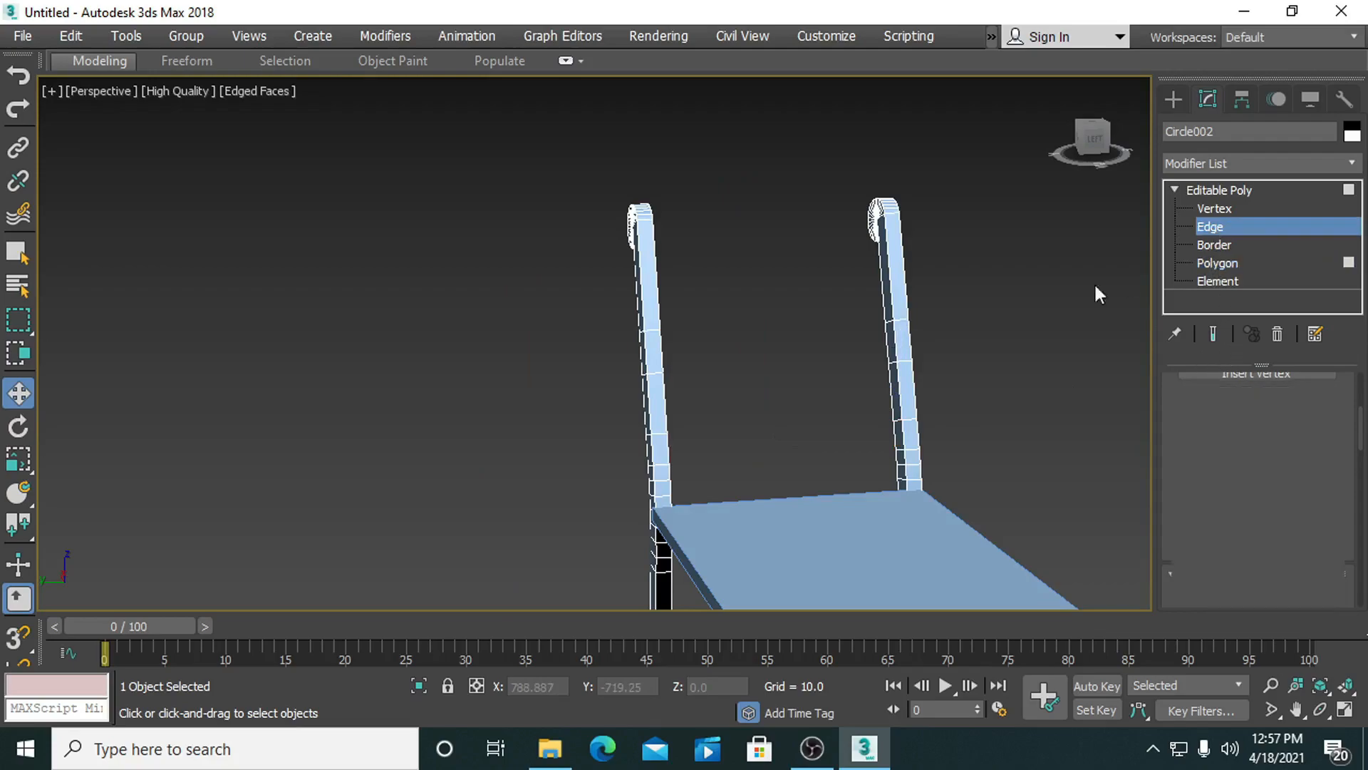
click(904, 360)
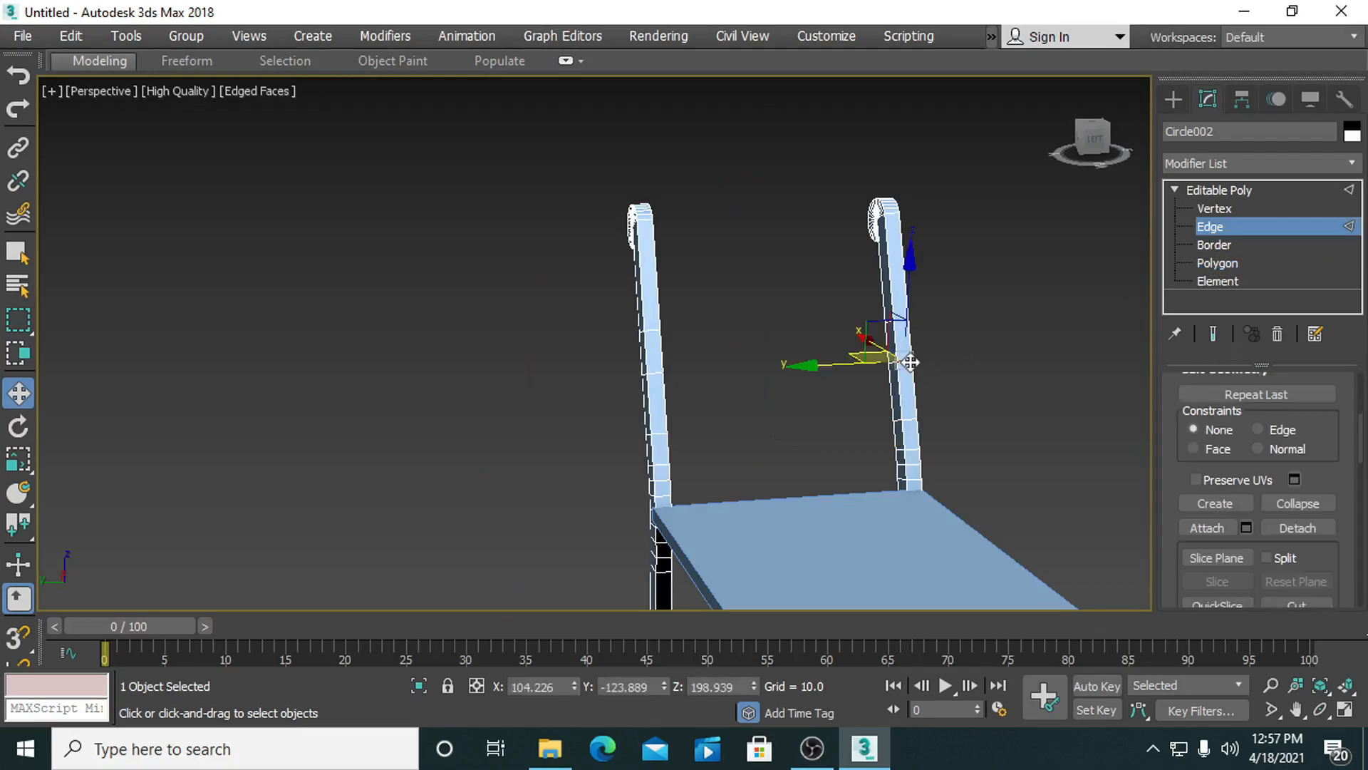
click(649, 372)
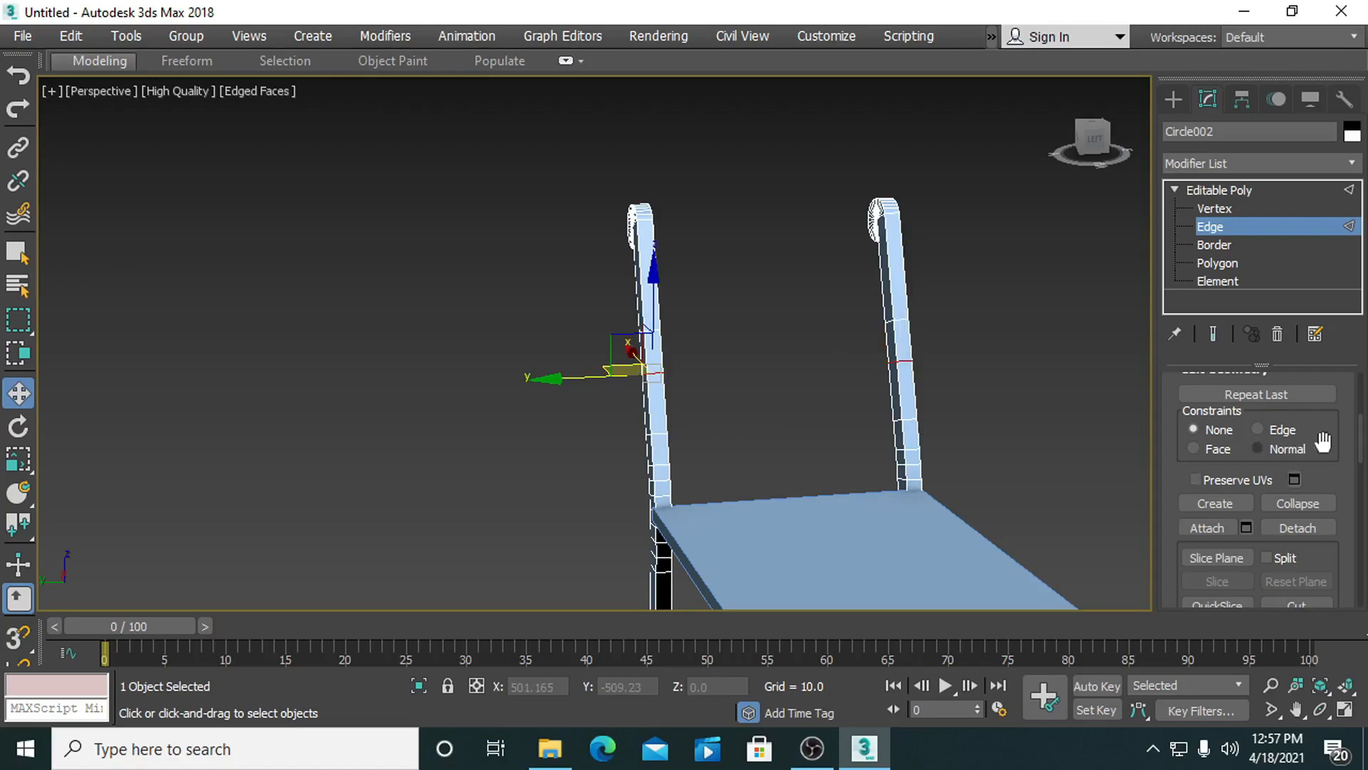
scroll(1365, 447, down, 3)
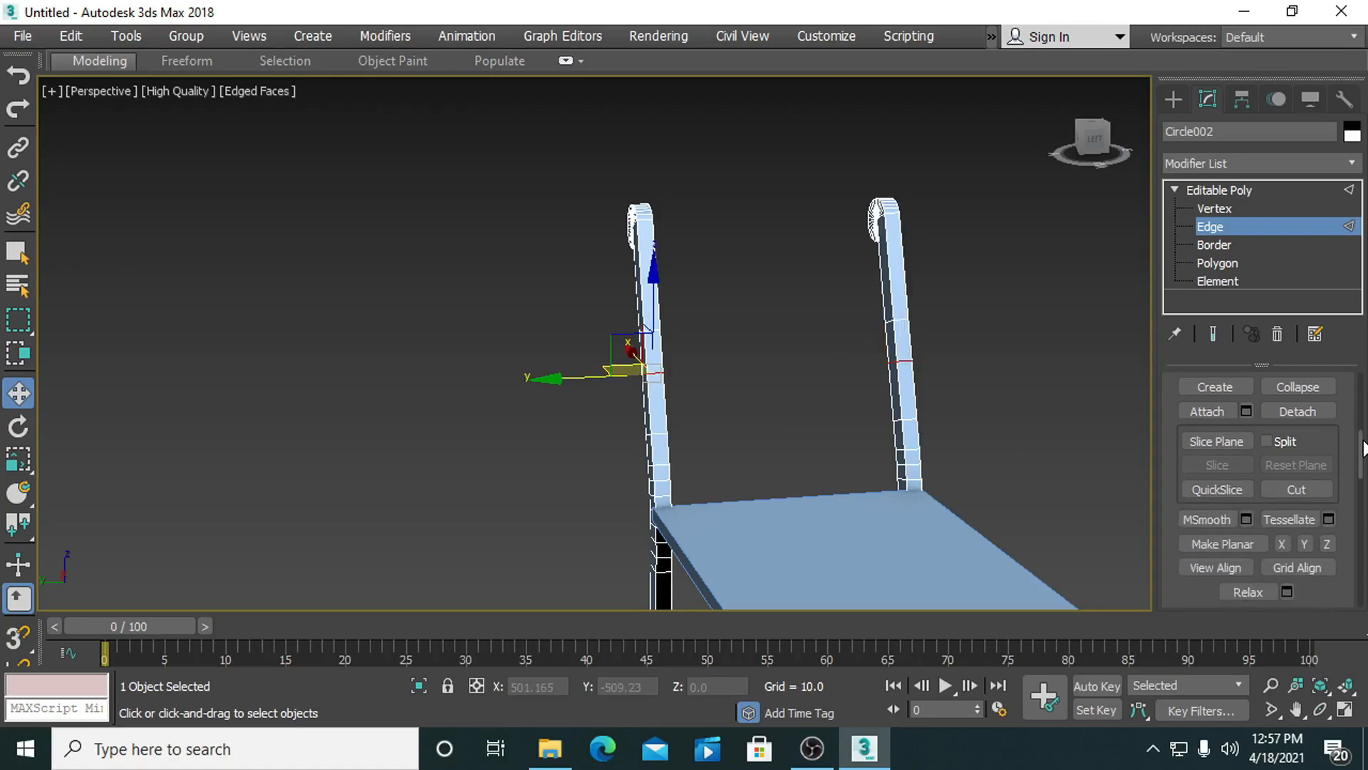
scroll(1365, 447, down, 1)
drag(1364, 448, 1304, 437)
click(1259, 458)
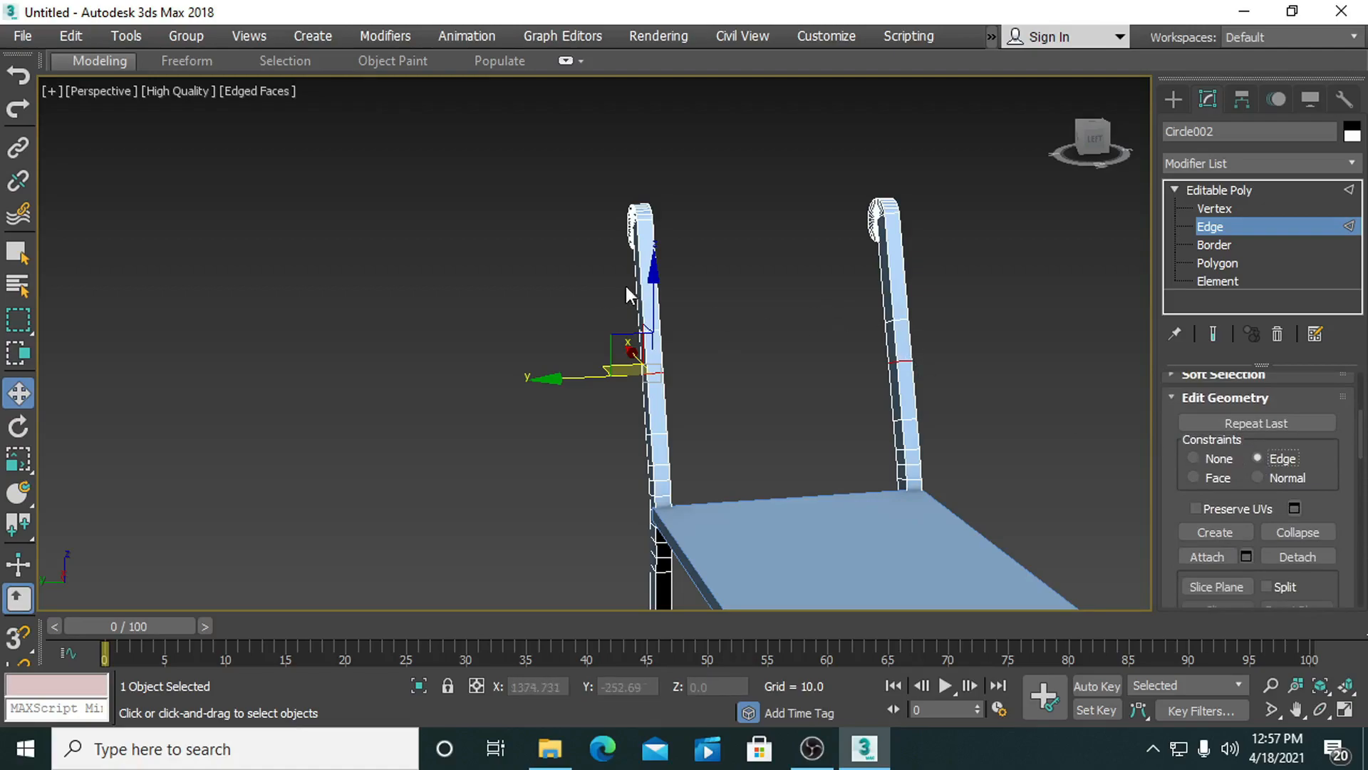
drag(655, 275, 654, 301)
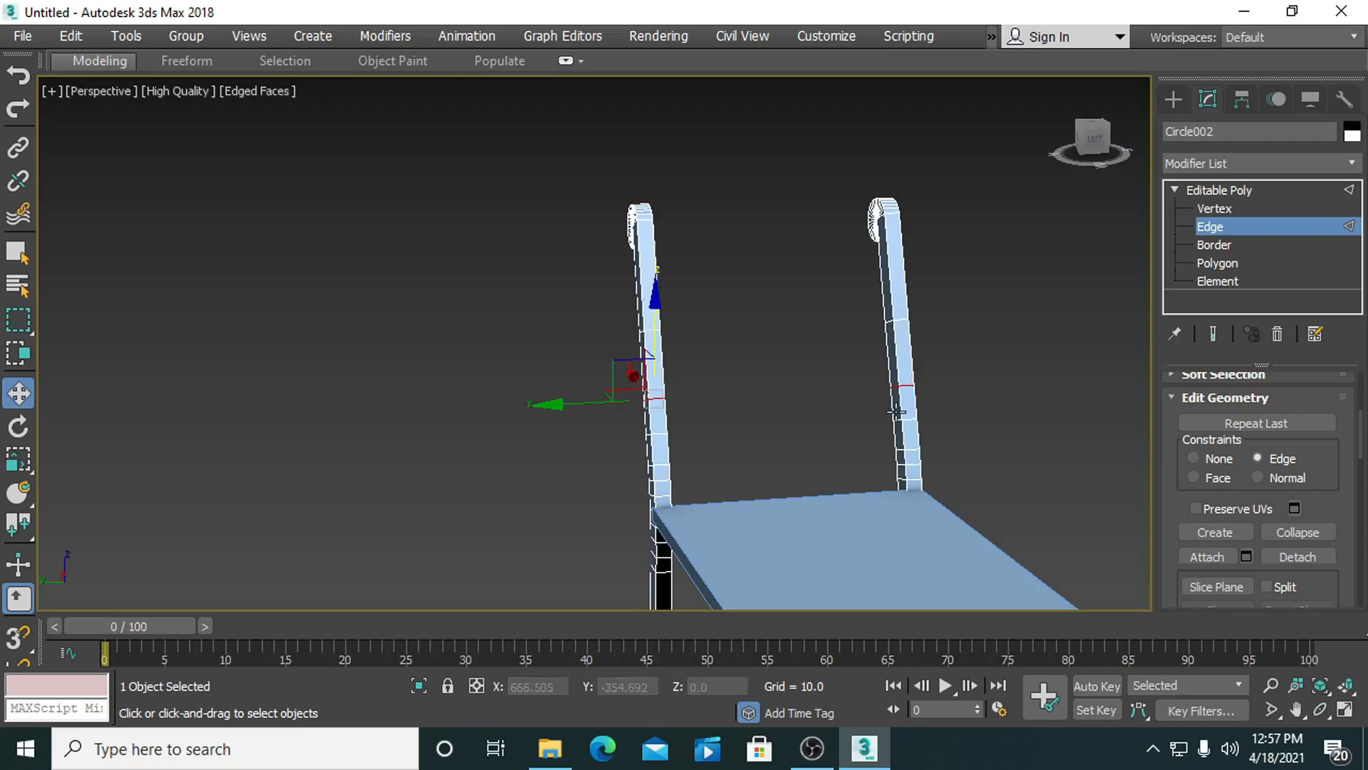
Select the next lower pair of cross edges on both posts and slide them slightly down.
double_click(904, 415)
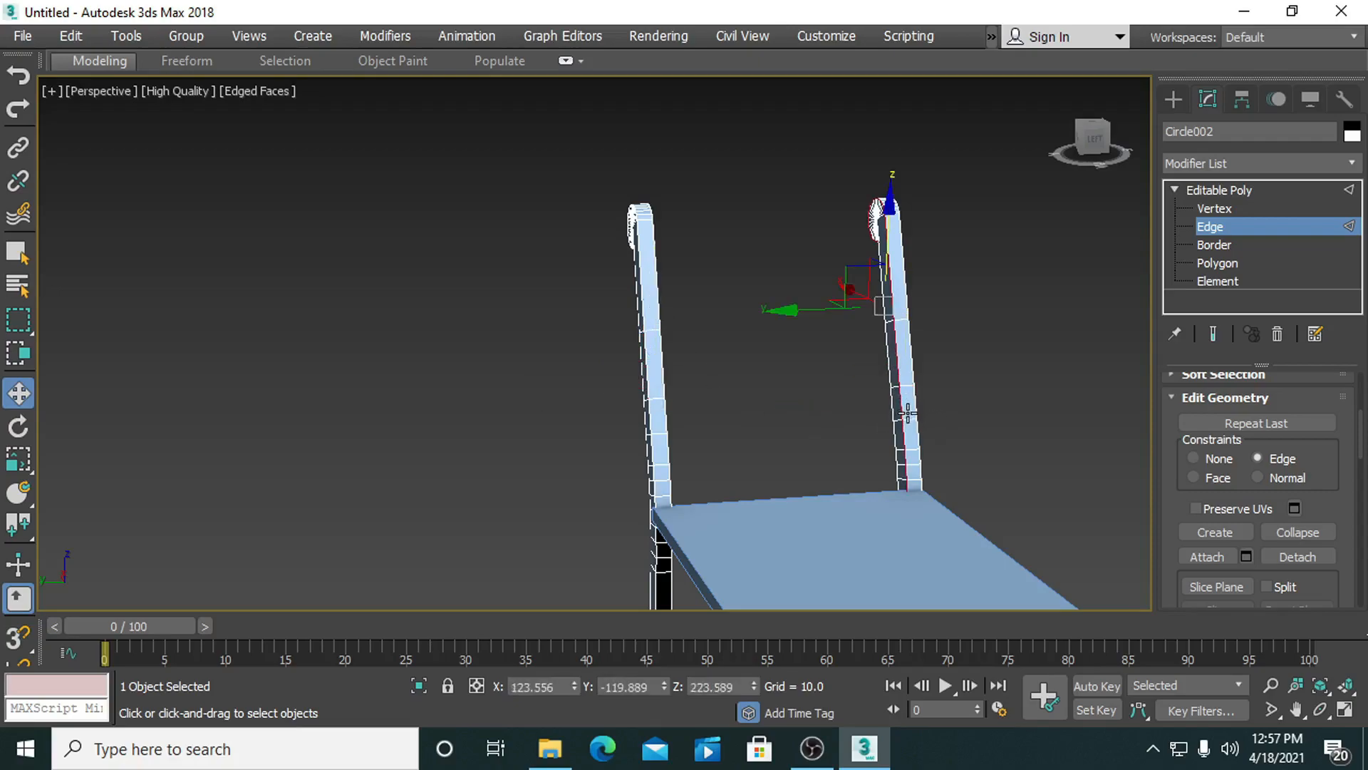
click(912, 420)
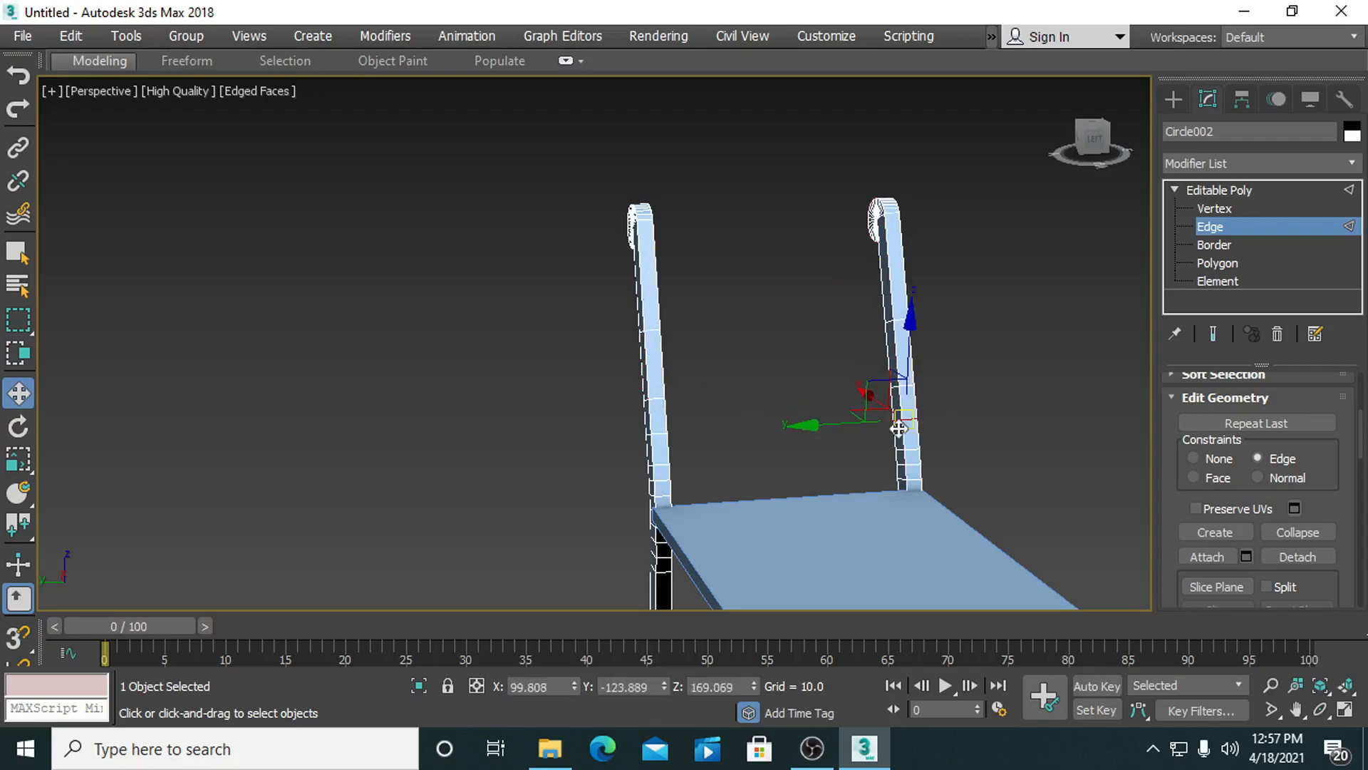
ctrl+click(651, 432)
drag(911, 336, 910, 343)
Reselect the upper pair of cross edges on both posts, slide them a little further down and clear the selection.
click(973, 397)
click(907, 389)
ctrl+click(650, 397)
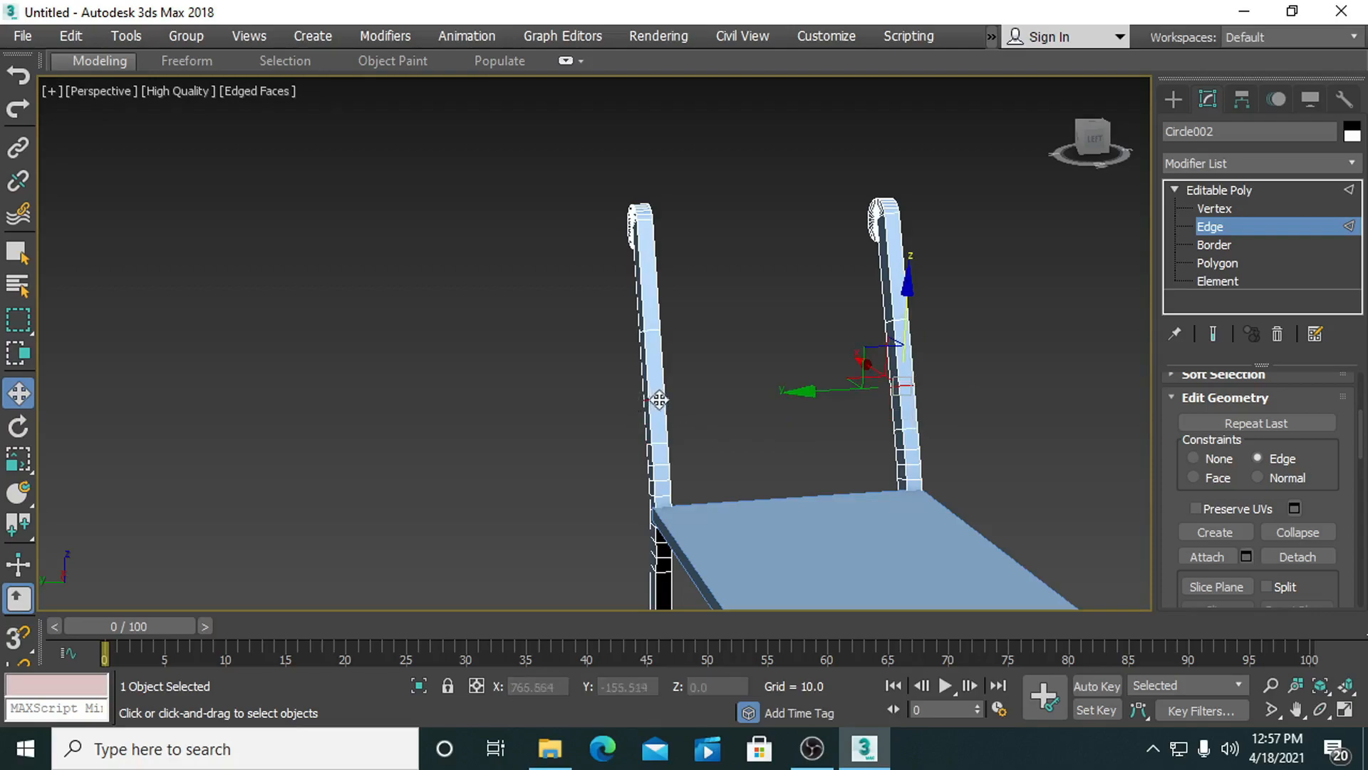
drag(904, 303, 903, 316)
click(977, 412)
Select the matching cross edges on the outer side of both posts and slide them slightly up.
alt+middle_drag(915, 449, 789, 456)
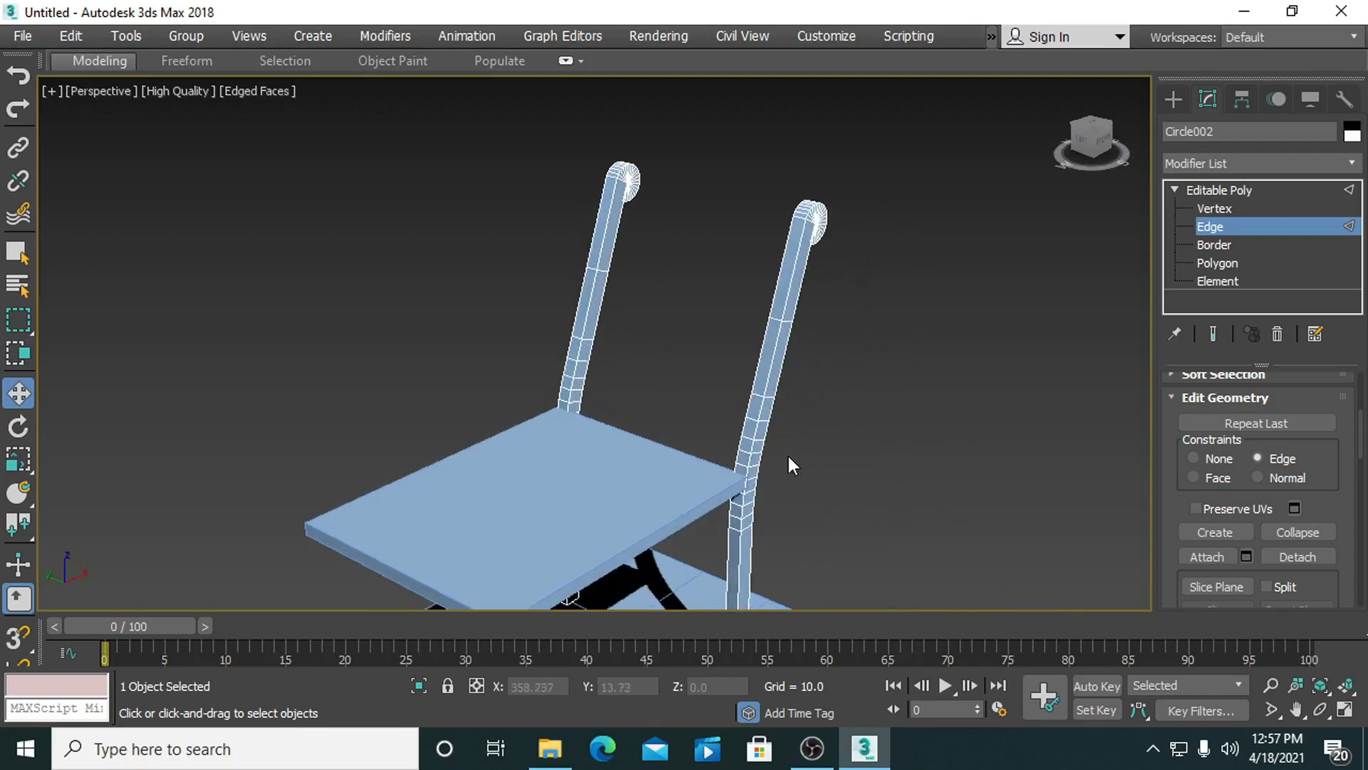
click(581, 340)
click(761, 394)
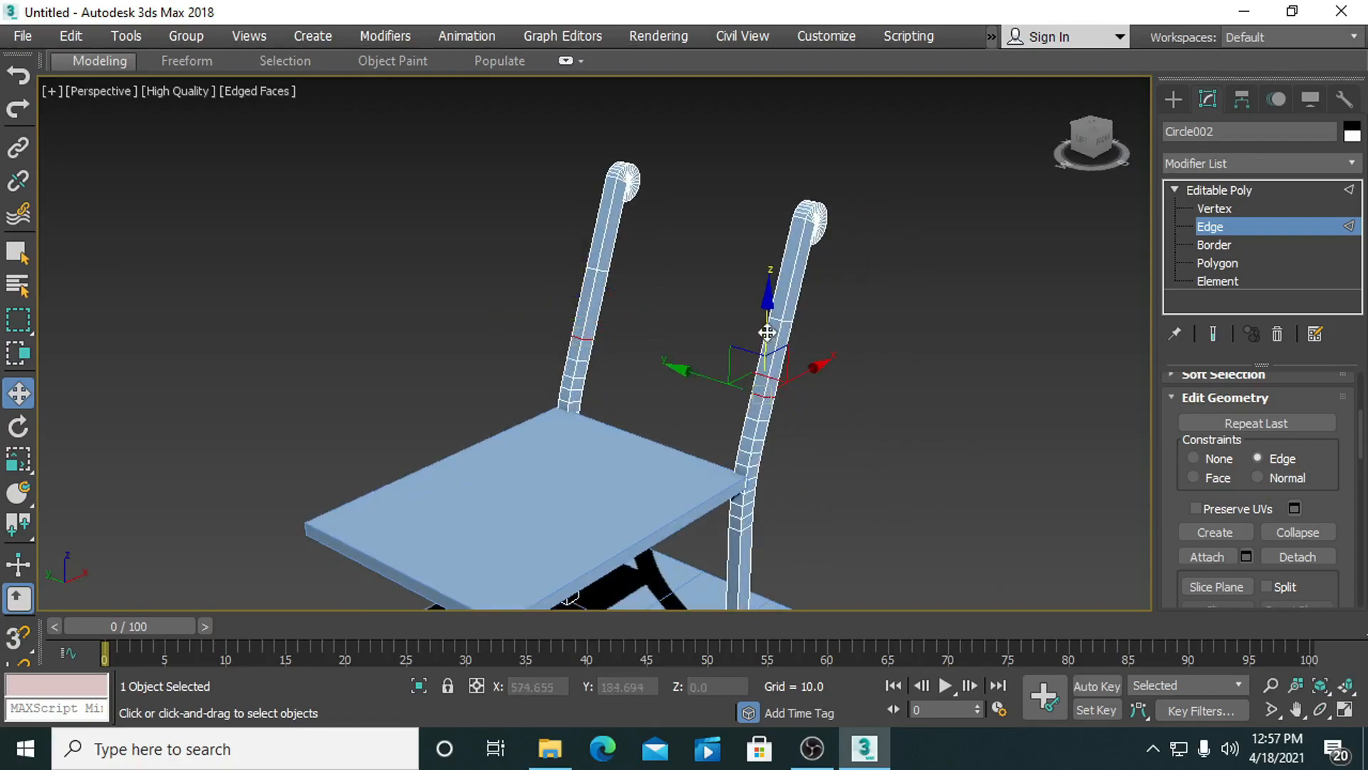
Bridge the facing inner polygons of the two posts just above the seat to form a cross rail.
click(1217, 263)
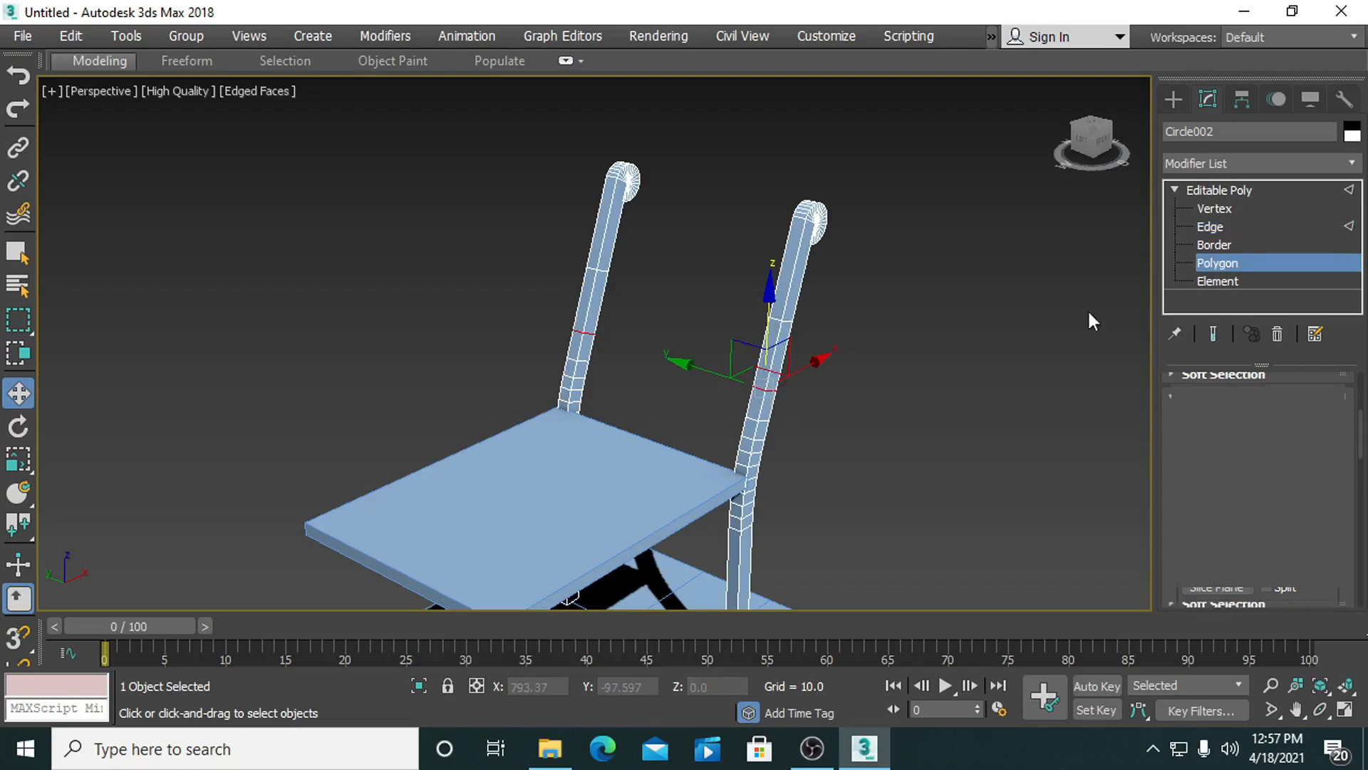
click(584, 349)
alt+middle_drag(649, 482, 557, 364)
click(636, 355)
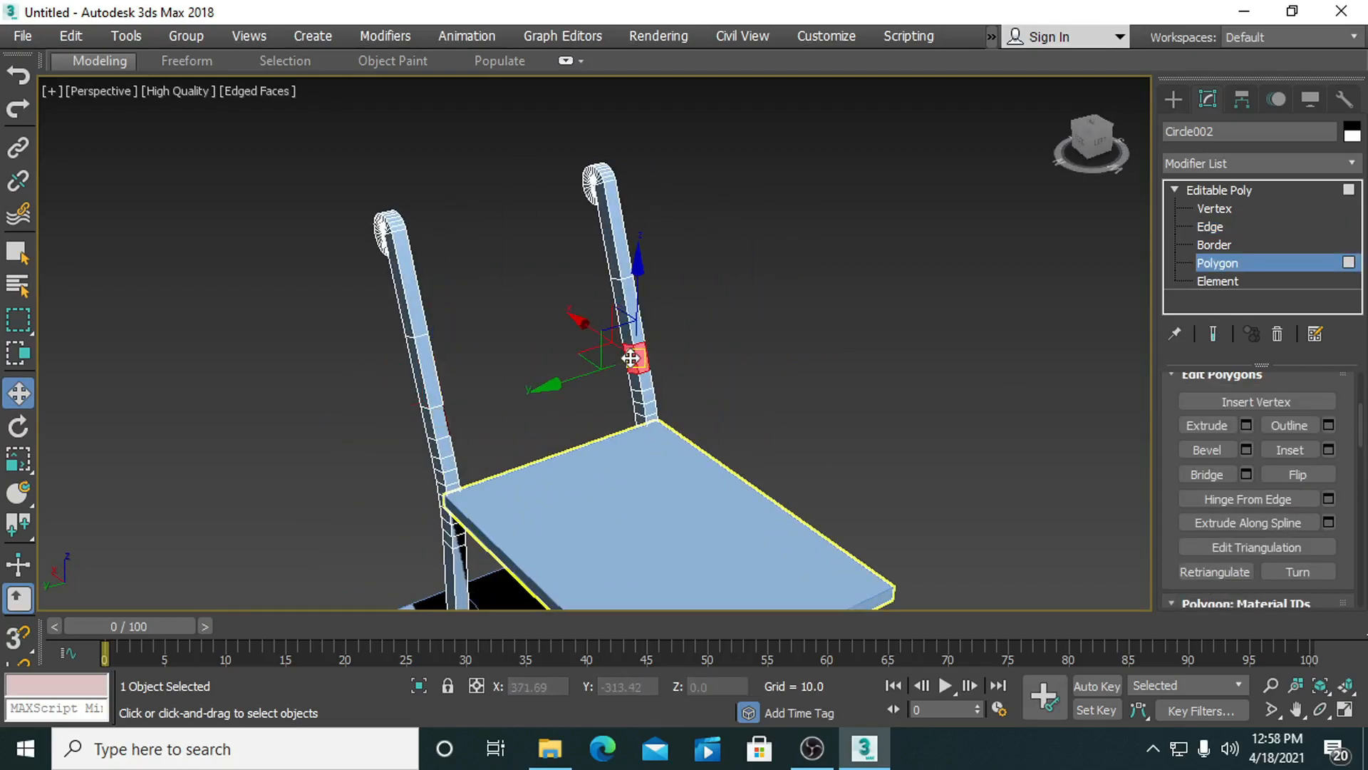
drag(645, 357, 639, 355)
alt+middle_drag(613, 416, 642, 449)
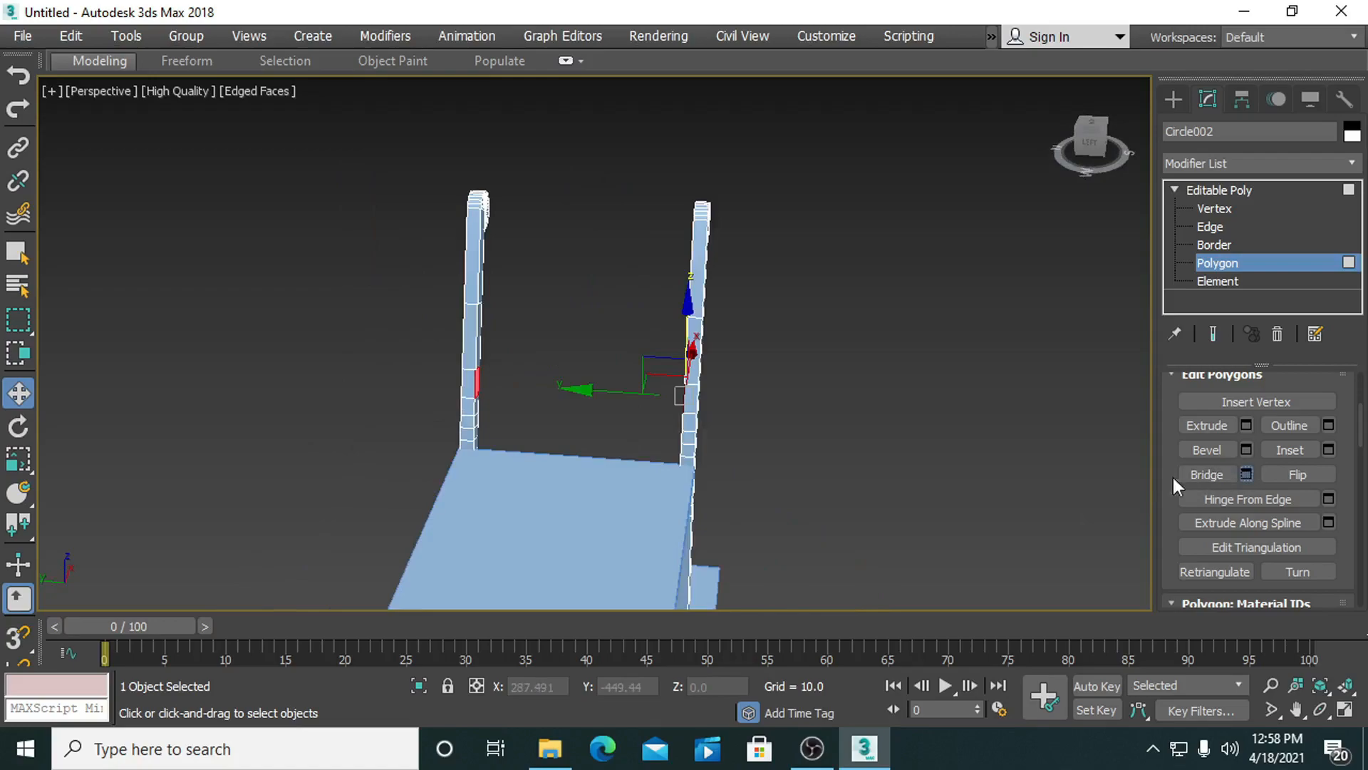
click(605, 478)
click(806, 436)
Select all the wedge polygons on the inner face of one side frame's round scroll.
scroll(789, 439, down, 2)
alt+middle_drag(767, 446, 477, 437)
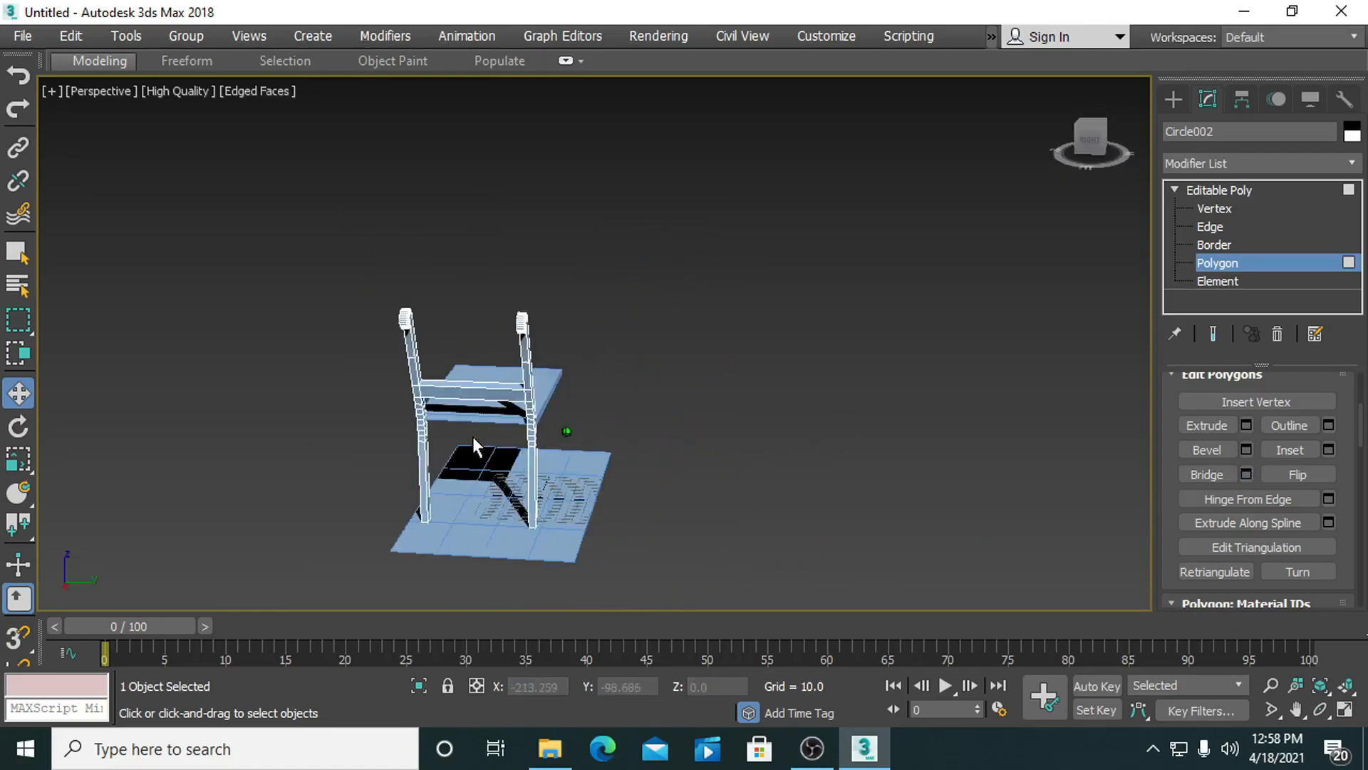
scroll(477, 436, up, 10)
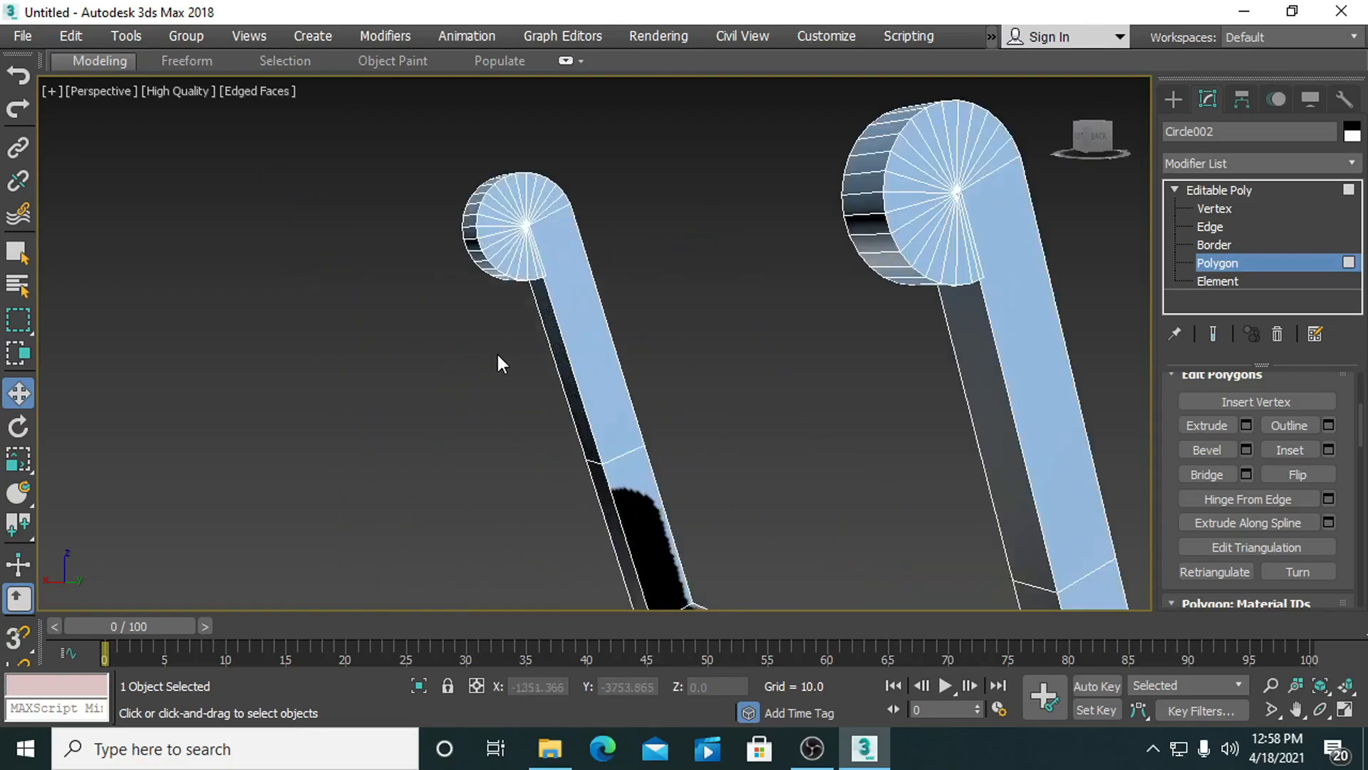
scroll(499, 358, up, 3)
middle_drag(495, 388, 493, 431)
click(563, 313)
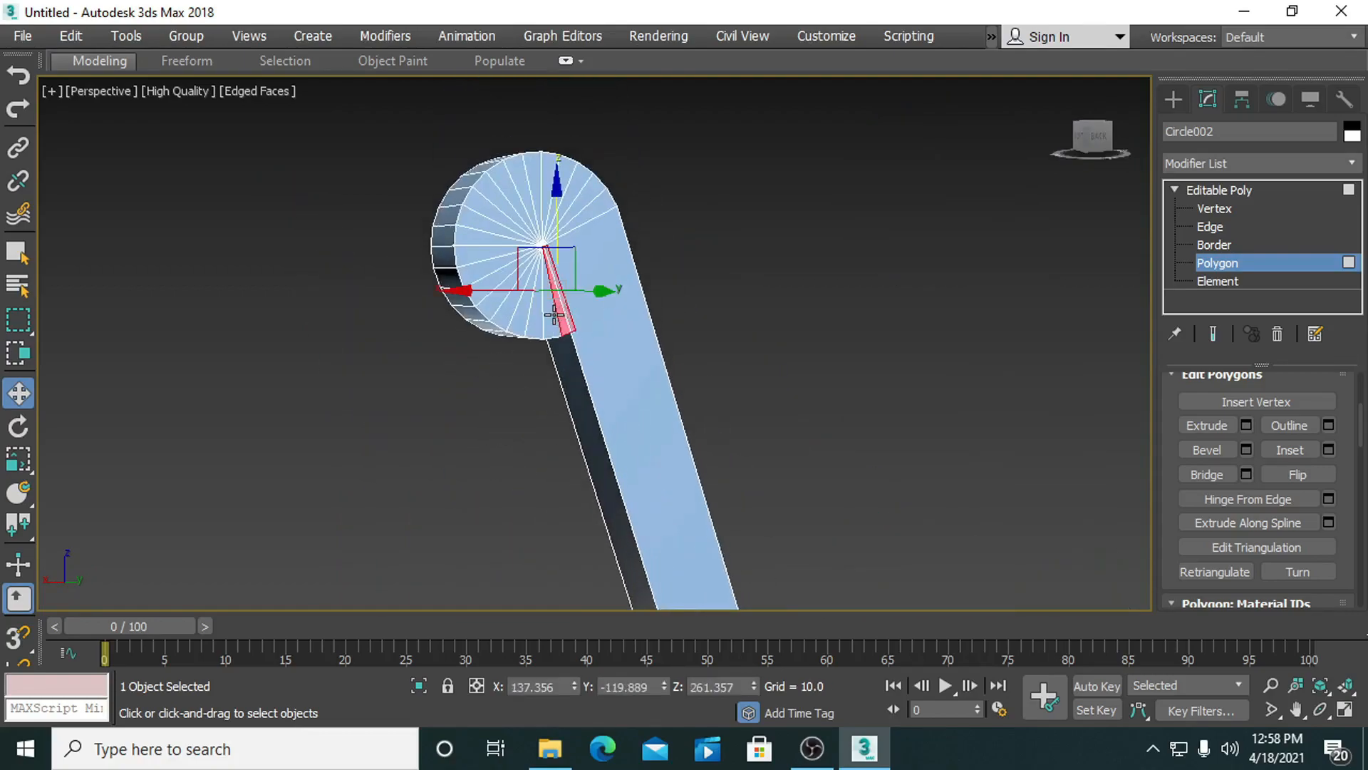
ctrl+click(553, 314)
ctrl+click(536, 317)
ctrl+click(524, 314)
ctrl+click(511, 305)
ctrl+click(499, 295)
ctrl+click(490, 281)
ctrl+click(482, 268)
ctrl+click(482, 252)
ctrl+click(484, 233)
ctrl+click(484, 221)
ctrl+click(489, 213)
ctrl+click(494, 205)
ctrl+click(502, 199)
ctrl+click(510, 192)
ctrl+click(519, 186)
ctrl+click(533, 181)
ctrl+click(547, 176)
ctrl+click(562, 179)
ctrl+click(575, 185)
ctrl+click(587, 196)
ctrl+click(593, 209)
Add the wedge polygons on the inner face of the opposite frame's scroll to the selection.
scroll(666, 347, down, 4)
alt+middle_drag(666, 346, 443, 524)
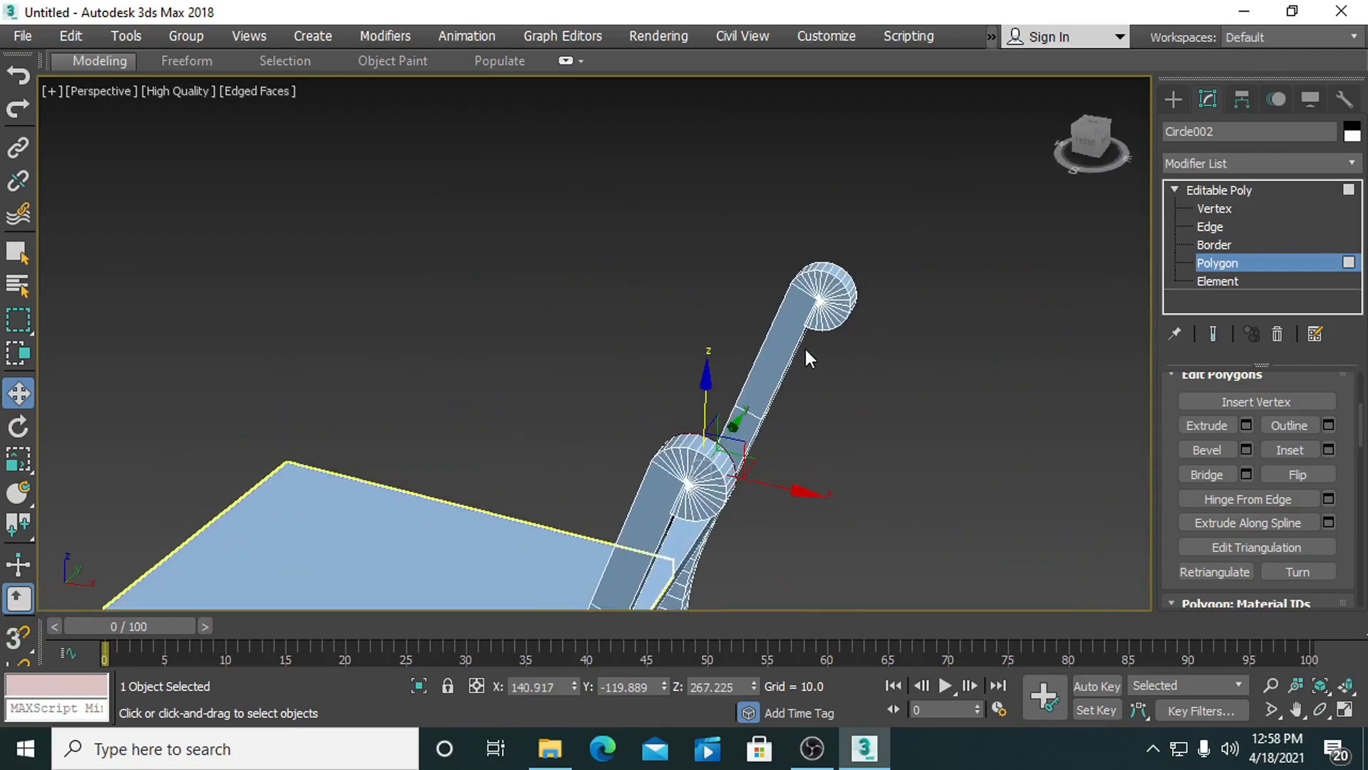
scroll(806, 355, up, 6)
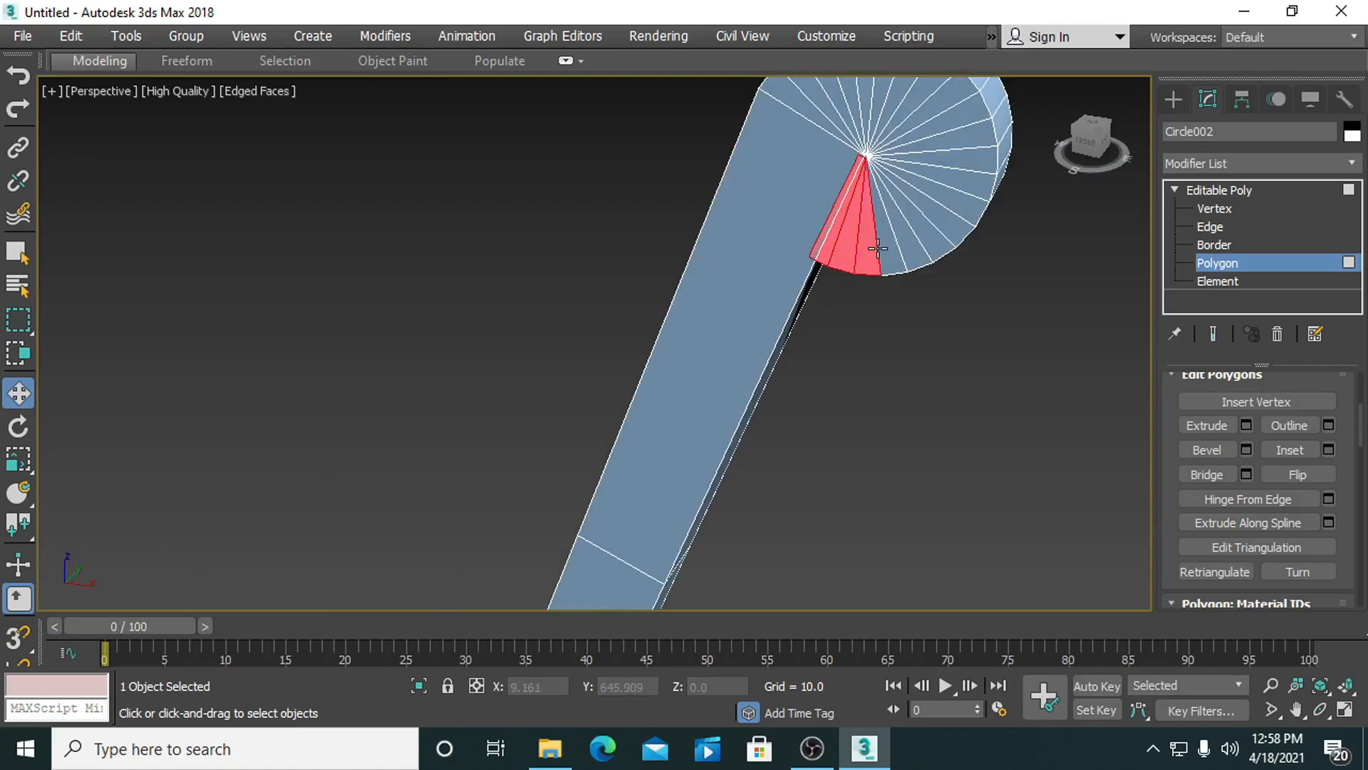
ctrl+click(912, 254)
middle_drag(913, 255, 793, 463)
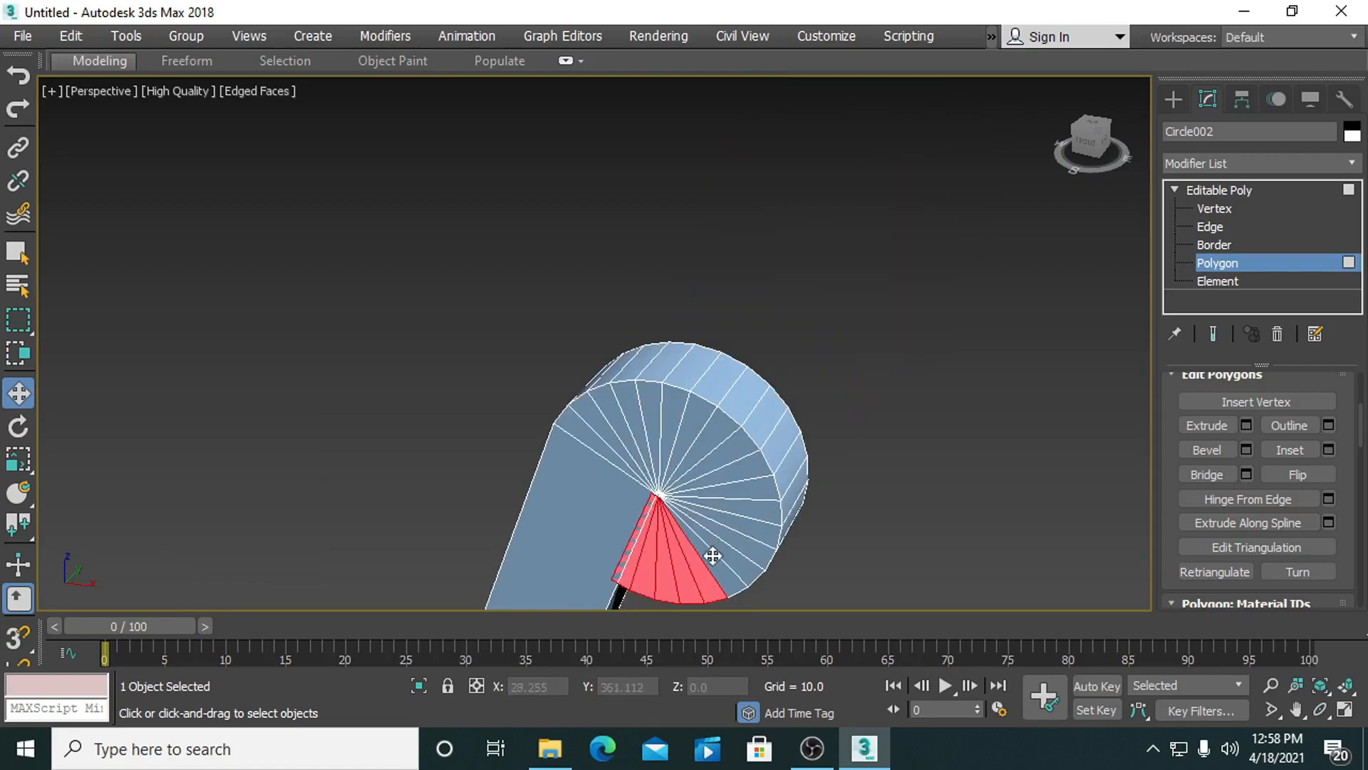
ctrl+click(731, 540)
ctrl+click(742, 526)
ctrl+click(748, 509)
ctrl+click(751, 490)
ctrl+click(746, 471)
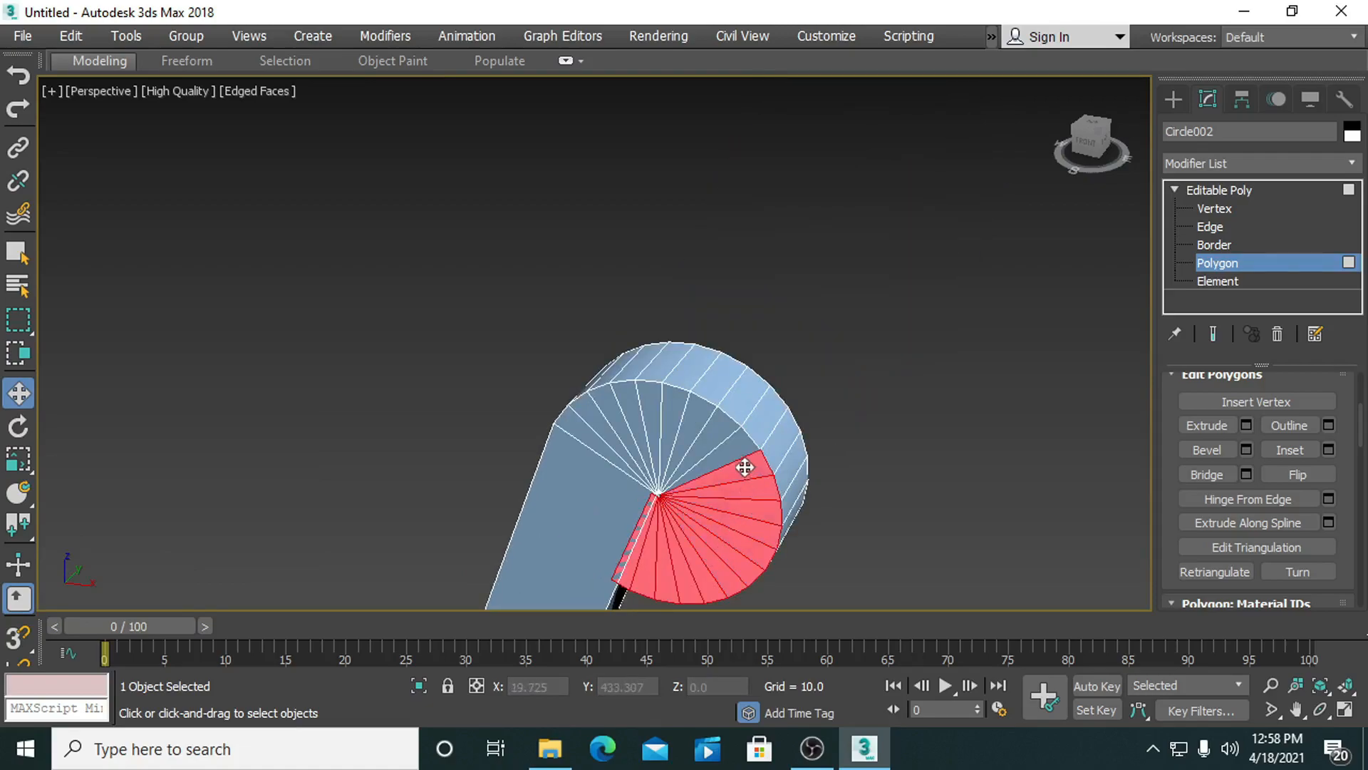
ctrl+click(733, 452)
ctrl+click(718, 444)
ctrl+click(694, 428)
ctrl+click(674, 419)
ctrl+click(650, 415)
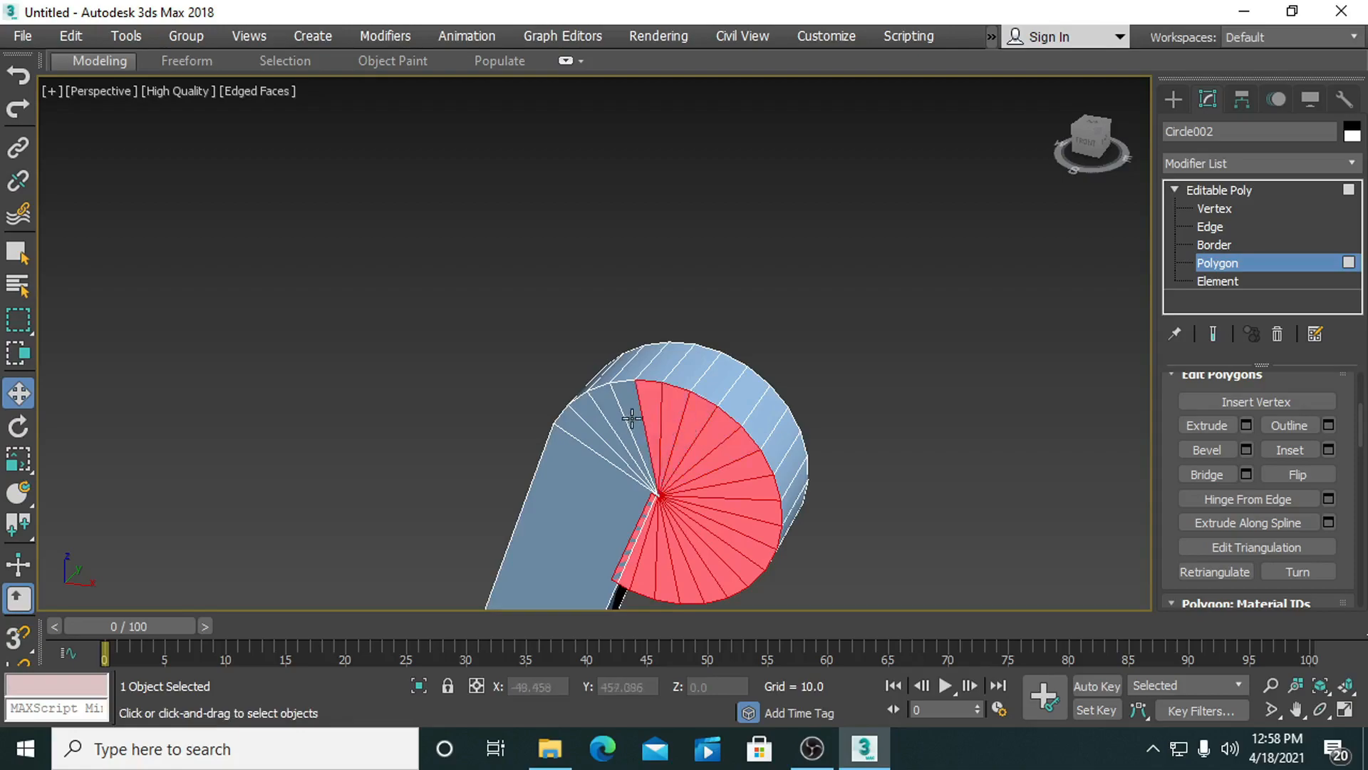
Bridge the selected scroll faces of both frames to form a round top rail.
scroll(596, 450, down, 8)
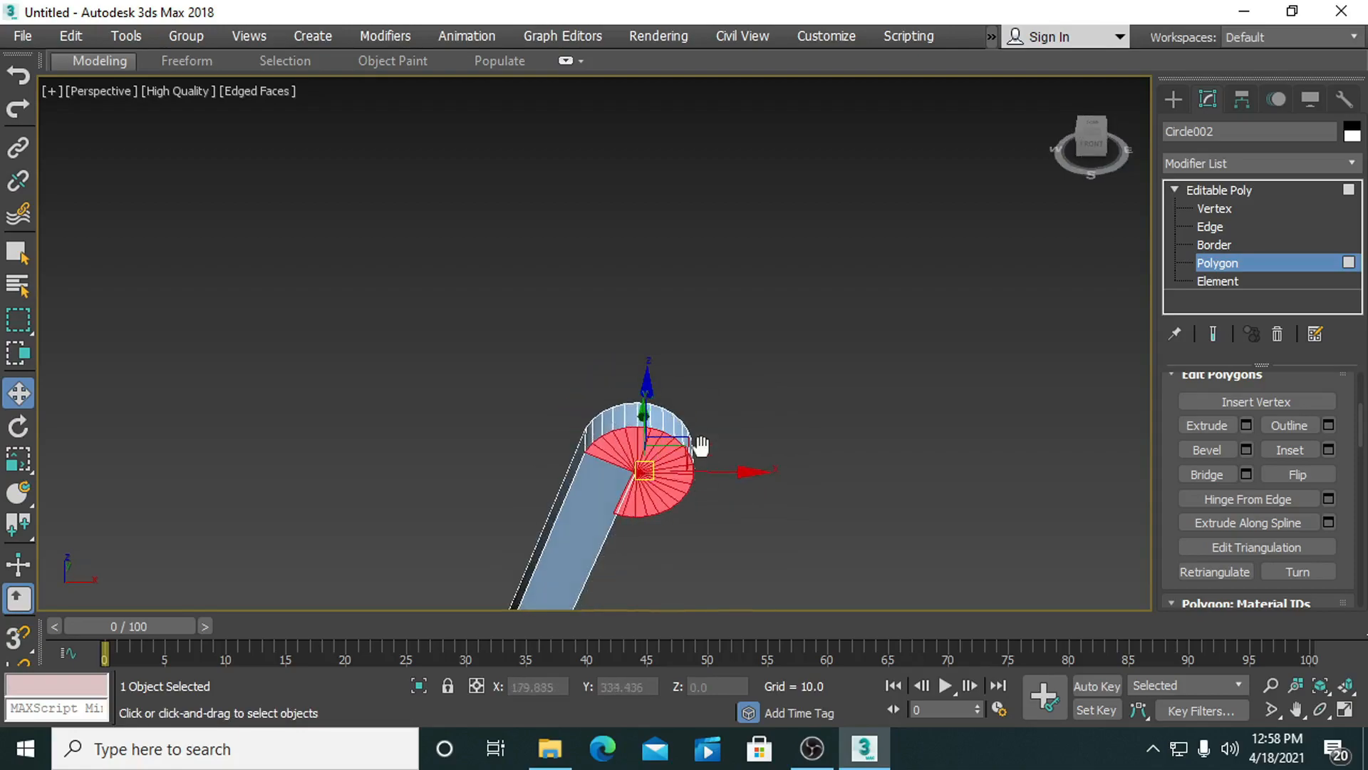
alt+middle_drag(564, 415, 663, 468)
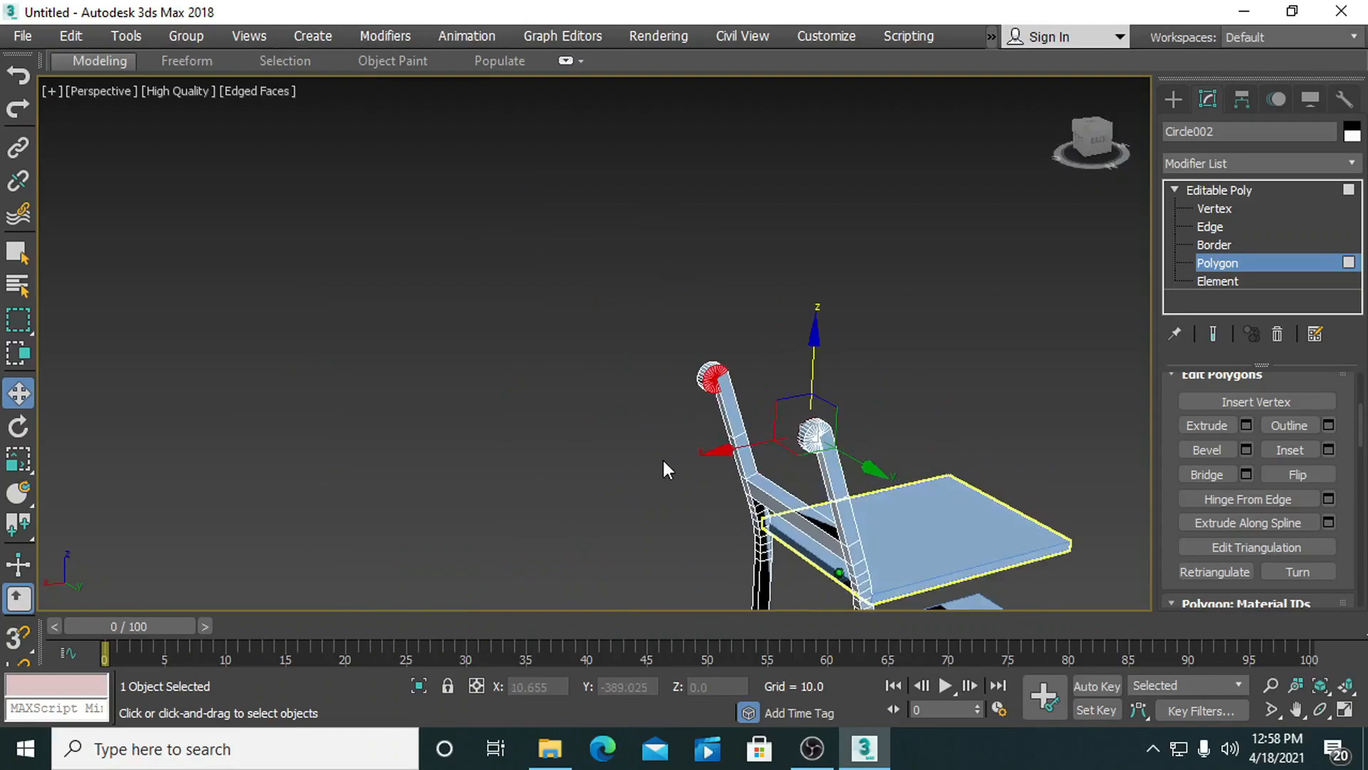
scroll(721, 406, up, 6)
right_click(747, 273)
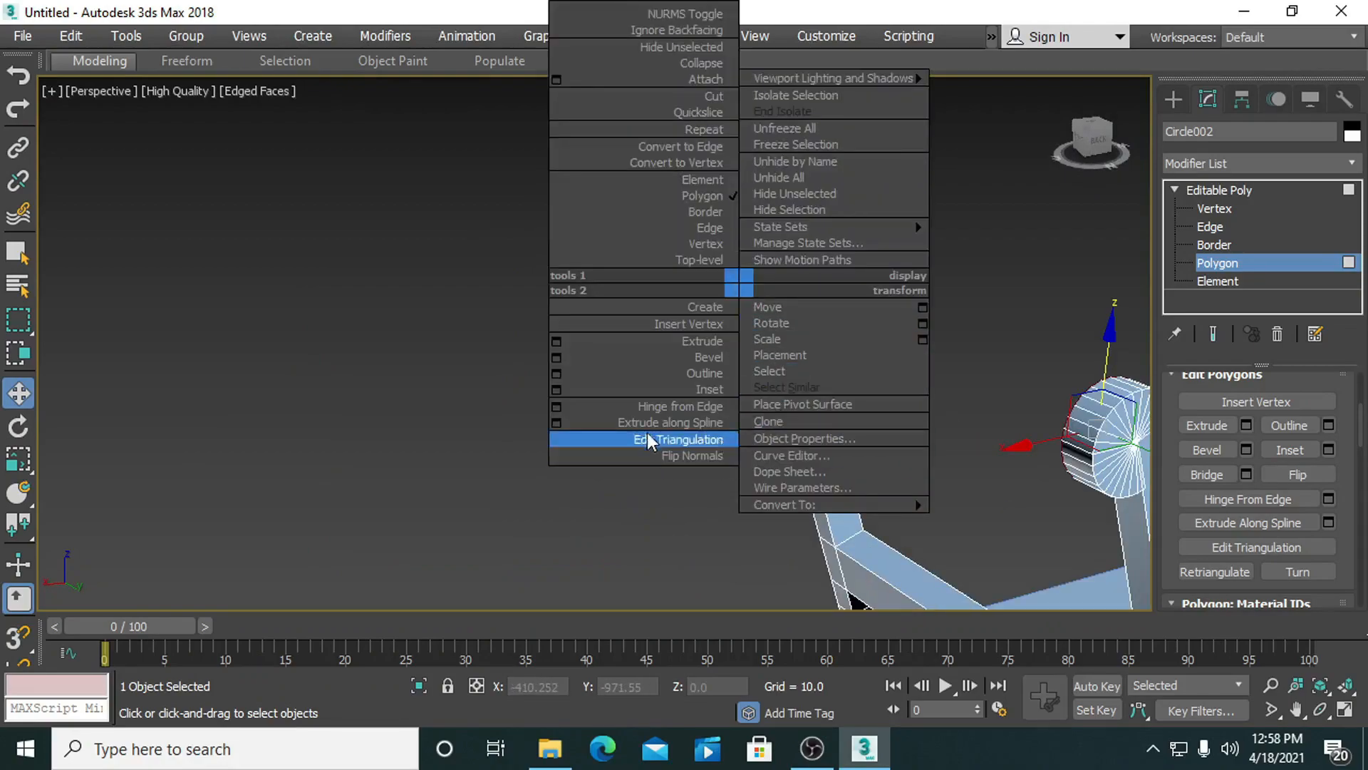
click(1246, 476)
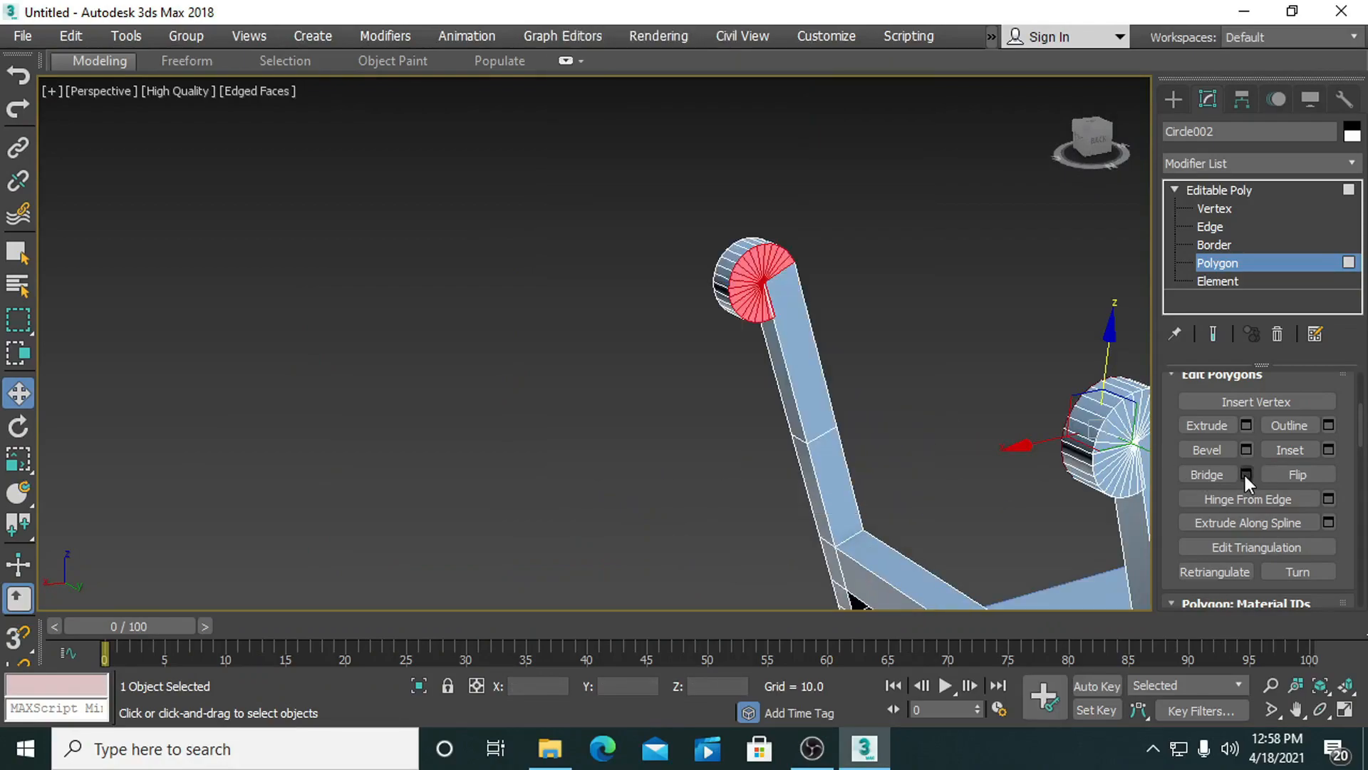
click(1246, 476)
click(606, 478)
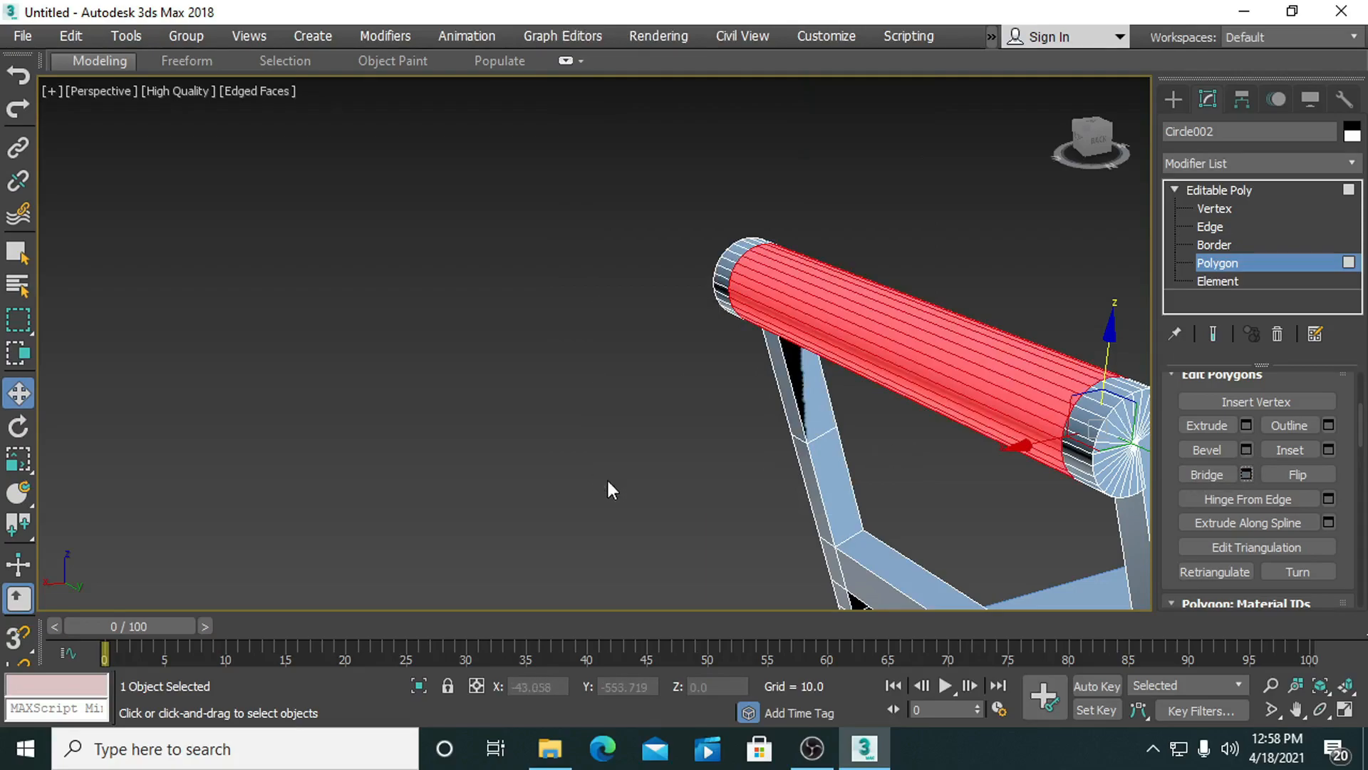
Cut an edge across the inner face of each back post, just beneath the round top rail.
alt+middle_drag(579, 472, 672, 388)
scroll(672, 387, up, 3)
middle_drag(697, 480, 711, 438)
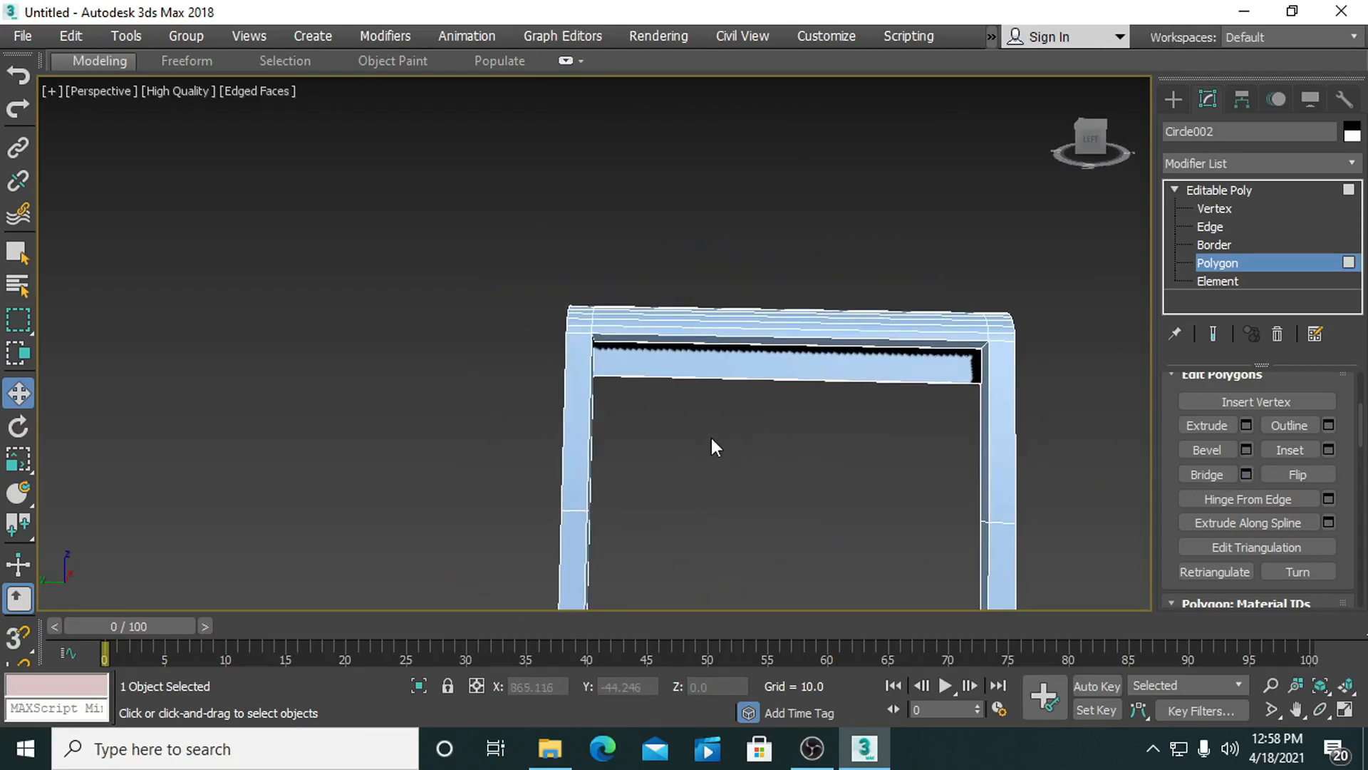
scroll(709, 438, up, 2)
right_click(399, 283)
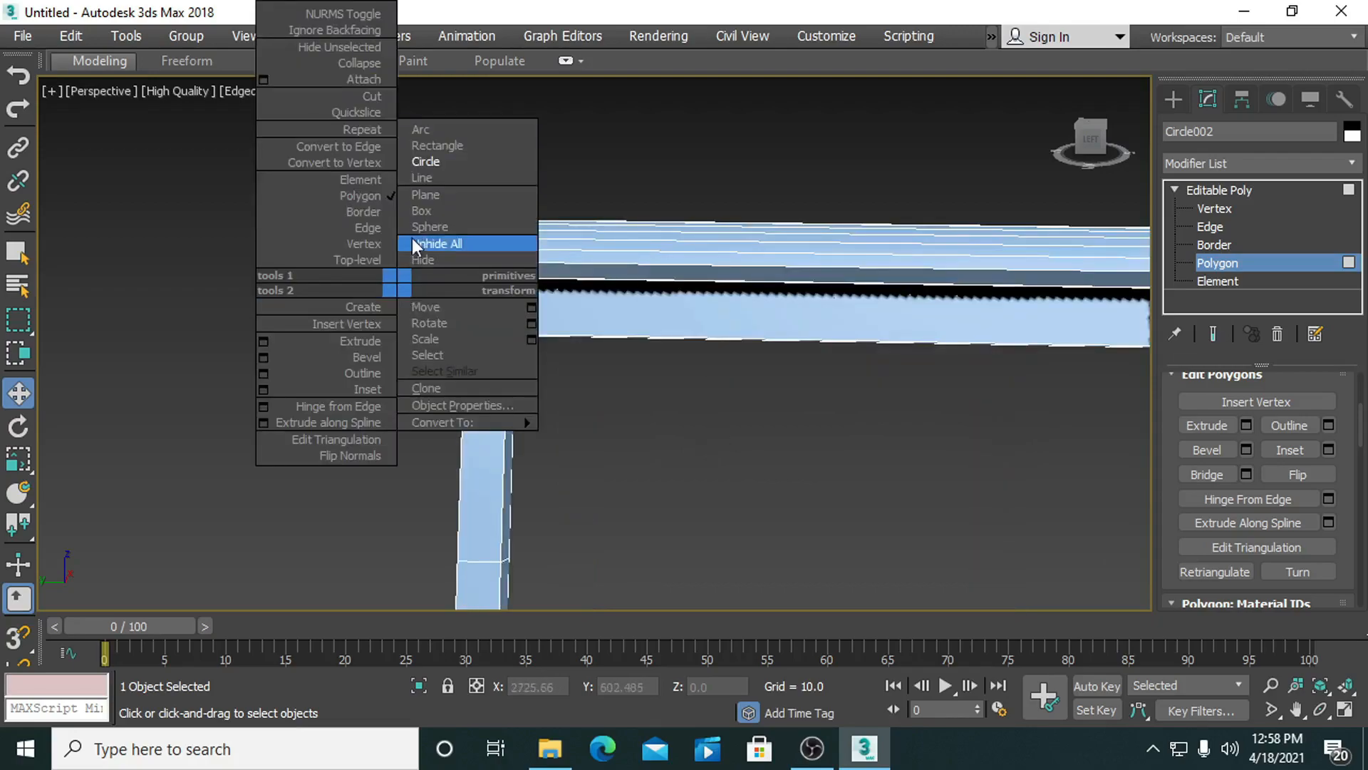
click(361, 97)
scroll(549, 335, down, 3)
middle_drag(419, 345, 264, 314)
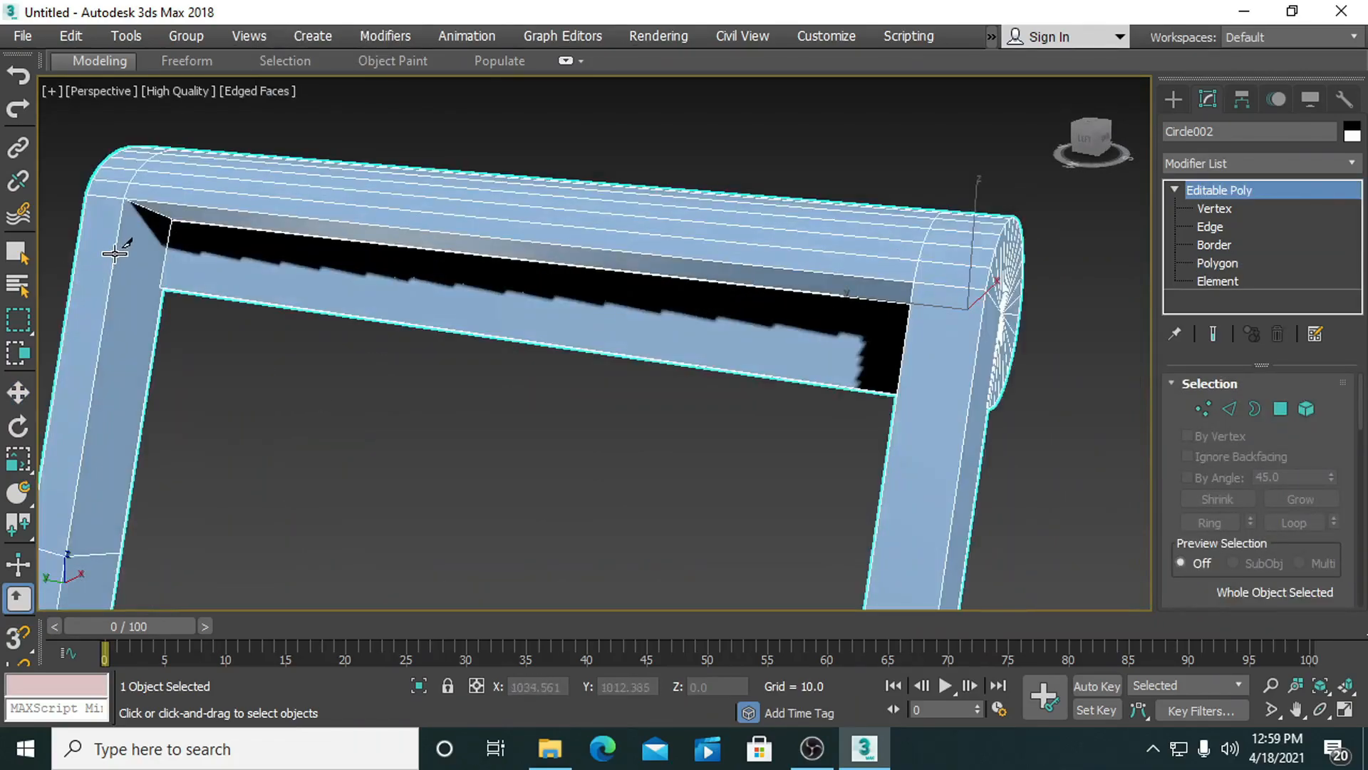
click(114, 253)
alt+middle_drag(503, 457, 342, 497)
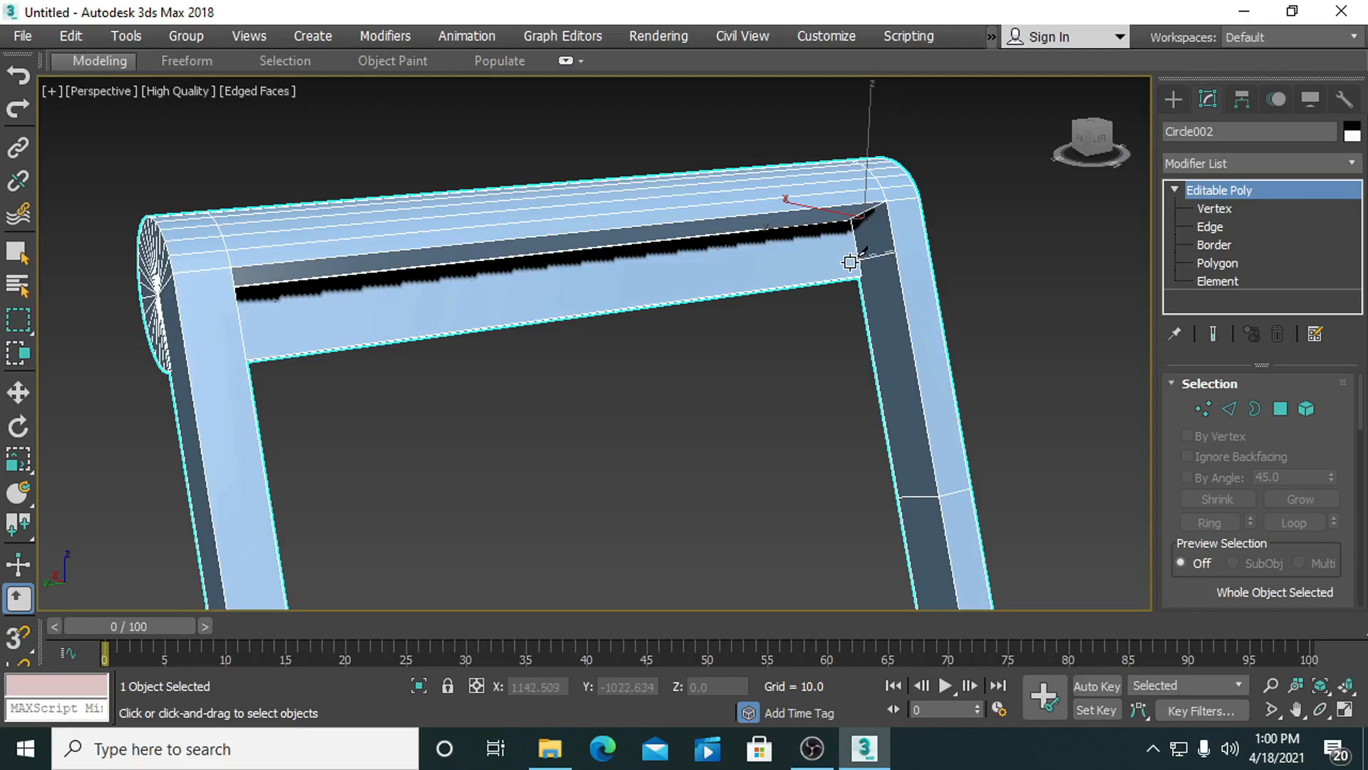
key(w)
Bridge the facing inner polygons above the new cuts on both posts to form a rail directly under the round top rail.
click(1218, 263)
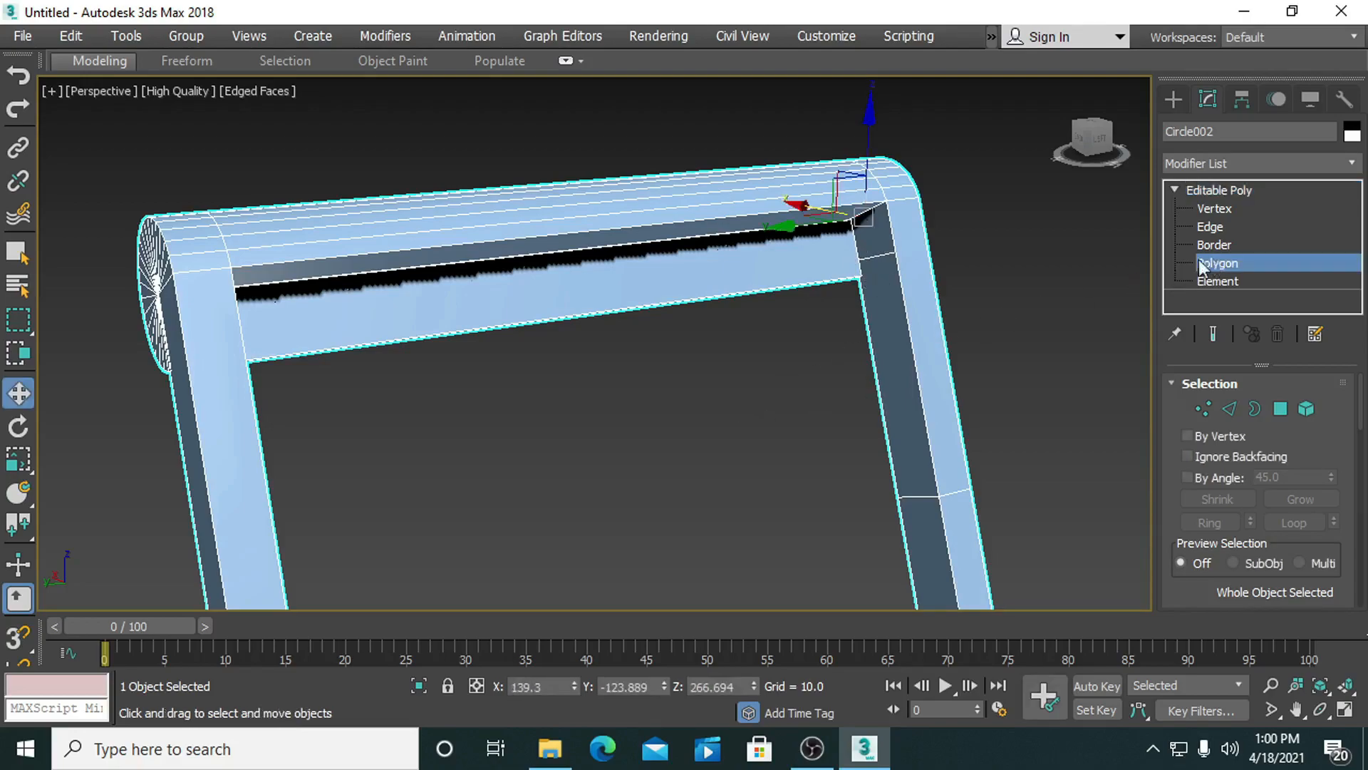
click(859, 230)
alt+middle_drag(606, 396, 718, 437)
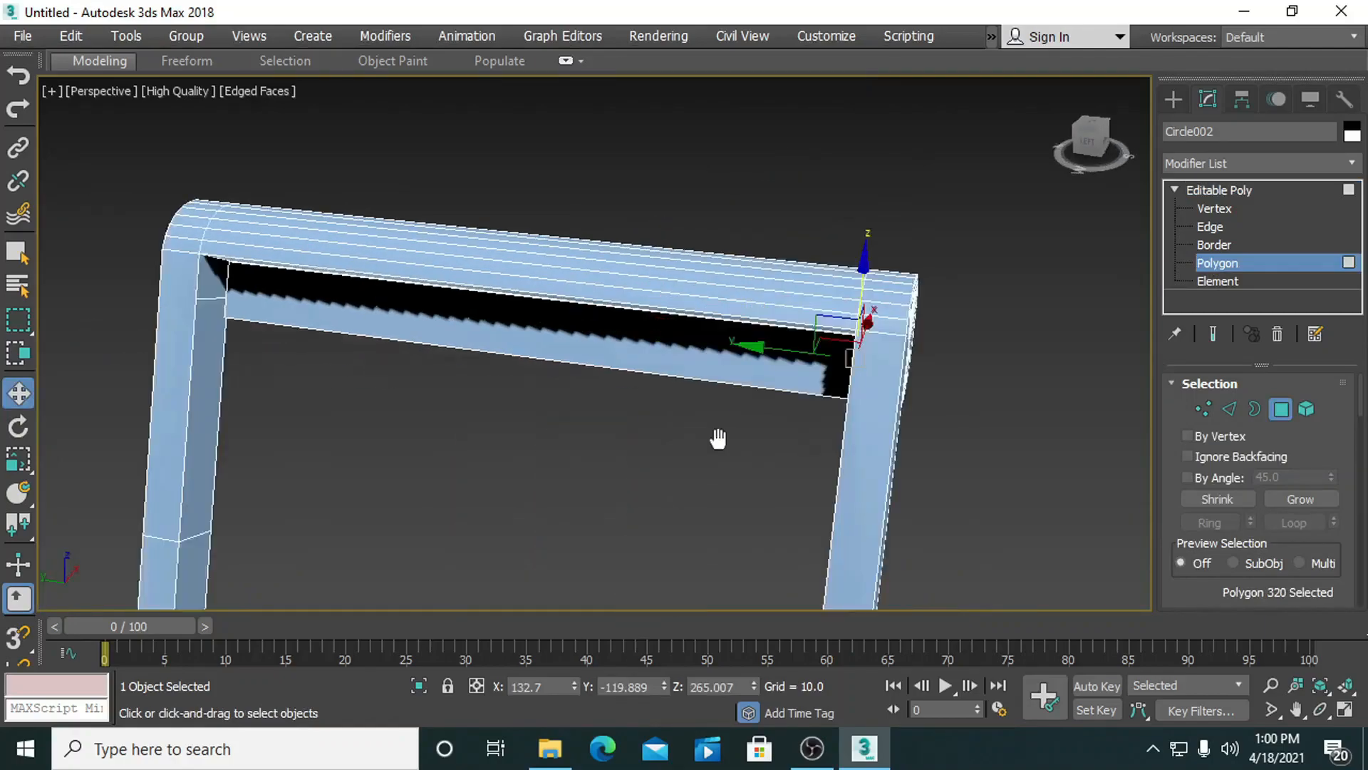
click(259, 291)
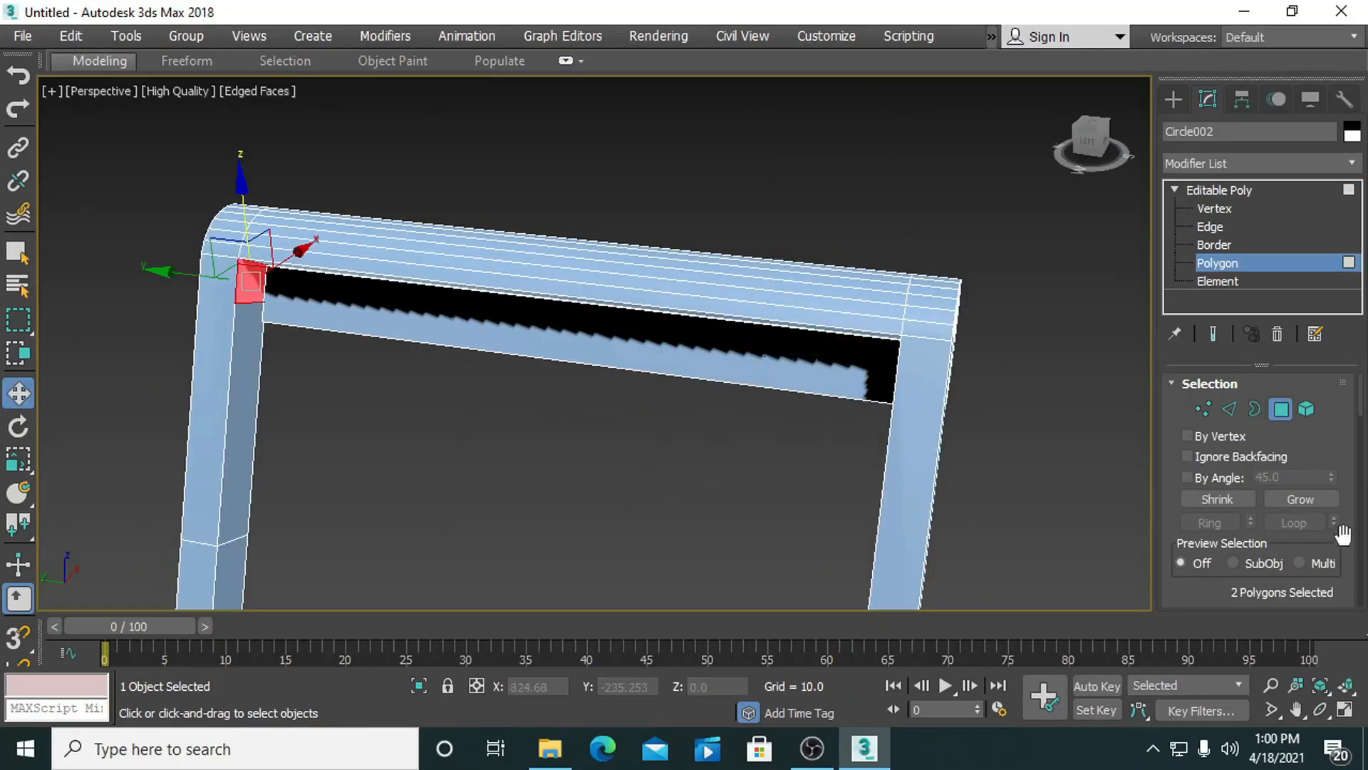
scroll(1276, 463, down, 5)
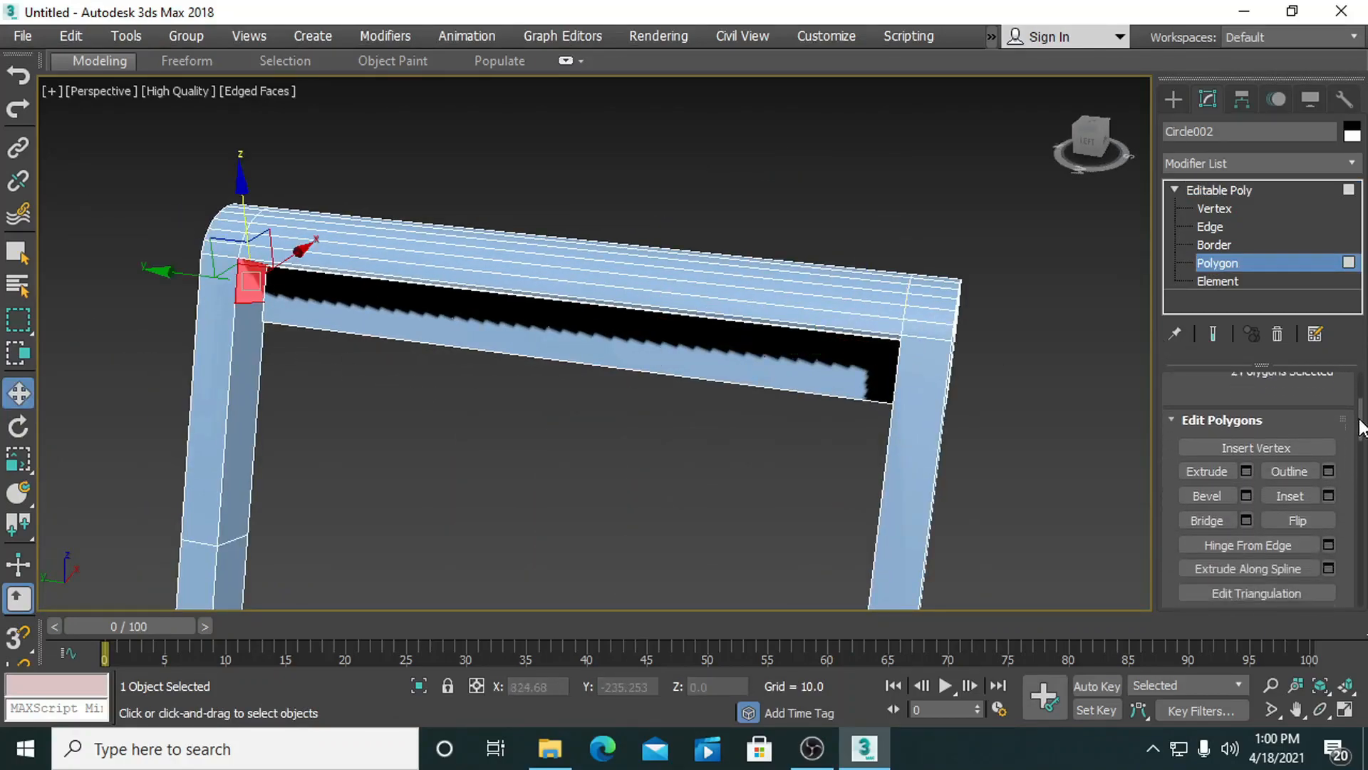
click(1245, 510)
click(606, 478)
click(588, 430)
Examine the whole chair back and its bridged rails in the perspective and front views.
scroll(646, 422, down, 3)
scroll(644, 415, down, 3)
alt+middle_drag(668, 363, 771, 435)
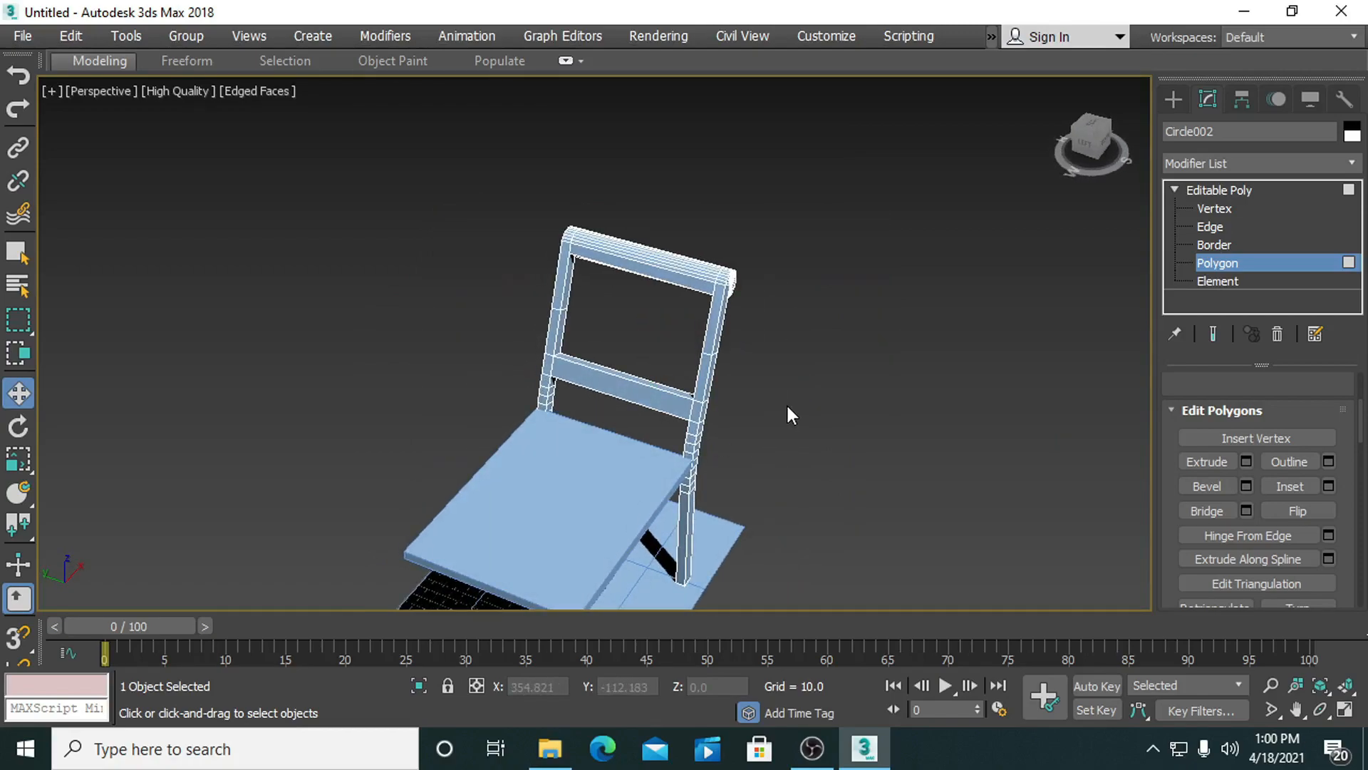
alt+middle_drag(824, 397, 692, 438)
key(alt+w)
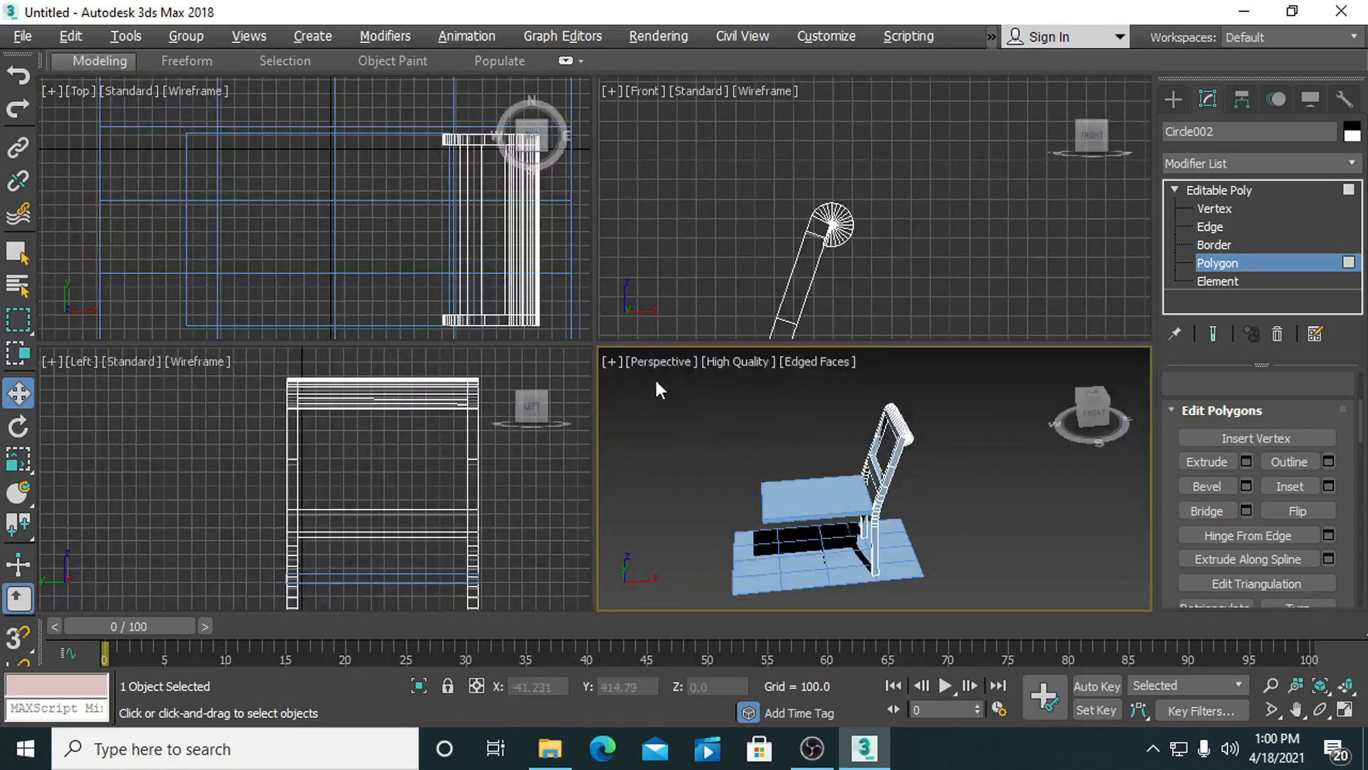
scroll(791, 288, up, 4)
key(alt+w)
key(alt+w)
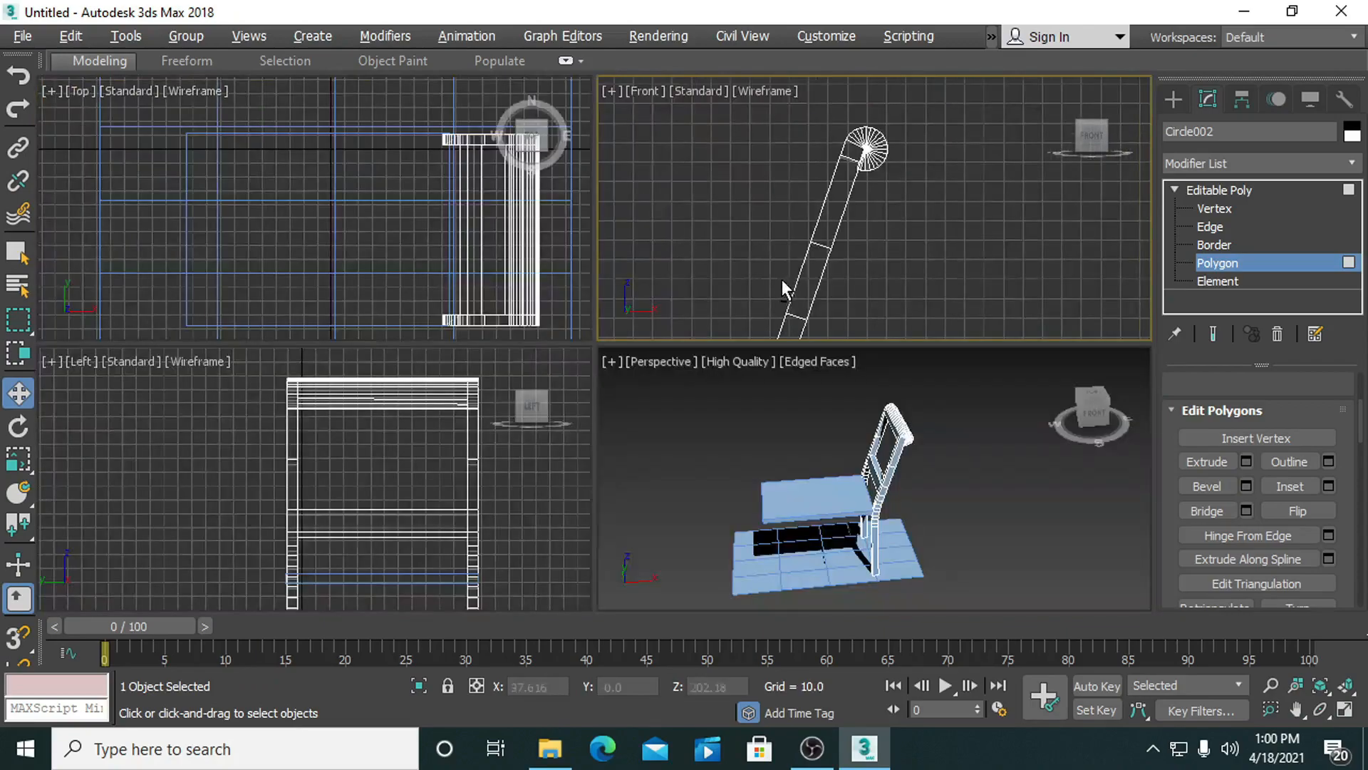
key(alt+w)
middle_drag(700, 301, 776, 248)
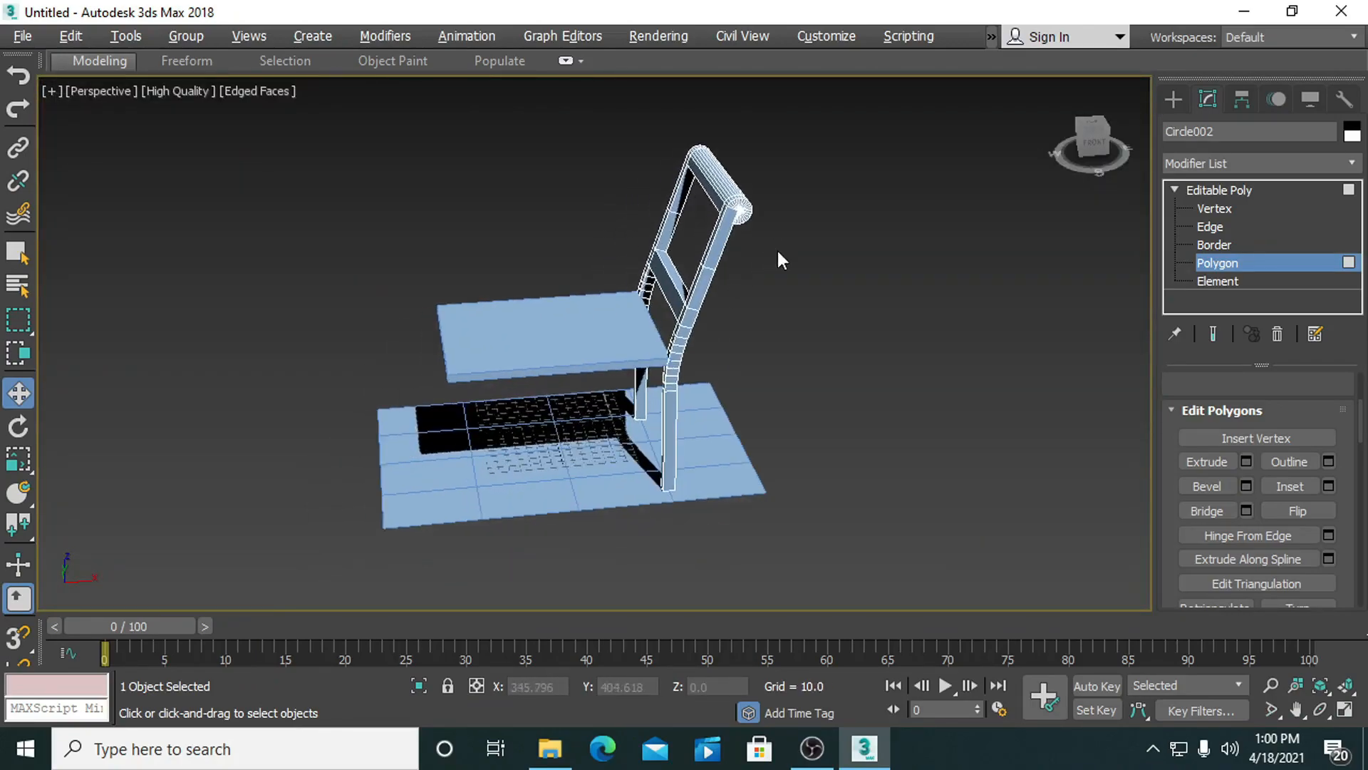
With Enable In Renderer and Enable In Viewport off, draw a straight line in the Front view along the slanted post, from the top rail to the lower rail.
key(alt+w)
scroll(805, 242, up, 2)
scroll(813, 214, up, 2)
key(alt+w)
scroll(806, 288, up, 1)
right_click(802, 282)
click(820, 177)
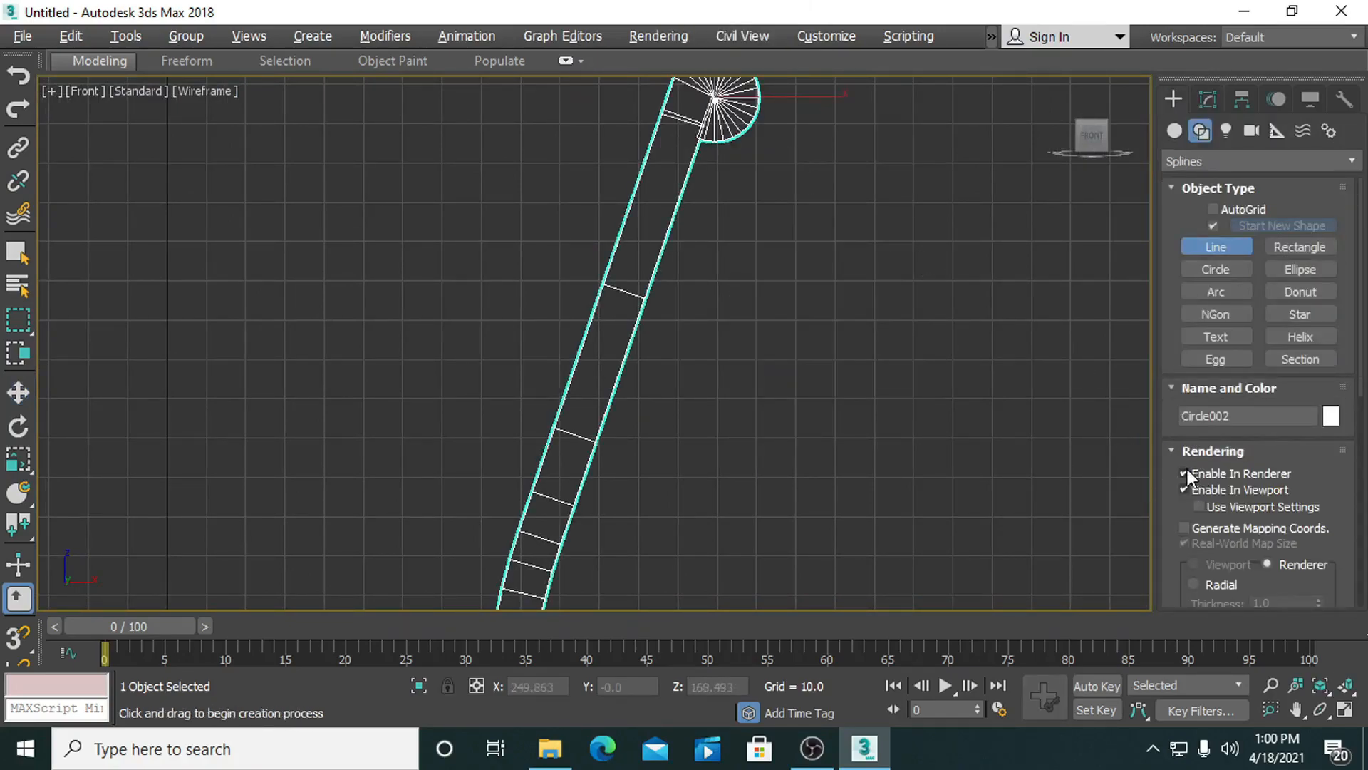
middle_drag(682, 252, 706, 305)
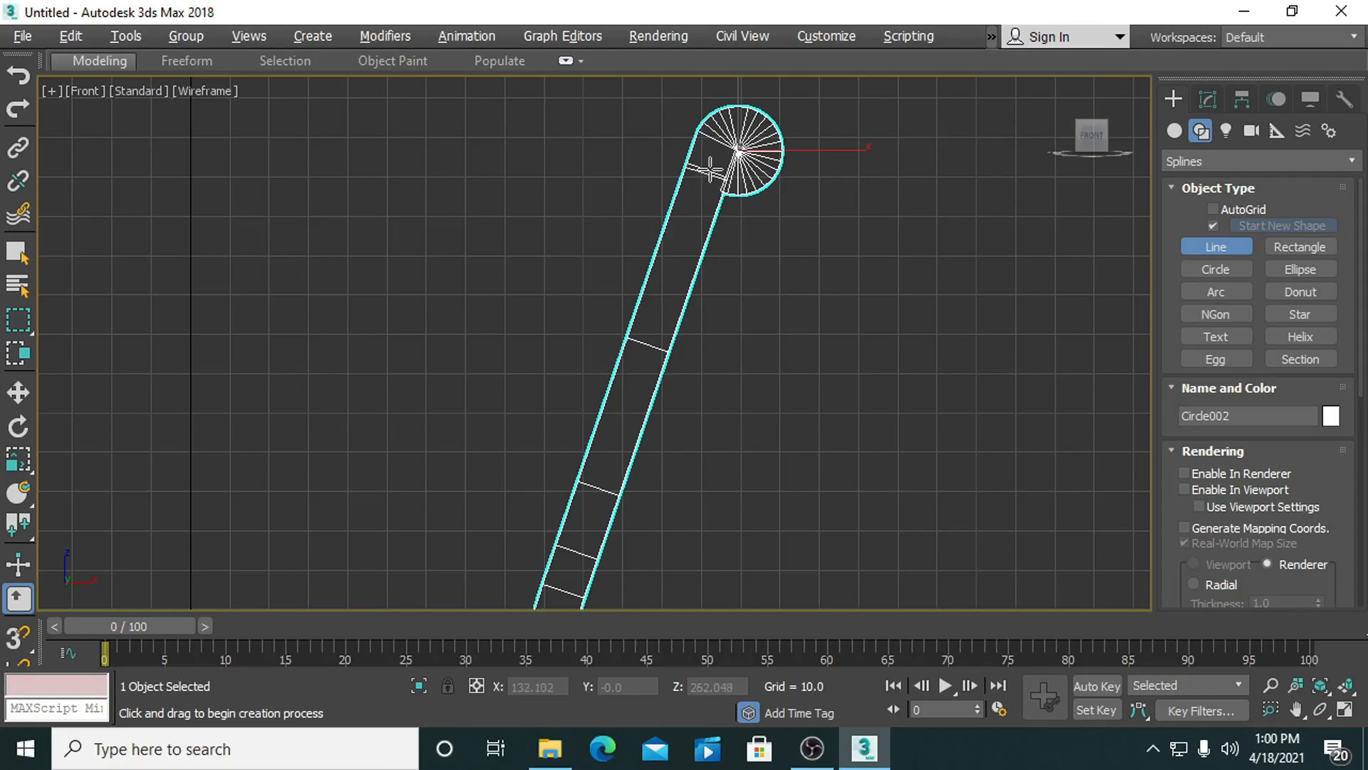
scroll(855, 162, down, 2)
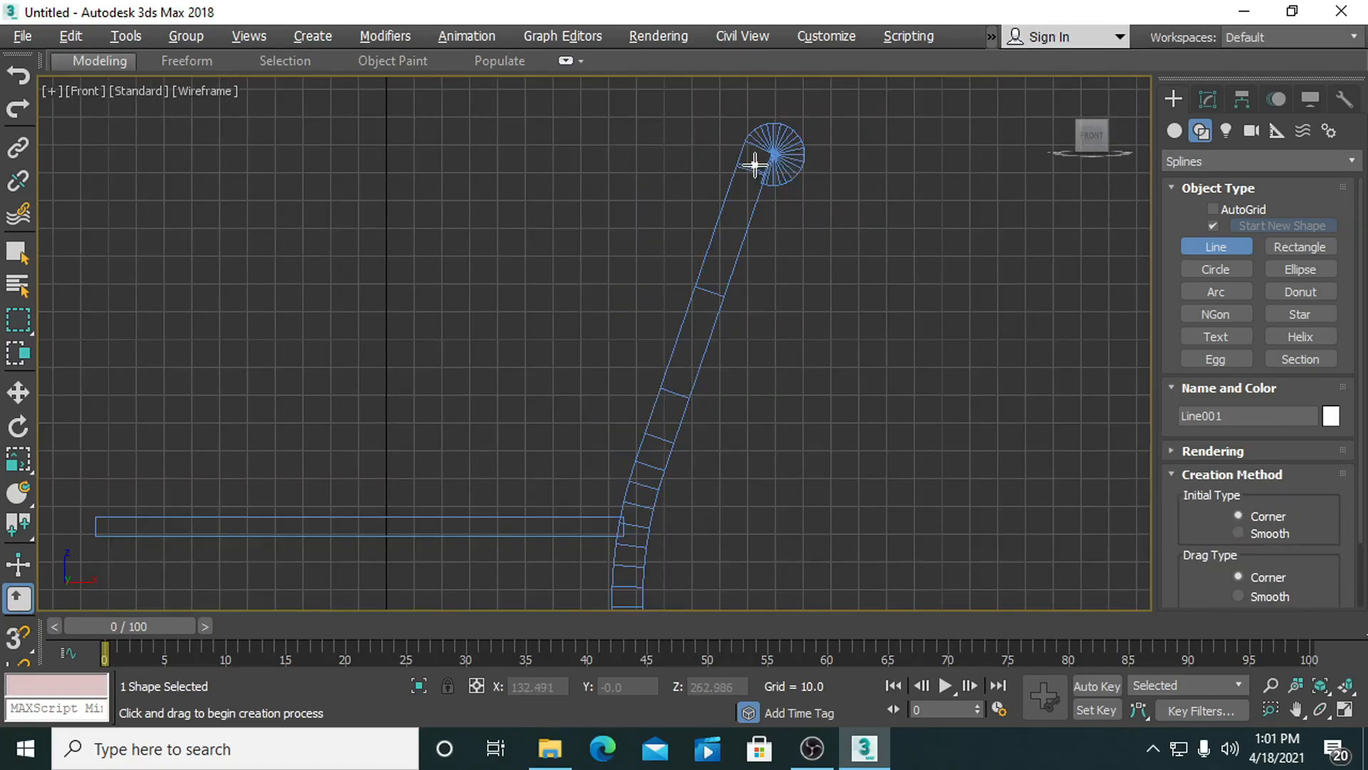
click(755, 165)
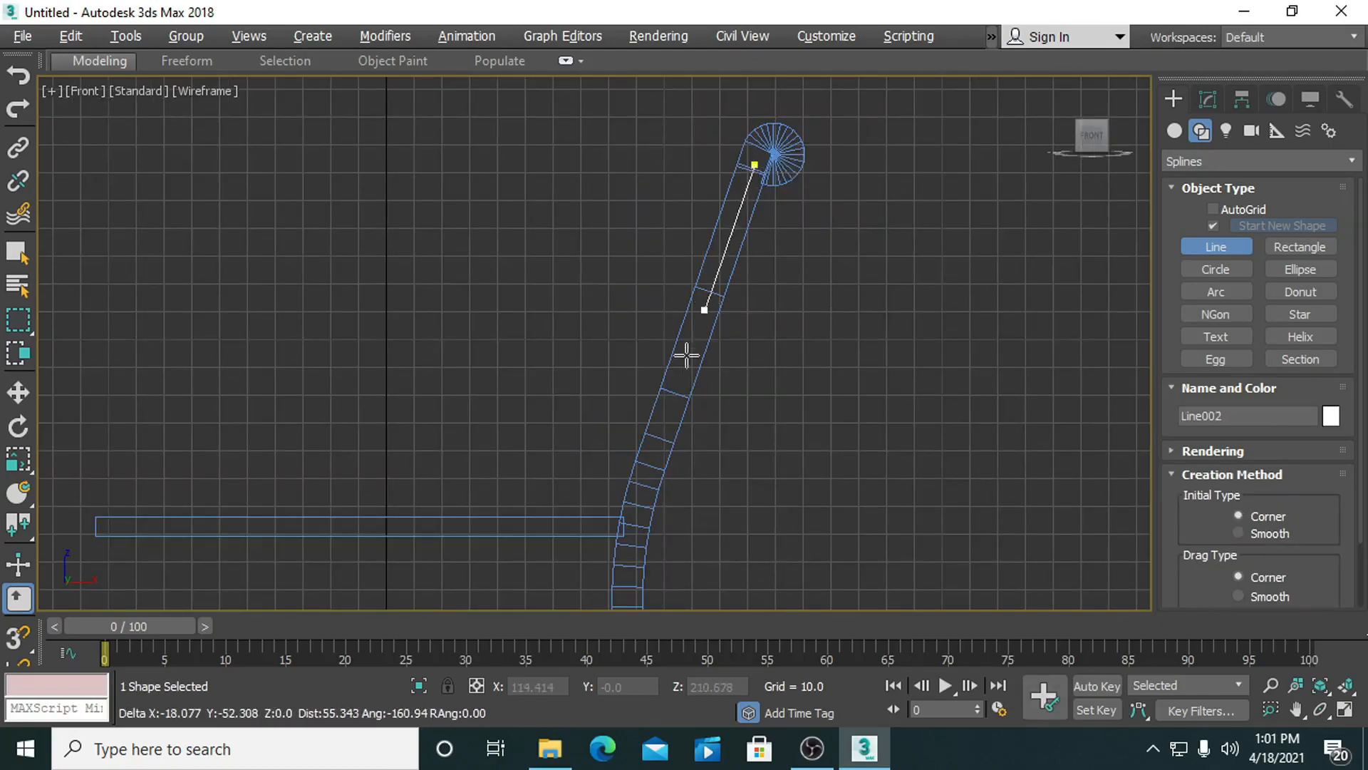
click(664, 426)
right_click(998, 486)
Move the new line about 7 units along Y into the backrest opening, just inside the nearby post.
key(alt+w)
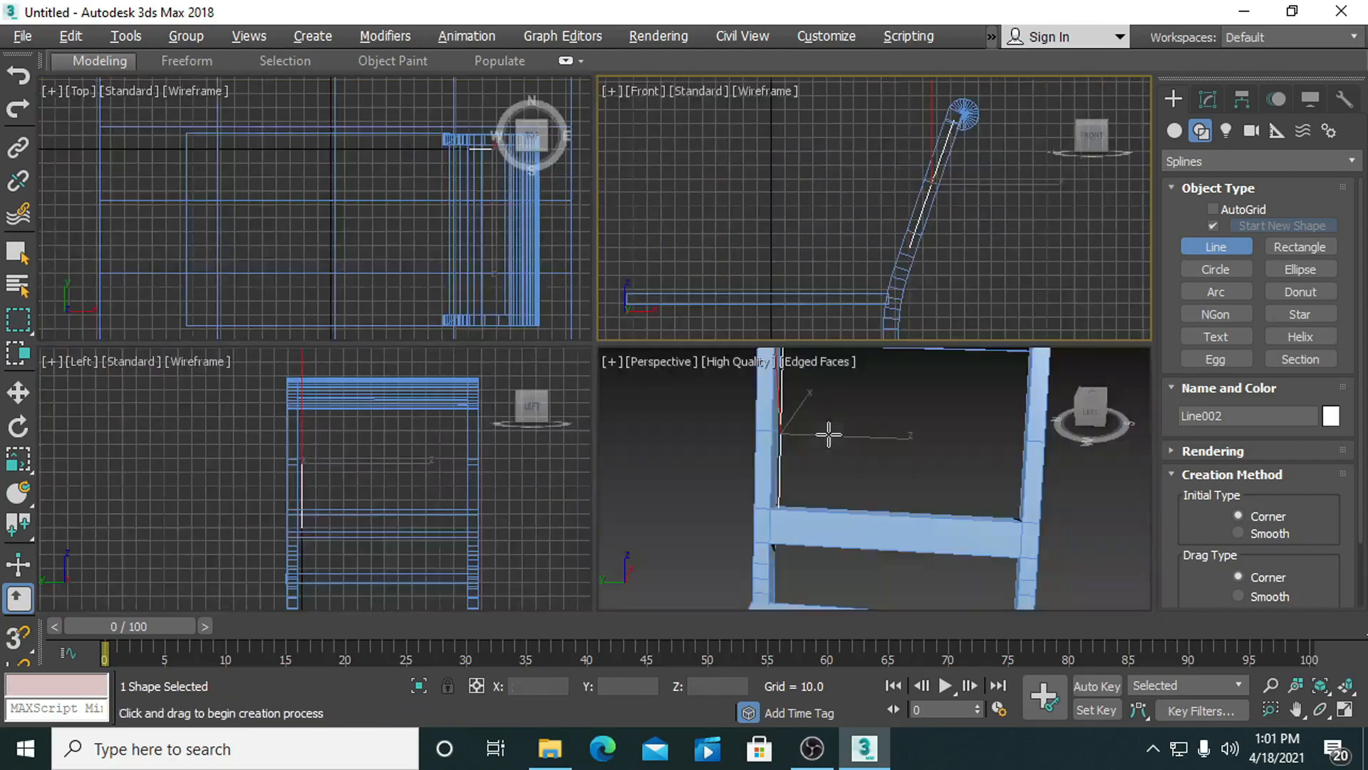
right_click(872, 494)
key(alt+w)
middle_drag(488, 425, 629, 403)
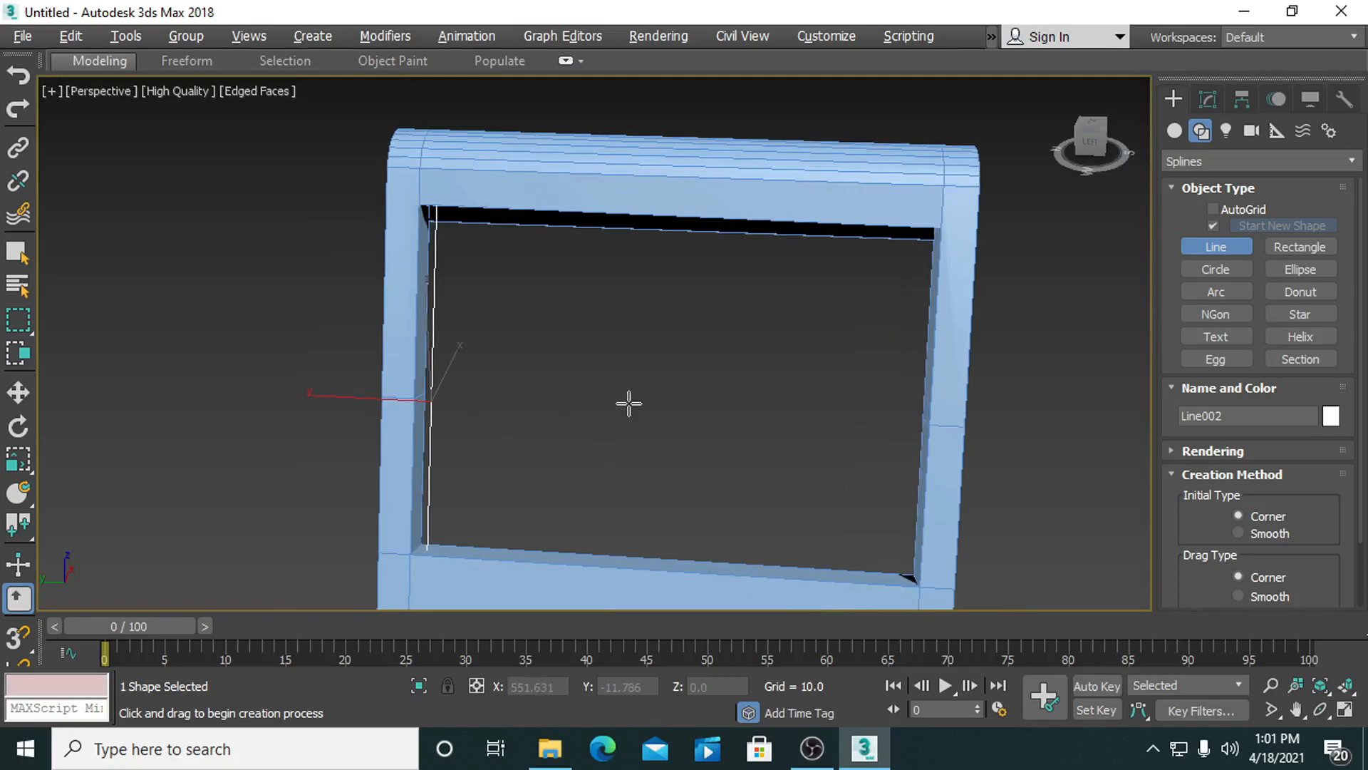
key(w)
drag(351, 397, 382, 408)
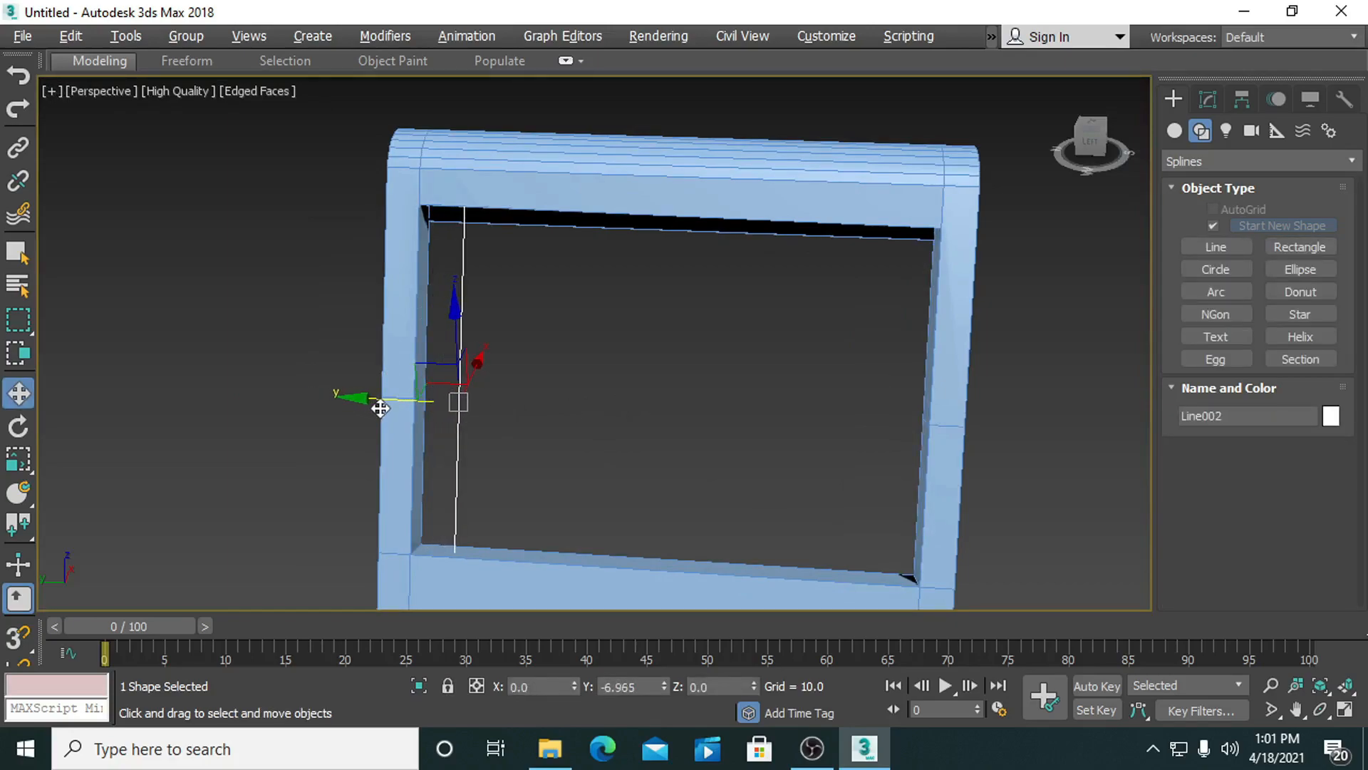
Make the line render as a solid rectangular slat in both the renderer and the viewport.
click(1210, 101)
scroll(1255, 428, up, 10)
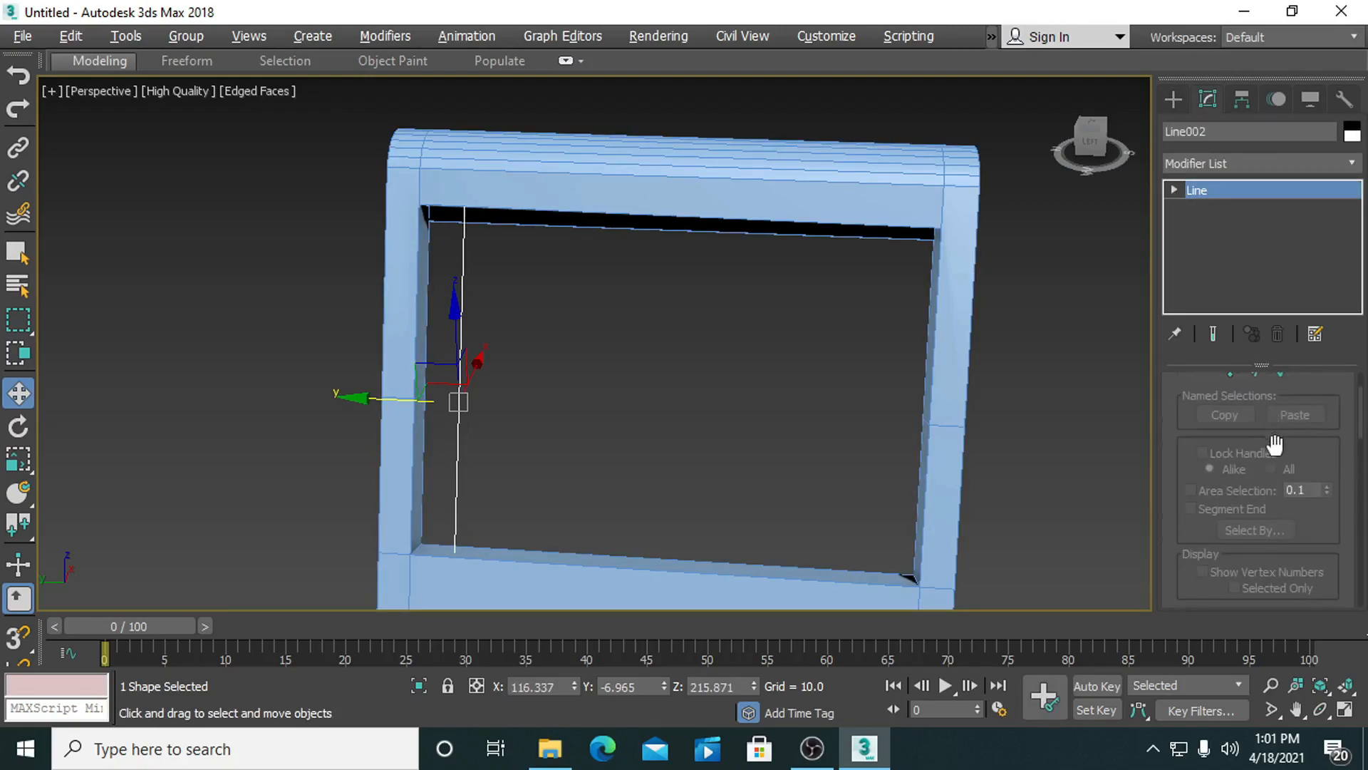
scroll(1275, 444, up, 3)
click(1175, 385)
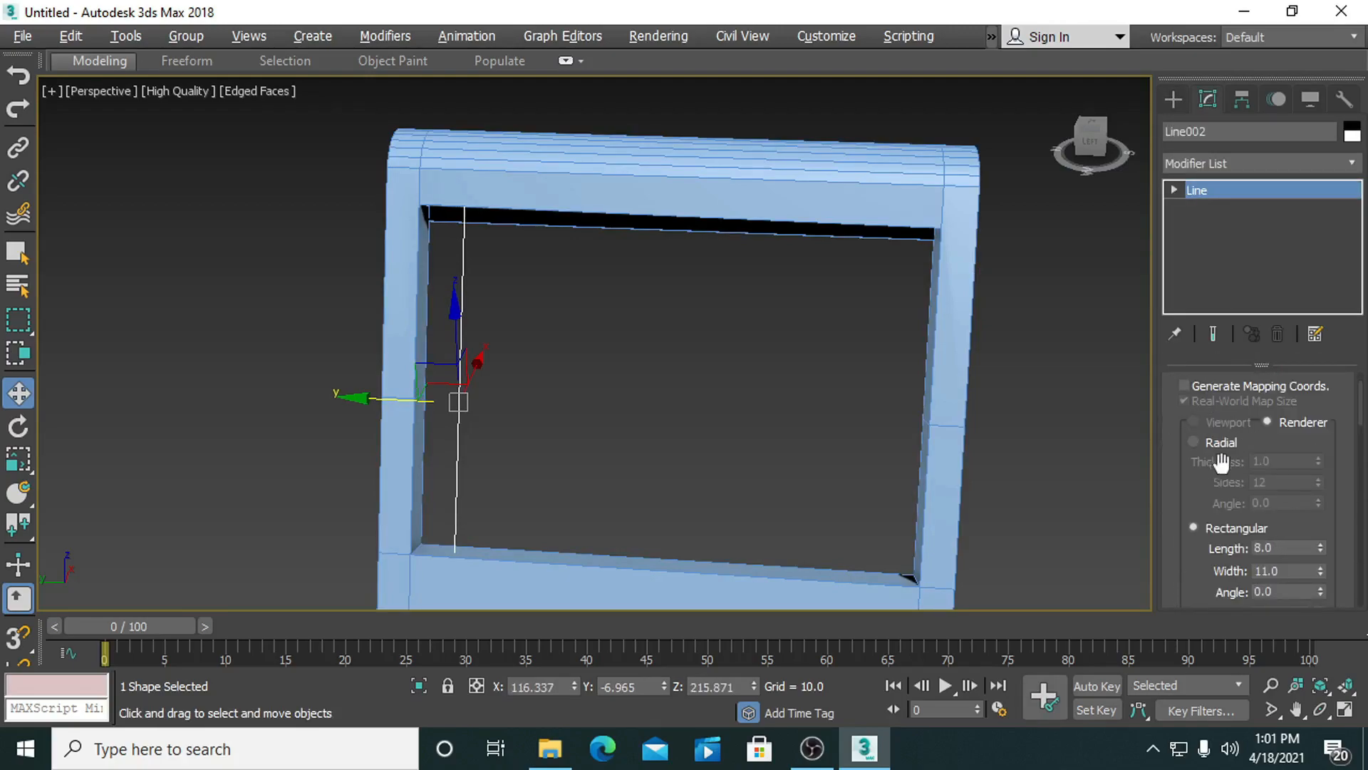
scroll(1232, 462, up, 3)
click(1183, 420)
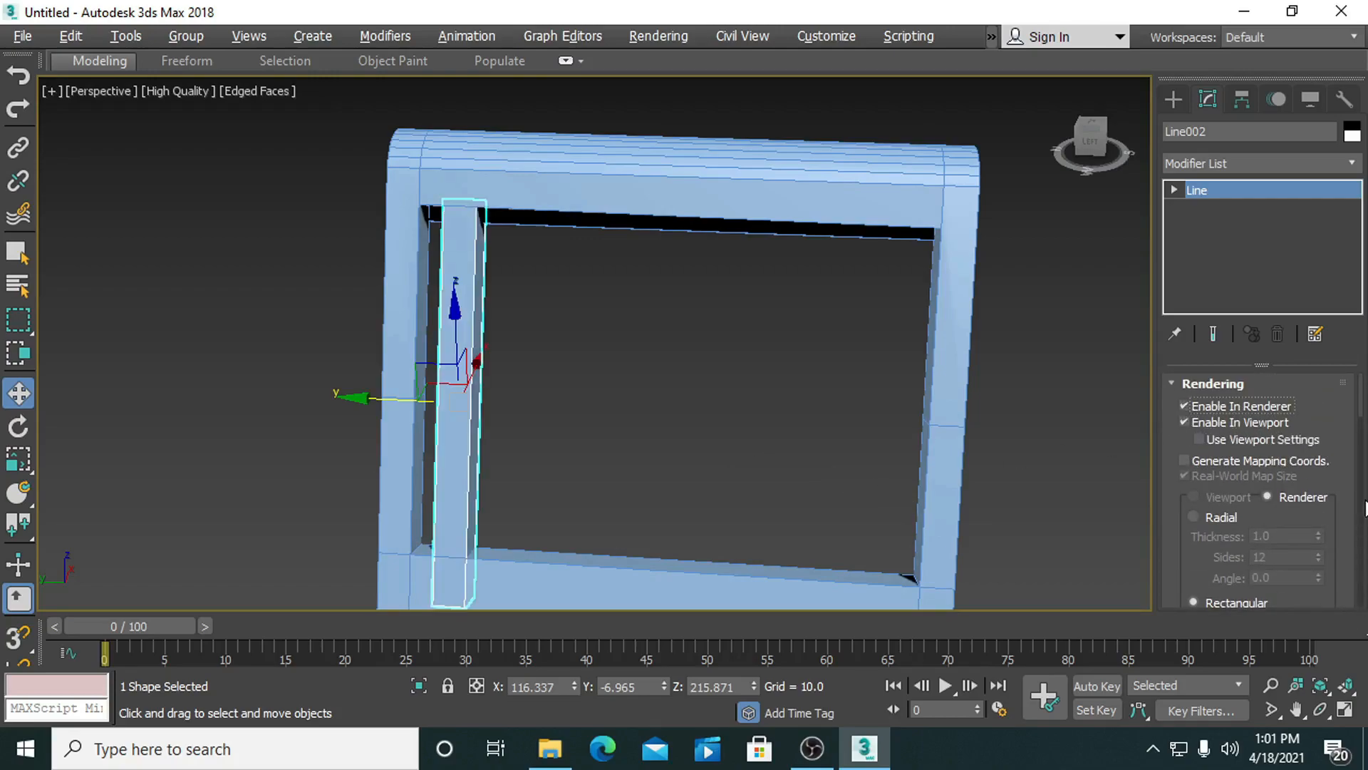
Try a rectangular section of length 8 and width 7 on the slat, then reduce the length to 4.
scroll(1359, 435, down, 5)
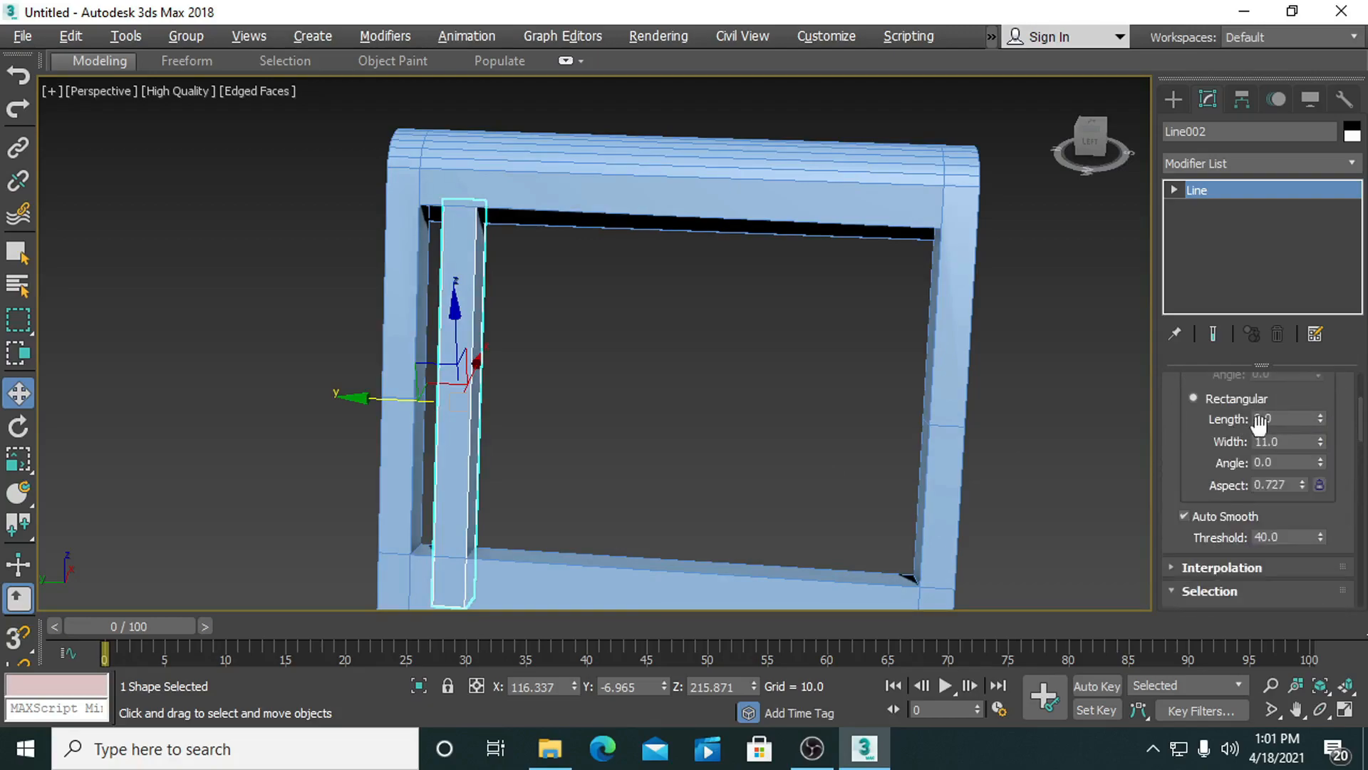
text(8)
key(Tab)
text(7)
key(Return)
alt+middle_drag(590, 490, 443, 472)
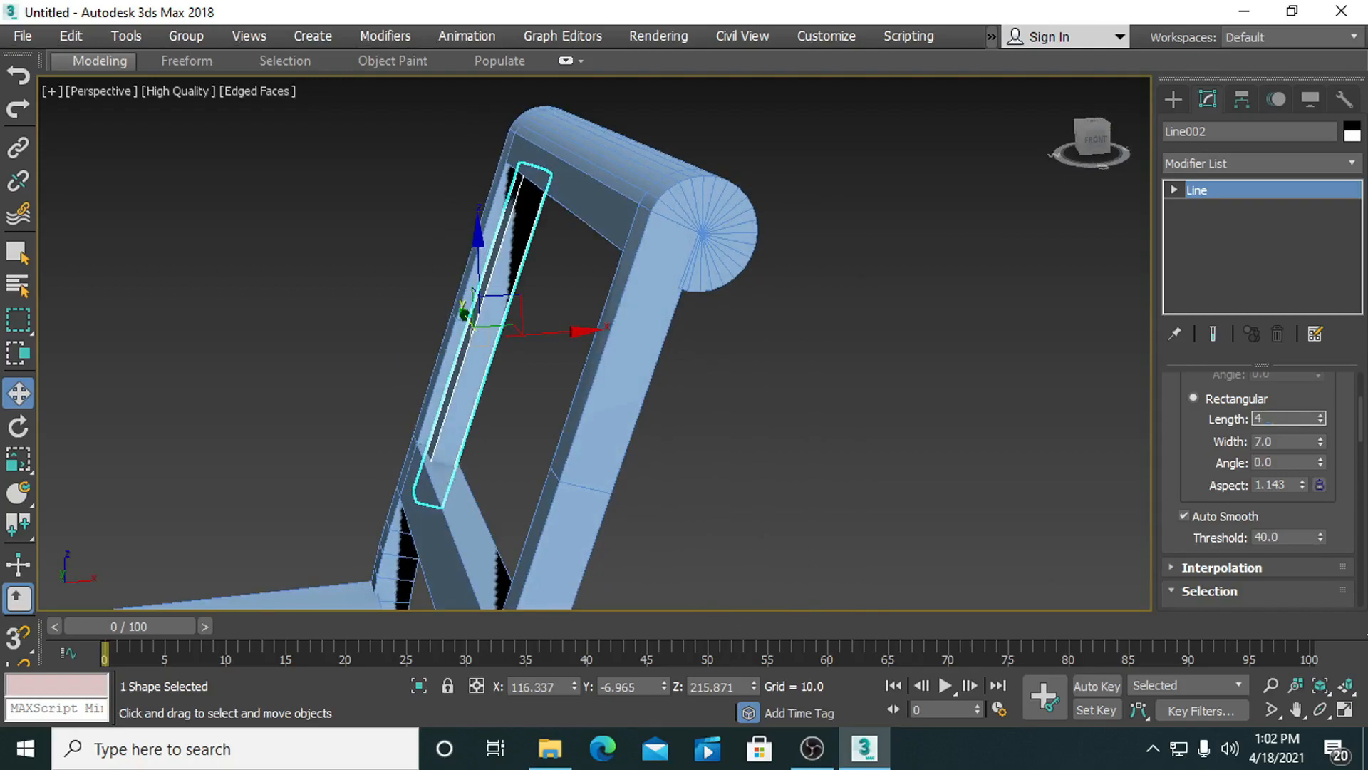
text(4)
key(Return)
Set the slat's rectangular section to length 7 and width 5, and nudge the slat along Y to about -8.6.
click(1300, 419)
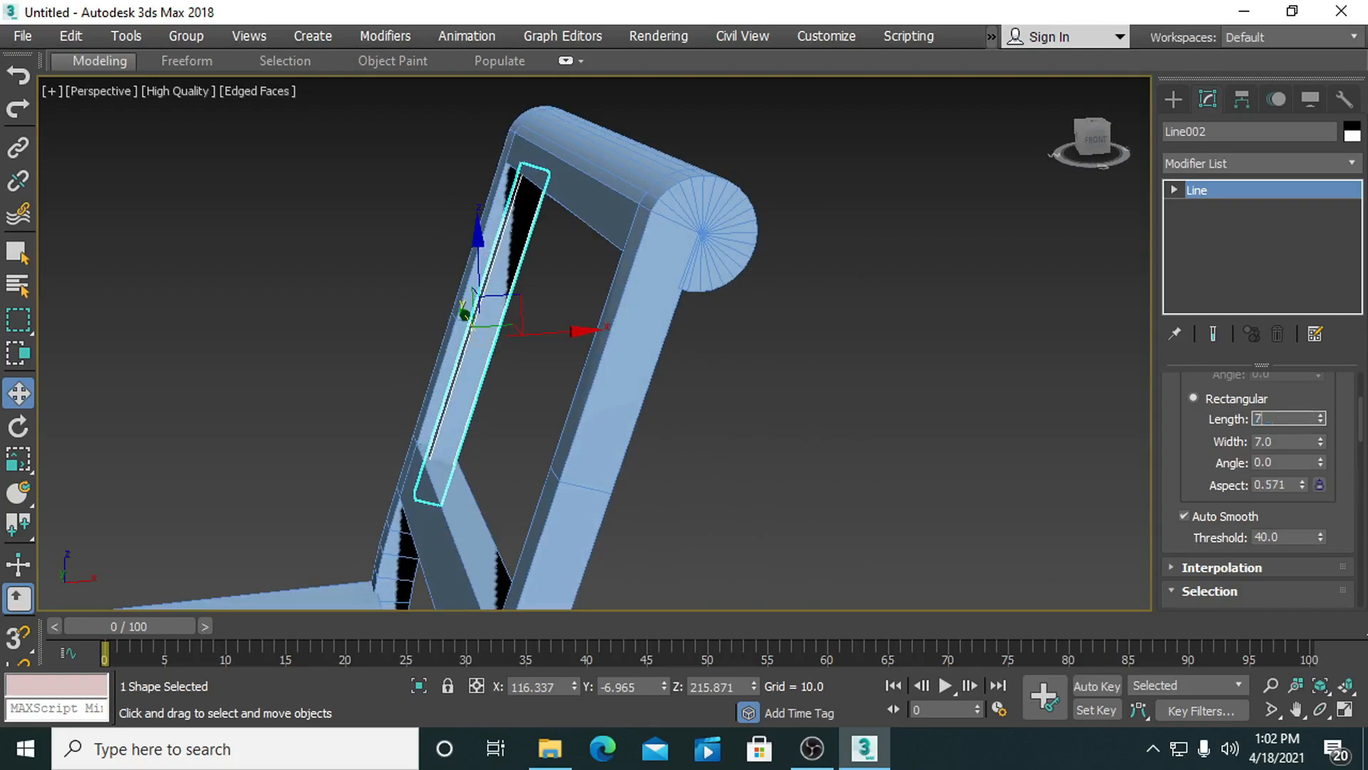
text(7)
key(Return)
double_click(1288, 442)
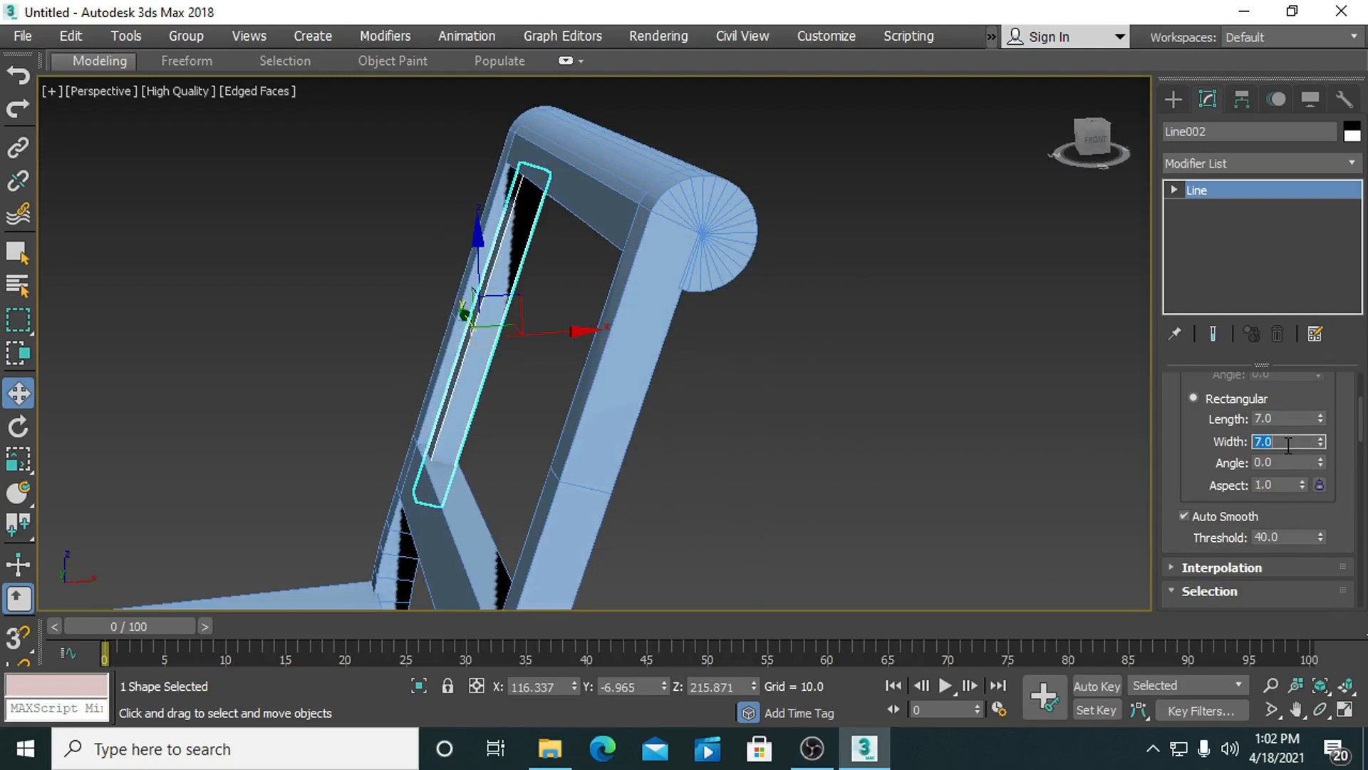
text(5)
key(Return)
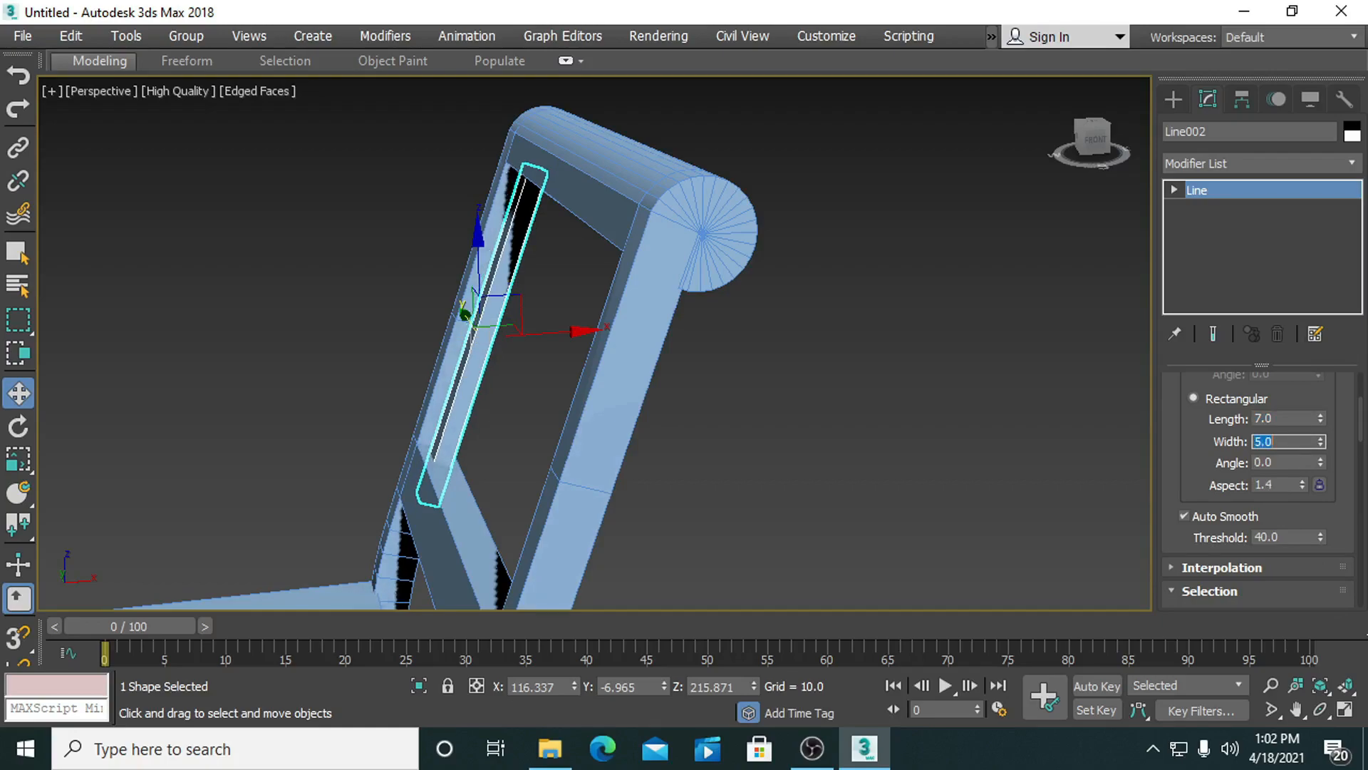
mouse_move(840, 368)
alt+middle_down()
mouse_move(729, 369)
mouse_move(816, 377)
alt+middle_up()
drag(528, 357, 533, 359)
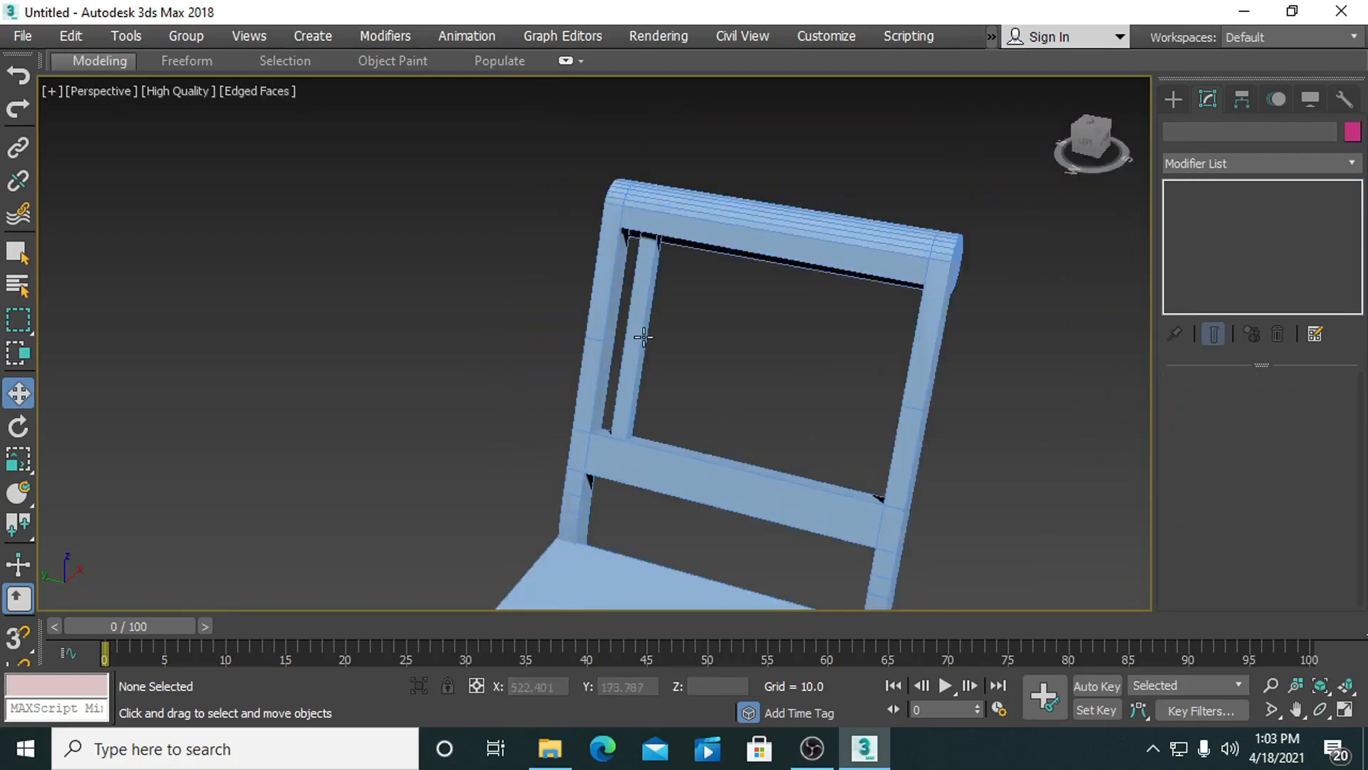
Isolate the backrest slat and convert it to an Editable Poly.
click(644, 332)
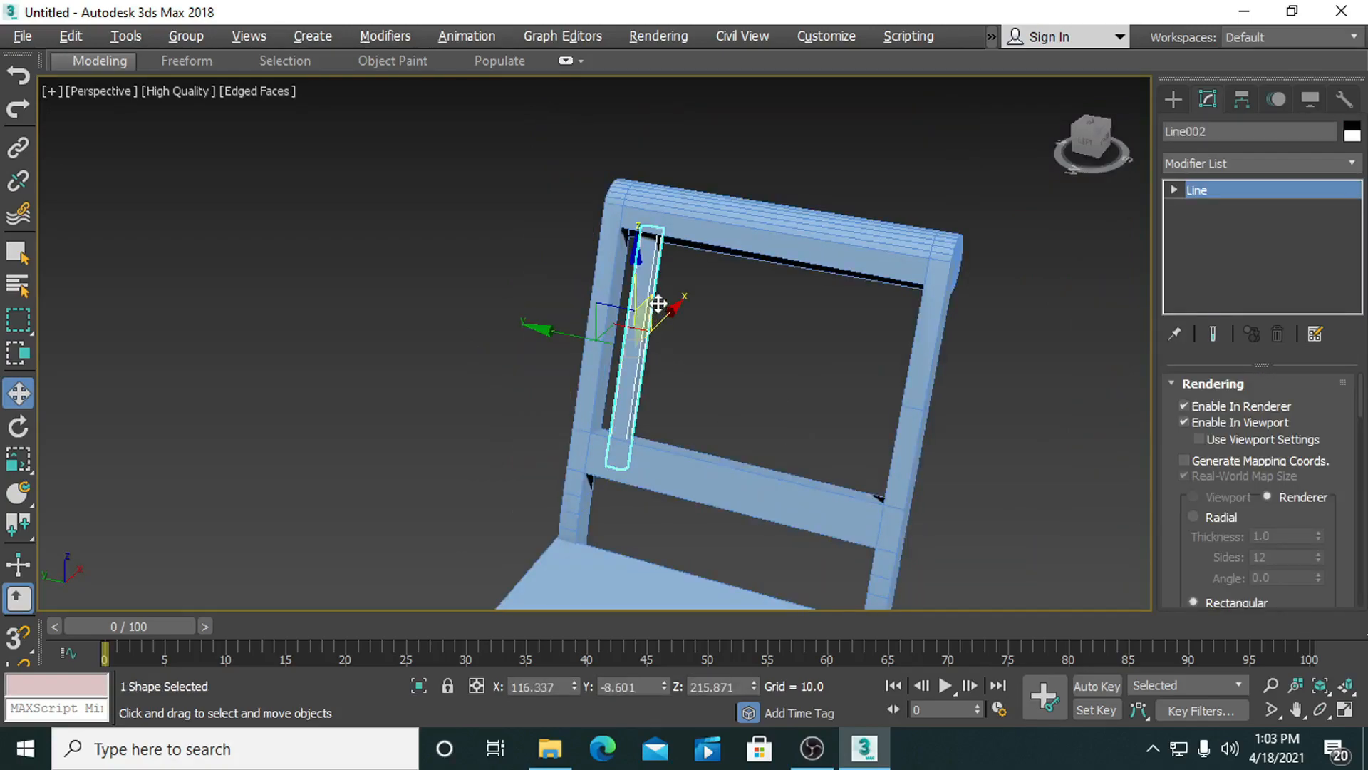
key(alt+q)
scroll(670, 307, down, 2)
scroll(619, 233, up, 4)
key(1)
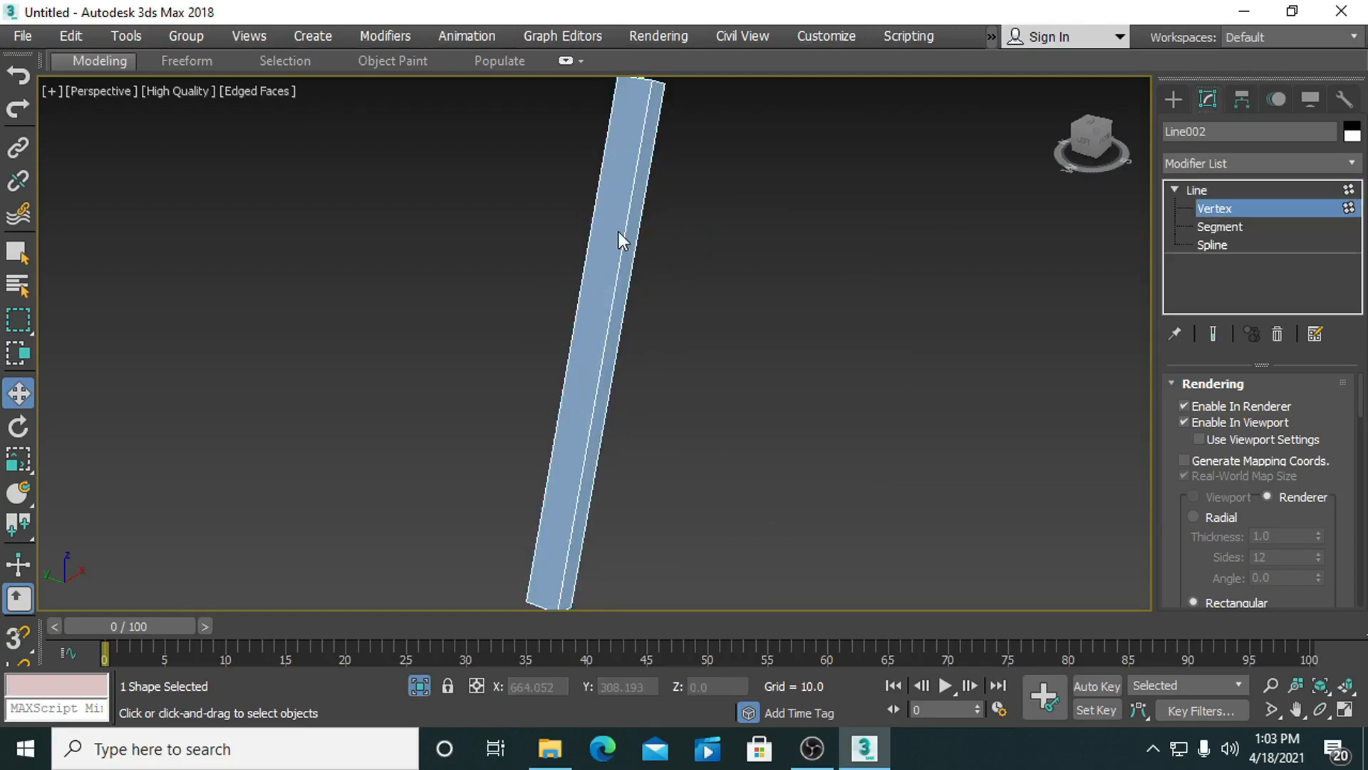
click(1203, 188)
right_click(606, 219)
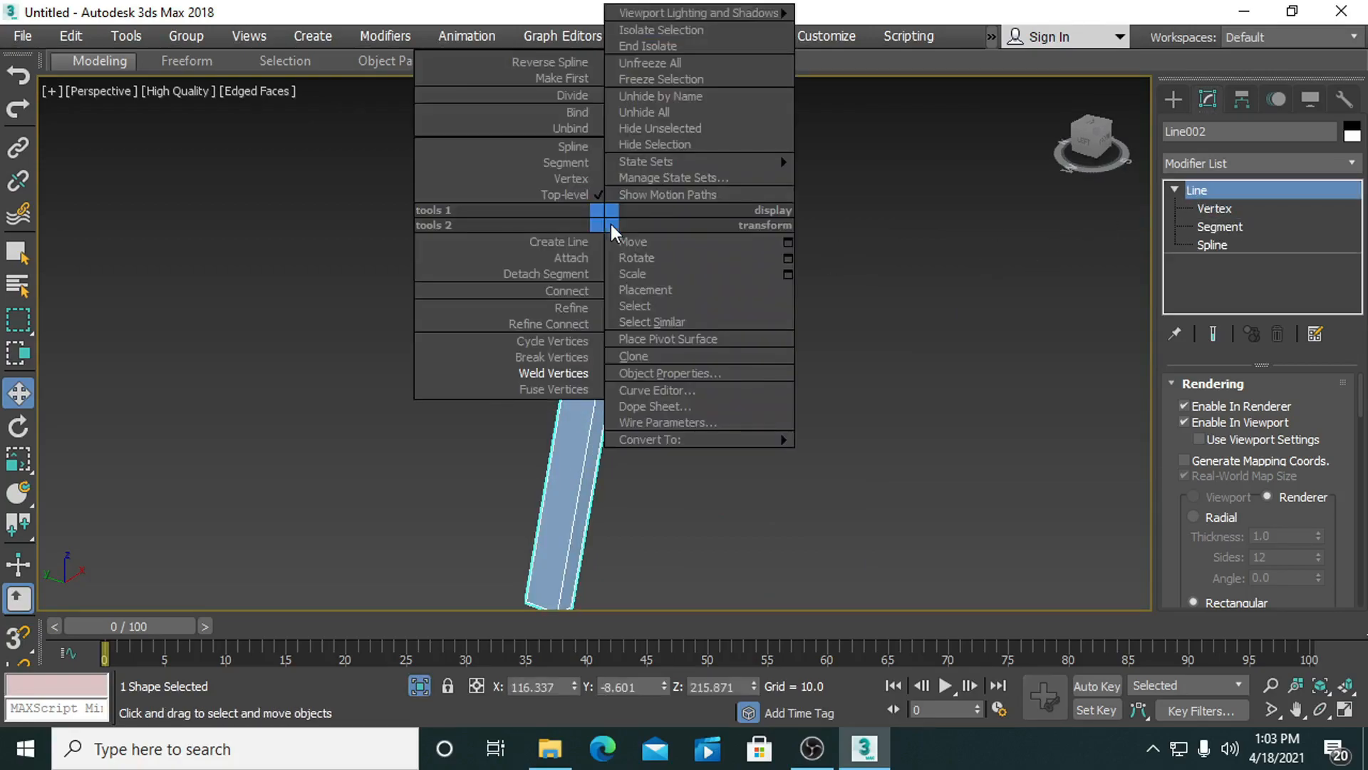
mouse_move(660, 437)
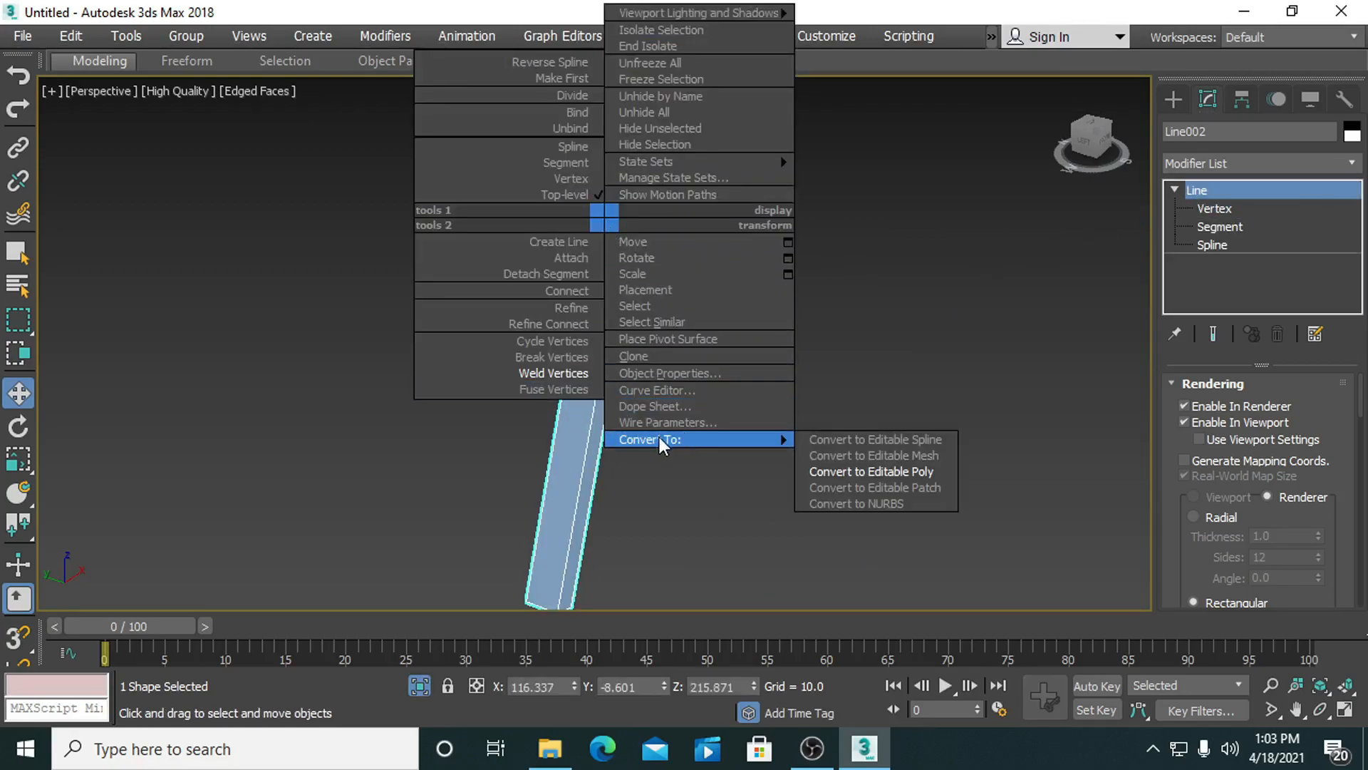
click(874, 469)
Select all edges of the isolated backrest slat at Edge sub-object level.
click(1175, 190)
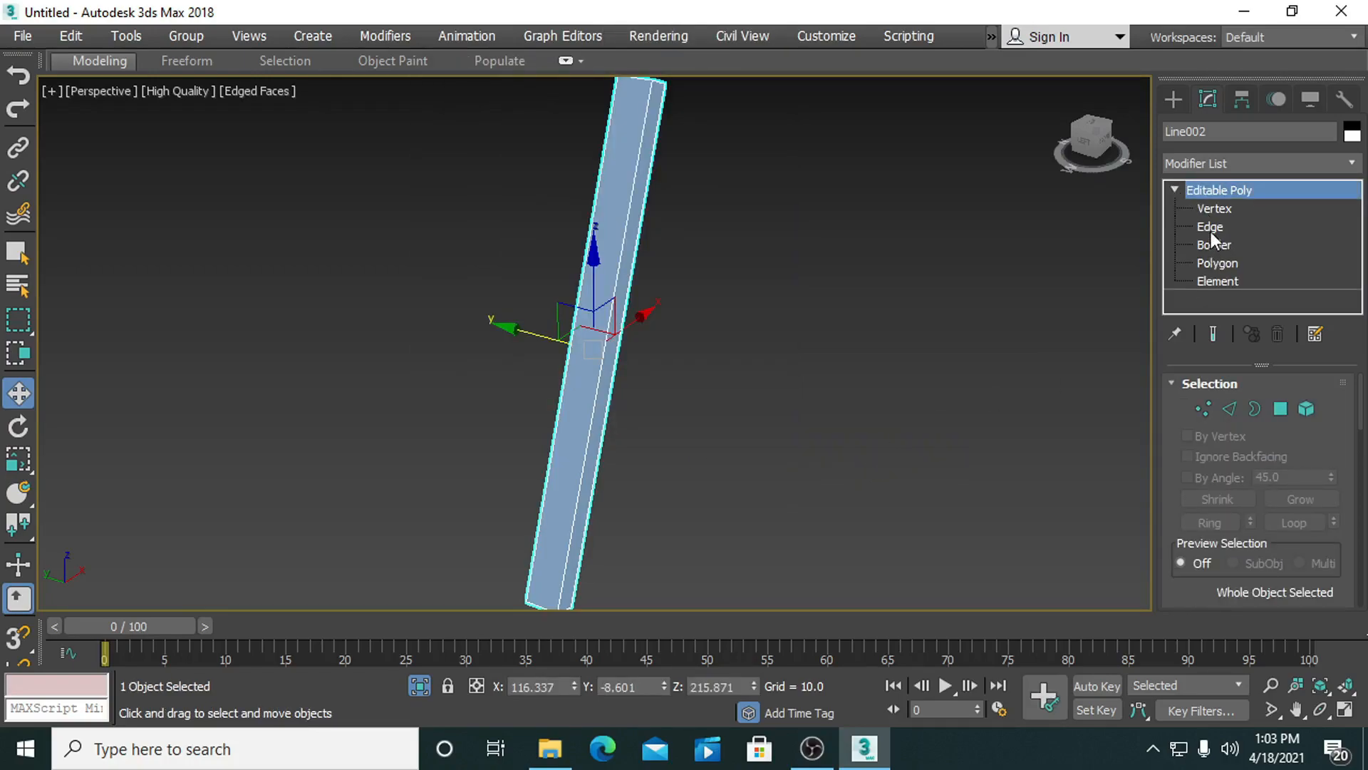
click(1212, 244)
click(1212, 226)
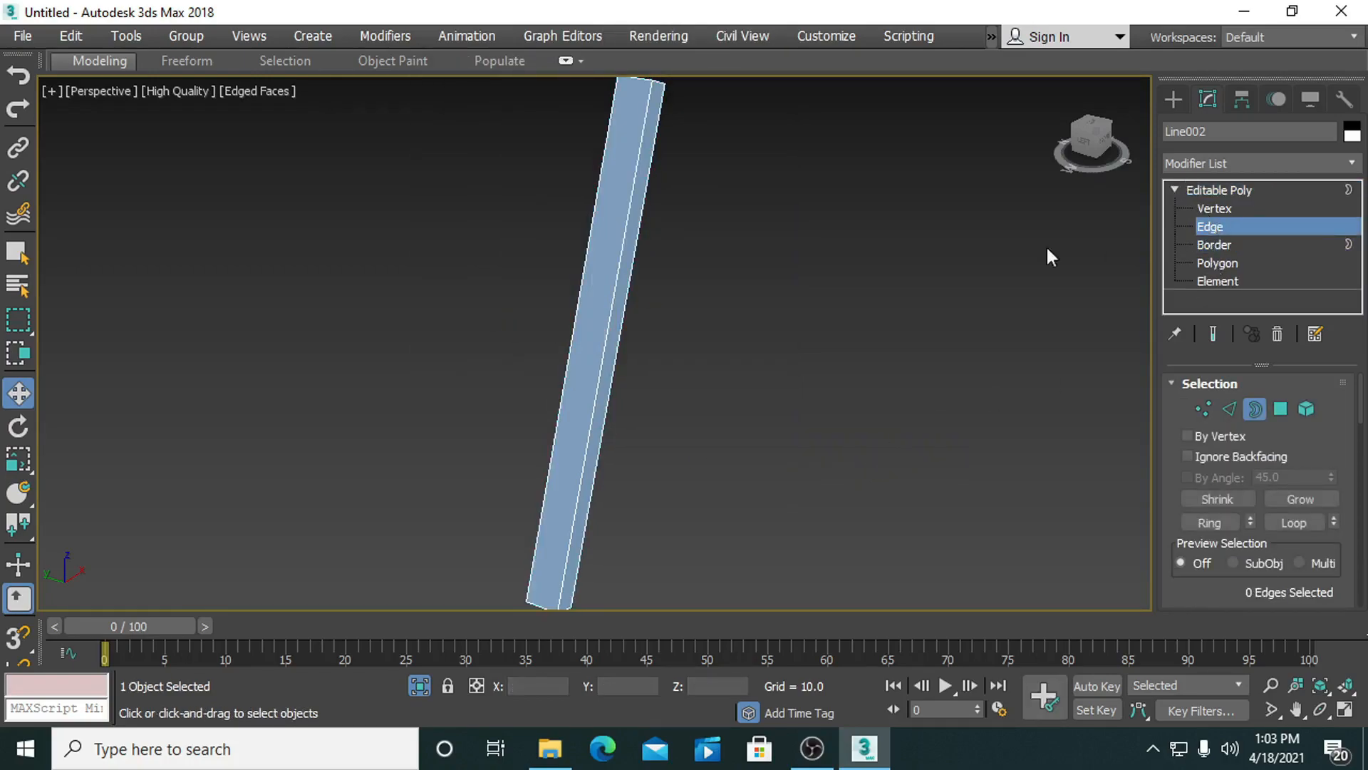
scroll(741, 263, down, 4)
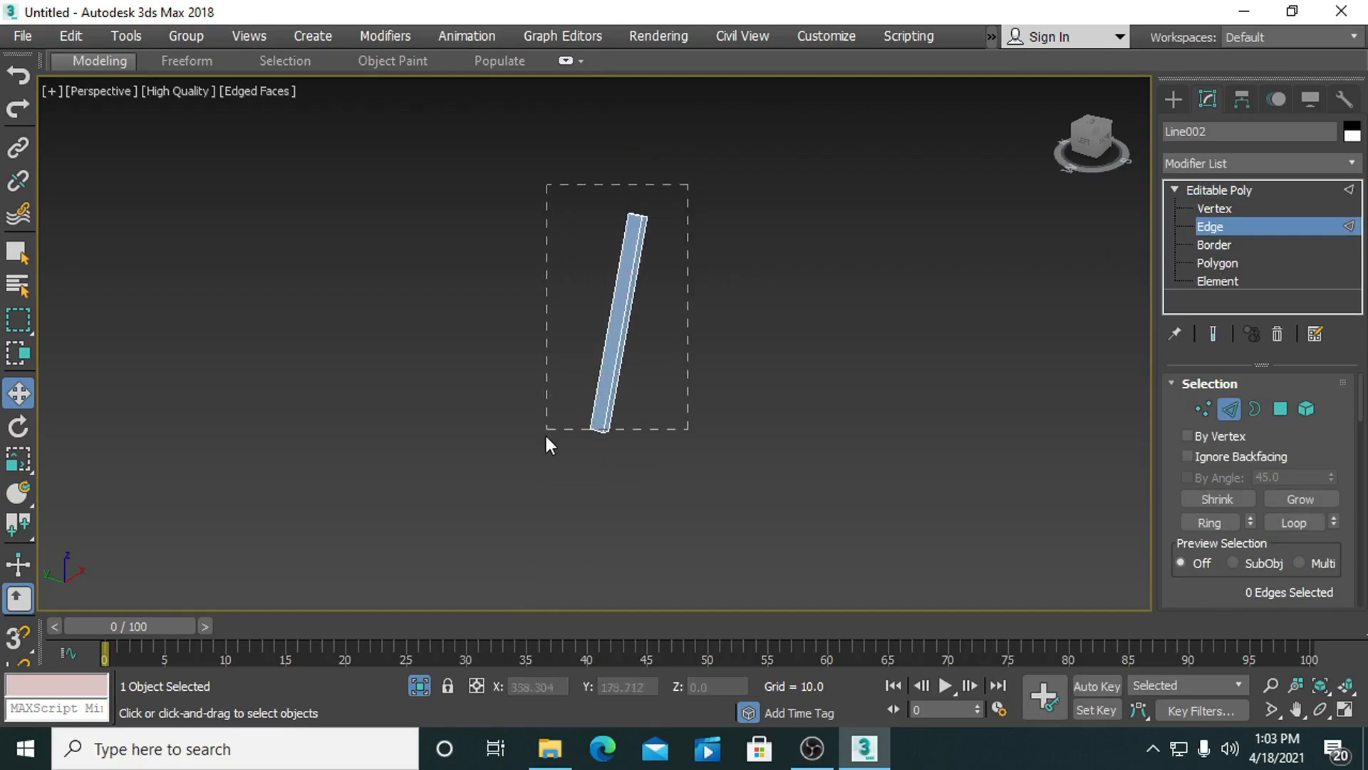
drag(550, 433, 550, 428)
Chamfer the slat's edges by 0.3 with 2 segments.
scroll(540, 330, up, 5)
right_click(600, 311)
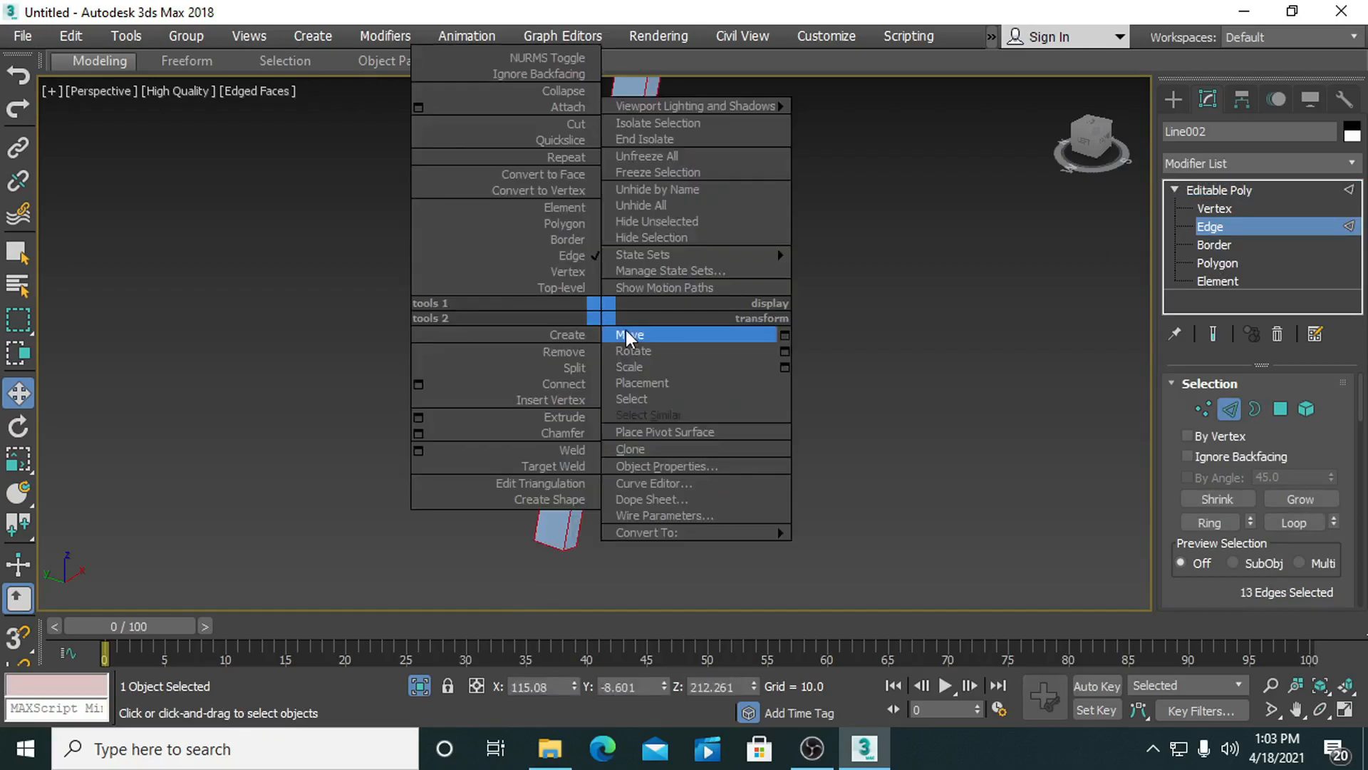
click(434, 433)
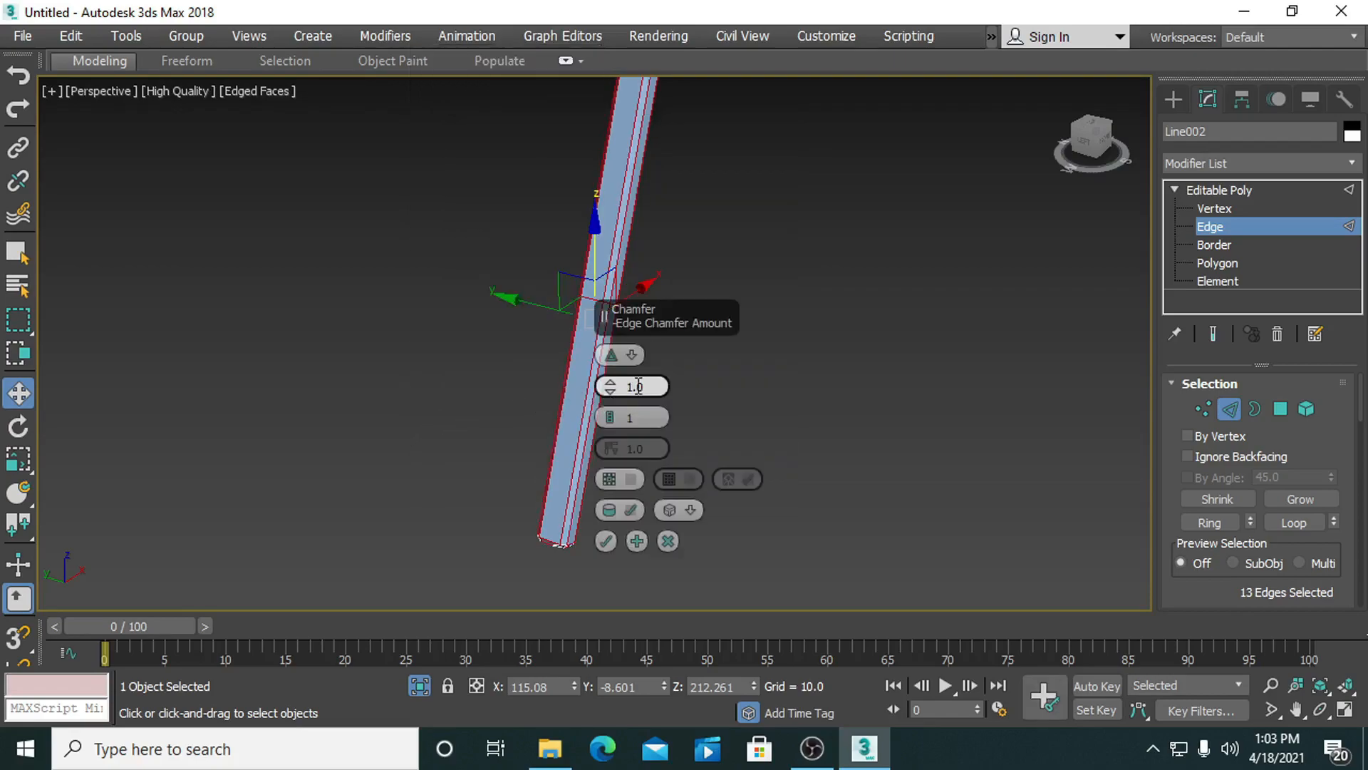
double_click(639, 385)
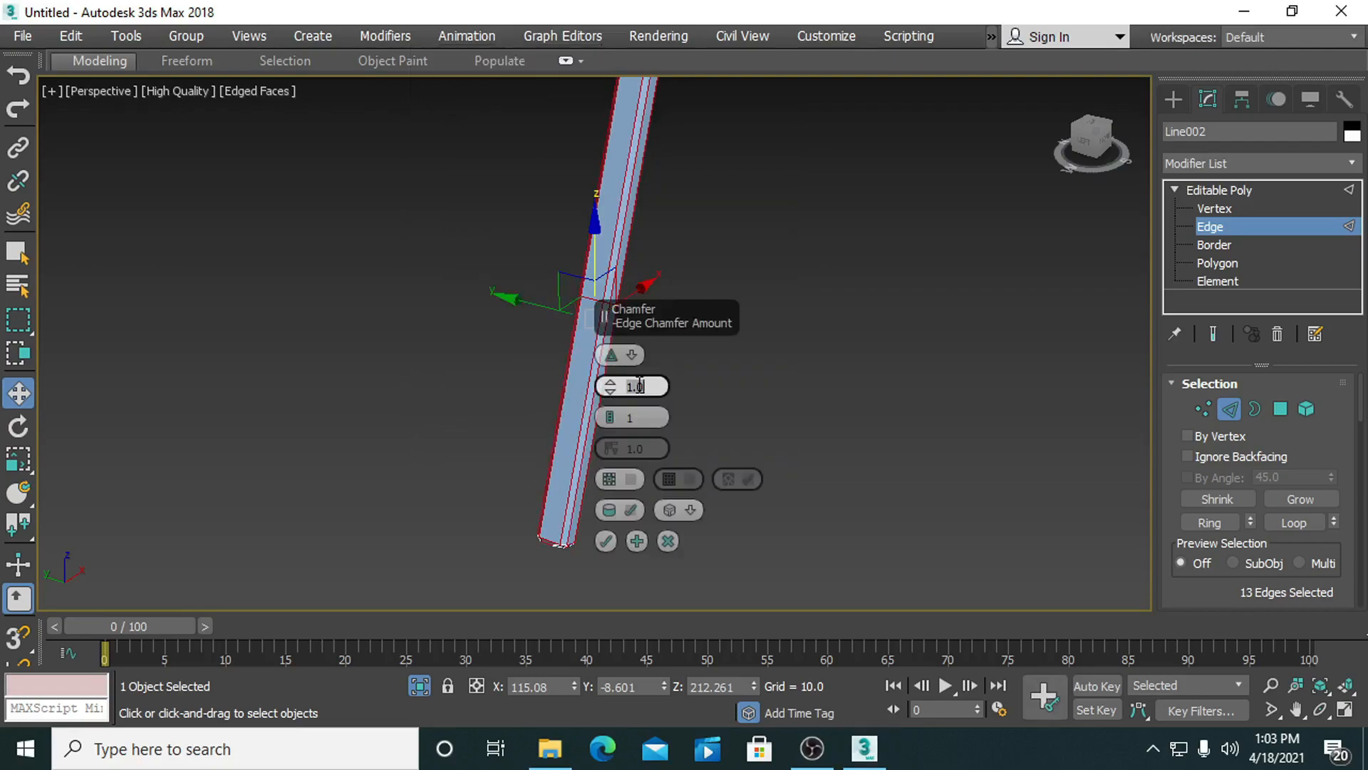
text(0.3)
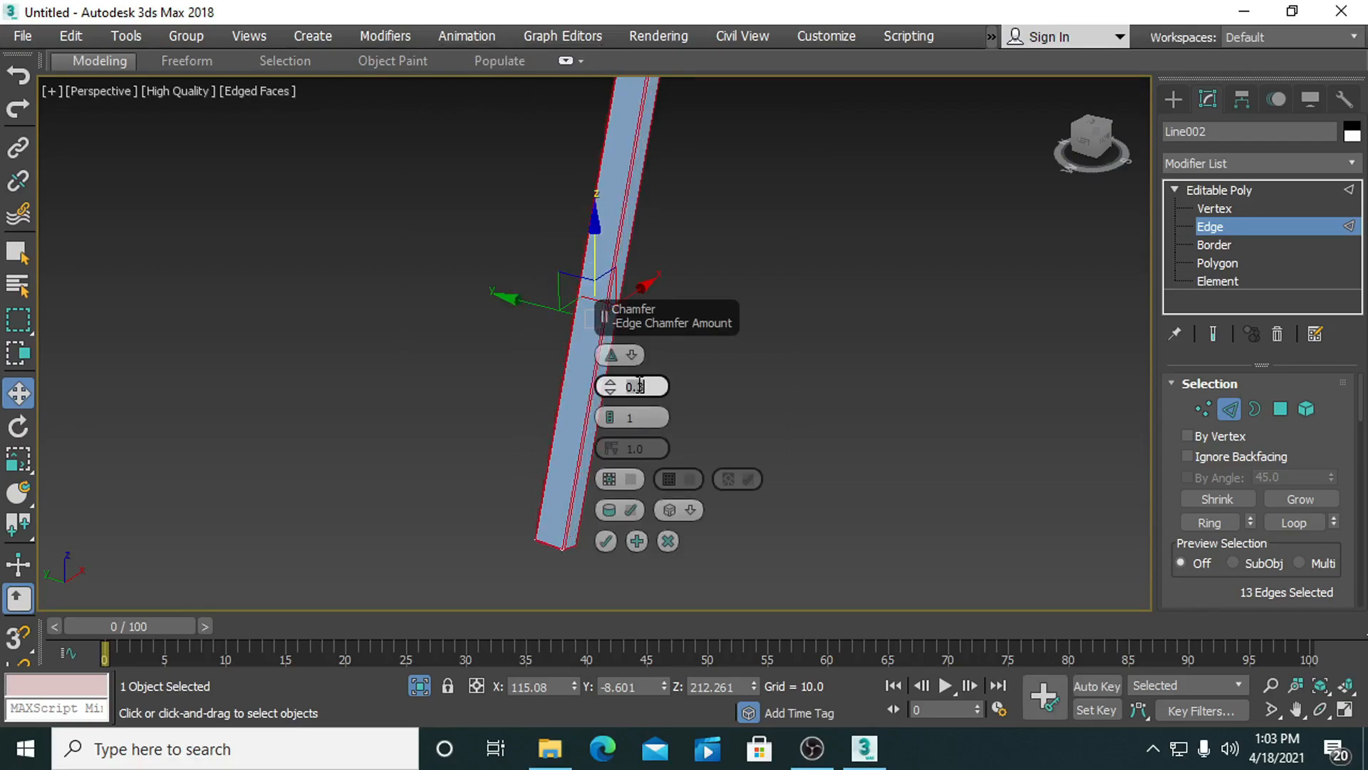
click(610, 412)
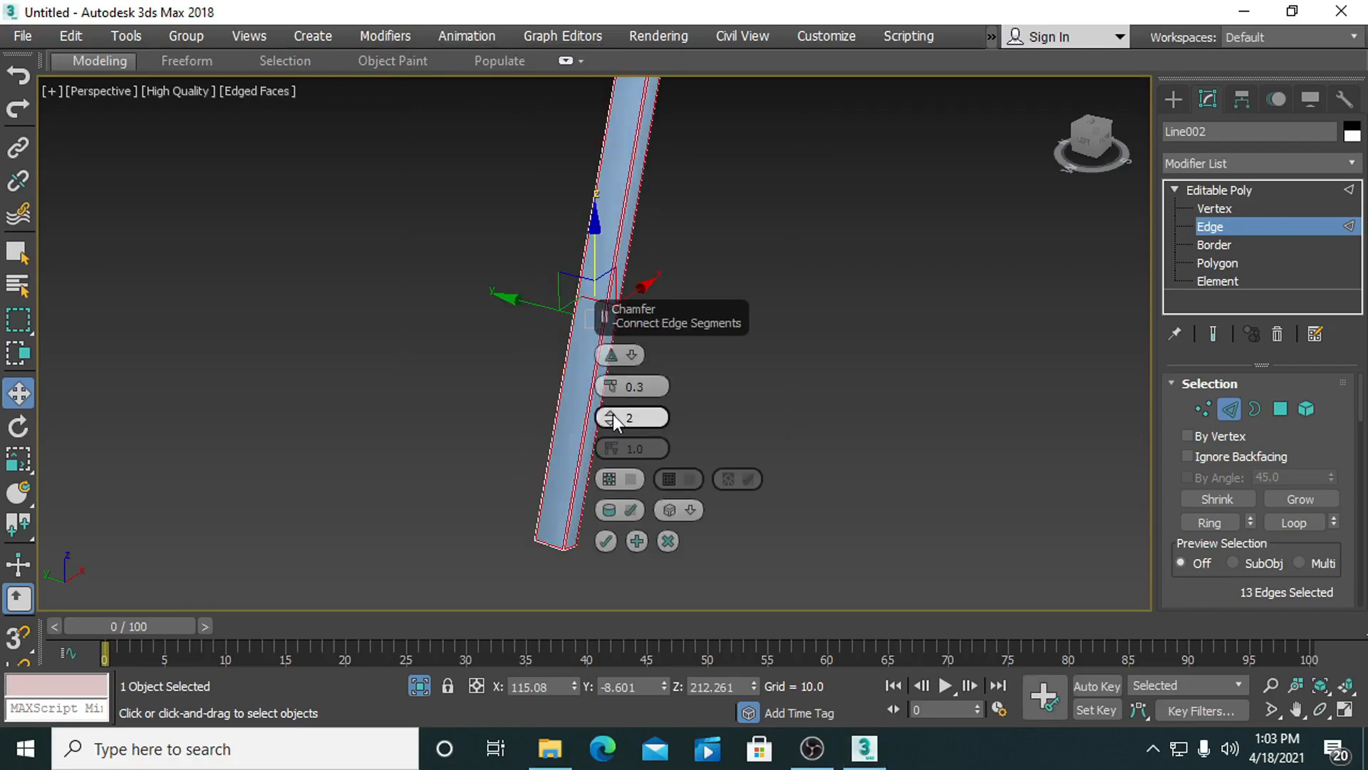
click(605, 541)
Leave edge editing, end the slat's isolation, and face the whole backrest in the maximized Perspective view.
click(739, 516)
key(alt+w)
click(1038, 237)
right_click(952, 272)
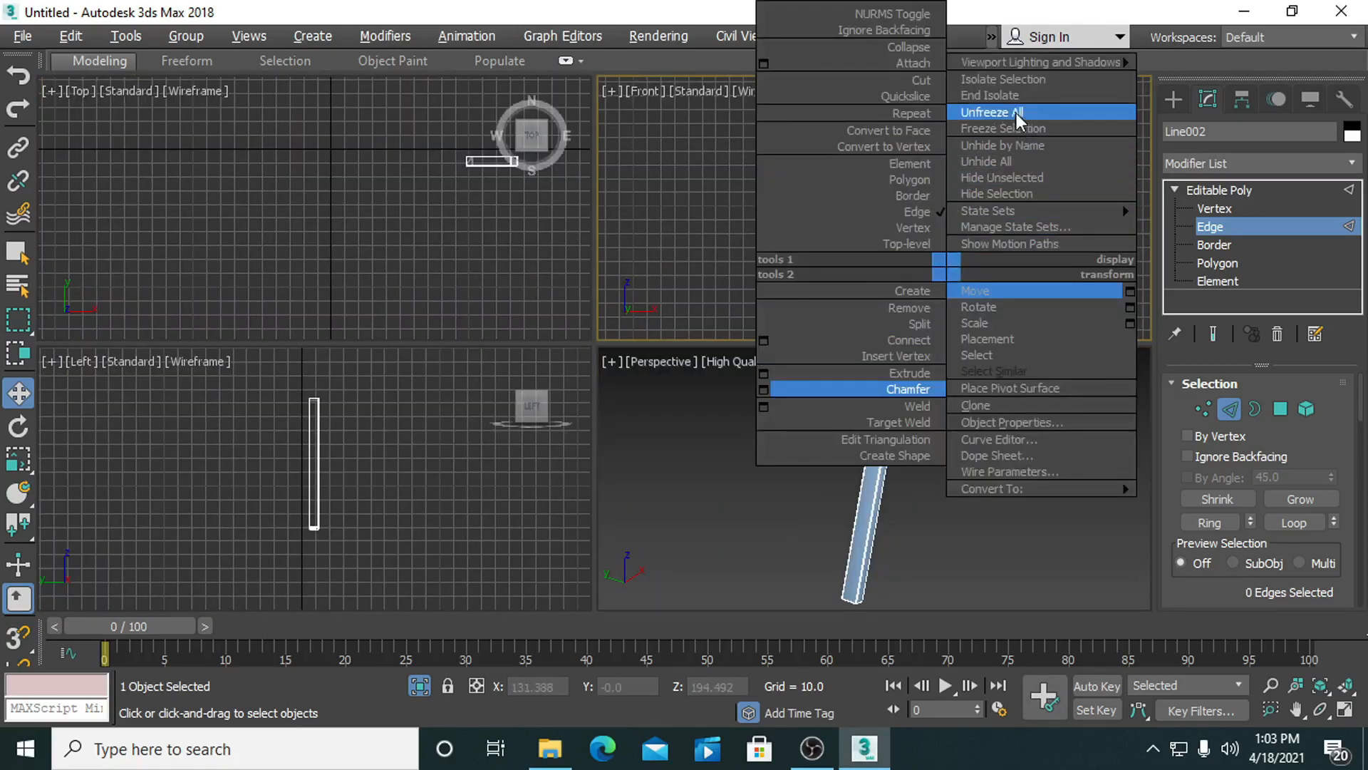
click(1002, 88)
click(805, 501)
key(alt+w)
alt+middle_drag(806, 502, 776, 465)
scroll(775, 463, down, 3)
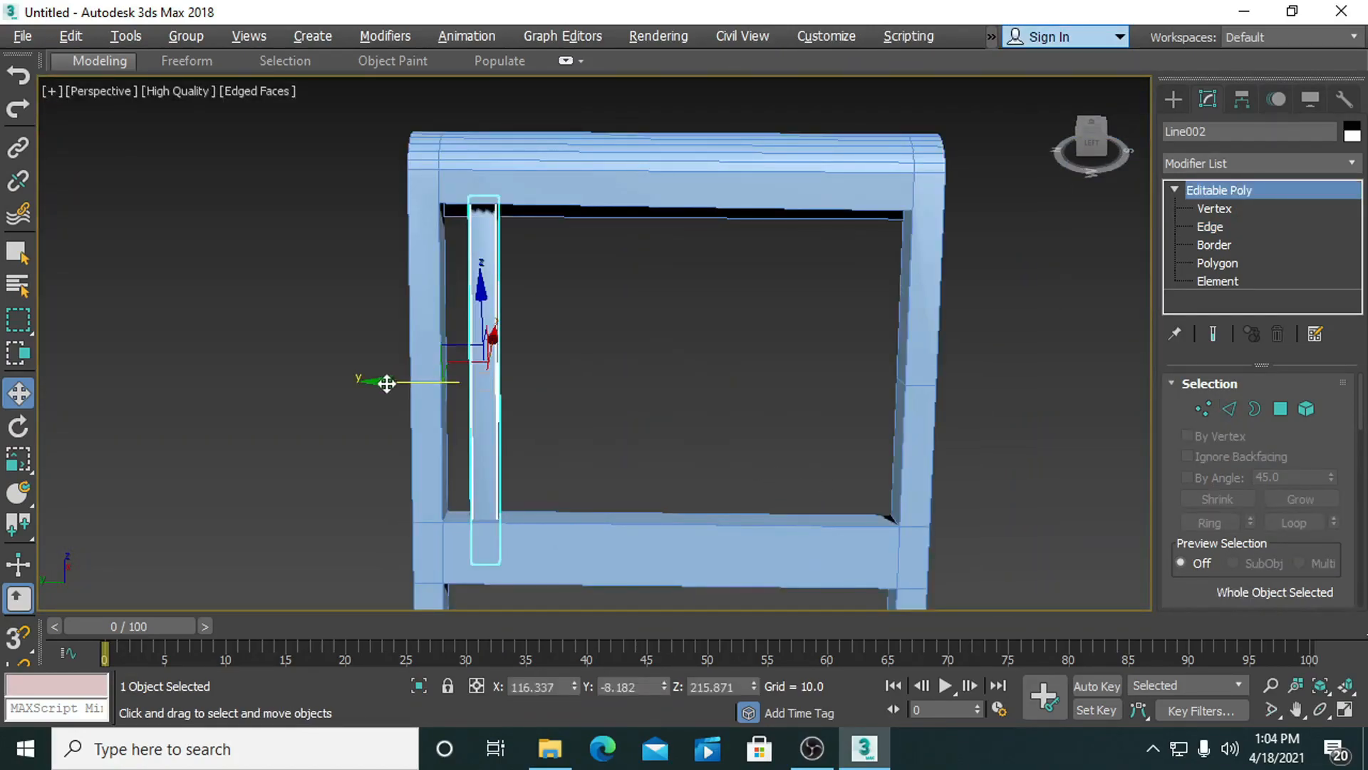
Clone the slat along Y as independent copies, adding seven more slats across the backrest opening.
mouse_move(386, 384)
mouse_down()
mouse_move(455, 382)
mouse_move(442, 378)
mouse_up()
click(740, 383)
click(689, 466)
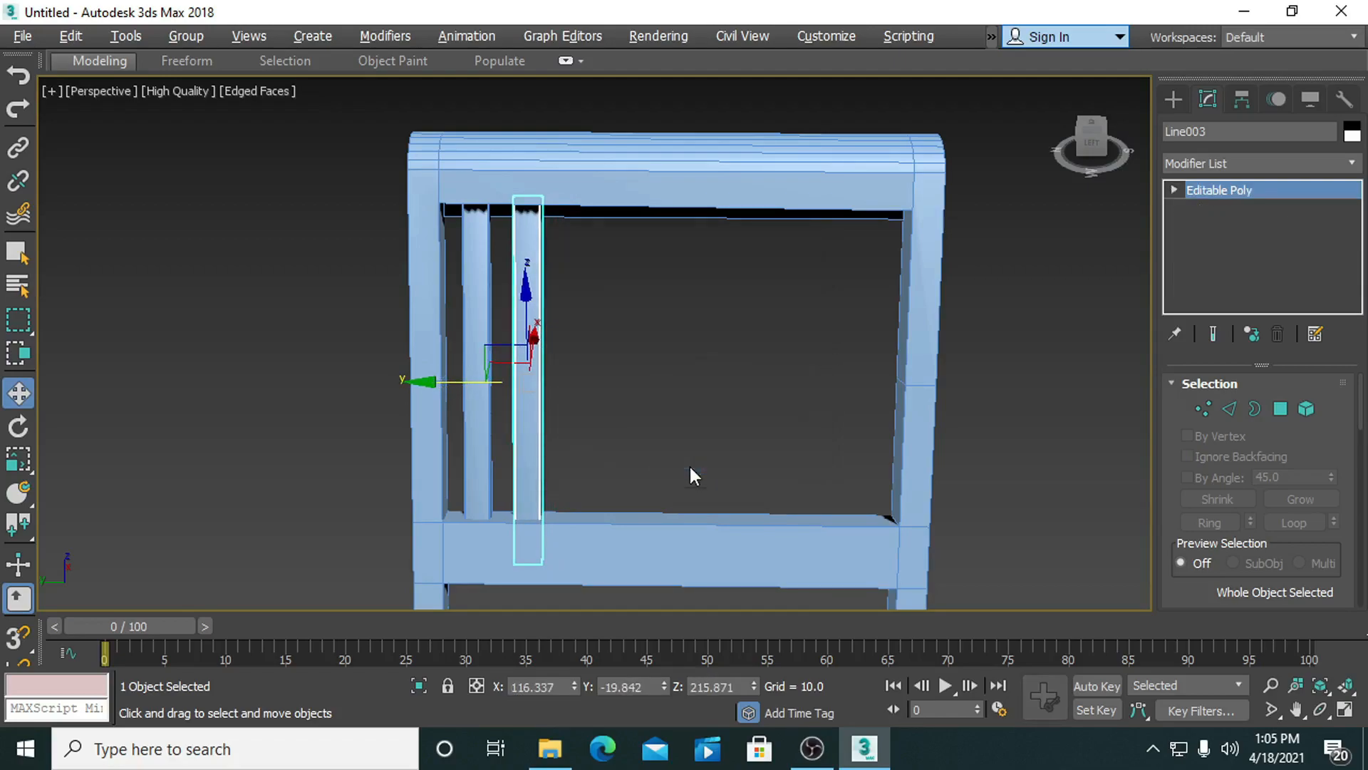
shift+drag(694, 381, 743, 388)
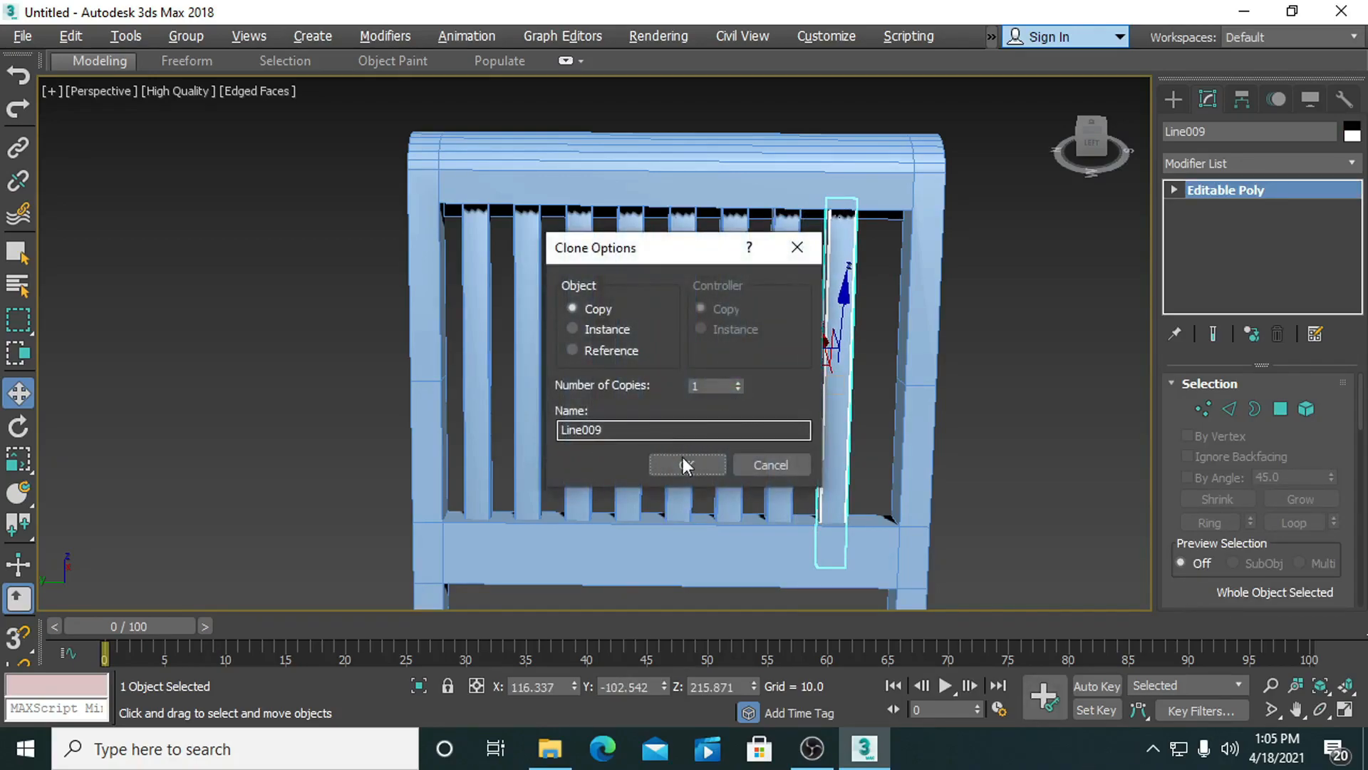
click(682, 456)
Shift the slats in the second half of the backrest along Y to even their spacing, placing the sixth at about -77.8.
click(1007, 377)
click(824, 401)
drag(758, 388, 606, 387)
click(785, 396)
click(723, 410)
click(683, 396)
click(1001, 375)
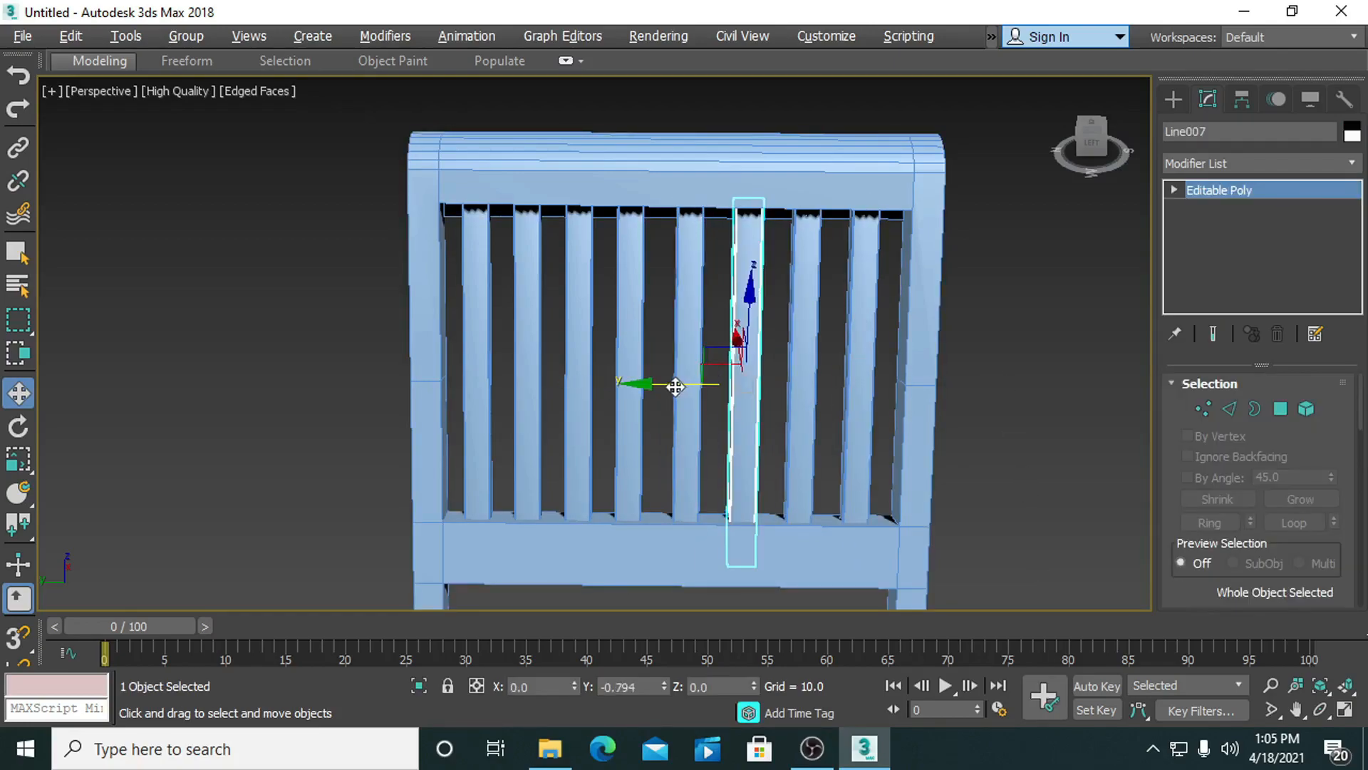
drag(676, 387, 672, 387)
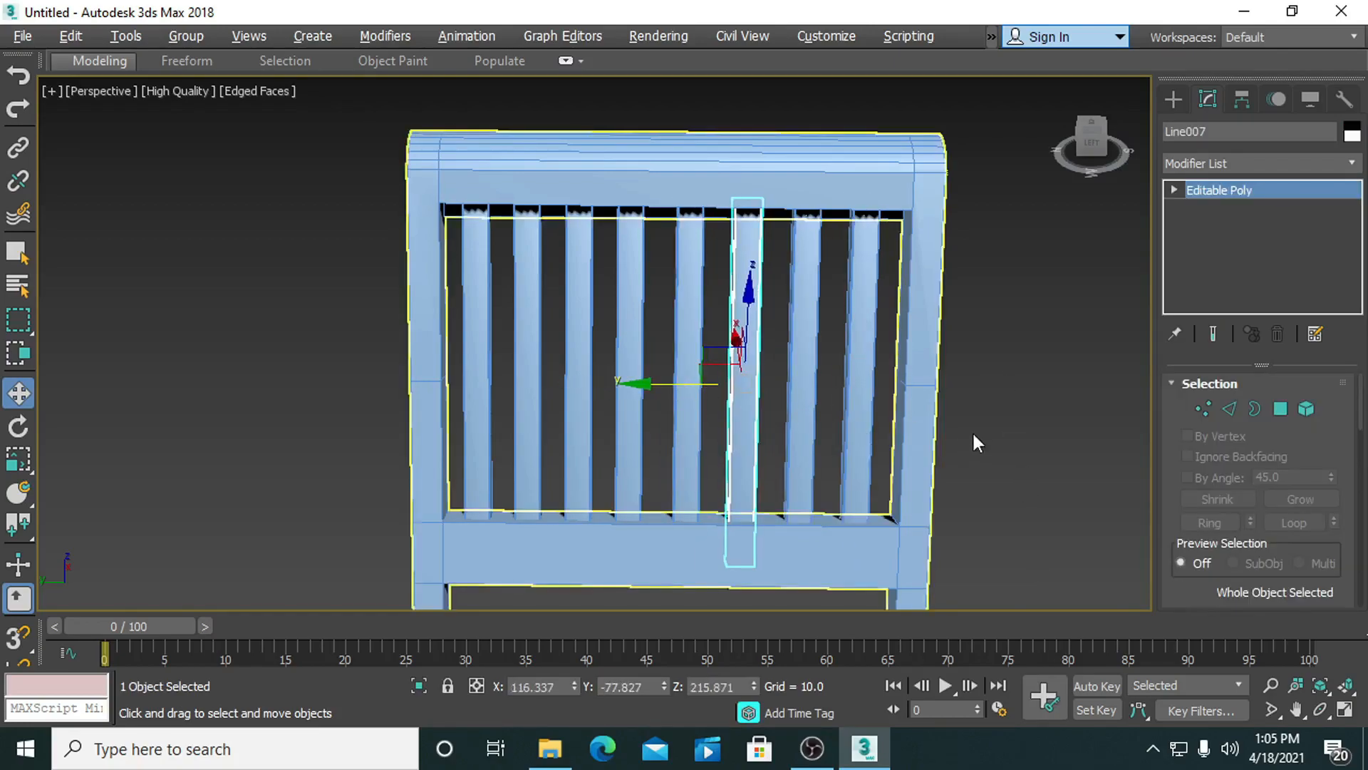
Select the chair frame and pick the long edge loops along the outer face of the near back post.
click(976, 442)
alt+middle_drag(1021, 508, 895, 495)
scroll(895, 480, up, 6)
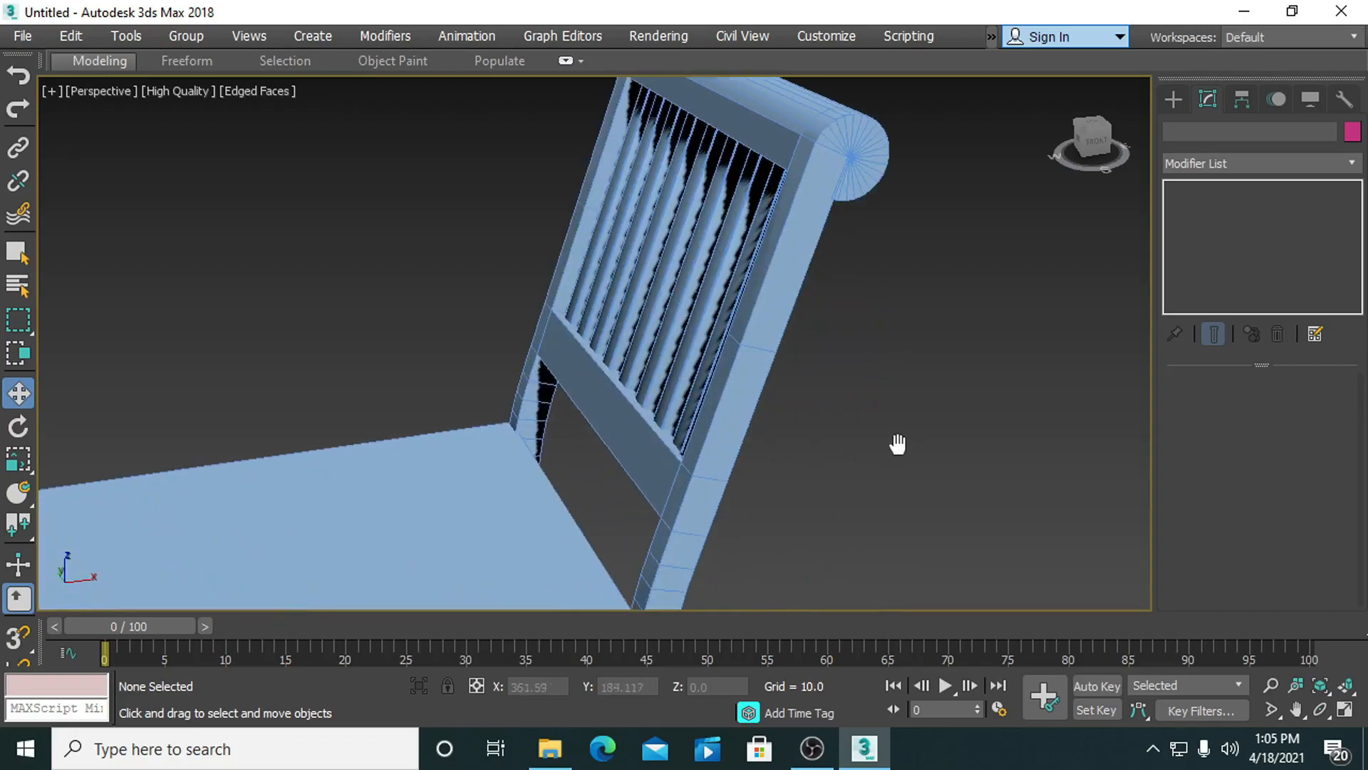
click(715, 480)
middle_drag(784, 456, 830, 439)
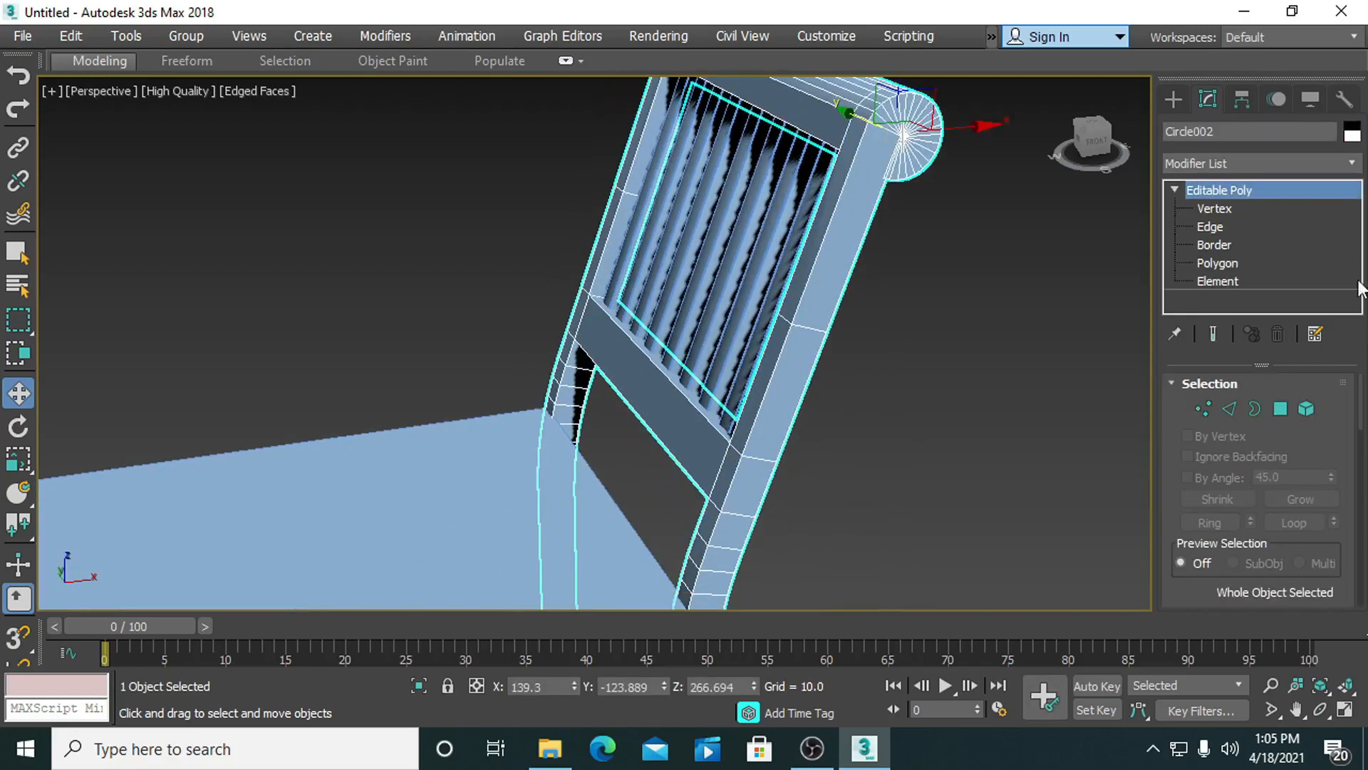
click(1209, 228)
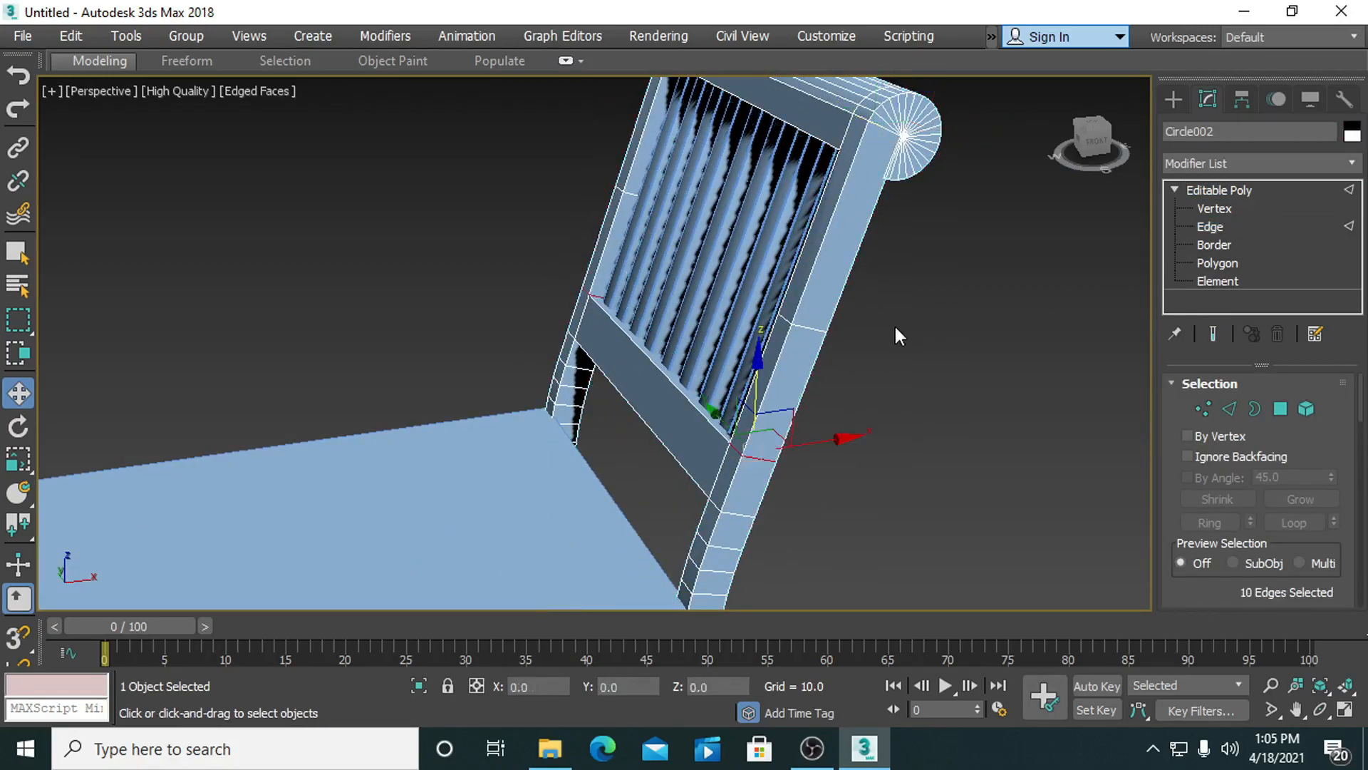
double_click(796, 308)
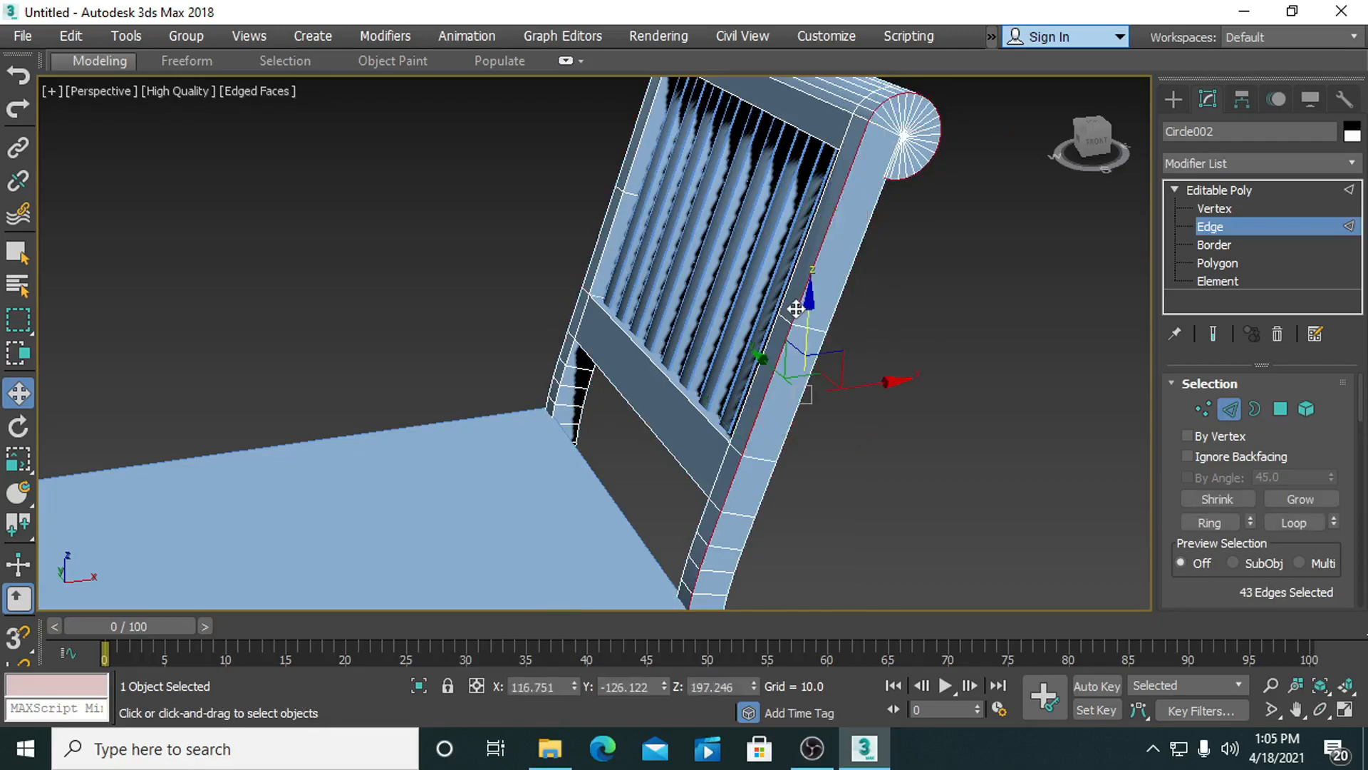
ctrl+double_click(858, 268)
Add the long edge loops of the opposite back post to the edge selection.
scroll(858, 374, down, 3)
middle_drag(858, 373, 920, 360)
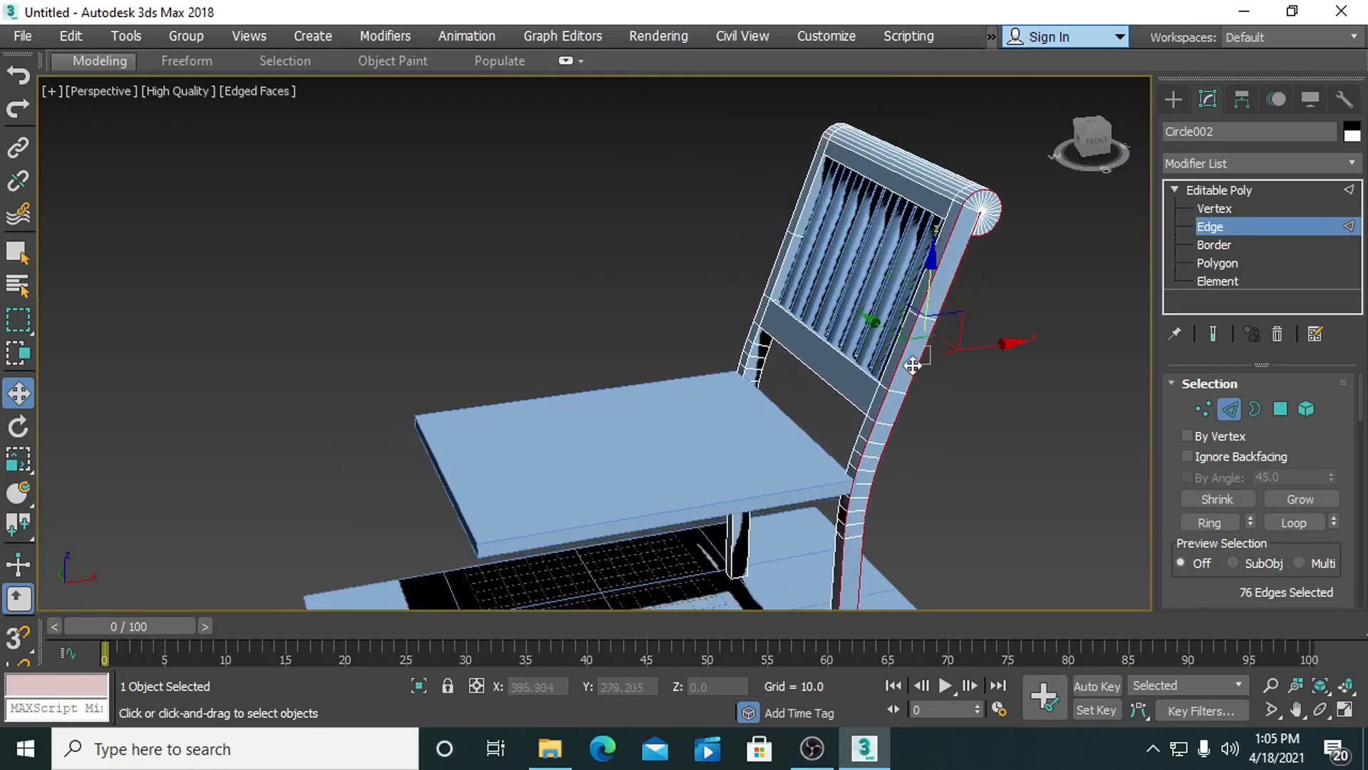
scroll(920, 360, up, 2)
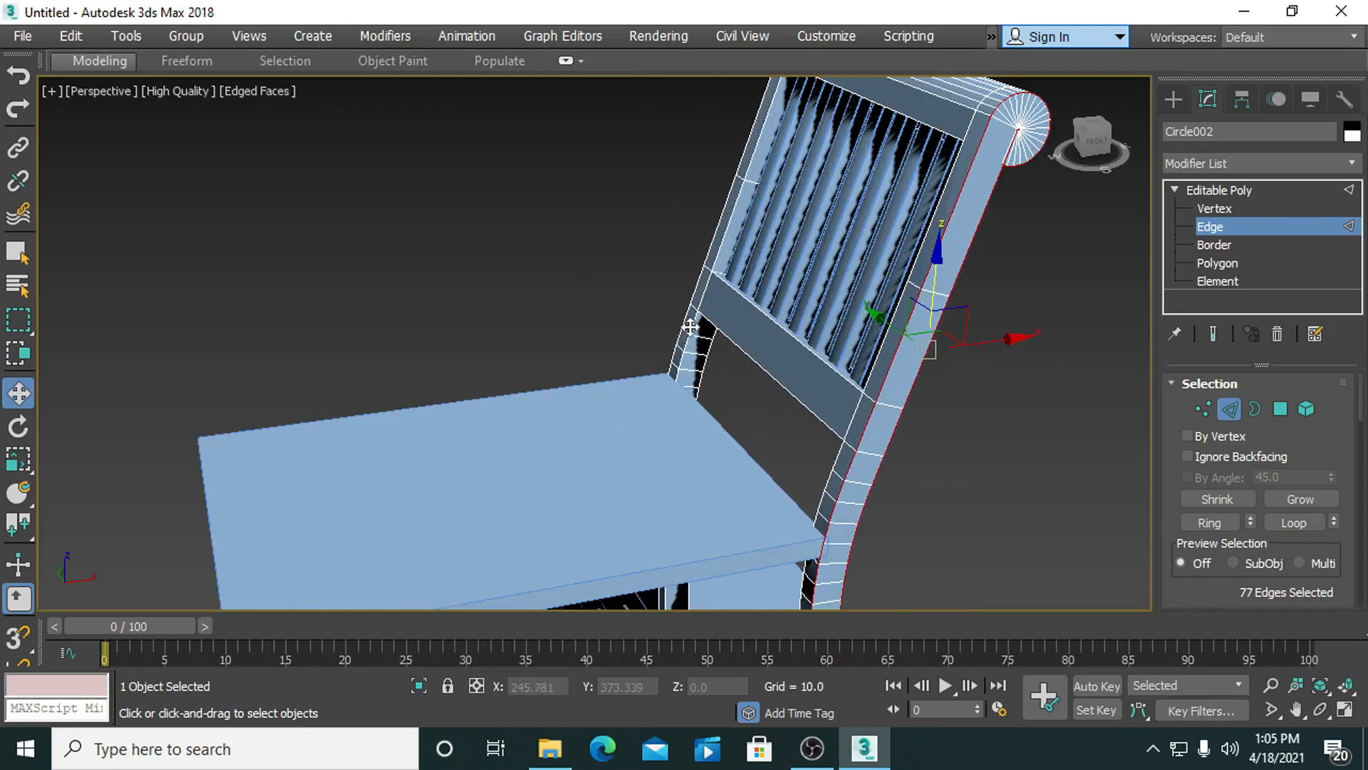
ctrl+double_click(708, 367)
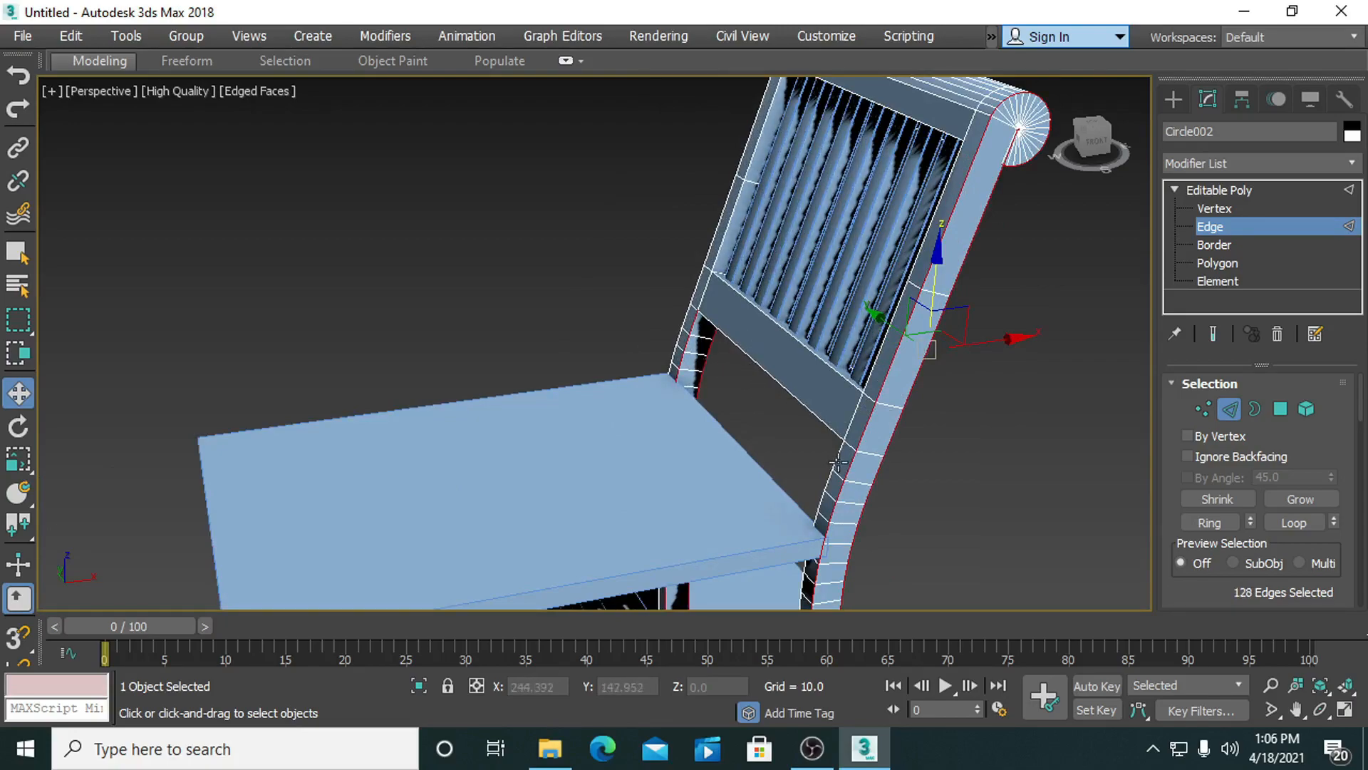
alt+middle_drag(672, 396, 751, 413)
scroll(751, 414, up, 3)
ctrl+double_click(700, 335)
Add the front and rear inner edges of the posts around the slats and below the lower rail to the selection.
middle_drag(782, 360, 779, 599)
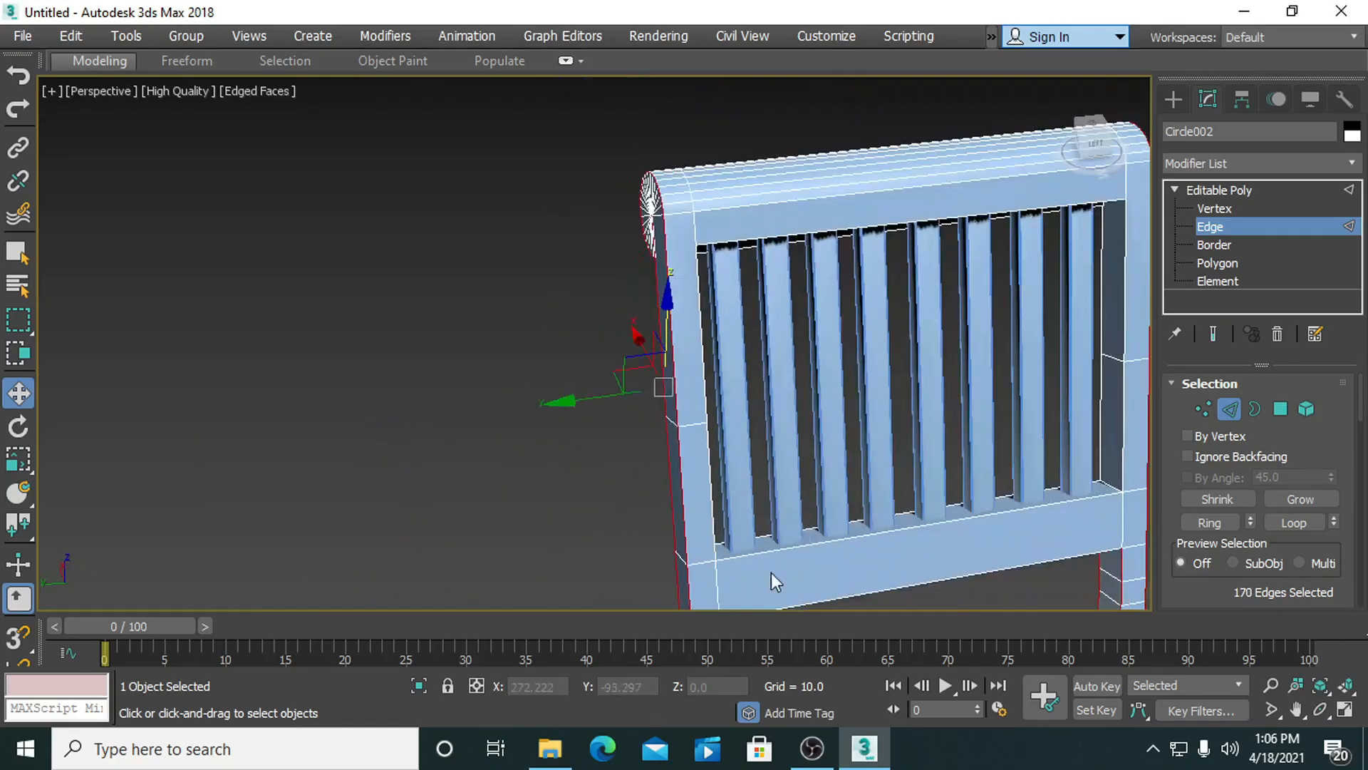
alt+middle_drag(747, 375, 471, 387)
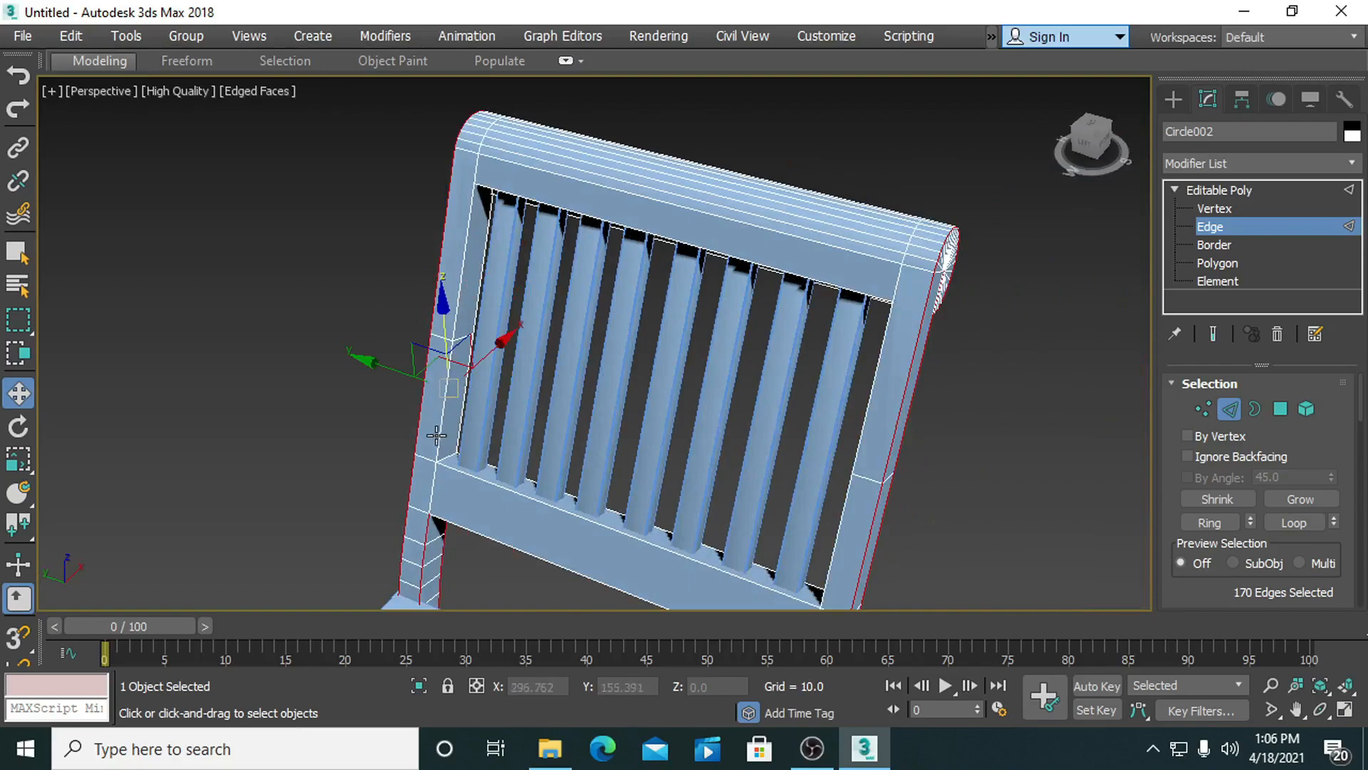
ctrl+double_click(459, 391)
alt+middle_drag(771, 415, 781, 354)
ctrl+double_click(772, 345)
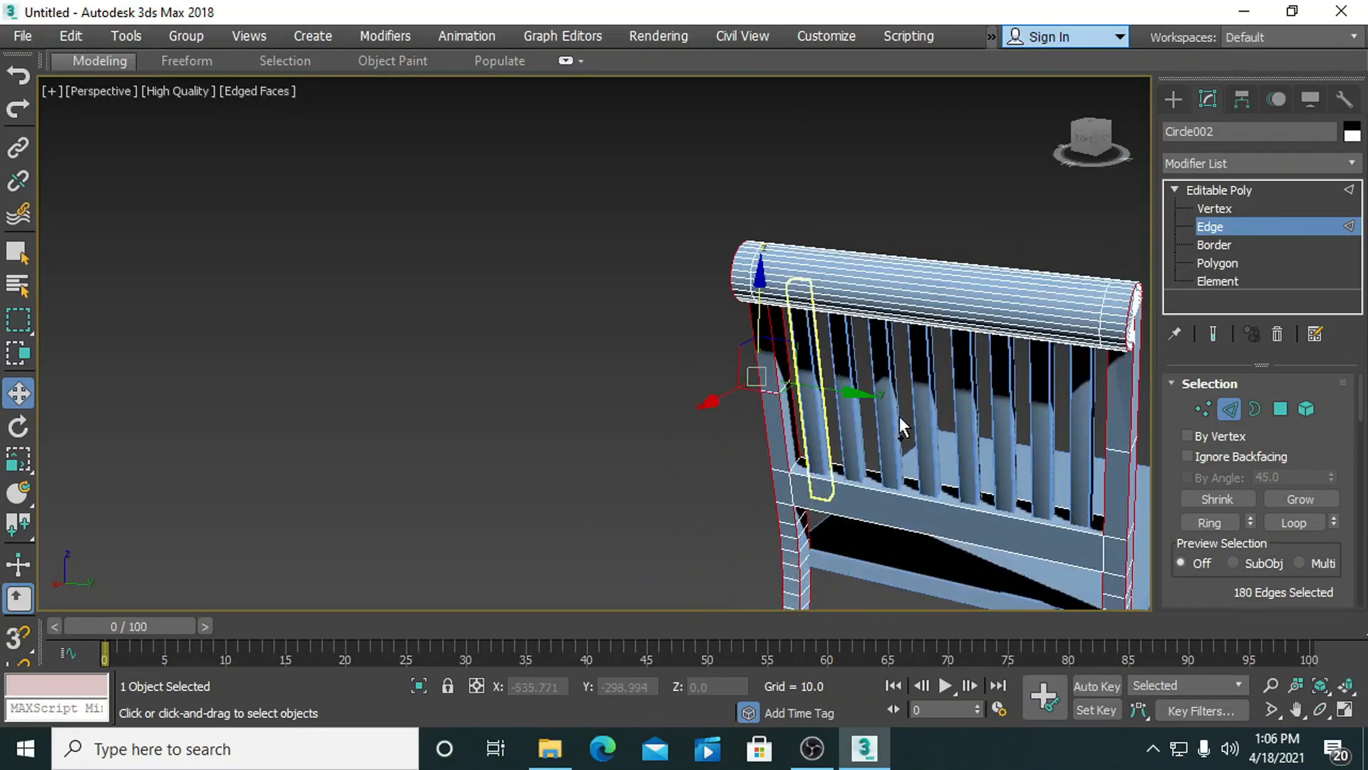
middle_drag(909, 420, 738, 357)
click(867, 347)
scroll(861, 428, down, 3)
middle_drag(861, 427, 880, 203)
scroll(733, 441, up, 4)
ctrl+drag(656, 507, 657, 507)
ctrl+drag(1032, 577, 1032, 577)
Add the lower backrest rail's two underside edges and the short corner edges at its ends to the selection.
alt+middle_drag(1032, 578, 708, 276)
scroll(931, 395, up, 5)
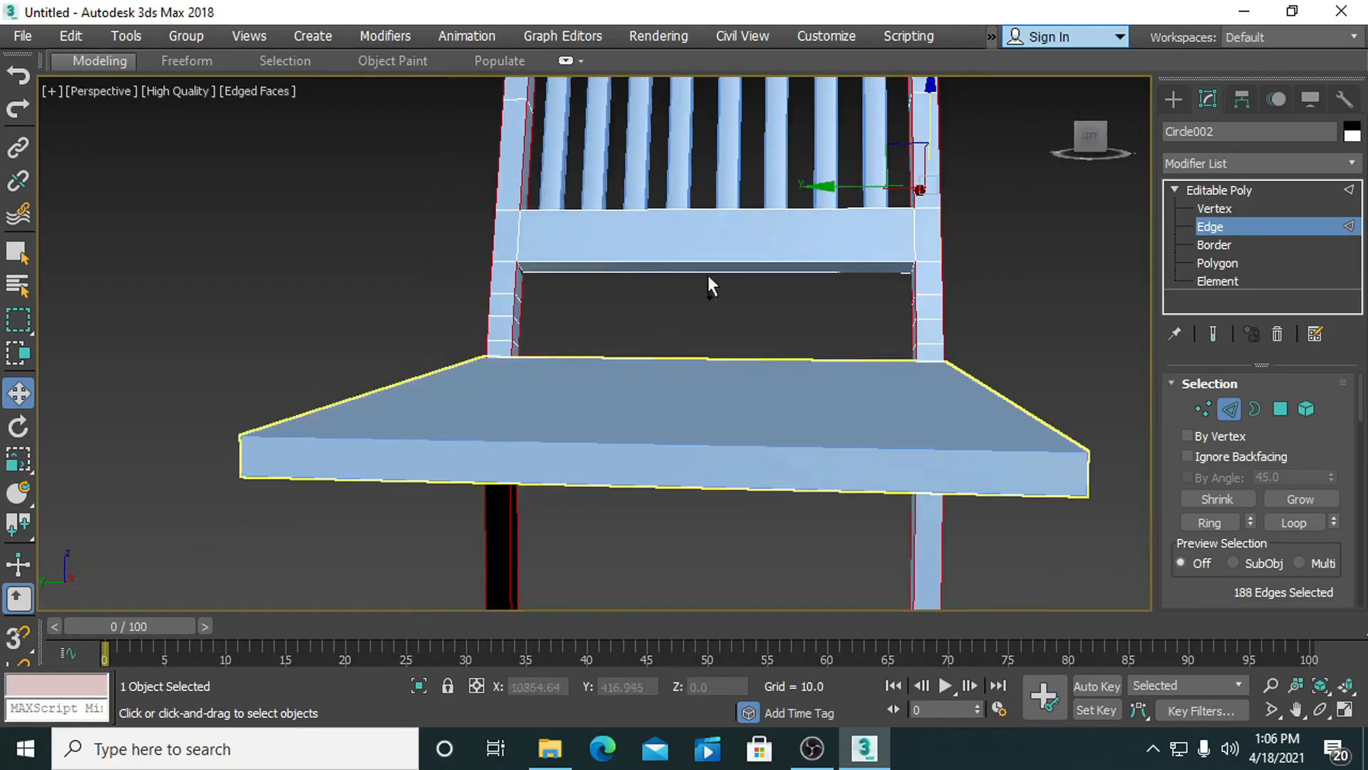
ctrl+click(654, 263)
ctrl+click(605, 273)
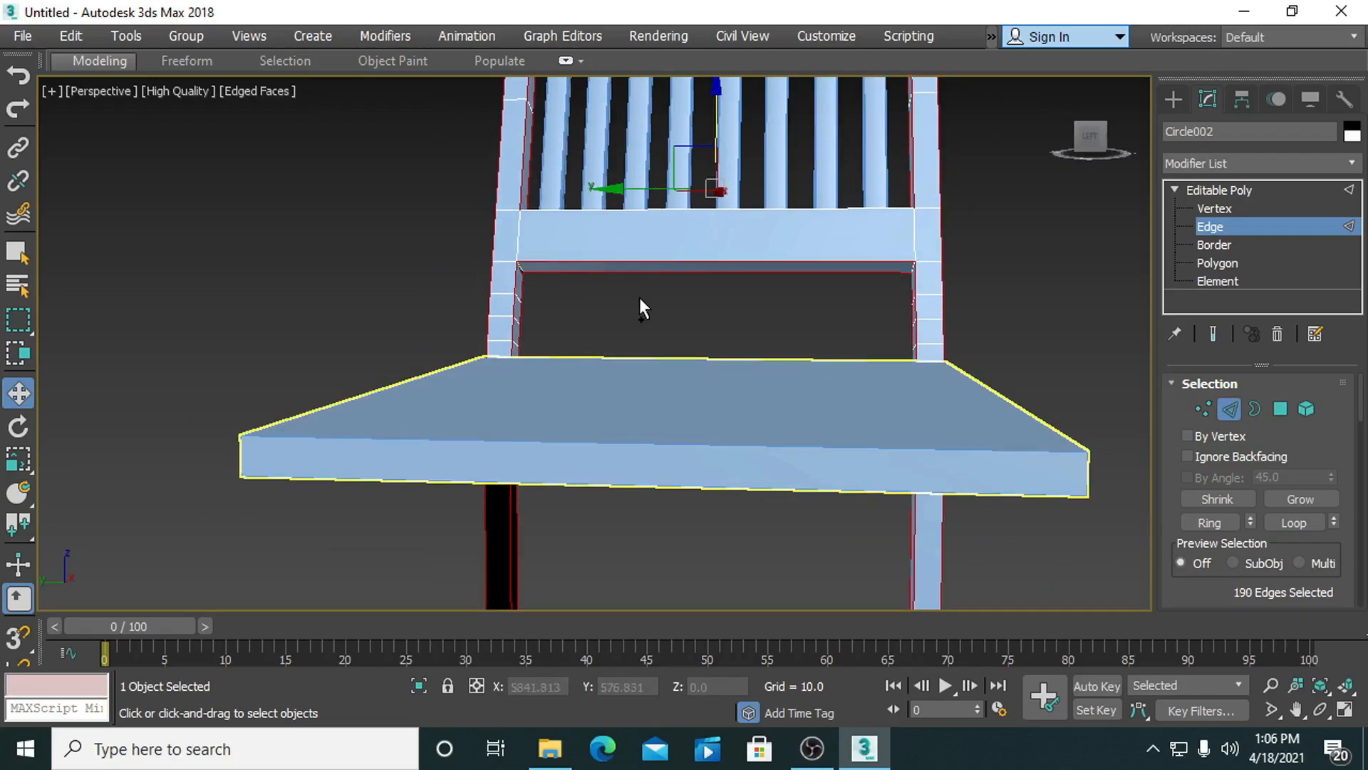
scroll(519, 271, up, 4)
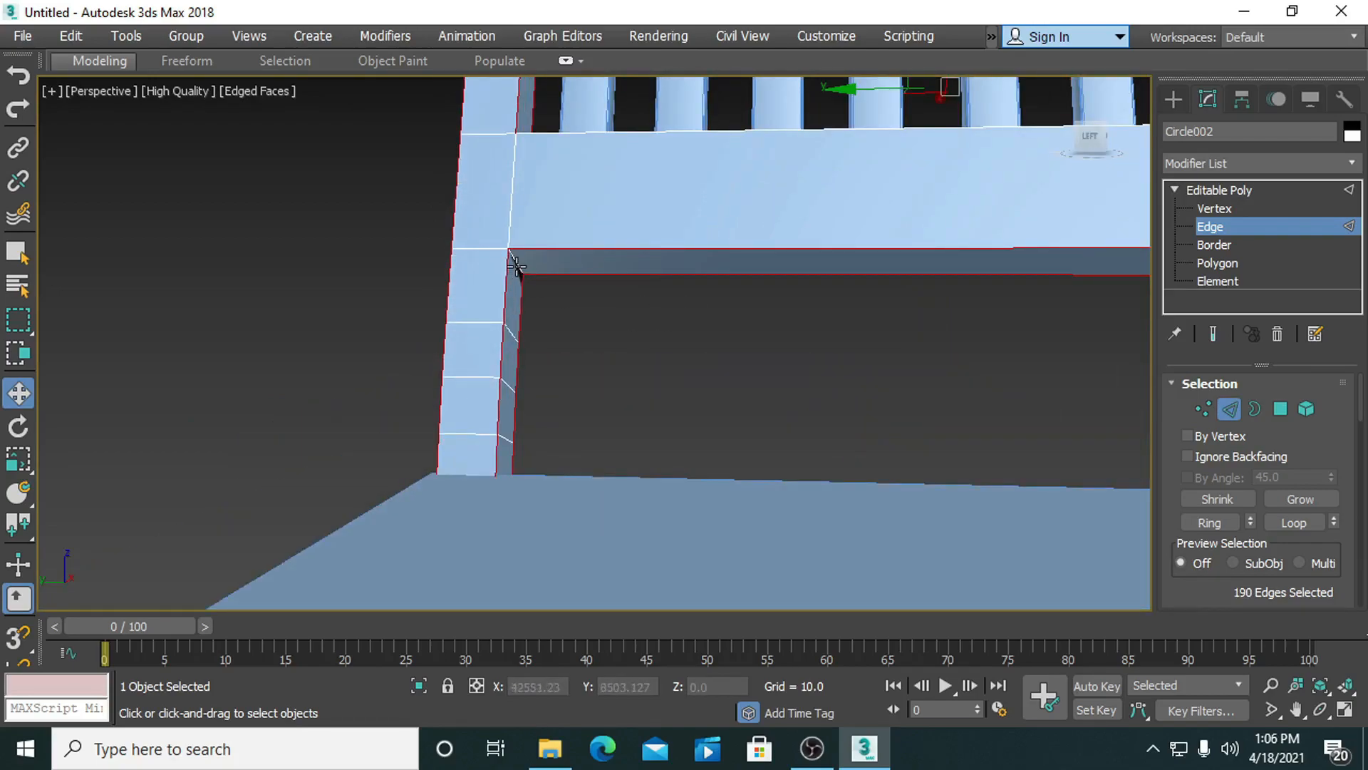
ctrl+click(516, 265)
scroll(713, 307, down, 3)
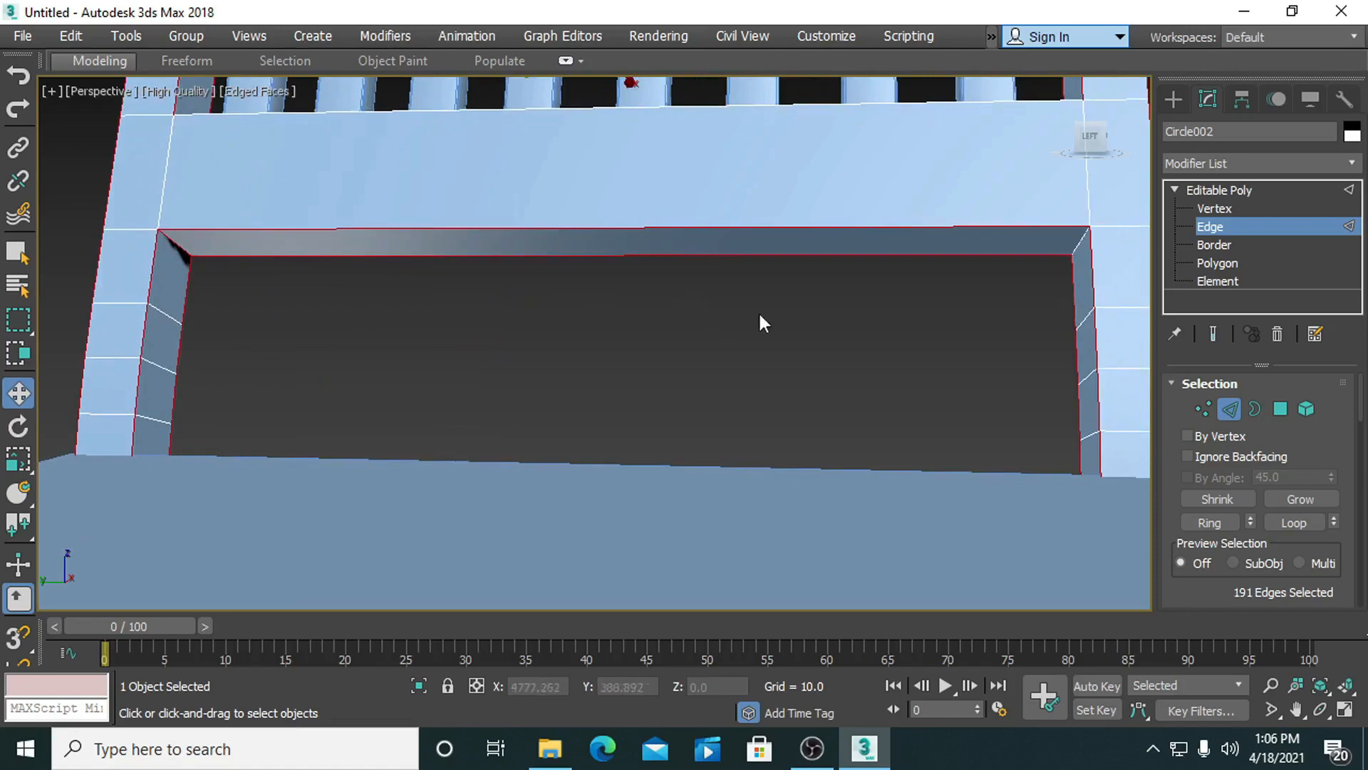
scroll(864, 405, down, 4)
alt+middle_drag(989, 311, 928, 446)
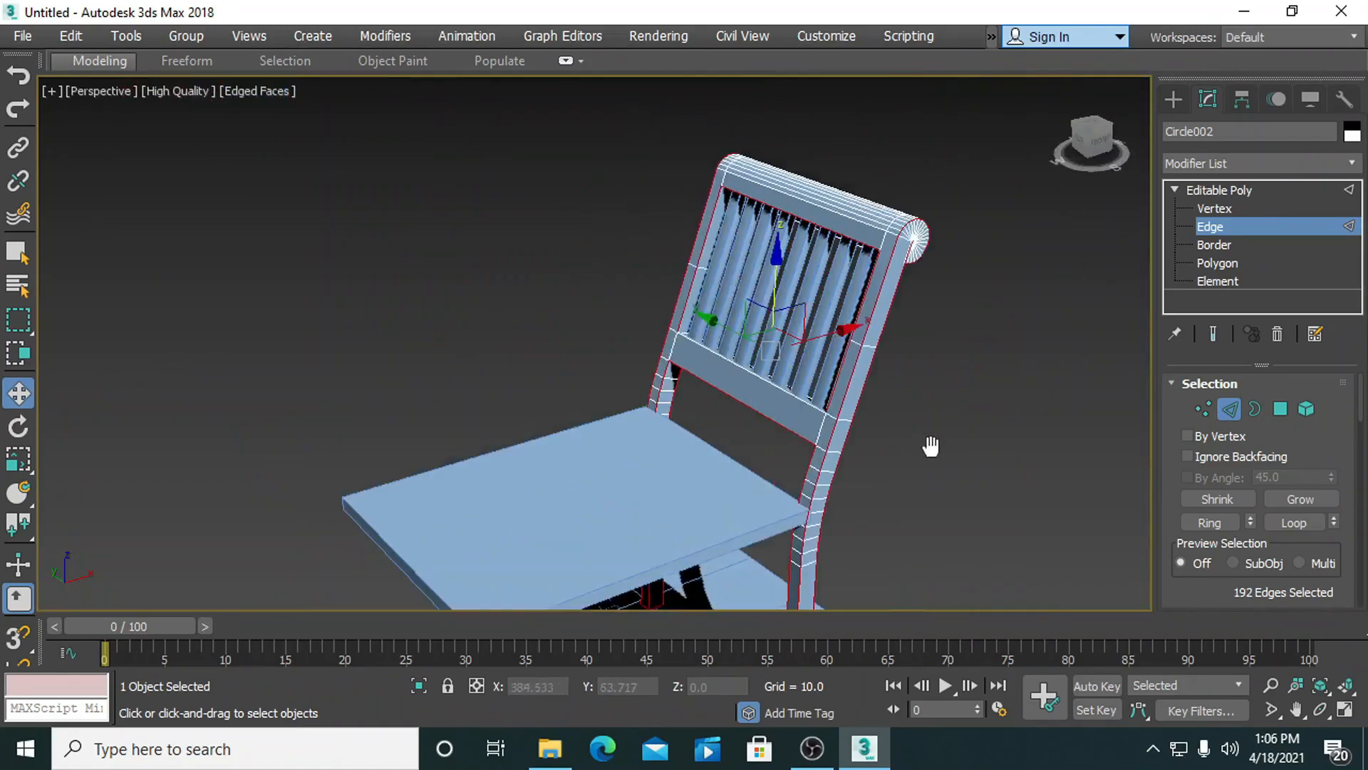
Add the remaining upper edges of the lower backrest rail, front and rear, to the selection.
scroll(777, 386, up, 3)
ctrl+click(577, 245)
ctrl+click(560, 223)
alt+middle_drag(785, 387, 535, 326)
ctrl+click(841, 377)
scroll(852, 391, down, 4)
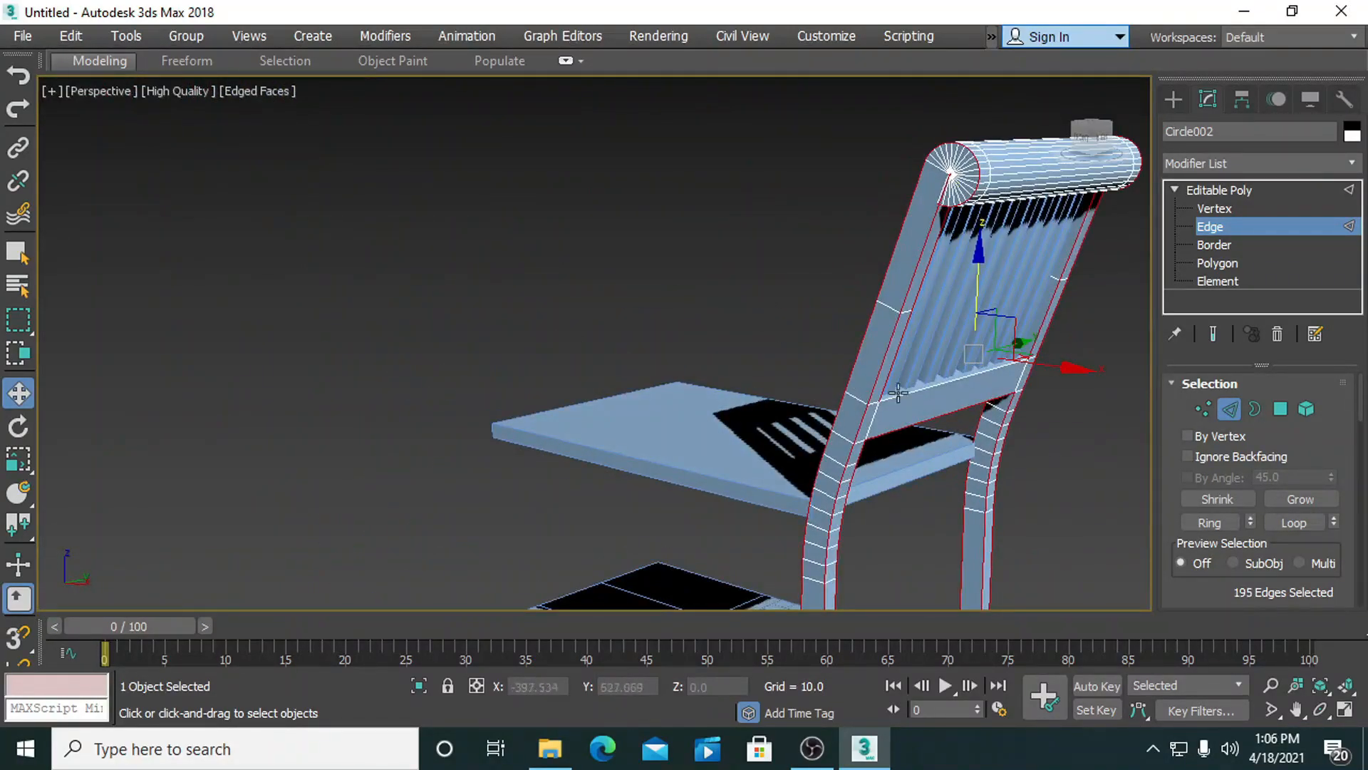
scroll(939, 417, down, 3)
mouse_move(924, 418)
alt+middle_down()
mouse_move(699, 232)
mouse_move(712, 250)
mouse_move(704, 351)
mouse_move(932, 412)
alt+middle_up()
scroll(754, 345, up, 3)
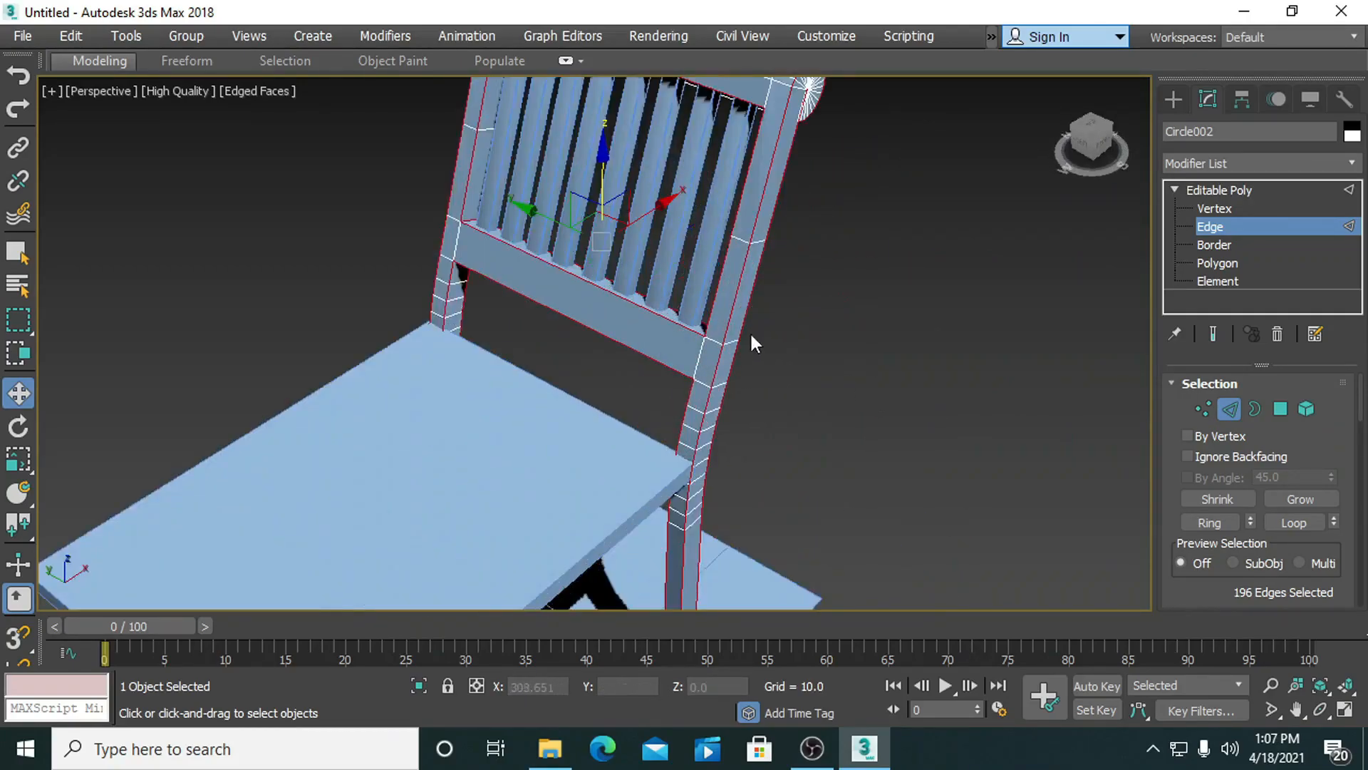
Chamfer the selected post and rail edges of the side frame with an amount of 0.3 and 2 segments.
right_click(724, 279)
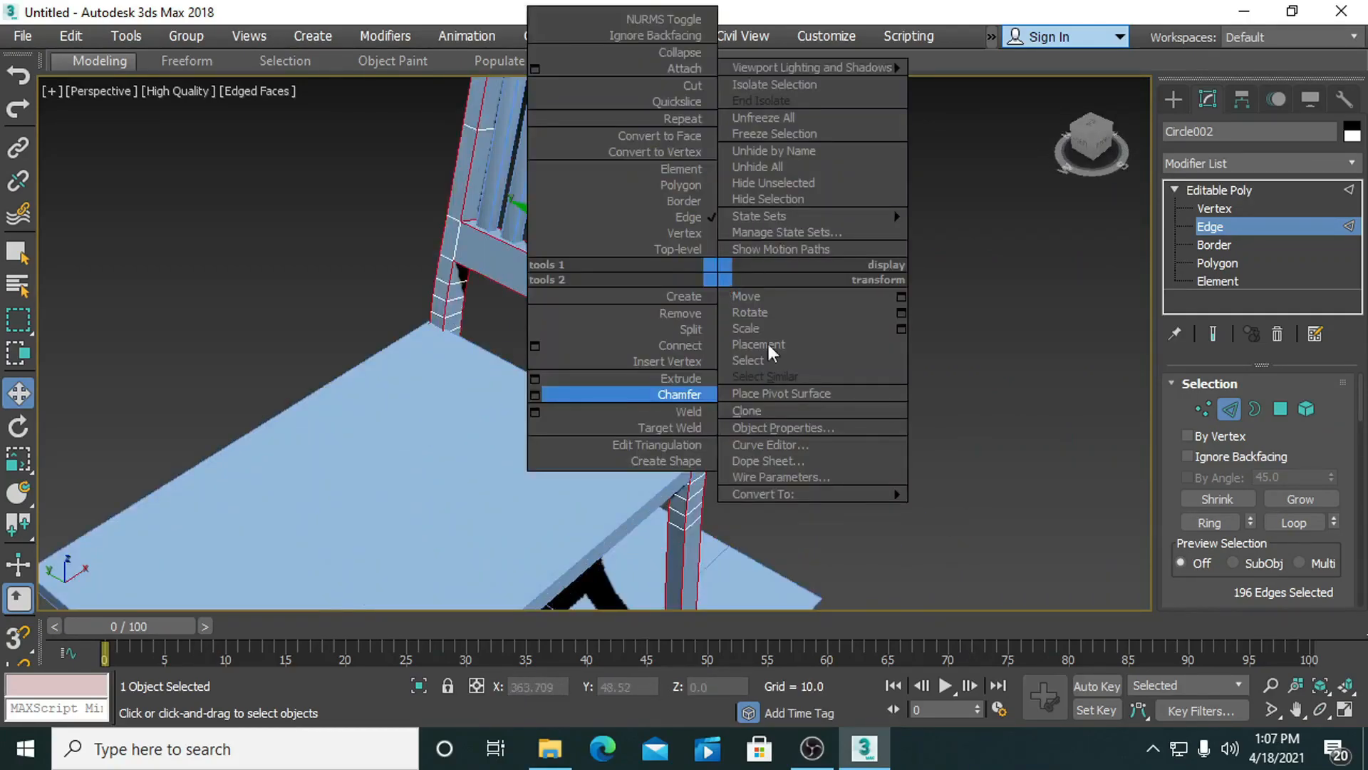
click(534, 394)
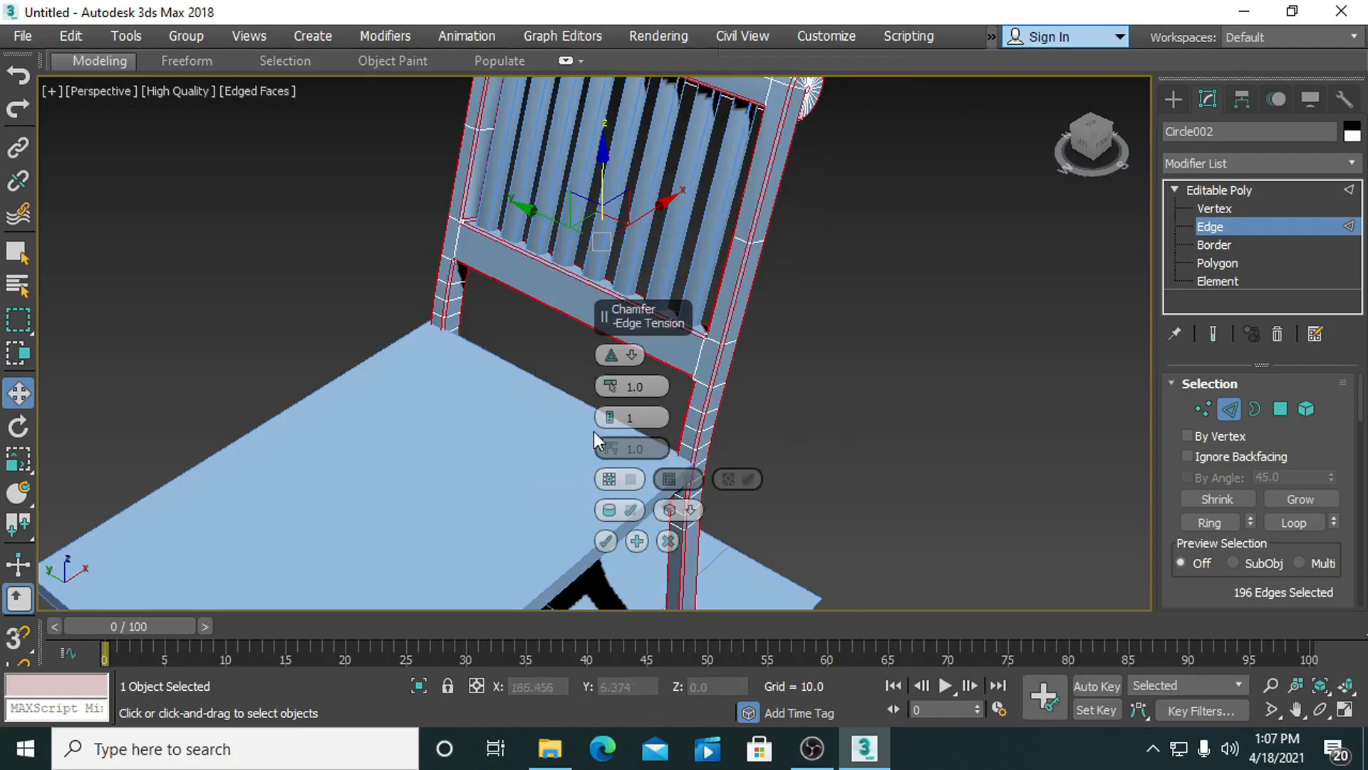
double_click(640, 380)
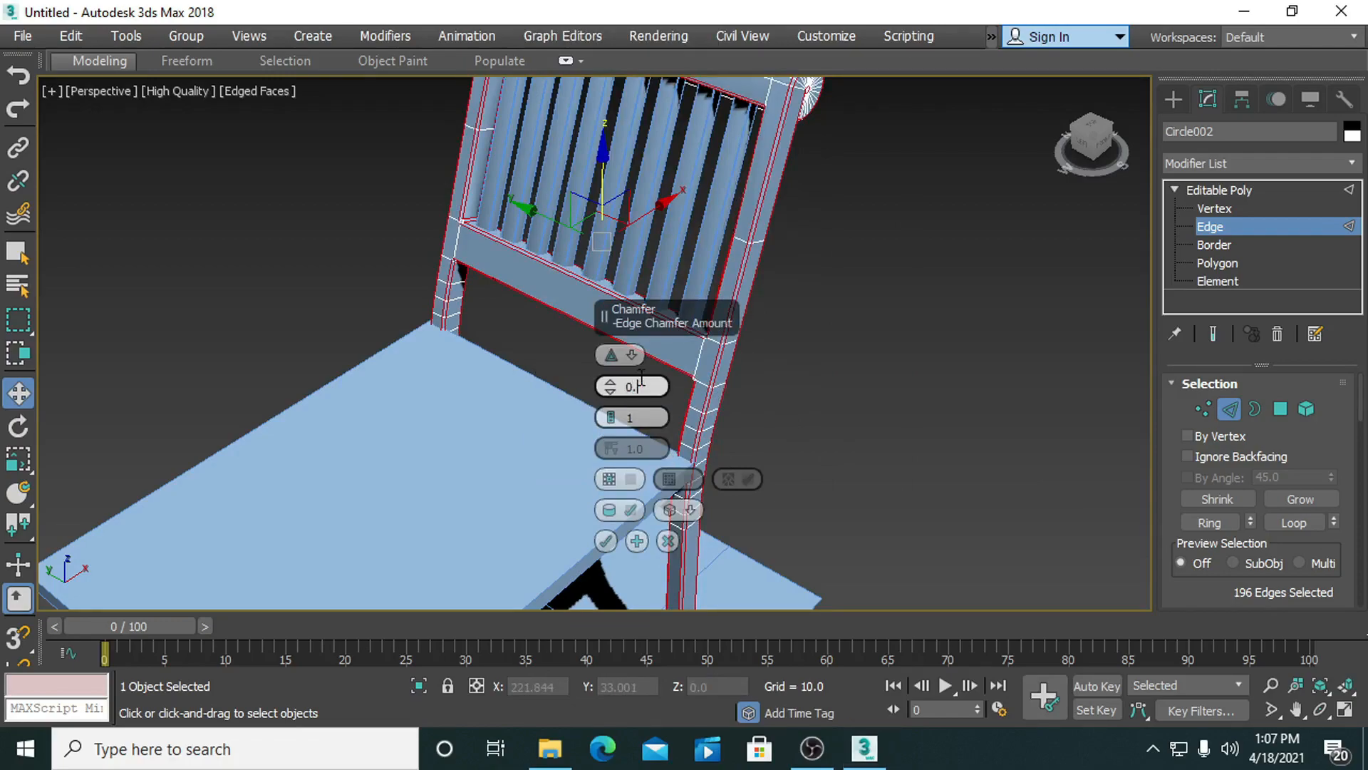
key(Return)
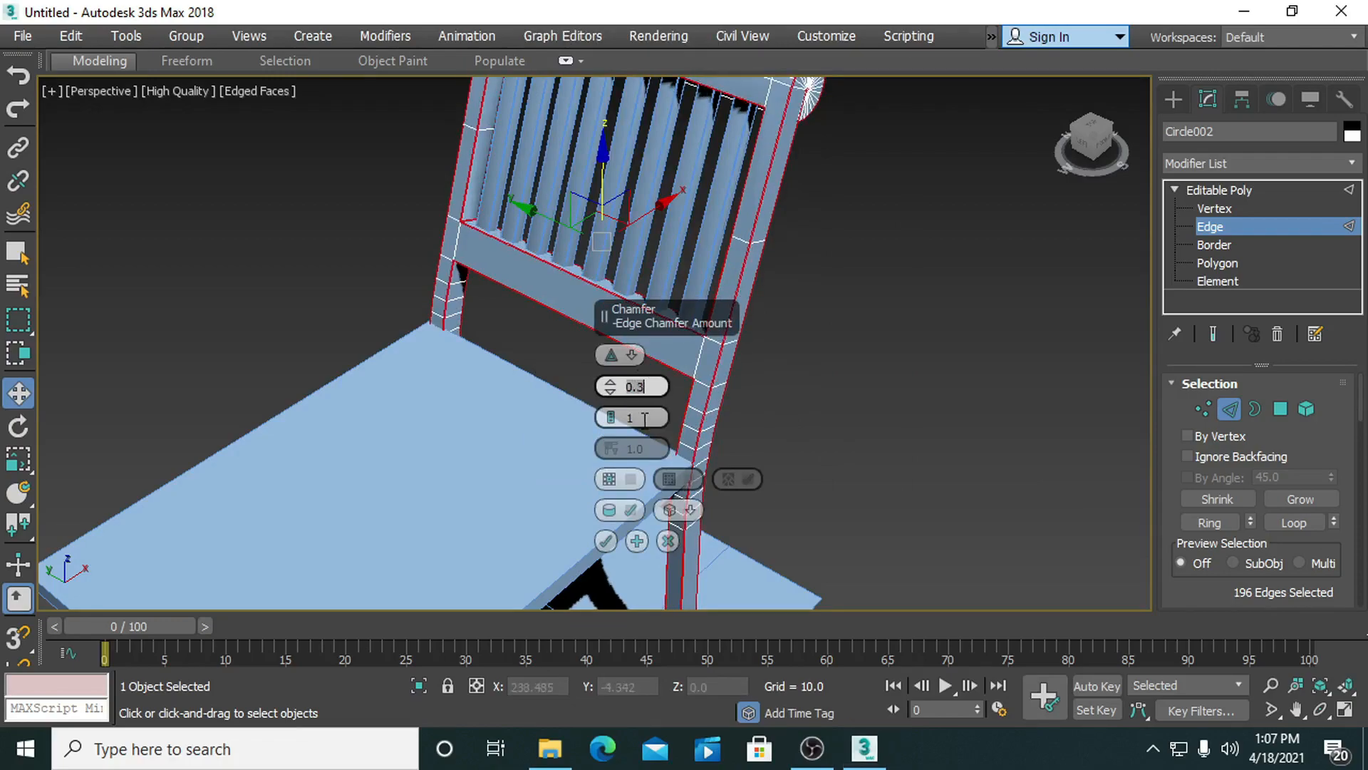
click(611, 413)
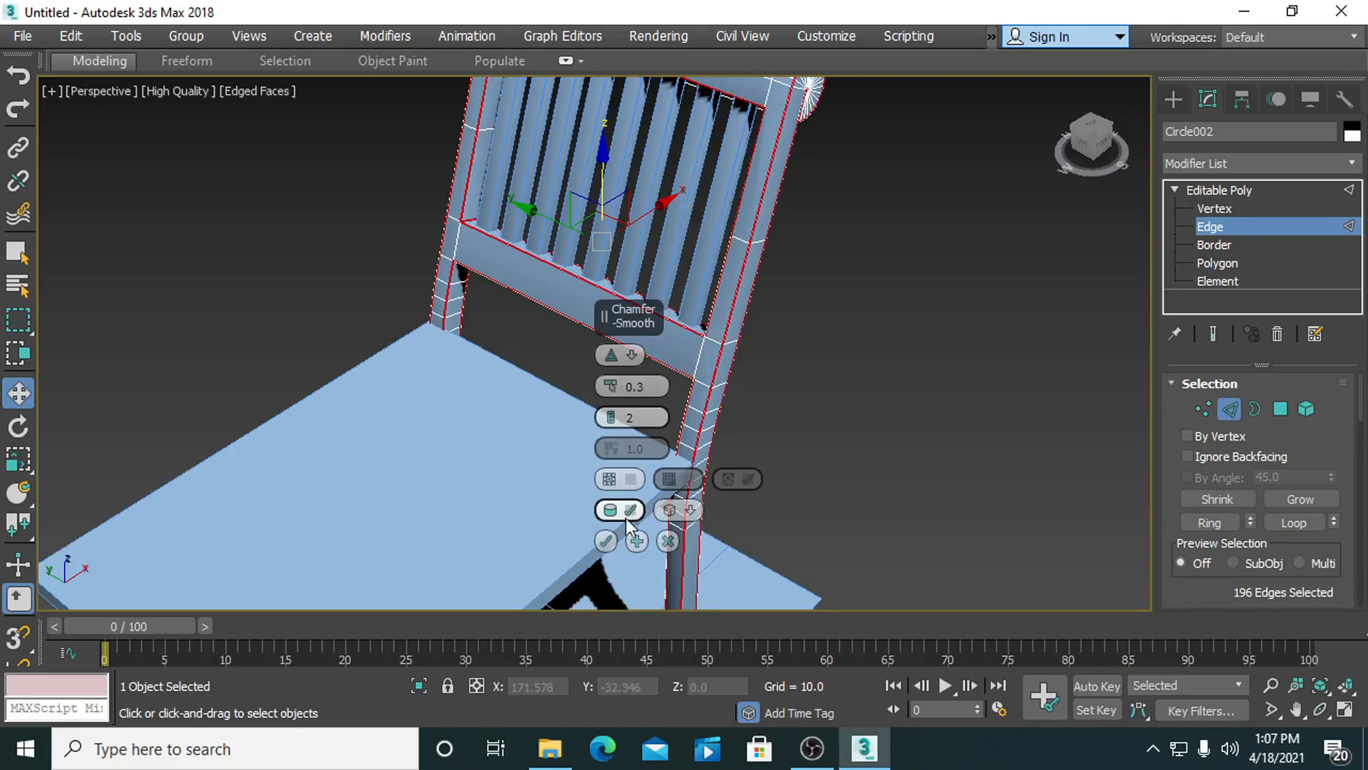
click(607, 541)
click(853, 460)
Leave edge editing, select the whole slatted side frame and mirror it across the X axis as a copy.
scroll(856, 459, down, 4)
alt+middle_drag(835, 459, 664, 323)
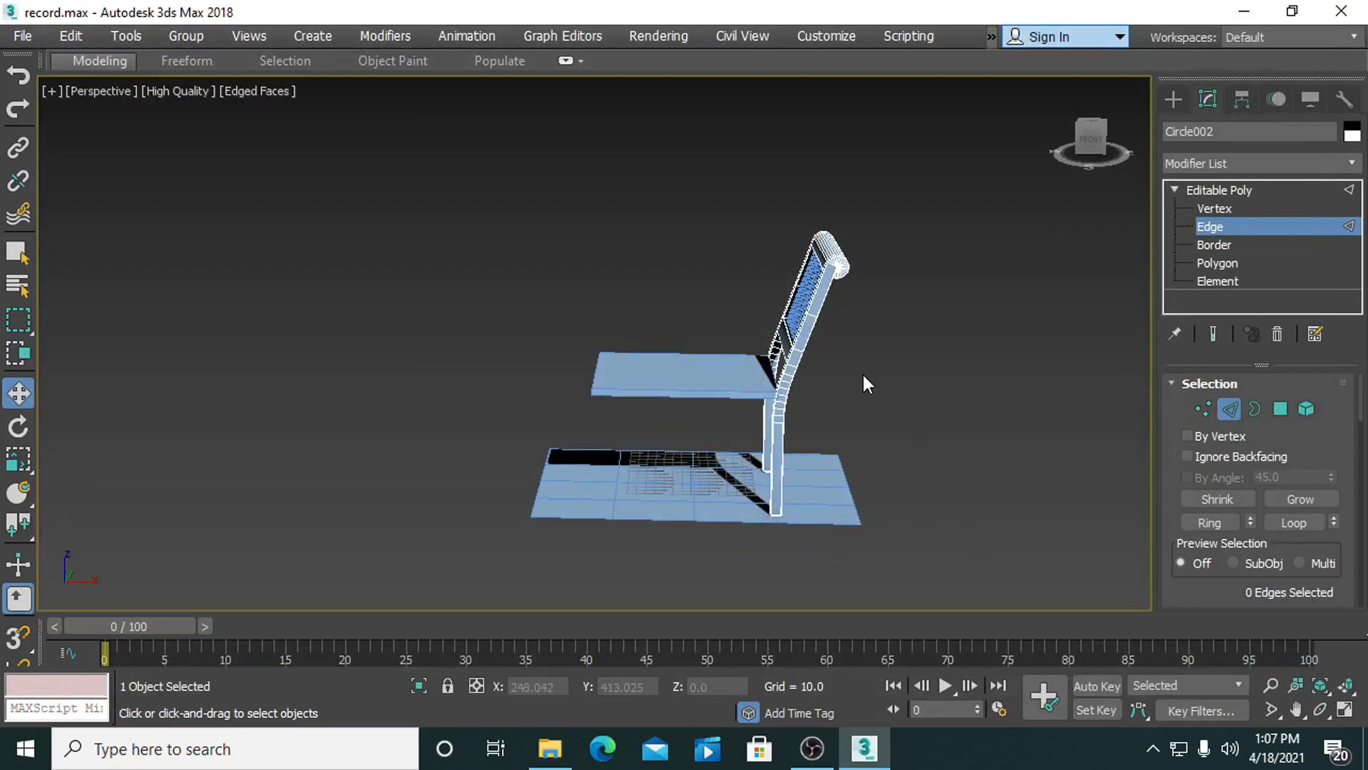
scroll(862, 372, down, 3)
alt+middle_drag(862, 372, 874, 325)
scroll(831, 342, up, 5)
key(2)
click(931, 352)
drag(728, 349, 727, 349)
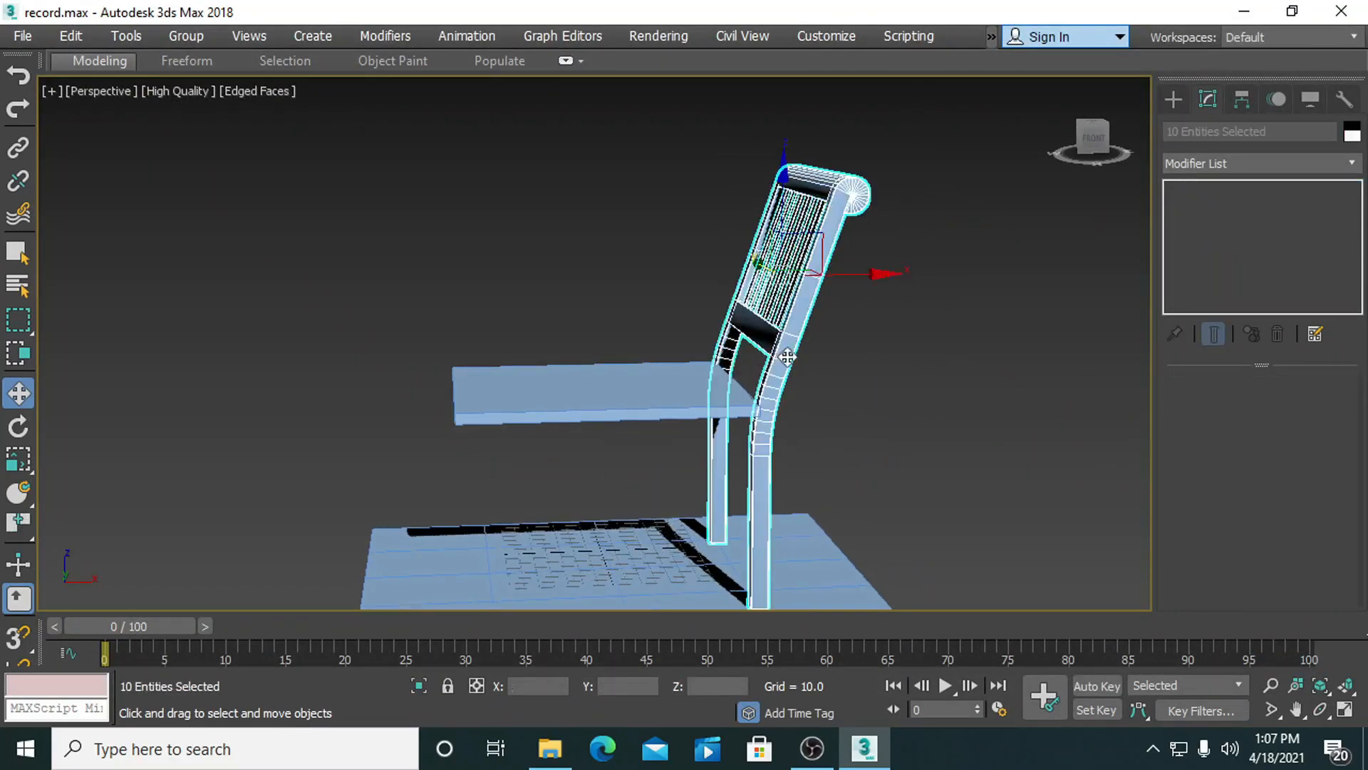
alt+middle_drag(801, 369, 796, 376)
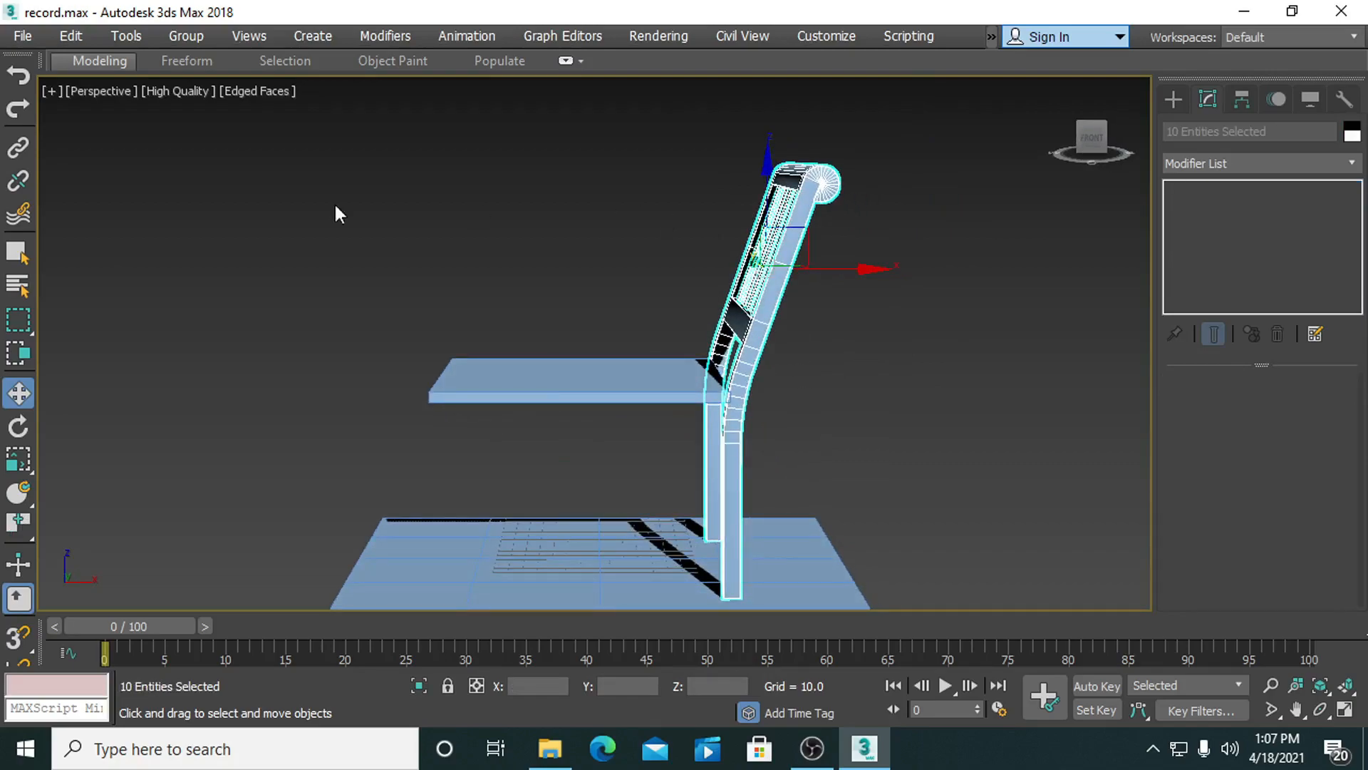
scroll(20, 492, down, 5)
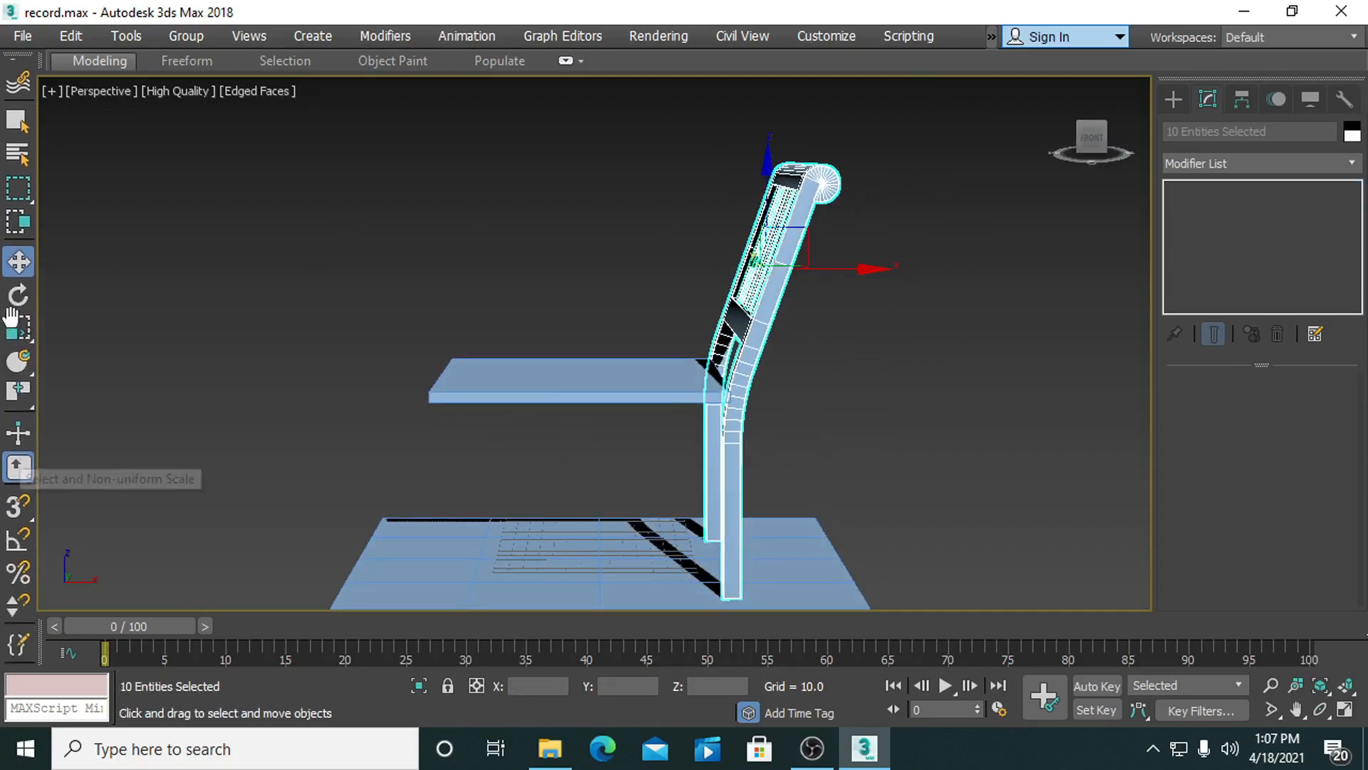
click(18, 511)
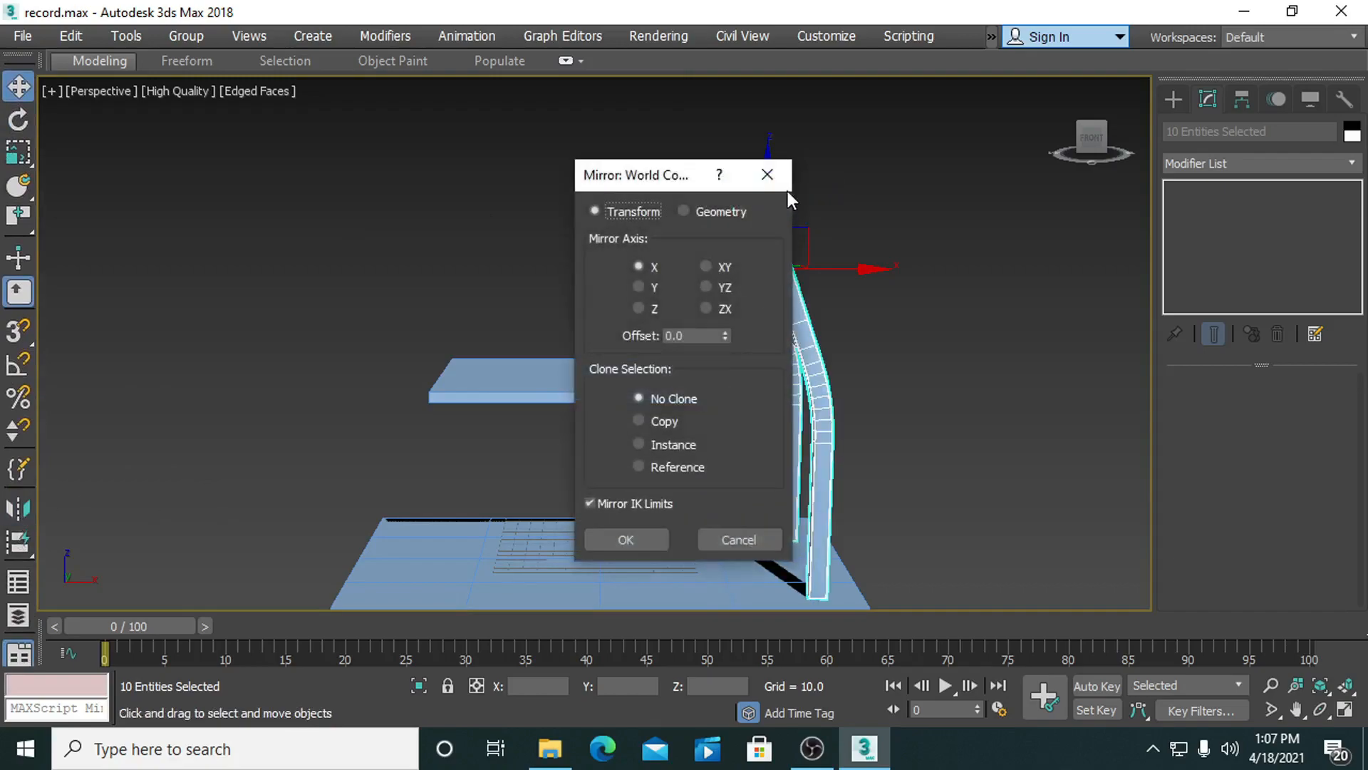
click(637, 420)
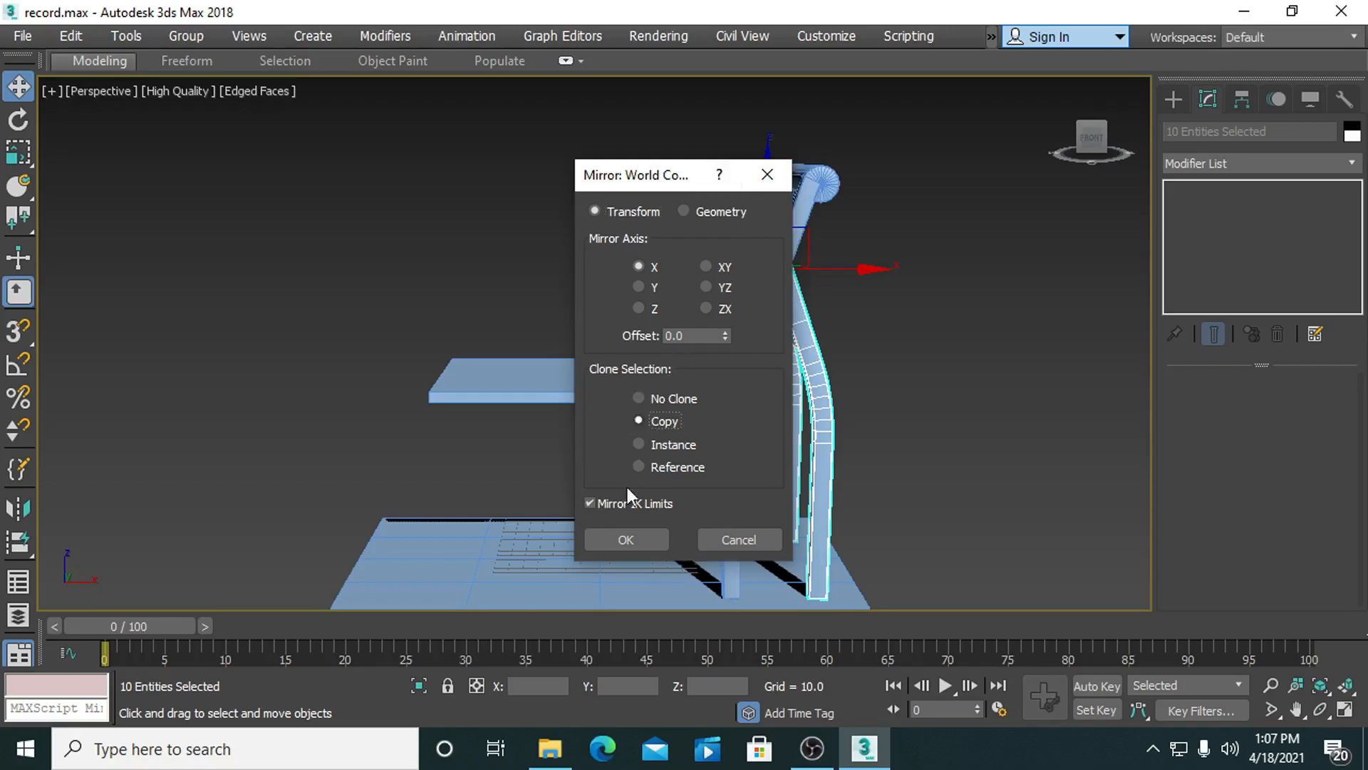
click(627, 539)
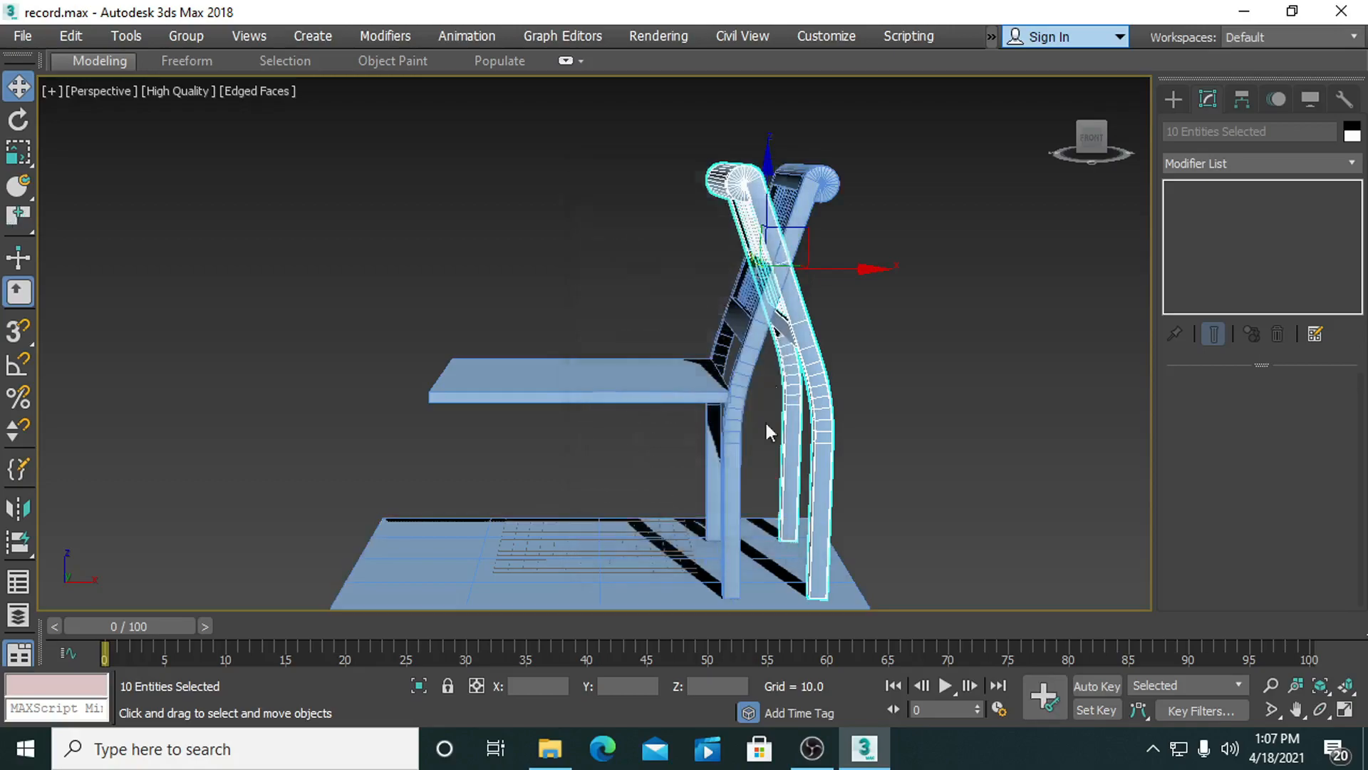
Move the mirrored side frame along X to the opposite end of the seat and nudge it against the seat's edge.
drag(856, 272, 493, 291)
click(568, 285)
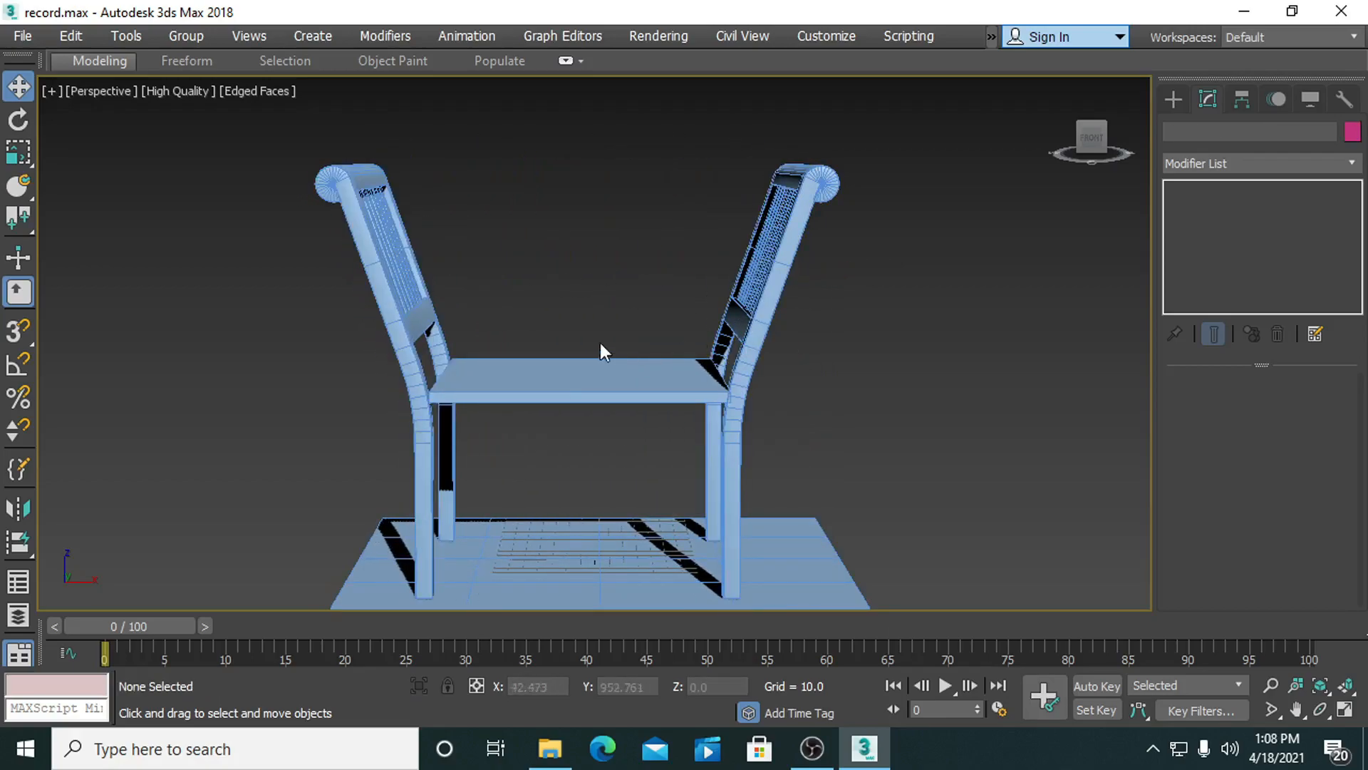
alt+middle_drag(610, 315, 650, 314)
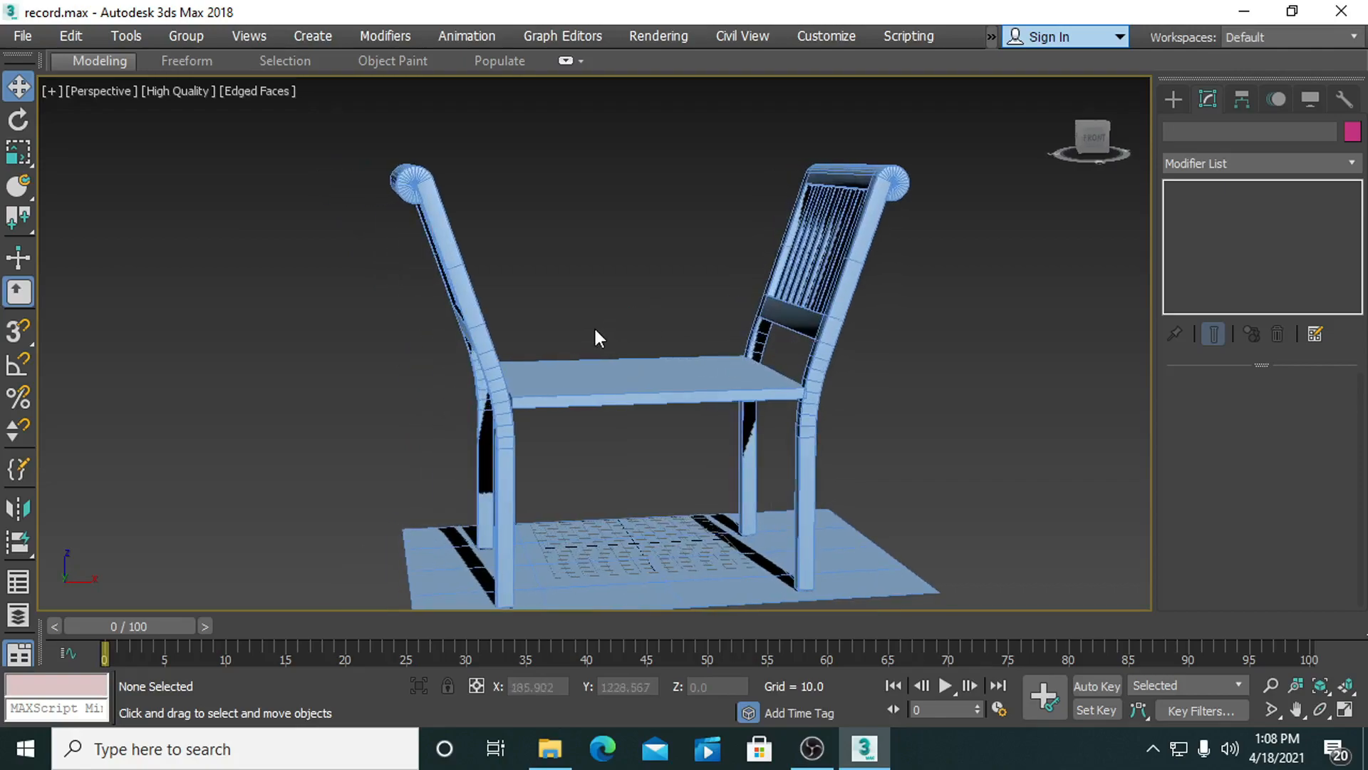
scroll(480, 331, up, 4)
middle_drag(481, 330, 468, 325)
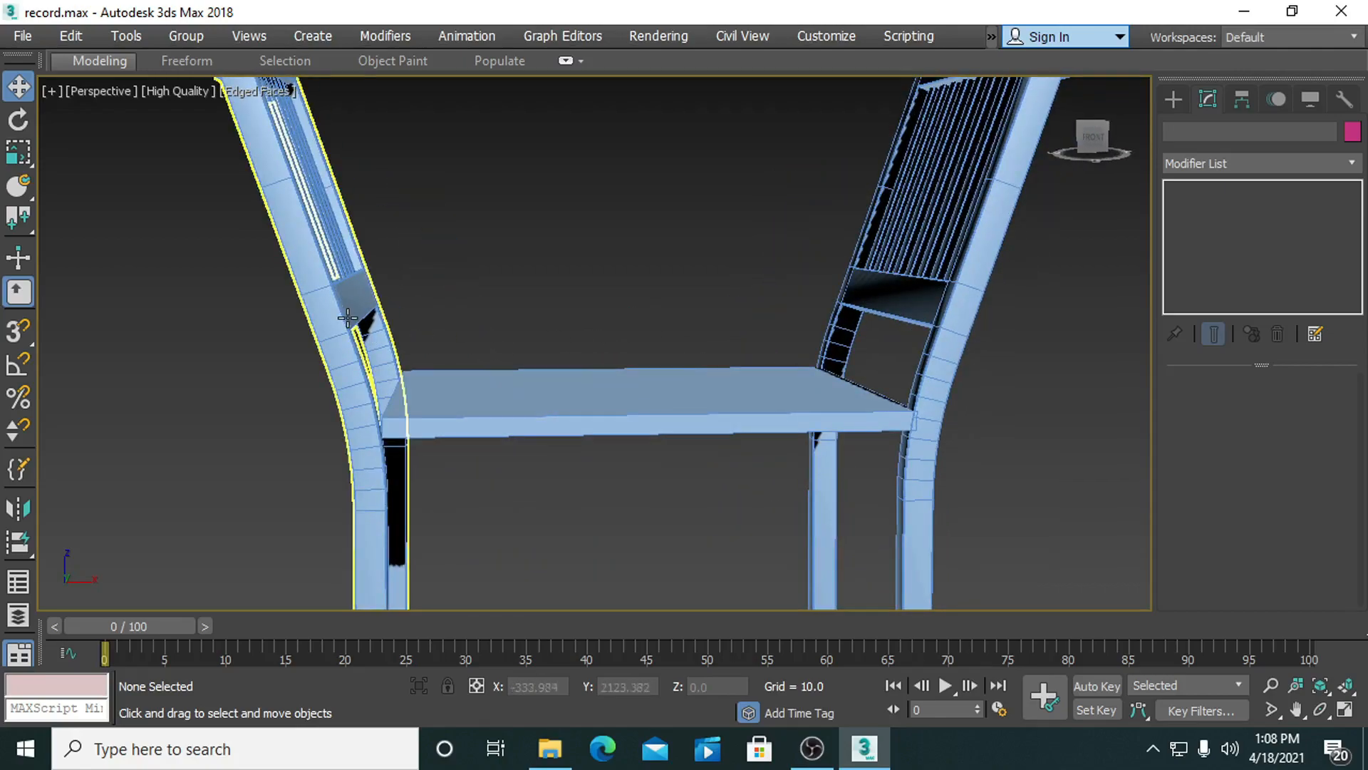
click(374, 329)
drag(401, 217, 402, 218)
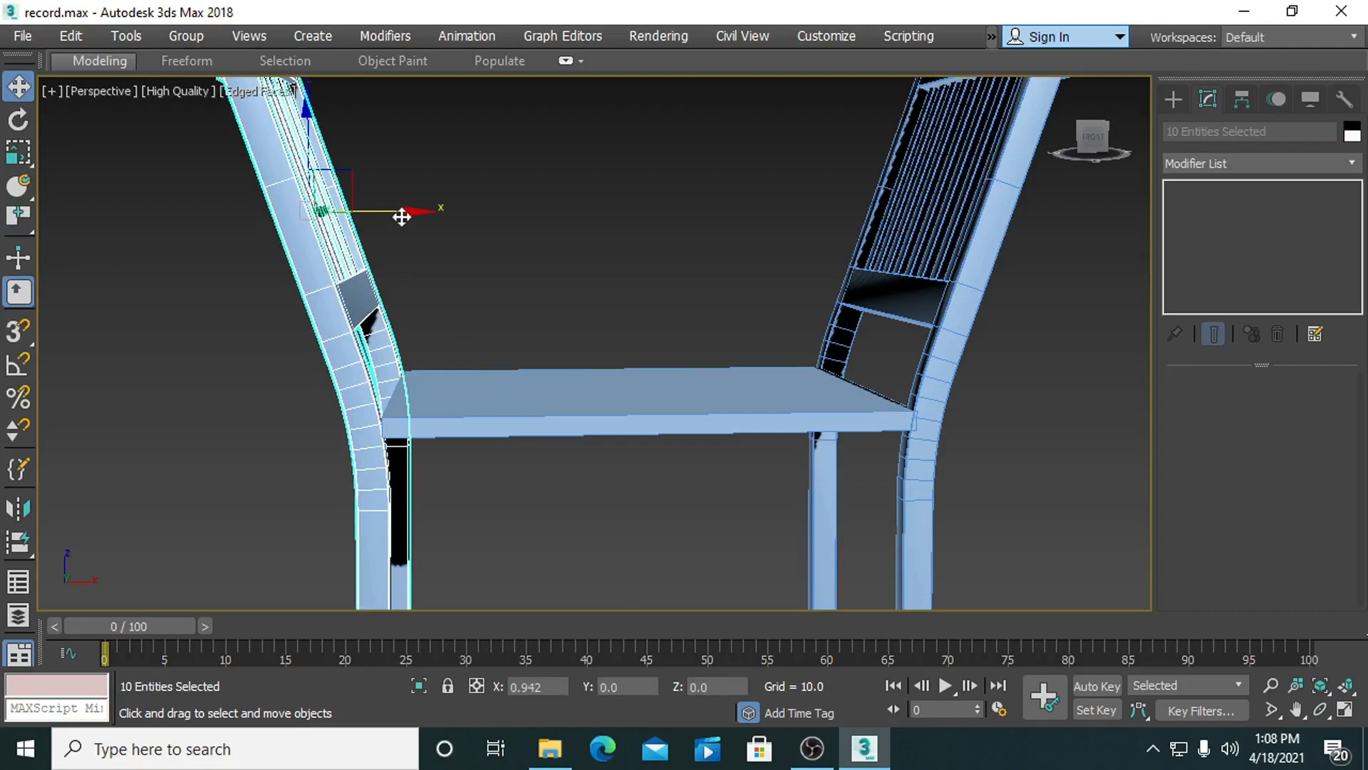
click(499, 243)
In the Front view, draw a four-point line up from one side post, across above the seat and down to the opposite post.
scroll(550, 265, down, 5)
alt+middle_drag(605, 367, 530, 431)
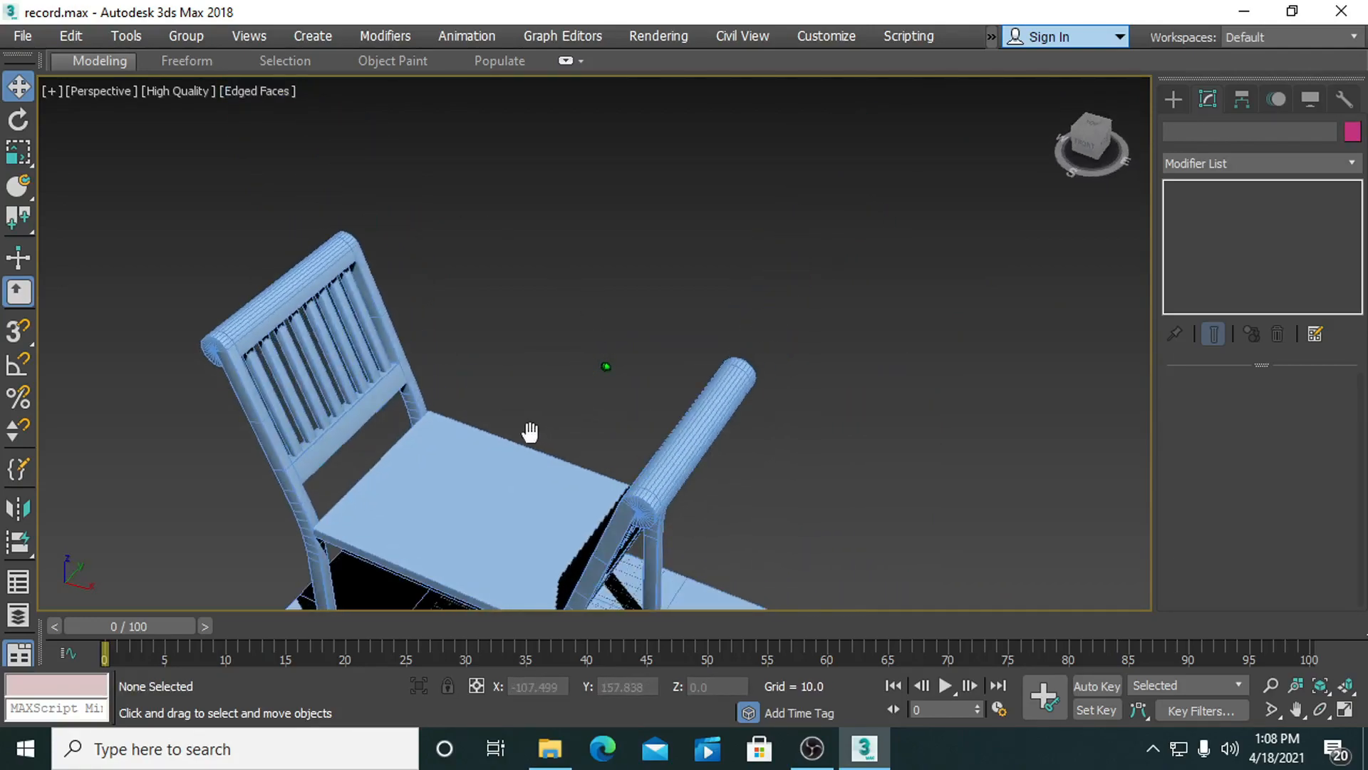
middle_drag(655, 305, 864, 147)
scroll(728, 224, down, 3)
key(alt+w)
key(alt+w)
middle_drag(740, 270, 705, 348)
scroll(645, 353, down, 2)
middle_drag(568, 348, 623, 397)
right_click(540, 288)
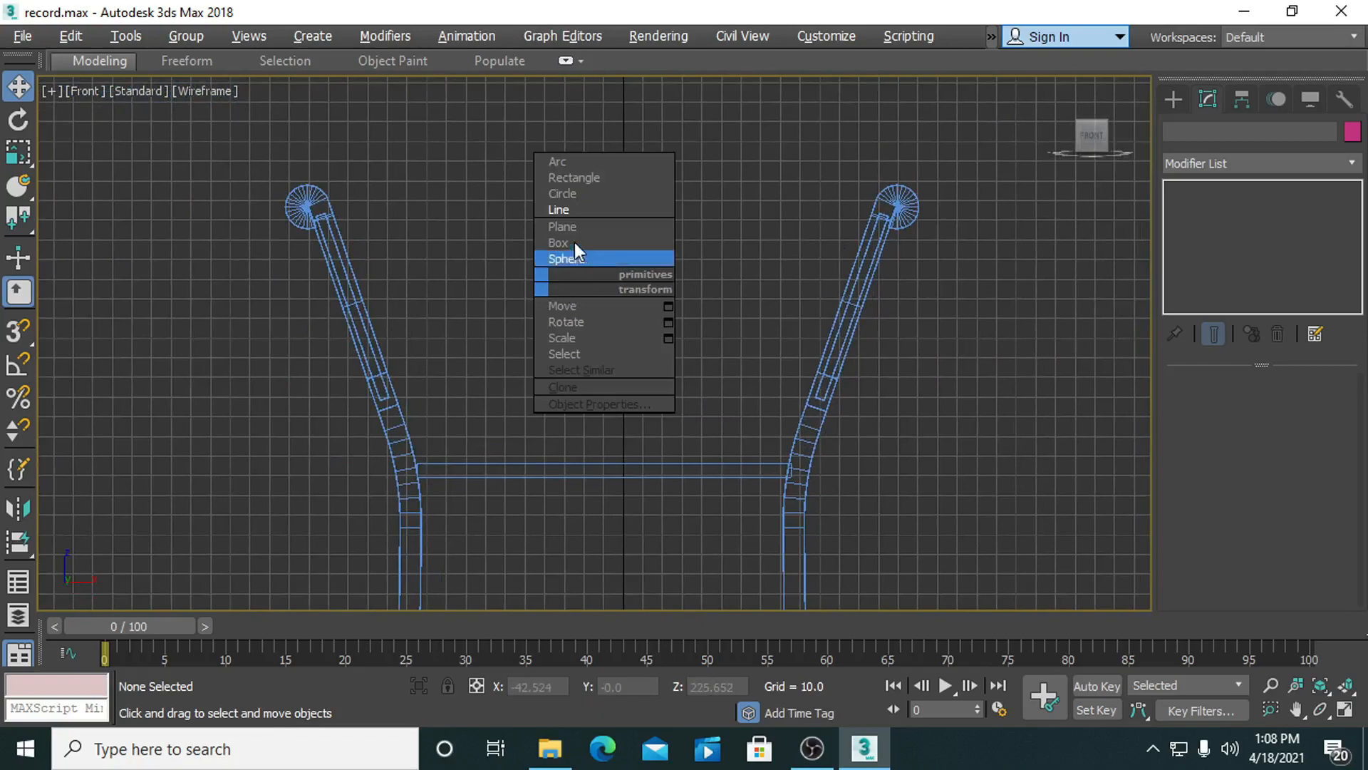
click(572, 213)
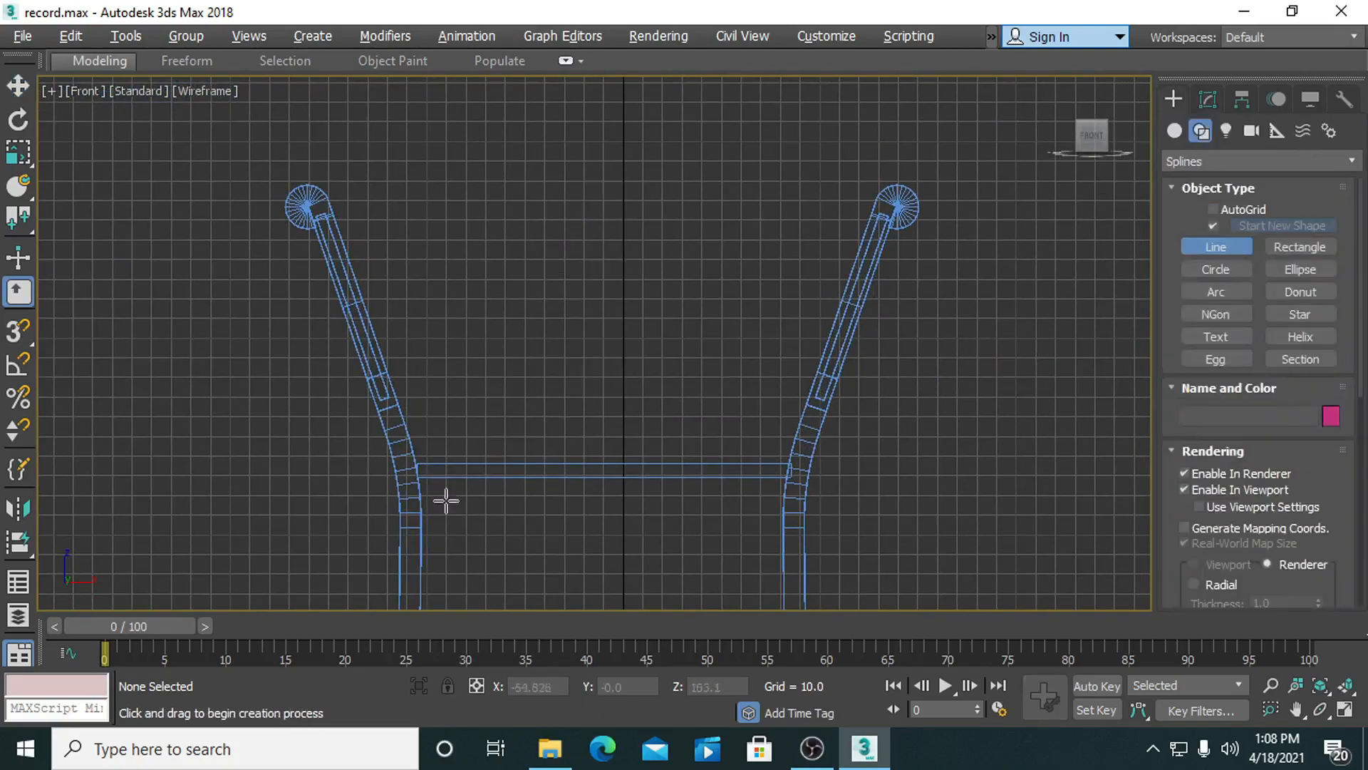
click(410, 522)
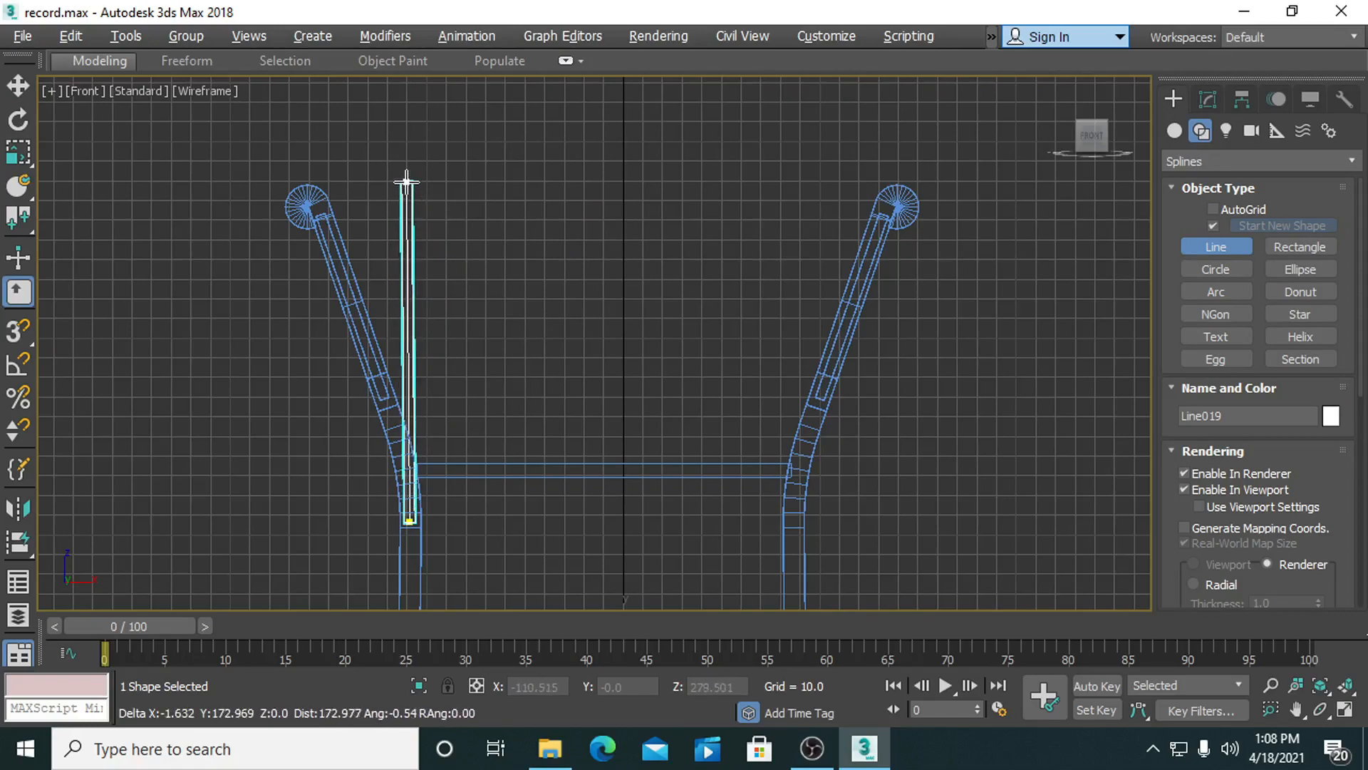
click(407, 181)
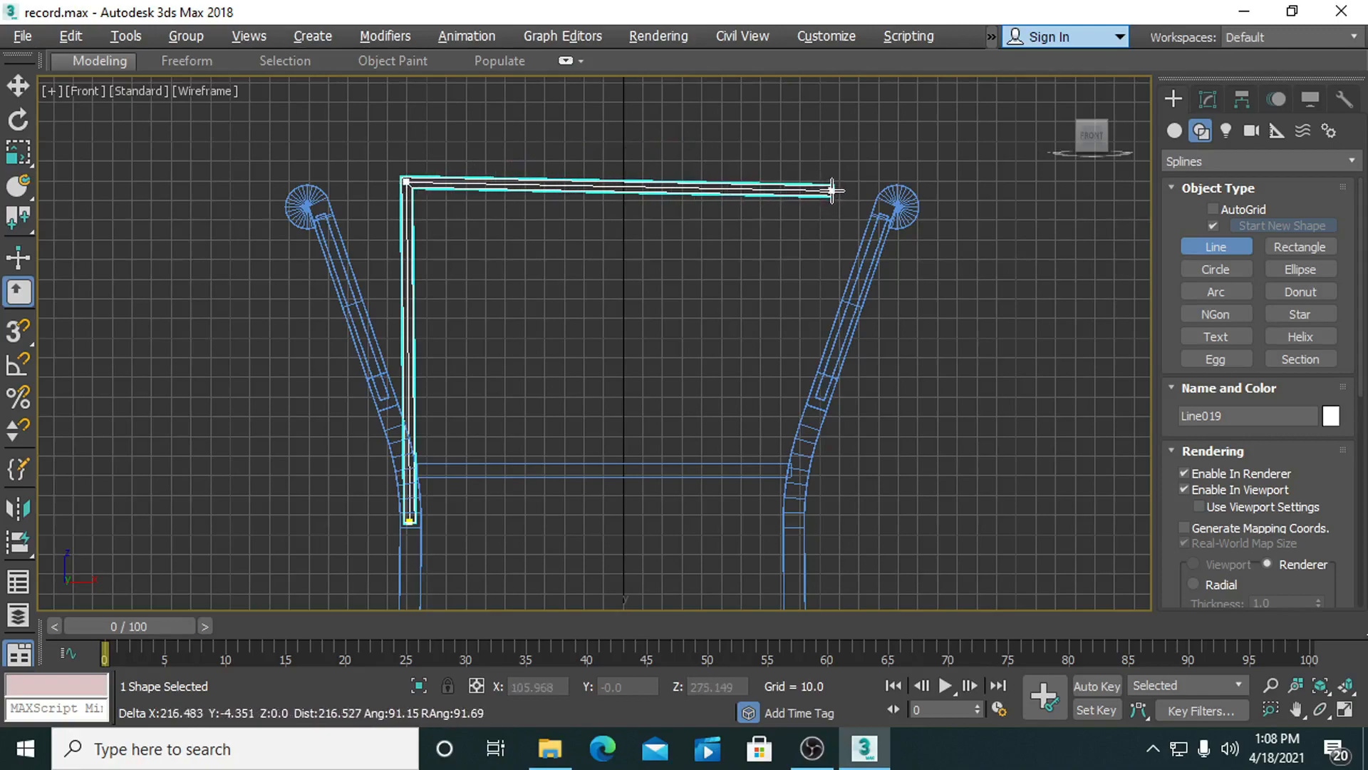
click(832, 190)
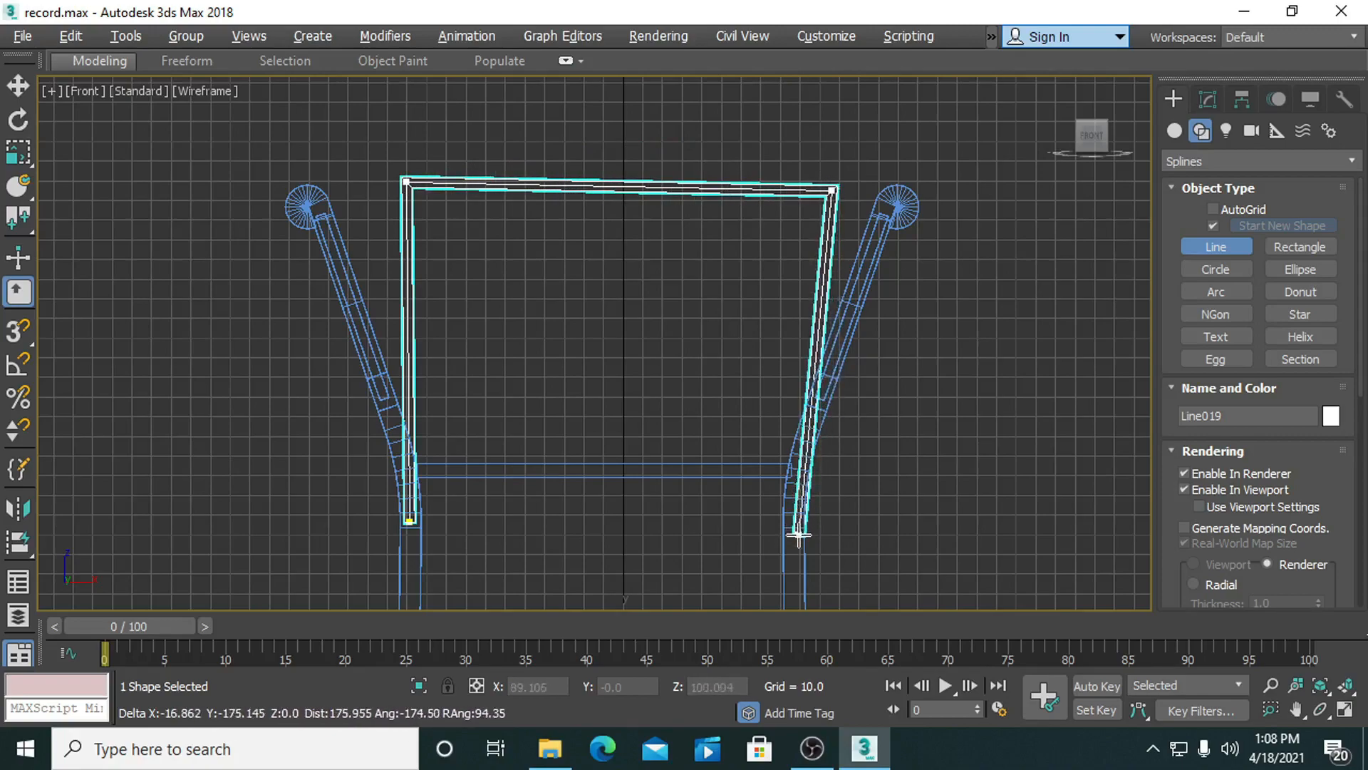
click(799, 536)
right_click(799, 536)
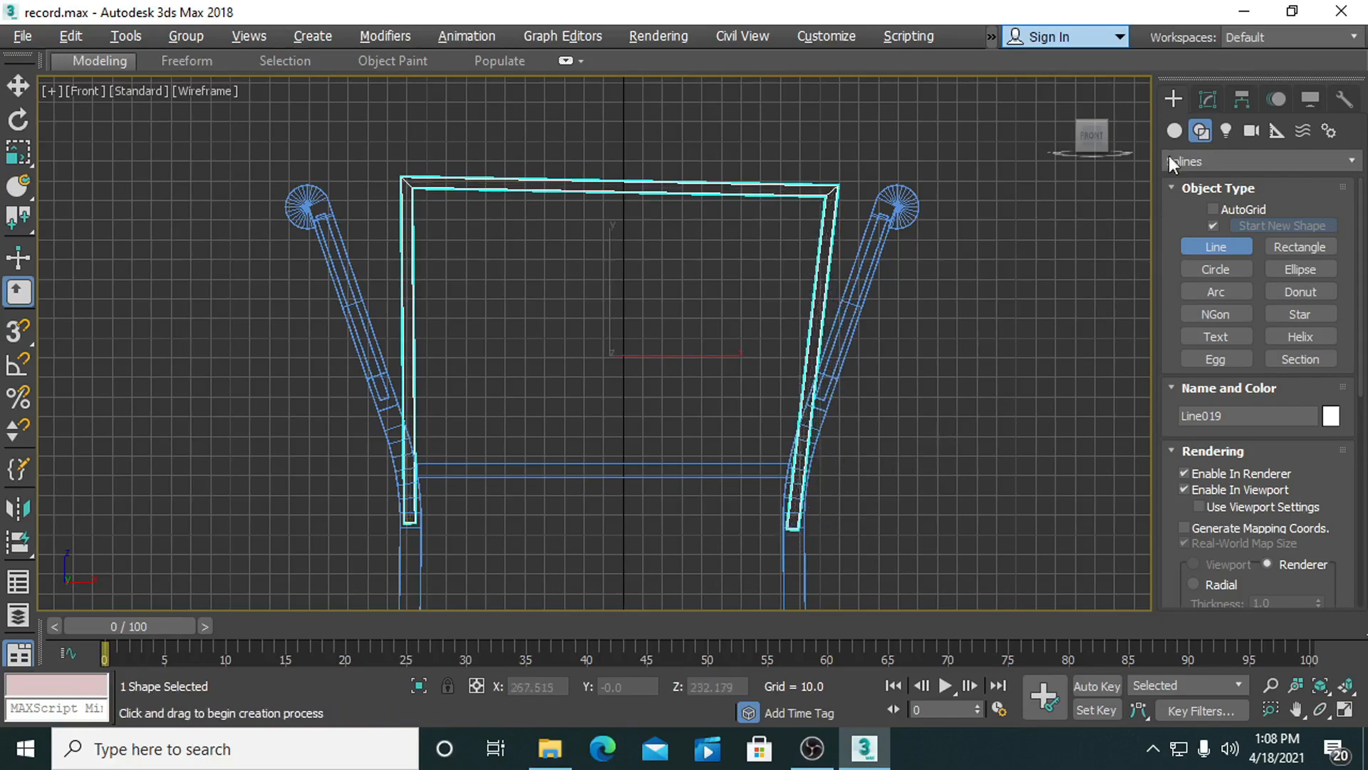
Adjust the line's two upper vertices, moving one inward along X and lowering the other to level the top segment.
click(1206, 98)
click(1175, 190)
click(1201, 208)
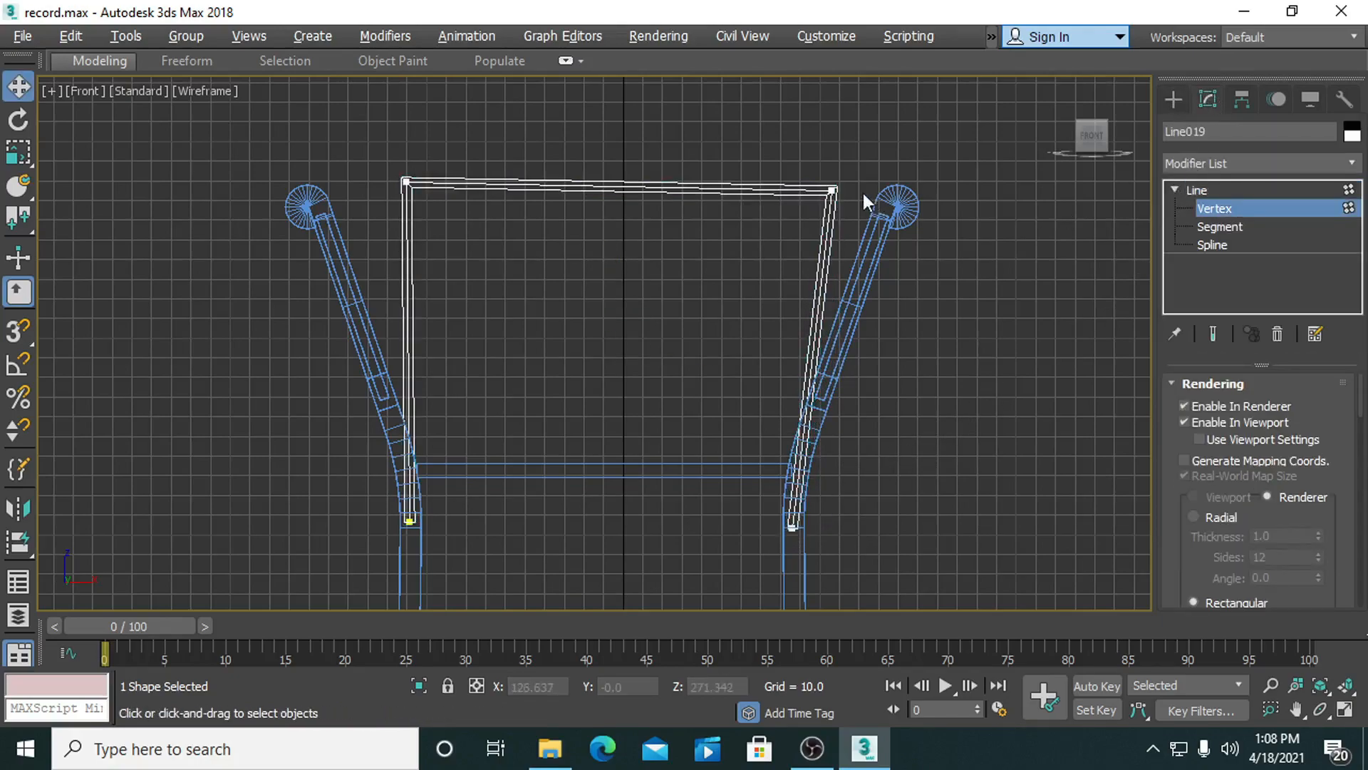
click(829, 196)
drag(918, 192, 892, 191)
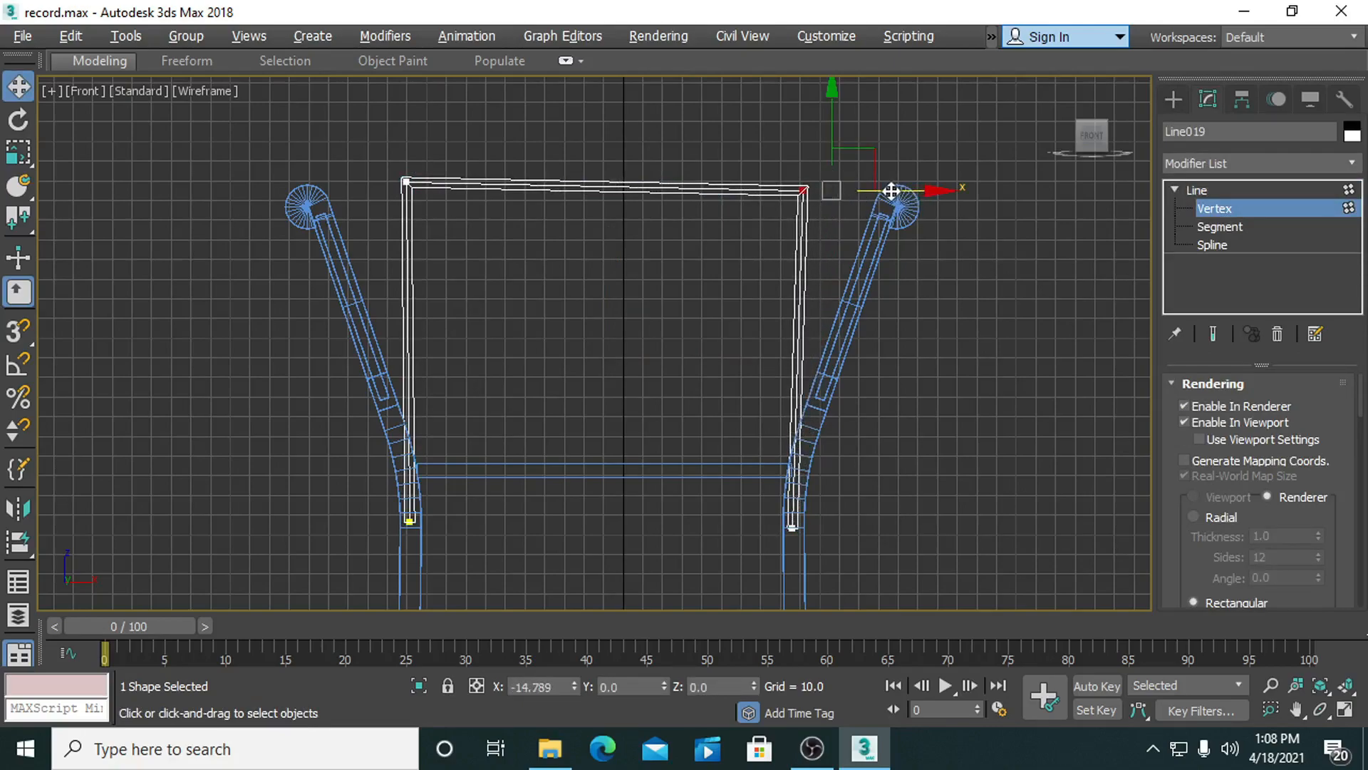
click(405, 182)
drag(409, 101, 412, 108)
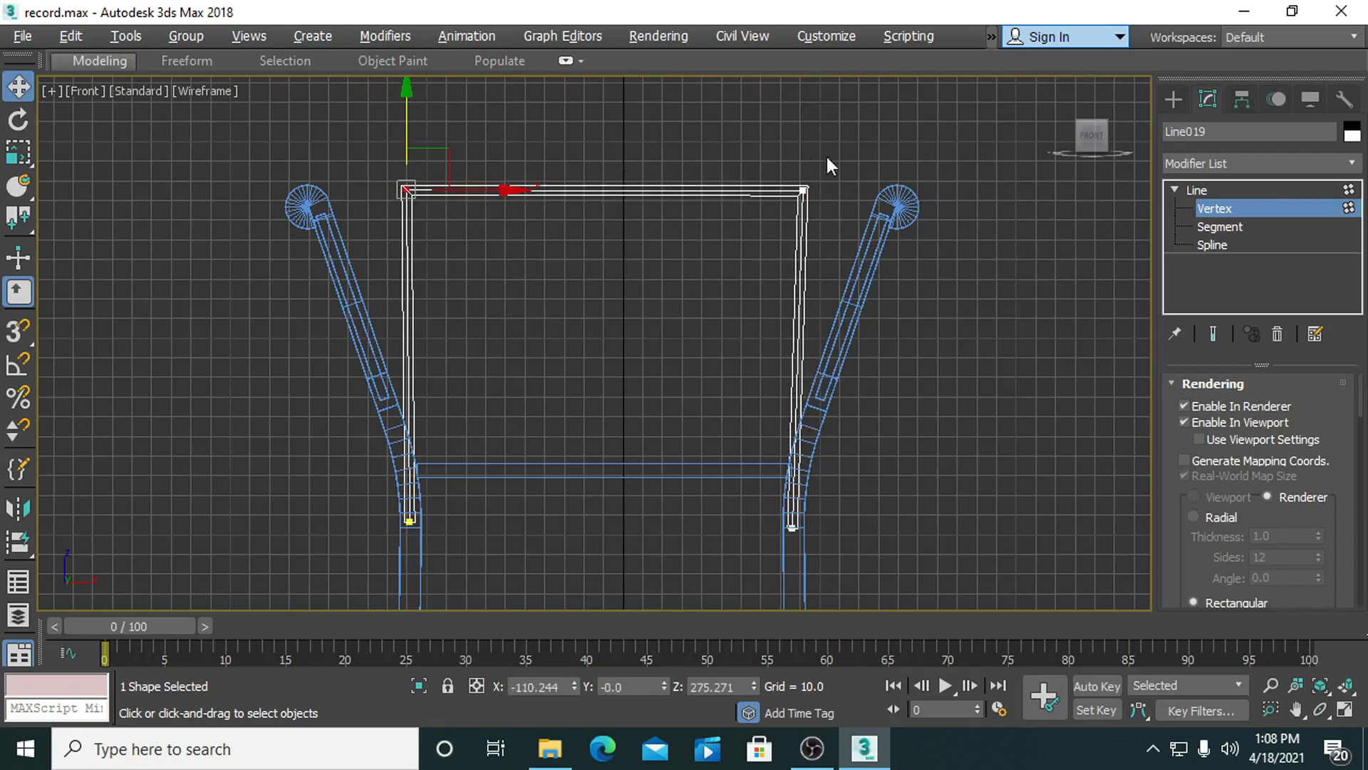
Select both upper vertices of the line and fillet them into rounded corners.
drag(789, 207, 866, 194)
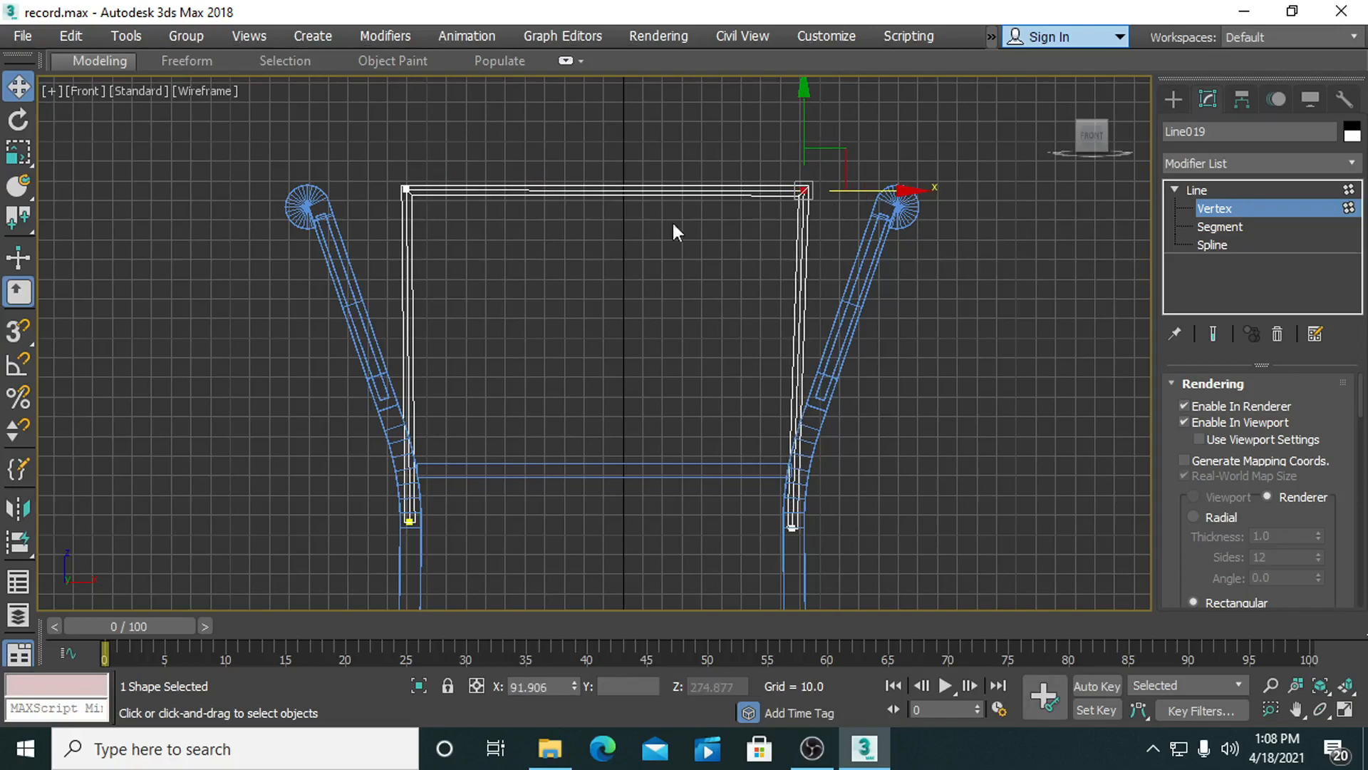
ctrl+drag(459, 170, 363, 221)
drag(1359, 399, 1346, 539)
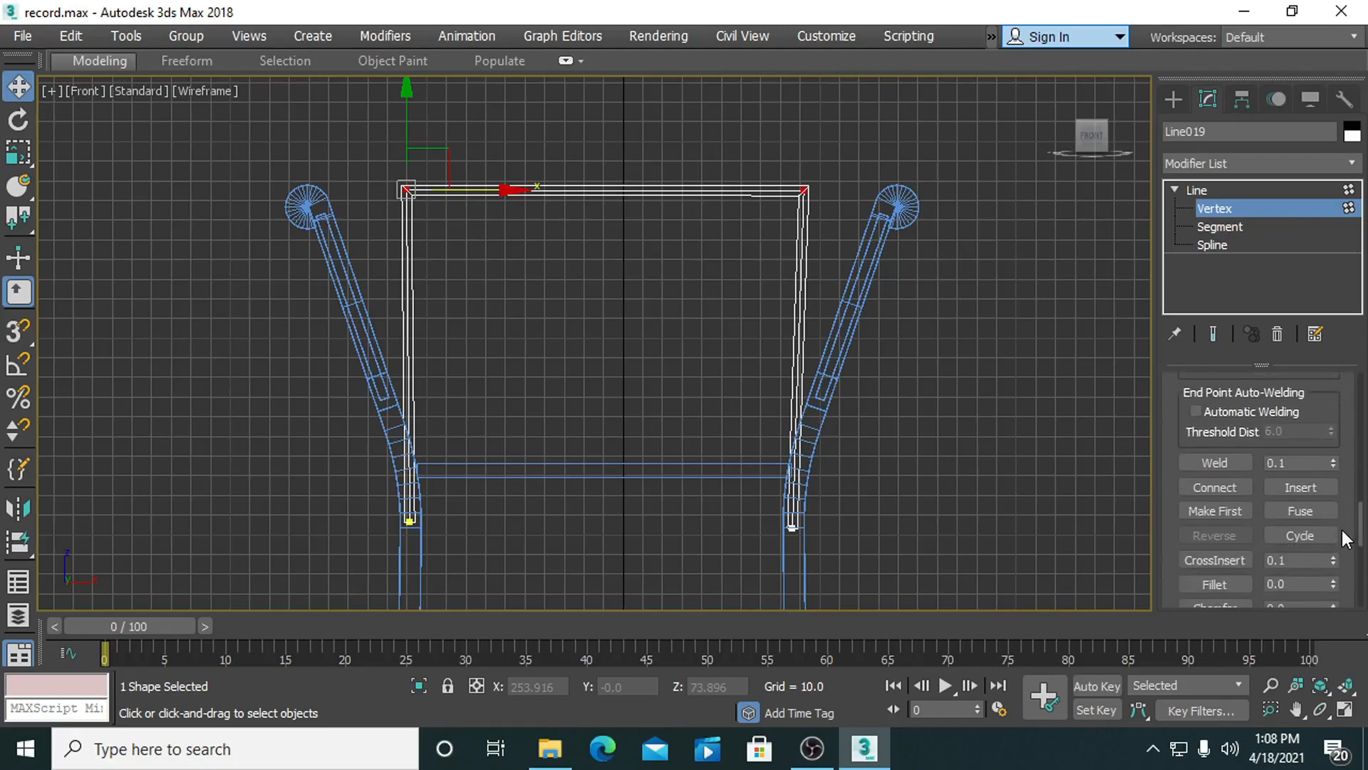
scroll(1333, 542, down, 3)
click(1204, 477)
drag(804, 189, 794, 158)
right_click(984, 378)
Widen the line's rectangular rendering profile to a width of 11.85.
key(alt+w)
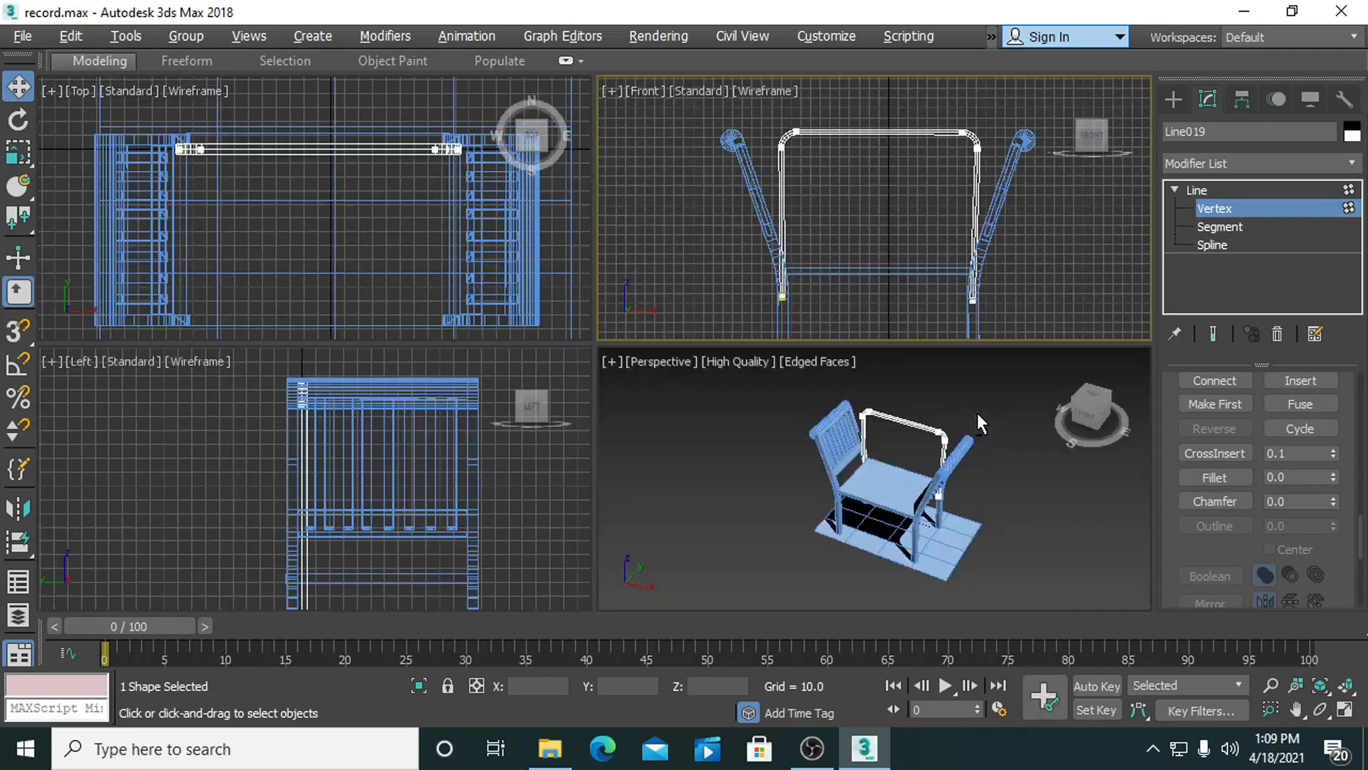
scroll(998, 498, down, 3)
scroll(1020, 502, up, 5)
middle_drag(1019, 502, 927, 499)
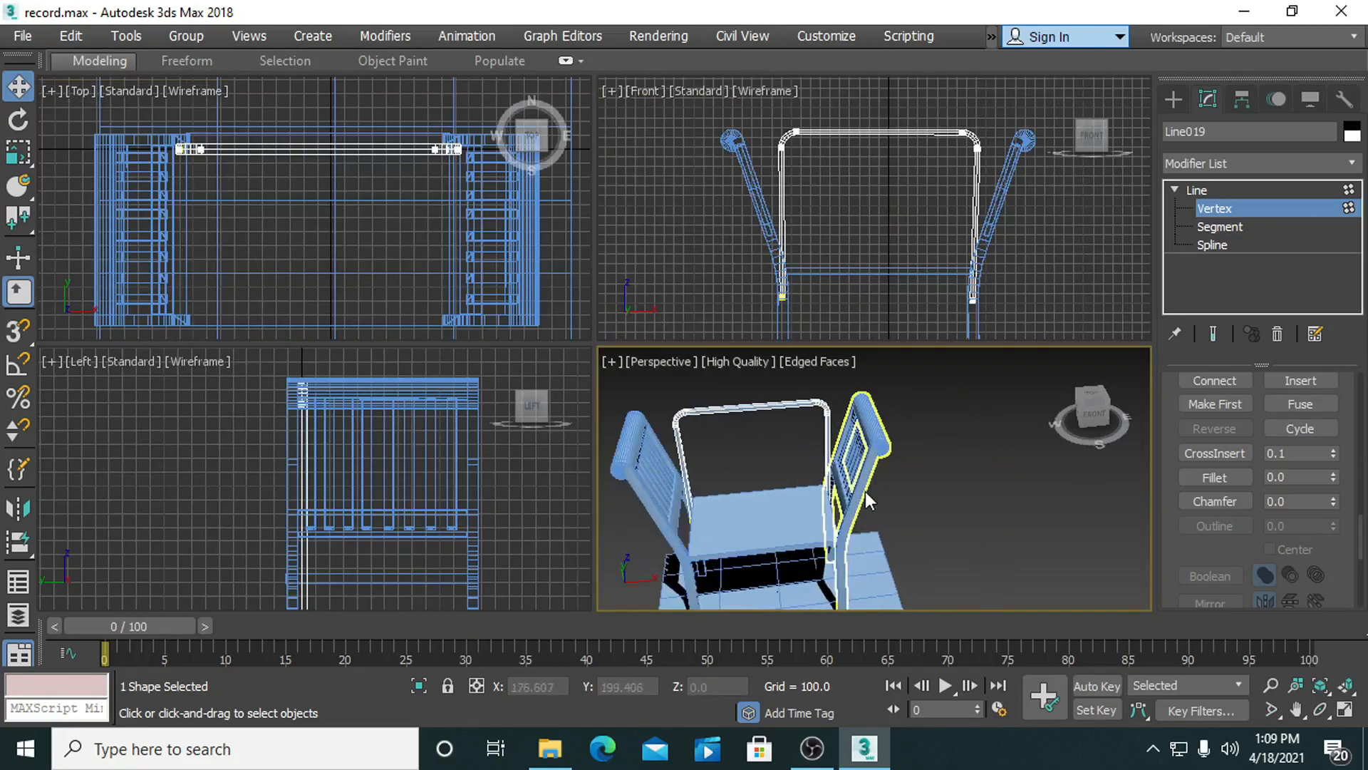
scroll(827, 471, up, 4)
alt+middle_drag(827, 472, 998, 521)
scroll(998, 521, down, 2)
drag(1362, 540, 1361, 406)
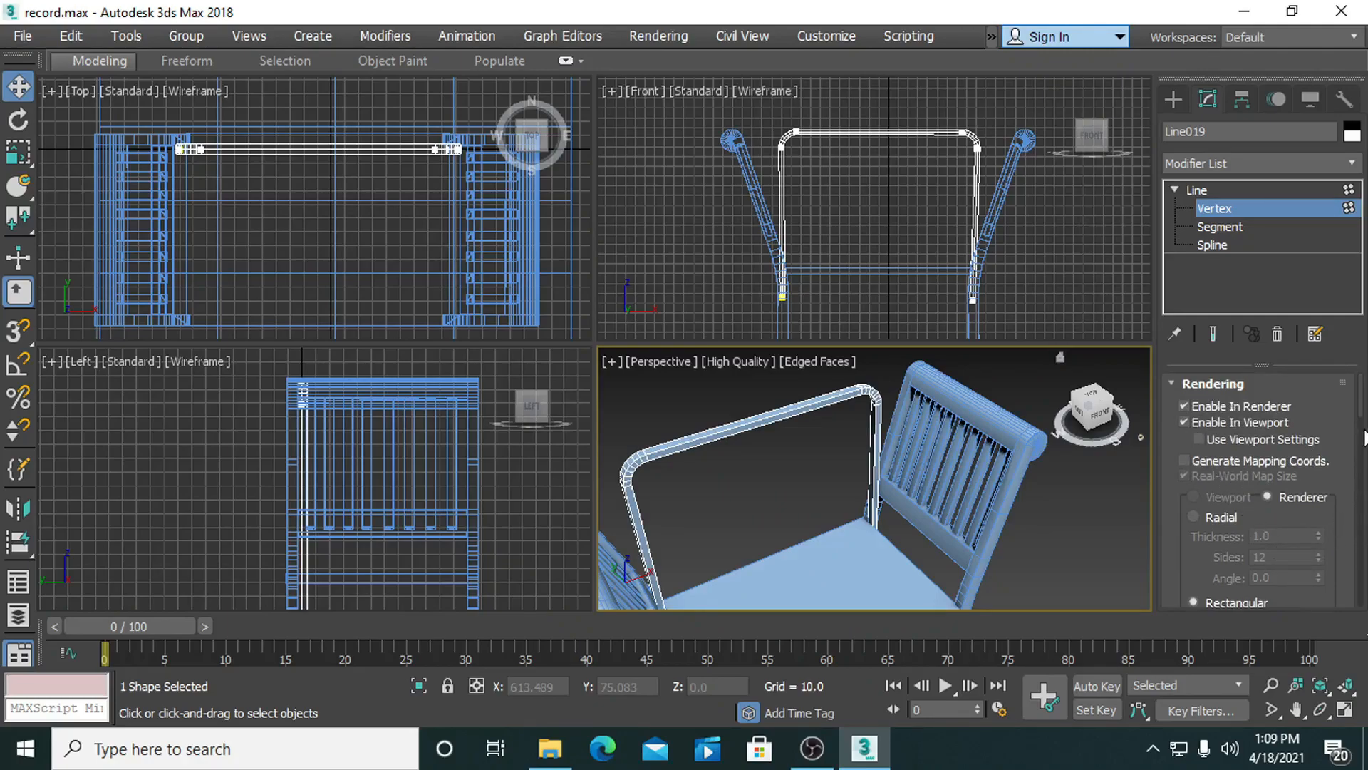
drag(1361, 403, 1363, 424)
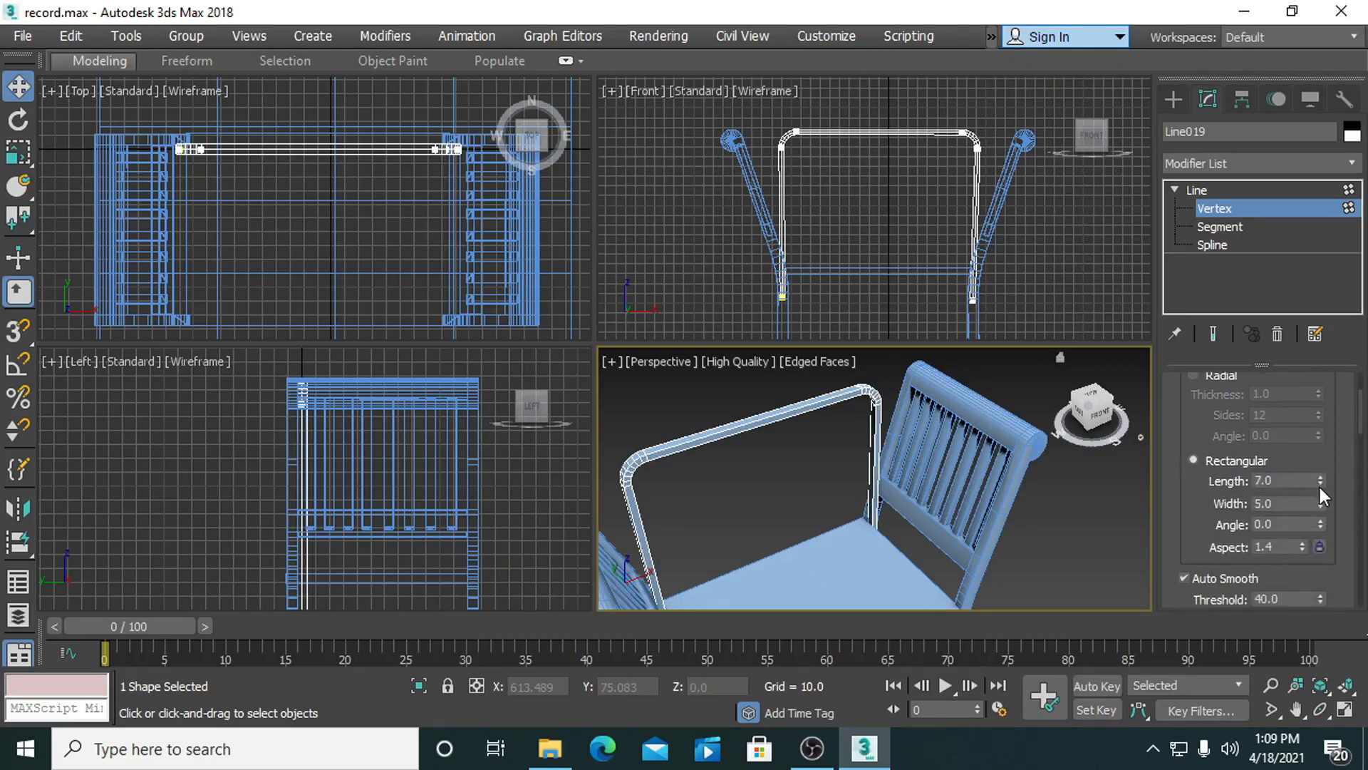
drag(1320, 502, 1304, 370)
Leave vertex editing and move the rounded back frame along Y to about 6.7, toward the seat's rear edge.
key(alt+w)
alt+middle_drag(746, 460, 755, 510)
click(1223, 193)
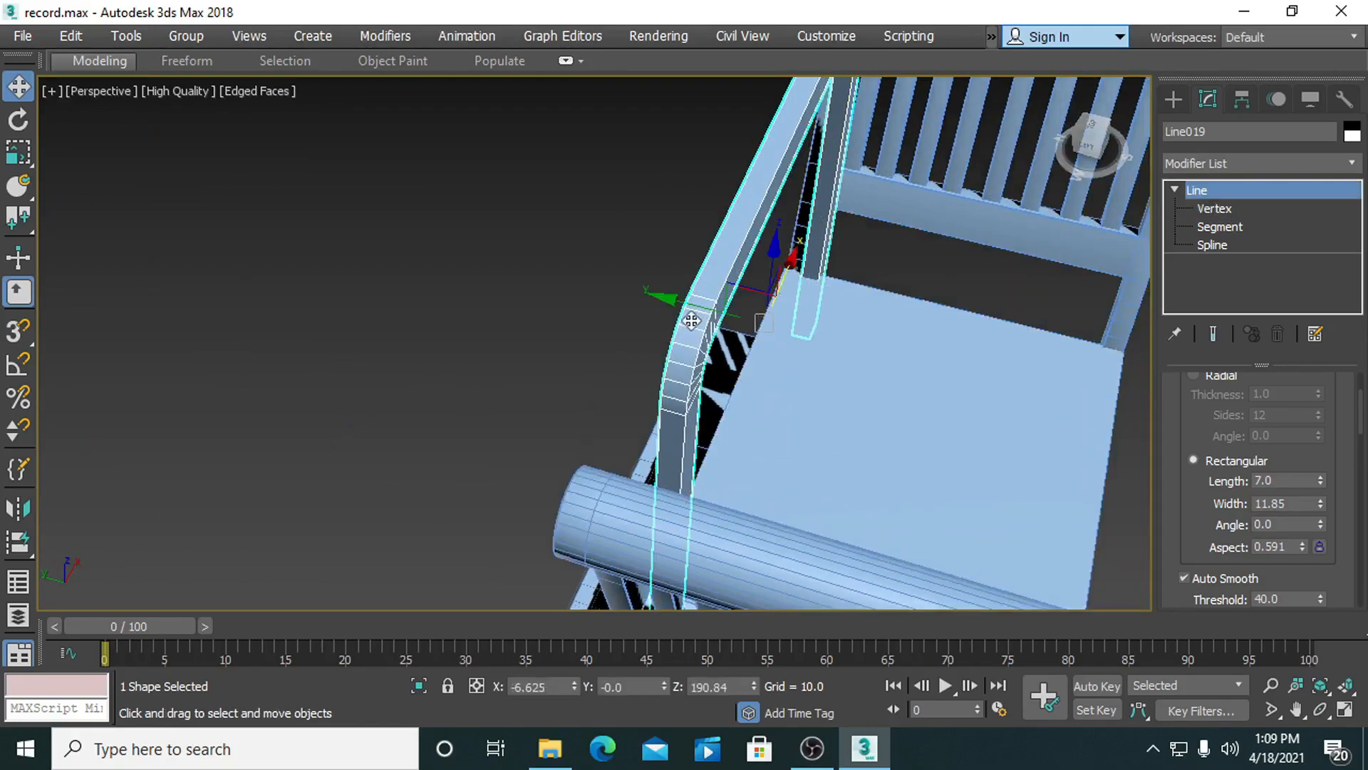
drag(683, 315, 663, 317)
alt+middle_drag(865, 336, 668, 349)
middle_drag(666, 367, 659, 389)
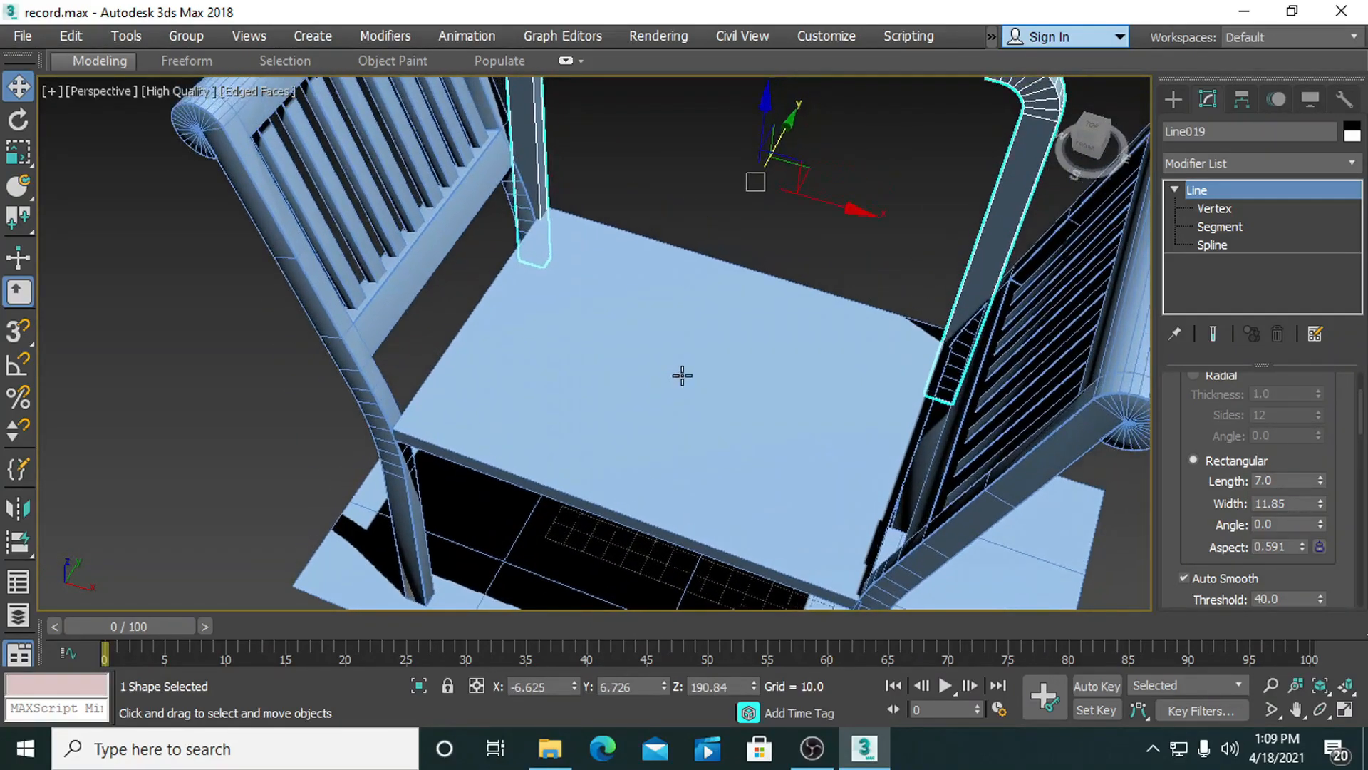
scroll(682, 376, down, 4)
alt+middle_drag(748, 336, 807, 215)
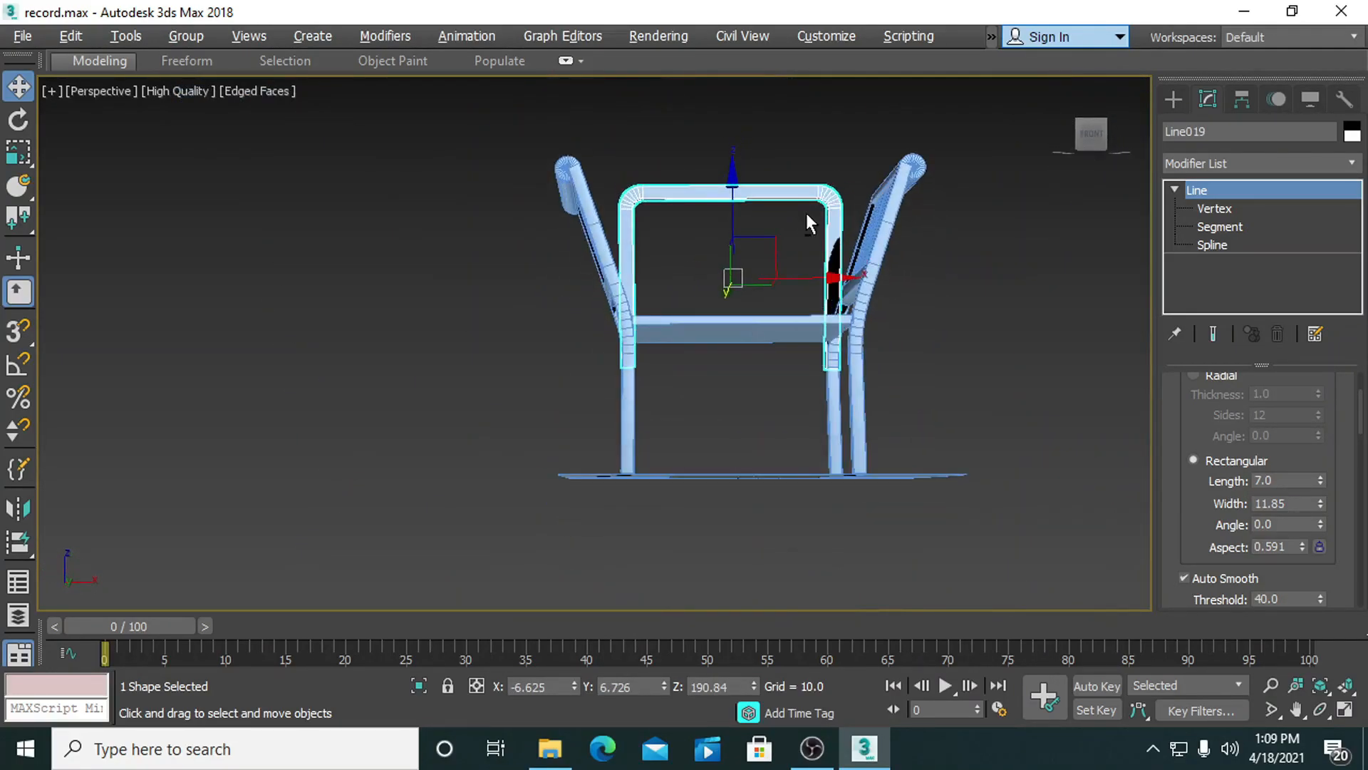
Raise the lower end vertex of the rounded back frame's left upright along Z, leaving vertex editing when done.
click(968, 386)
drag(922, 383, 701, 208)
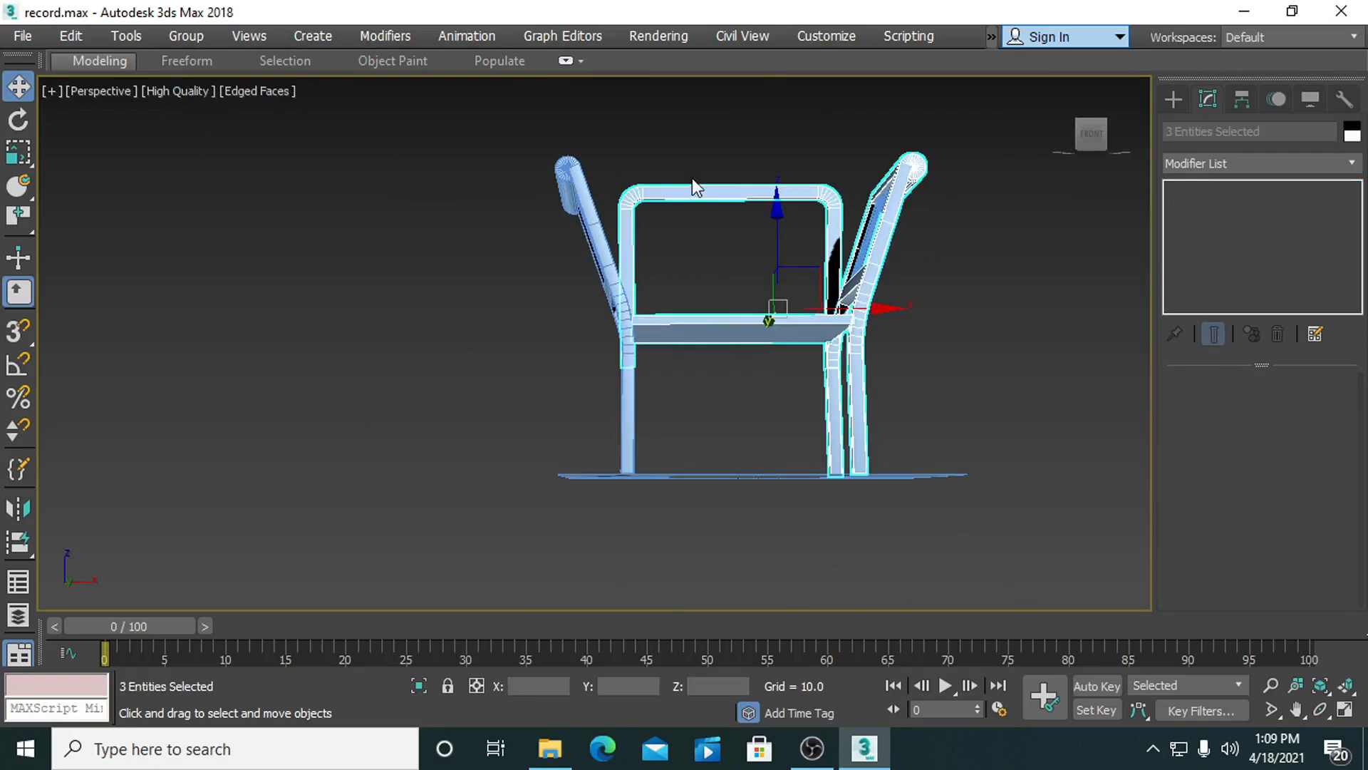
click(691, 182)
click(831, 245)
click(1214, 208)
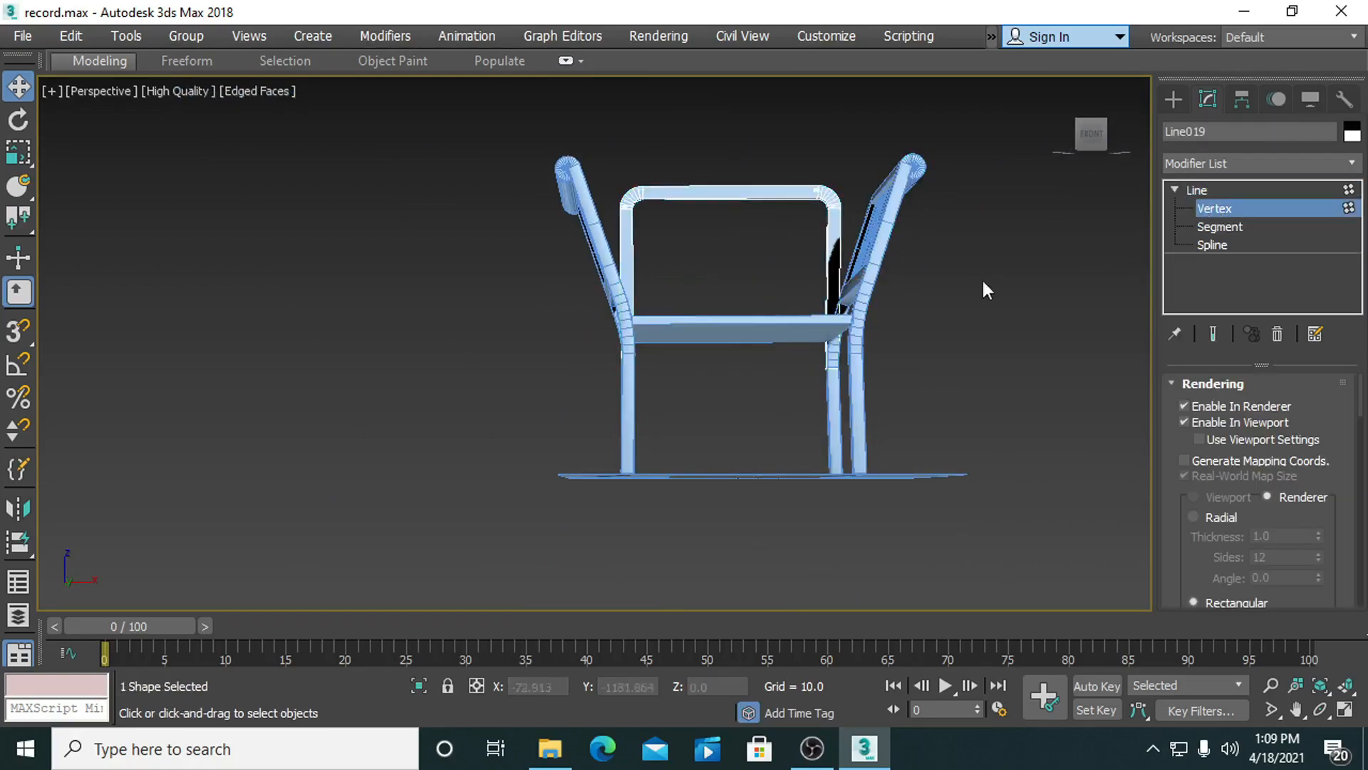
drag(591, 387, 818, 315)
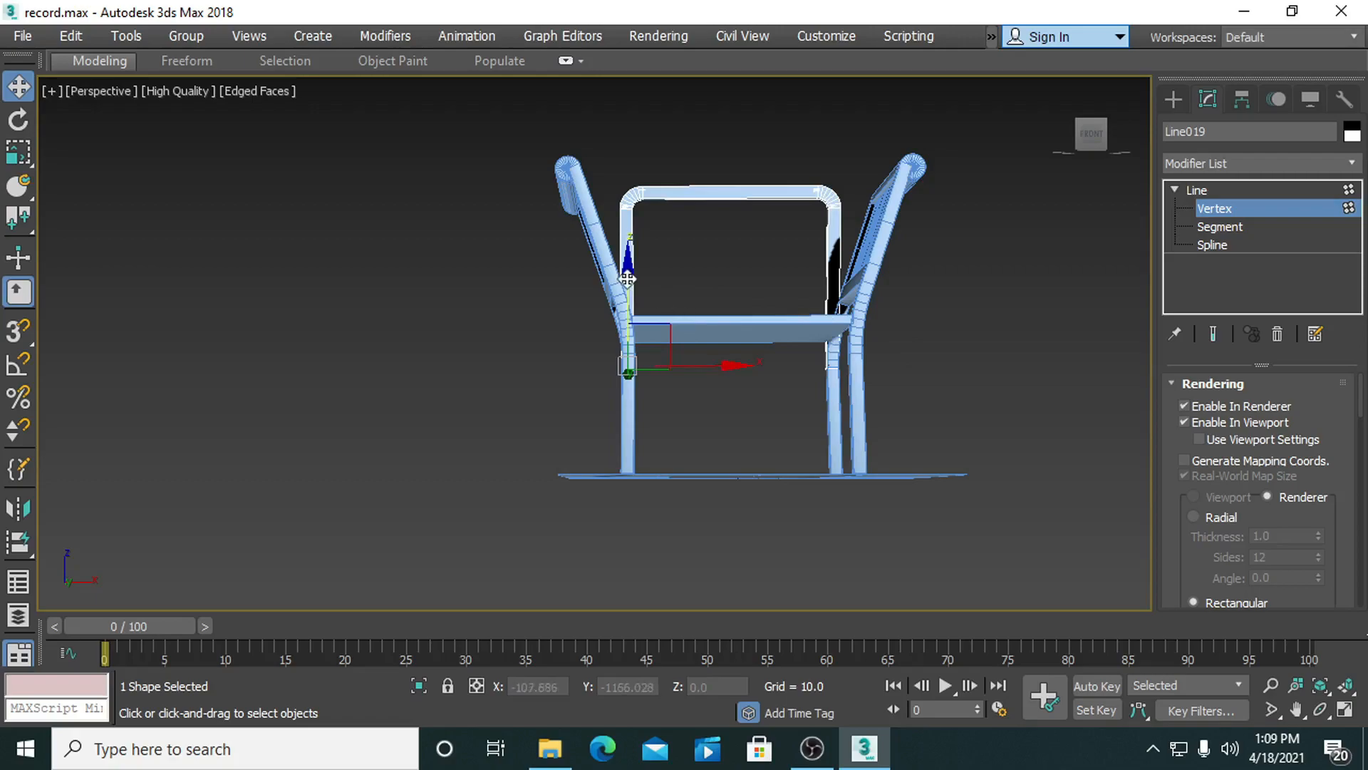
drag(627, 273, 626, 249)
alt+middle_drag(933, 324, 885, 396)
click(1217, 186)
click(702, 305)
mouse_move(695, 322)
alt+middle_down()
mouse_move(653, 284)
mouse_move(670, 299)
alt+middle_up()
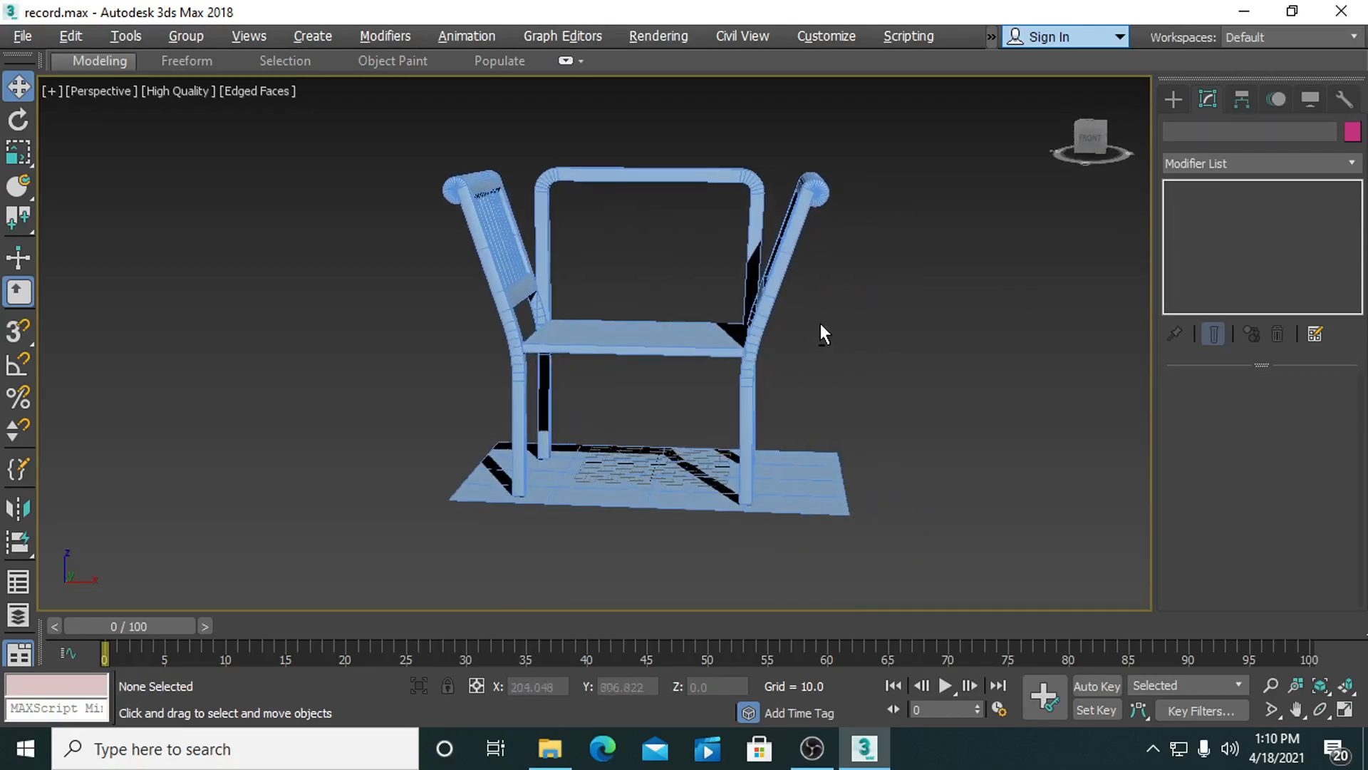
In a shaded top view, create a chamfer box over the seat about 126 long, 274 wide and 37 high, without a fillet.
key(alt+w)
click(370, 201)
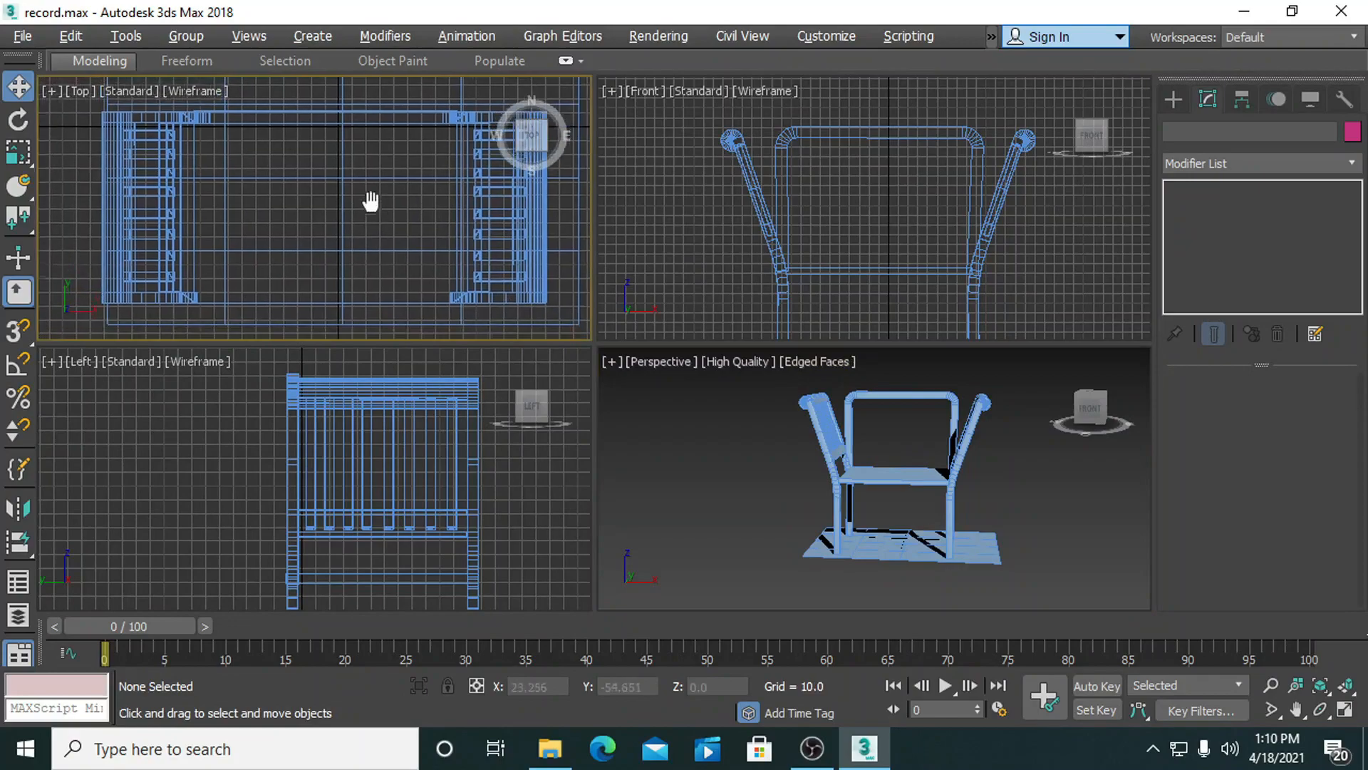
key(alt+w)
right_click(402, 197)
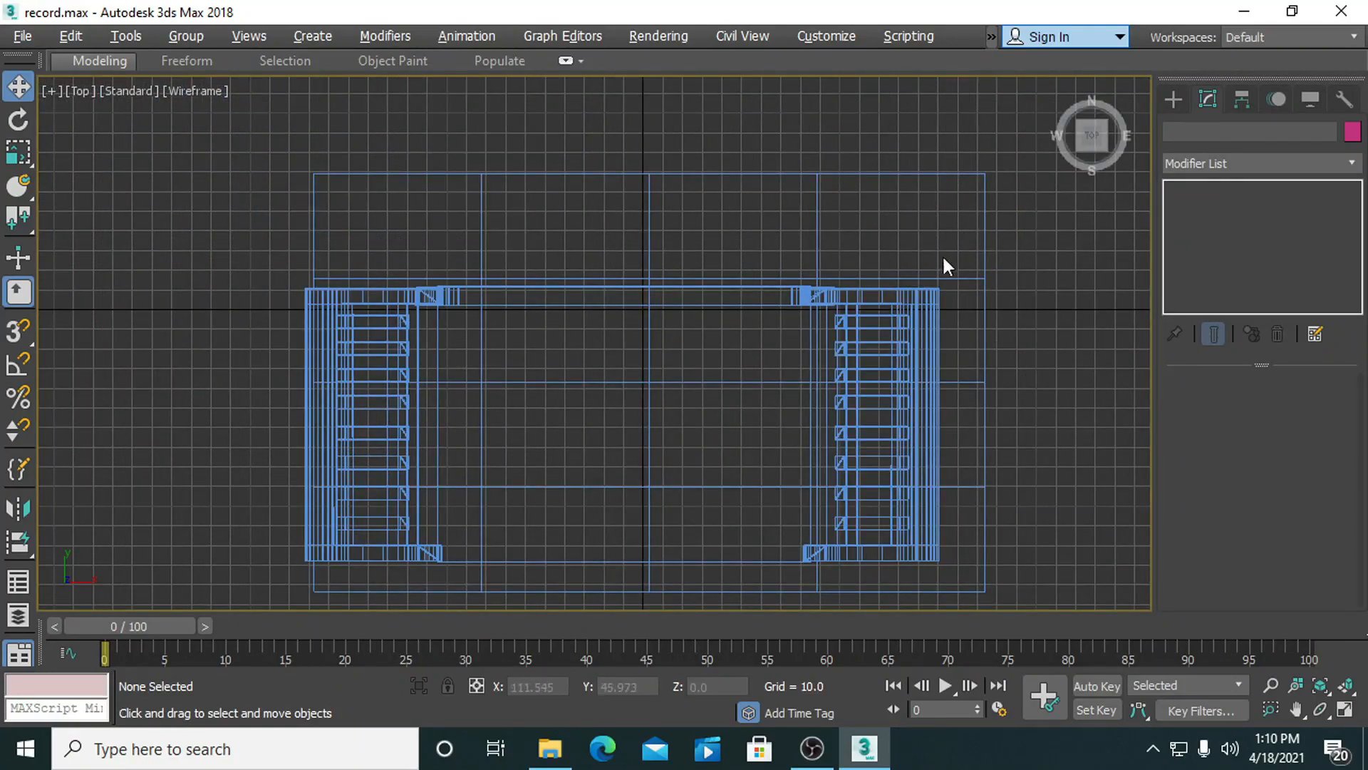
click(932, 351)
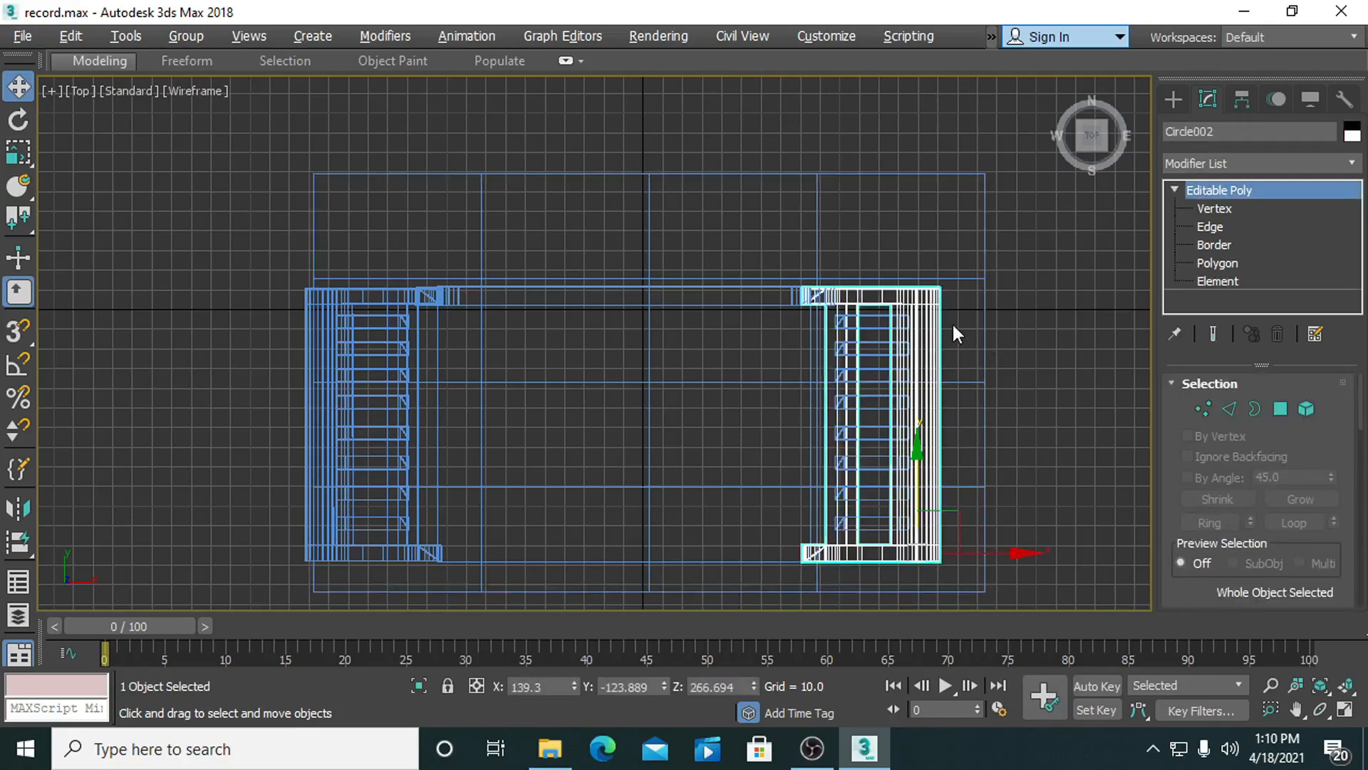
key(F3)
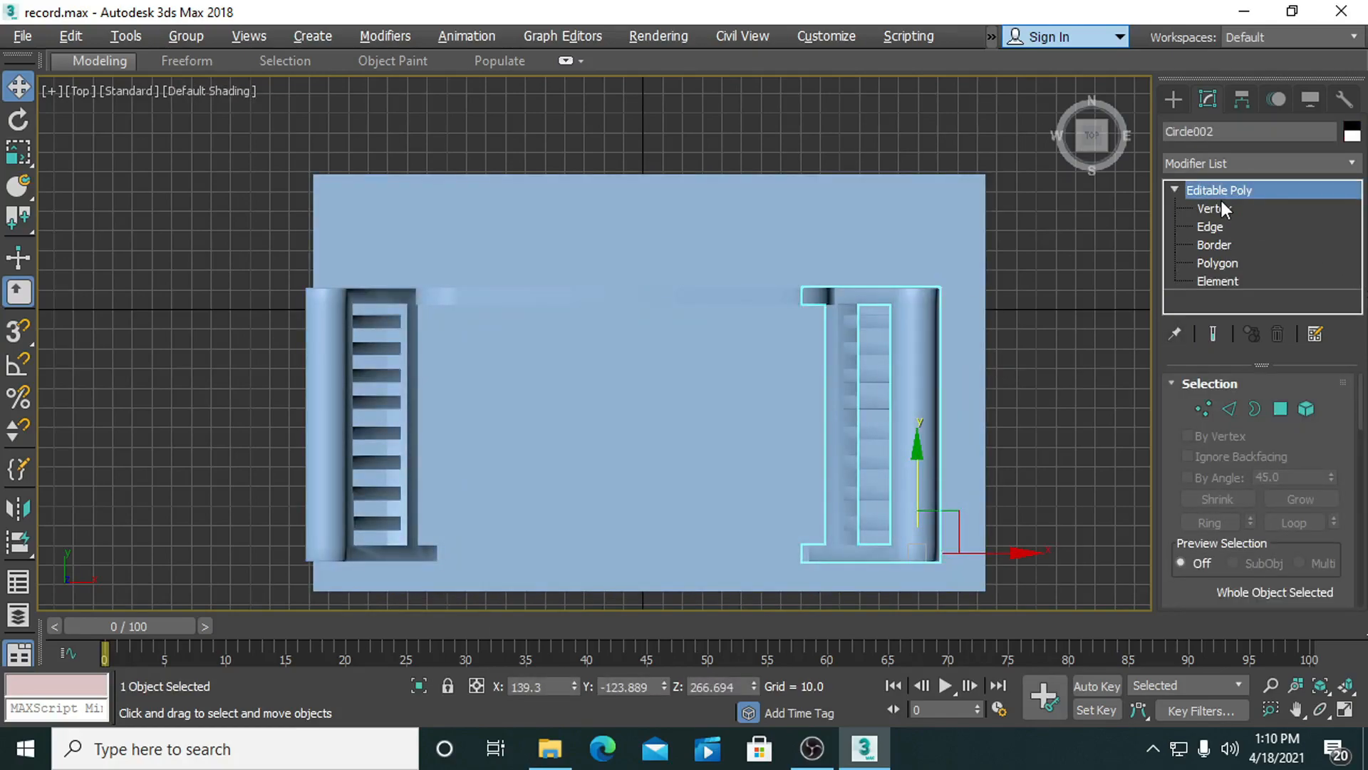
click(1169, 99)
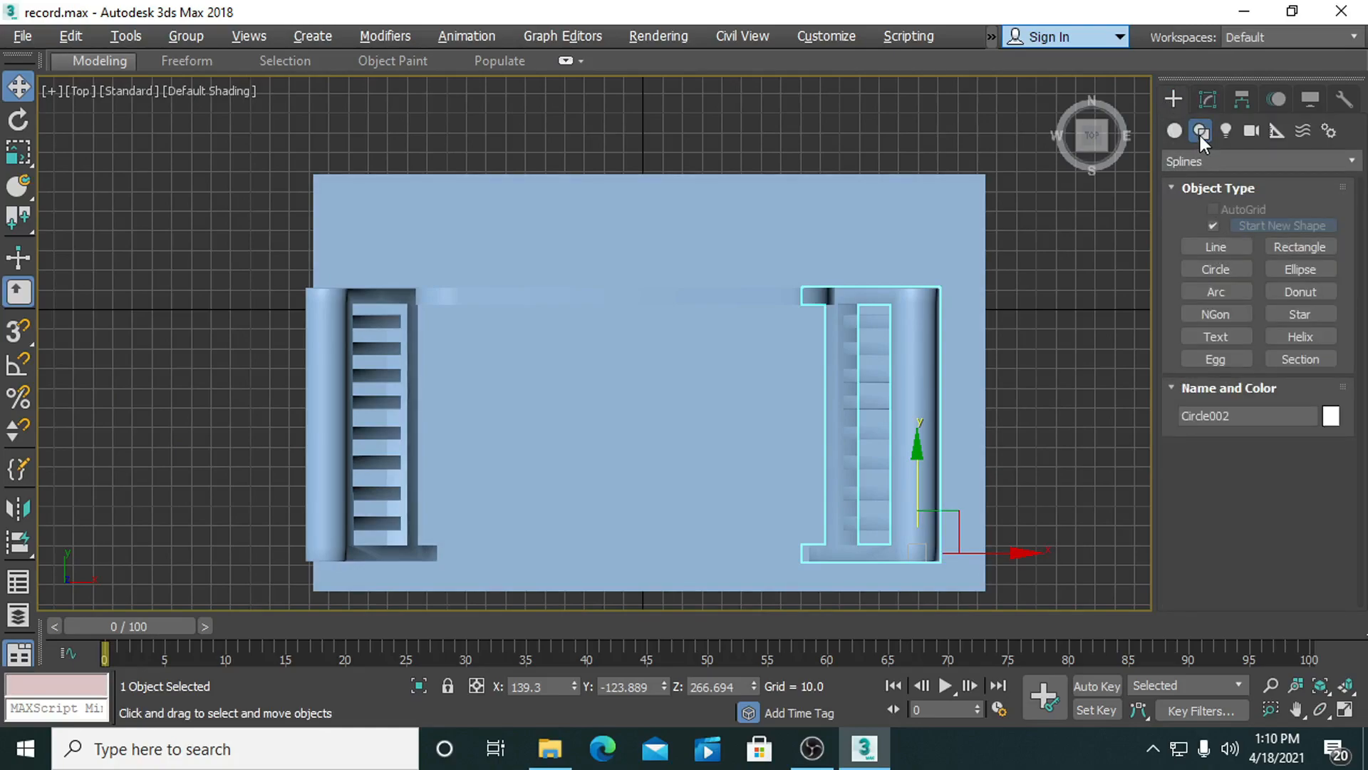
click(1177, 166)
click(1175, 129)
click(1174, 130)
click(1190, 161)
click(1194, 202)
click(1232, 253)
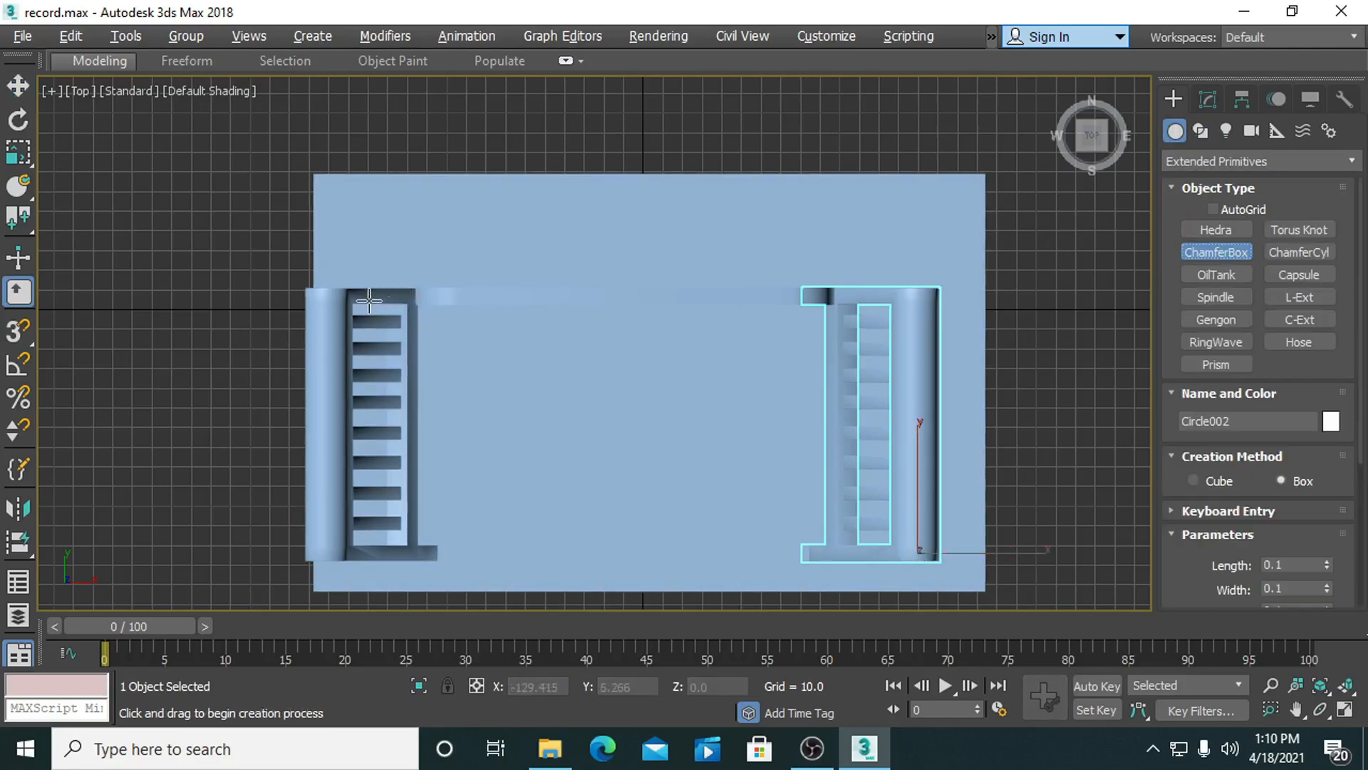
drag(352, 296, 891, 547)
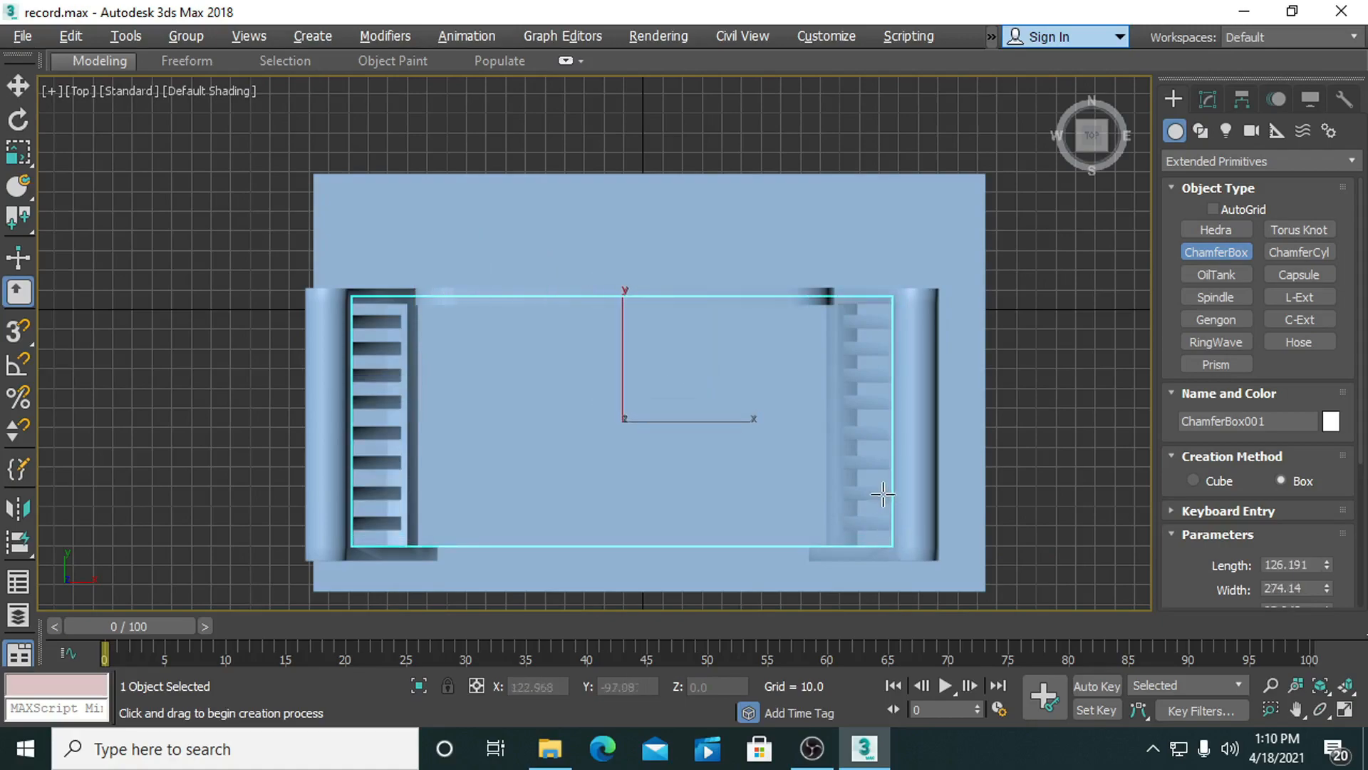
Raise the chamfer box along Z to about 136.4 so it rests on the seat.
key(alt+w)
middle_drag(886, 554, 868, 534)
key(w)
drag(890, 429, 891, 390)
key(alt+w)
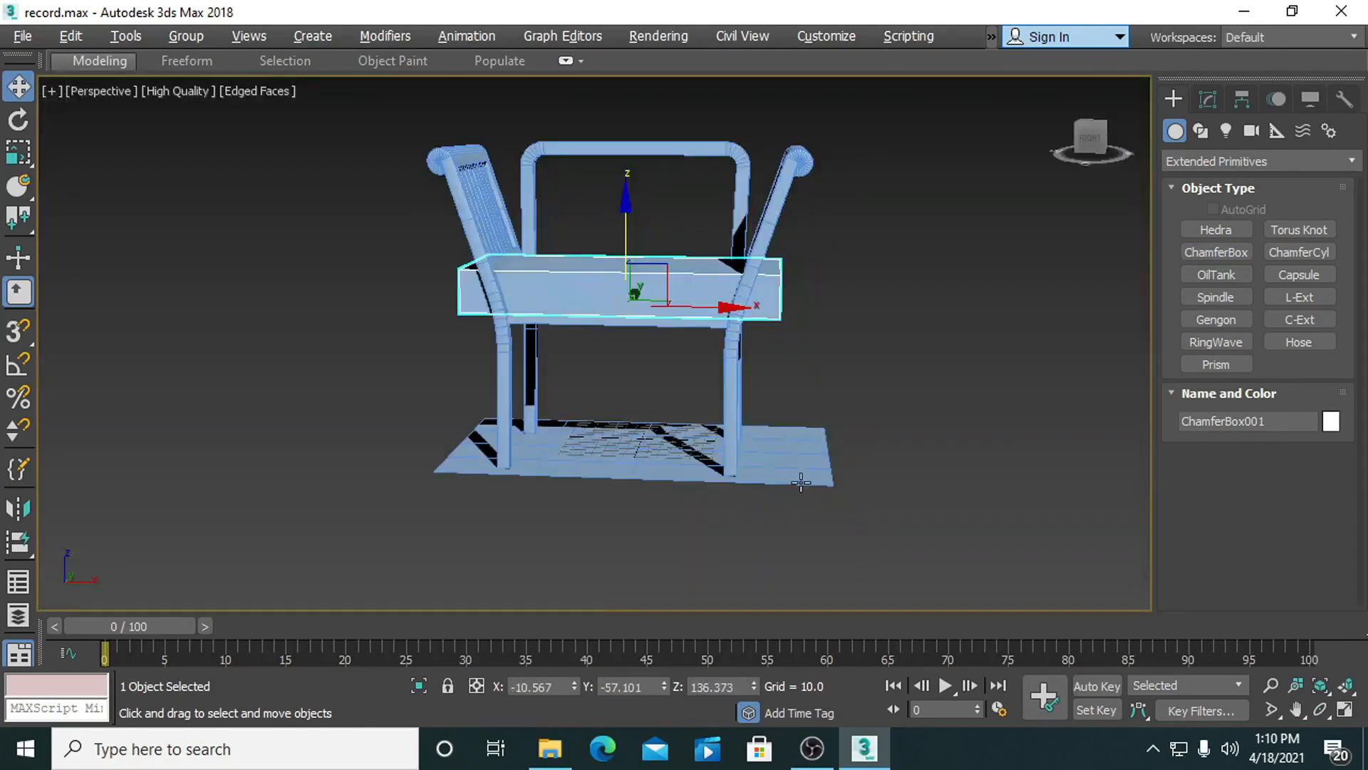
Resize the chamfer box to a width of 189.156 and a height of 27.74, and round it with a 5.62 fillet.
alt+middle_drag(890, 389, 887, 357)
click(1210, 101)
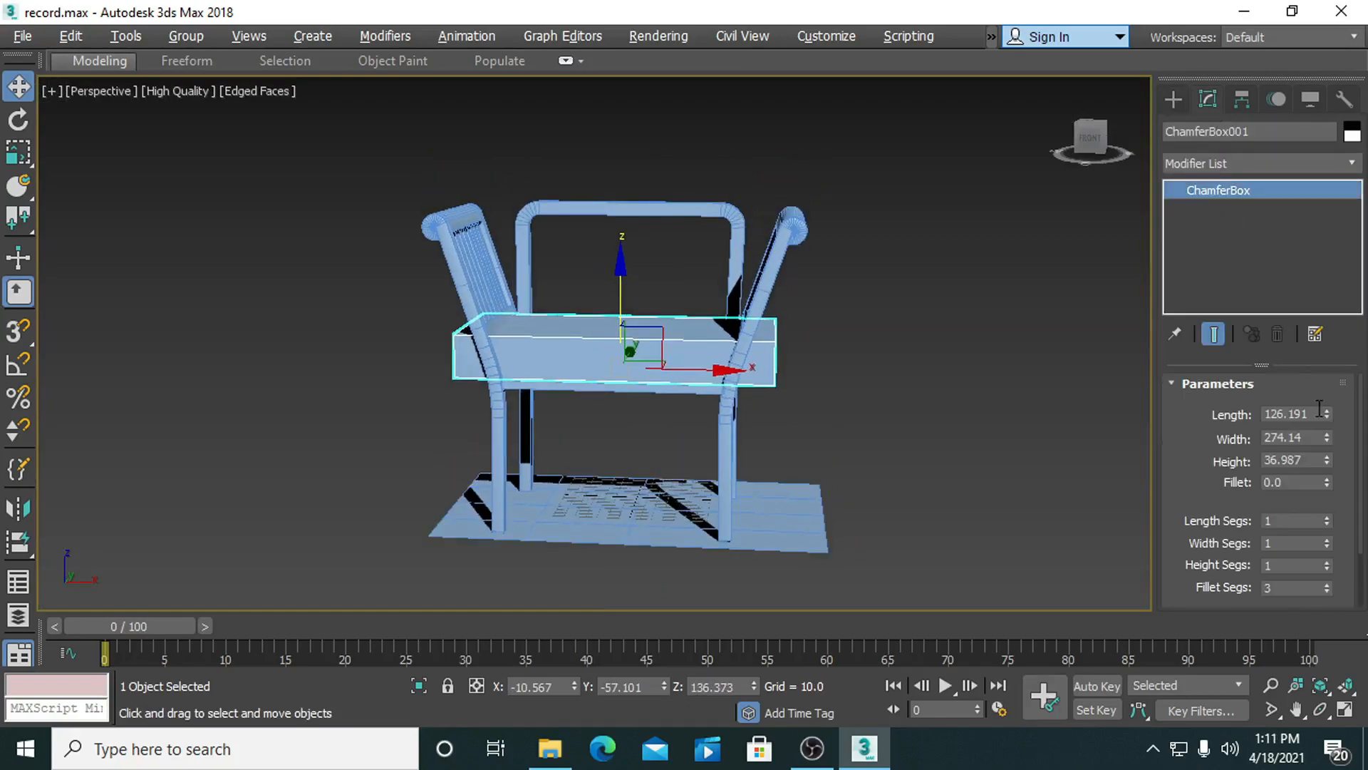
drag(1327, 438, 1322, 474)
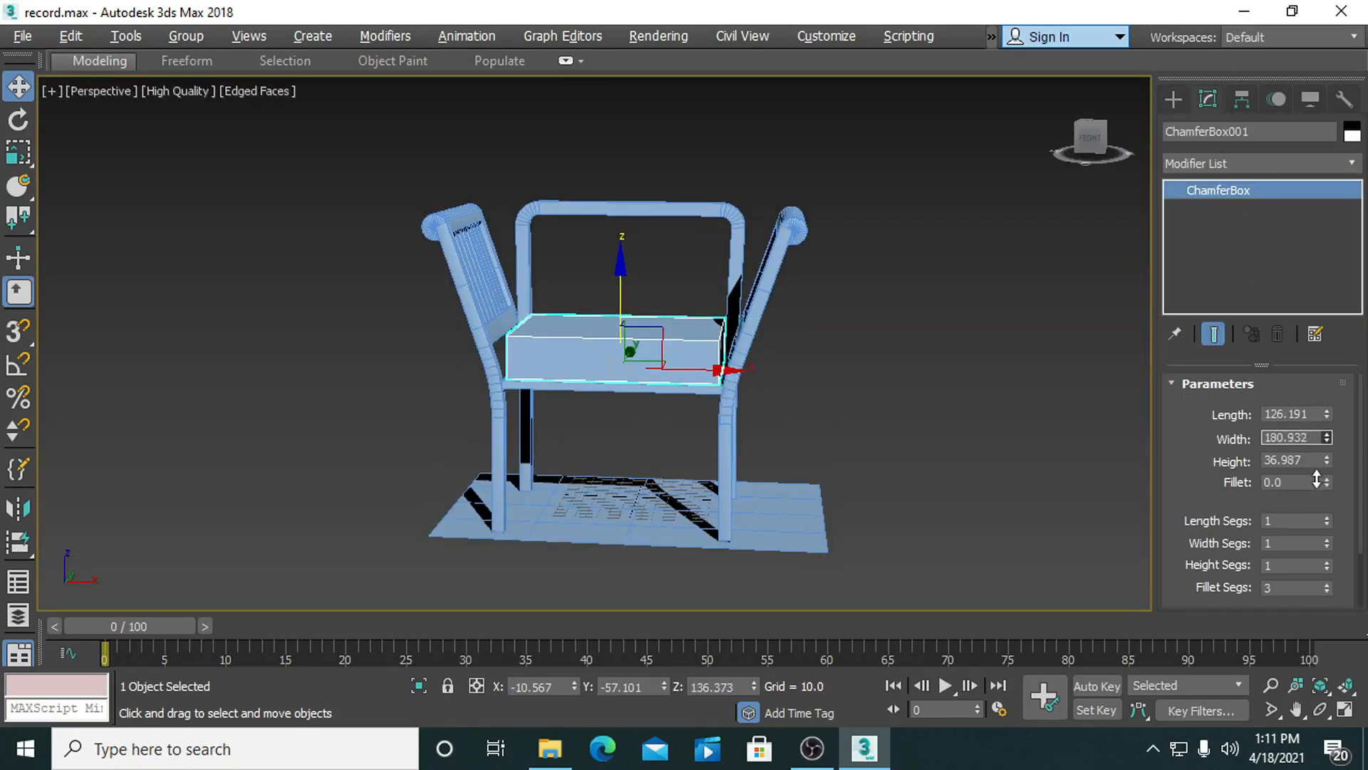
alt+middle_drag(855, 370, 803, 406)
scroll(690, 361, up, 4)
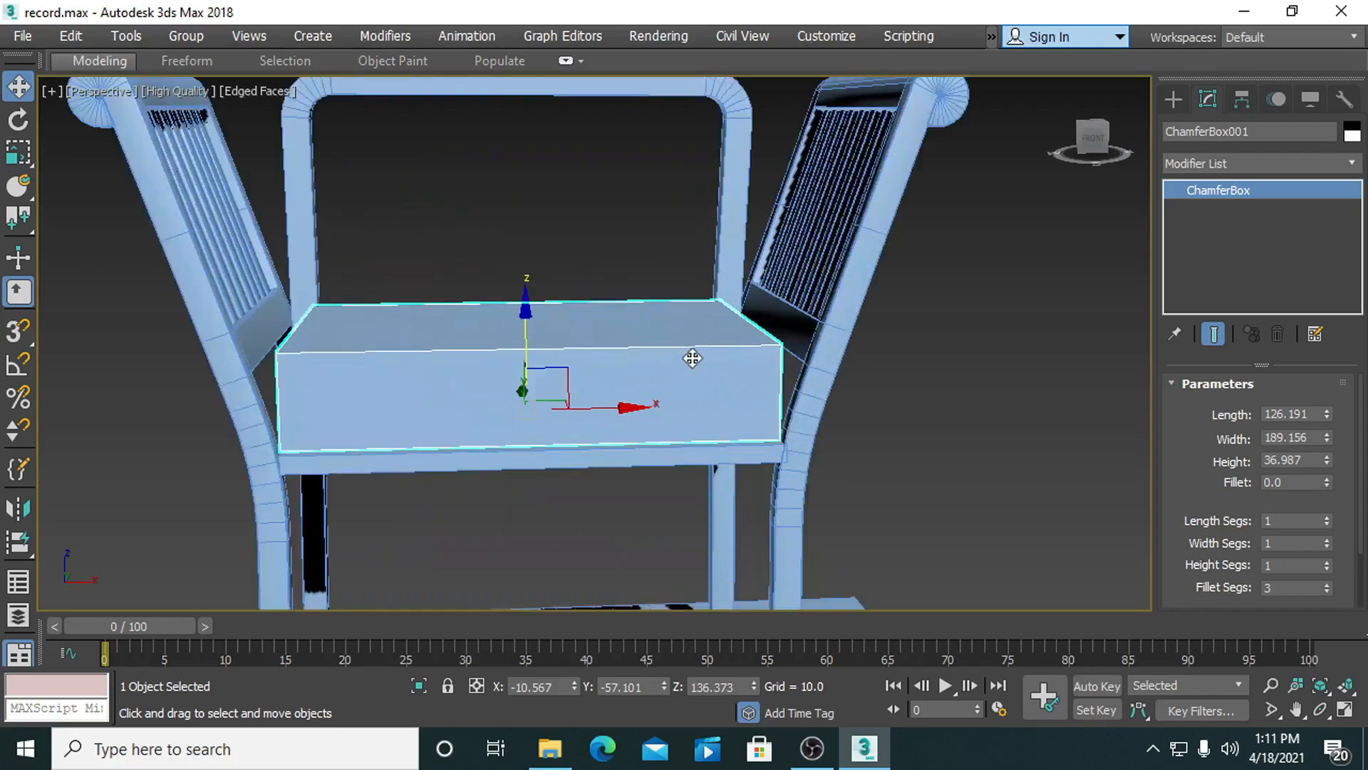
alt+middle_drag(692, 383, 674, 379)
mouse_move(1327, 460)
mouse_down()
mouse_move(1325, 491)
mouse_move(1327, 467)
mouse_up()
drag(1324, 414, 1181, 16)
drag(1181, 709, 1172, 654)
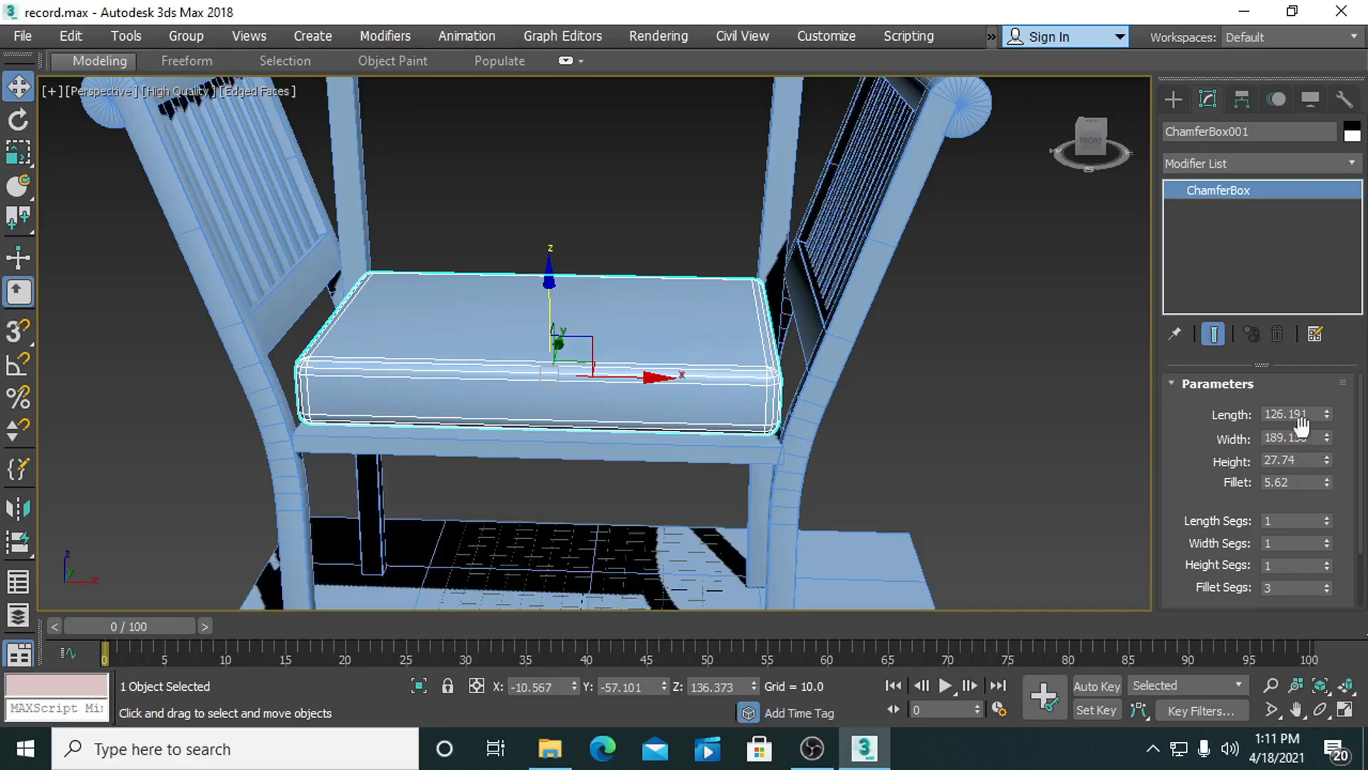
Lengthen the seat cushion to 146.382 so it spans the seat's depth.
alt+middle_drag(784, 456, 883, 435)
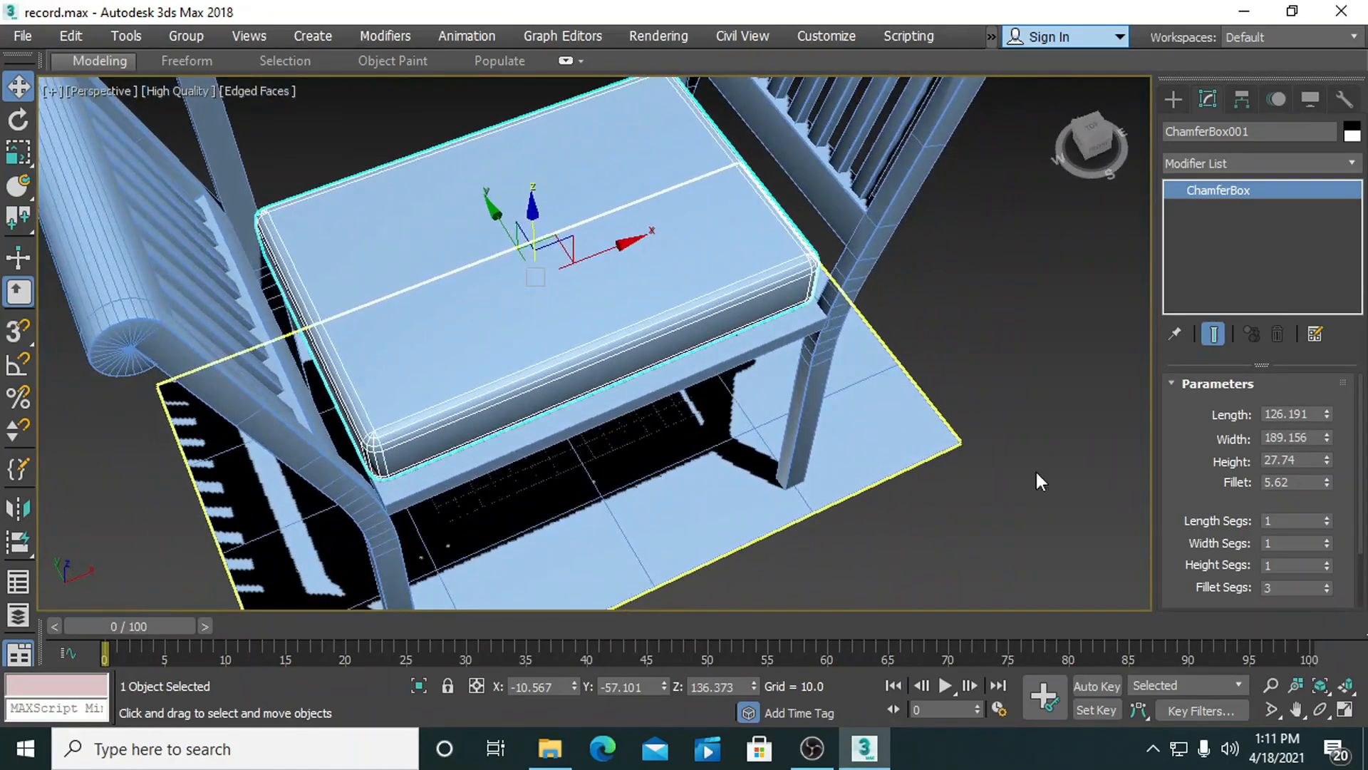
drag(1327, 414, 1321, 393)
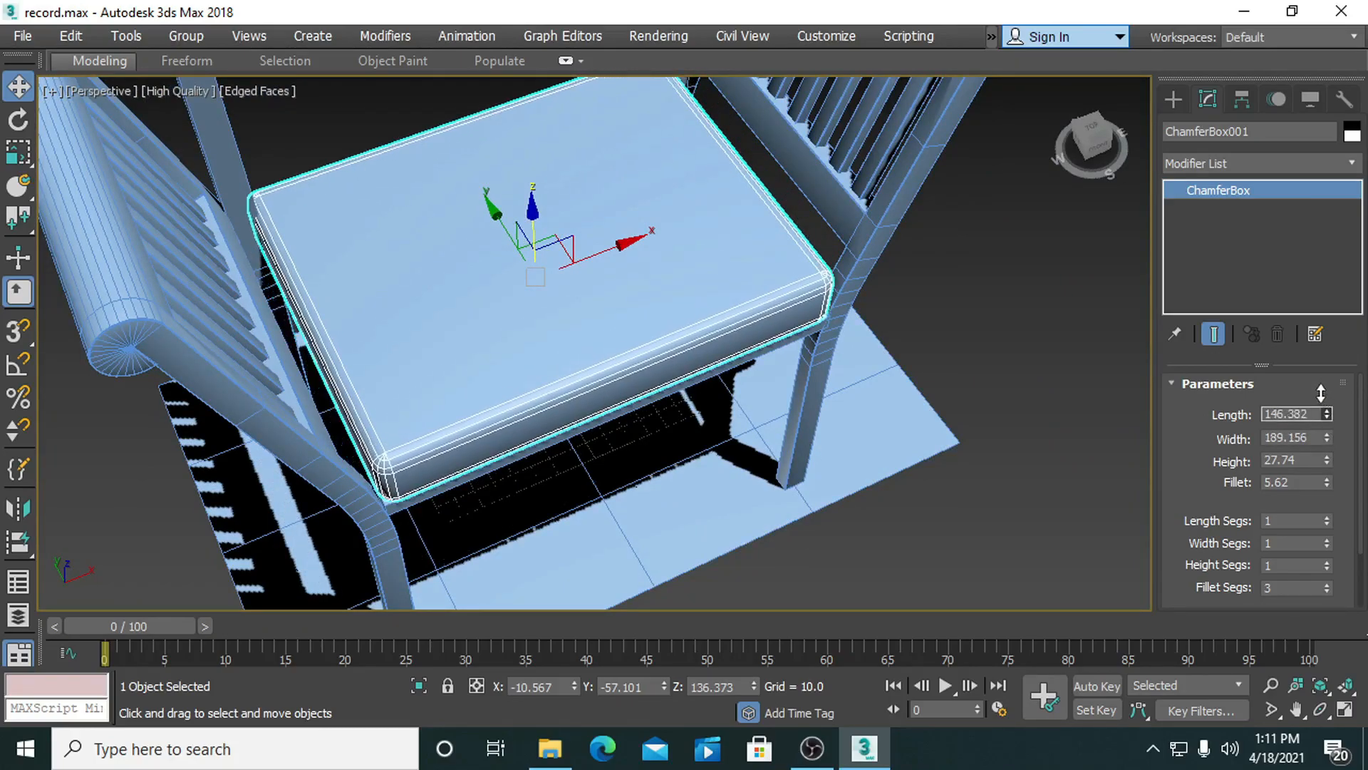
alt+middle_drag(642, 244, 706, 366)
scroll(595, 321, down, 2)
alt+middle_drag(595, 321, 684, 274)
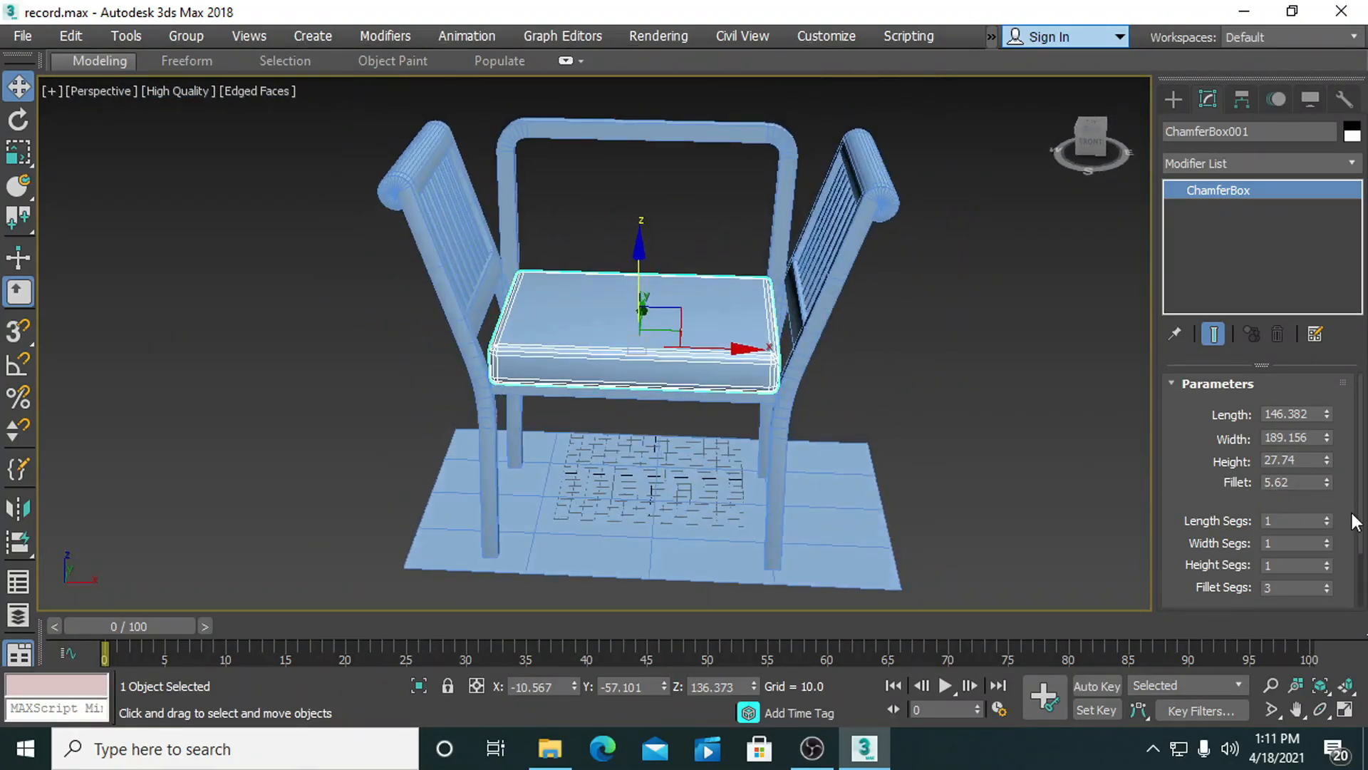
Set the seat cushion's length segments and width segments to 6 each.
click(1329, 516)
click(1329, 516)
click(1329, 516)
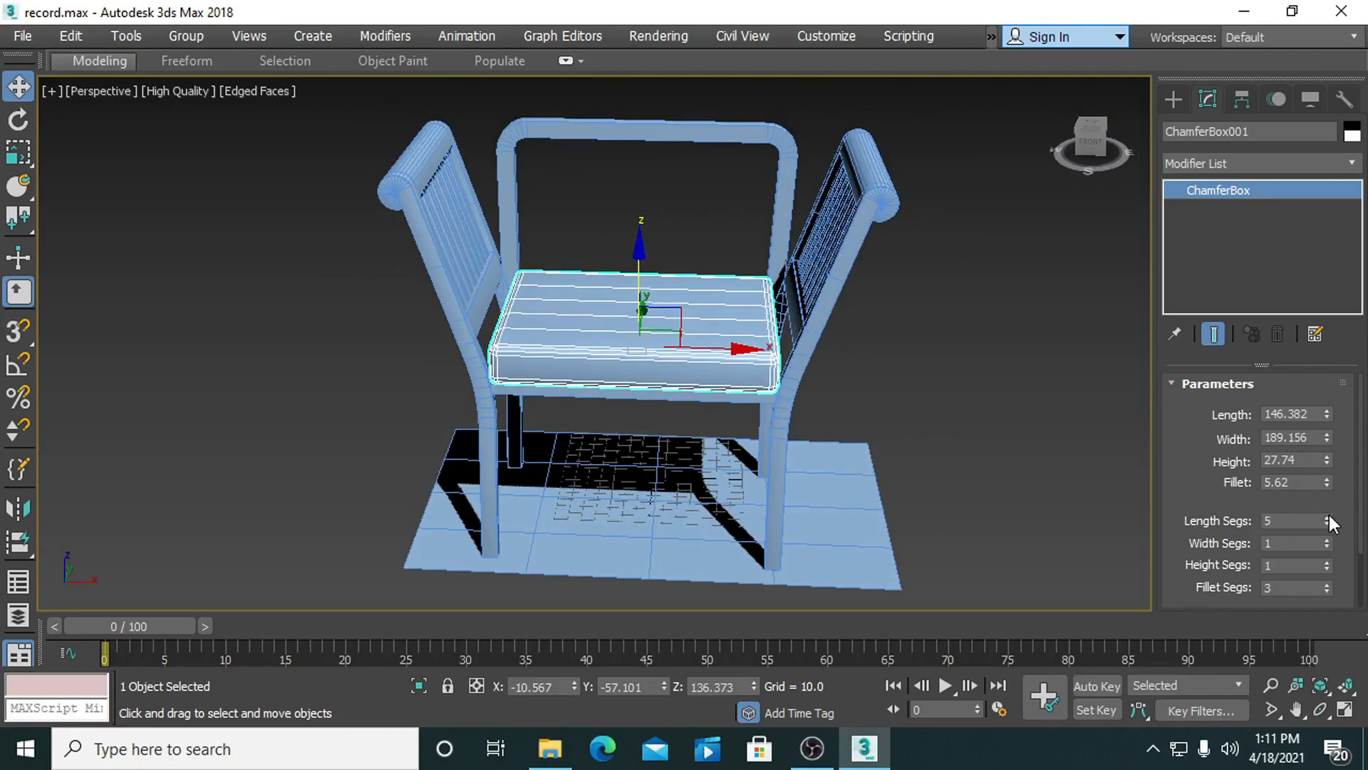
click(1328, 516)
click(1326, 526)
click(1329, 540)
click(1330, 540)
click(1330, 541)
click(1330, 540)
click(1330, 541)
click(1330, 541)
middle_drag(639, 424, 624, 459)
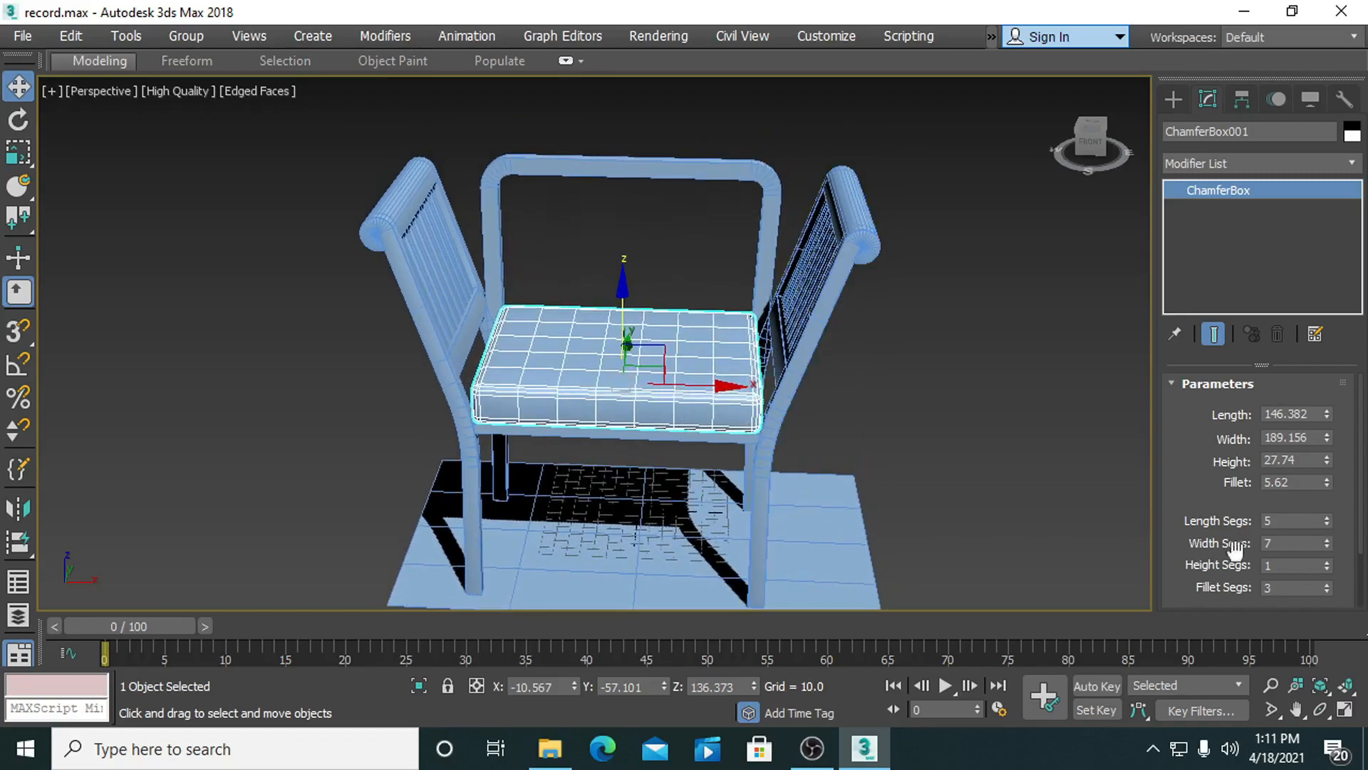
click(1327, 547)
click(1328, 518)
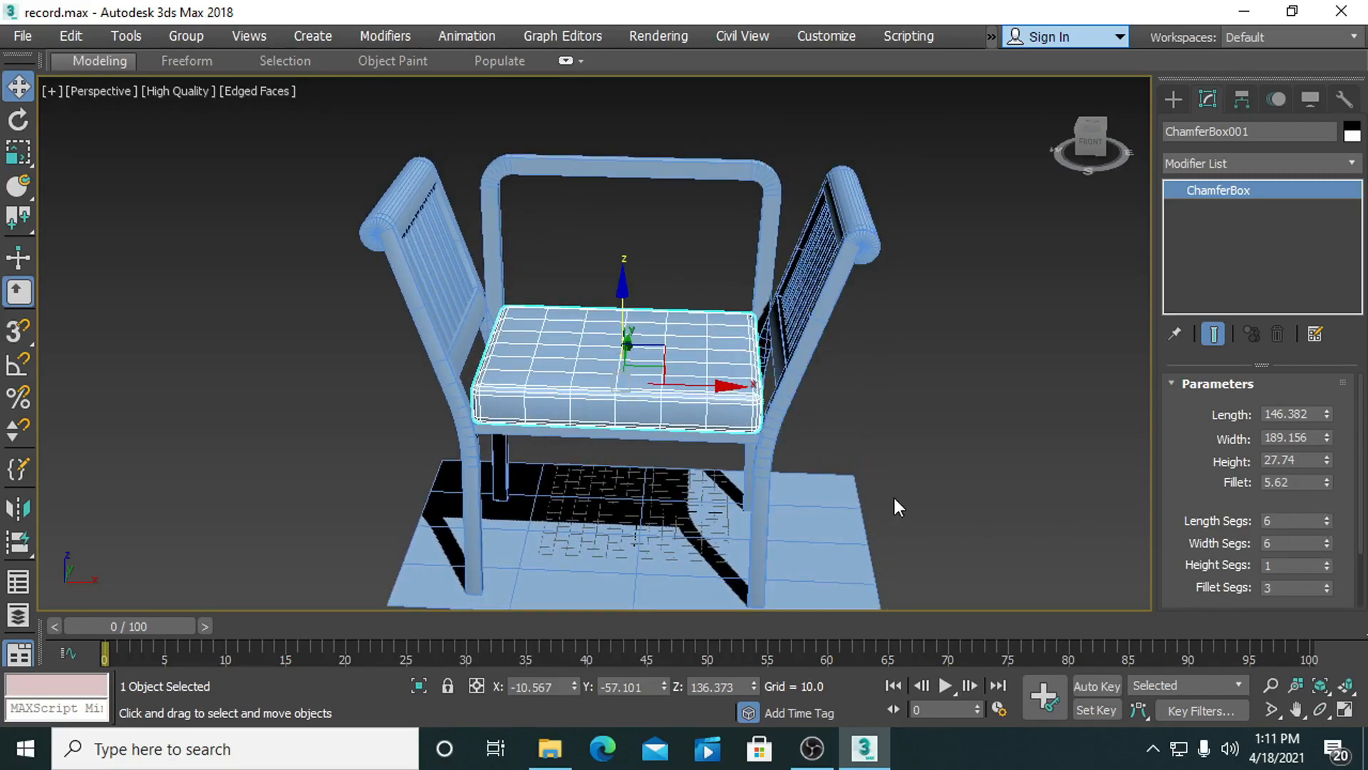
Increase the seat cushion's fillet to about 10 and set its height to 30.
middle_drag(892, 495, 897, 499)
drag(1327, 482, 1288, 385)
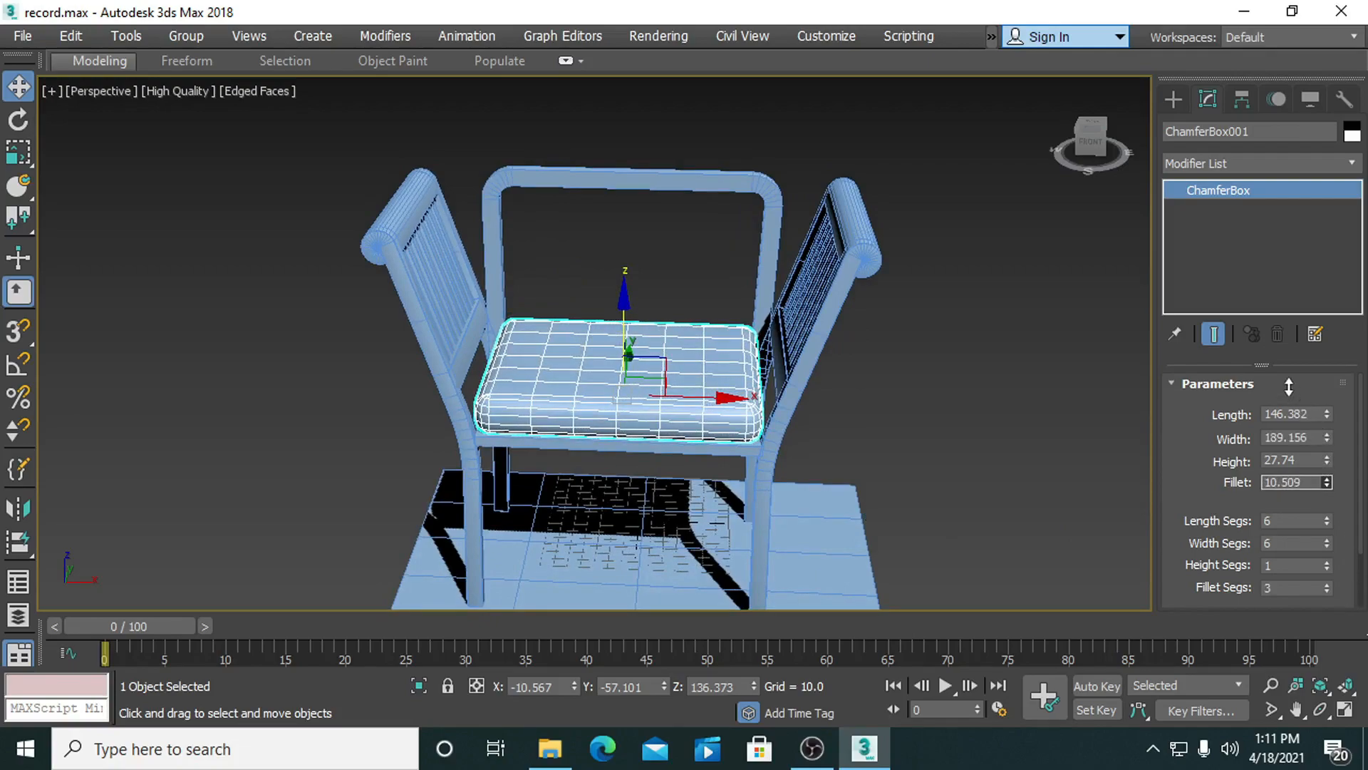
alt+middle_drag(768, 428, 960, 487)
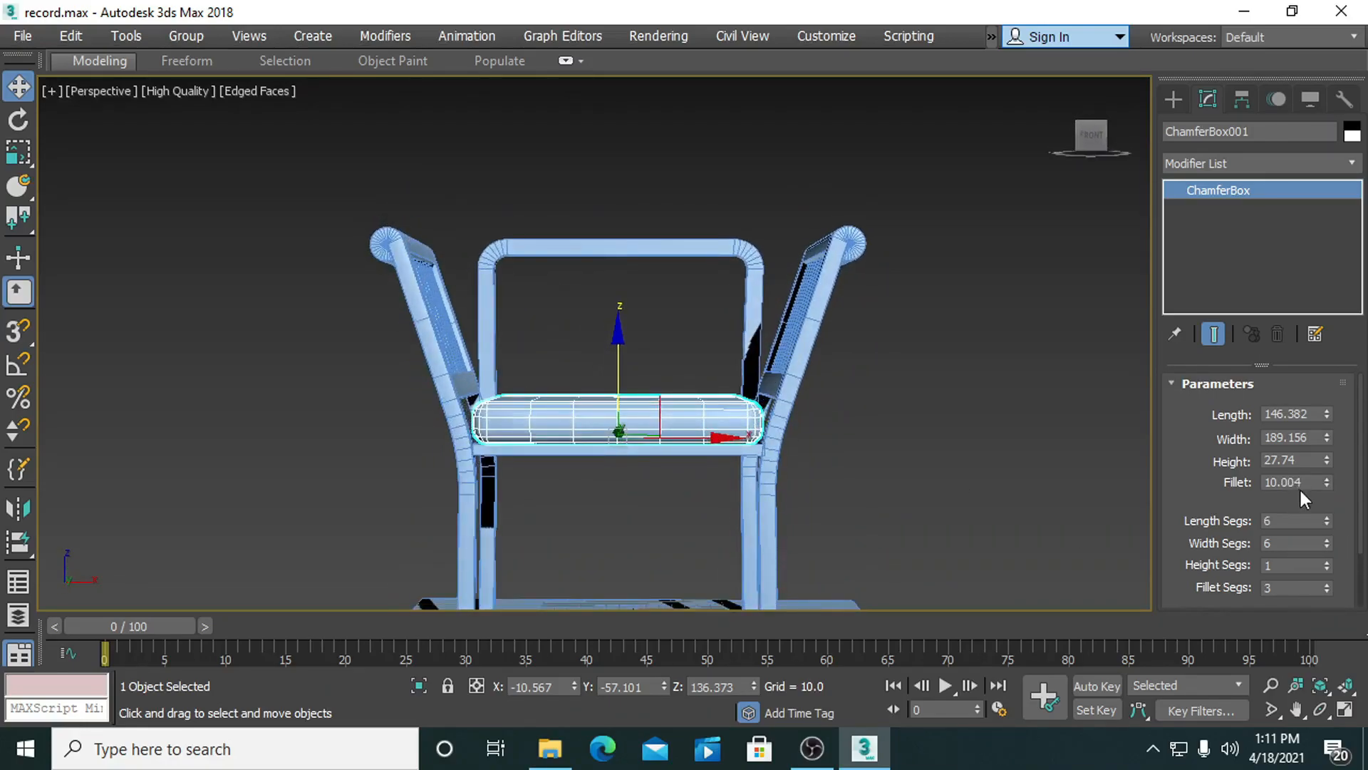
drag(1327, 483, 1324, 438)
key(ctrl+z)
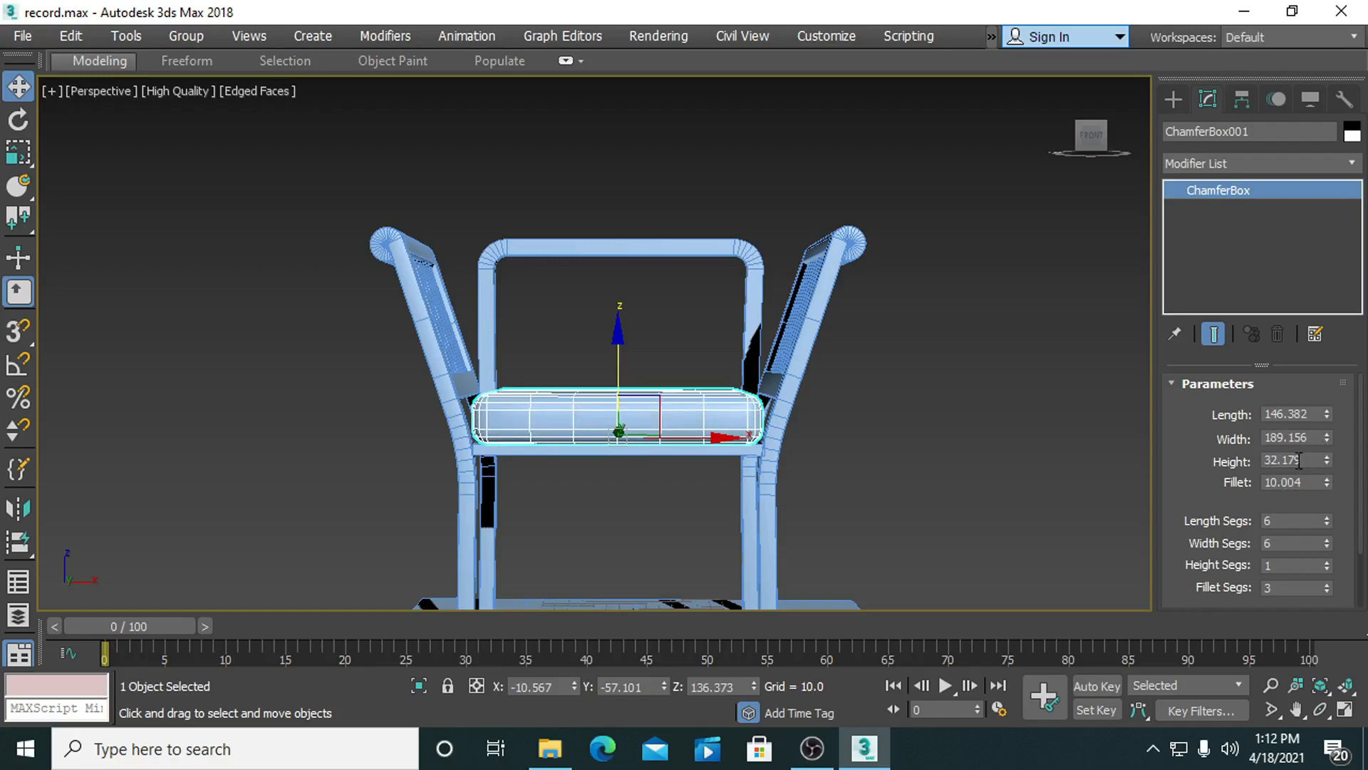
text(30.0)
key(Return)
alt+middle_drag(838, 349, 938, 373)
scroll(828, 405, down, 3)
click(939, 399)
scroll(848, 424, up, 5)
scroll(937, 373, up, 3)
scroll(841, 378, down, 5)
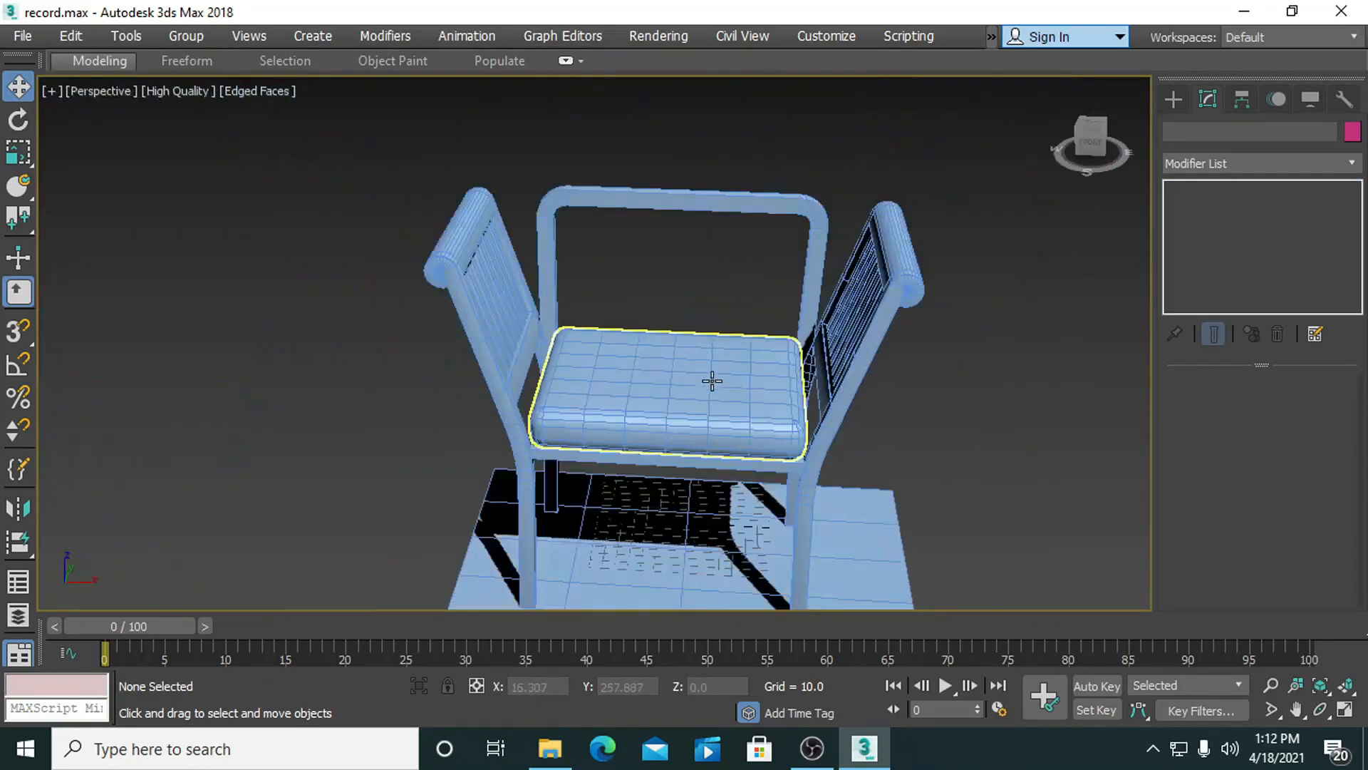
Apply an FFD 4x4x4 modifier to the seat cushion and start editing its control points.
click(689, 404)
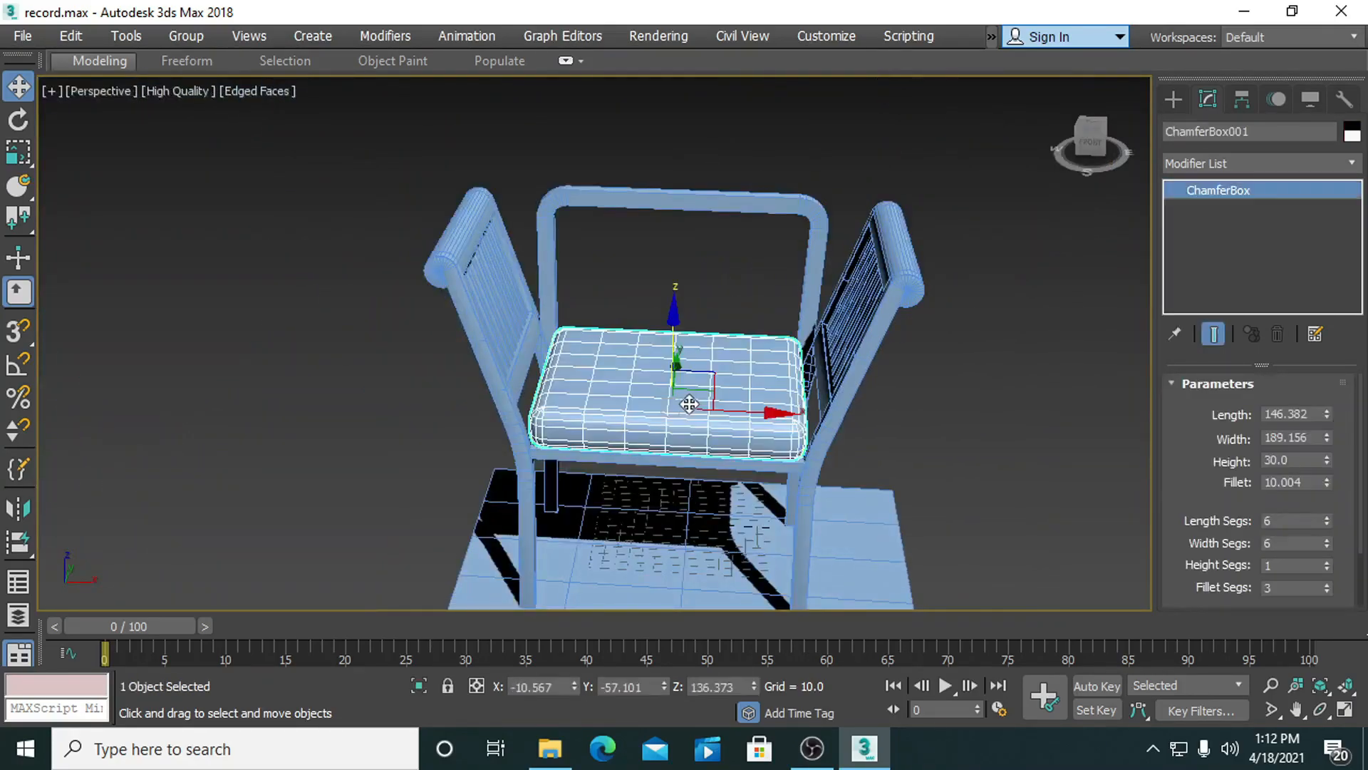
click(1237, 158)
text(ffd 4)
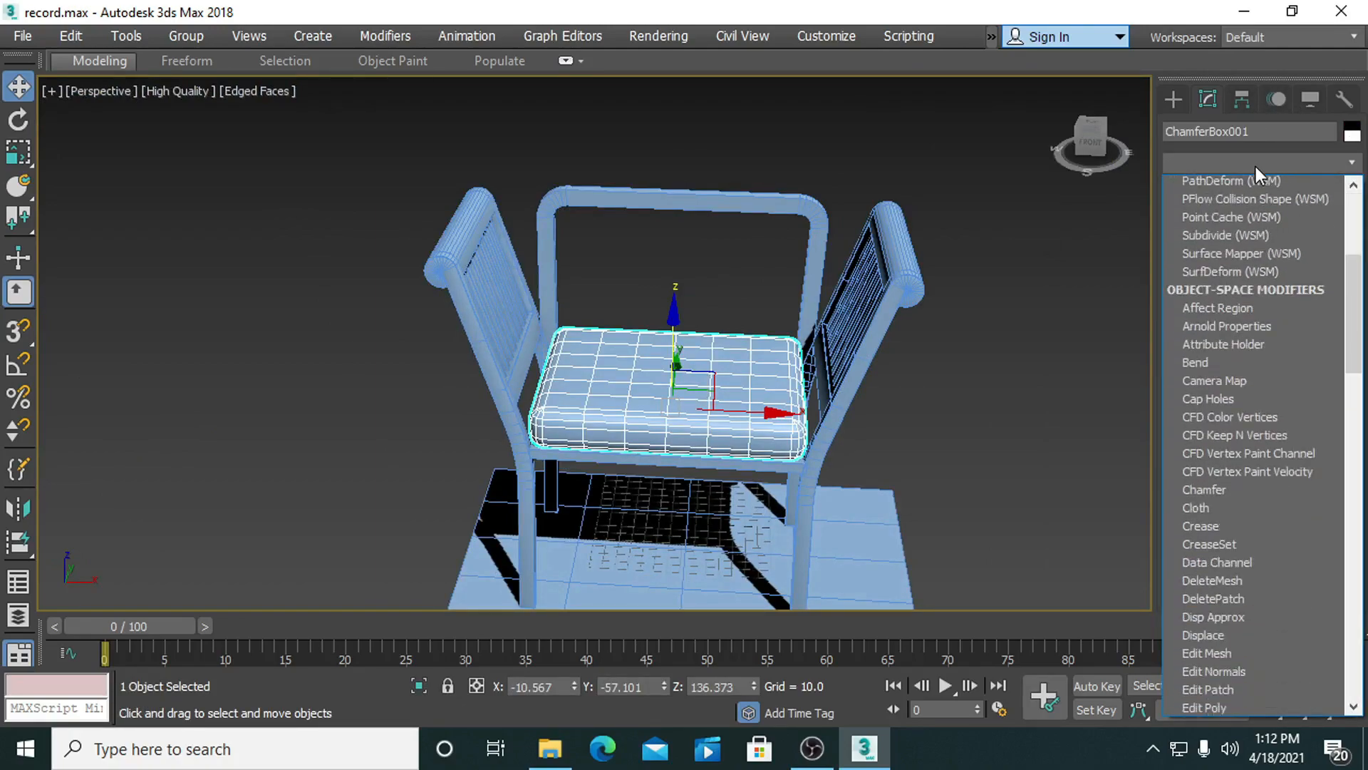
key(Return)
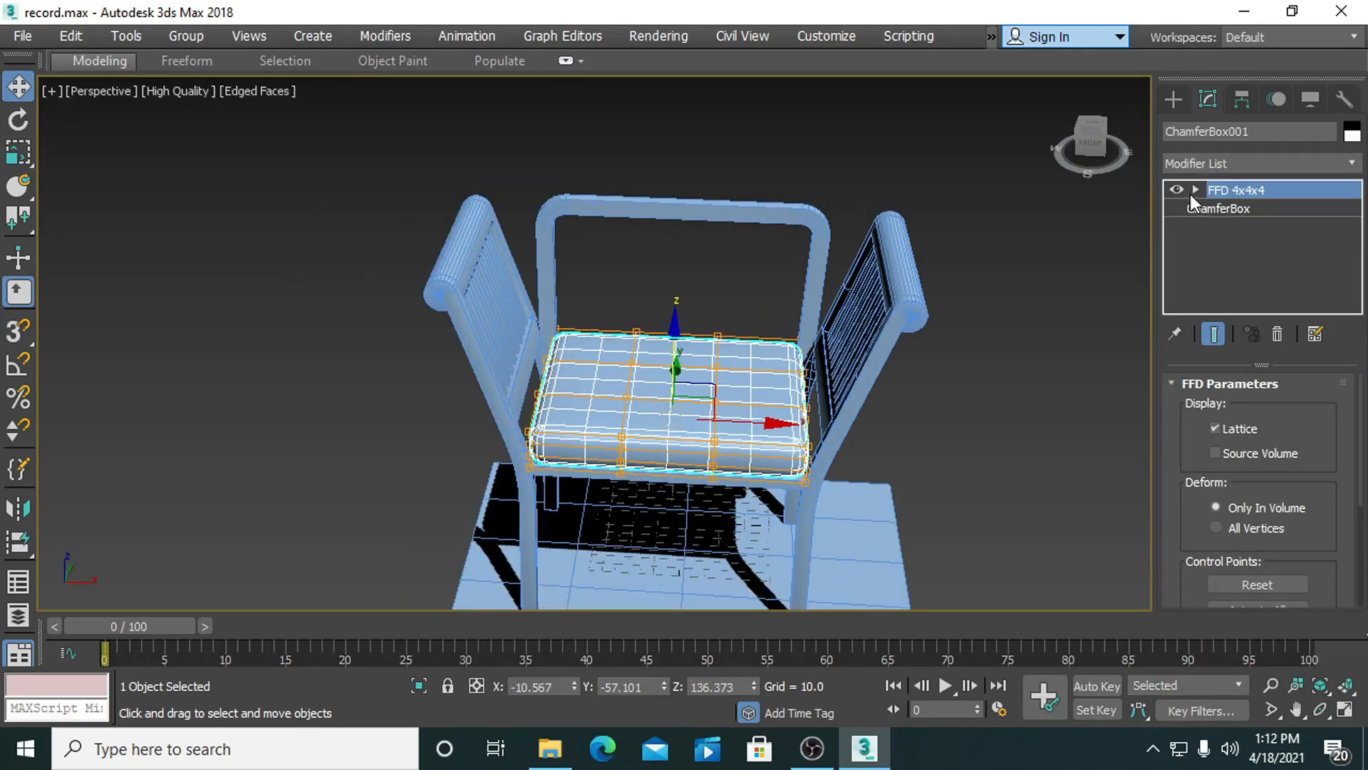
click(1195, 190)
click(1235, 209)
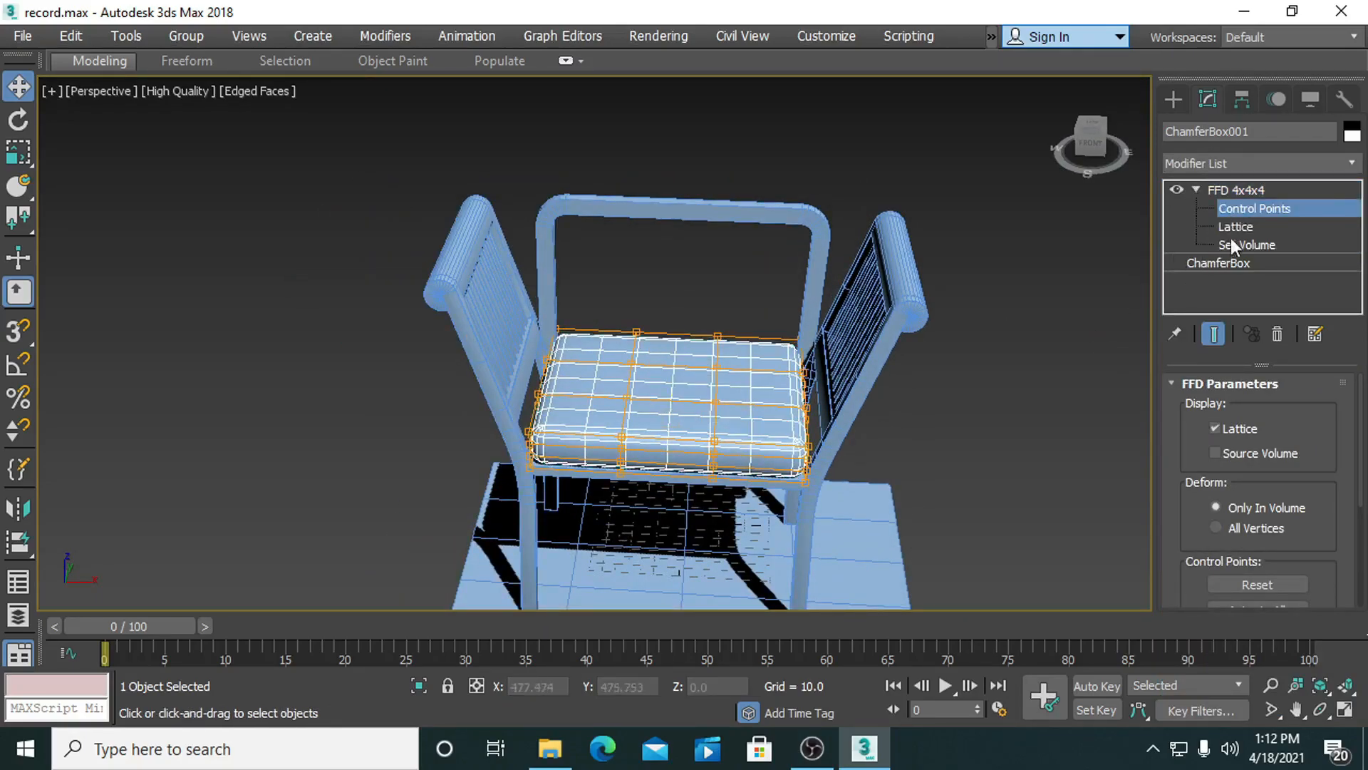
click(1265, 205)
click(1252, 207)
Raise the four central upper control points along Z to dome the cushion's top, ending control point editing.
click(721, 367)
drag(718, 402, 807, 460)
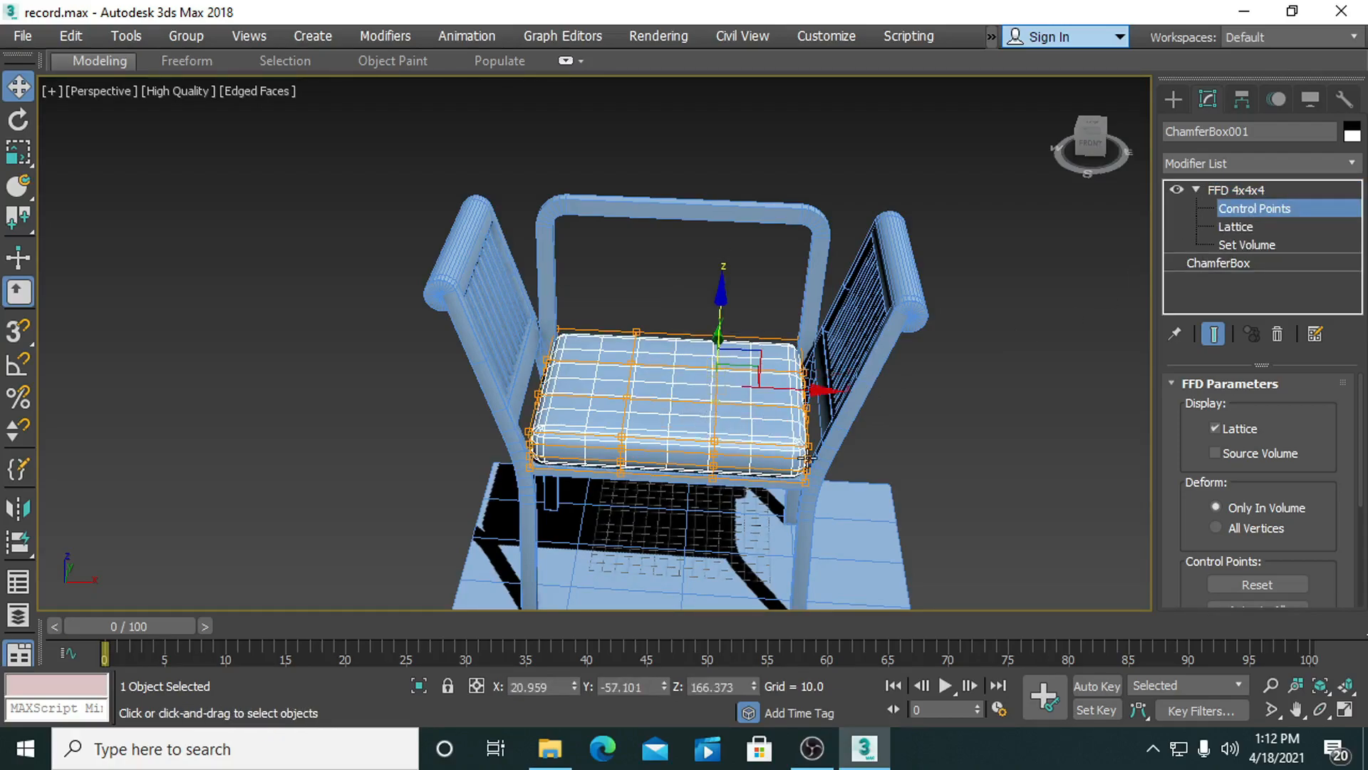
drag(633, 396, 656, 369)
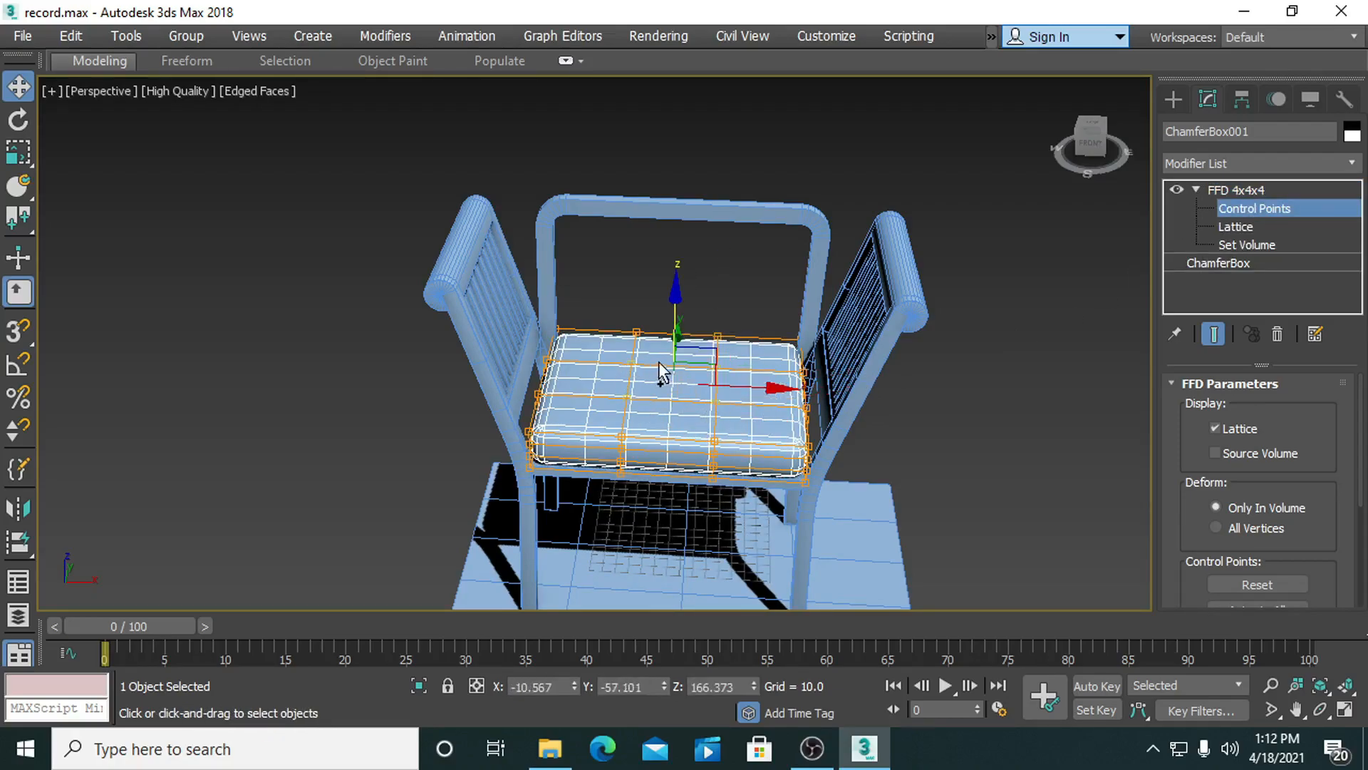
drag(681, 307, 679, 282)
alt+middle_drag(690, 333, 724, 269)
drag(712, 260, 710, 245)
click(1226, 192)
click(1128, 258)
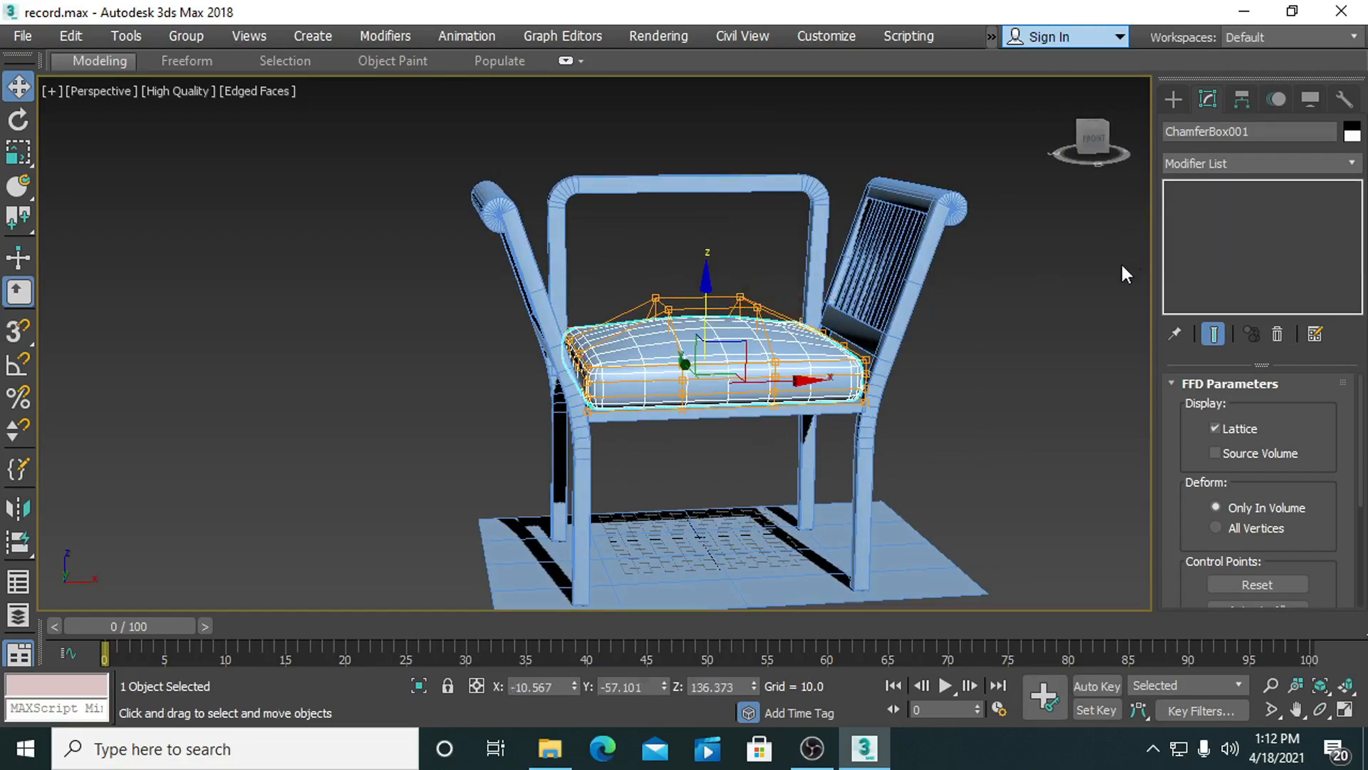
Copy the domed seat cushion upward along Z to about 239, as one independent copy.
scroll(927, 417, down, 3)
alt+middle_drag(864, 416, 830, 360)
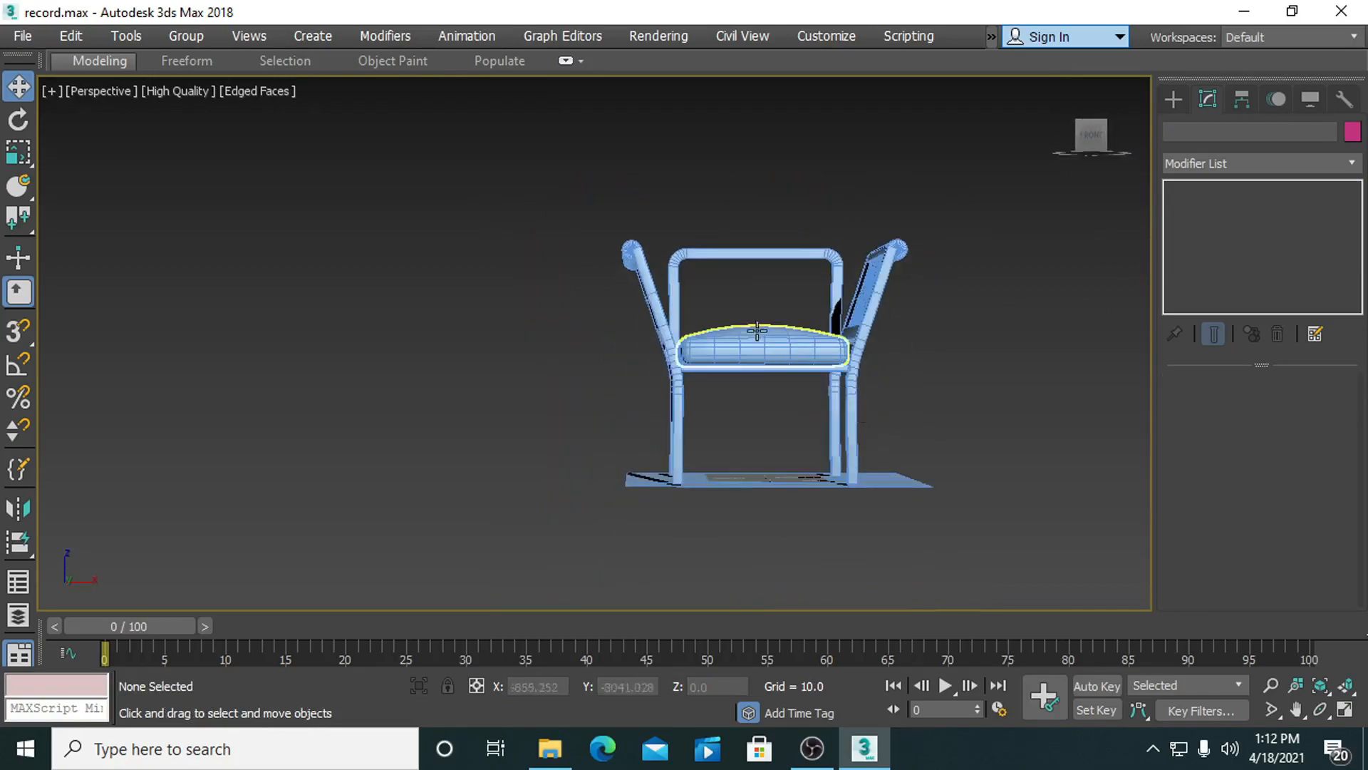
click(760, 338)
middle_drag(765, 393, 774, 476)
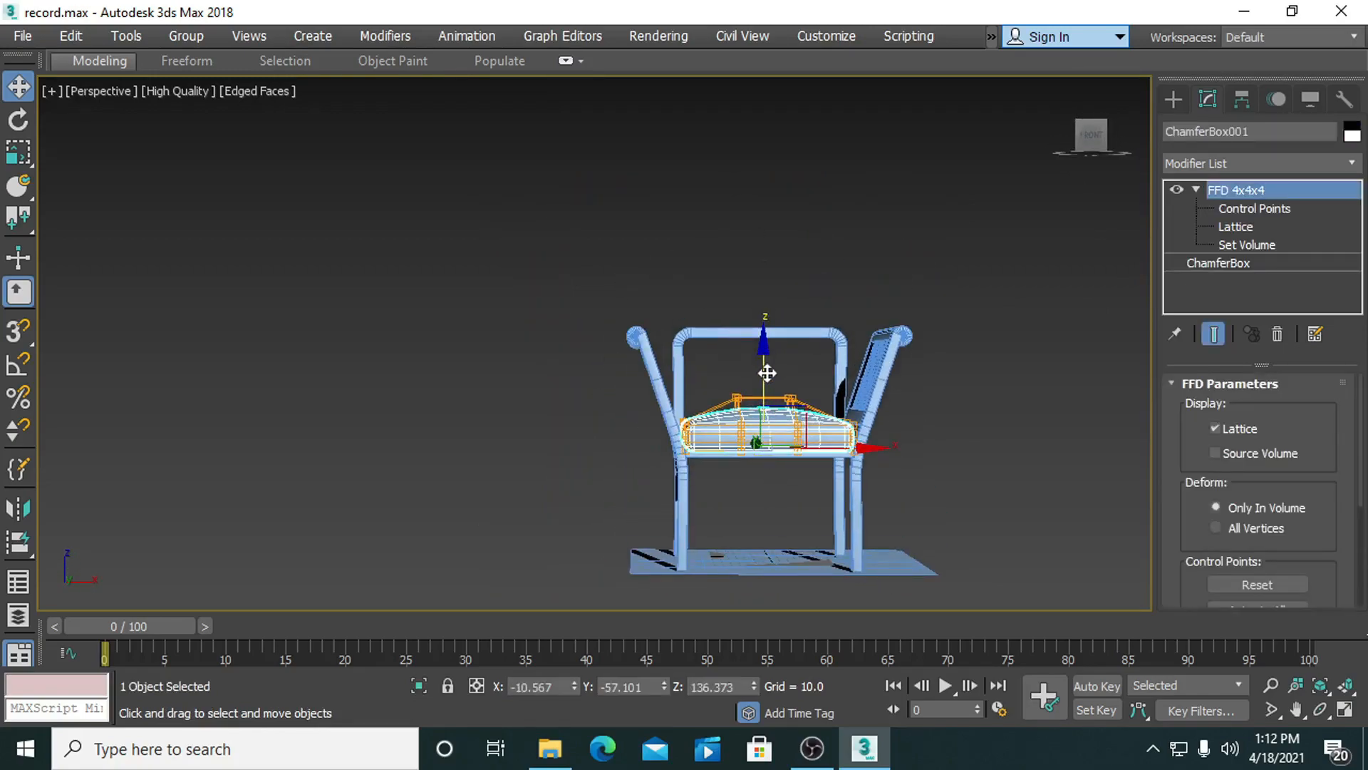
shift+drag(764, 373, 778, 289)
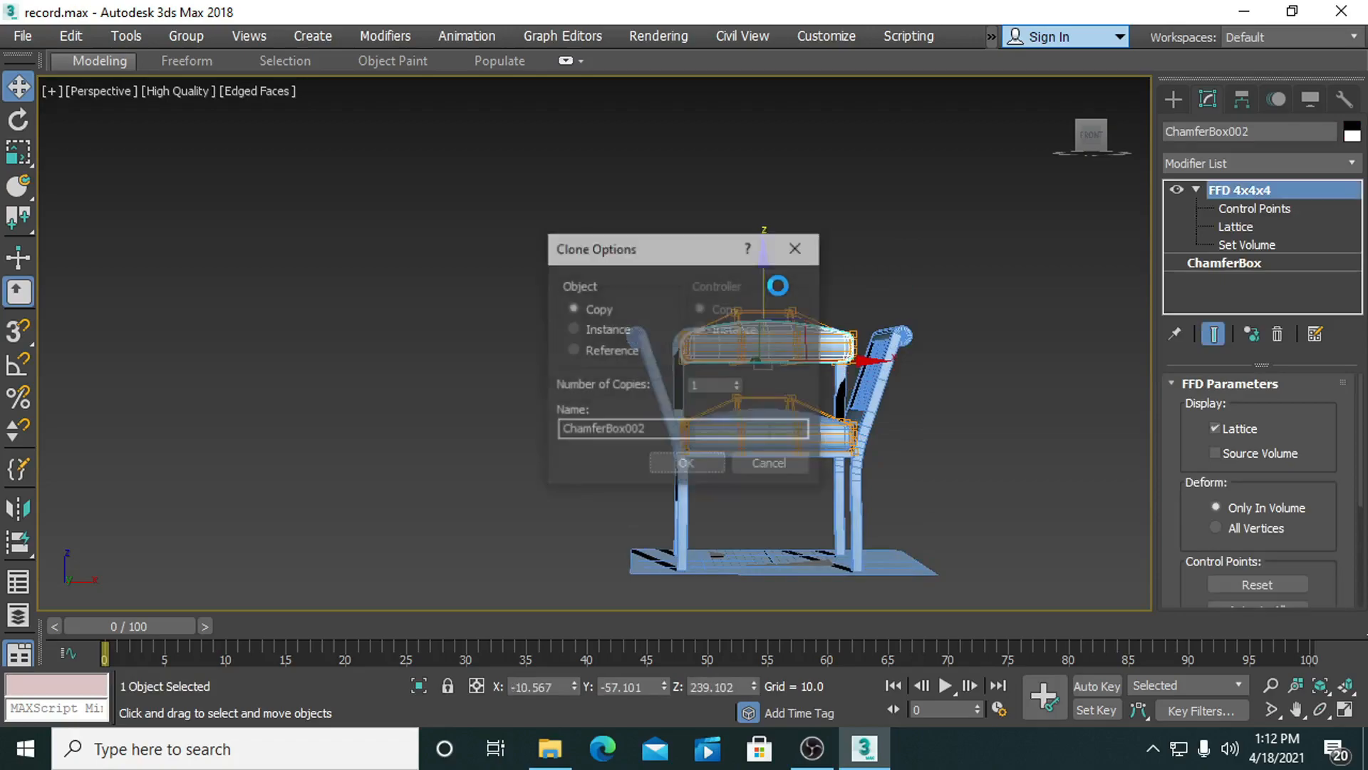
click(674, 467)
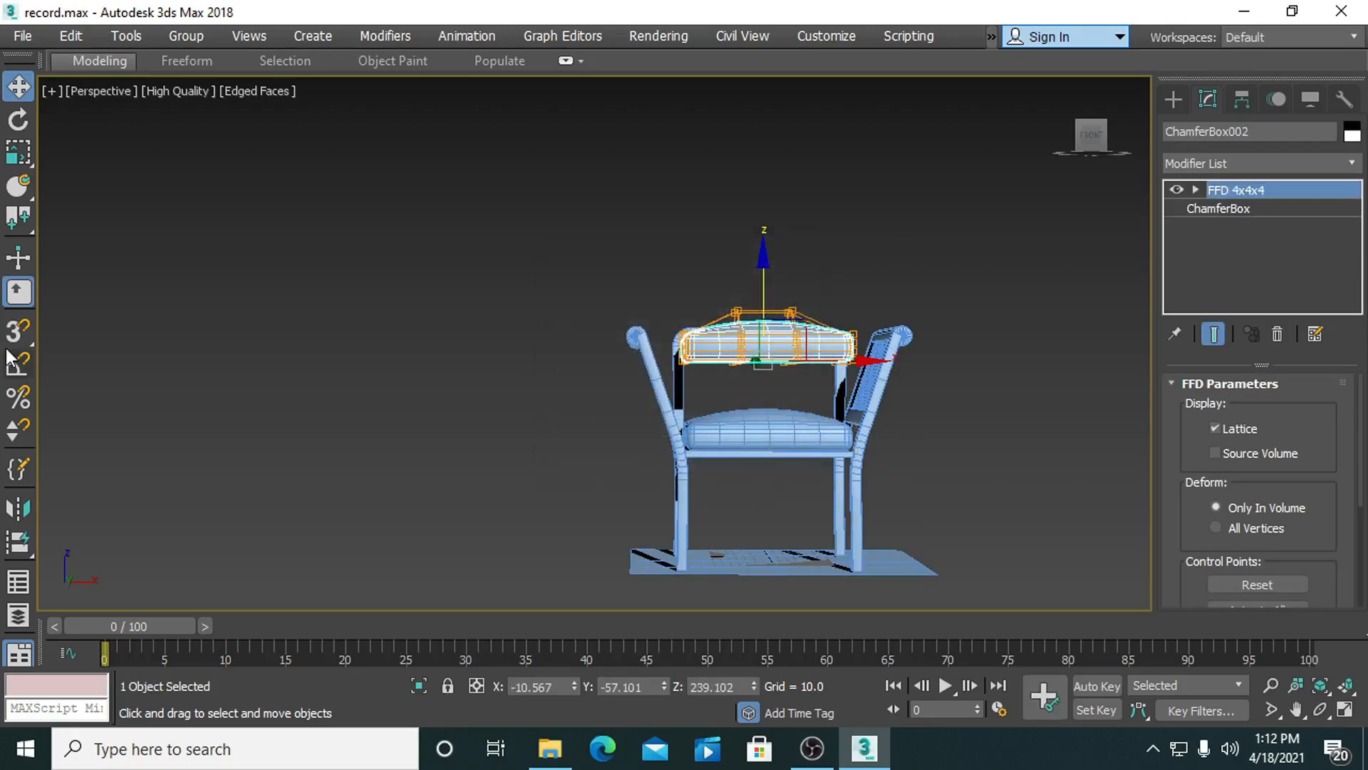
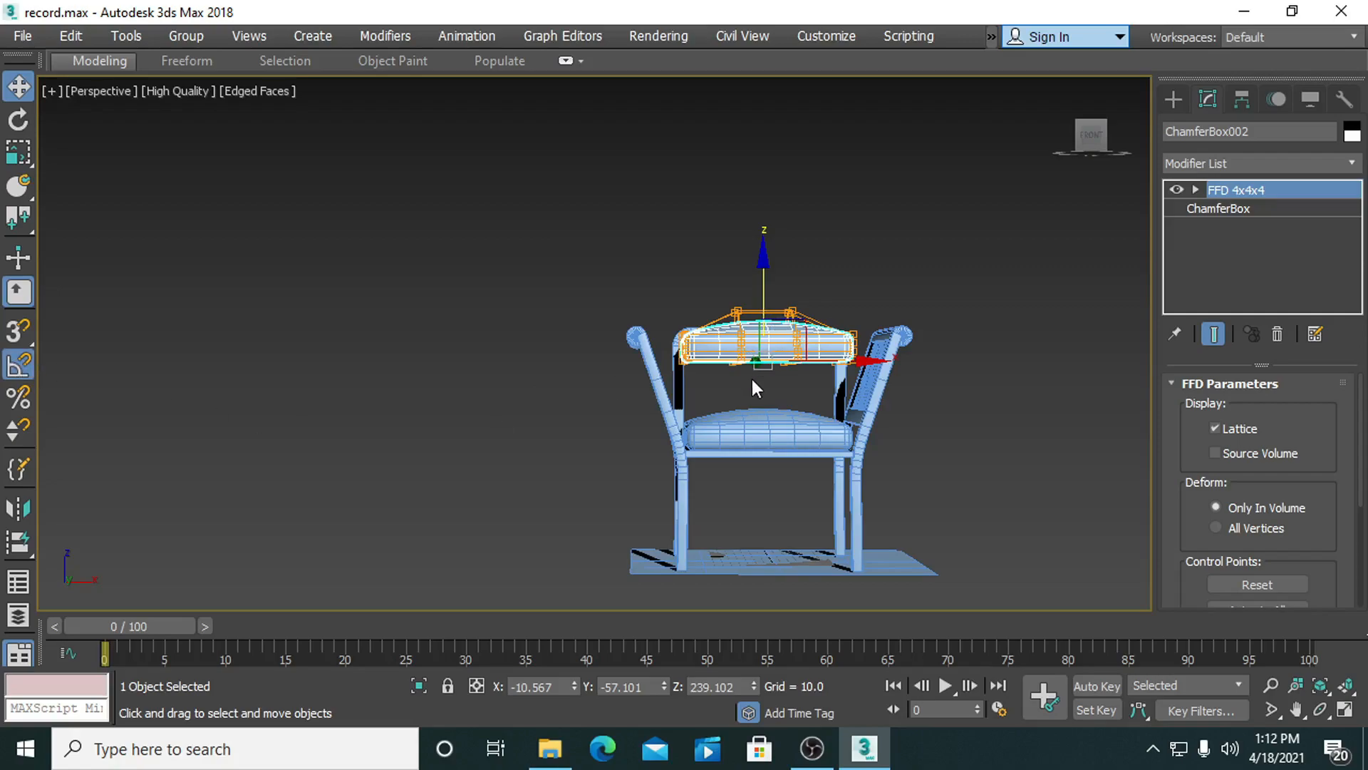
Rotate the copied cushion upright as a backrest and move it back along Y toward the back frame.
key(e)
drag(763, 294, 761, 392)
alt+middle_drag(761, 392, 915, 493)
key(w)
drag(801, 405, 758, 395)
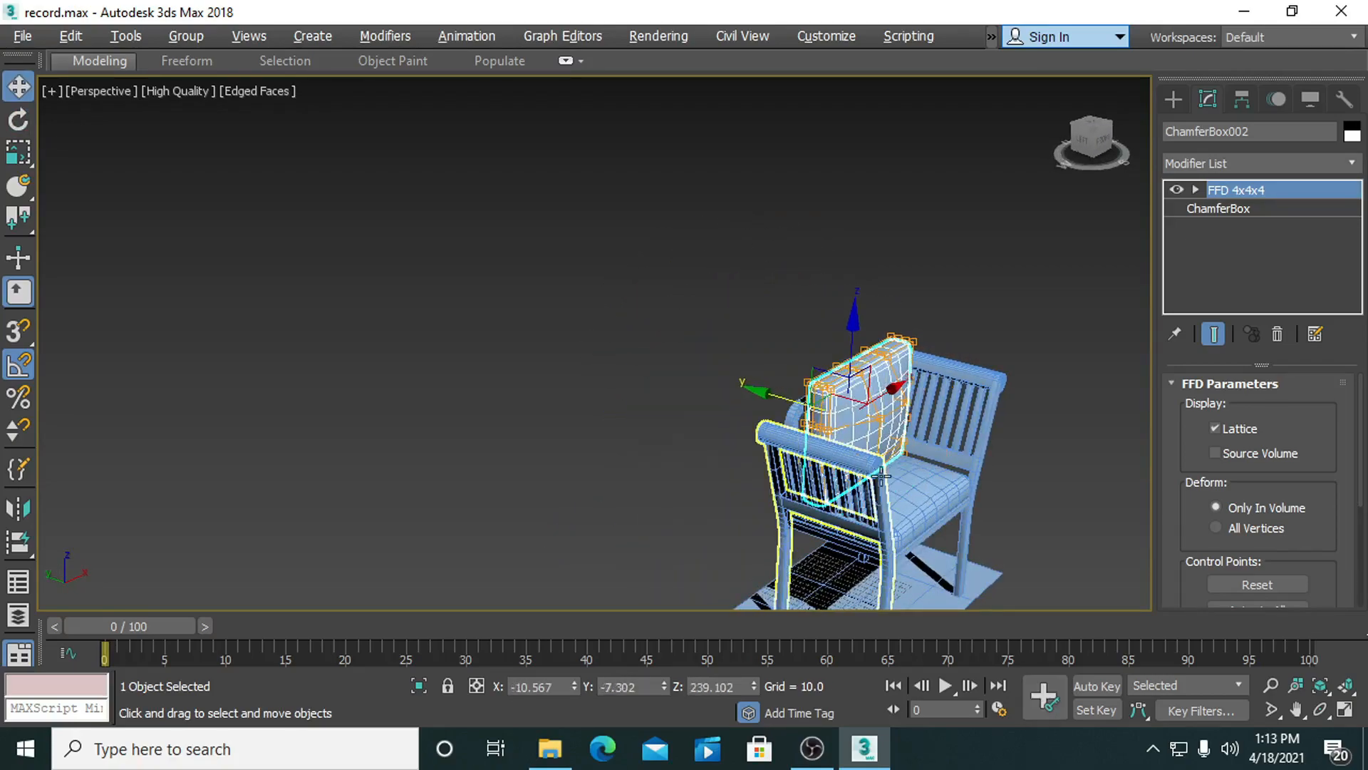
Move the back cushion further back along Y to about 2.55 so it rests against the back frame.
alt+middle_drag(768, 428, 817, 444)
scroll(706, 438, up, 4)
scroll(706, 438, up, 2)
middle_drag(705, 437, 647, 452)
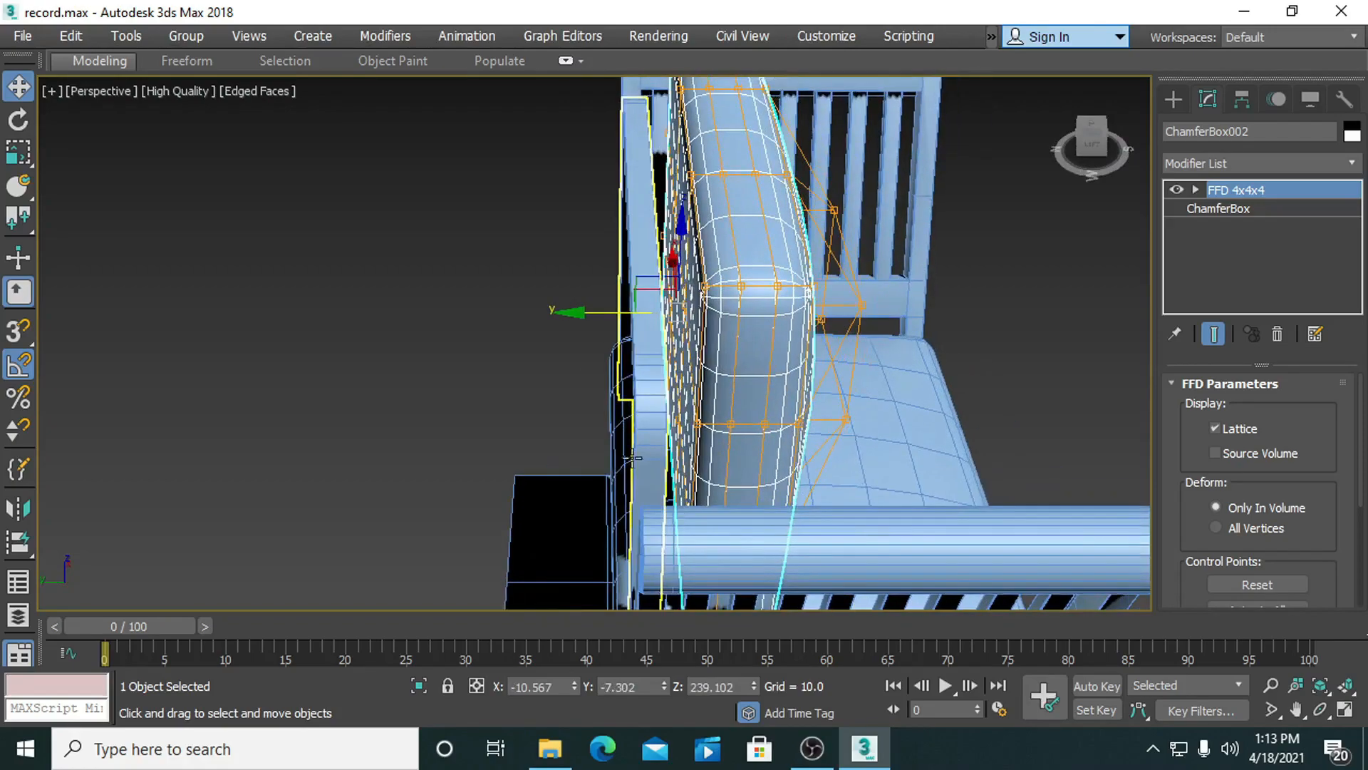
scroll(645, 454, down, 2)
drag(612, 354, 598, 353)
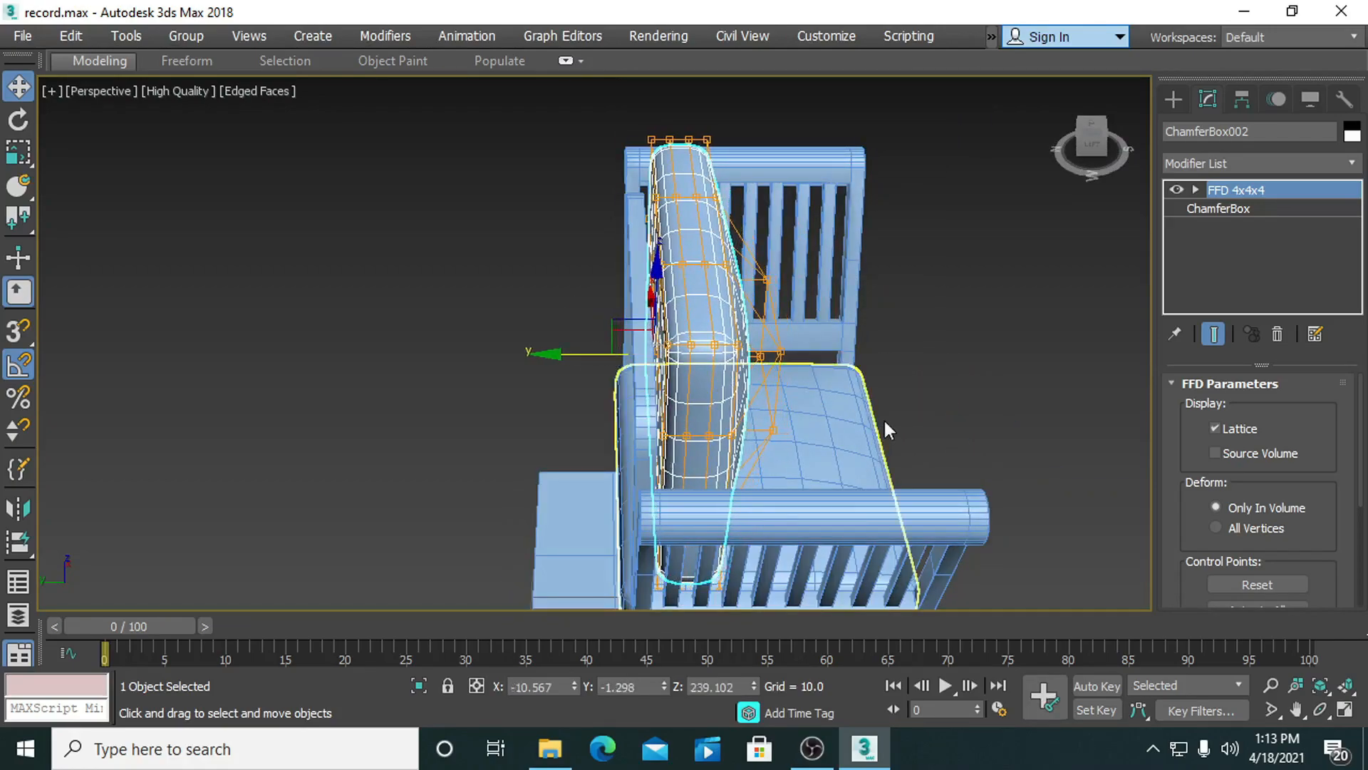
alt+middle_drag(853, 379, 634, 417)
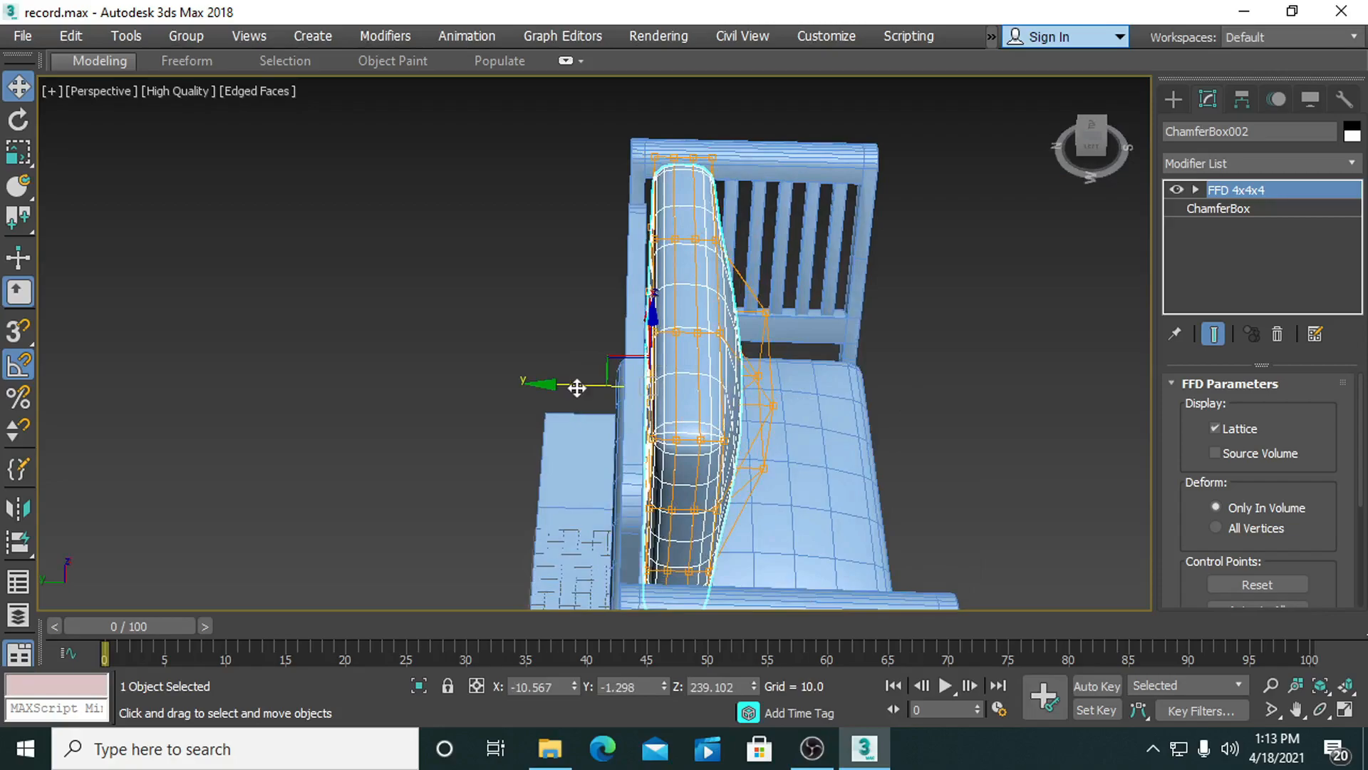
drag(577, 385, 568, 385)
alt+middle_drag(730, 425, 698, 371)
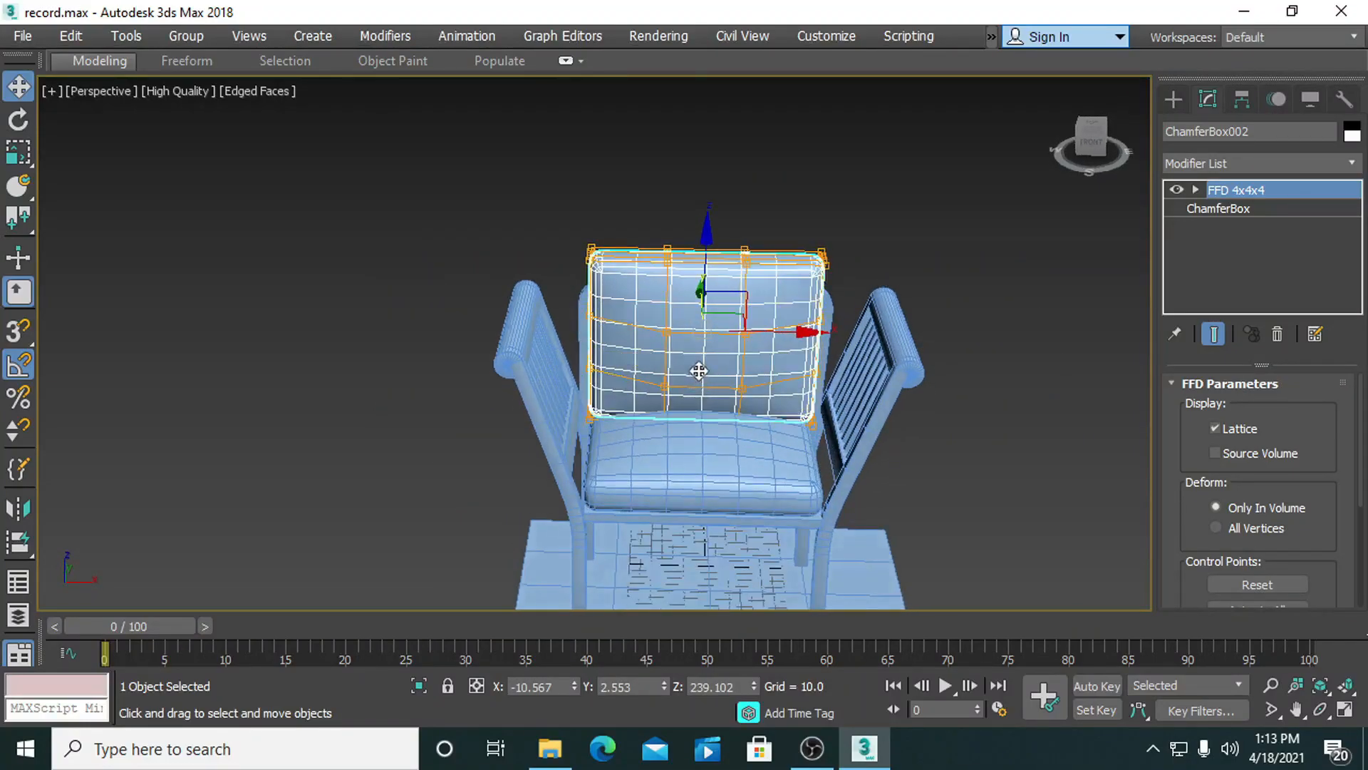
Scale the back cushion's height down to about 77 percent.
key(r)
drag(708, 221, 706, 256)
key(w)
click(935, 348)
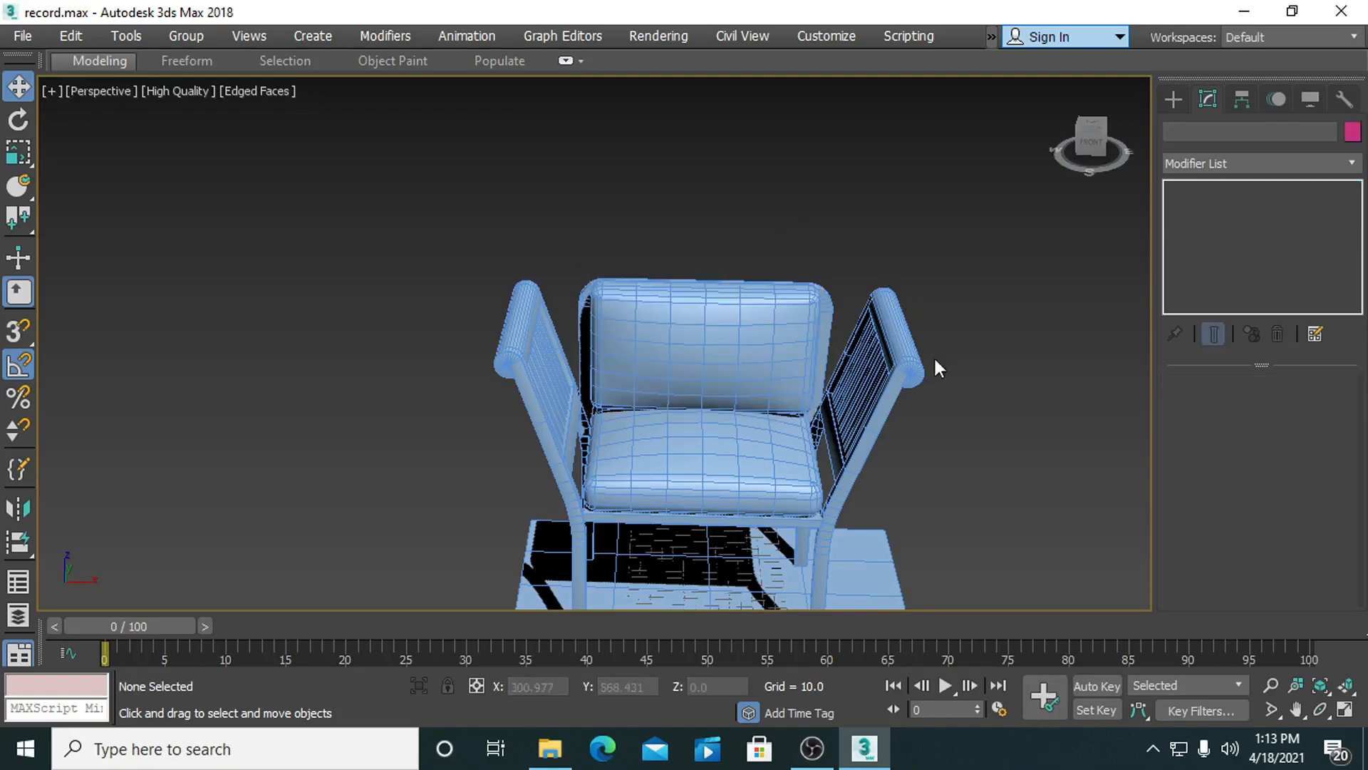
Scale the back cushion's width up along X to about 108 percent.
alt+middle_drag(776, 367, 746, 324)
alt+middle_drag(977, 250, 1006, 289)
scroll(843, 369, up, 3)
click(741, 418)
middle_drag(741, 418, 696, 372)
key(r)
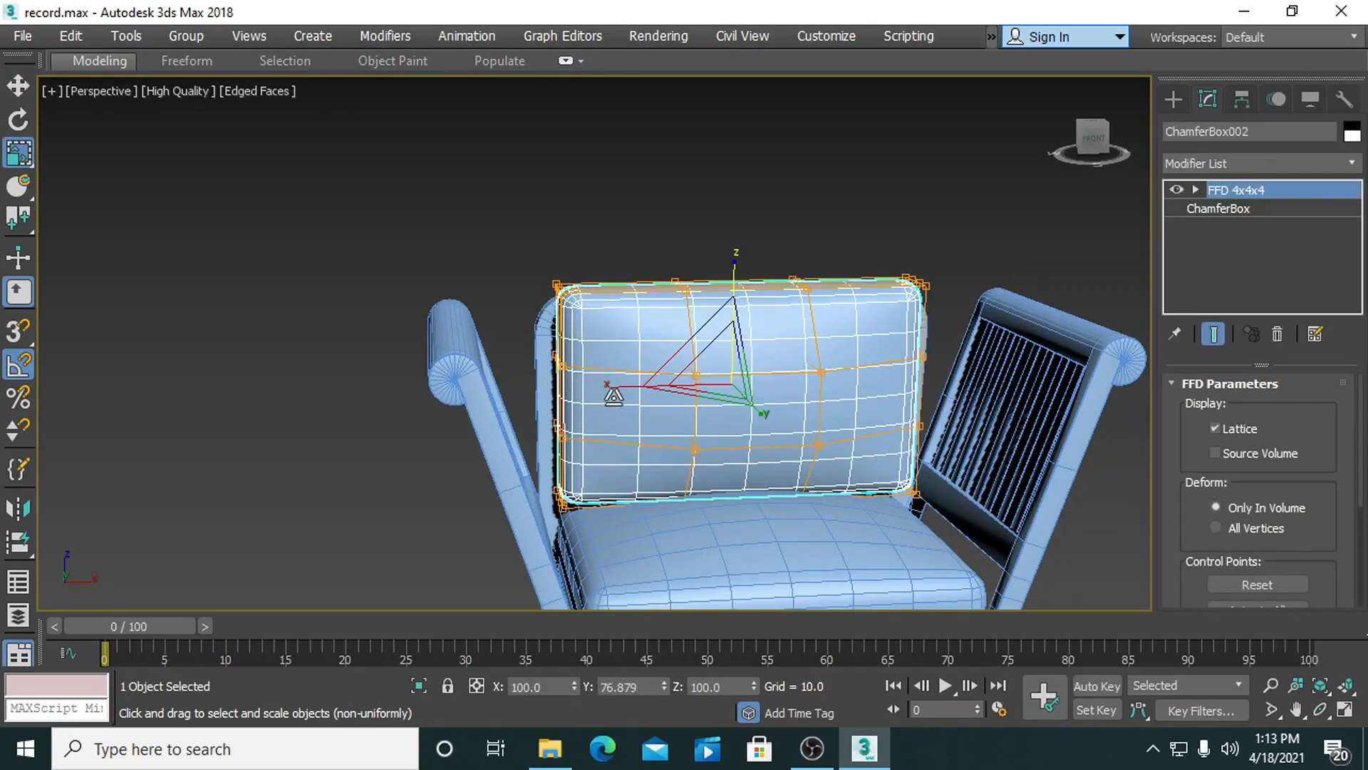
drag(616, 396, 610, 388)
key(ctrl+z)
click(740, 244)
middle_drag(739, 245, 606, 244)
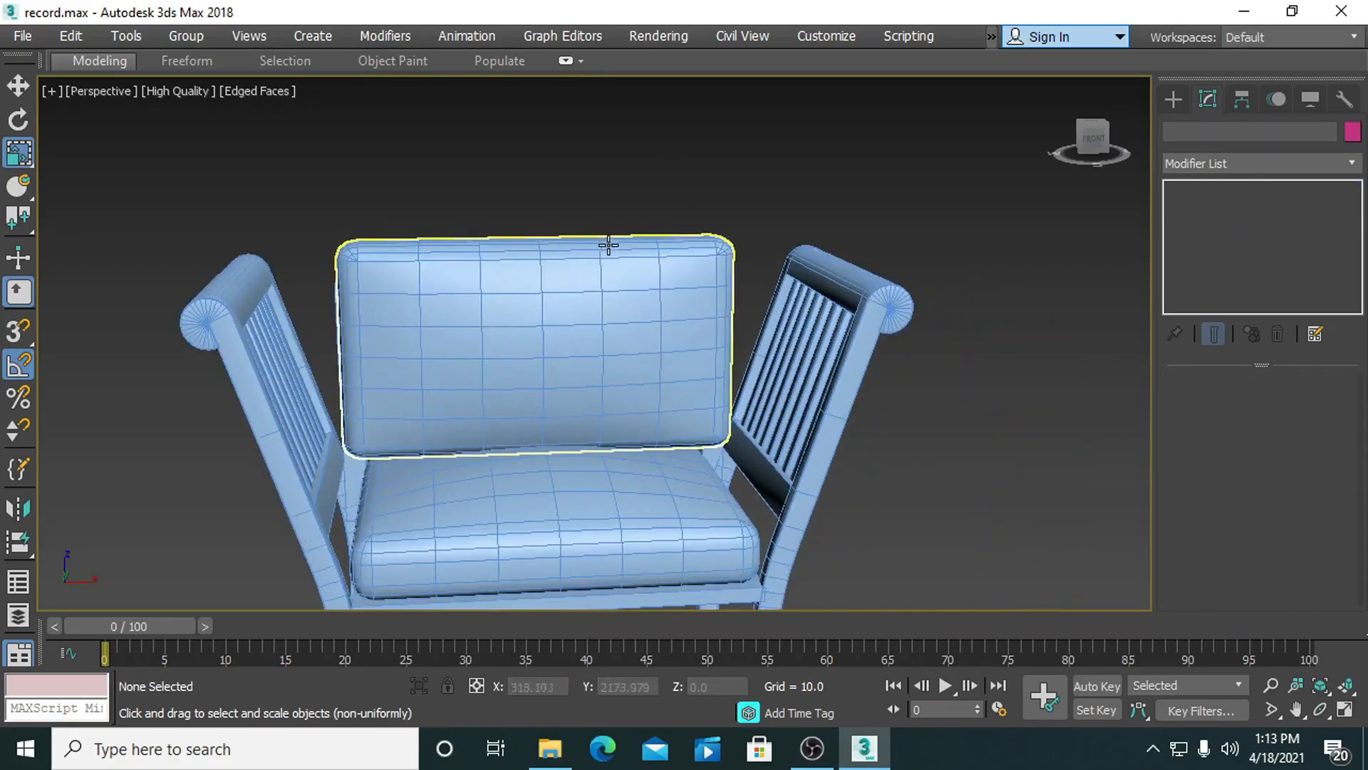
Scale the back cushion slightly along its depth to make it a little thinner.
alt+middle_drag(693, 273, 655, 288)
alt+middle_drag(847, 258, 742, 330)
click(742, 330)
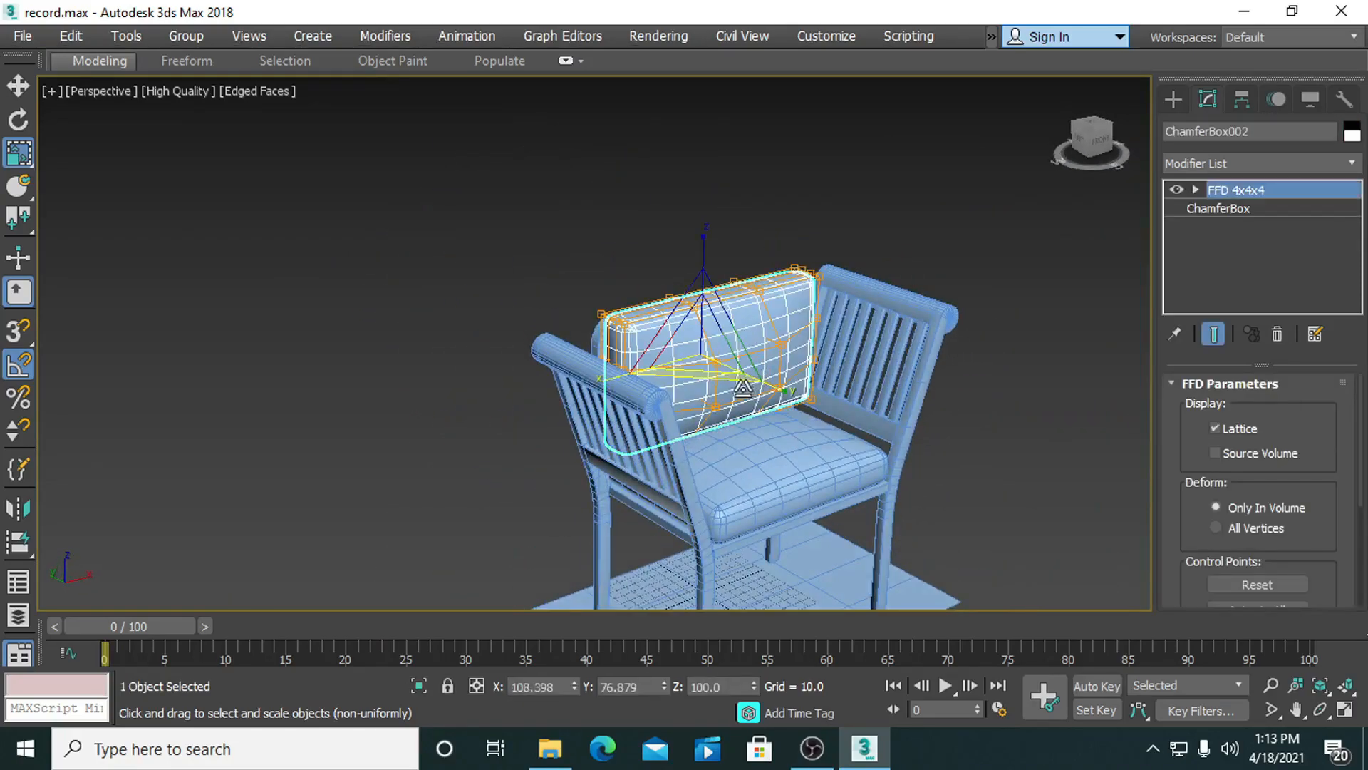
drag(785, 396, 779, 394)
click(848, 242)
alt+middle_drag(846, 306, 741, 287)
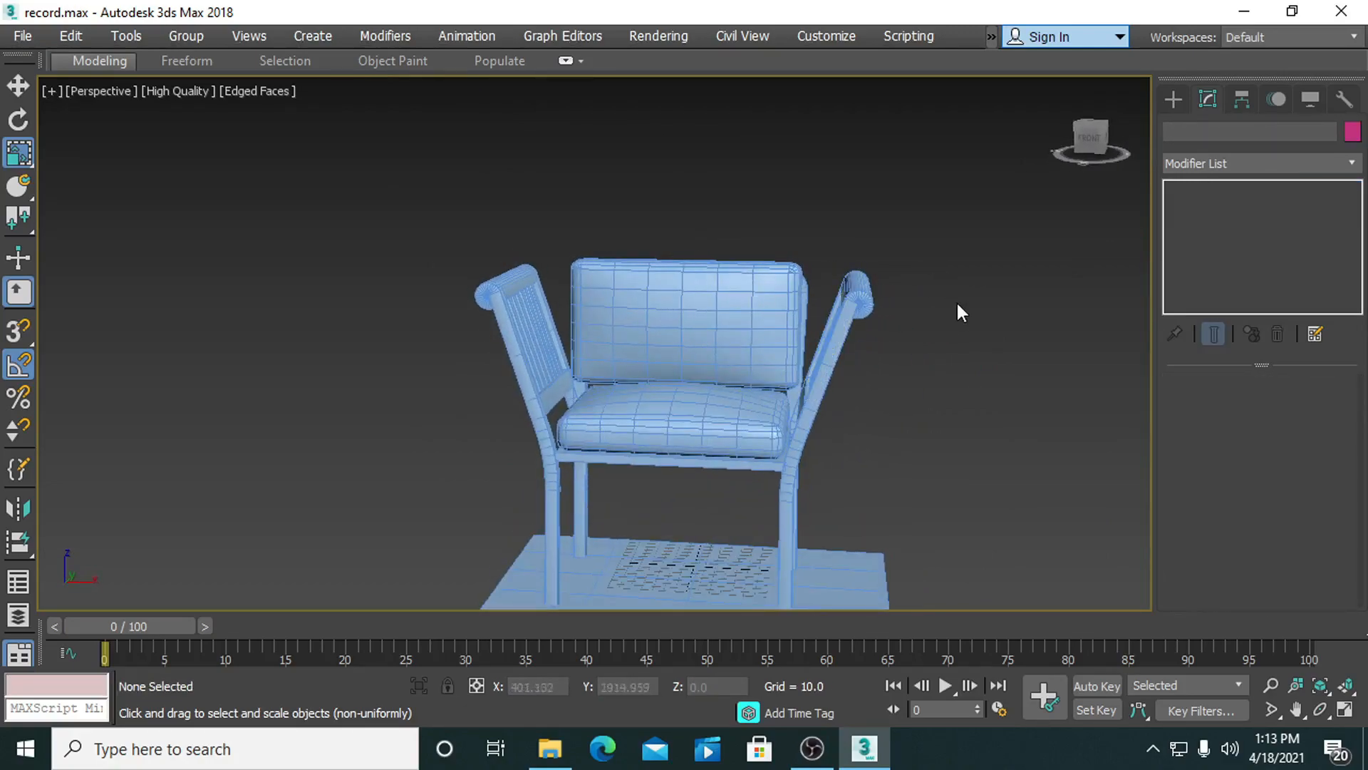
Scale the ground plane under the armchair uniformly up to about 714 percent.
middle_drag(957, 305, 920, 223)
scroll(912, 228, down, 3)
alt+middle_drag(905, 273, 906, 296)
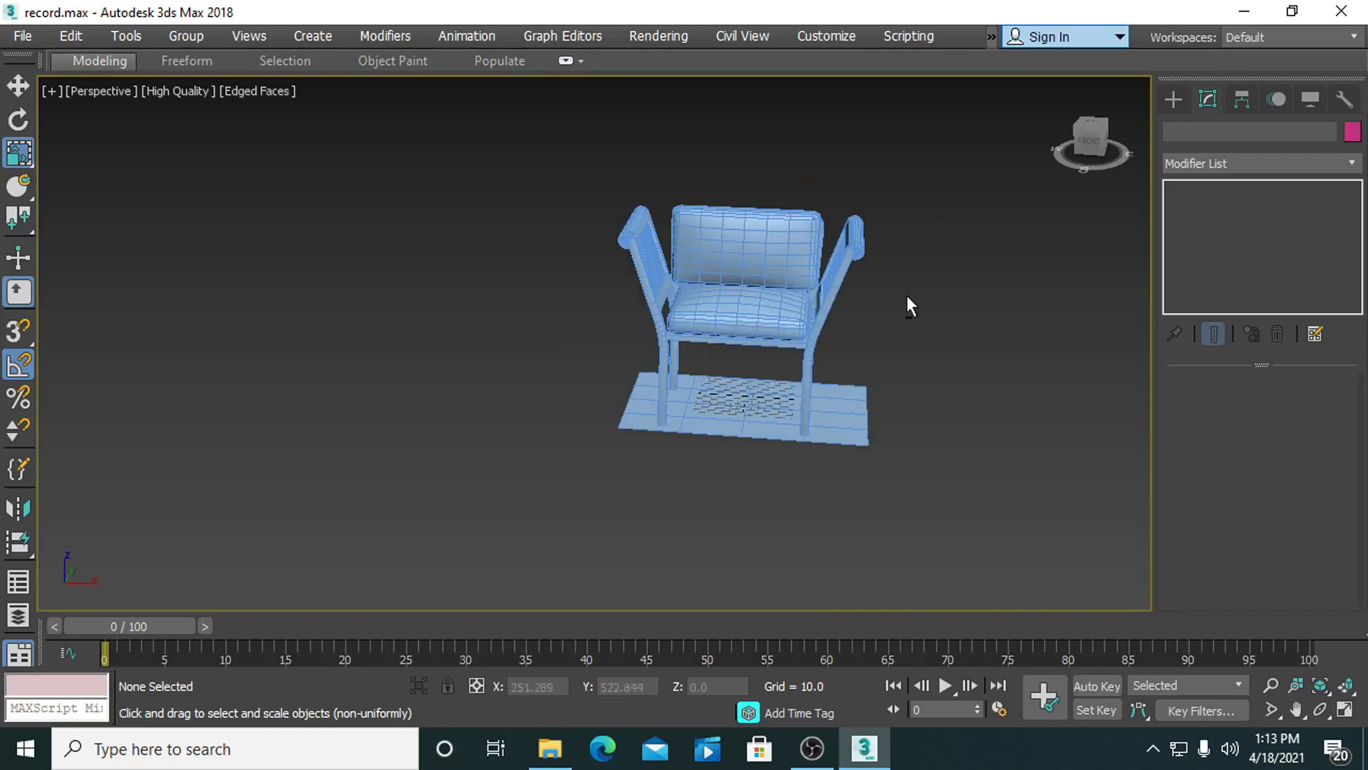
click(742, 409)
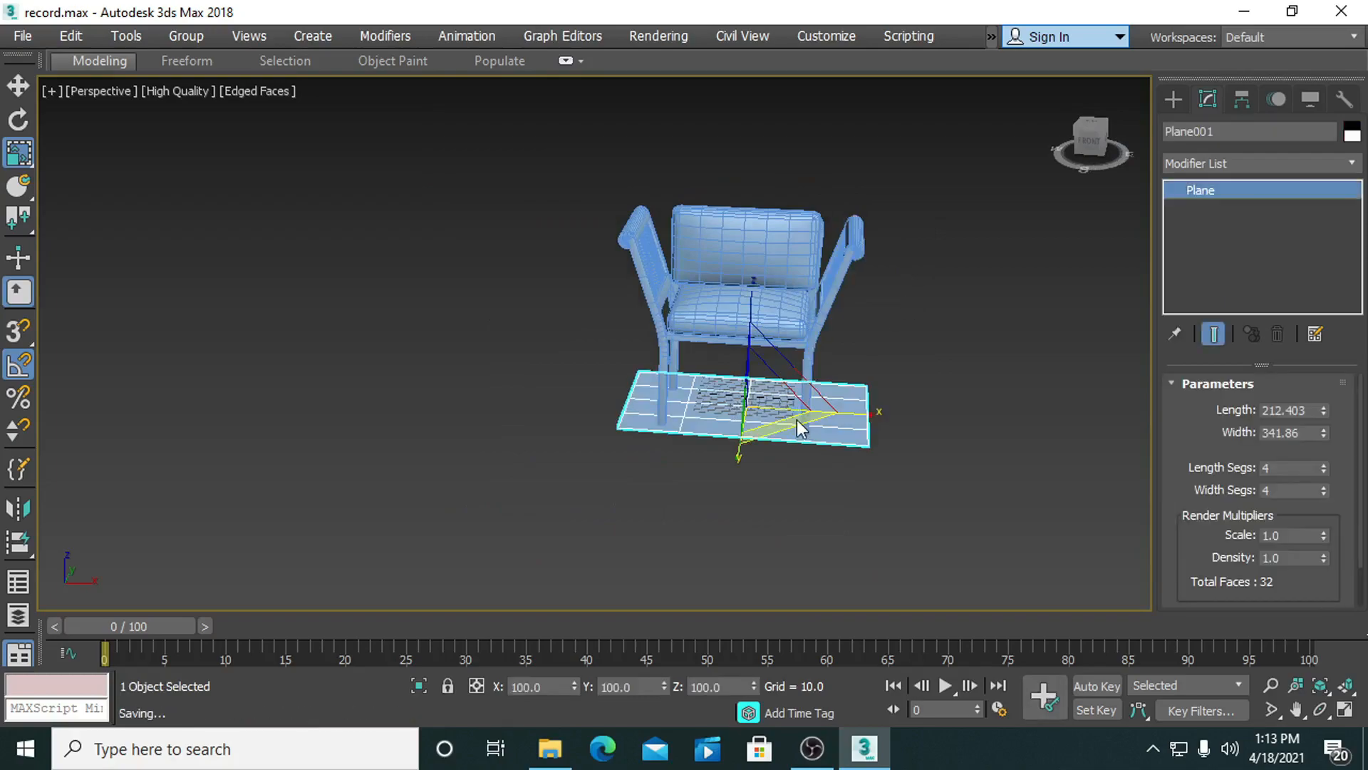
drag(761, 390, 865, 476)
scroll(866, 476, up, 5)
middle_drag(748, 526, 728, 645)
middle_drag(785, 479, 813, 567)
scroll(713, 493, down, 3)
mouse_move(709, 486)
alt+middle_down()
mouse_move(696, 452)
mouse_move(697, 464)
alt+middle_up()
Move the back cushion slightly down along Z toward the seat cushion.
key(w)
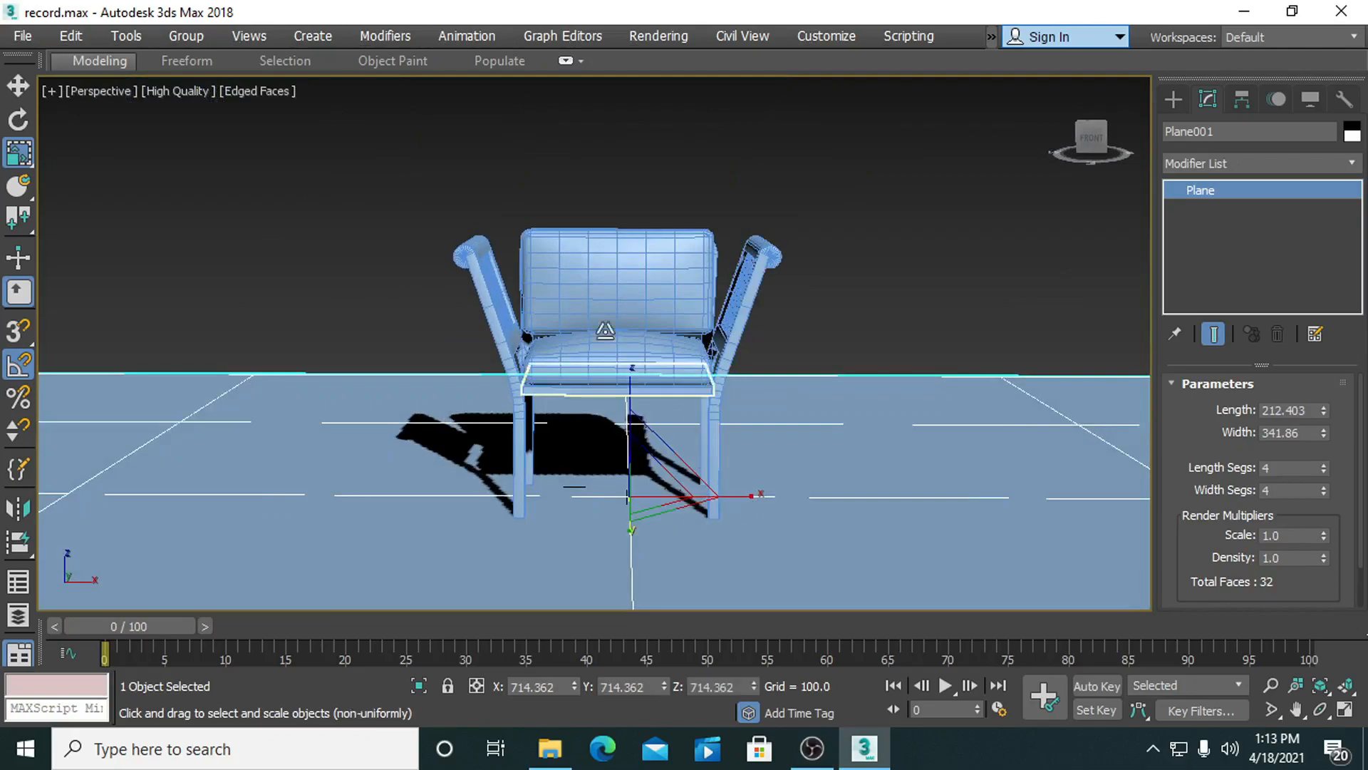
click(624, 313)
drag(619, 179, 620, 184)
click(878, 335)
Select all eight slats of one armrest frame and group them.
alt+middle_drag(878, 335, 549, 338)
click(528, 312)
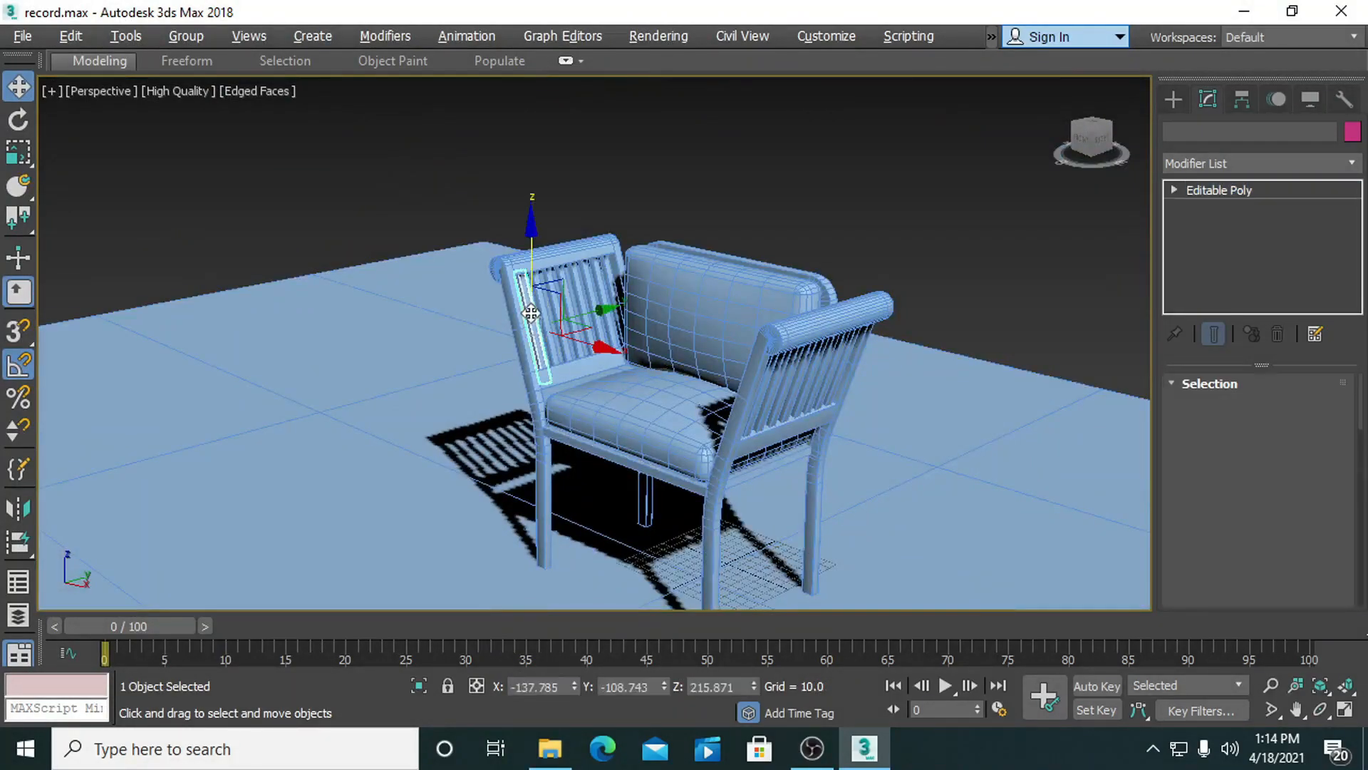
ctrl+click(548, 298)
ctrl+click(566, 298)
ctrl+click(570, 298)
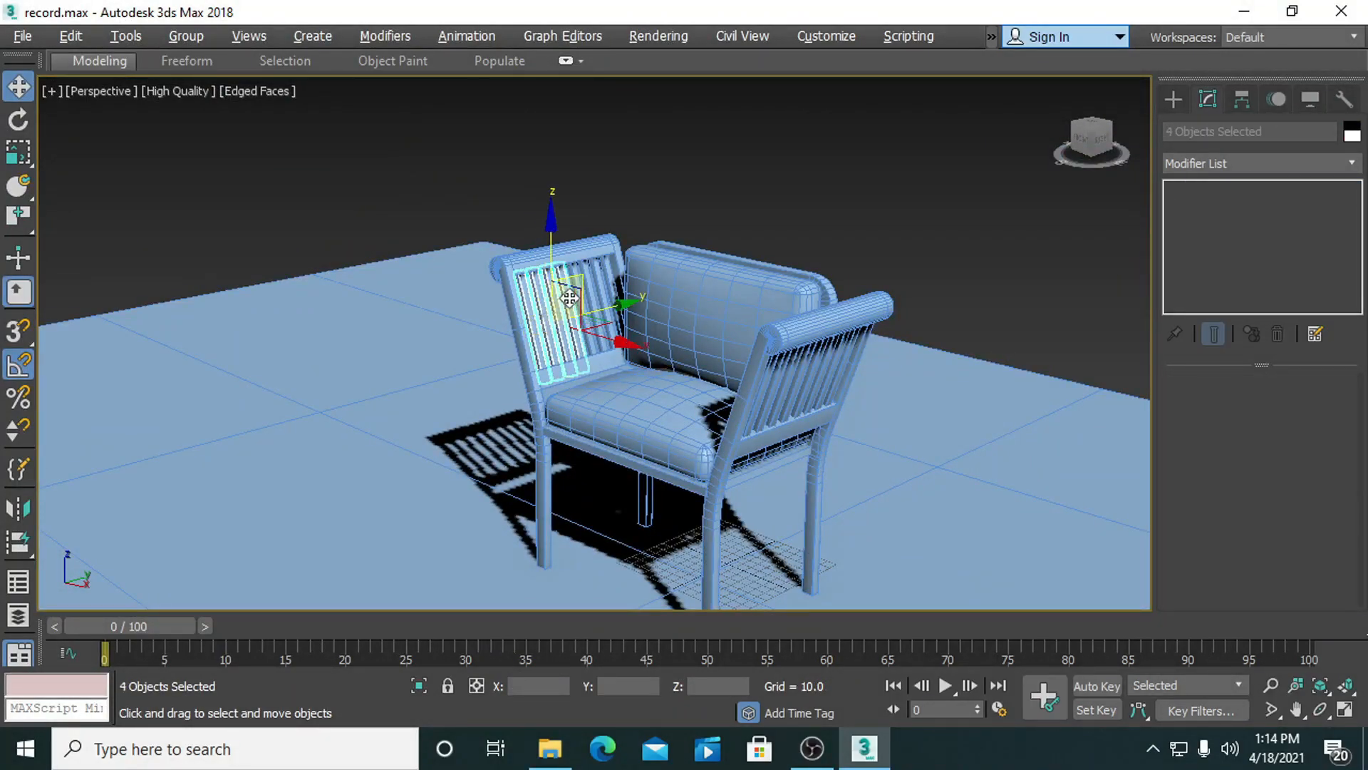
ctrl+click(579, 289)
ctrl+click(590, 283)
ctrl+click(600, 282)
ctrl+click(607, 279)
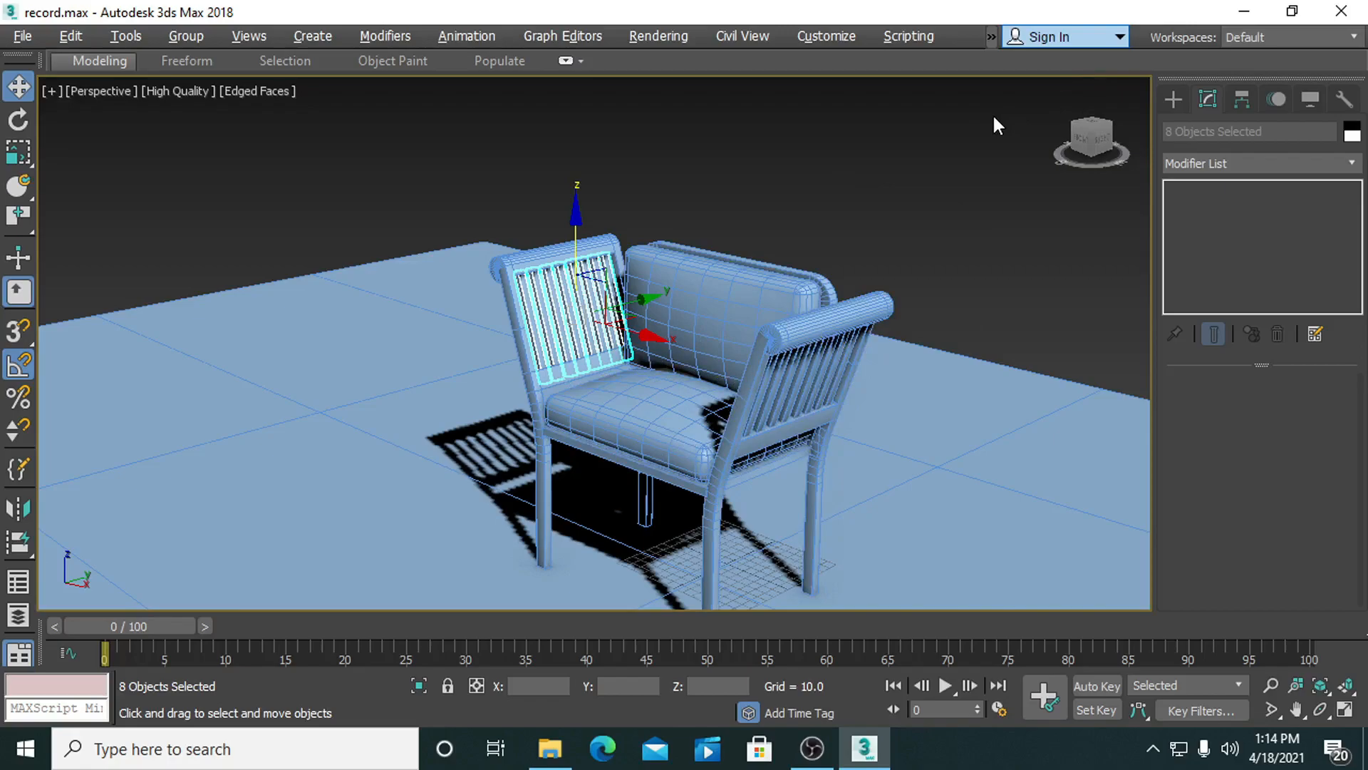
click(203, 73)
click(691, 411)
click(811, 206)
Select all eight slats of the opposite armrest frame and group them.
alt+middle_drag(811, 207, 769, 409)
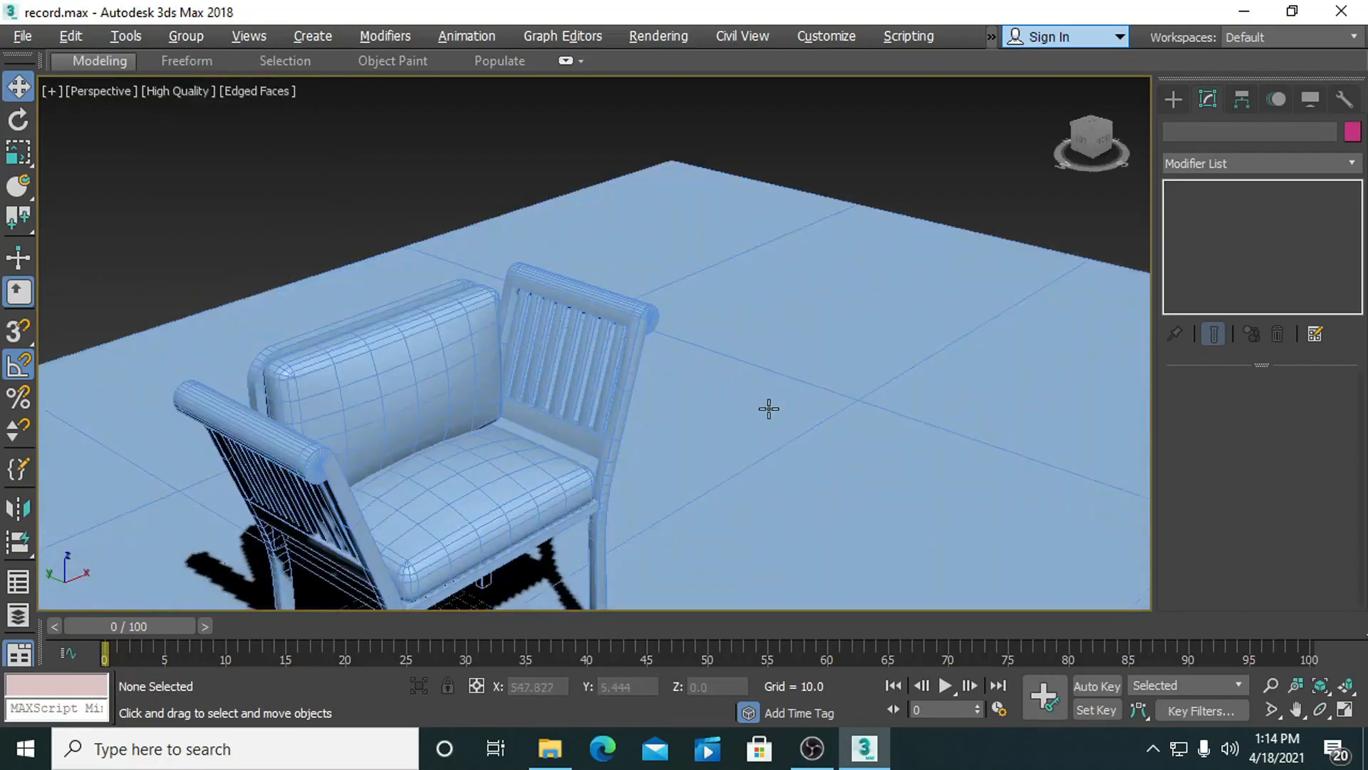
click(606, 367)
ctrl+click(595, 355)
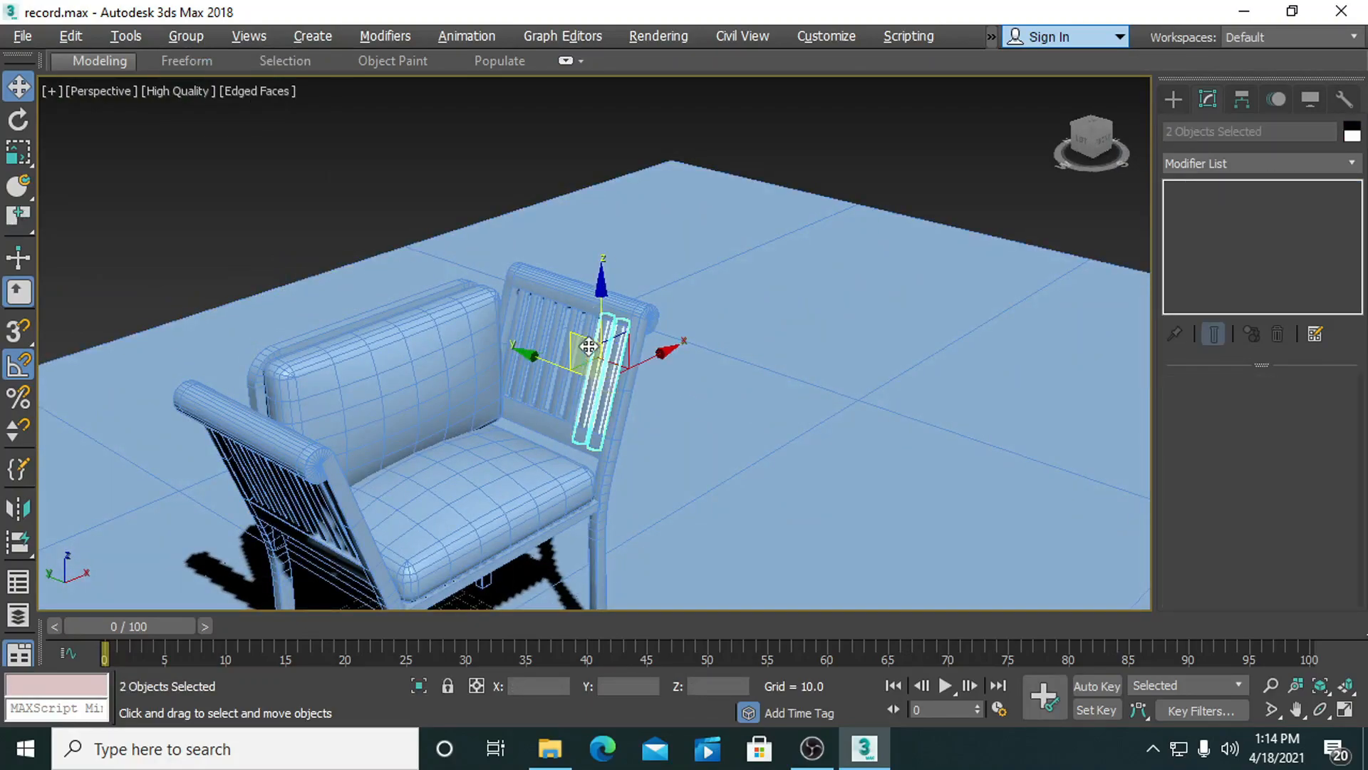
ctrl+click(585, 345)
ctrl+click(568, 343)
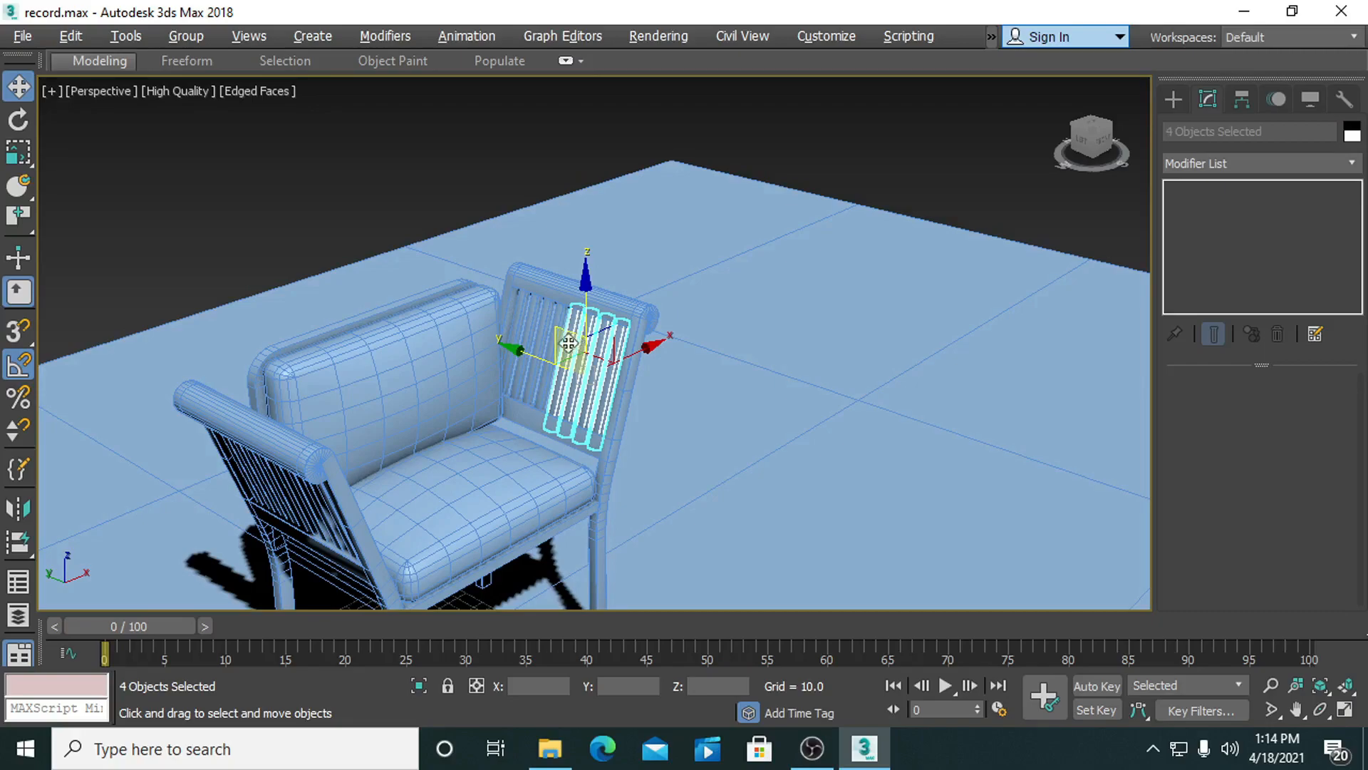
ctrl+click(554, 329)
ctrl+click(541, 324)
ctrl+click(529, 320)
ctrl+click(515, 318)
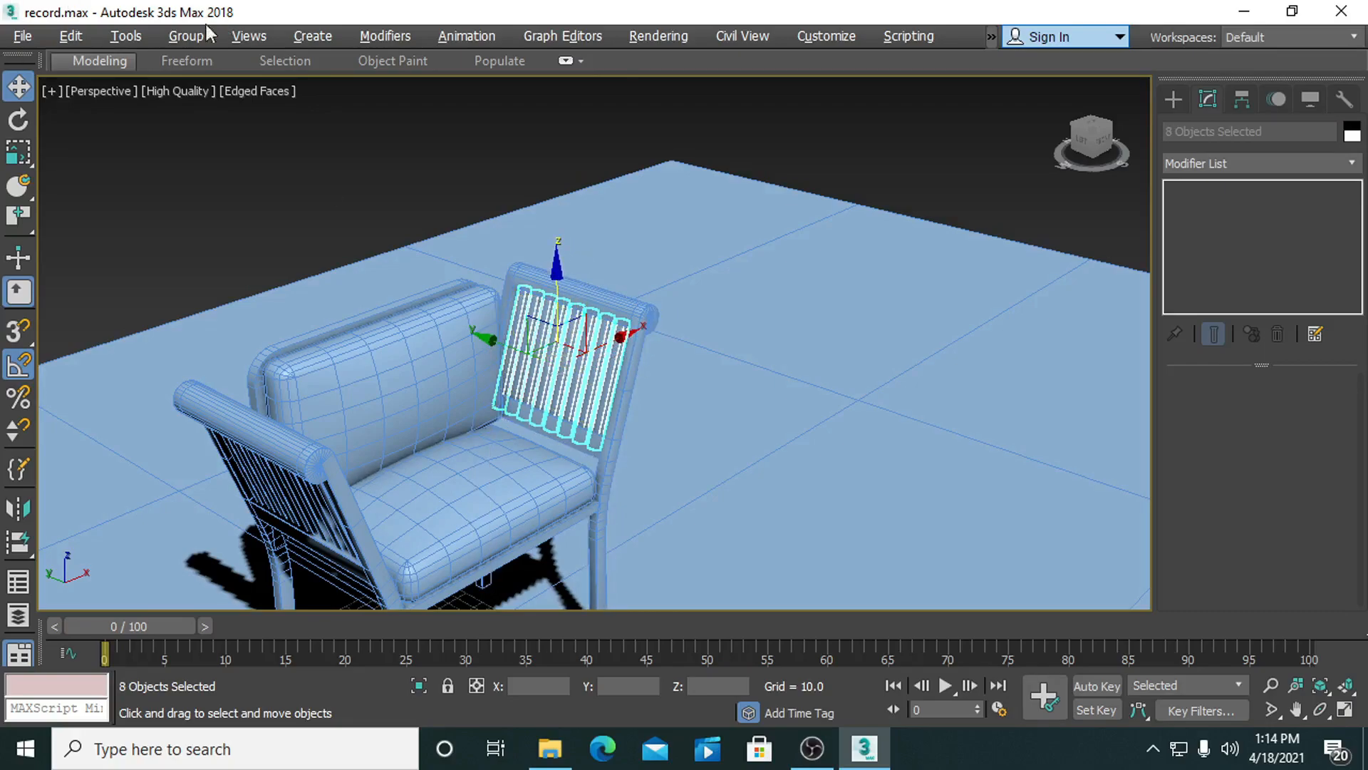
click(182, 36)
click(228, 67)
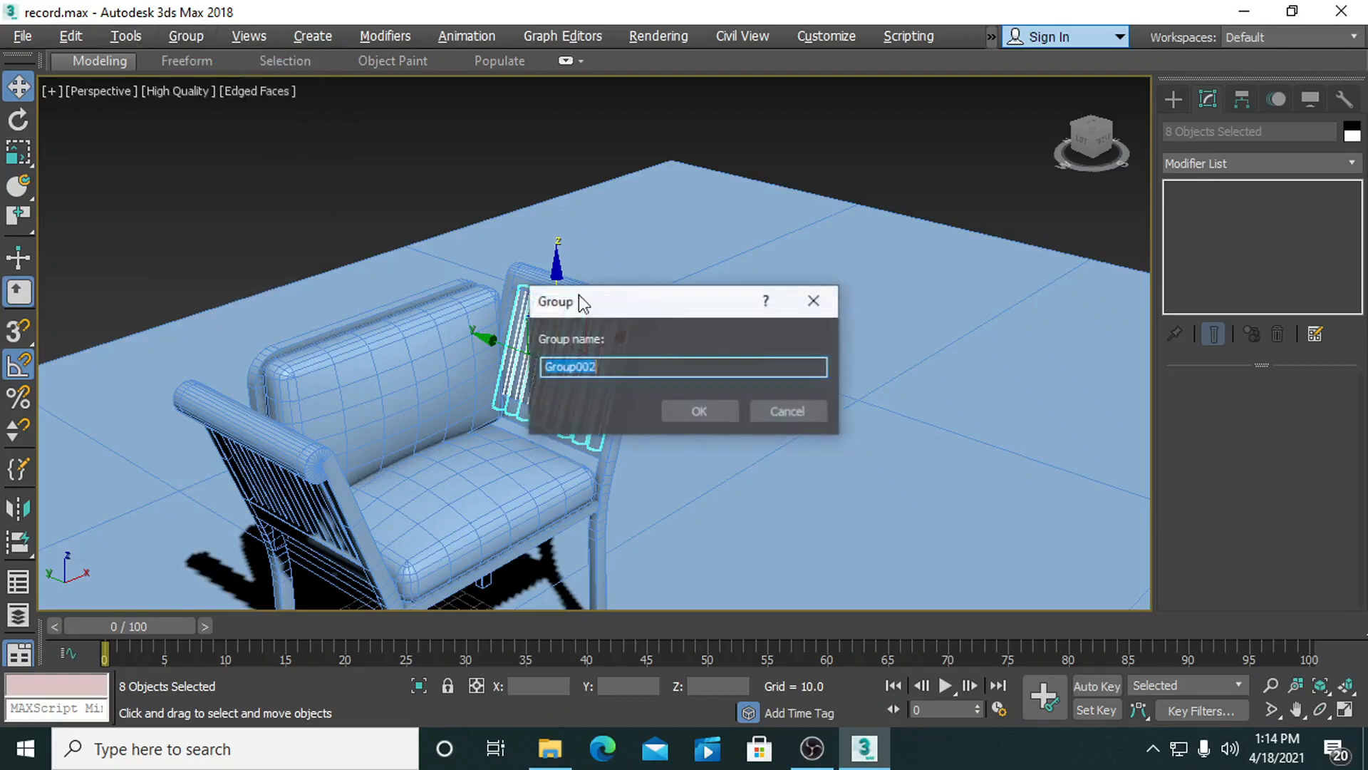
click(712, 416)
Open the Slate Material Editor and add a Standard material to the view.
scroll(527, 360, down, 5)
alt+middle_drag(526, 360, 324, 406)
click(570, 214)
key(m)
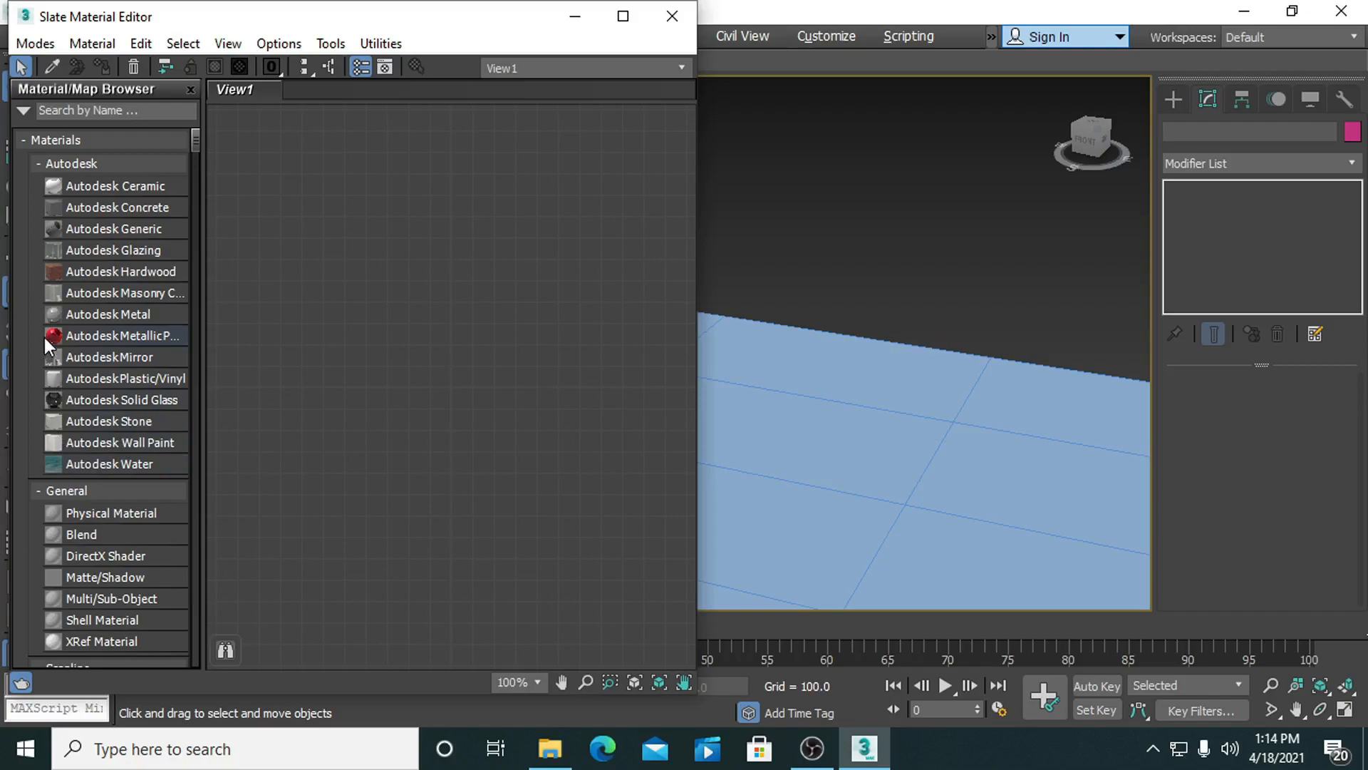
scroll(122, 474, down, 3)
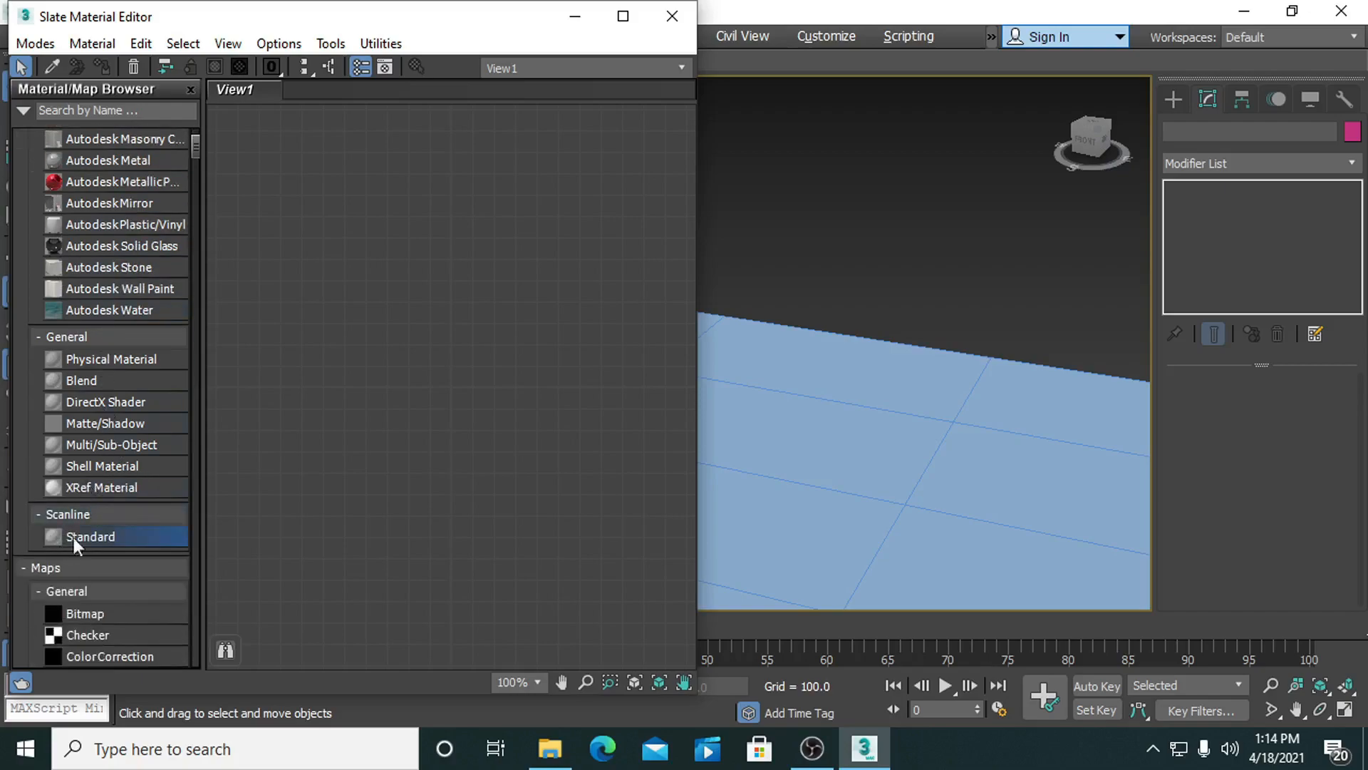
drag(472, 307, 497, 280)
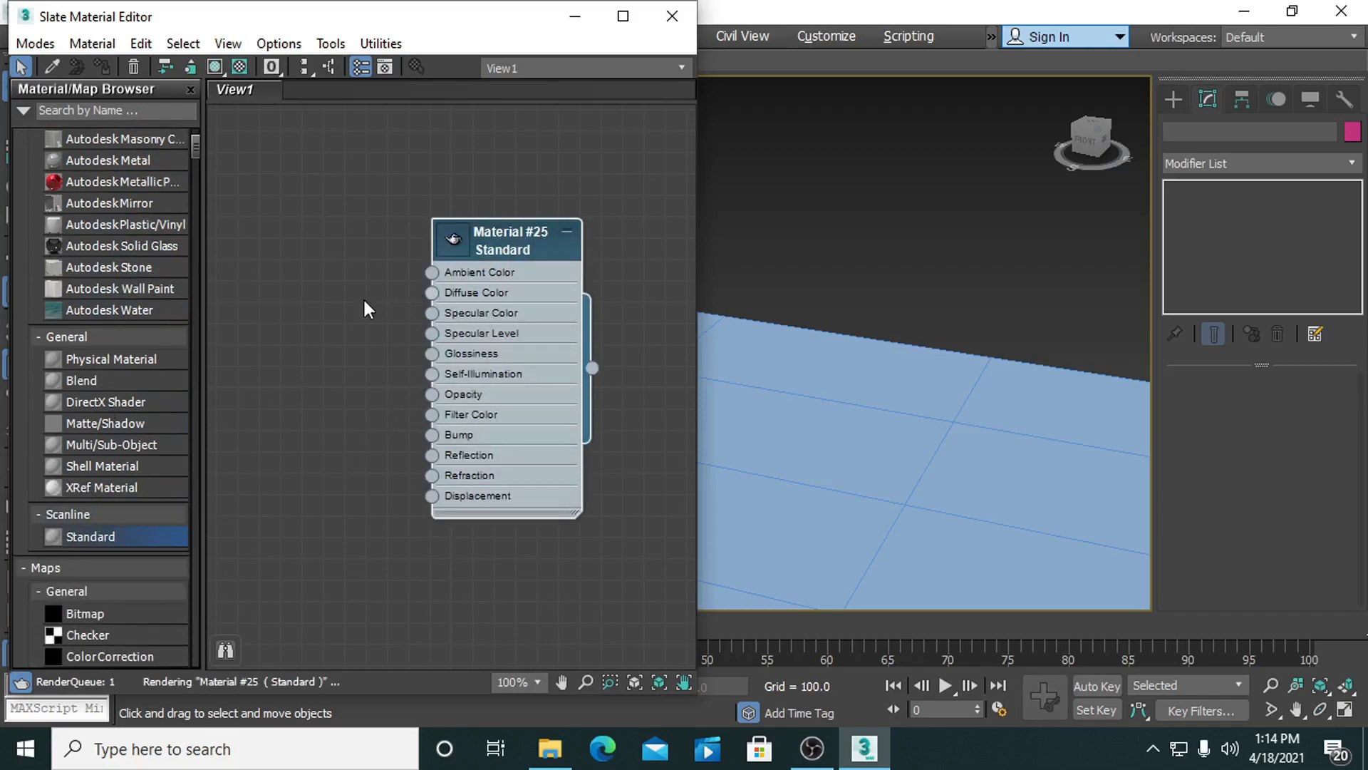
Attach a Bitmap map to the material's Diffuse Color, loading the DARK WOOD image from the texture folder.
drag(353, 313, 322, 314)
mouse_move(354, 326)
click(556, 309)
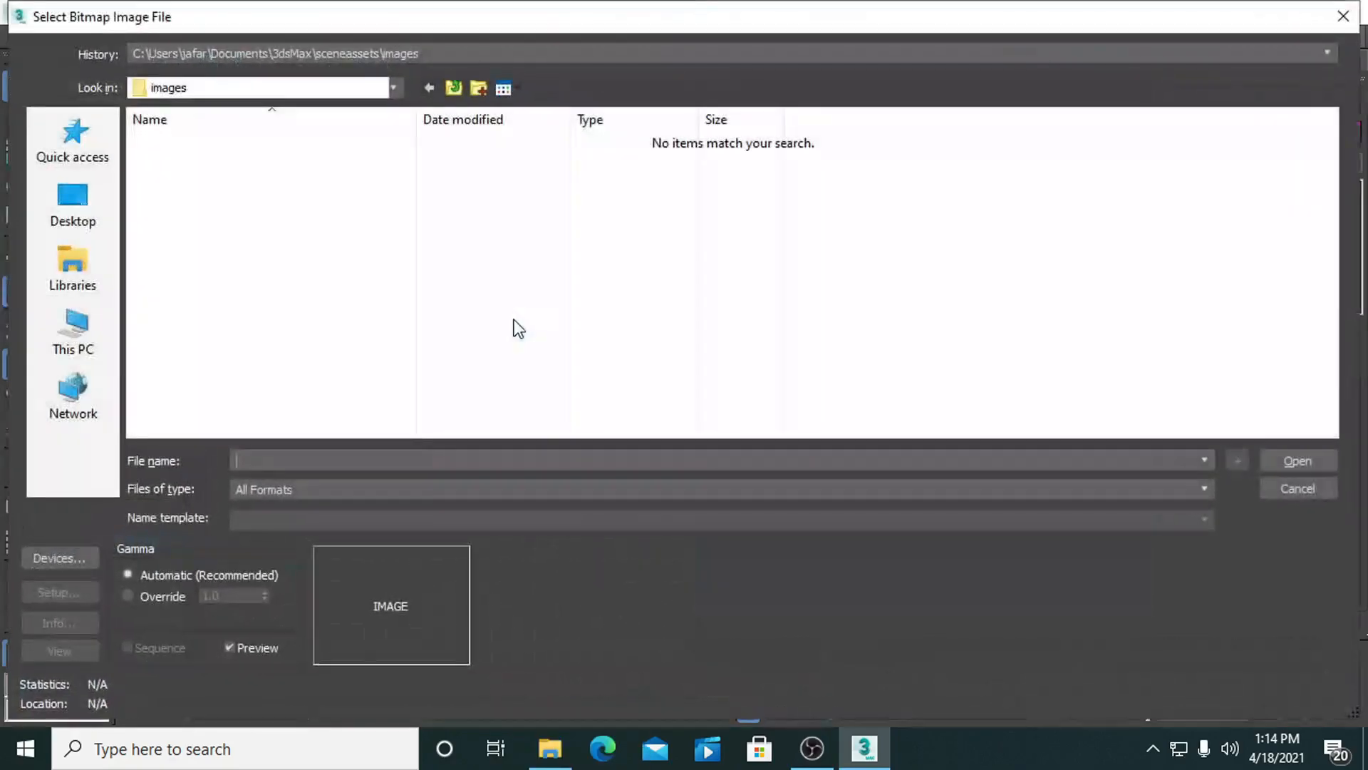
click(73, 331)
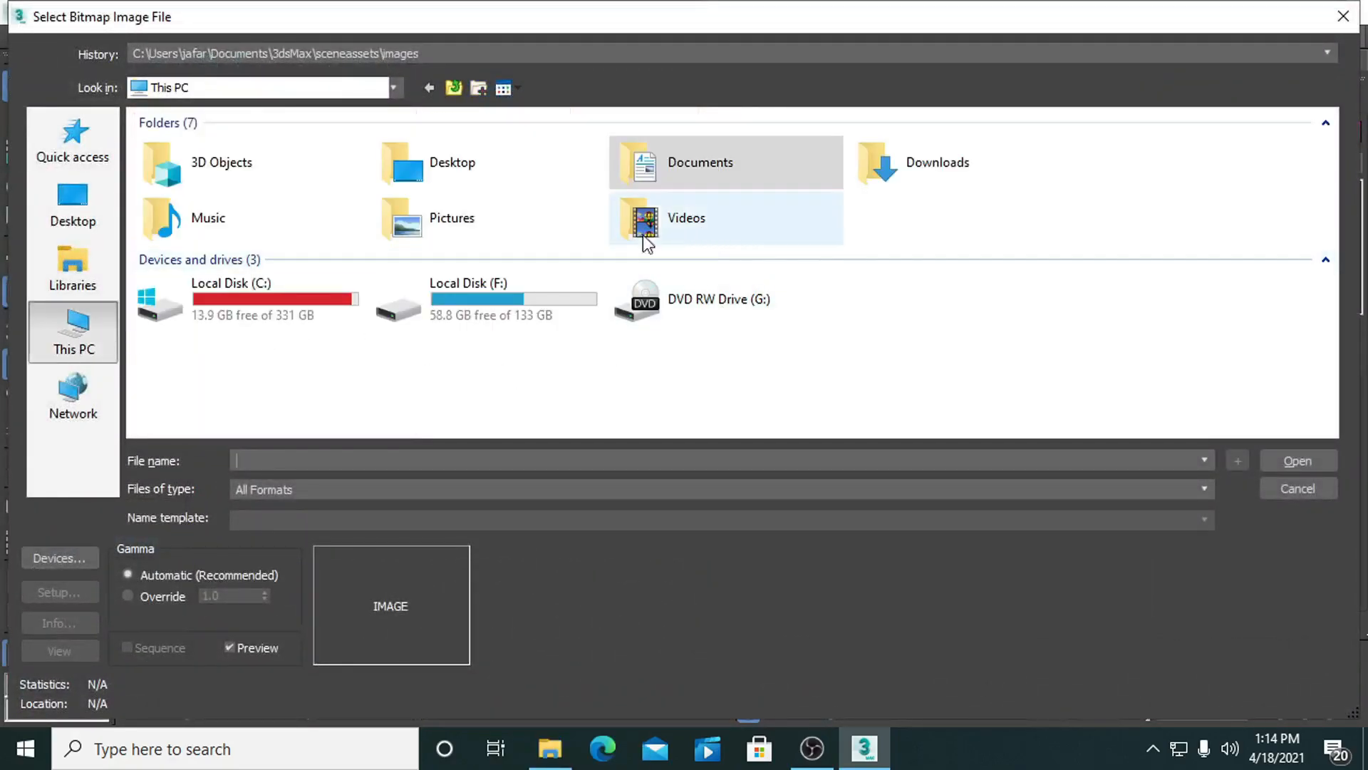
double_click(511, 292)
double_click(747, 191)
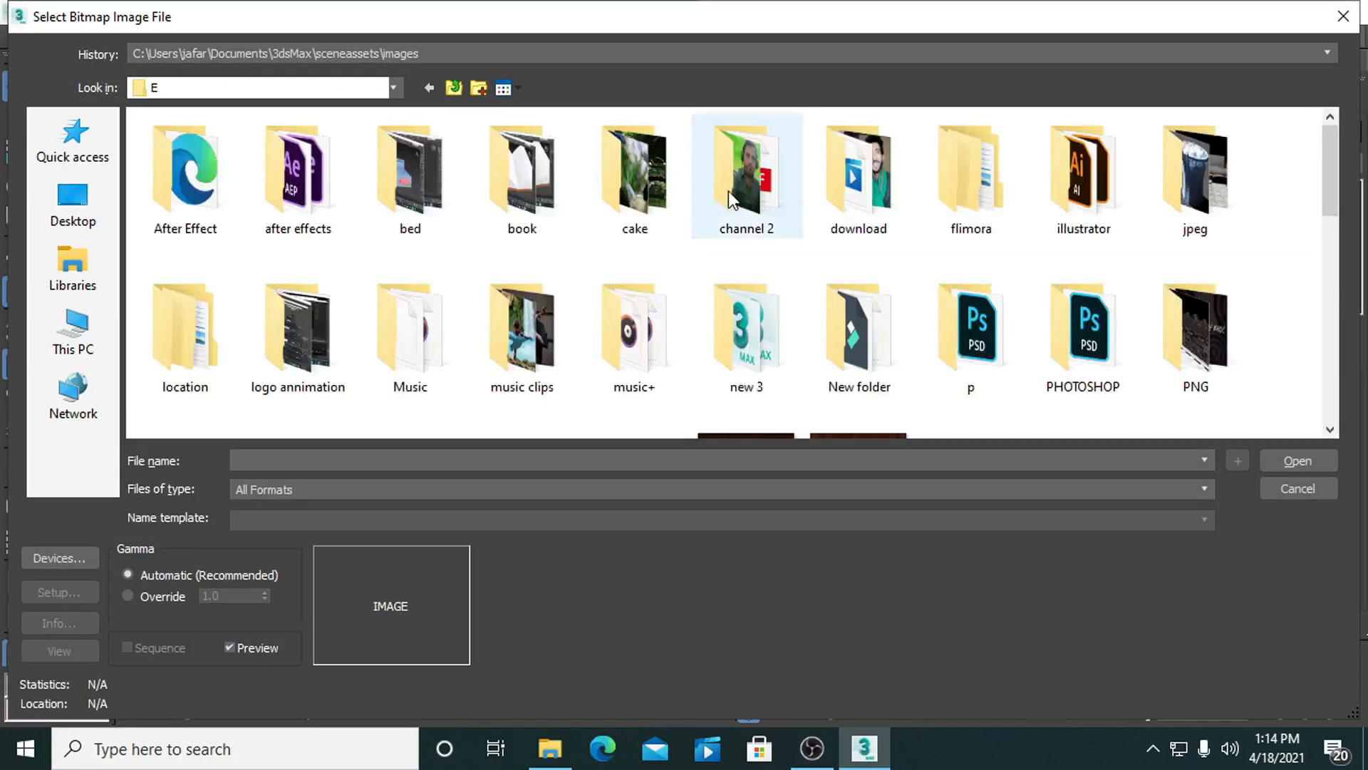
click(851, 216)
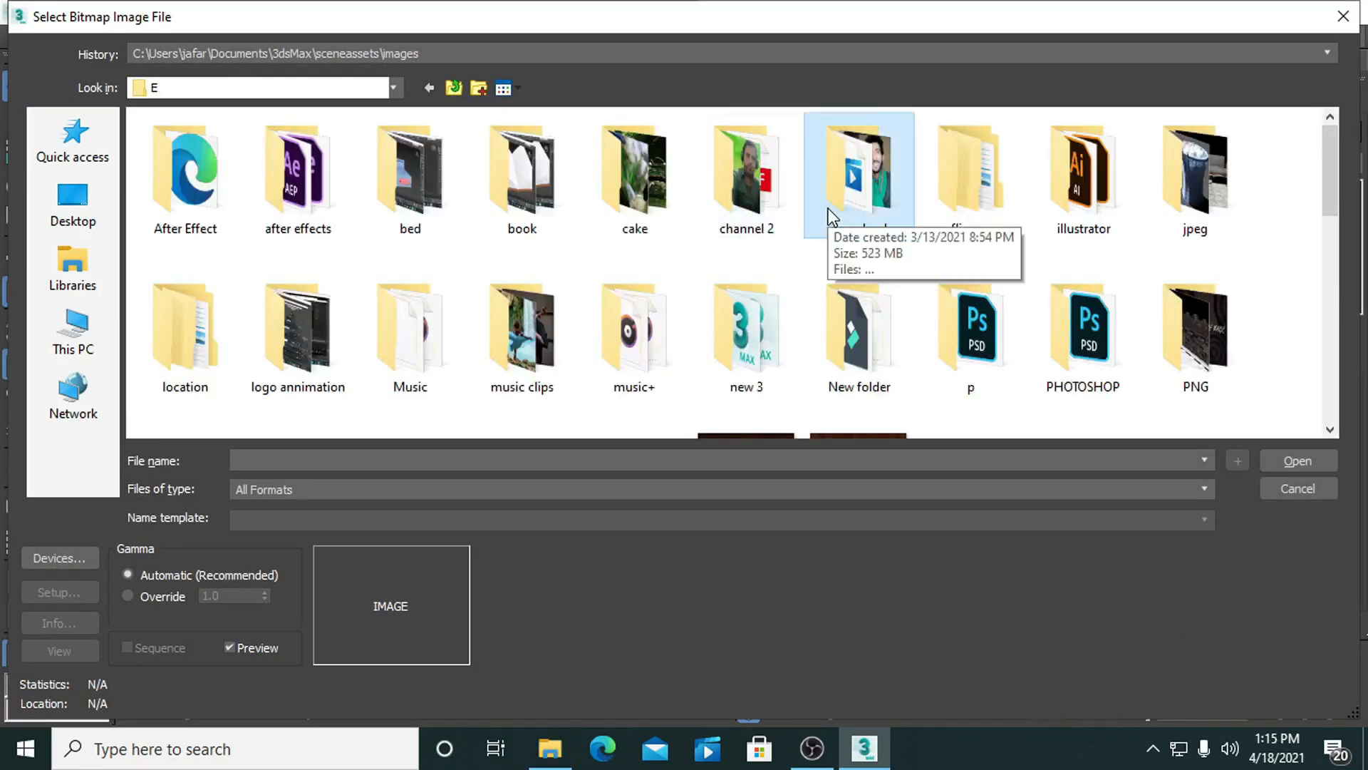
double_click(828, 208)
double_click(652, 195)
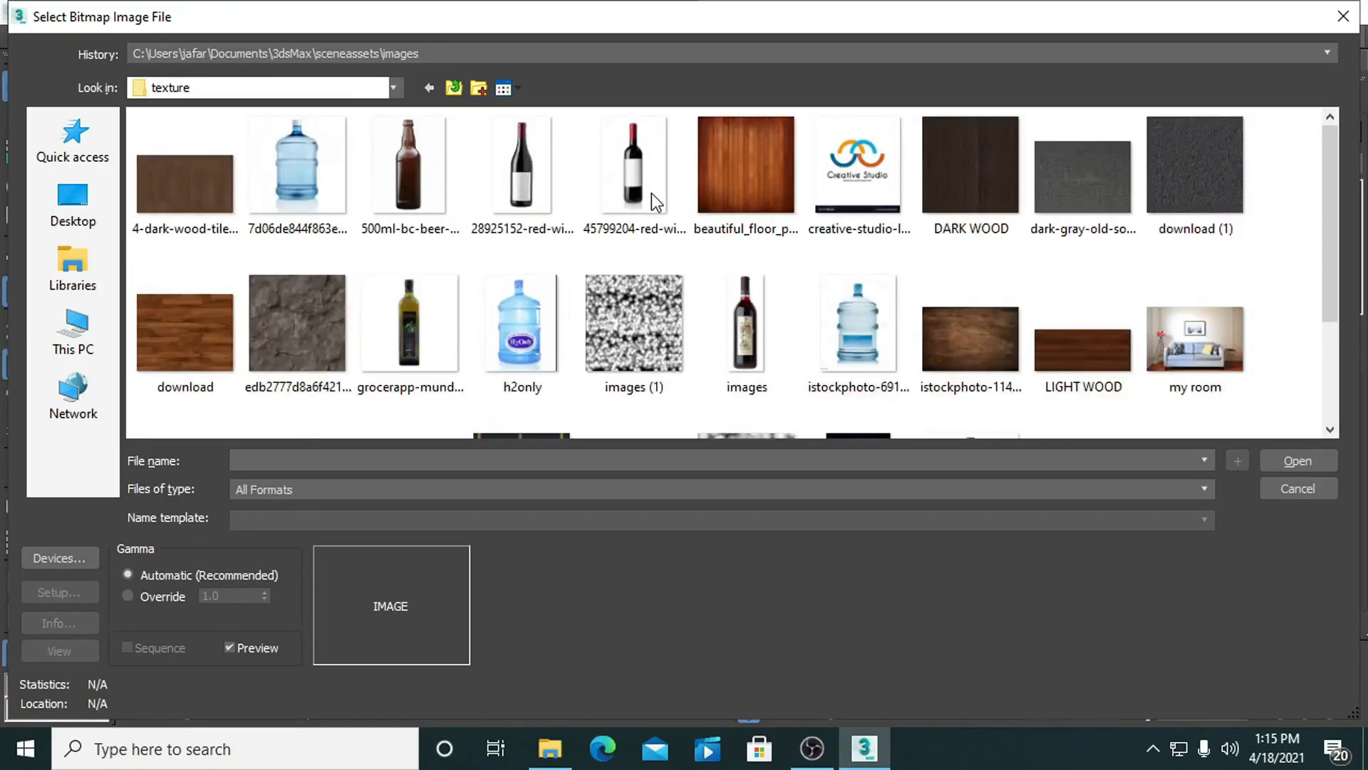
double_click(957, 185)
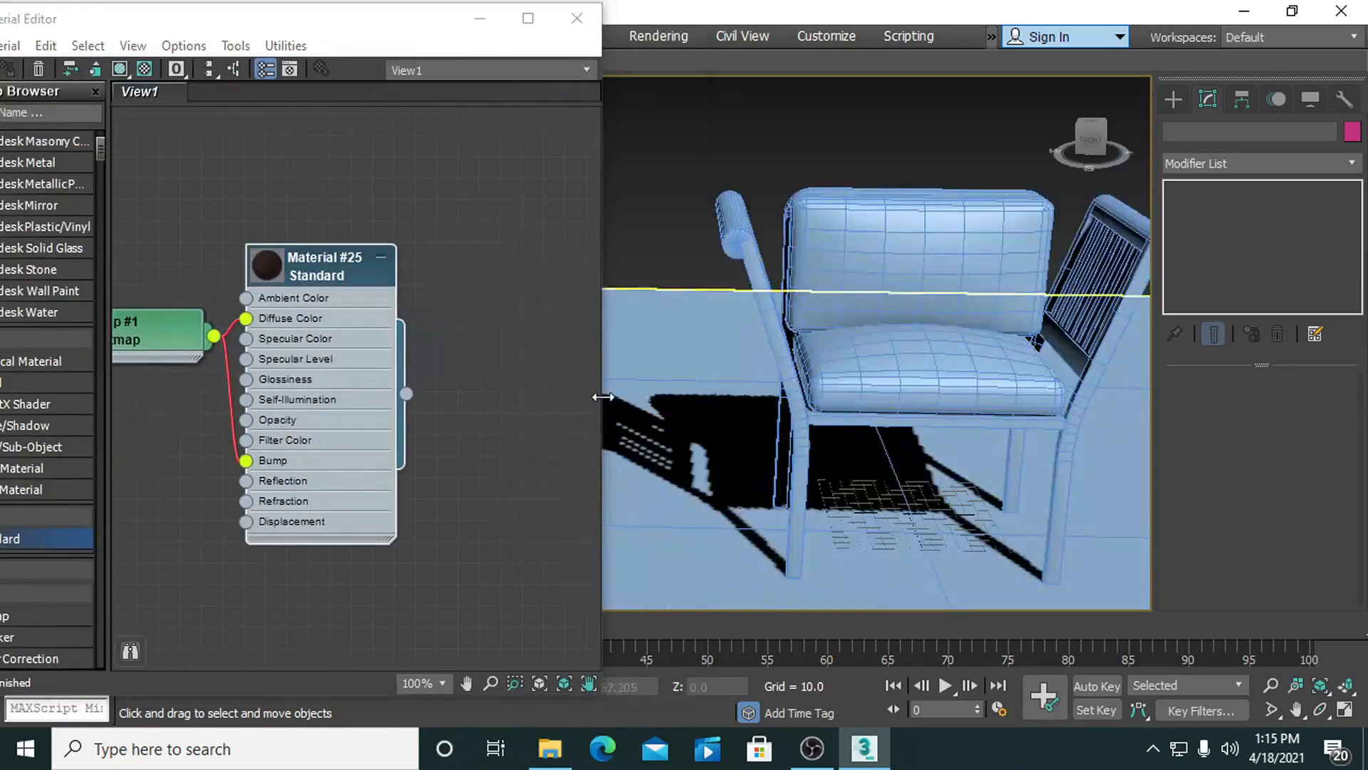
Assign the dark wood material to the first armrest frame and display its texture in the viewport.
click(748, 306)
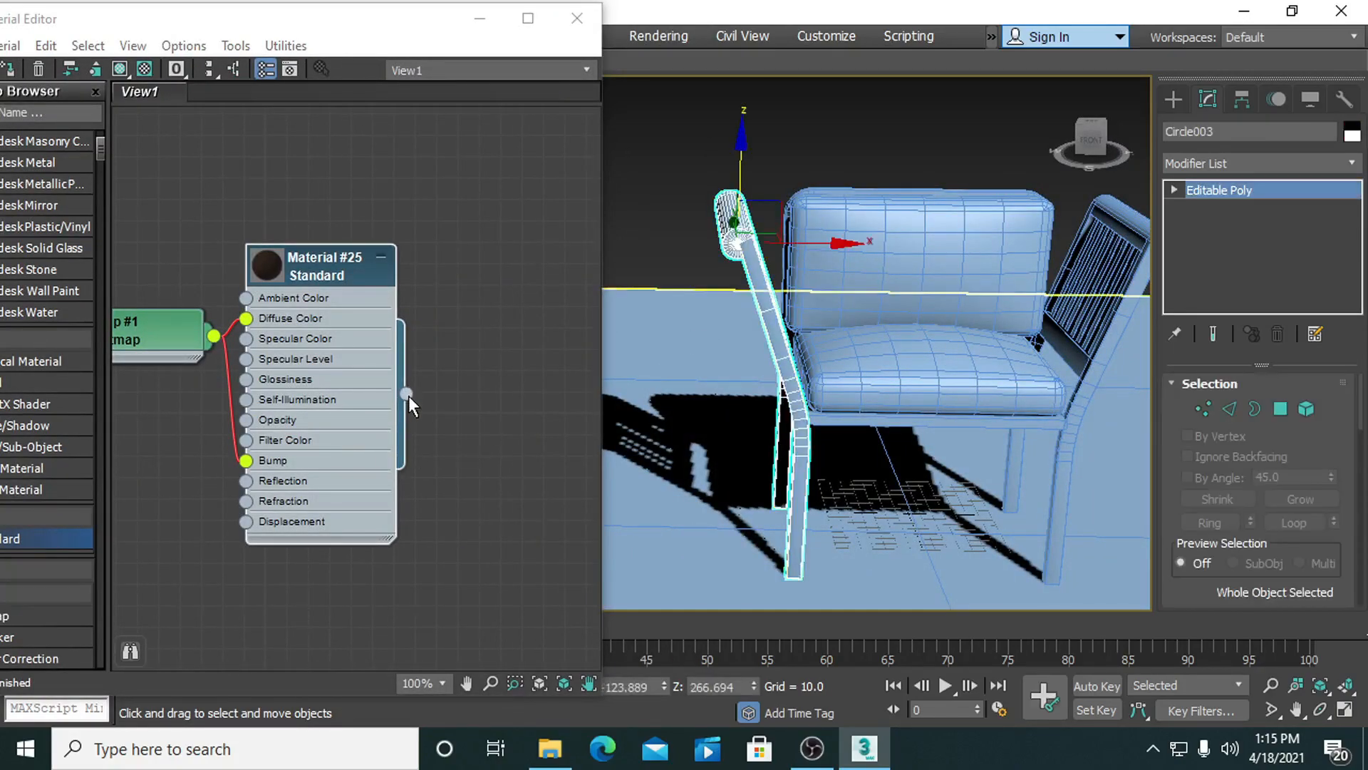
drag(407, 393, 619, 362)
drag(766, 307, 767, 308)
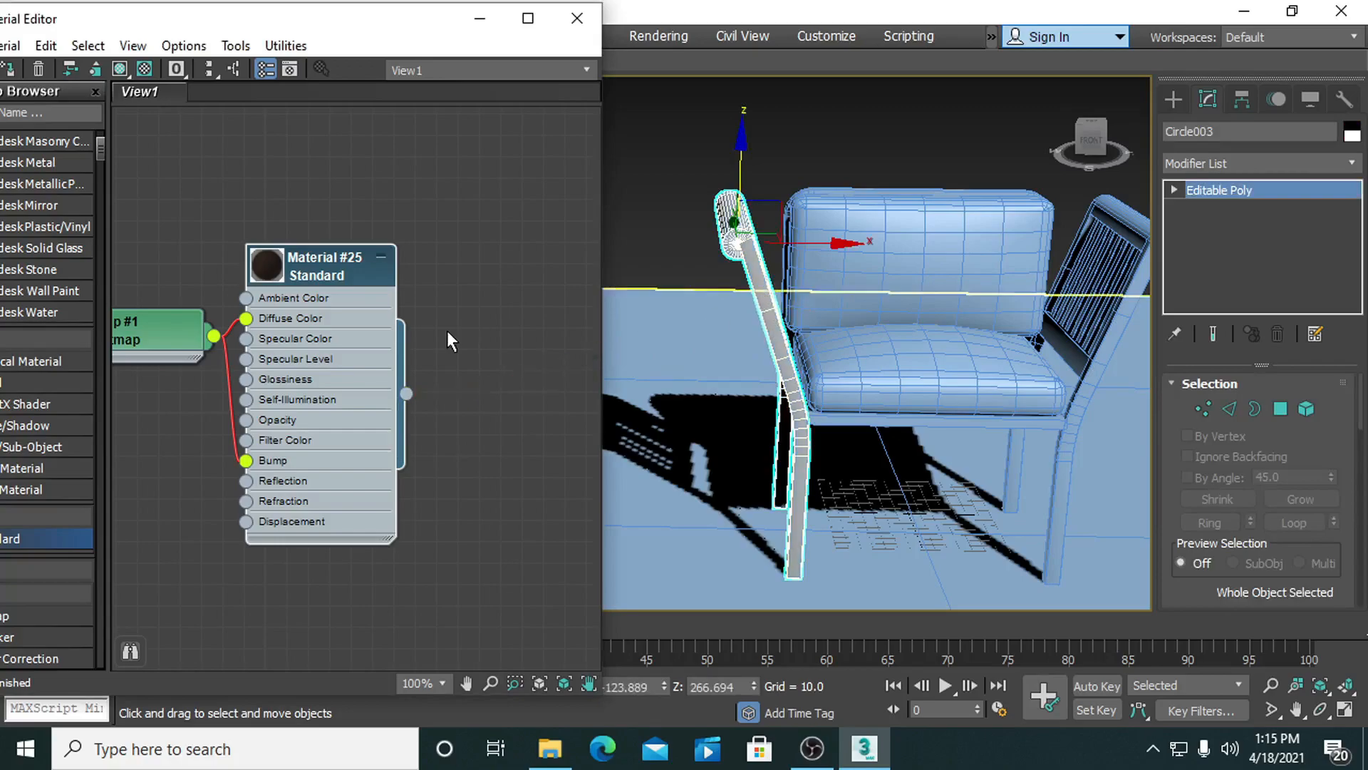
click(119, 68)
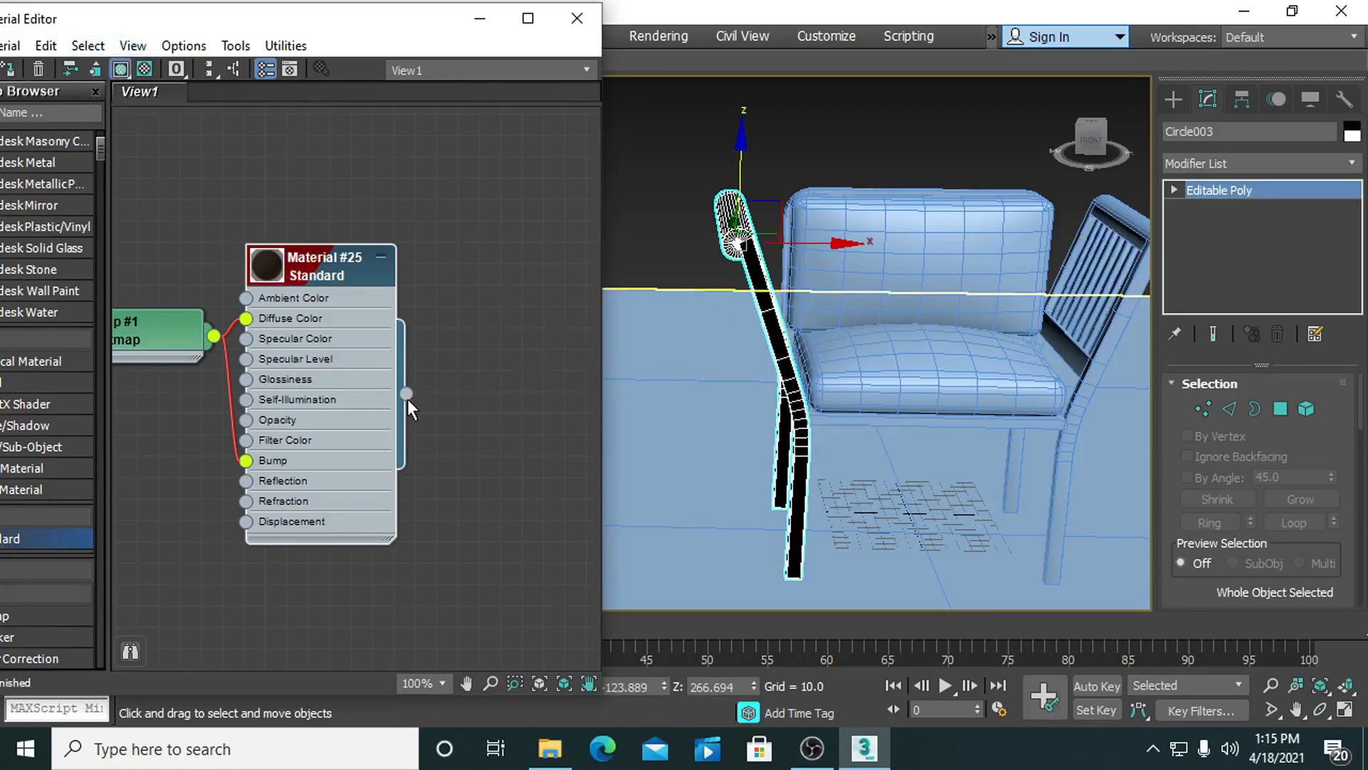
Assign the dark wood material to the seat base, the opposite armrest frame, the slats and the backrest, and close the Slate Material Editor.
drag(405, 394, 881, 431)
drag(1092, 366, 1092, 366)
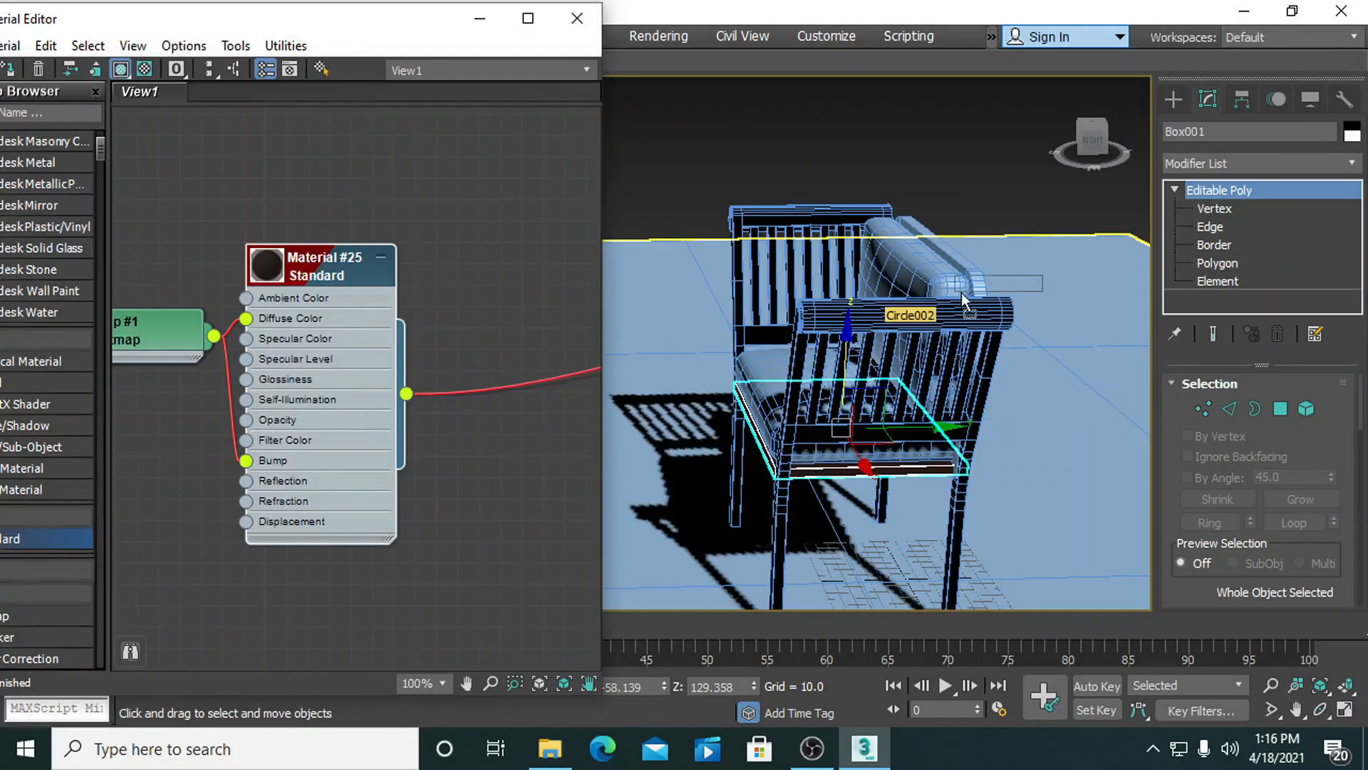
drag(964, 300, 964, 299)
click(810, 198)
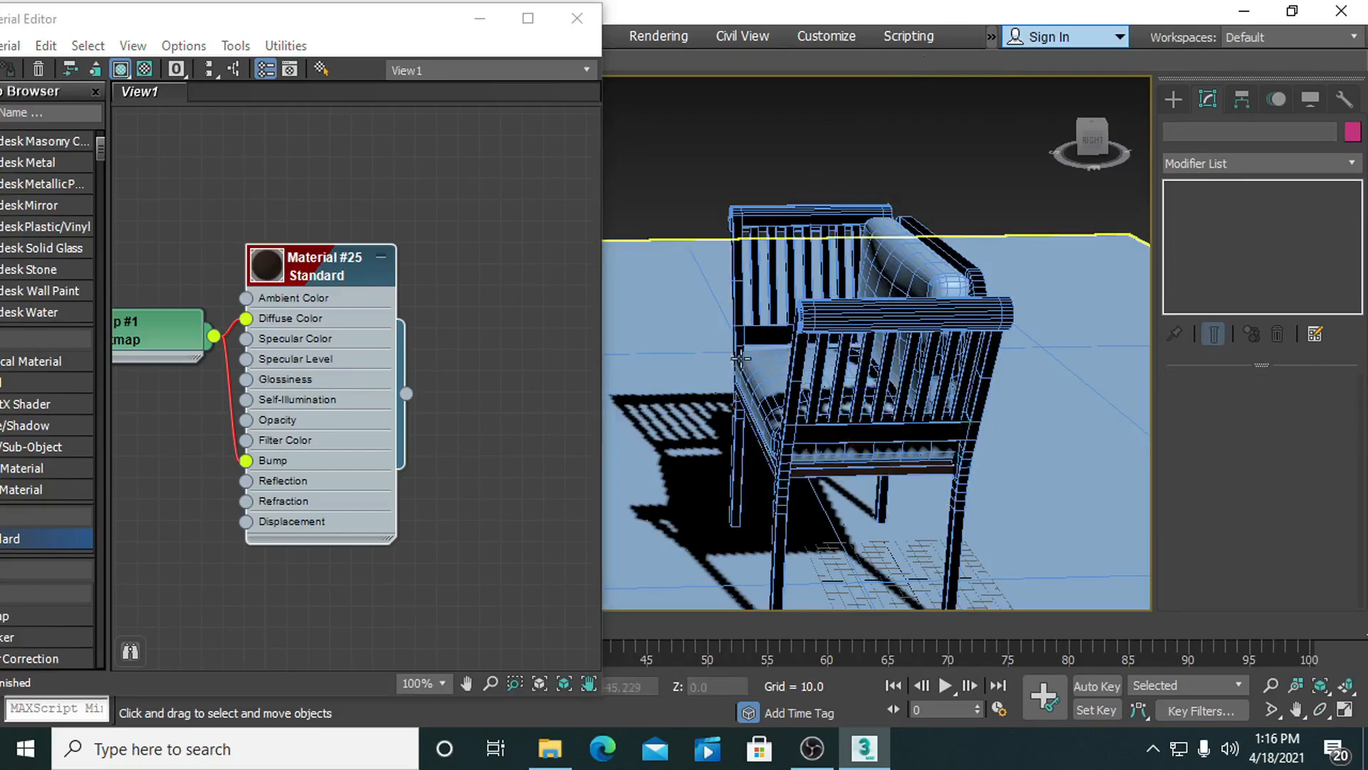
alt+middle_drag(712, 360, 541, 423)
scroll(727, 443, up, 5)
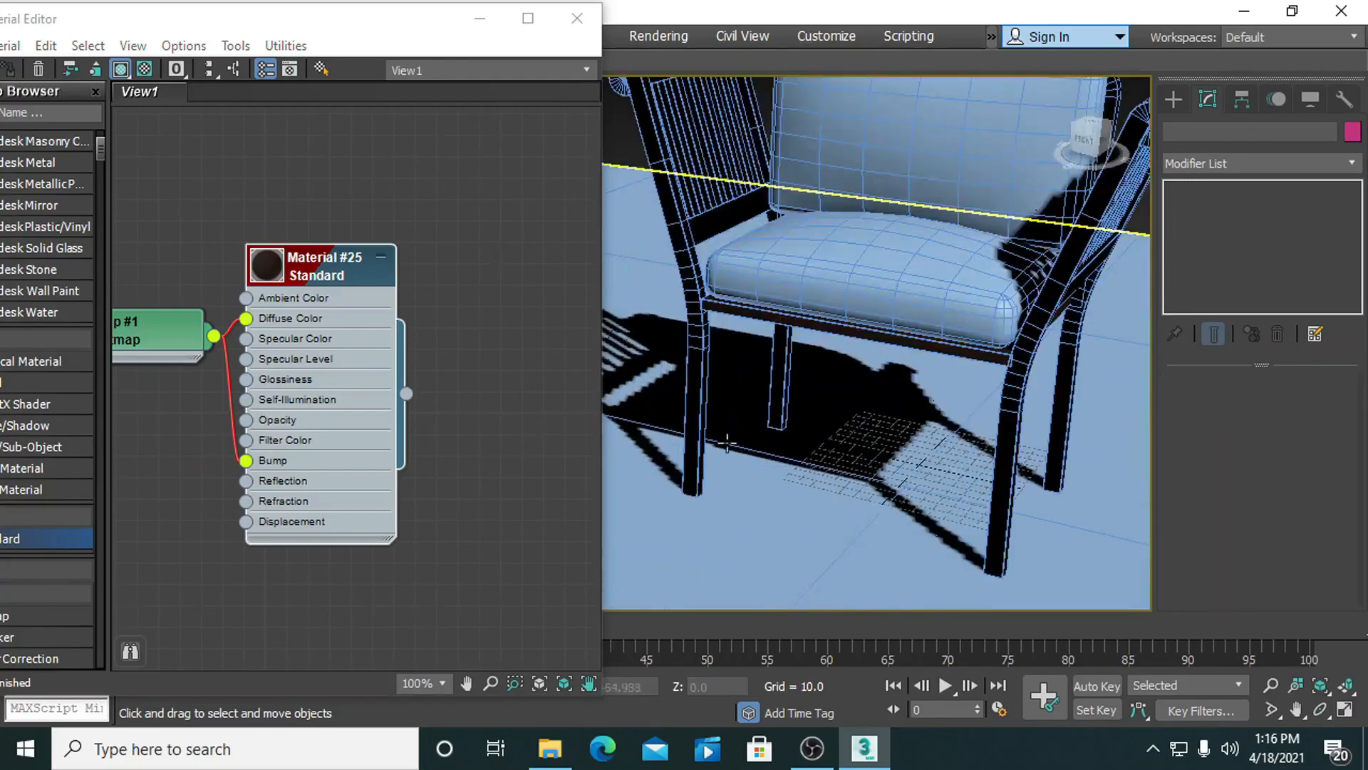
click(577, 18)
Move the wooden seat base down along Z by about 0.045 units.
middle_drag(659, 391, 577, 412)
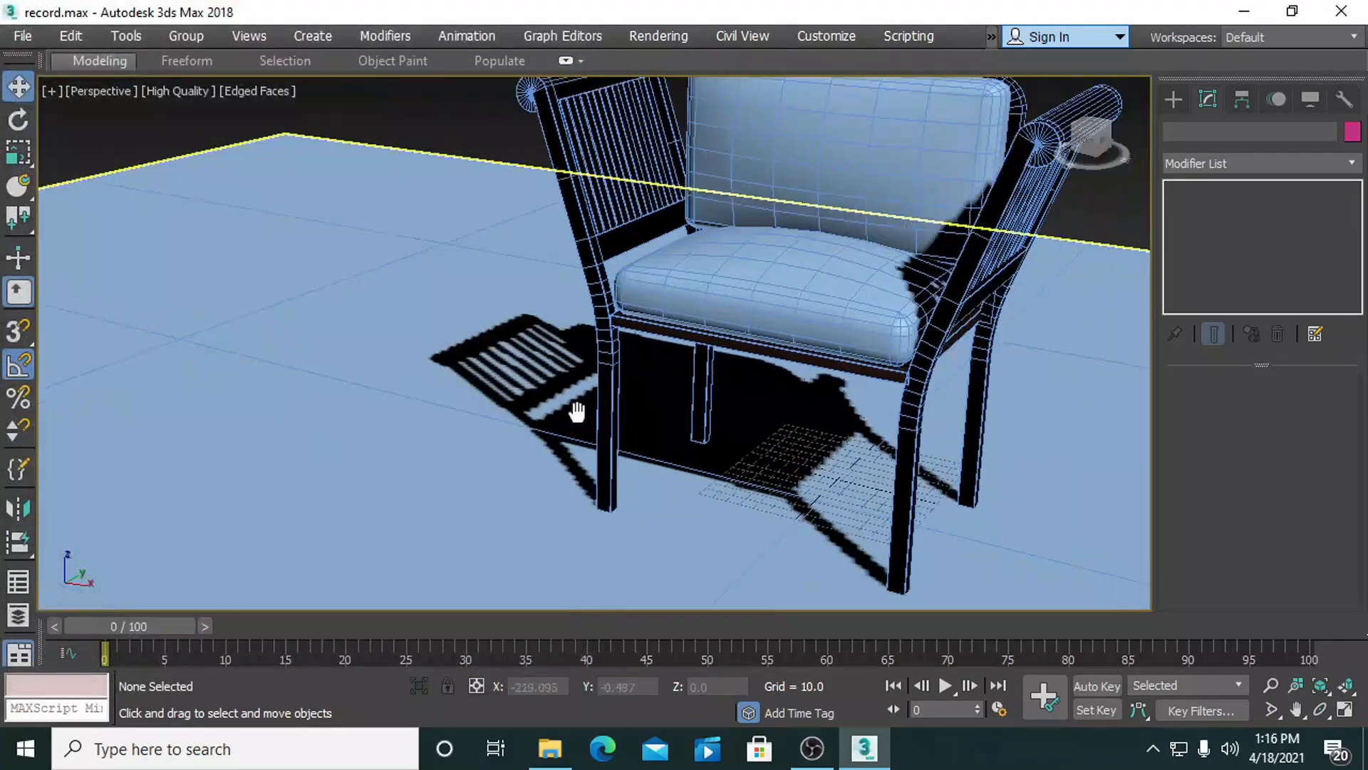
click(791, 360)
alt+middle_drag(792, 360, 776, 403)
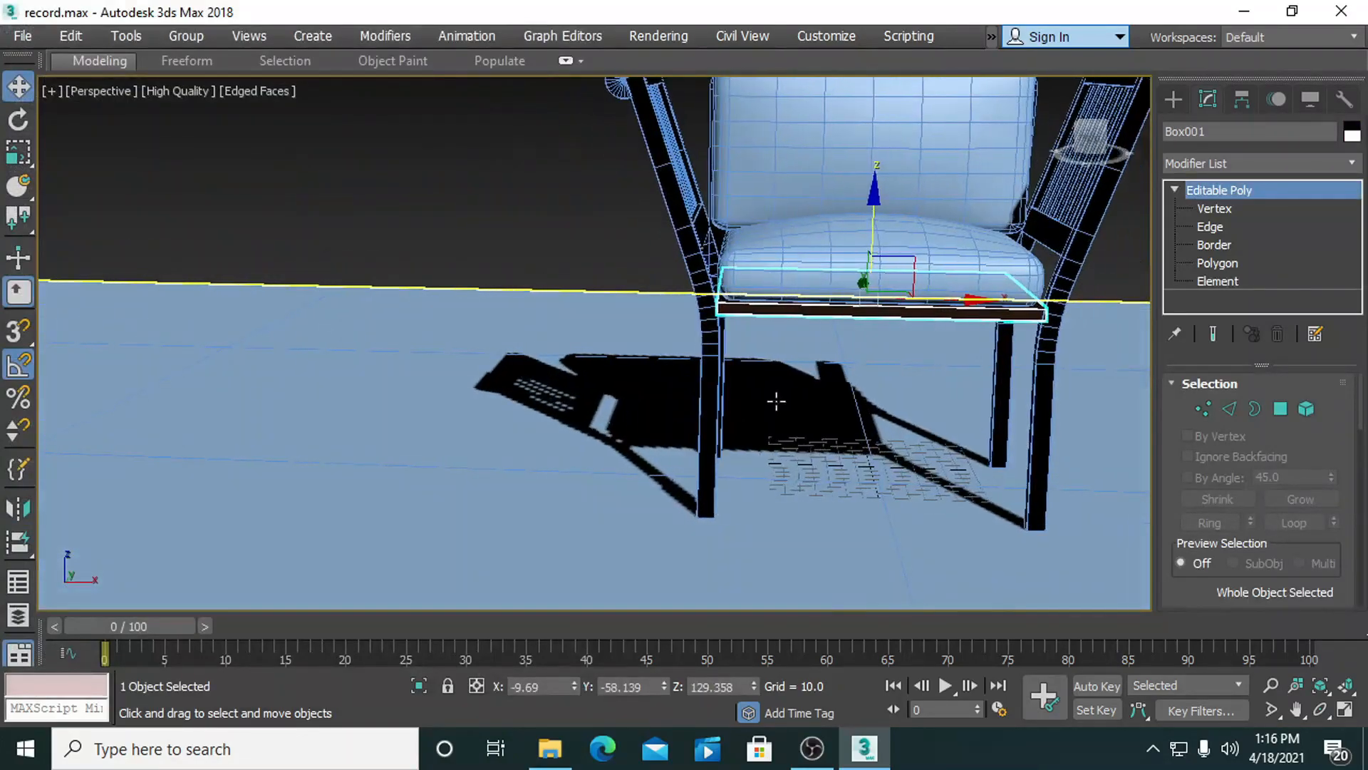
key(r)
mouse_move(876, 192)
mouse_down()
mouse_move(877, 170)
mouse_move(875, 198)
mouse_up()
key(w)
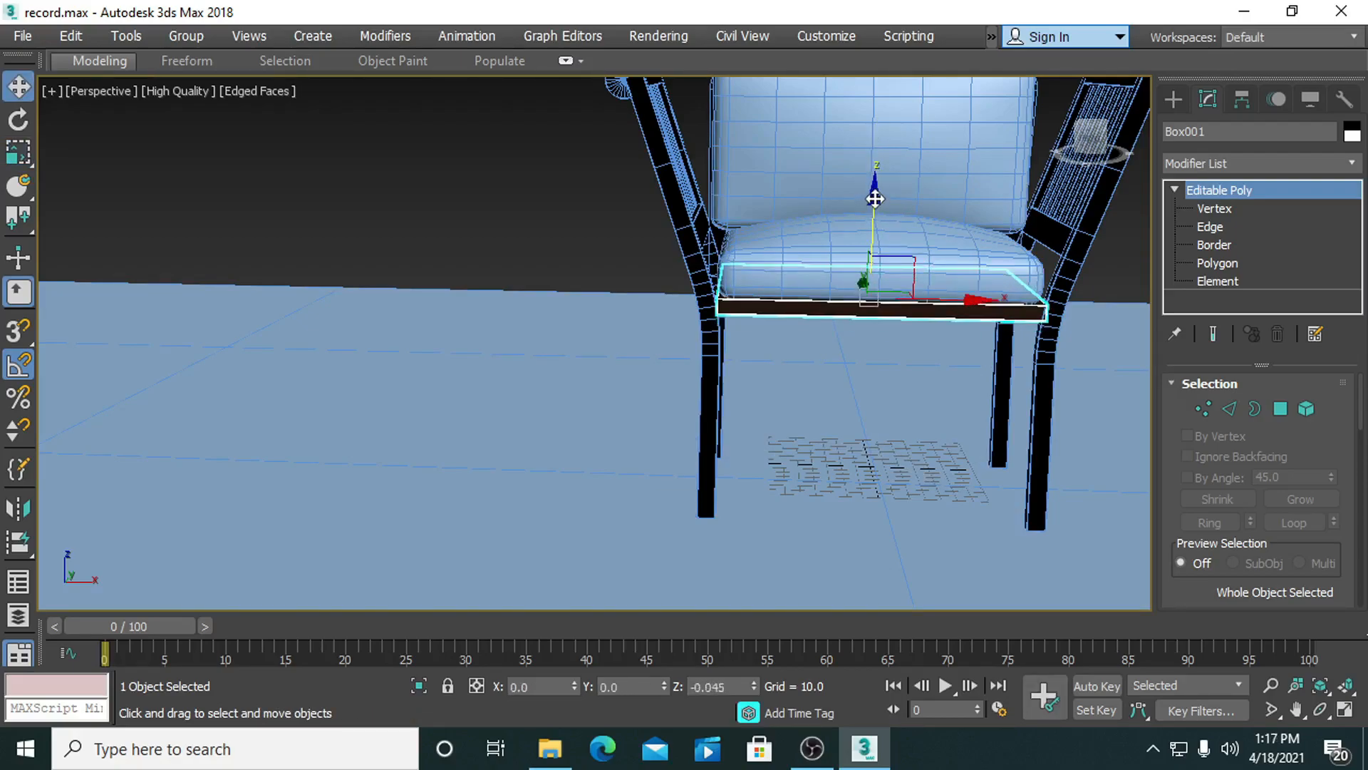
click(517, 237)
Set the vertex constraint of the unmapped armrest frame Circle002 to None and scale up the bottom vertices of its front leg.
alt+middle_drag(834, 406, 663, 412)
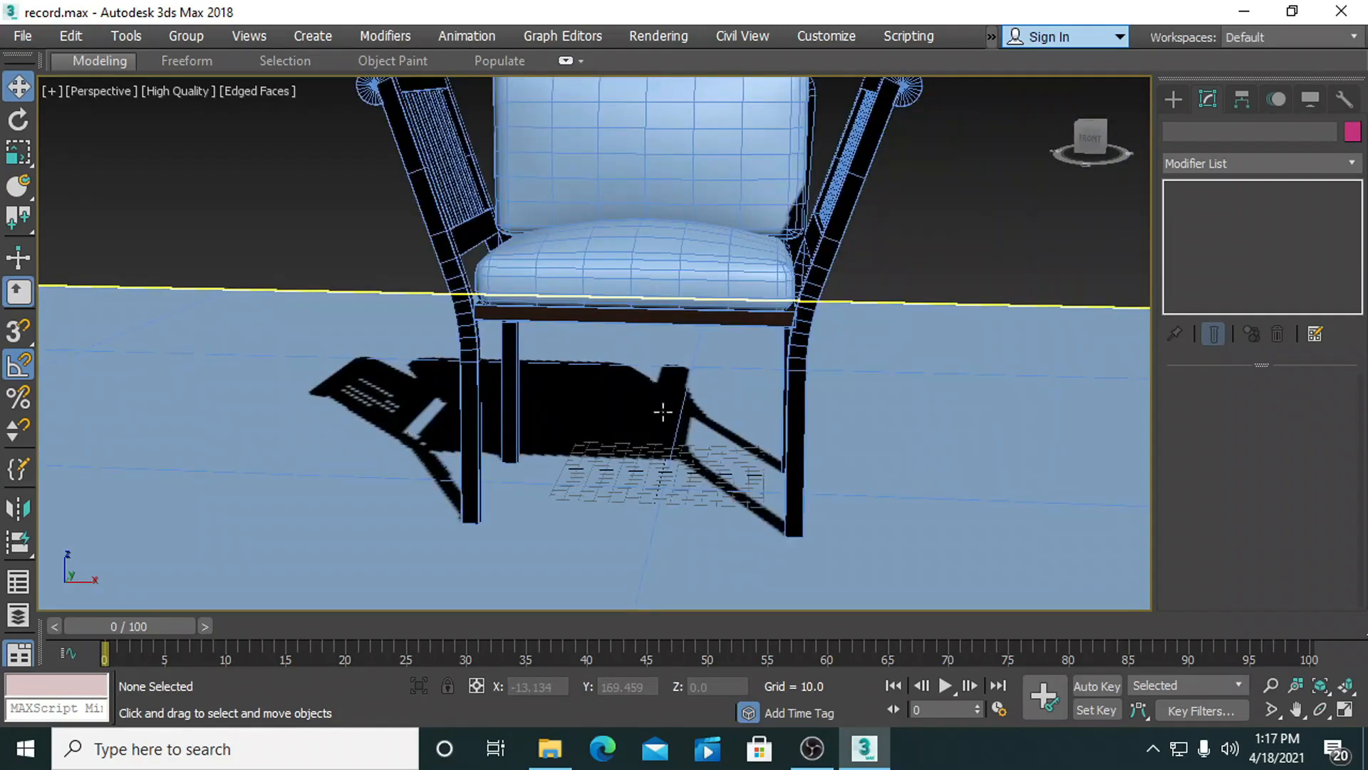
click(780, 524)
click(804, 522)
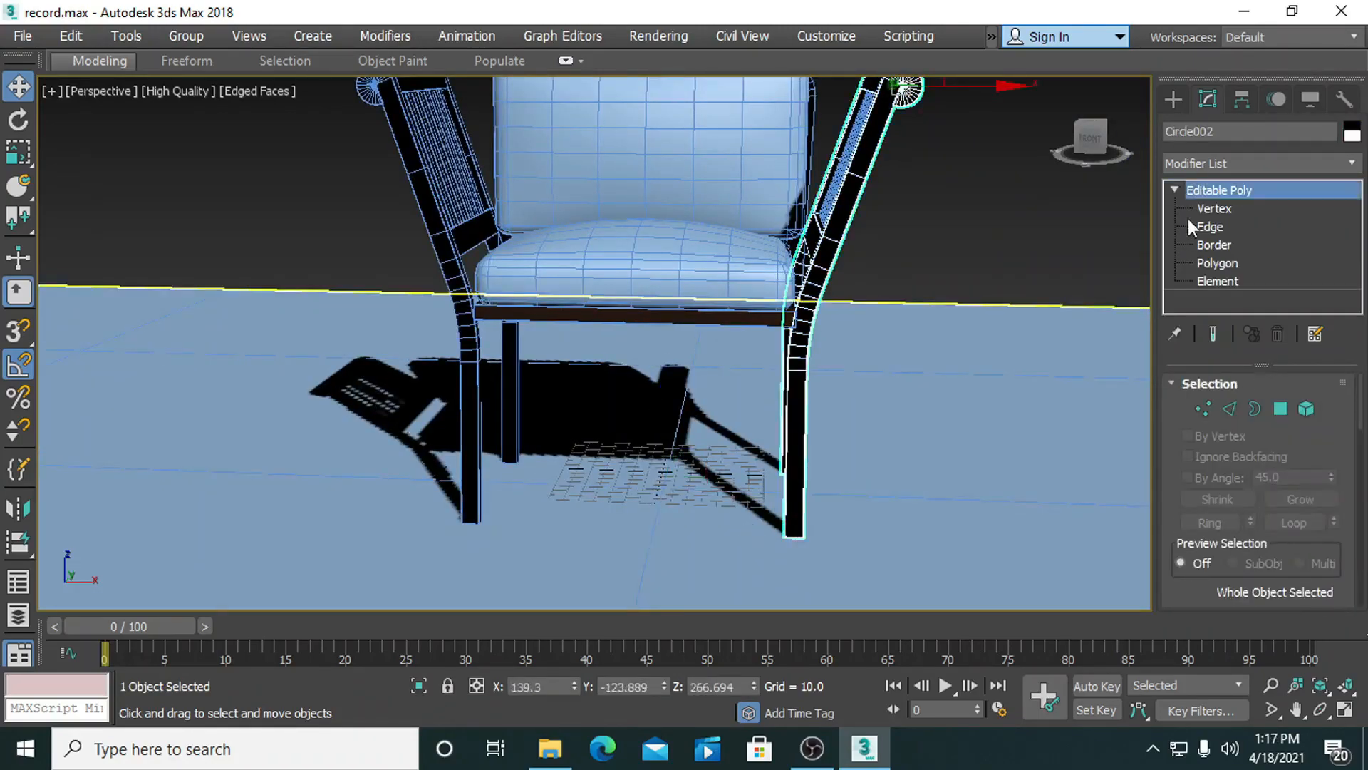
click(1212, 208)
drag(836, 507, 752, 556)
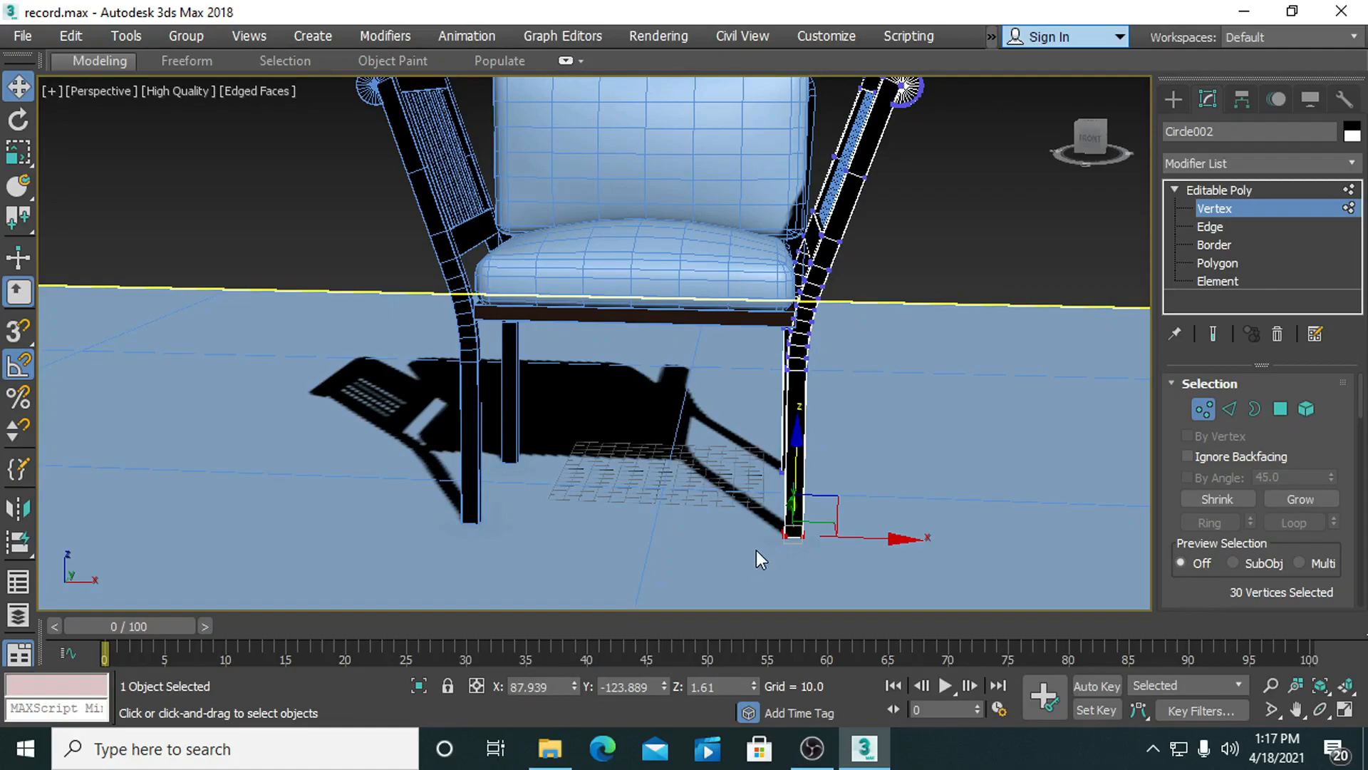
key(r)
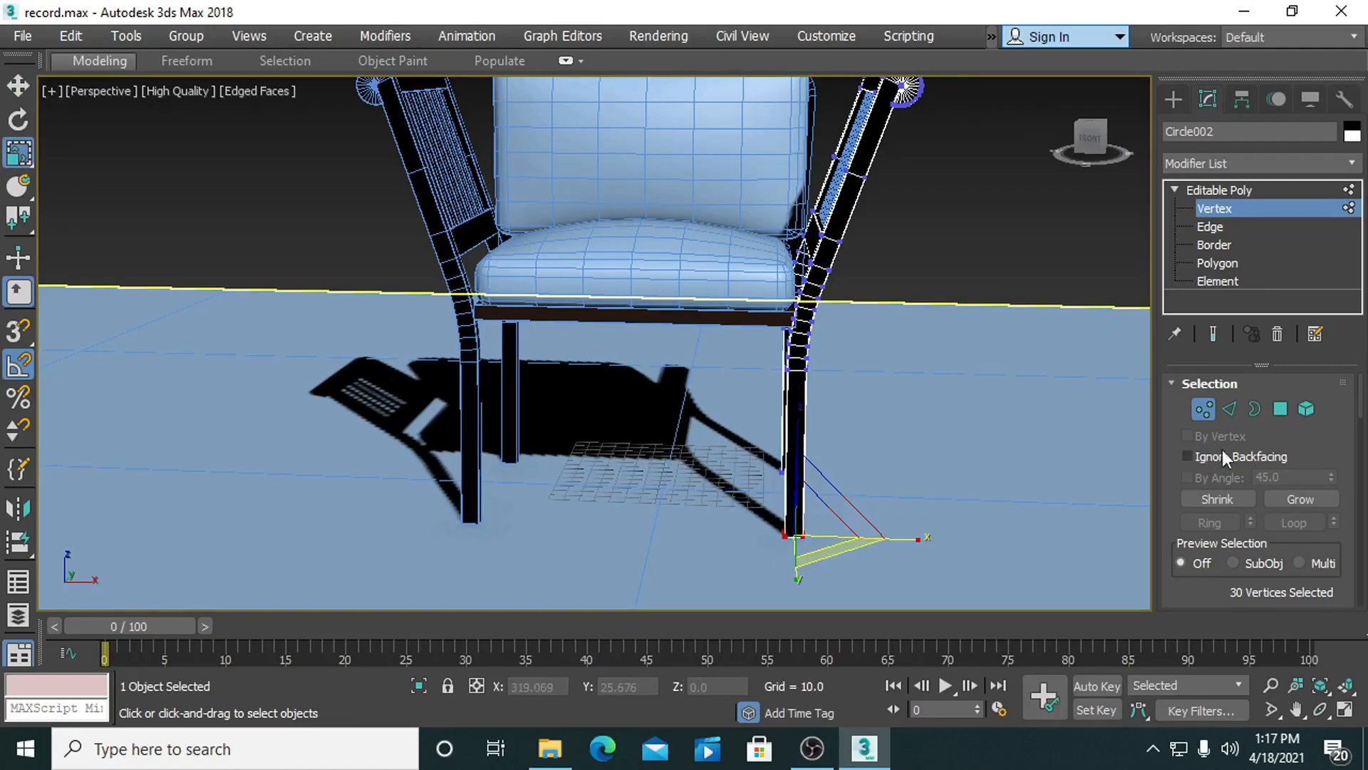
scroll(1361, 442, down, 5)
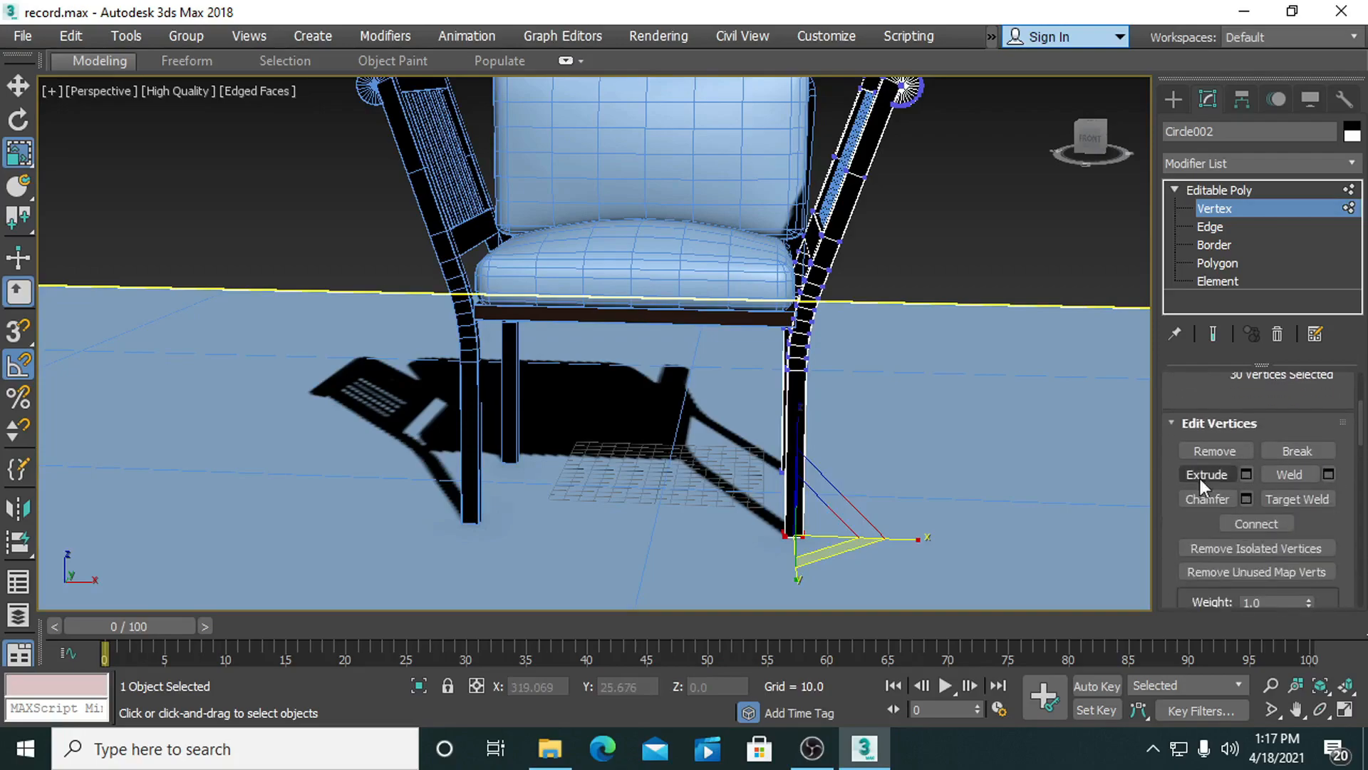
drag(1363, 439, 1343, 494)
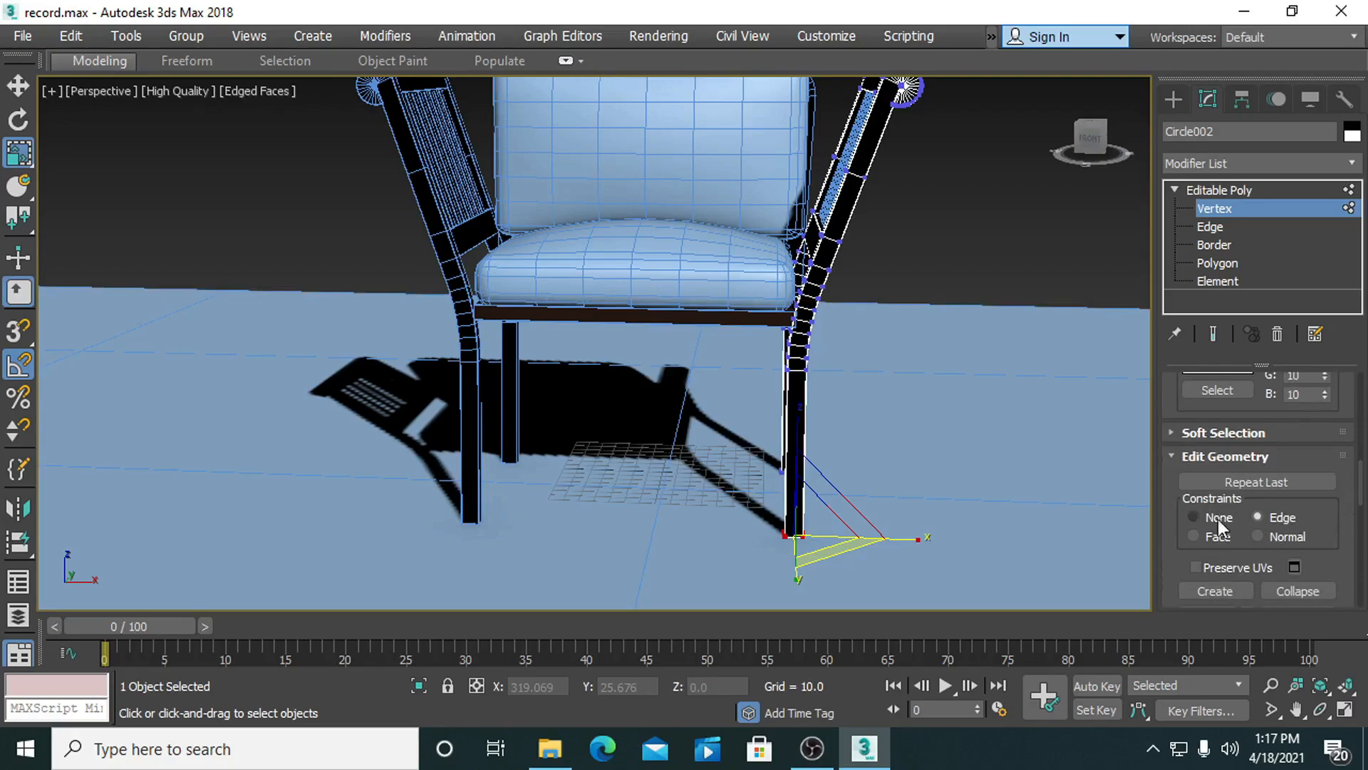
click(1197, 516)
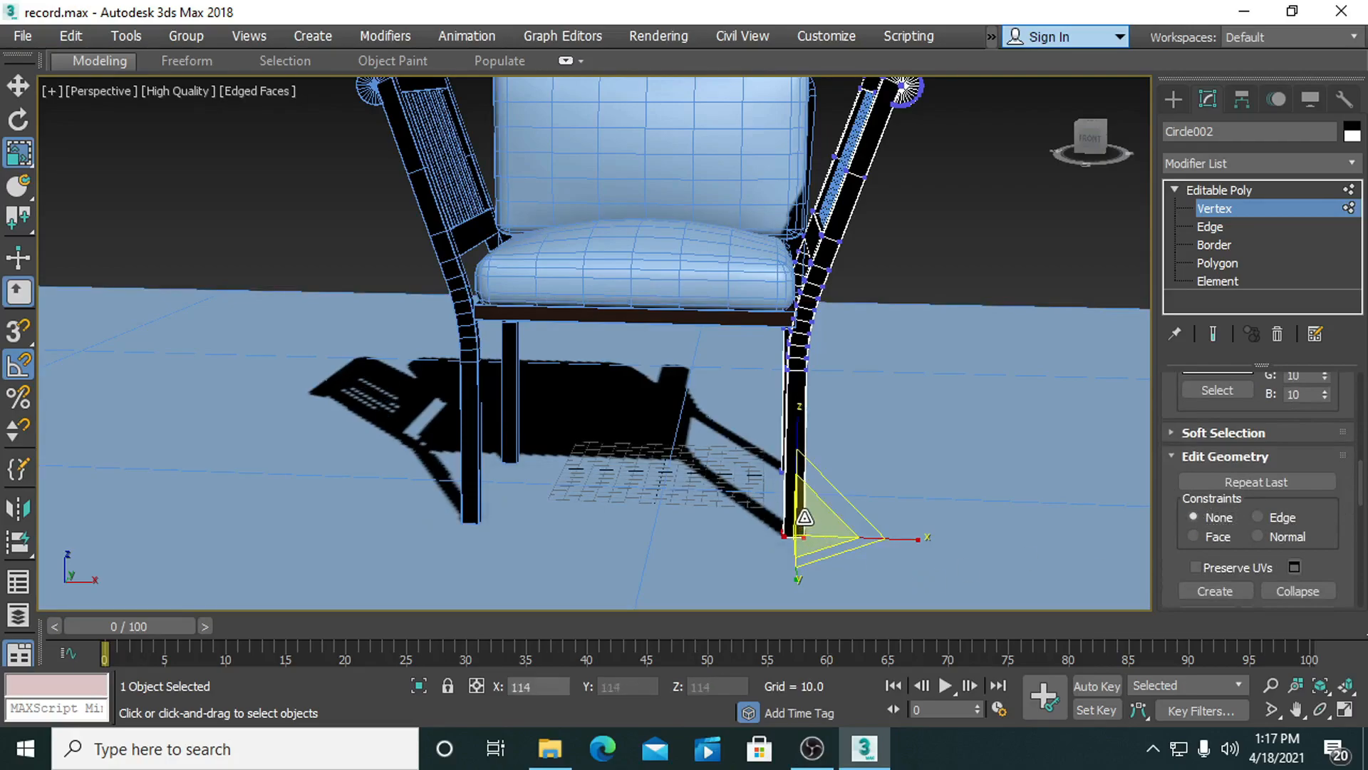
alt+middle_drag(716, 481, 750, 477)
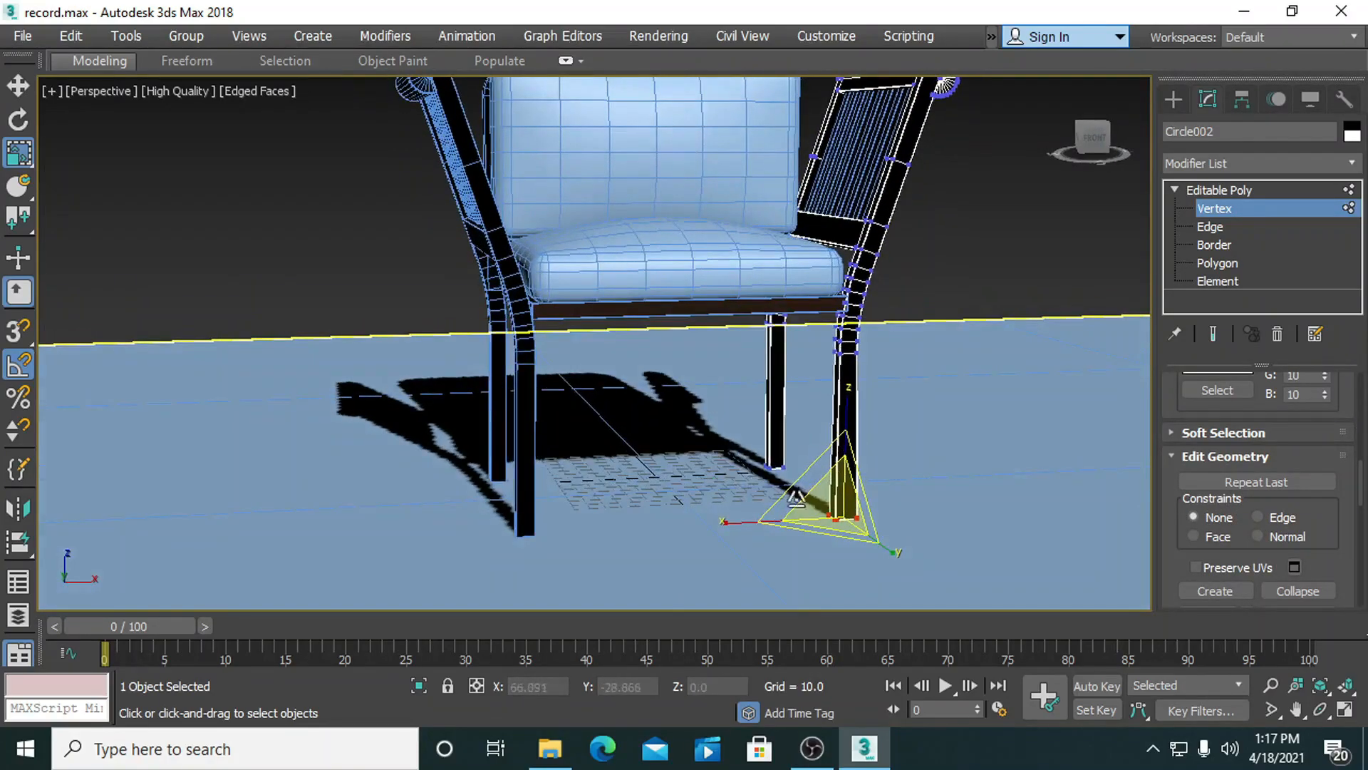
mouse_move(813, 504)
mouse_down()
mouse_move(776, 442)
mouse_move(831, 516)
mouse_up()
Scale the bottom vertices of the same frame's rear leg to about 148% and leave vertex editing.
drag(790, 447, 751, 499)
drag(737, 417, 727, 403)
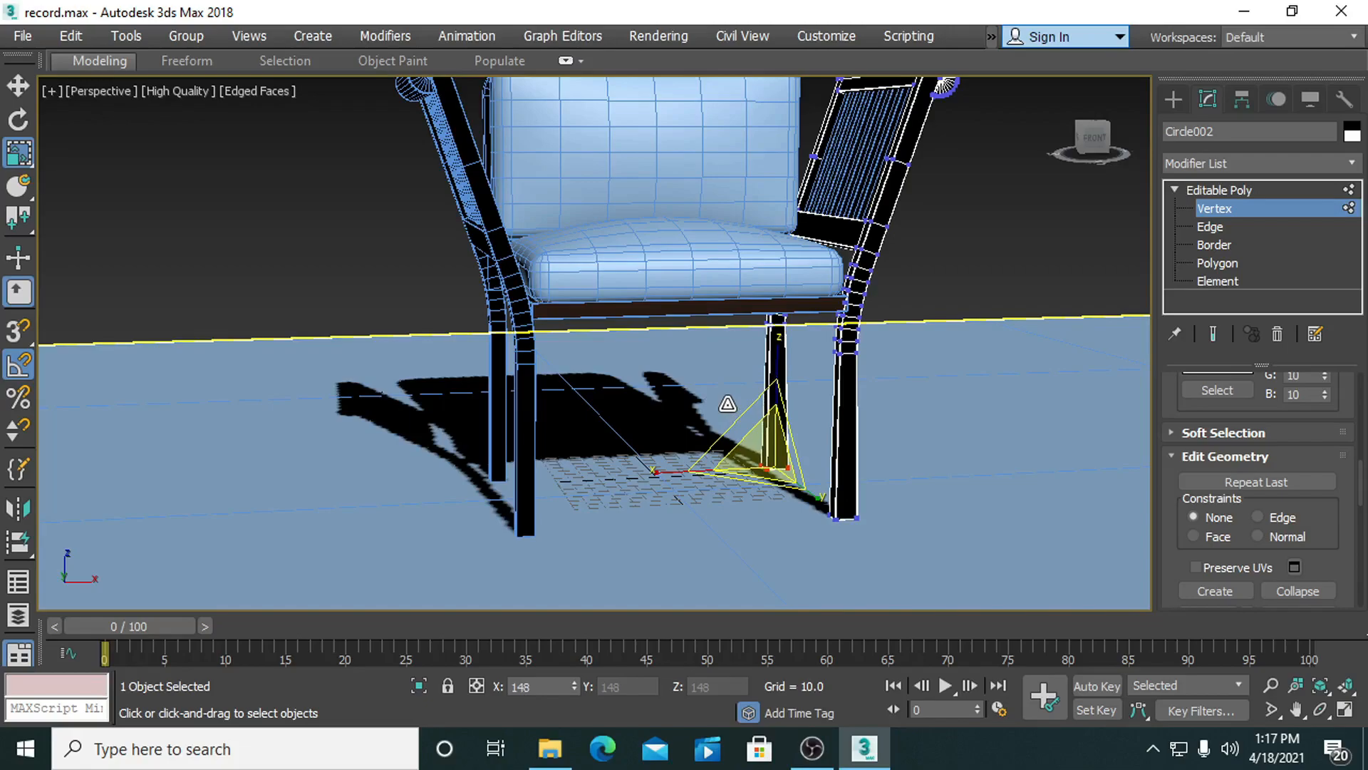
click(566, 518)
click(1215, 208)
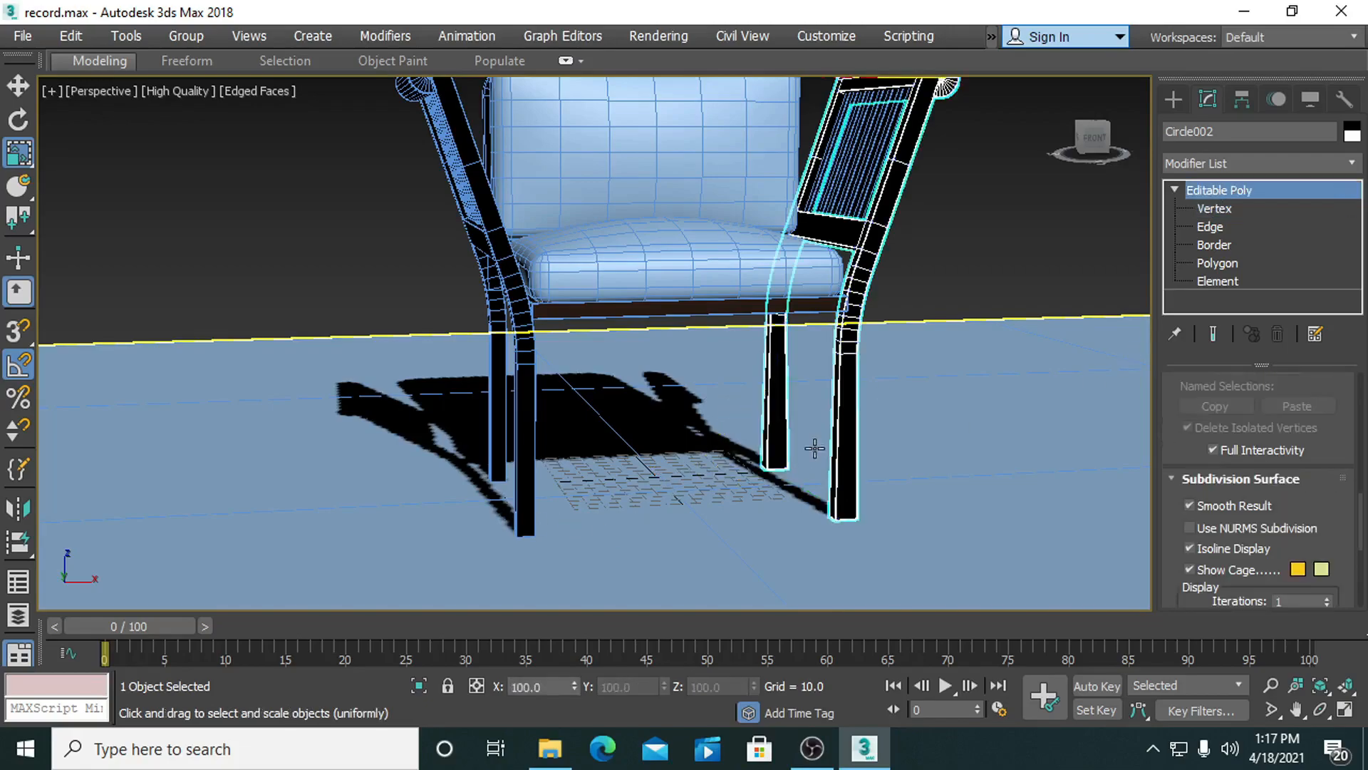
Enlarge both leg ends of the opposite armrest frame with constraints set to None, scaling the front leg's bottom vertices to about 124%.
click(524, 502)
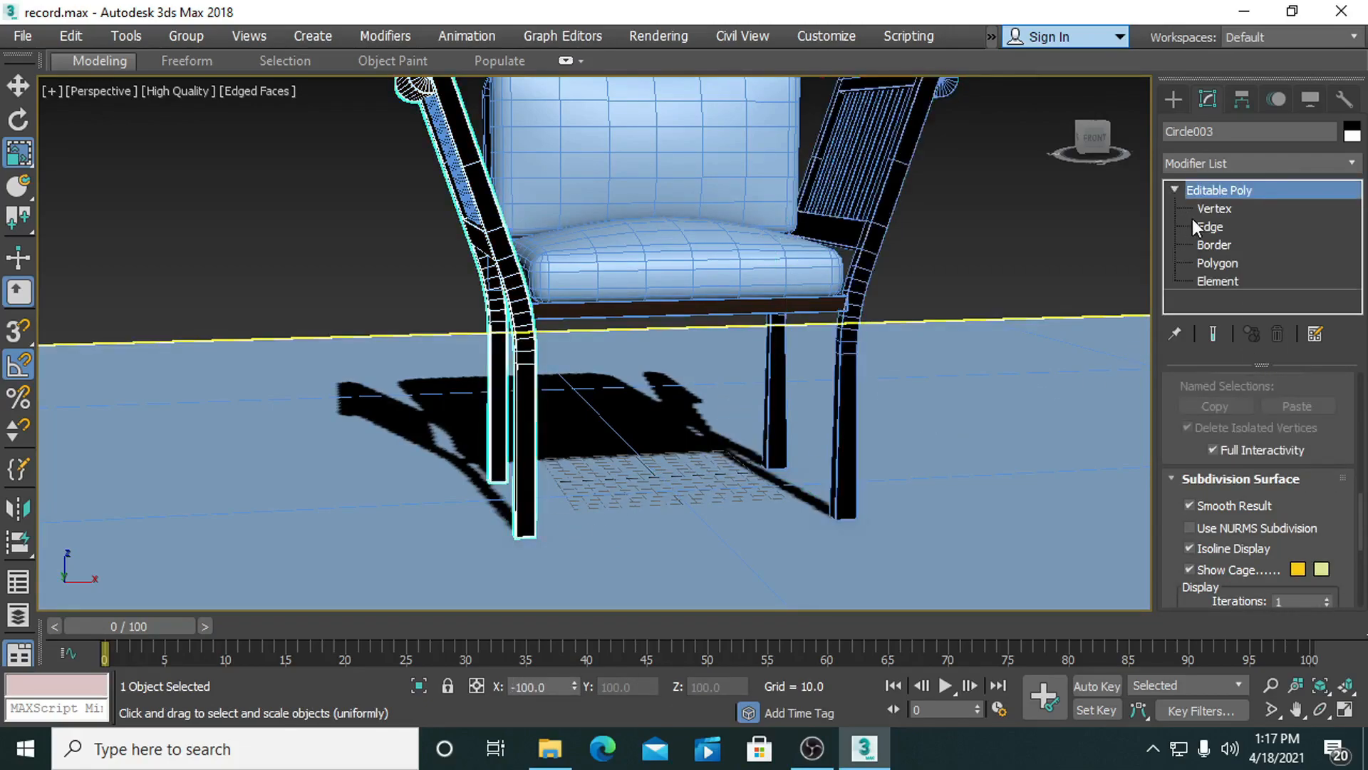
click(1214, 208)
drag(560, 547, 485, 520)
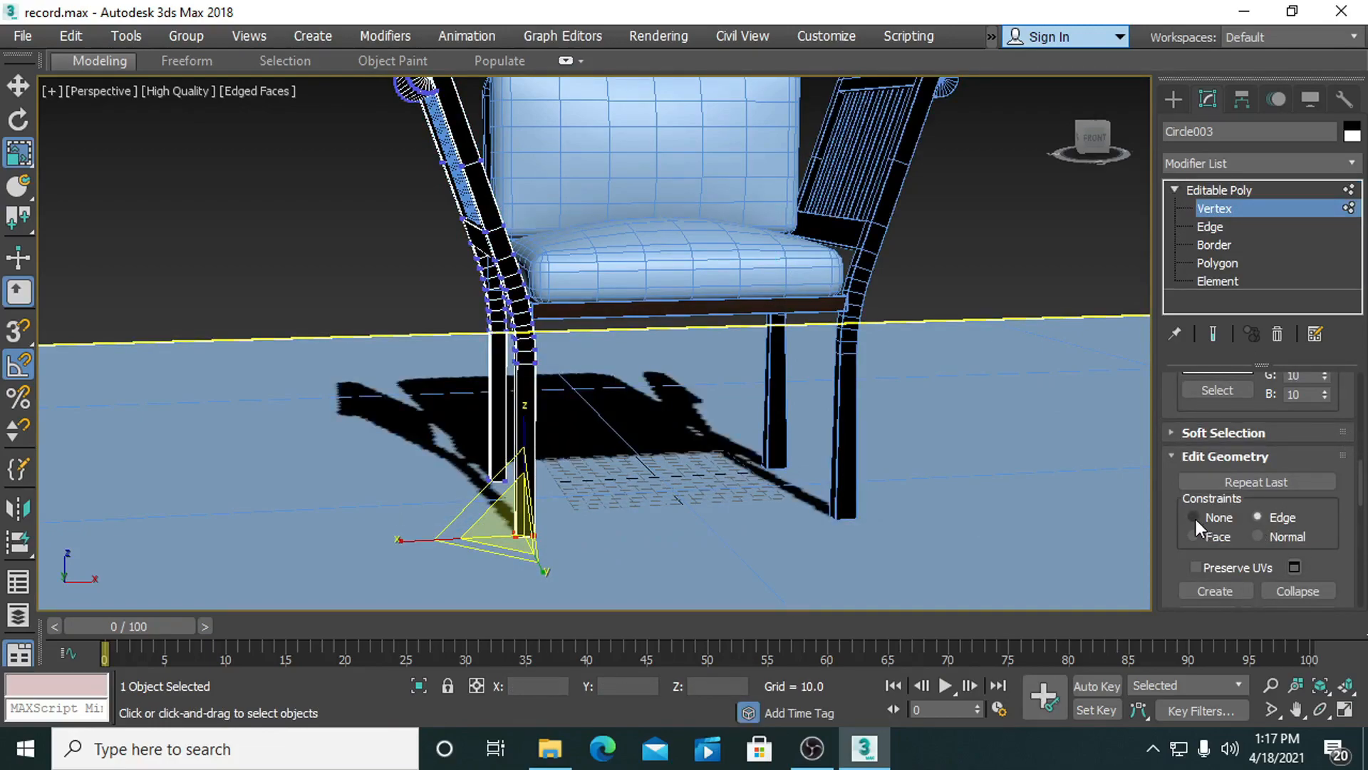
drag(494, 525, 479, 503)
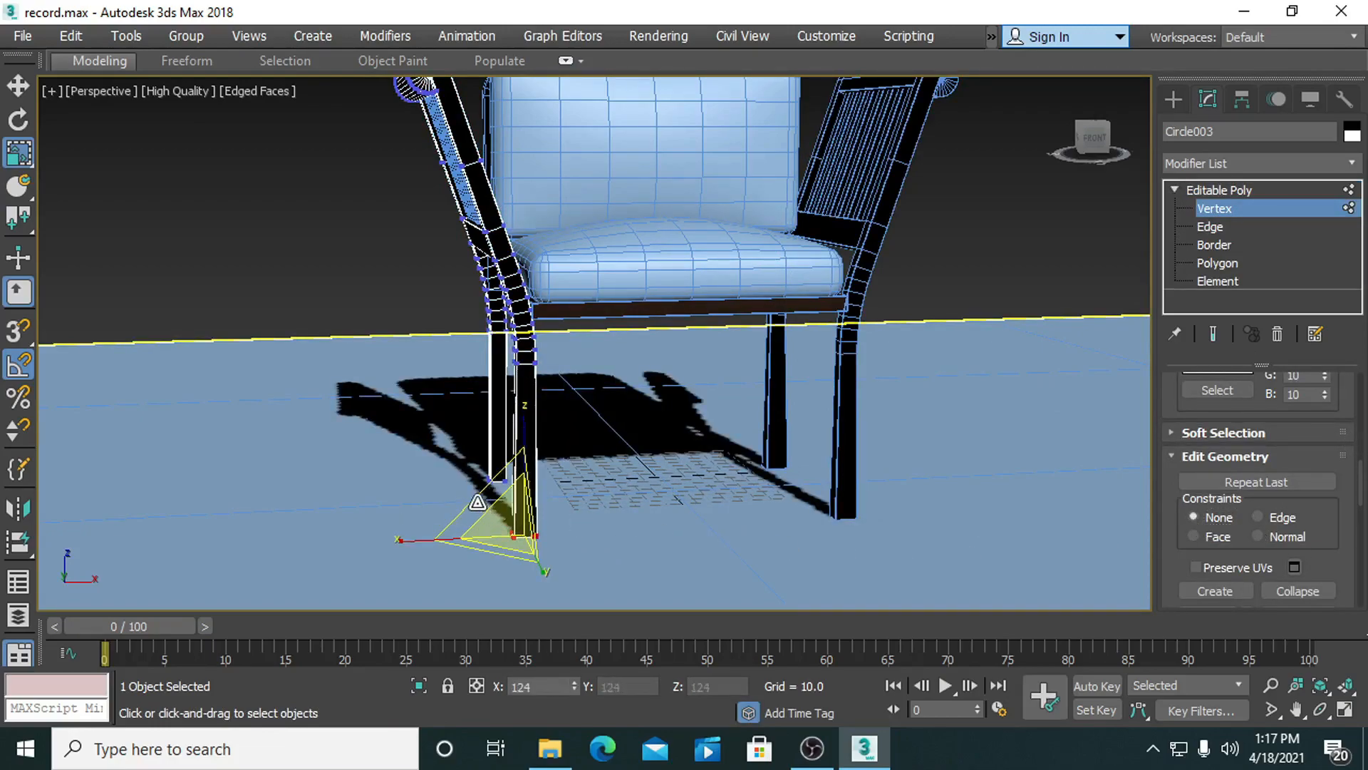
click(1220, 209)
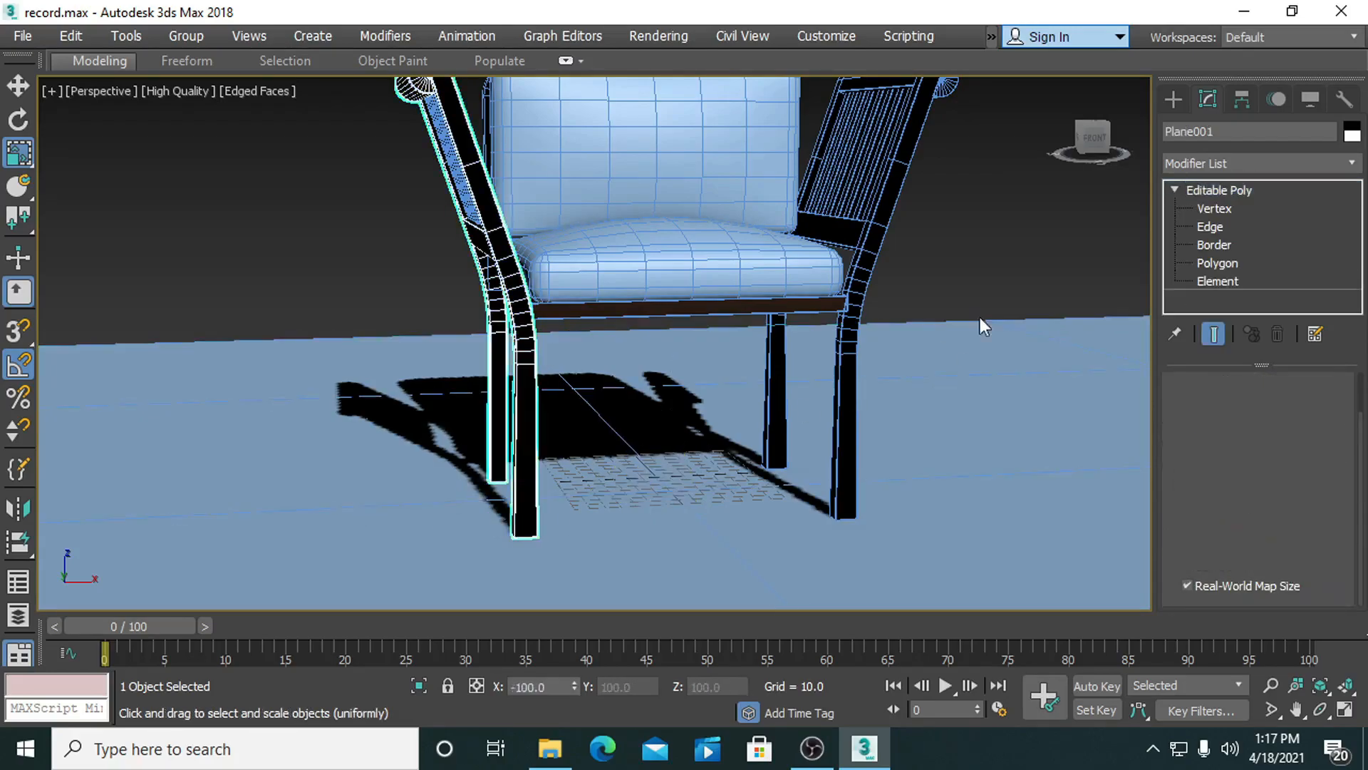
click(1220, 209)
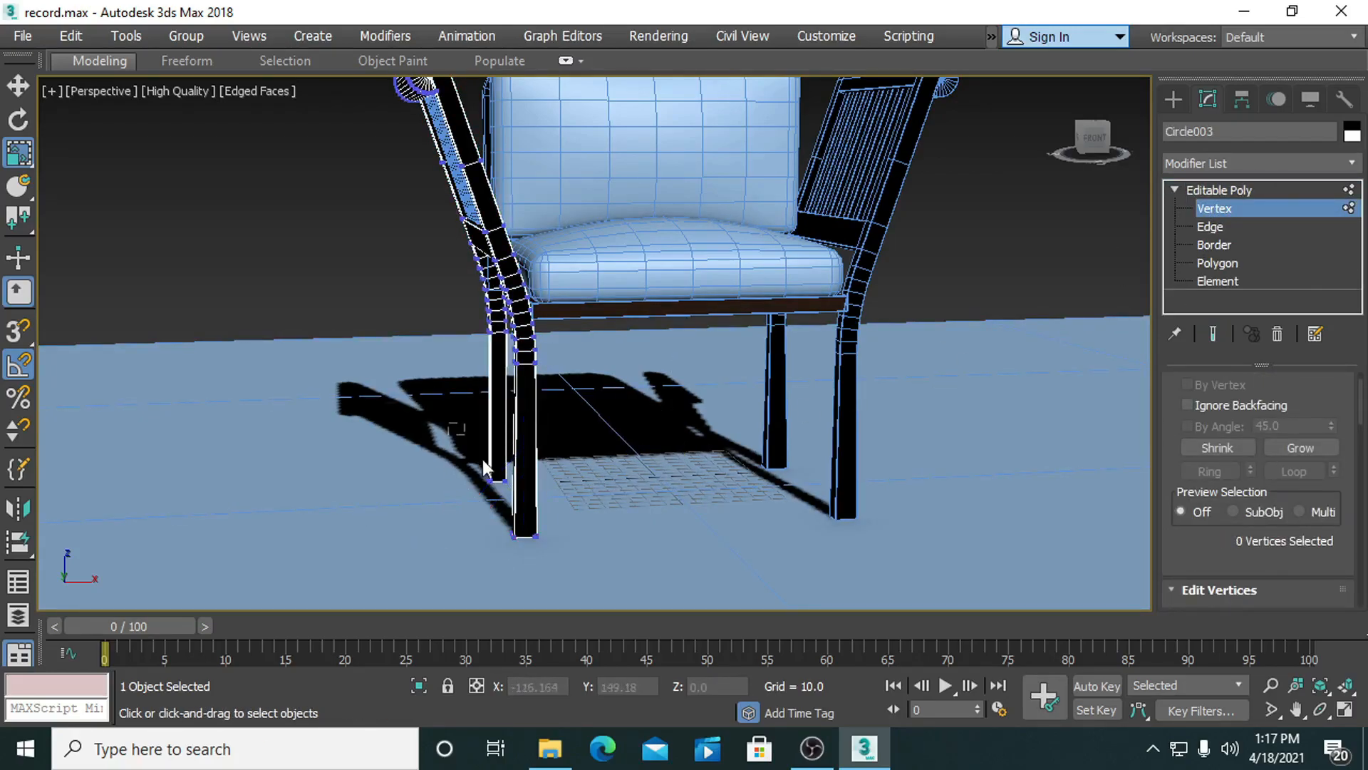
drag(513, 492, 451, 433)
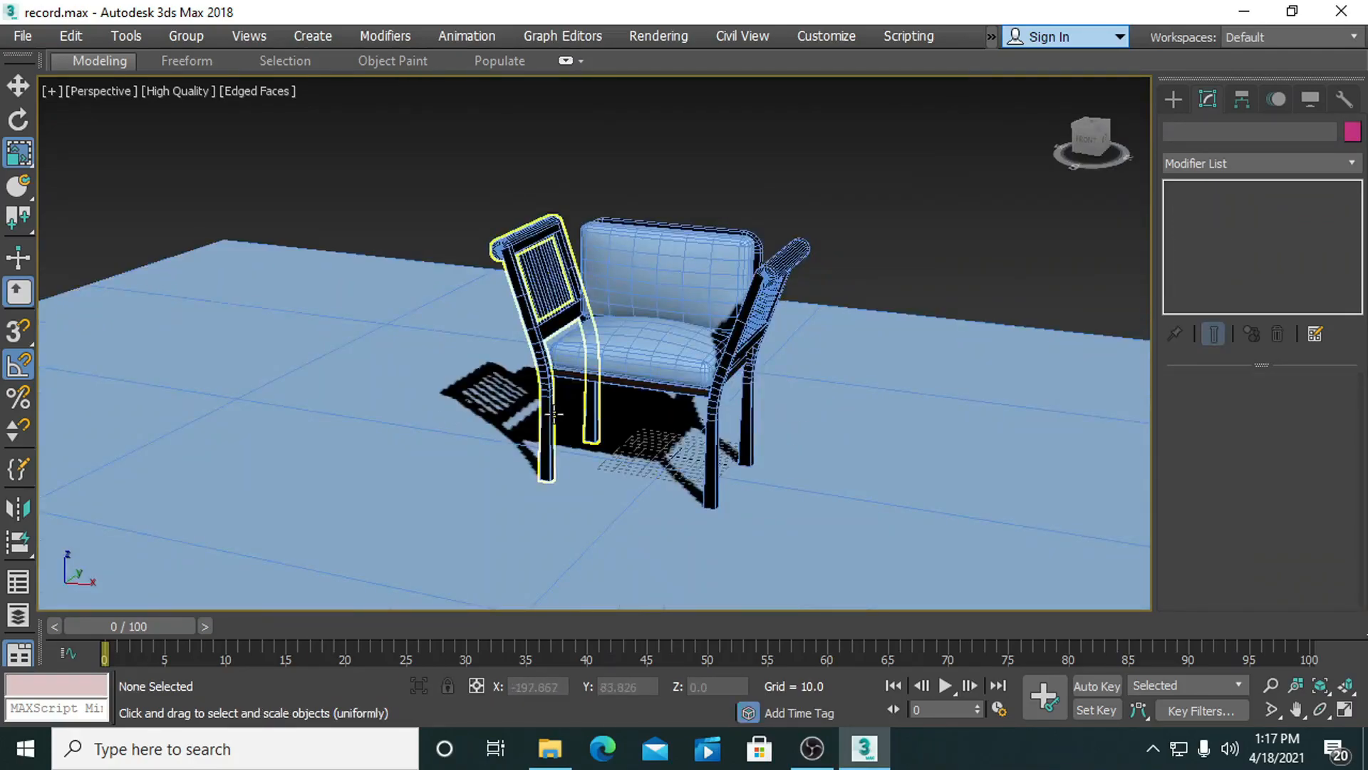
Add a UVW Map modifier with Box mapping to the armrest frame Circle003.
click(595, 464)
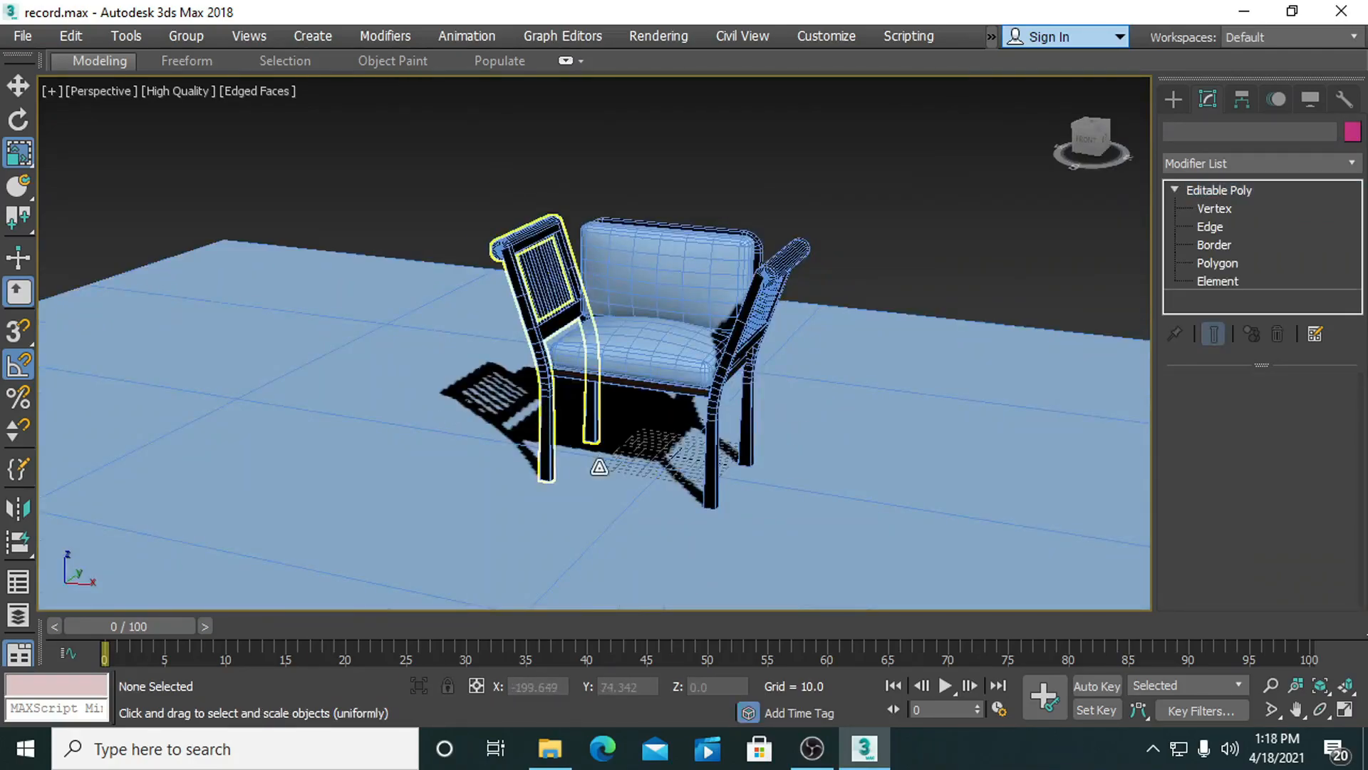
scroll(588, 518, up, 3)
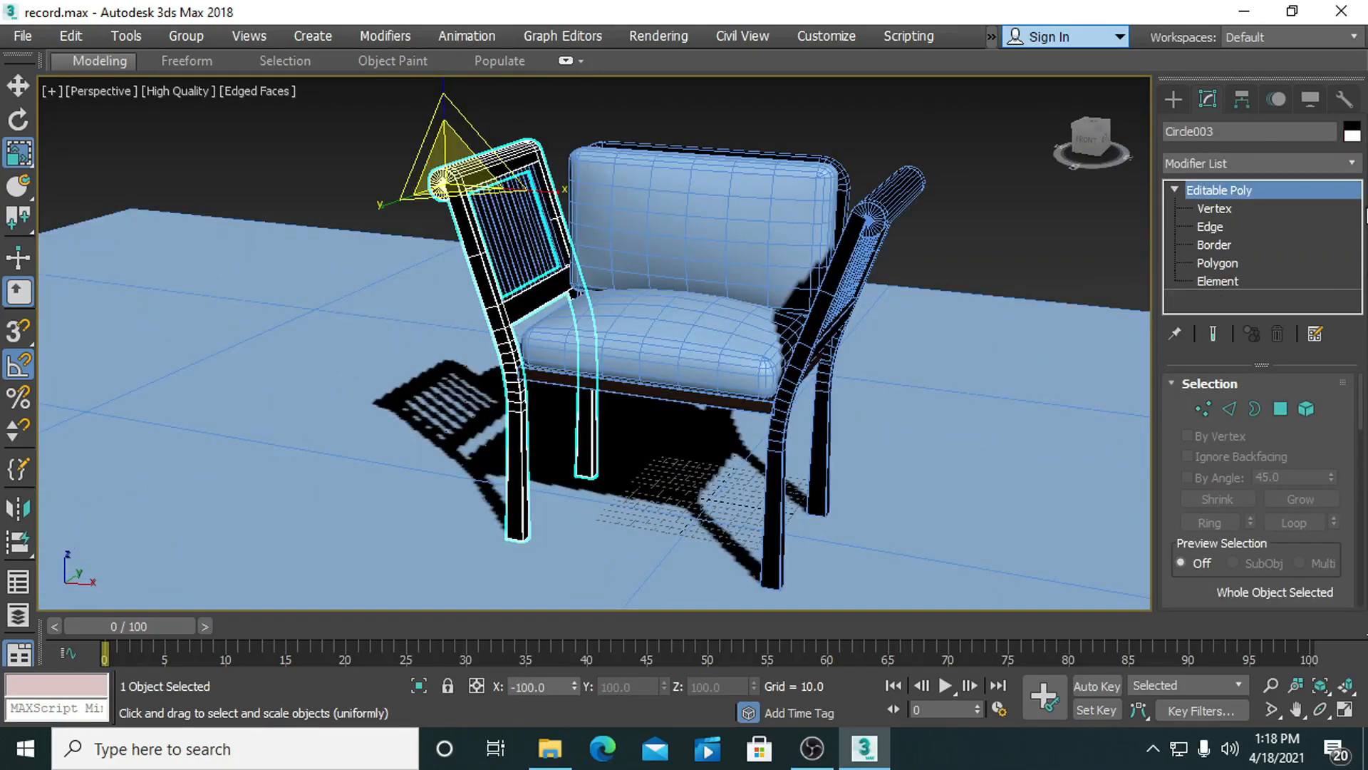
click(1273, 169)
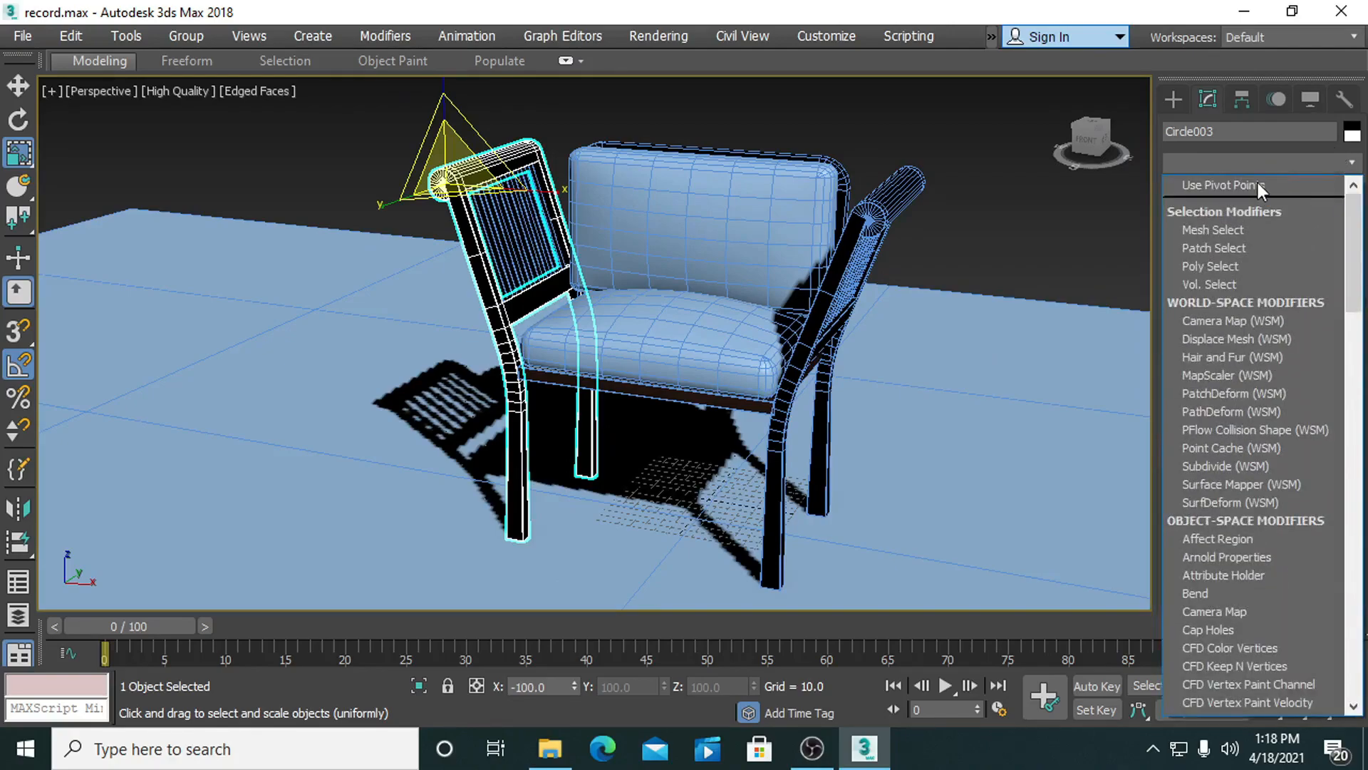
key(u)
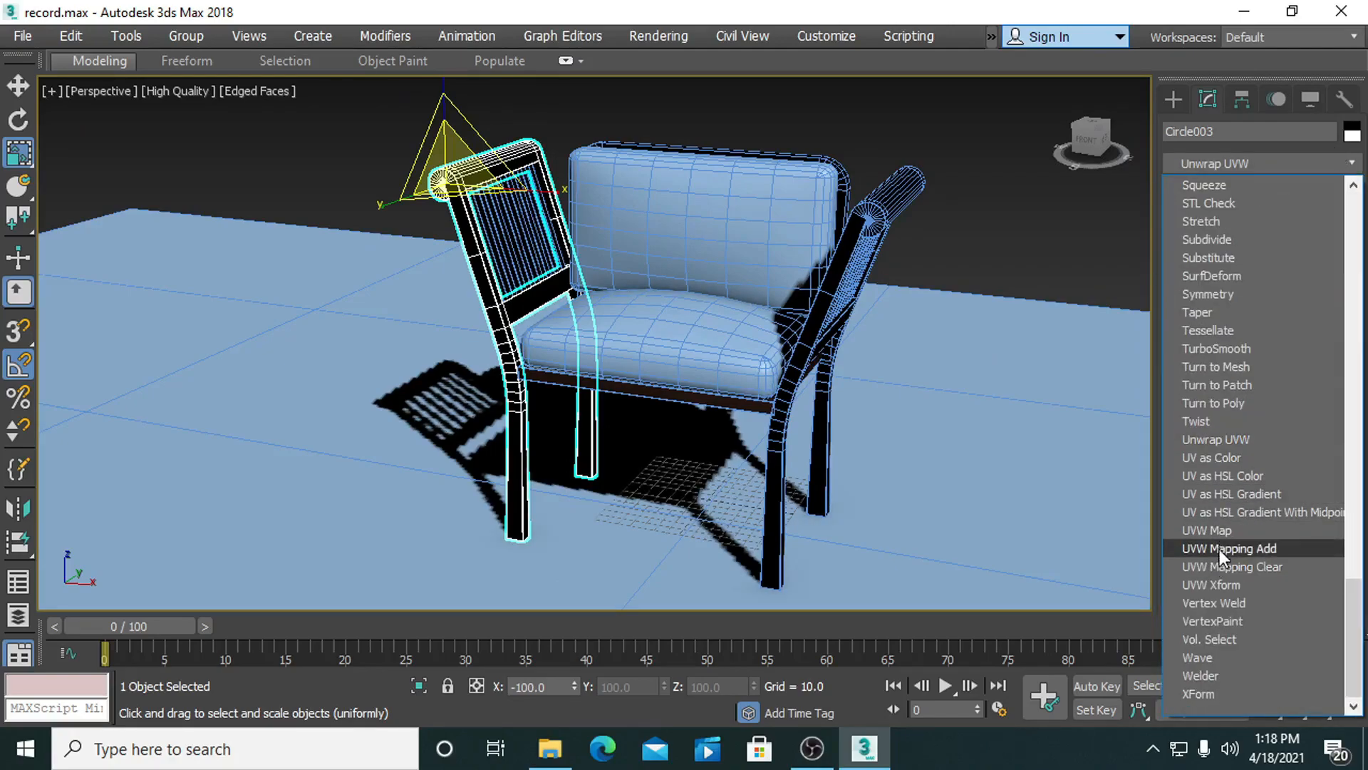
click(1221, 528)
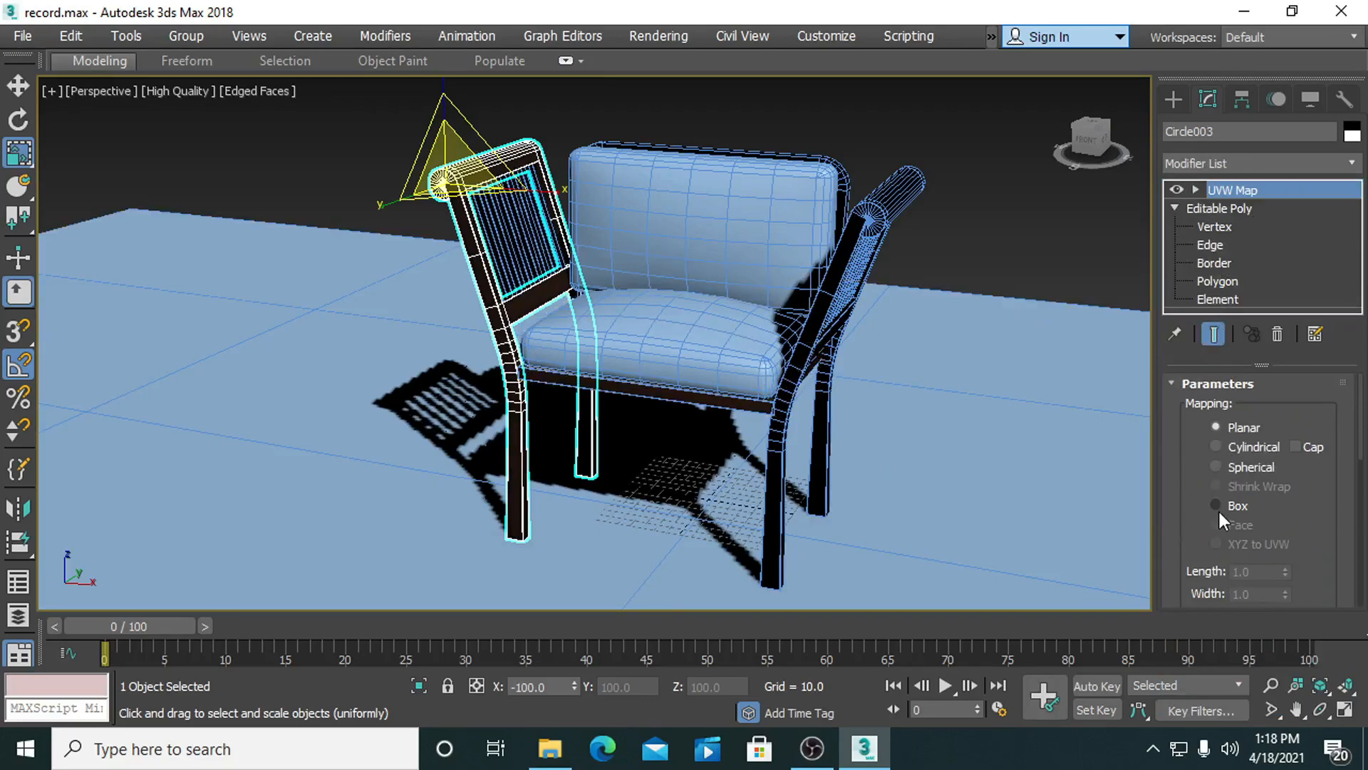
Scale the frame's UVW Map gizmo to adjust the wood grain, and deselect the frame.
click(1213, 189)
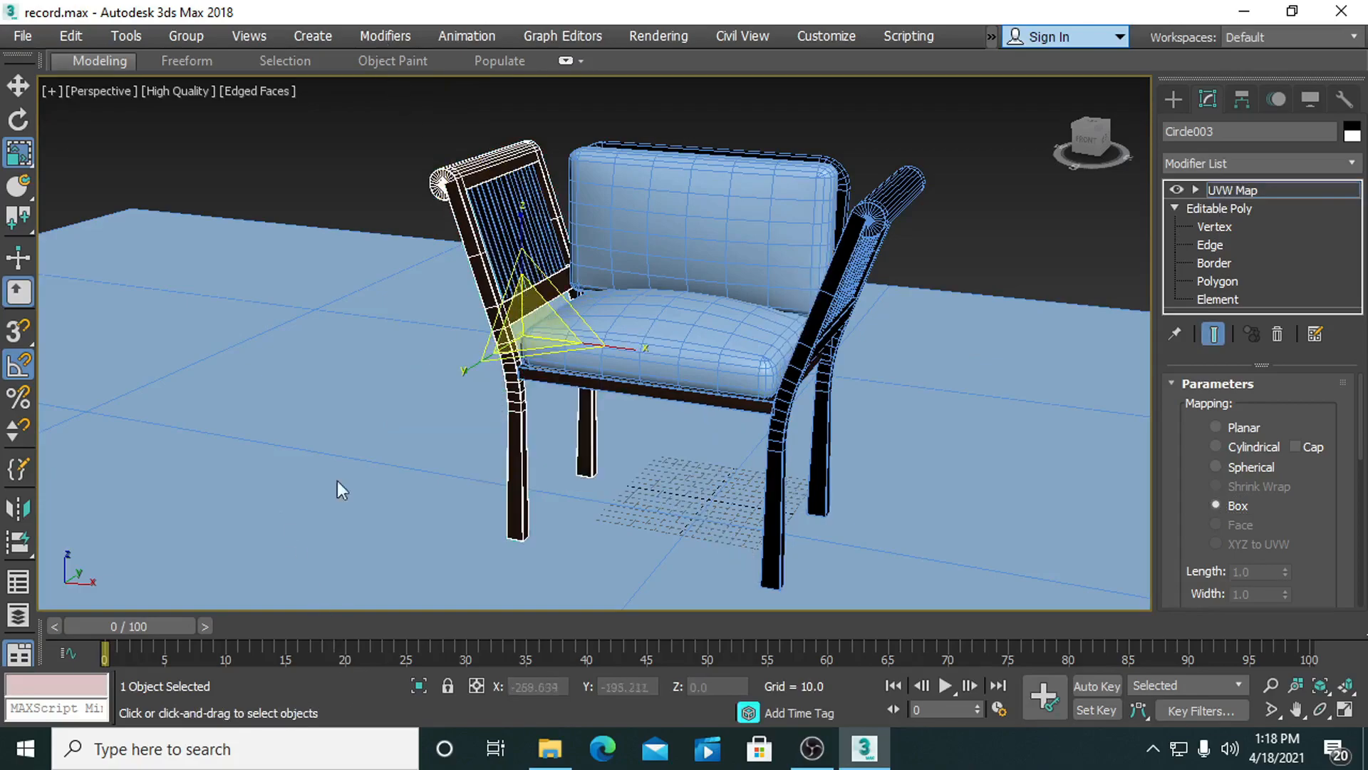
middle_drag(535, 265, 553, 353)
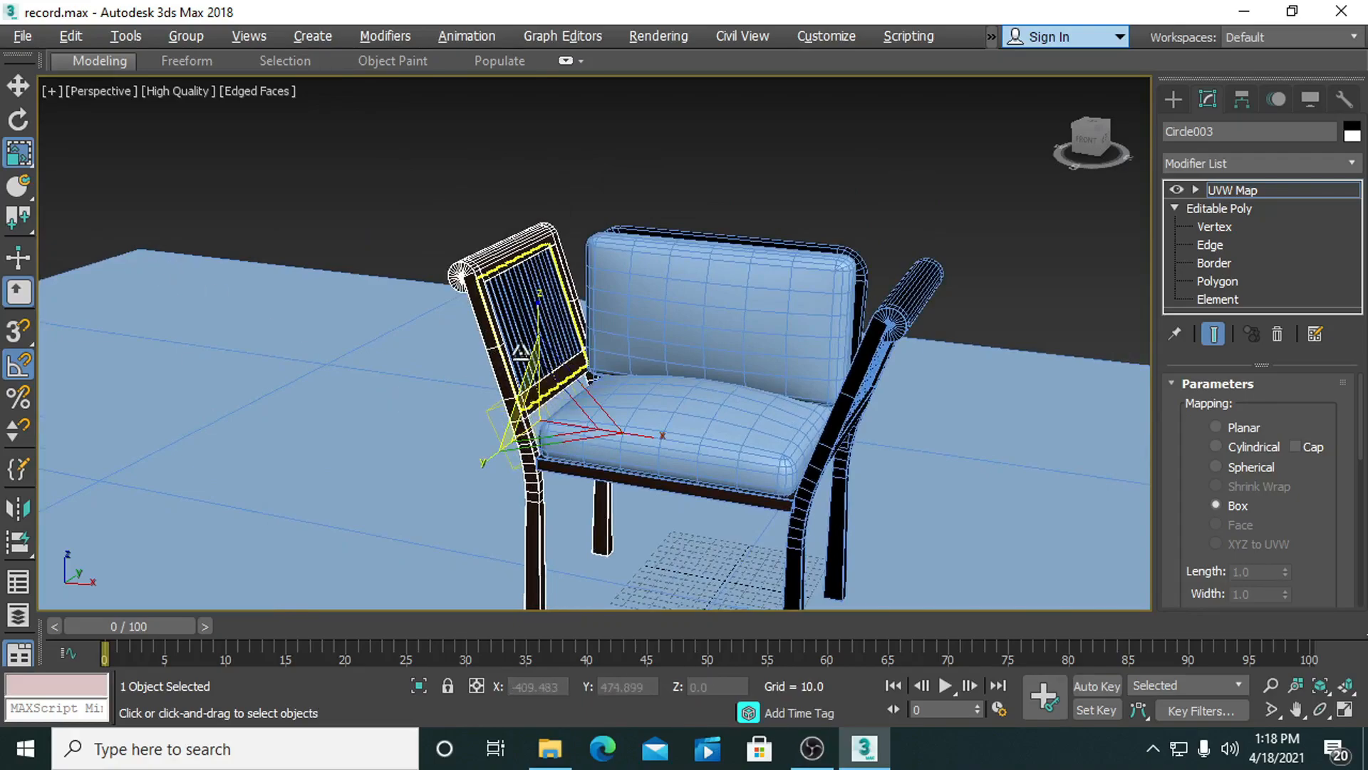
alt+middle_drag(523, 357, 443, 400)
scroll(443, 400, up, 3)
drag(643, 409, 589, 319)
scroll(748, 437, down, 3)
middle_drag(748, 437, 598, 407)
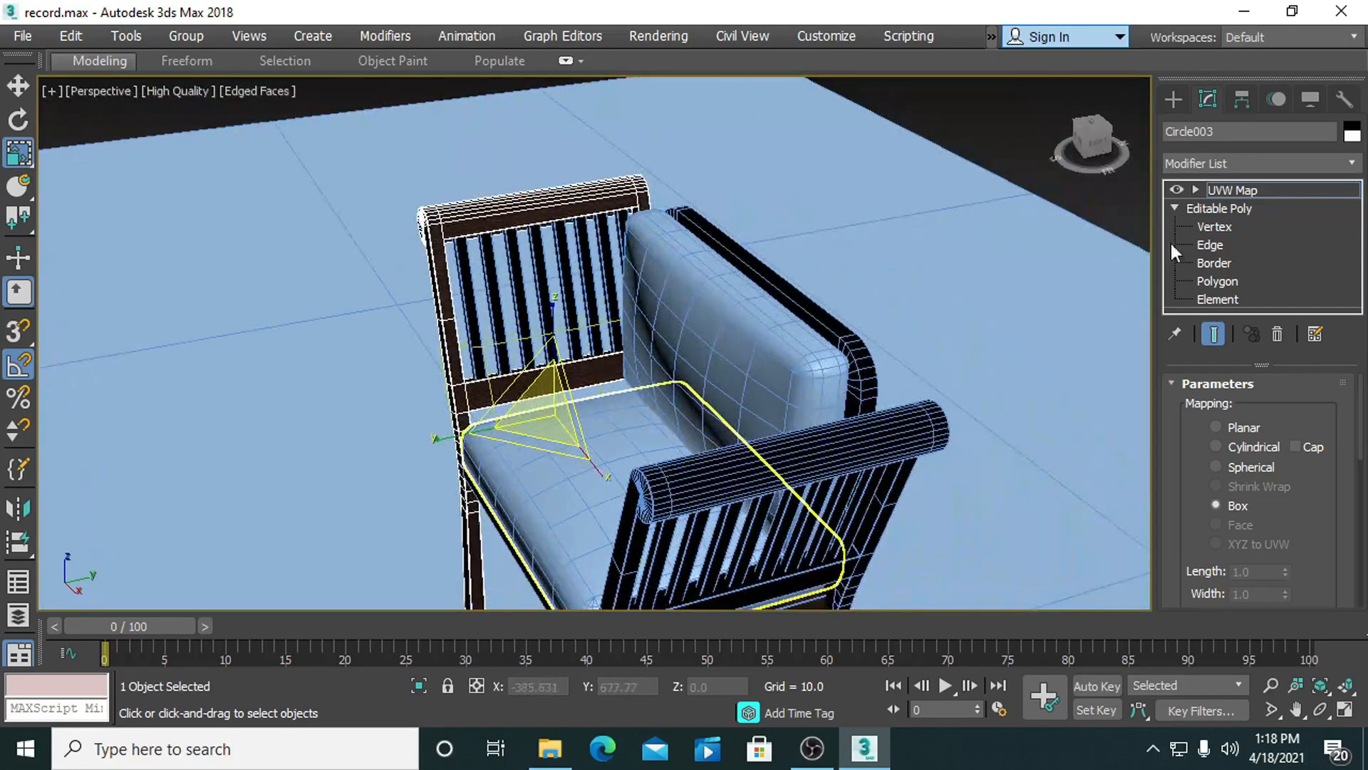
click(1210, 194)
click(1019, 173)
Add a UVW Map modifier with Box mapping to the armrest slat group and scale its gizmo to about 615%.
alt+middle_drag(694, 349, 730, 342)
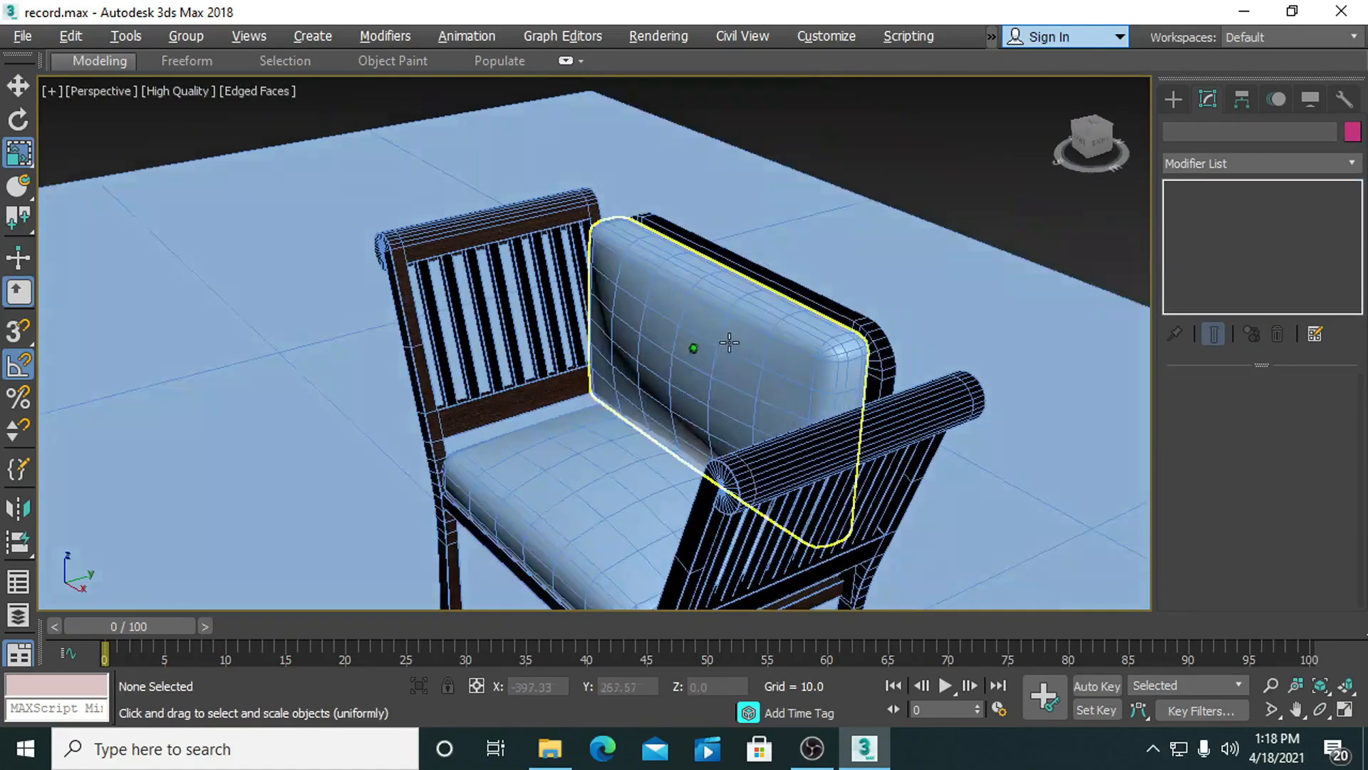
click(509, 327)
click(1224, 161)
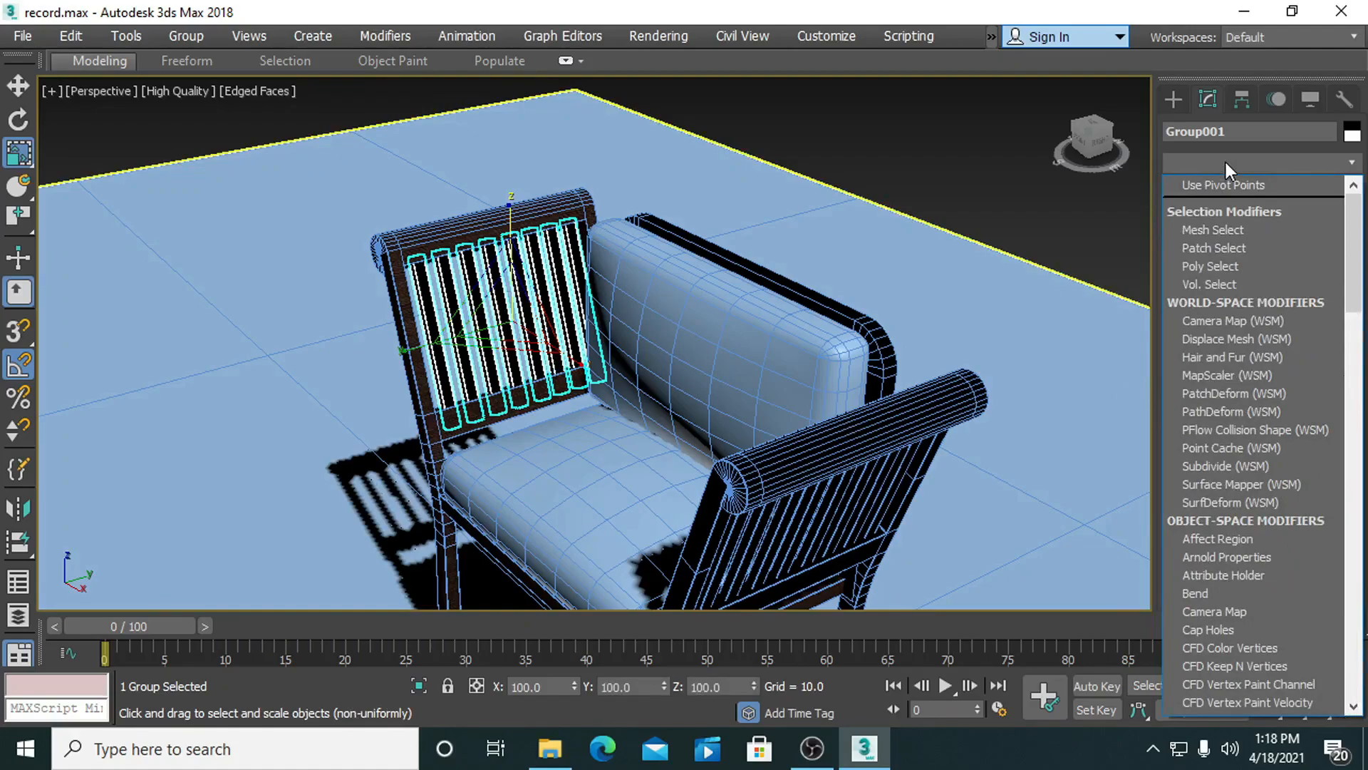
key(u)
key(u)
key(u)
key(u)
key(u)
key(Return)
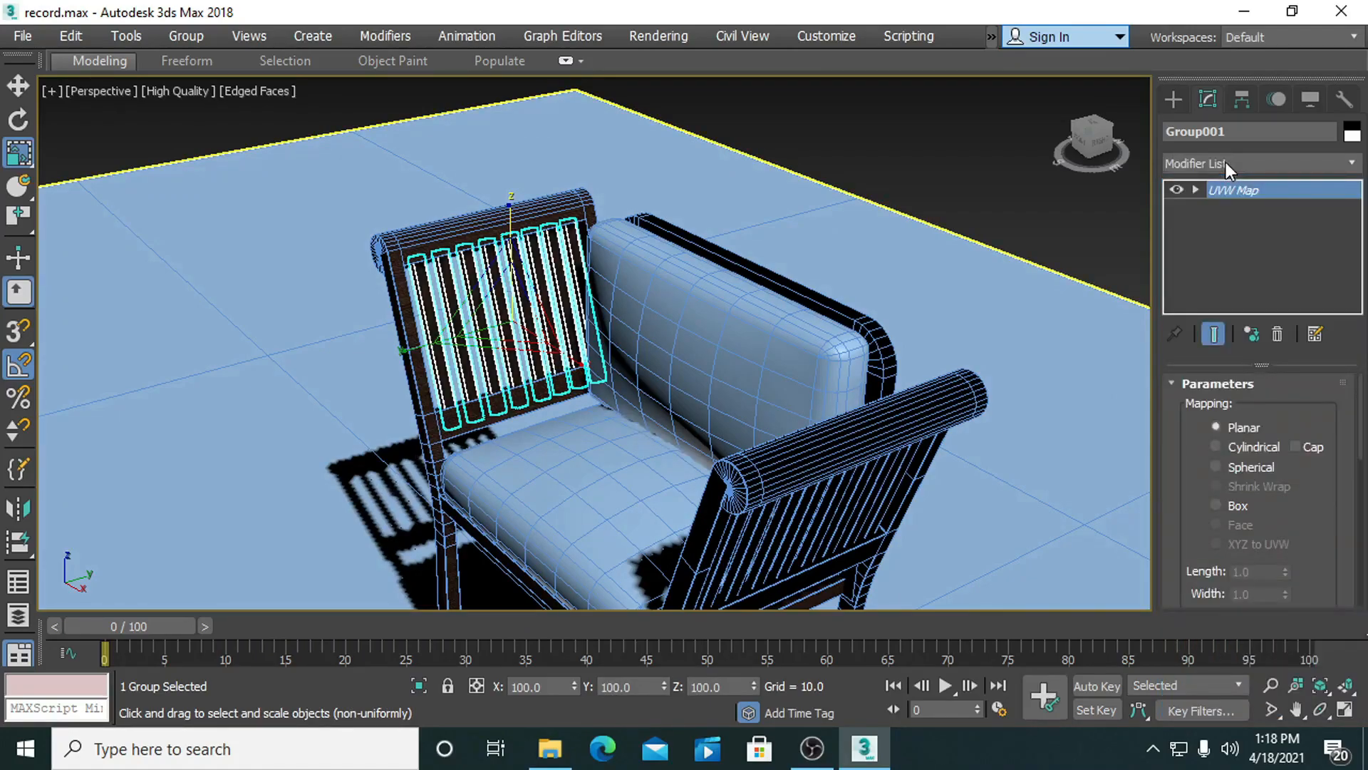
click(1218, 505)
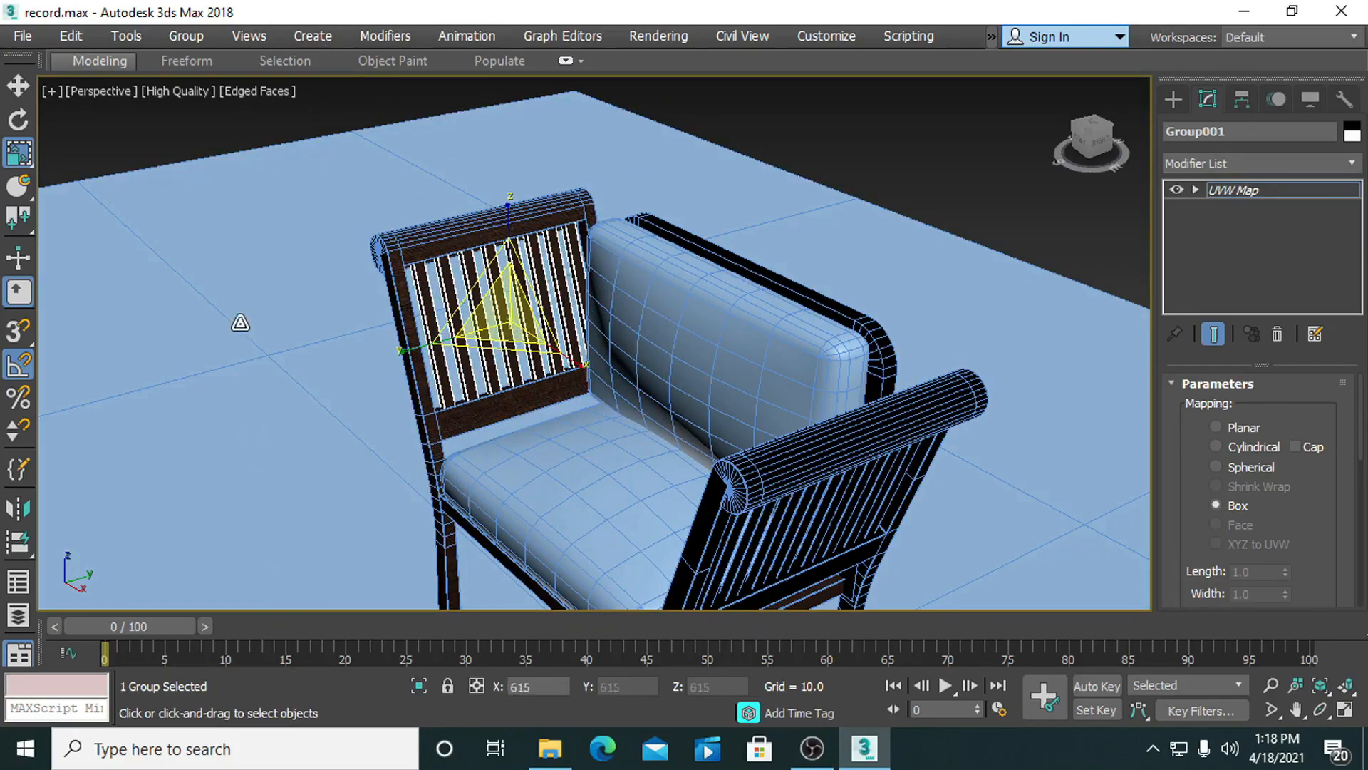
scroll(666, 515, up, 6)
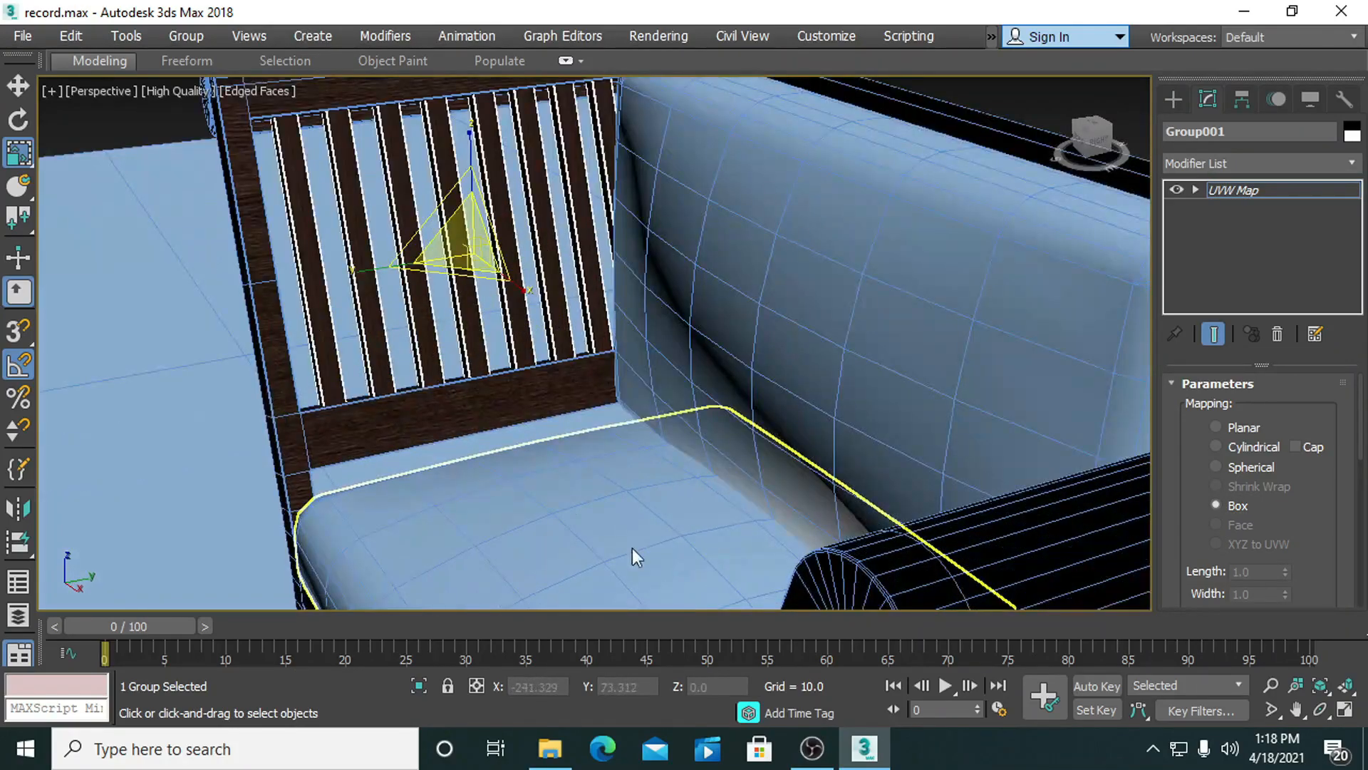
drag(289, 594, 159, 189)
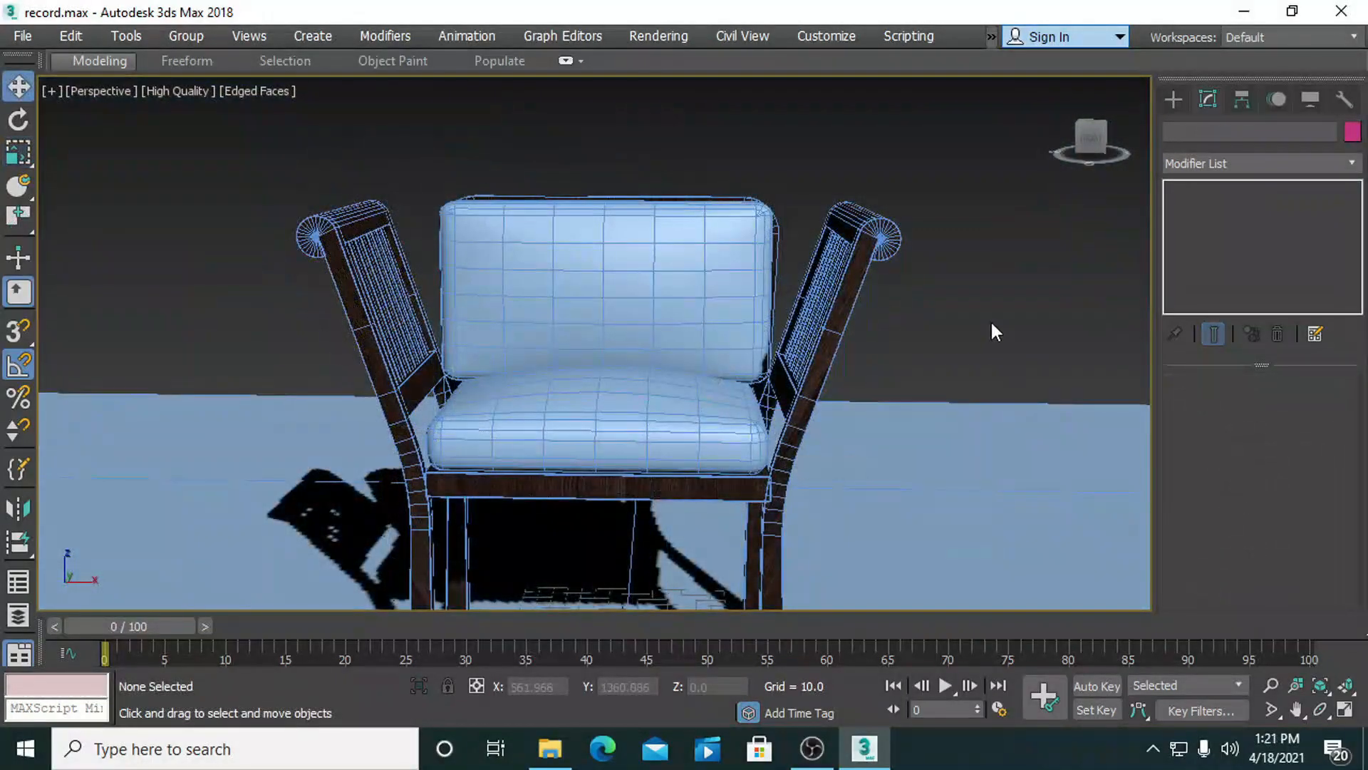
Create a second Standard material and load a fabric Bitmap into its Diffuse Color map.
scroll(987, 320, up, 8)
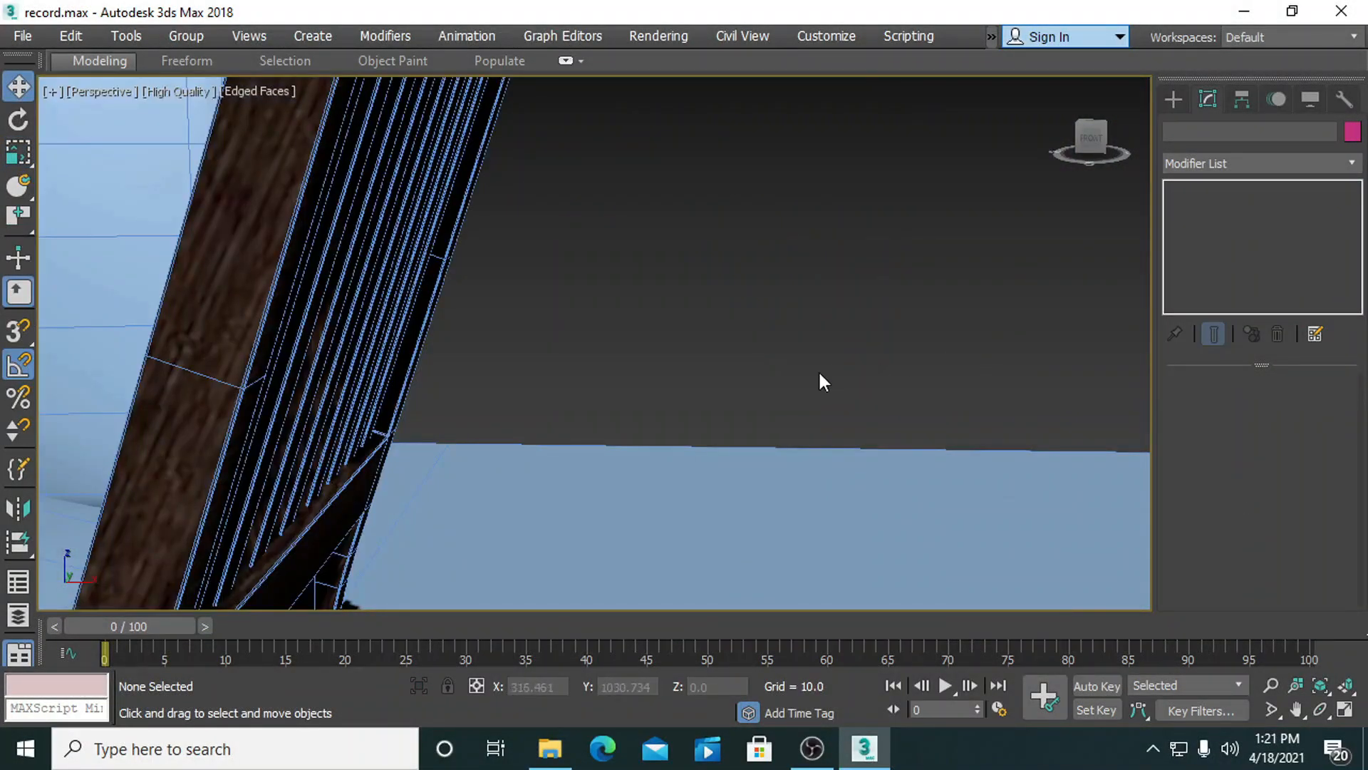
scroll(813, 376, down, 8)
alt+middle_drag(806, 378, 777, 312)
key(m)
middle_drag(221, 505, 362, 317)
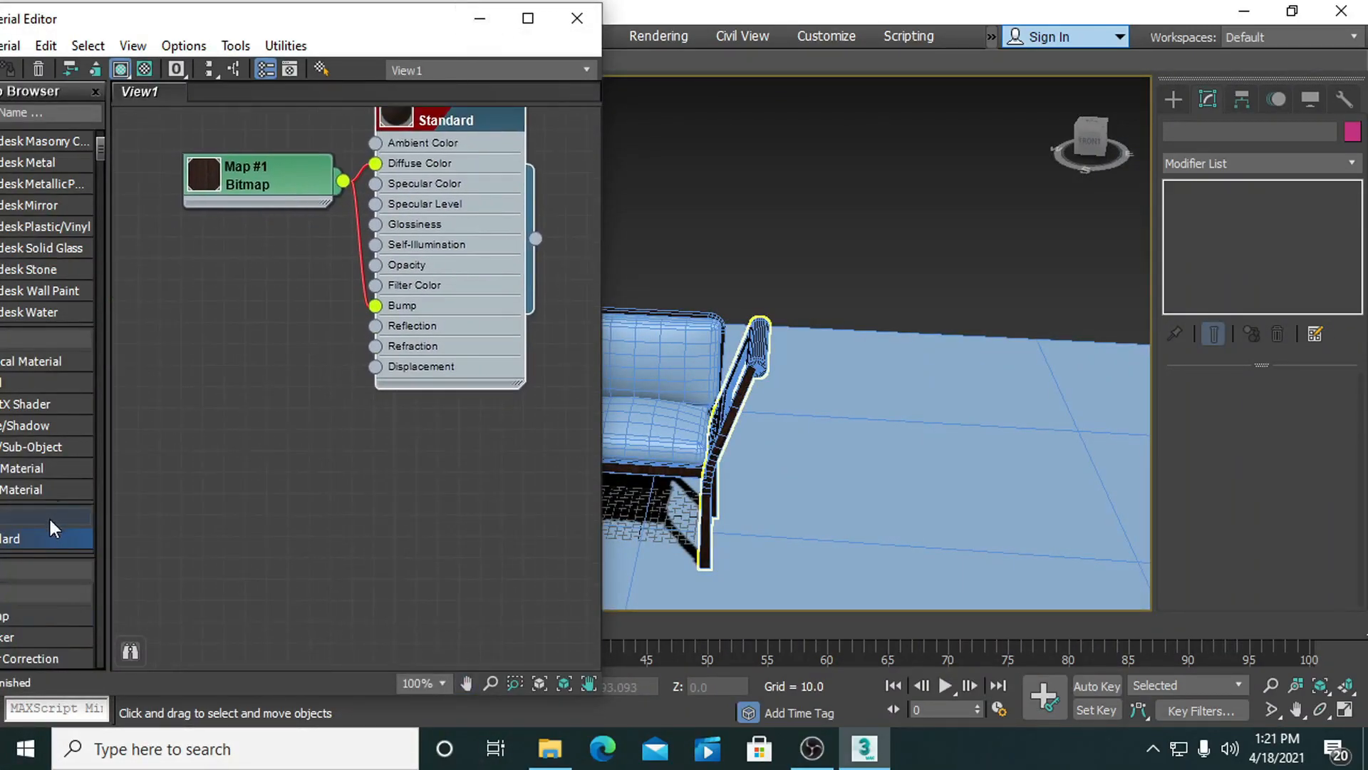
drag(345, 23, 390, 21)
drag(318, 537, 485, 509)
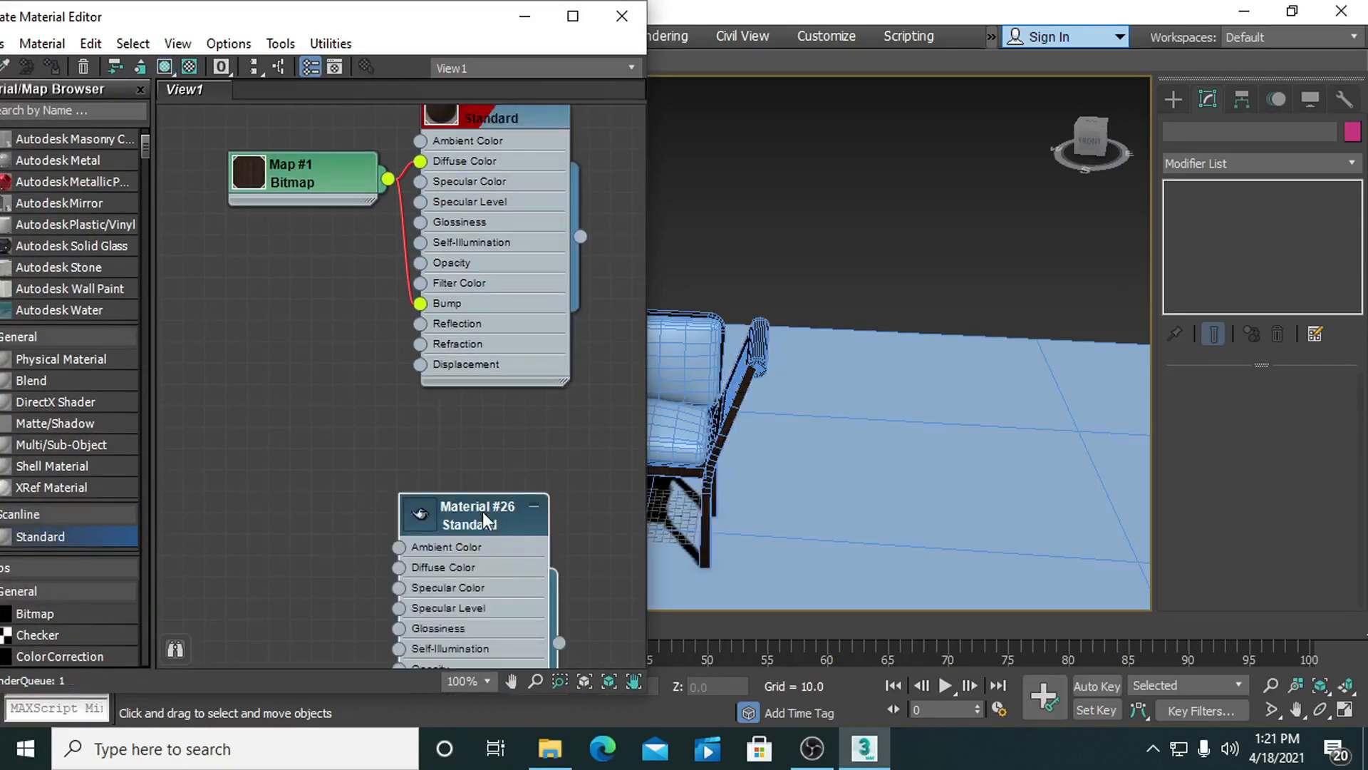
drag(400, 567, 314, 563)
mouse_move(349, 565)
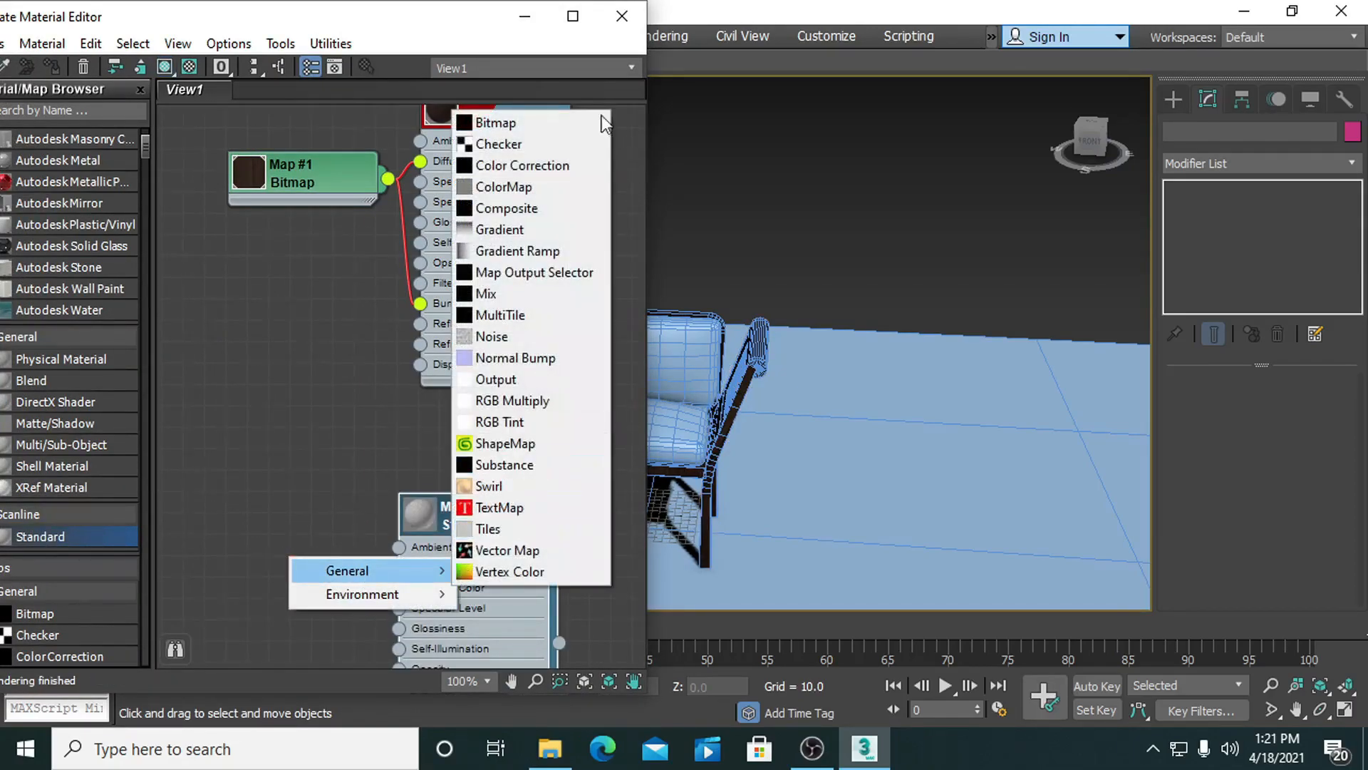
click(546, 126)
click(1071, 189)
double_click(1070, 190)
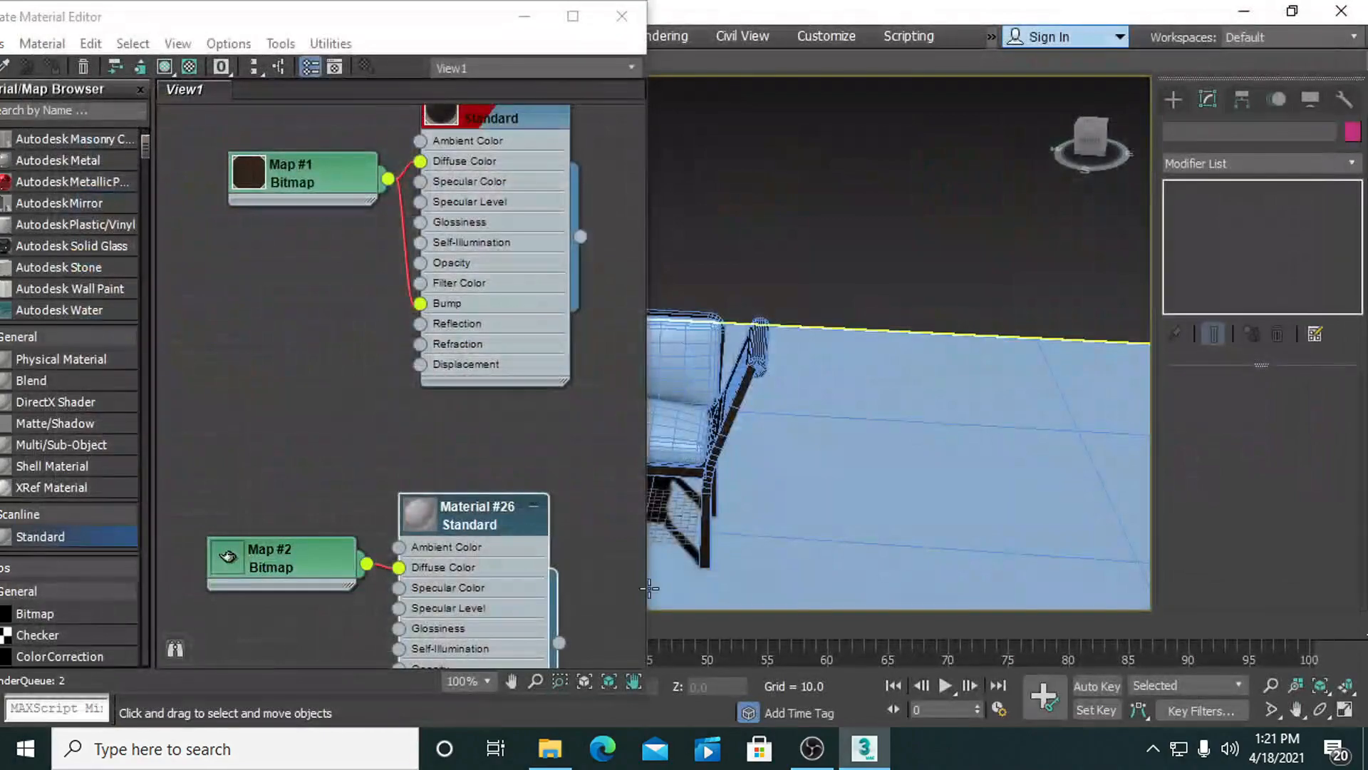
Connect the new fabric bitmap to the Bump input of the same material.
drag(331, 558, 331, 536)
middle_drag(482, 610, 501, 533)
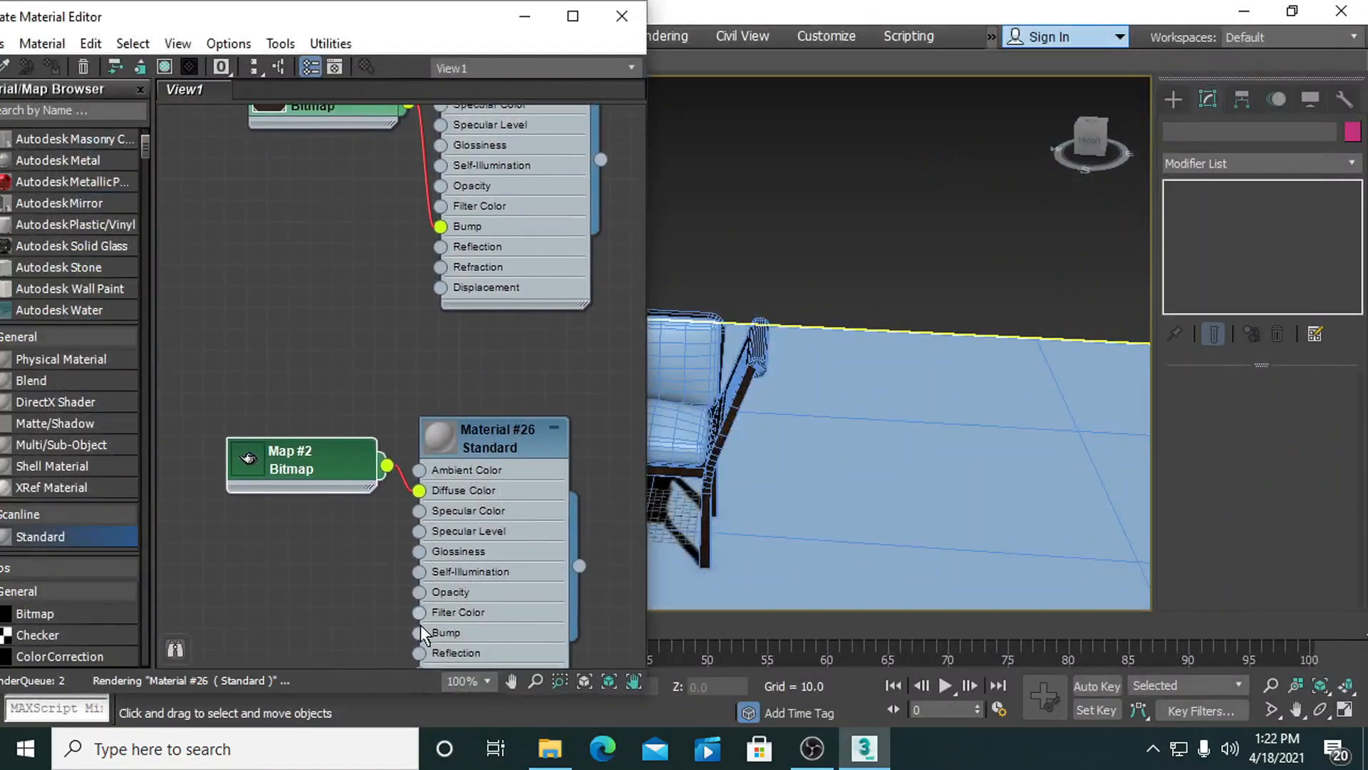
drag(419, 633, 399, 568)
drag(385, 465, 387, 466)
Assign the fabric material to the seat and back cushions, show its map in the viewport, and close the material editor.
middle_drag(815, 415, 969, 401)
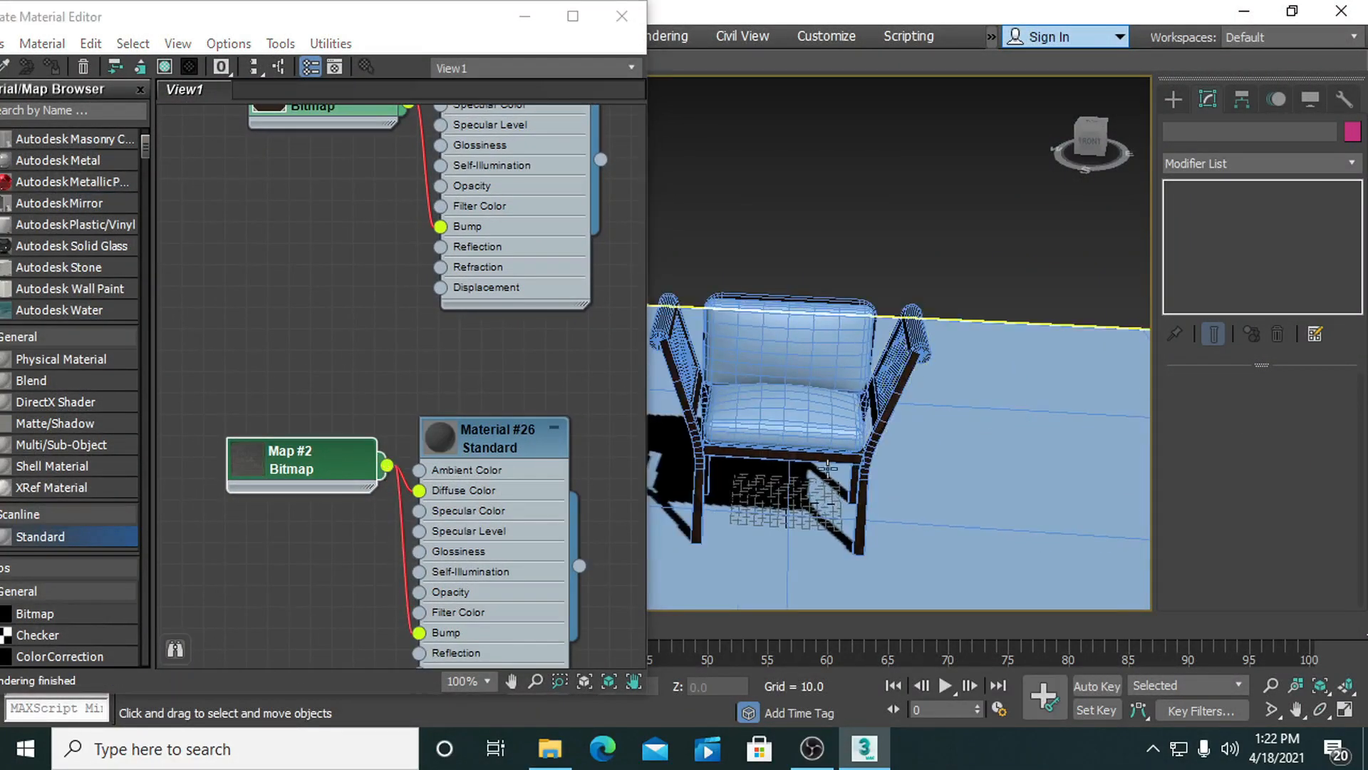
click(798, 420)
drag(580, 566, 780, 422)
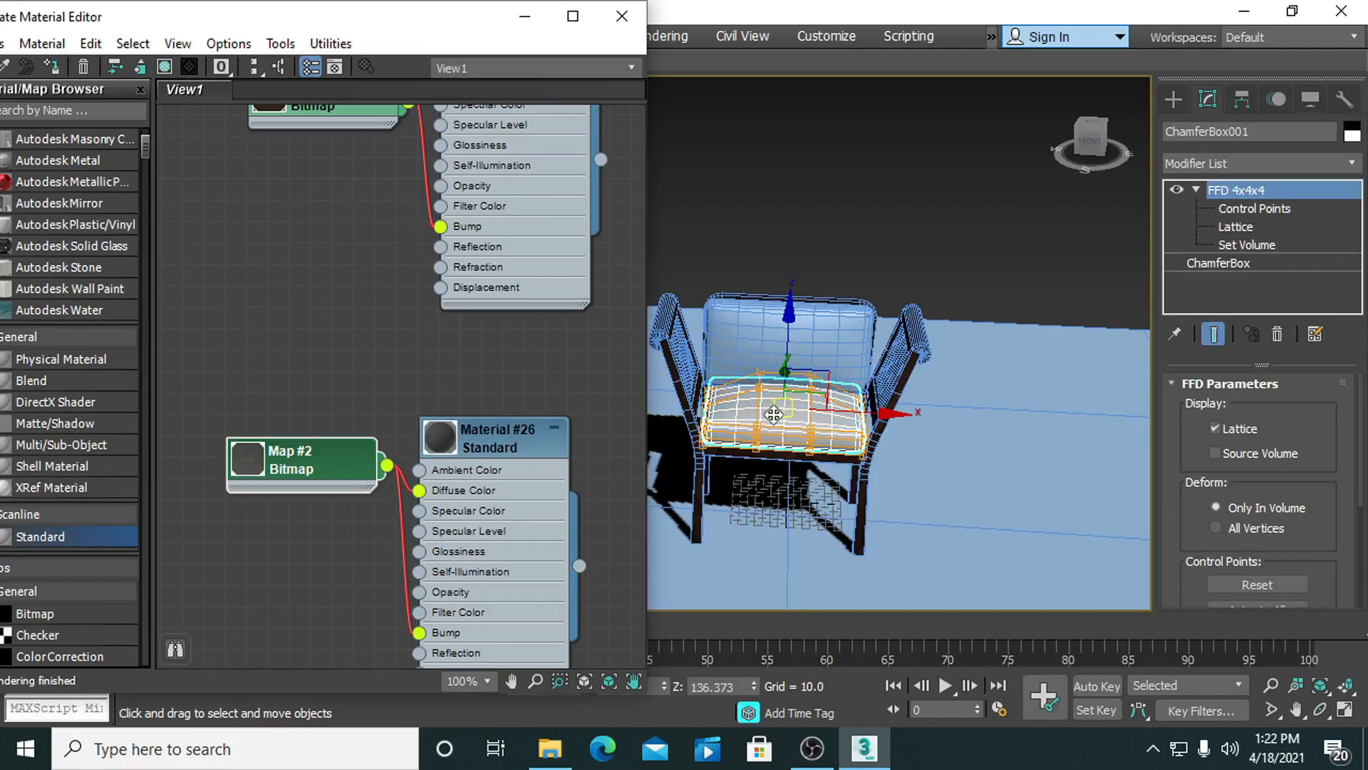
click(165, 67)
click(790, 346)
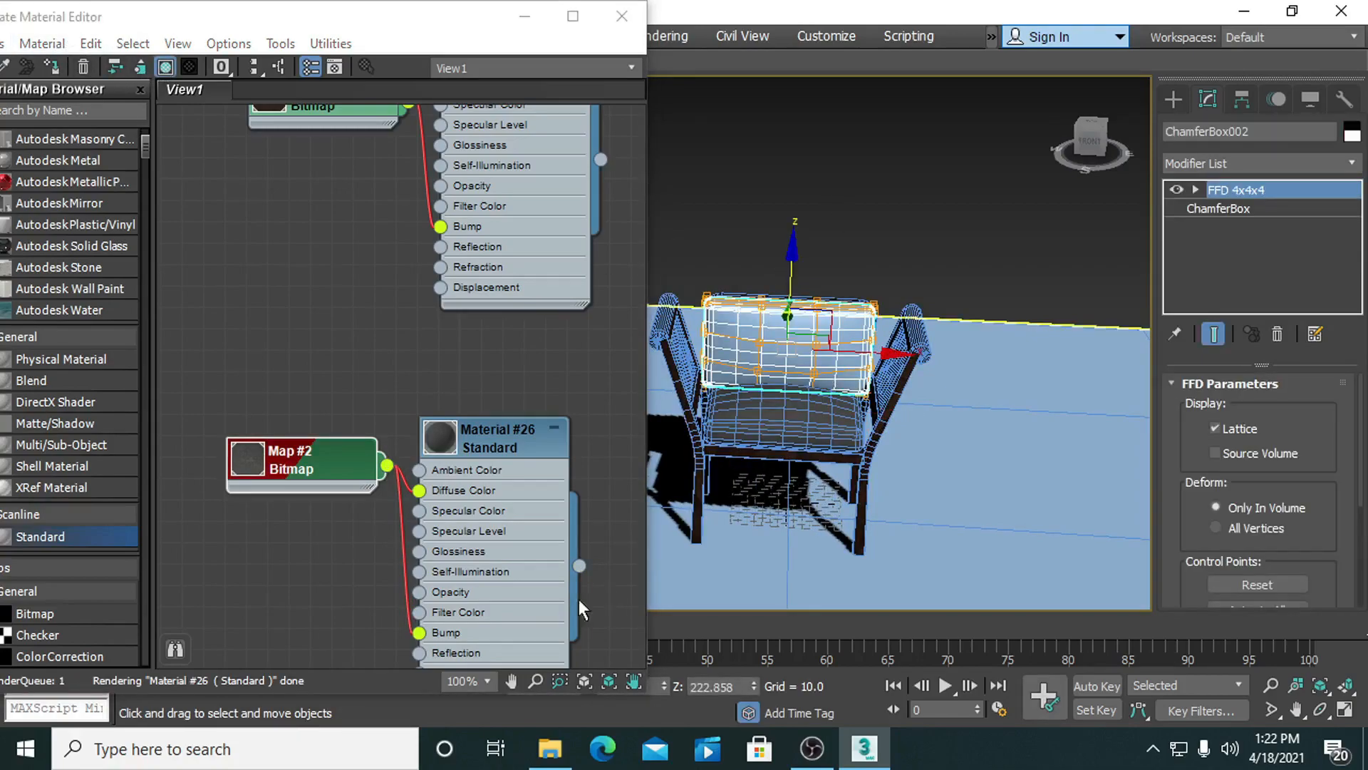
drag(581, 566, 801, 356)
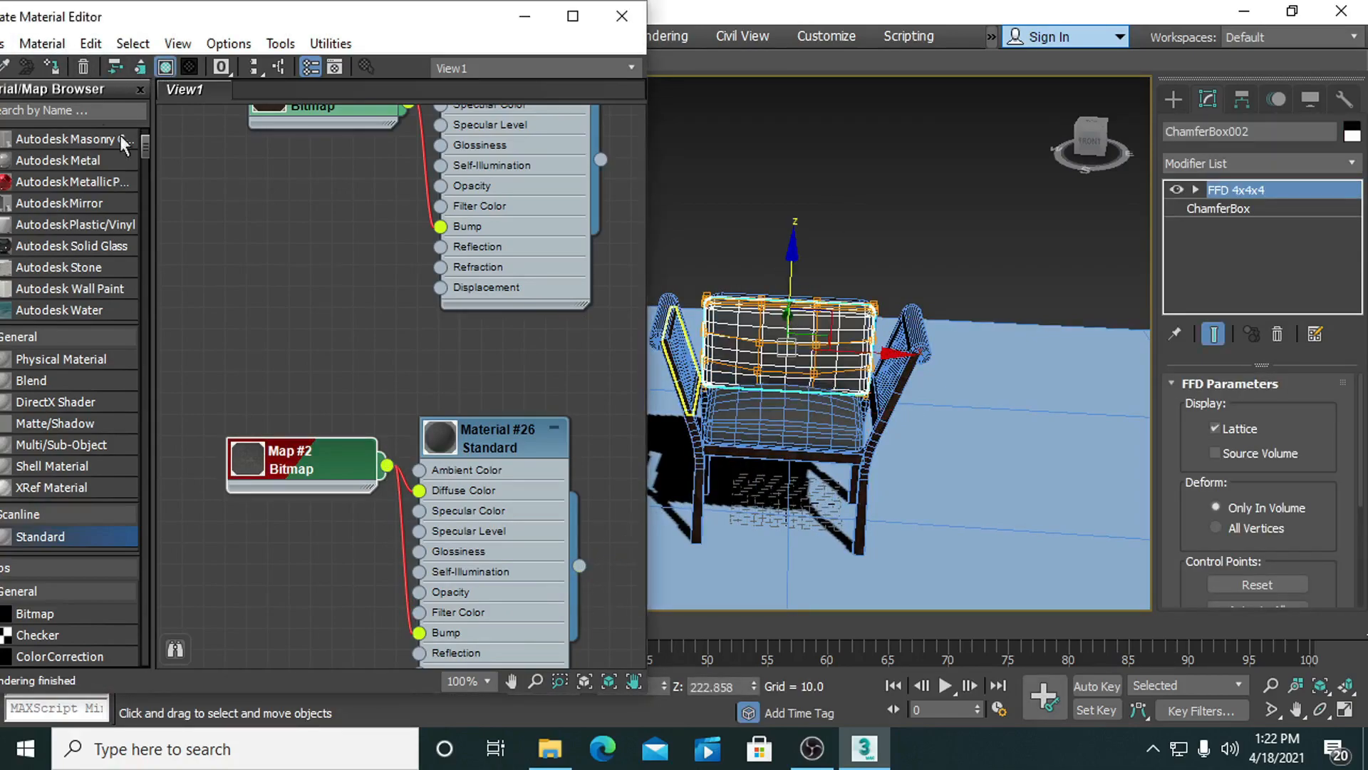
click(768, 153)
click(621, 16)
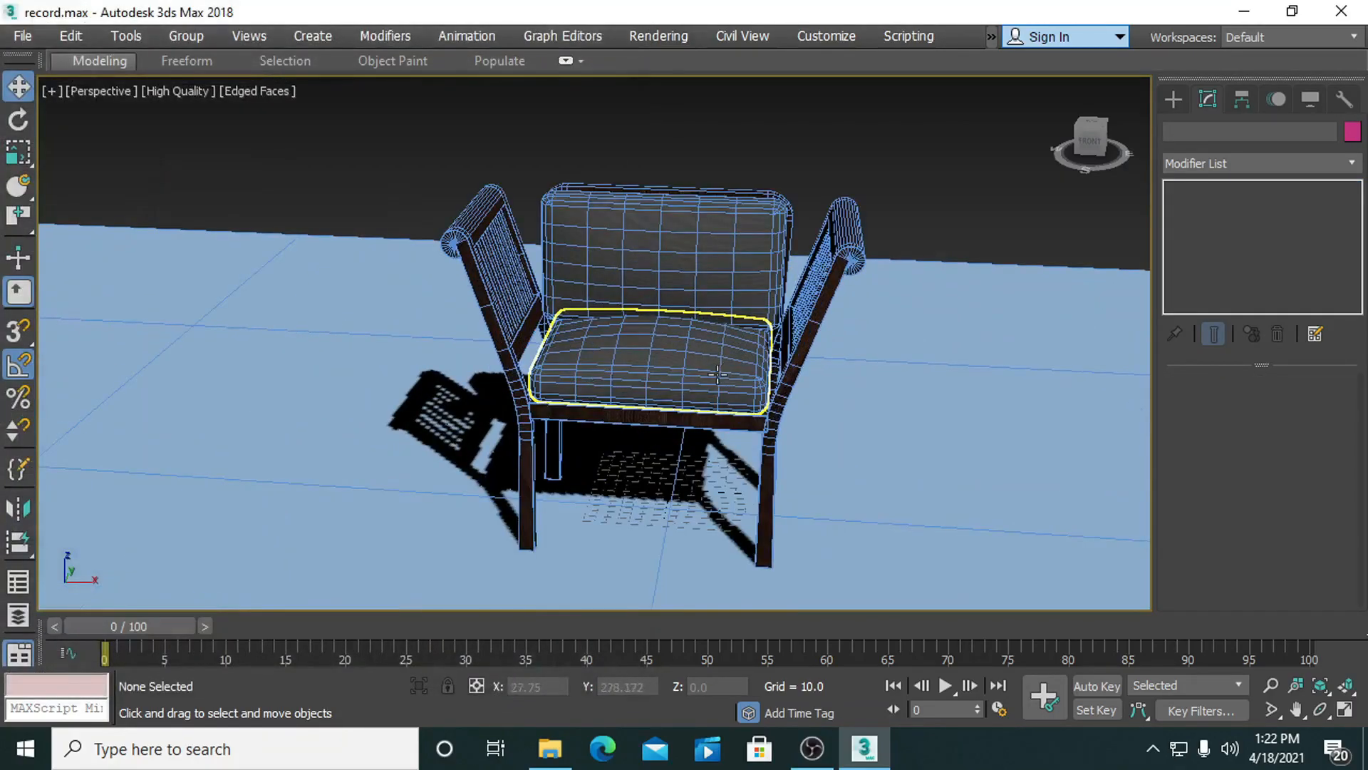
Add a UVW Map modifier with Box mapping to the seat cushion.
alt+middle_drag(717, 374, 745, 355)
scroll(741, 360, down, 3)
click(646, 365)
scroll(1012, 321, up, 3)
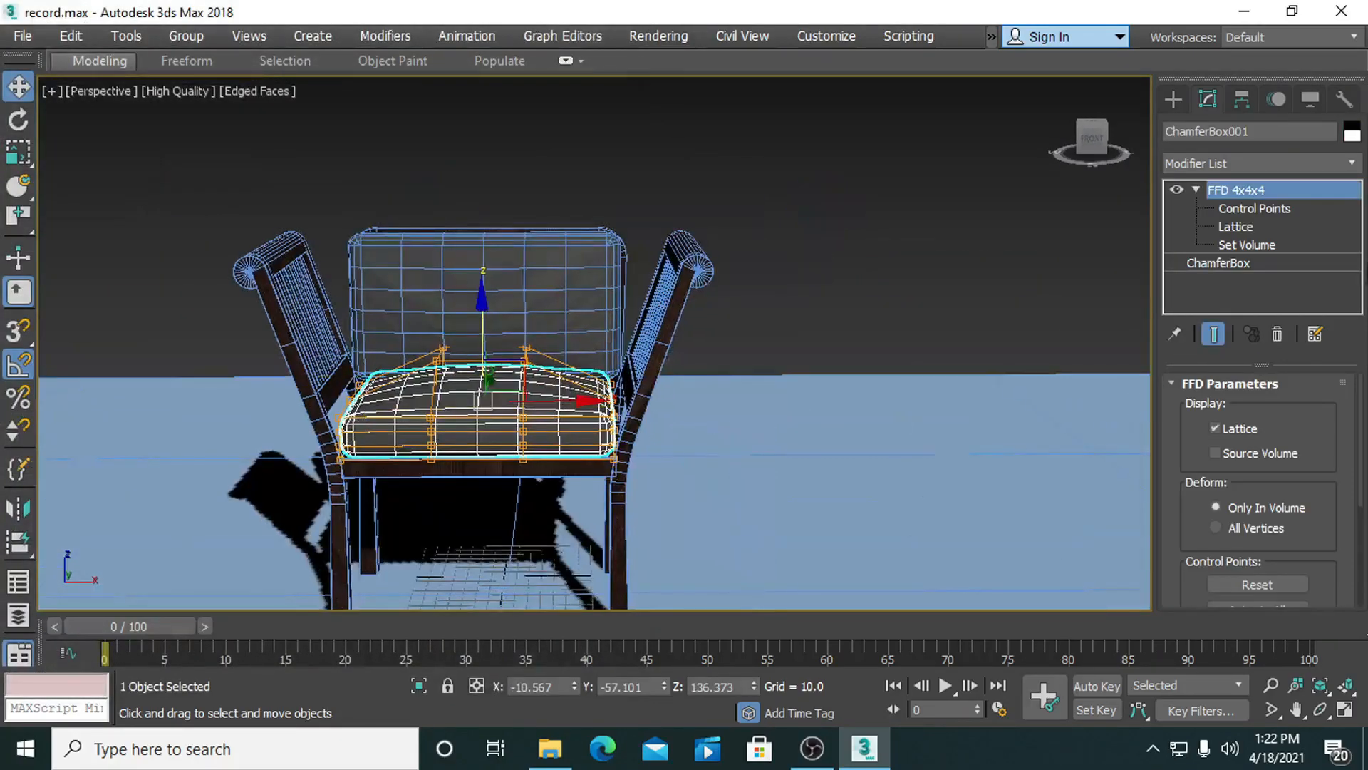
click(1254, 164)
key(u)
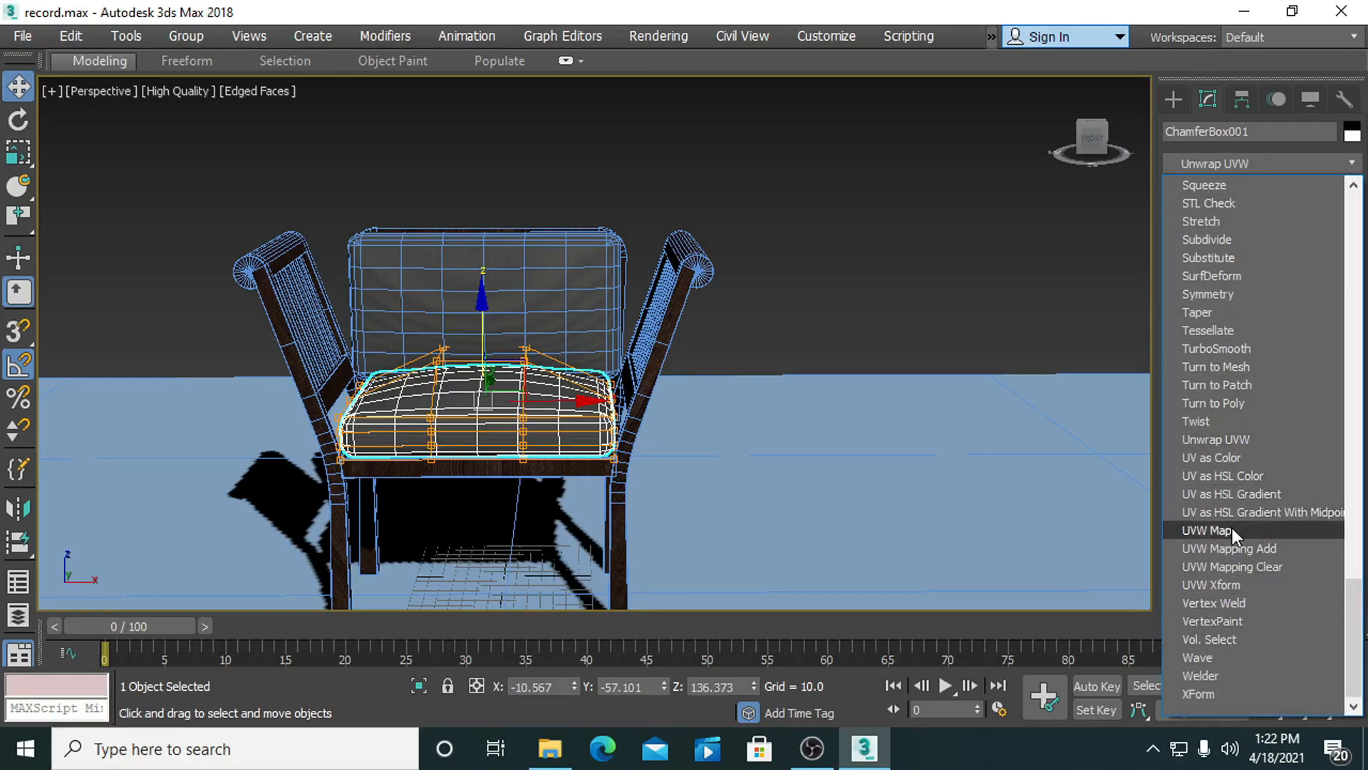
click(1208, 530)
middle_drag(553, 503, 650, 553)
scroll(745, 495, up, 5)
Scale up the seat cushion's UVW Map gizmo to adjust the fabric weave.
click(1238, 191)
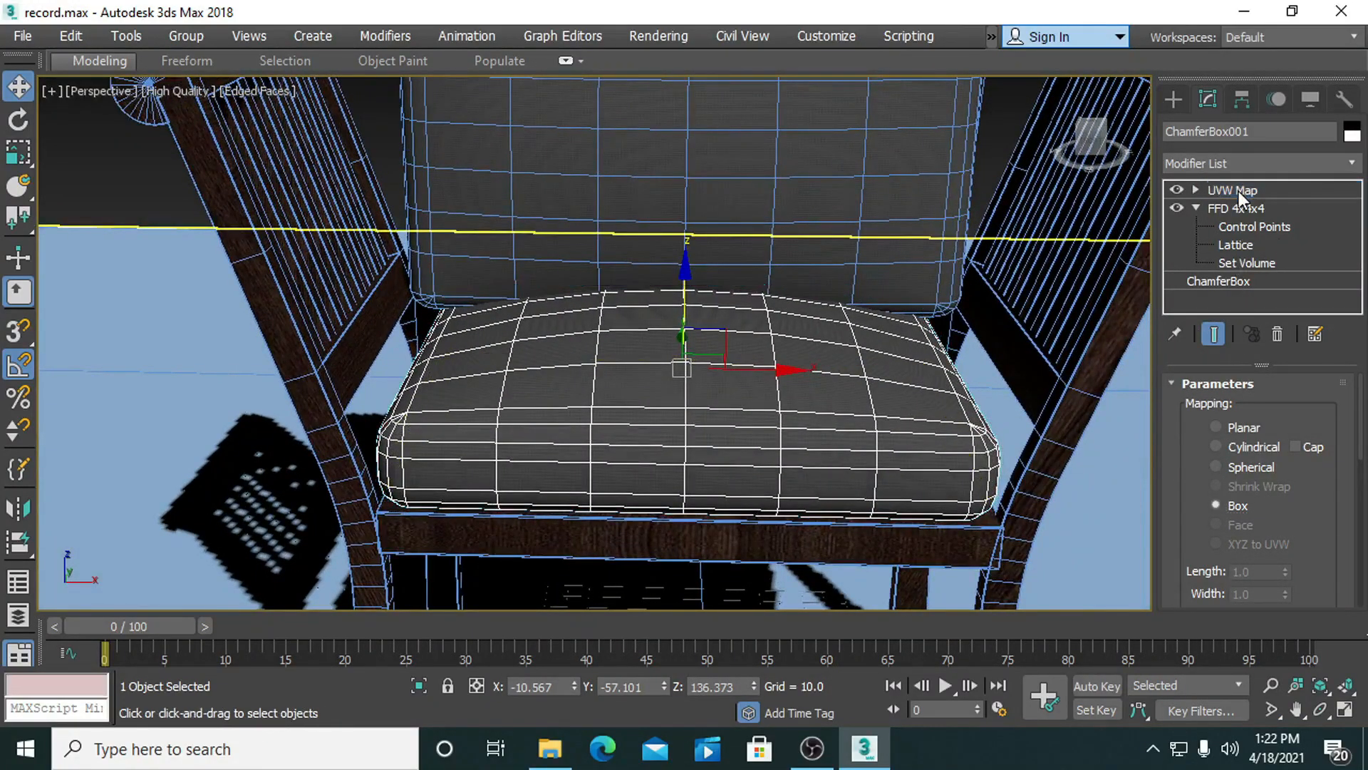
key(r)
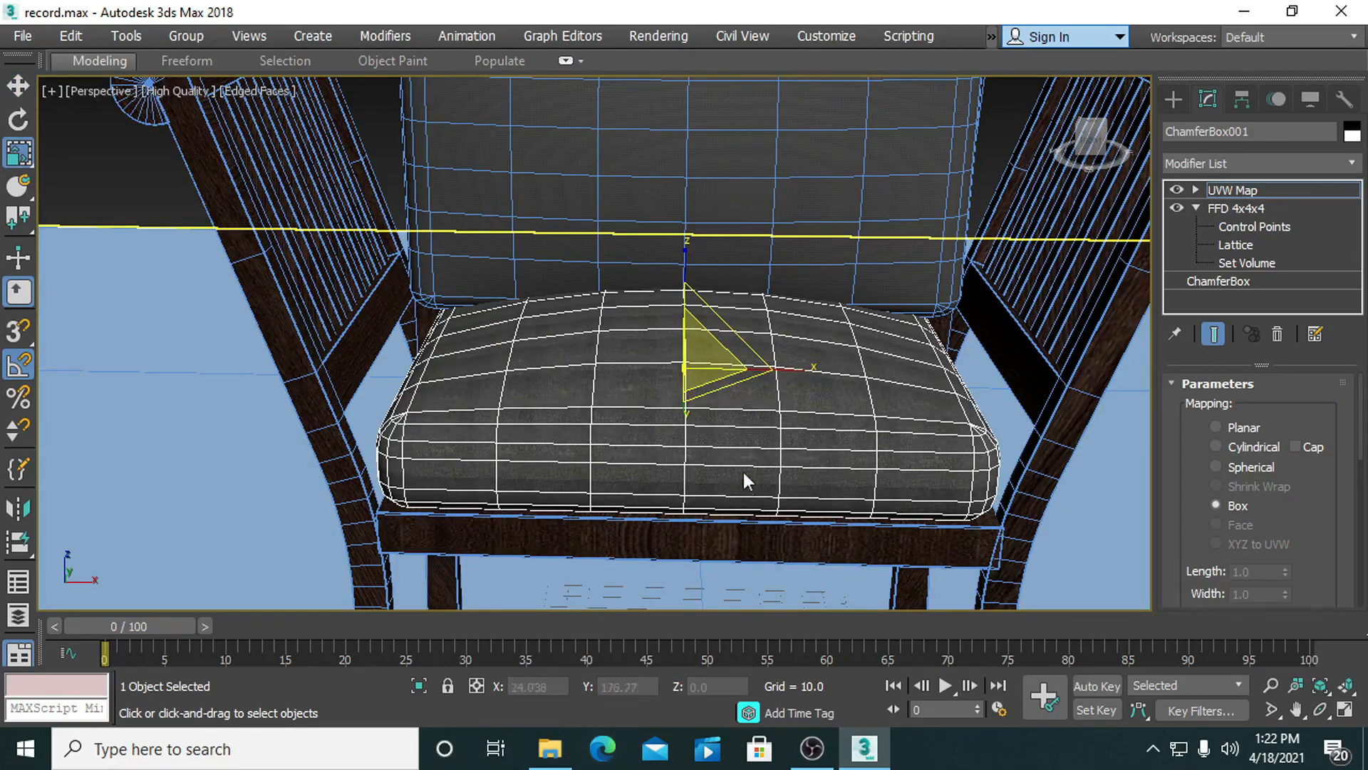
drag(699, 352, 554, 653)
alt+middle_drag(754, 557, 730, 541)
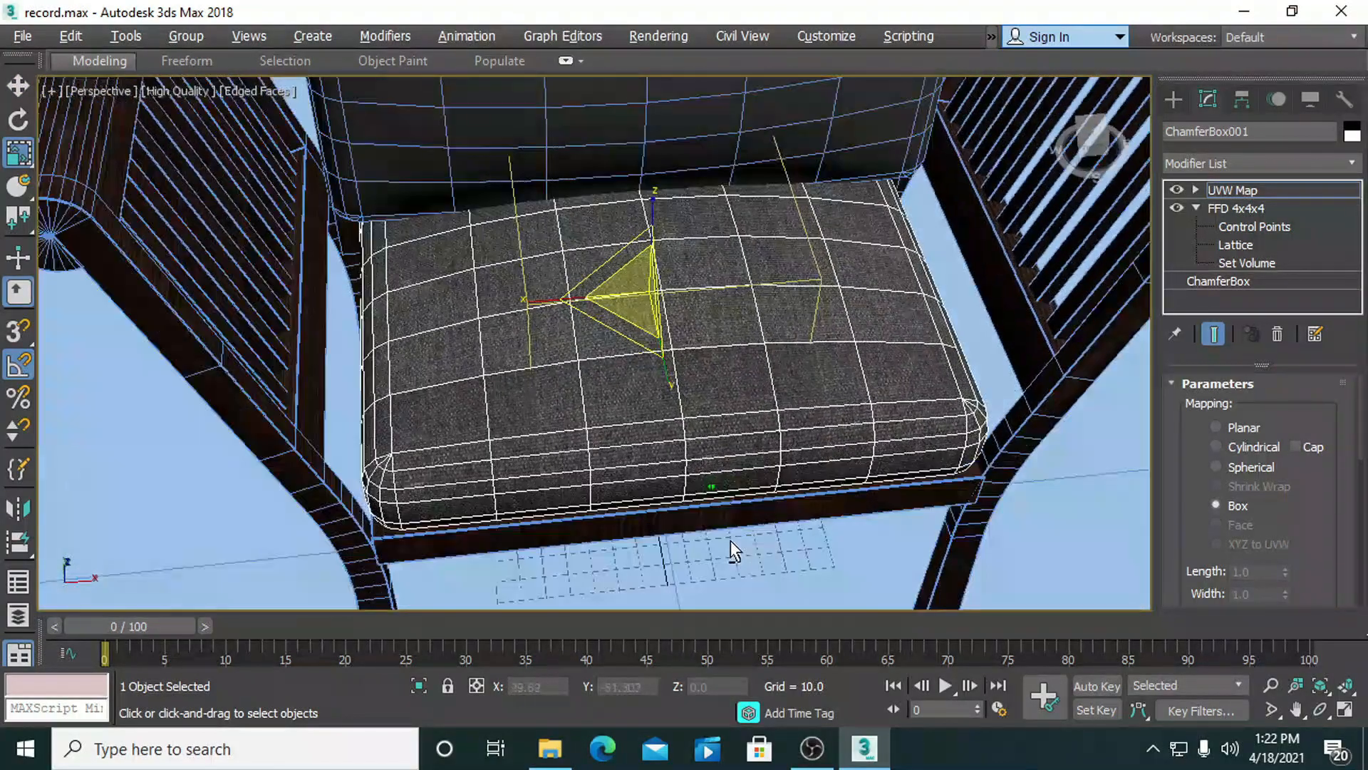
Move the seat cushion's mapping gizmo vertically, then try a further scale along X and undo it.
key(w)
drag(637, 239, 656, 328)
alt+middle_drag(656, 329, 642, 280)
key(r)
drag(766, 394, 833, 395)
key(ctrl+z)
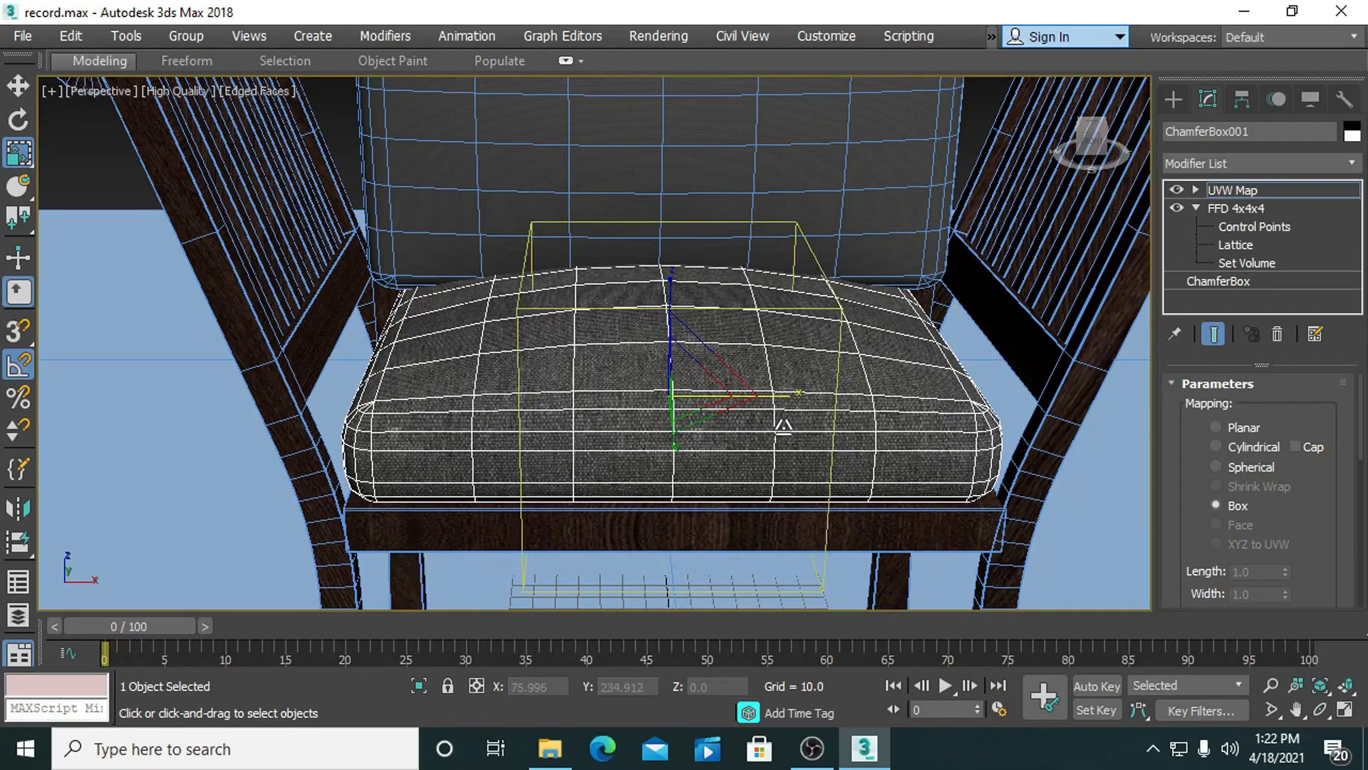
scroll(783, 425, down, 2)
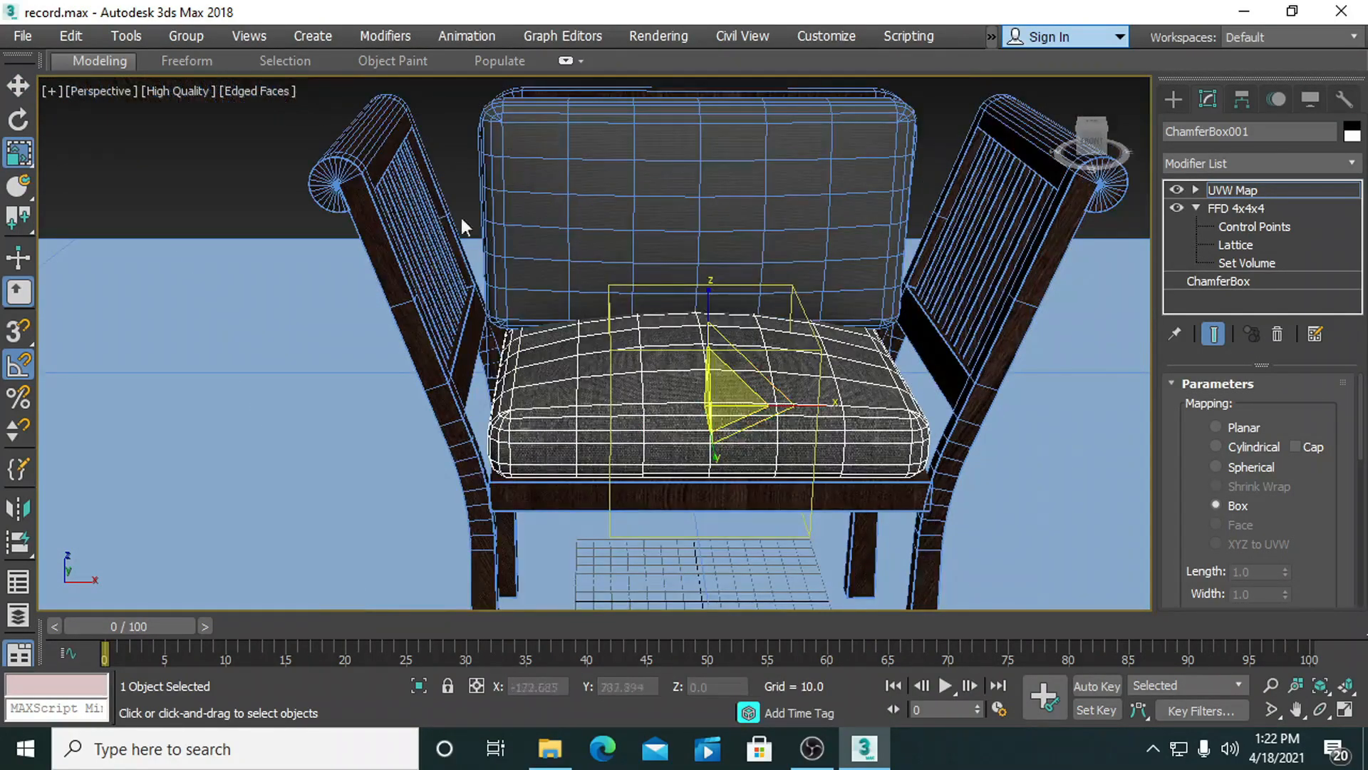
Select the back cushion and turn off the edged faces display in the perspective view.
click(217, 220)
click(756, 311)
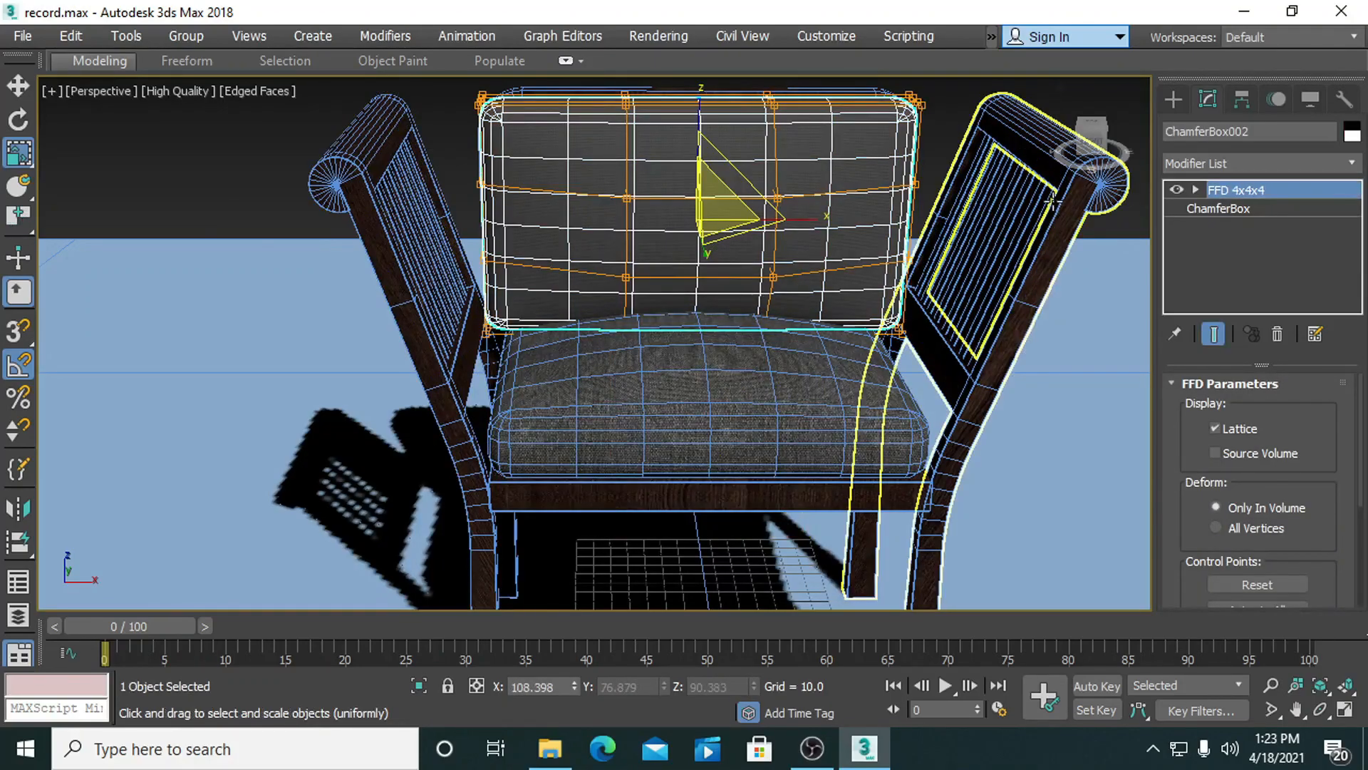
key(F4)
alt+middle_drag(1028, 182, 894, 239)
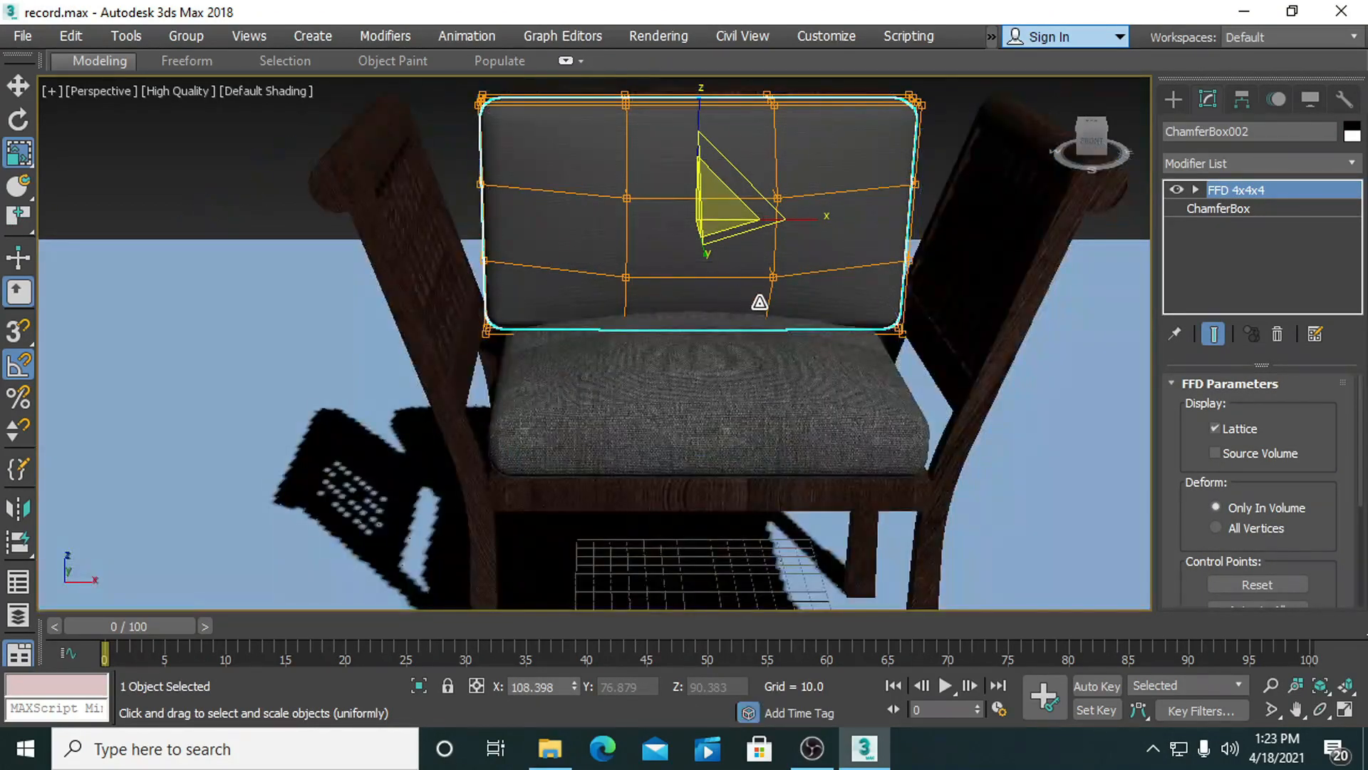
alt+middle_drag(788, 251, 819, 221)
key(r)
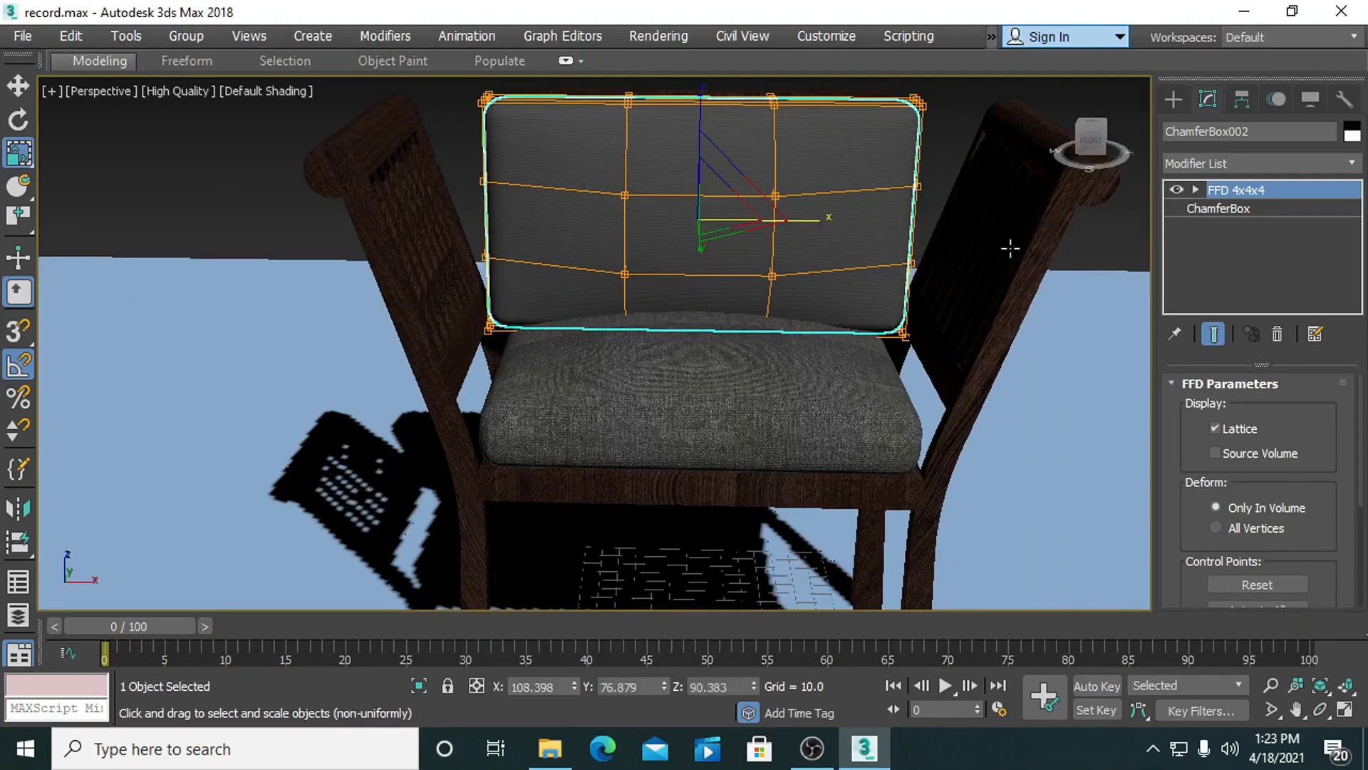
Add a UVW Map modifier with Box mapping to the back cushion.
click(1264, 165)
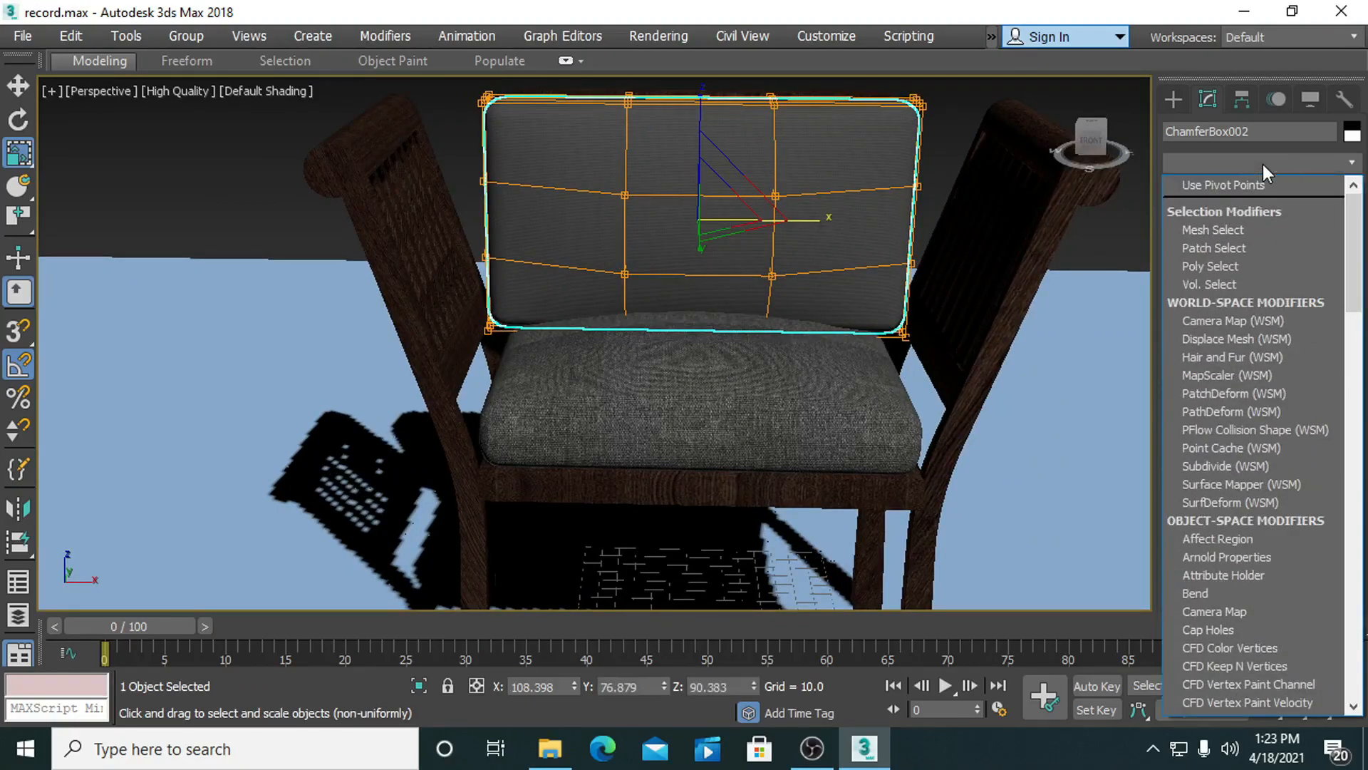
key(u)
key(Down)
key(Down)
key(Down)
key(Down)
key(Down)
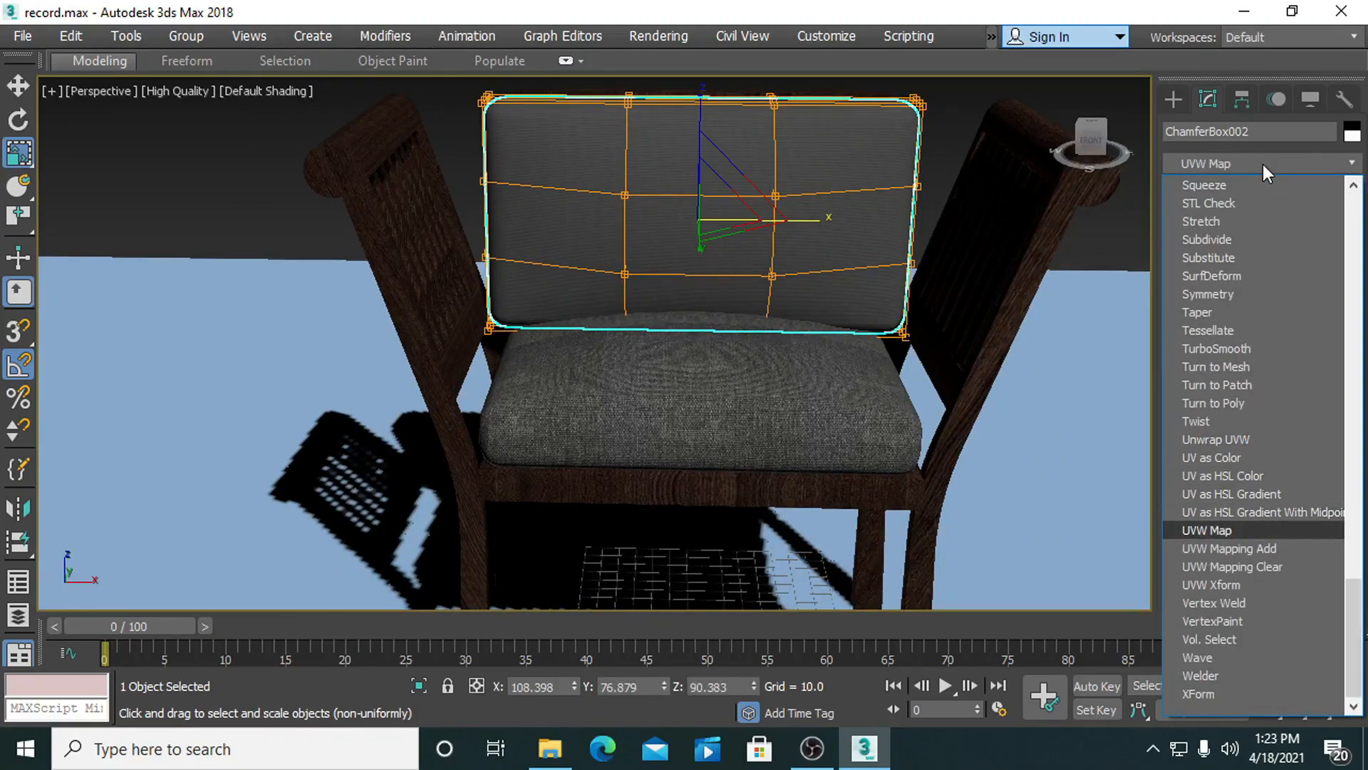
key(Return)
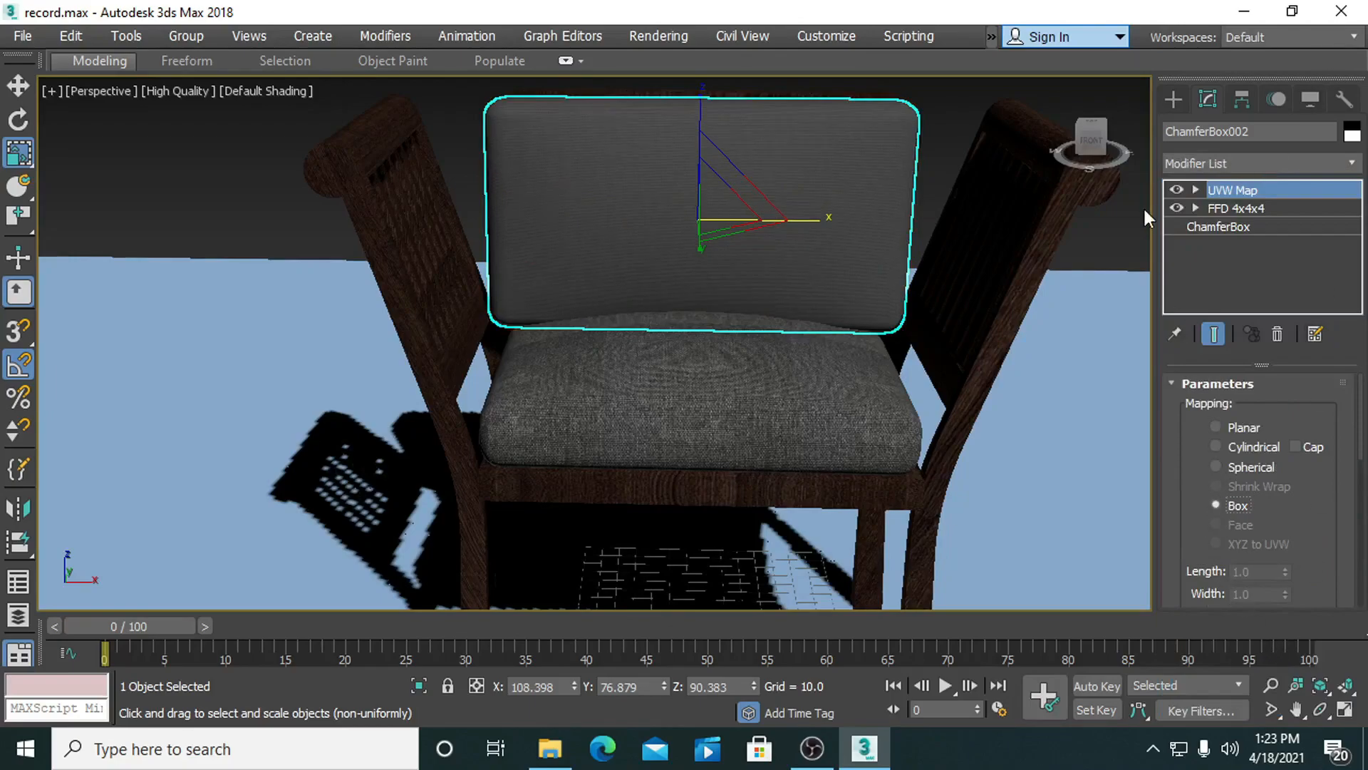
Scale the back cushion's UVW Map gizmo in several passes, ending with a scale of about 240%.
click(1242, 189)
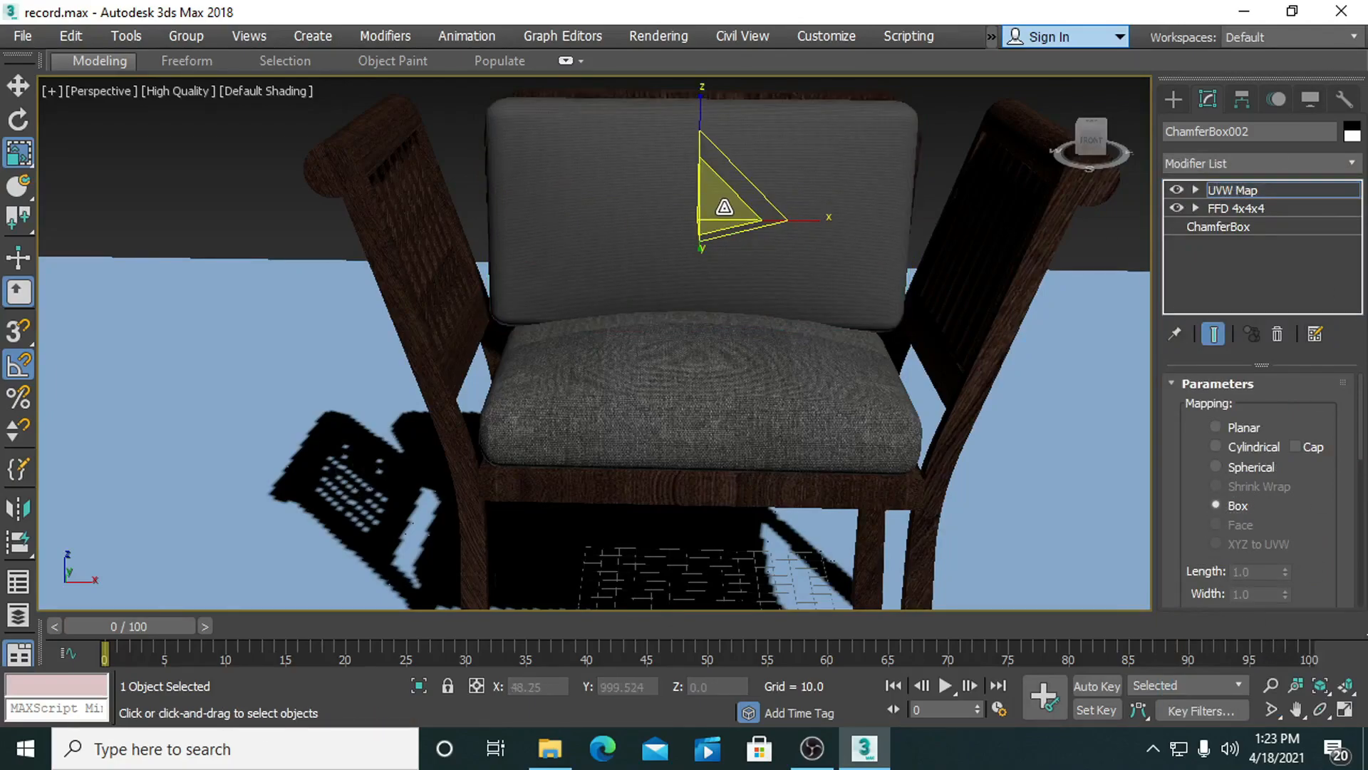
drag(724, 207, 668, 87)
middle_drag(727, 296, 689, 429)
drag(687, 348, 478, 554)
drag(636, 357, 594, 185)
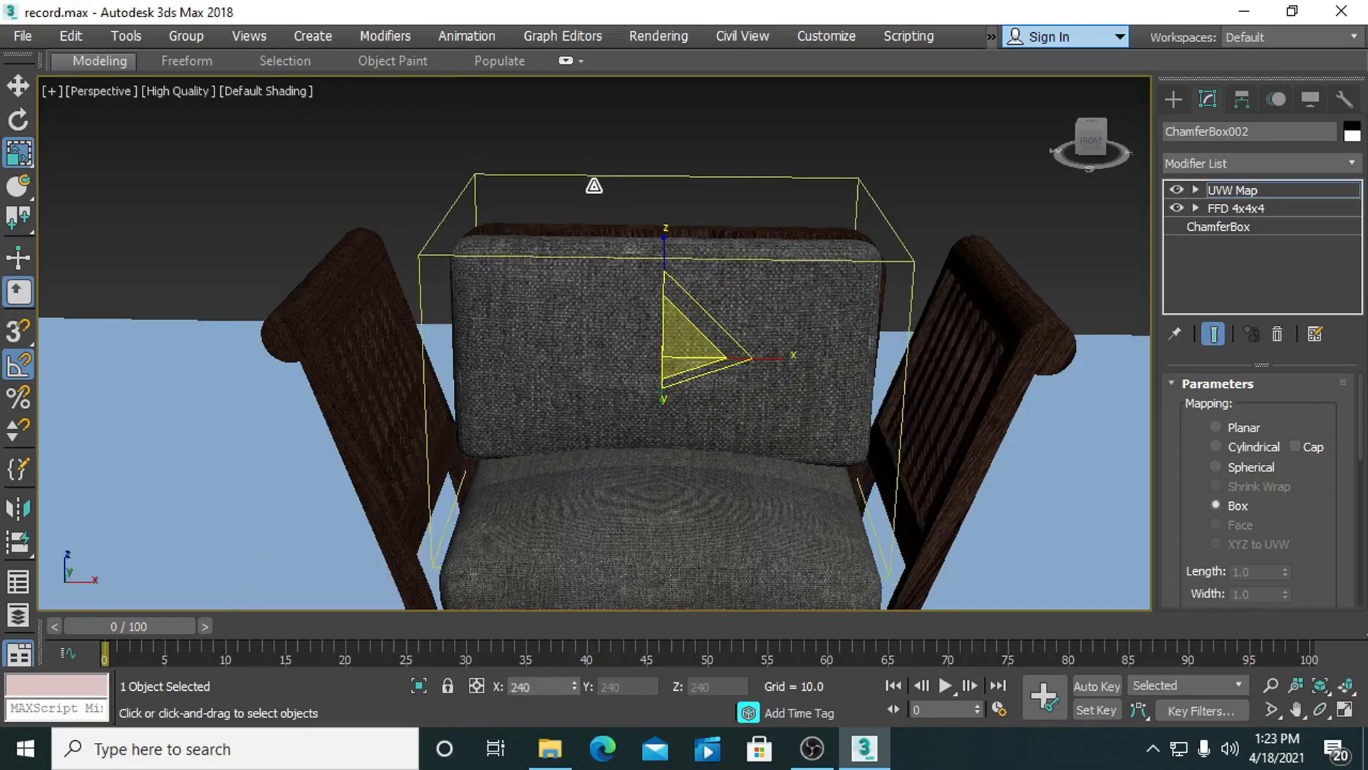
Rescale the seat cushion's UVW Map gizmo to about 180% to match the back cushion's weave, and leave gizmo editing.
alt+middle_drag(596, 349, 573, 136)
drag(631, 404, 550, 297)
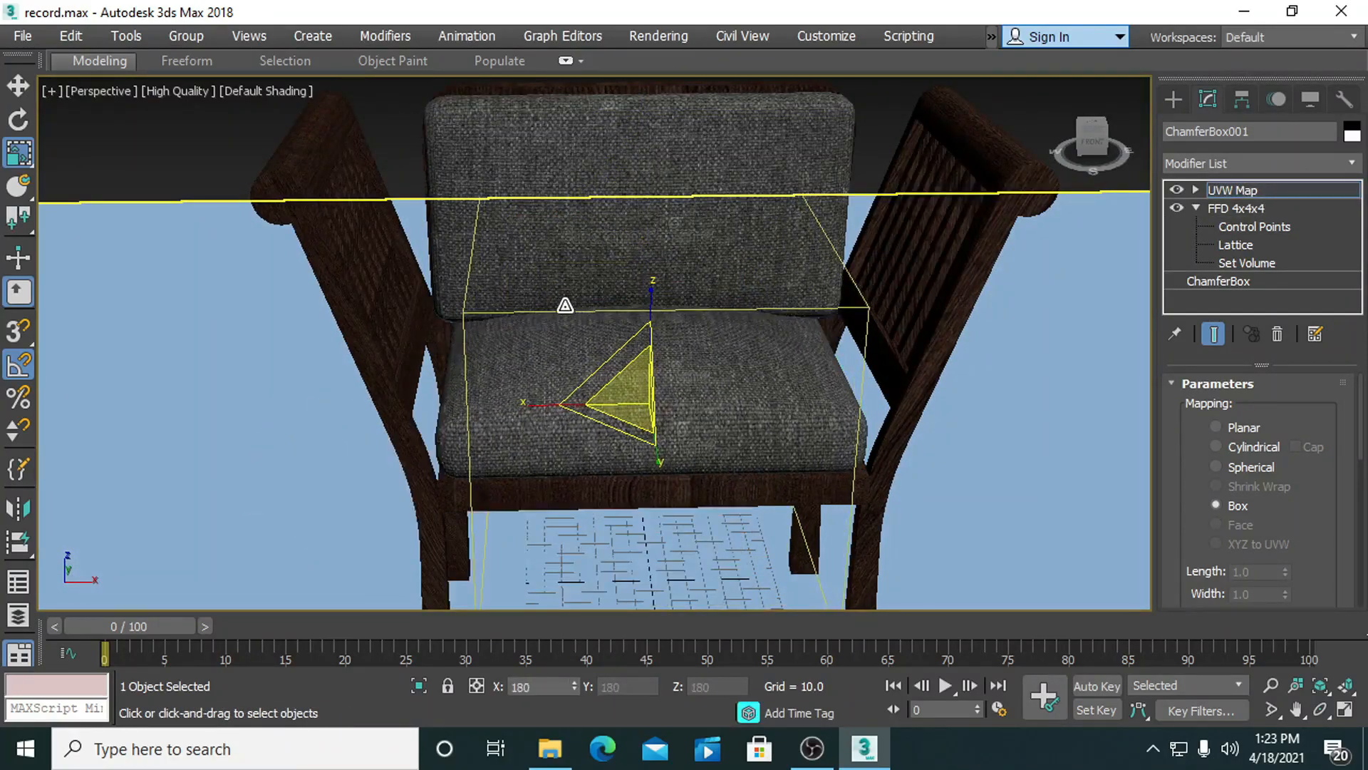
mouse_move(650, 299)
mouse_down()
mouse_move(653, 345)
mouse_move(644, 292)
mouse_up()
scroll(745, 321, down, 3)
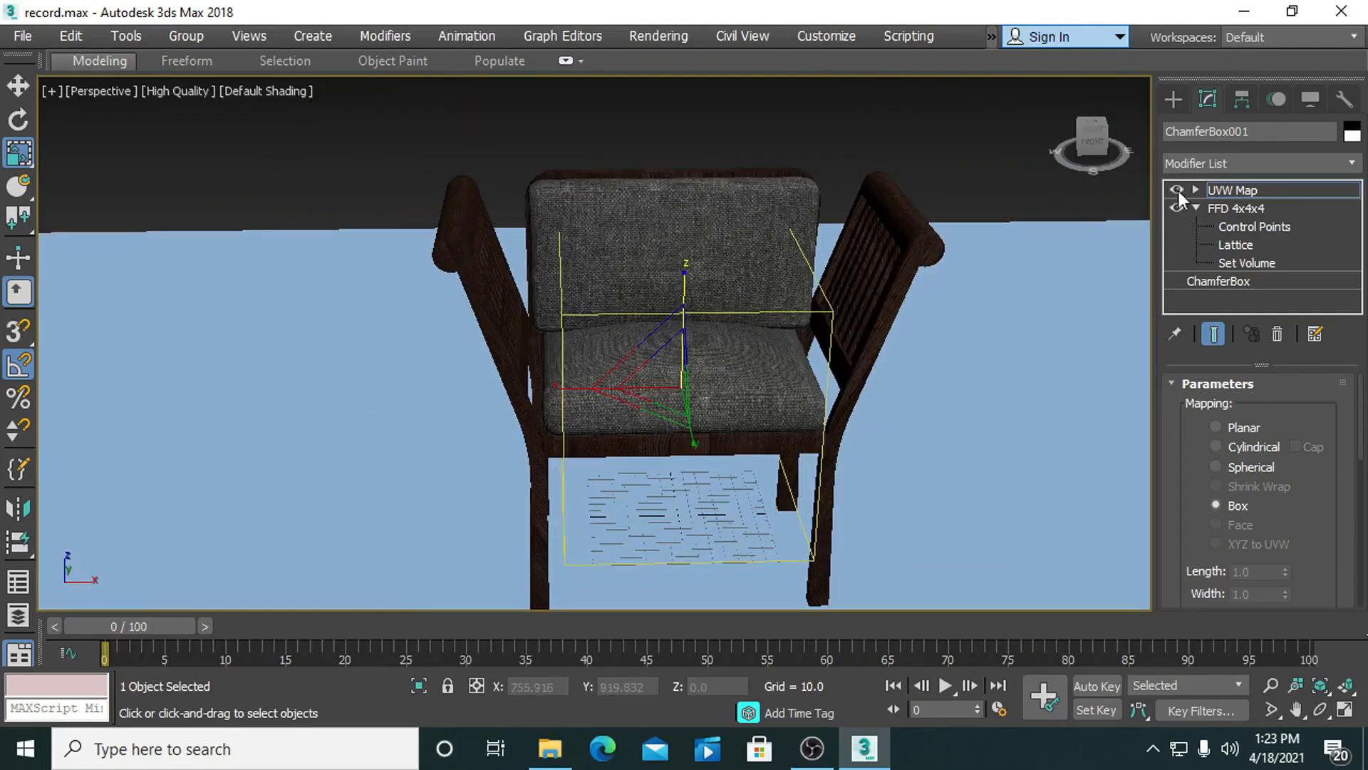
click(1232, 195)
click(951, 208)
alt+middle_drag(833, 438, 807, 497)
scroll(788, 371, up, 4)
scroll(852, 513, down, 4)
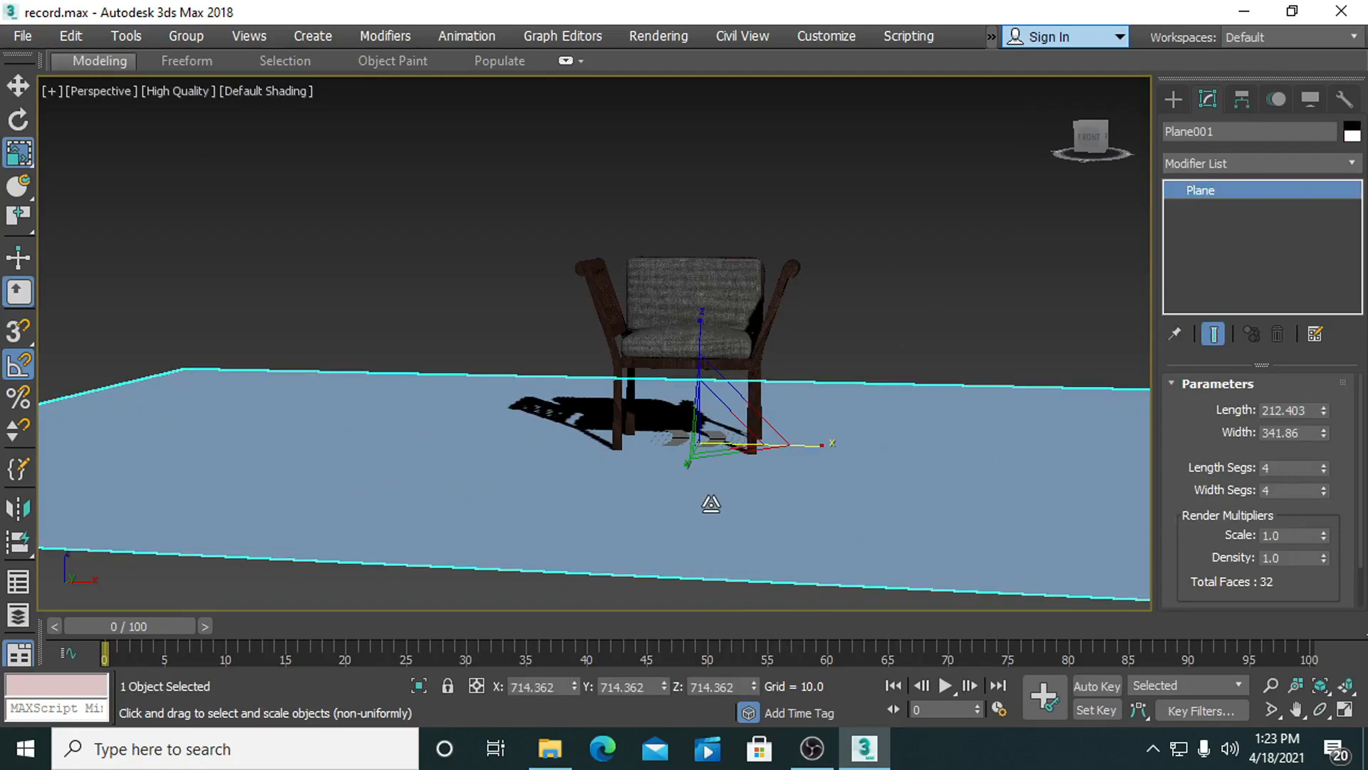
Create a Standard material with a brown rock image as the Bitmap for its Diffuse Color.
key(m)
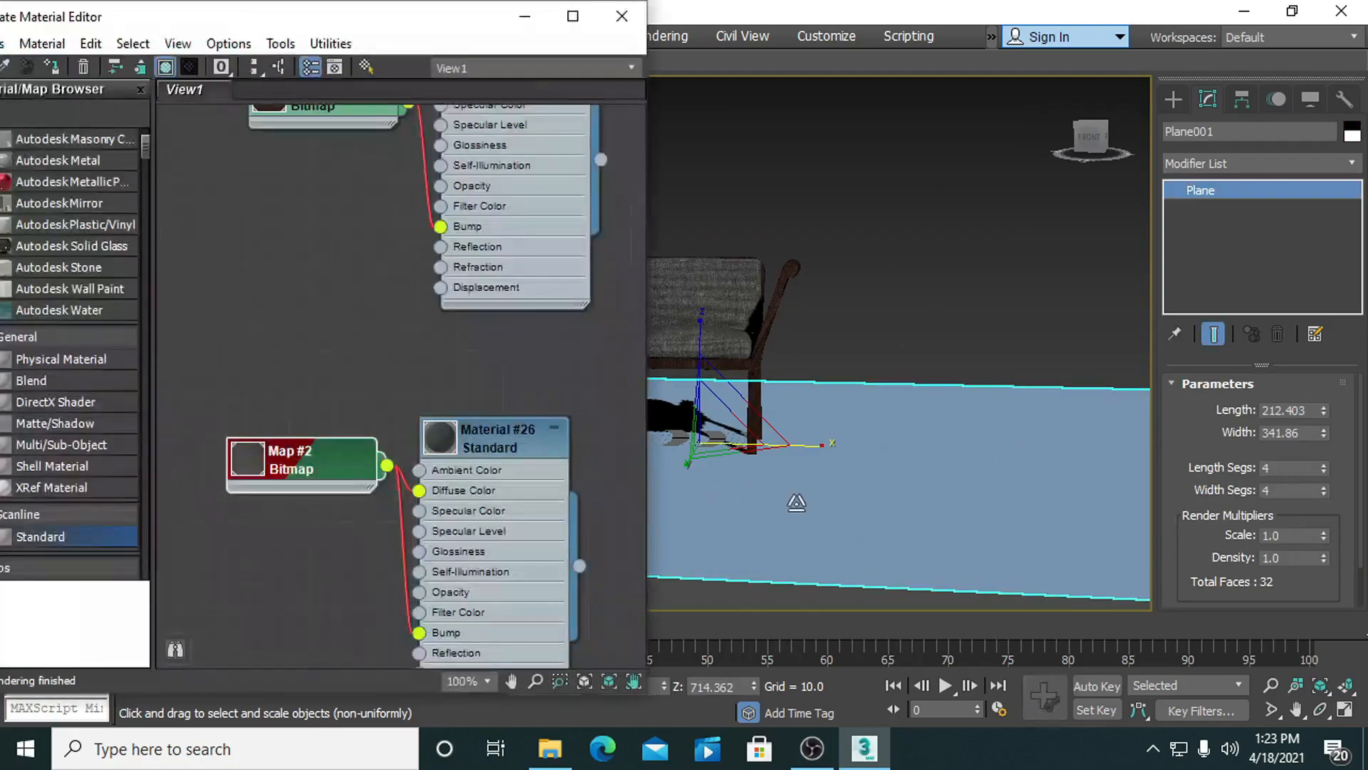
middle_drag(277, 598, 266, 357)
drag(427, 559, 432, 557)
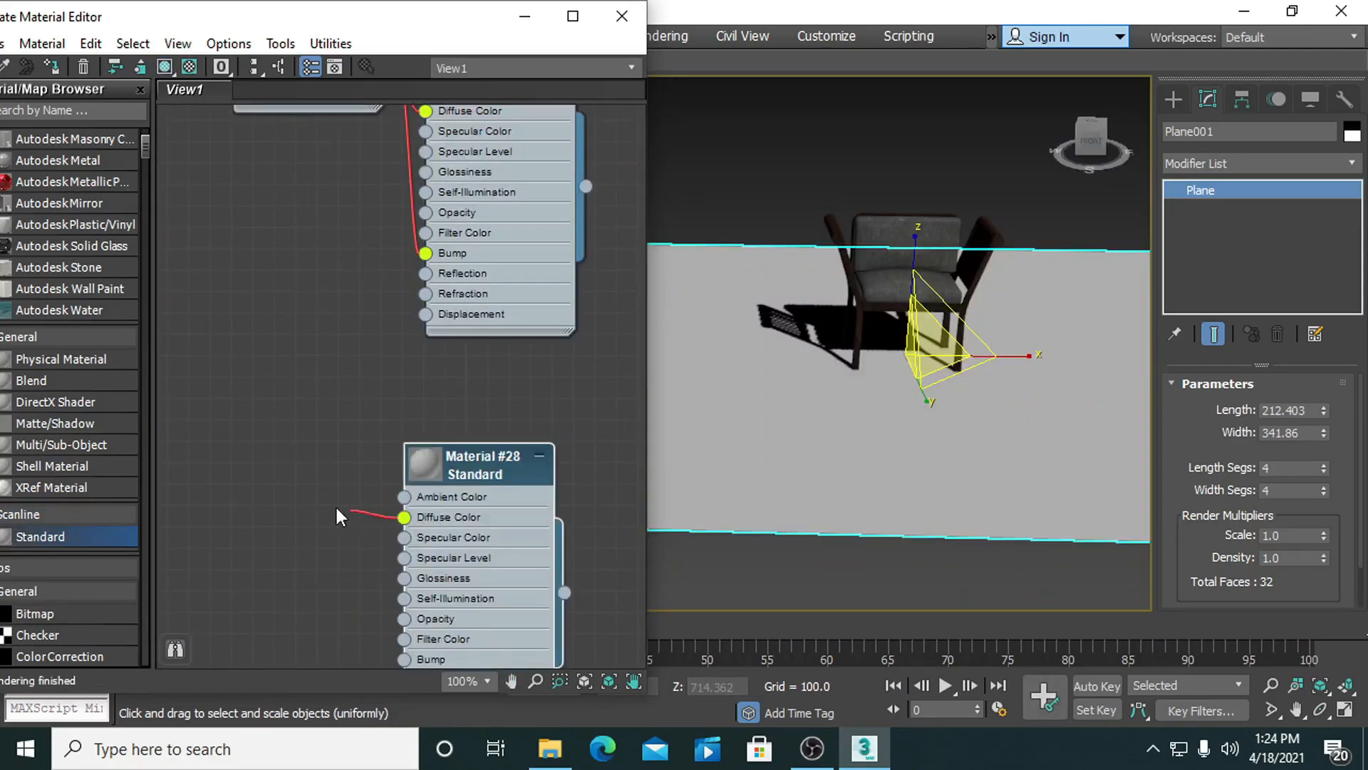
drag(335, 504, 290, 510)
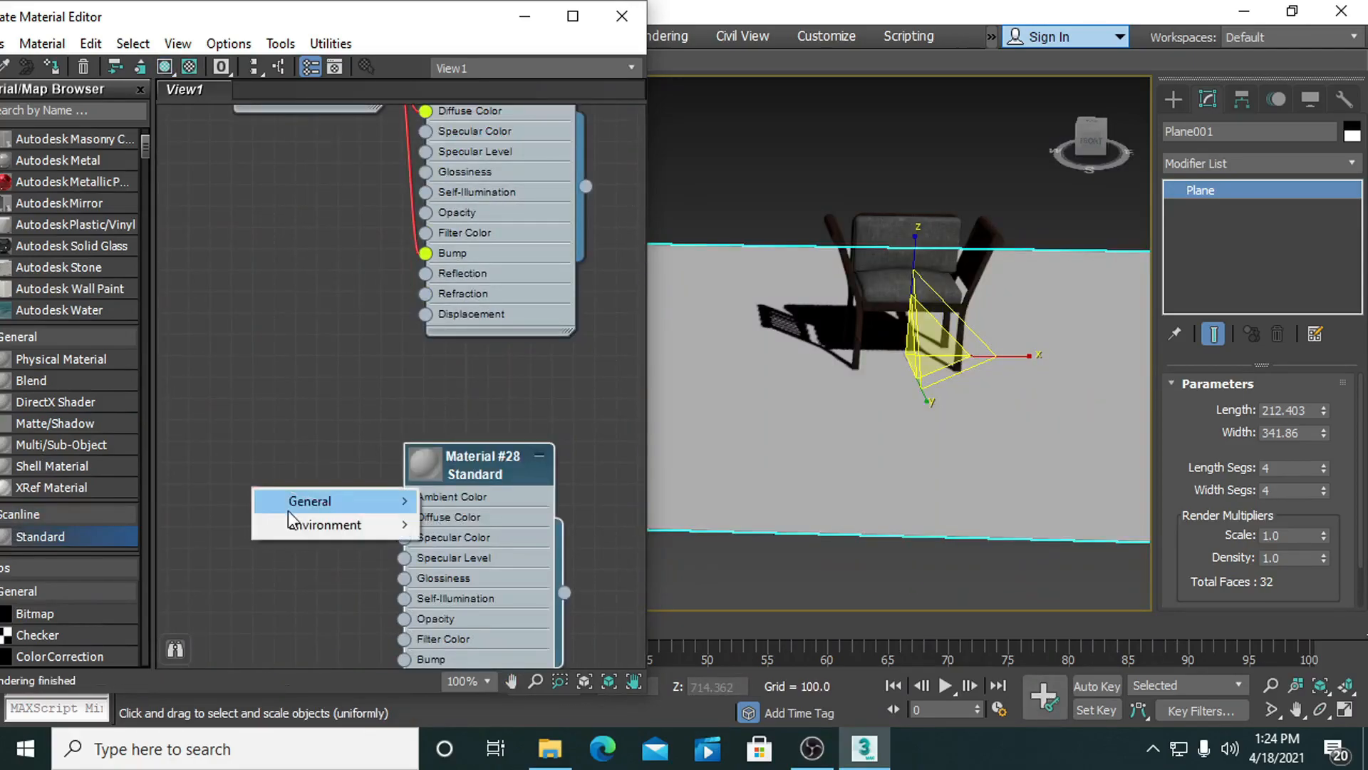
mouse_move(356, 498)
click(473, 51)
double_click(299, 296)
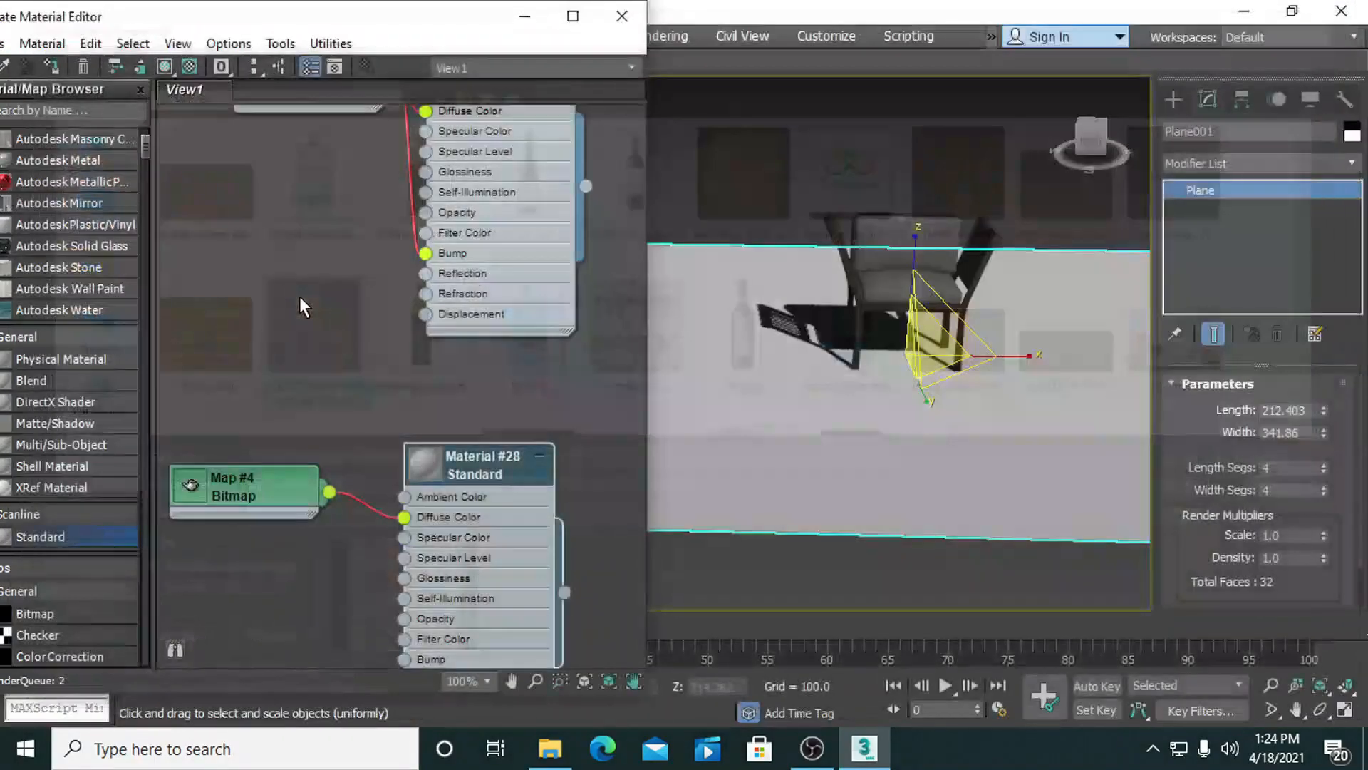
Link the rock bitmap to the material's Bump slot and apply the material to the floor plane with its texture displayed.
drag(402, 659, 329, 493)
click(877, 204)
click(751, 449)
drag(564, 592, 738, 493)
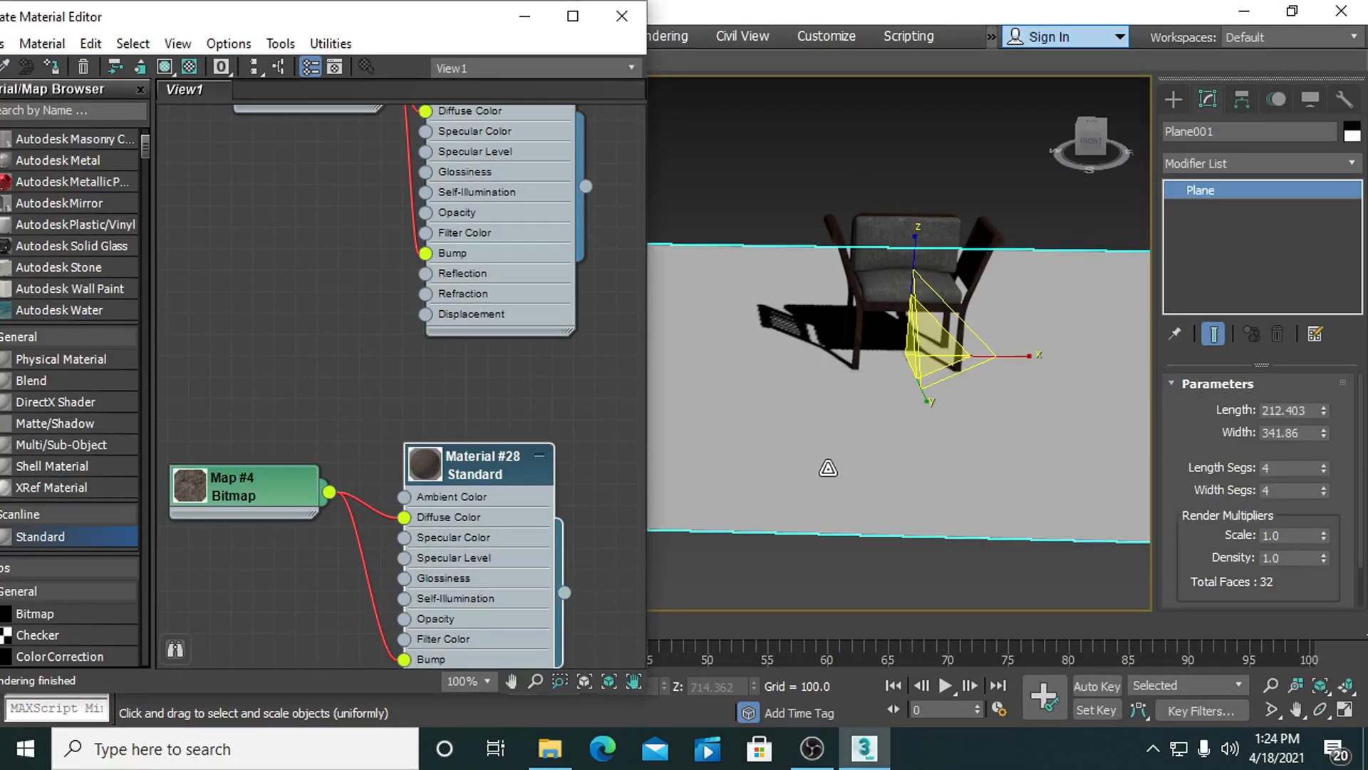
click(173, 65)
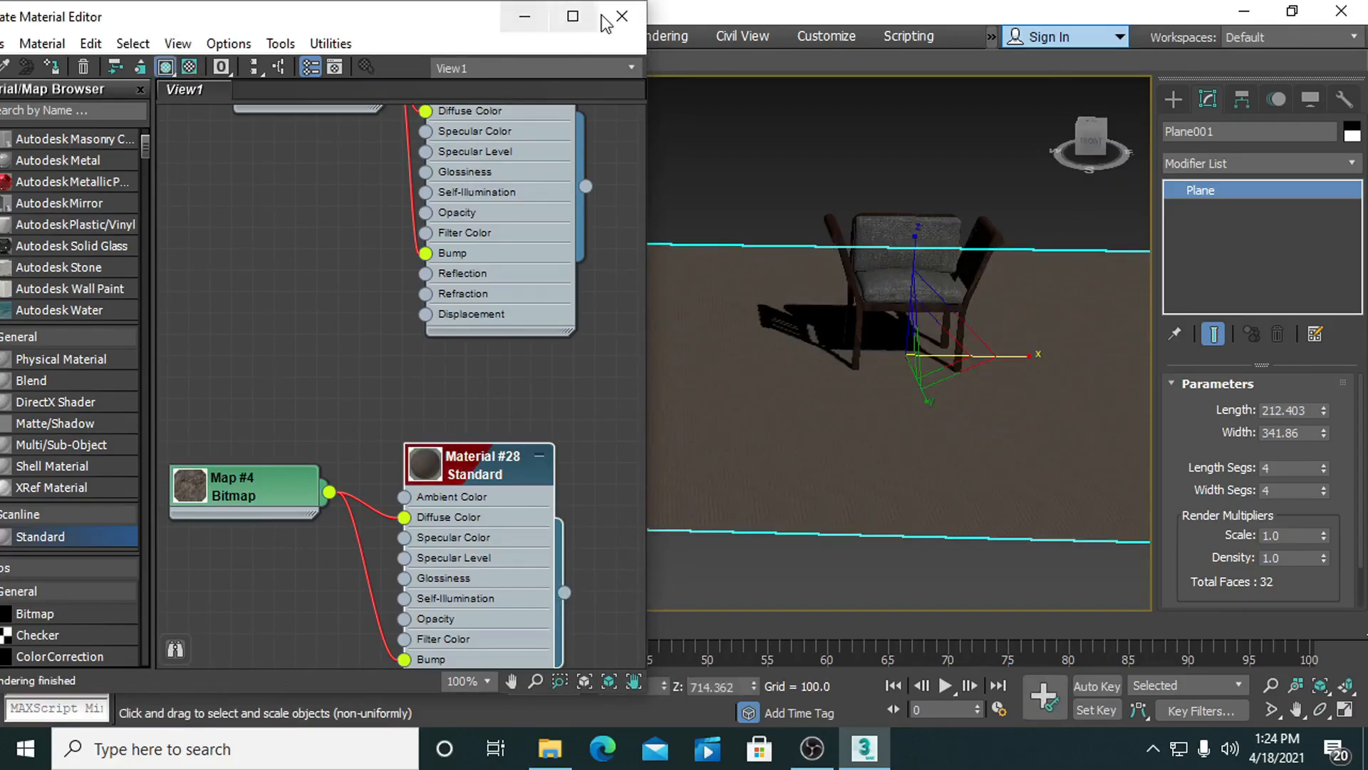
click(525, 15)
Add a UVW Map modifier to the floor plane.
middle_drag(765, 484, 516, 474)
scroll(853, 419, up, 3)
click(1246, 164)
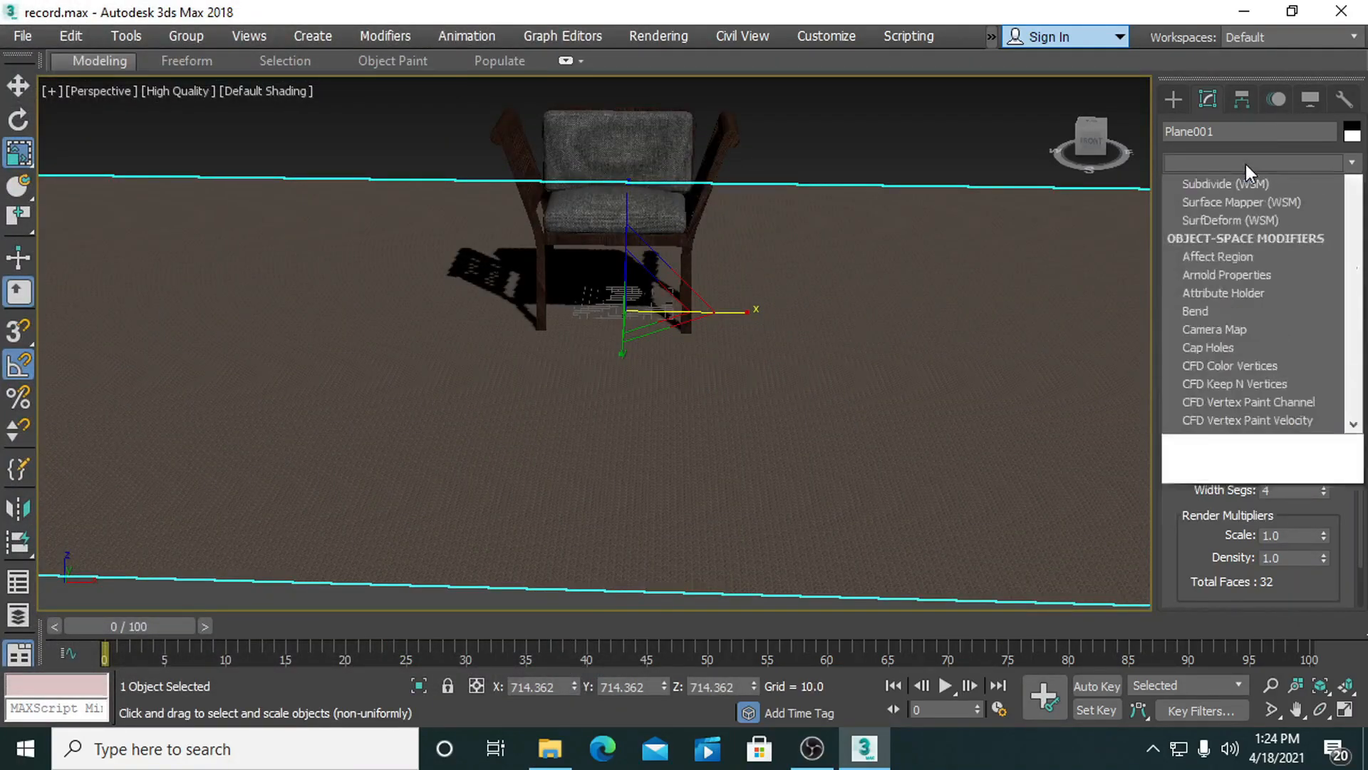
key(u)
key(u)
key(u)
key(u)
key(u)
key(u)
key(u)
key(u)
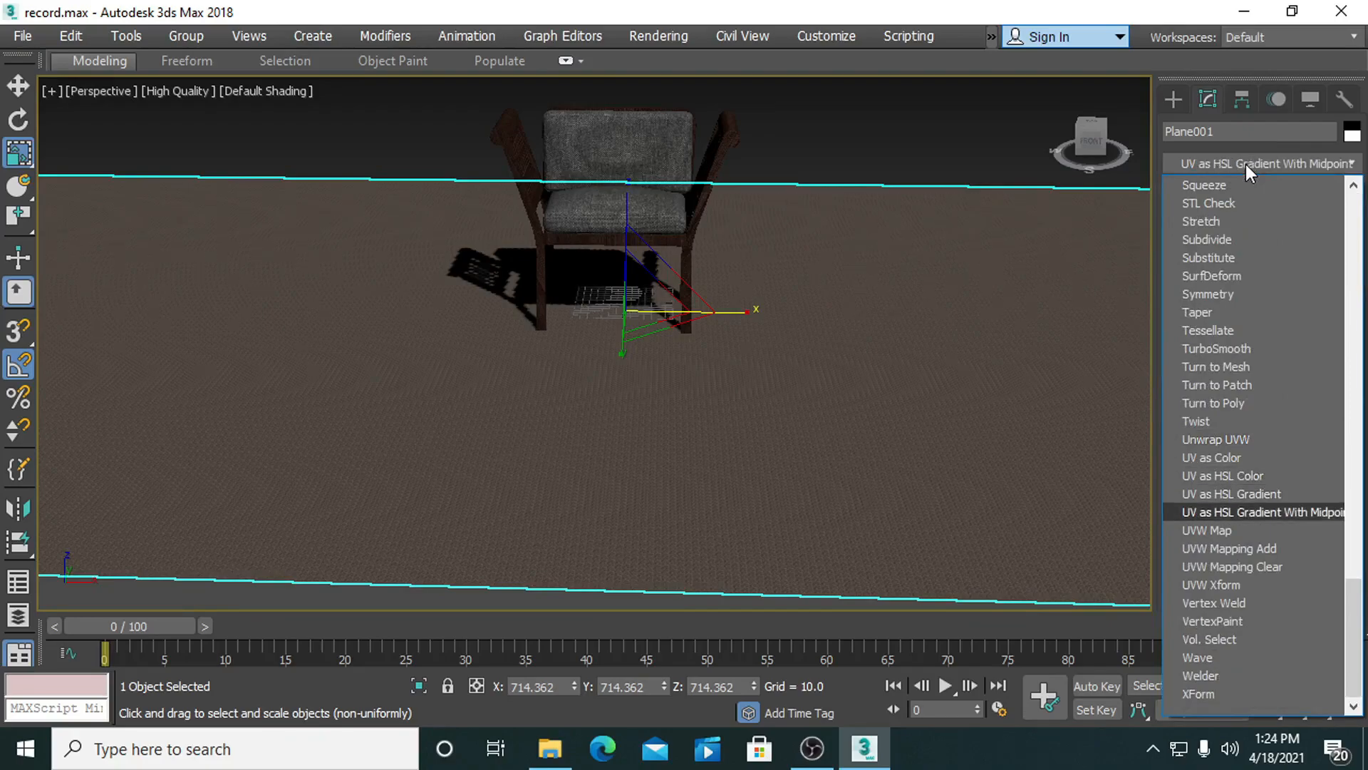
key(Down)
key(Down)
key(Up)
key(Up)
key(Up)
key(Up)
key(Return)
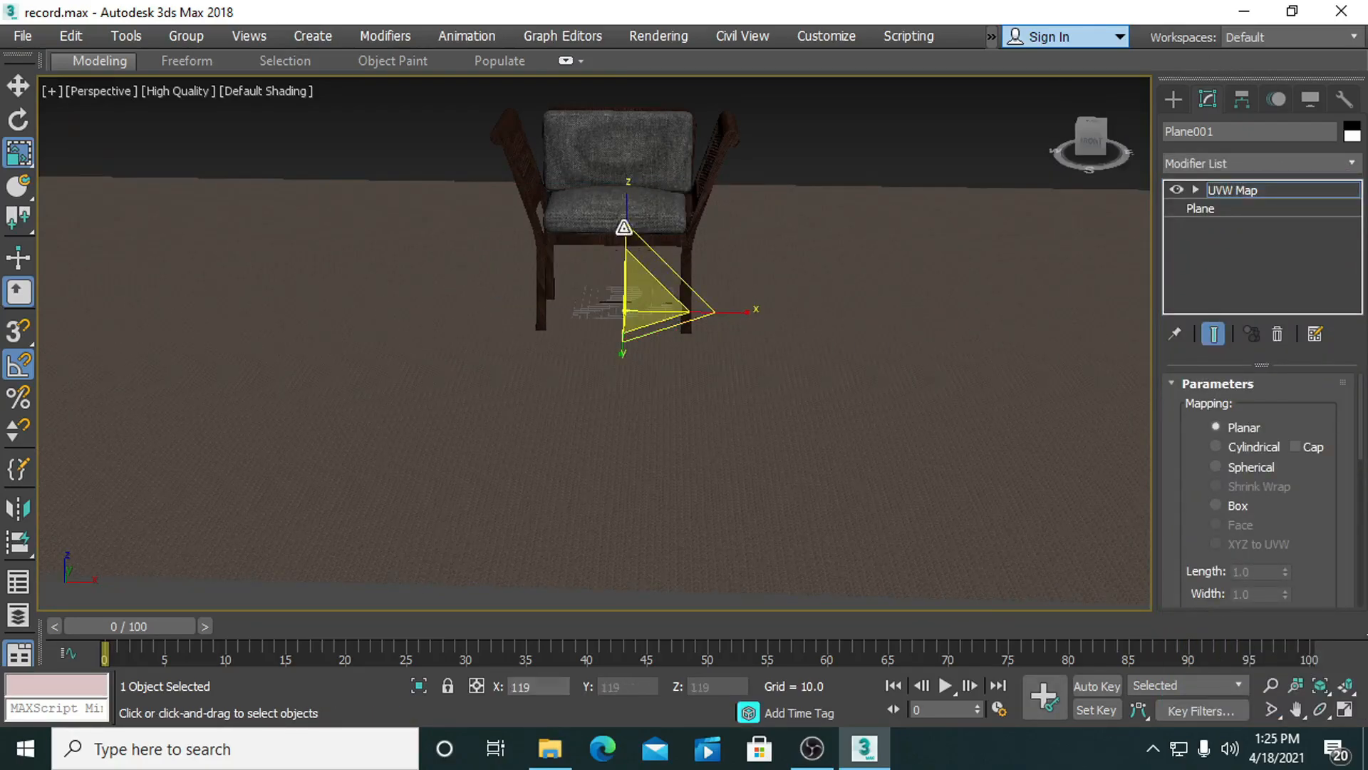
Scale up the floor plane's UVW Map gizmo to enlarge the rock texture, and leave gizmo editing with nothing selected.
drag(641, 300, 590, 239)
scroll(684, 427, up, 3)
middle_drag(680, 432, 533, 538)
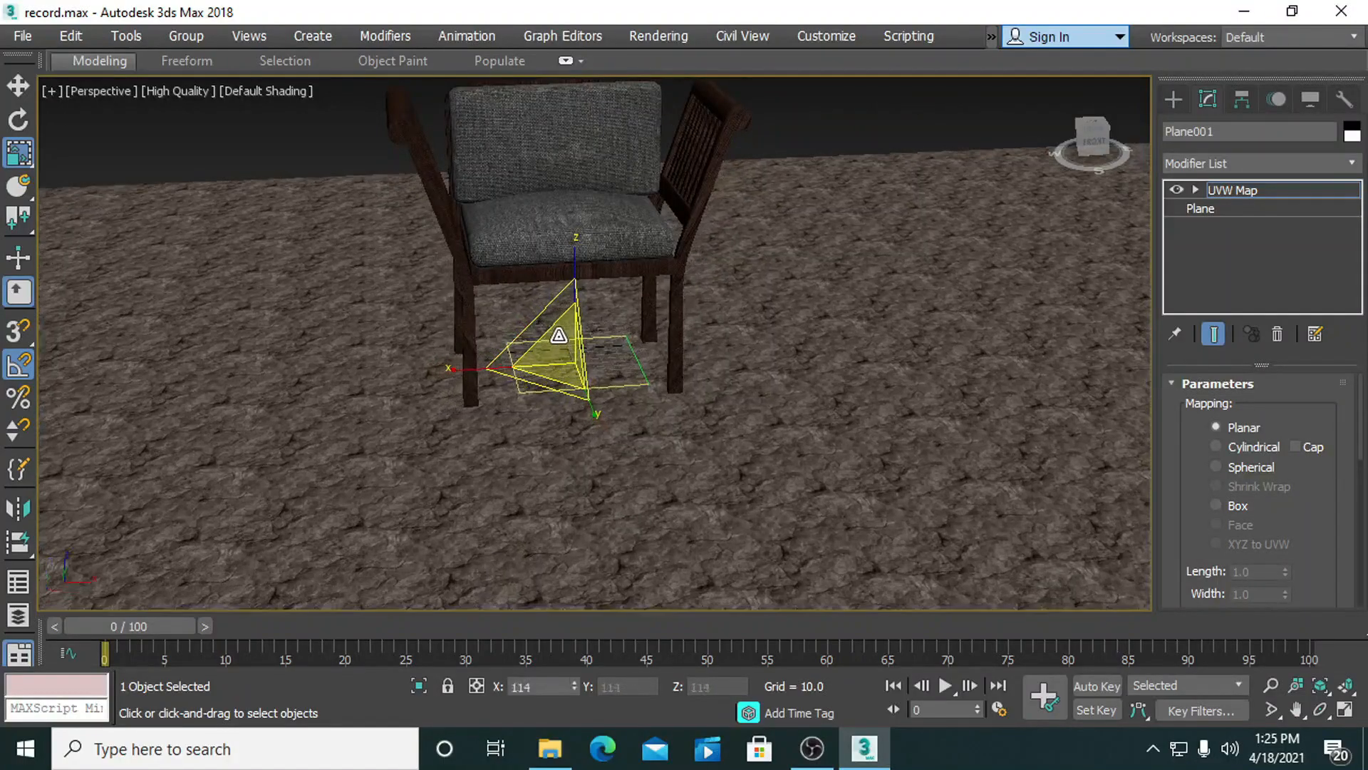
scroll(590, 380, down, 3)
alt+middle_drag(589, 380, 669, 251)
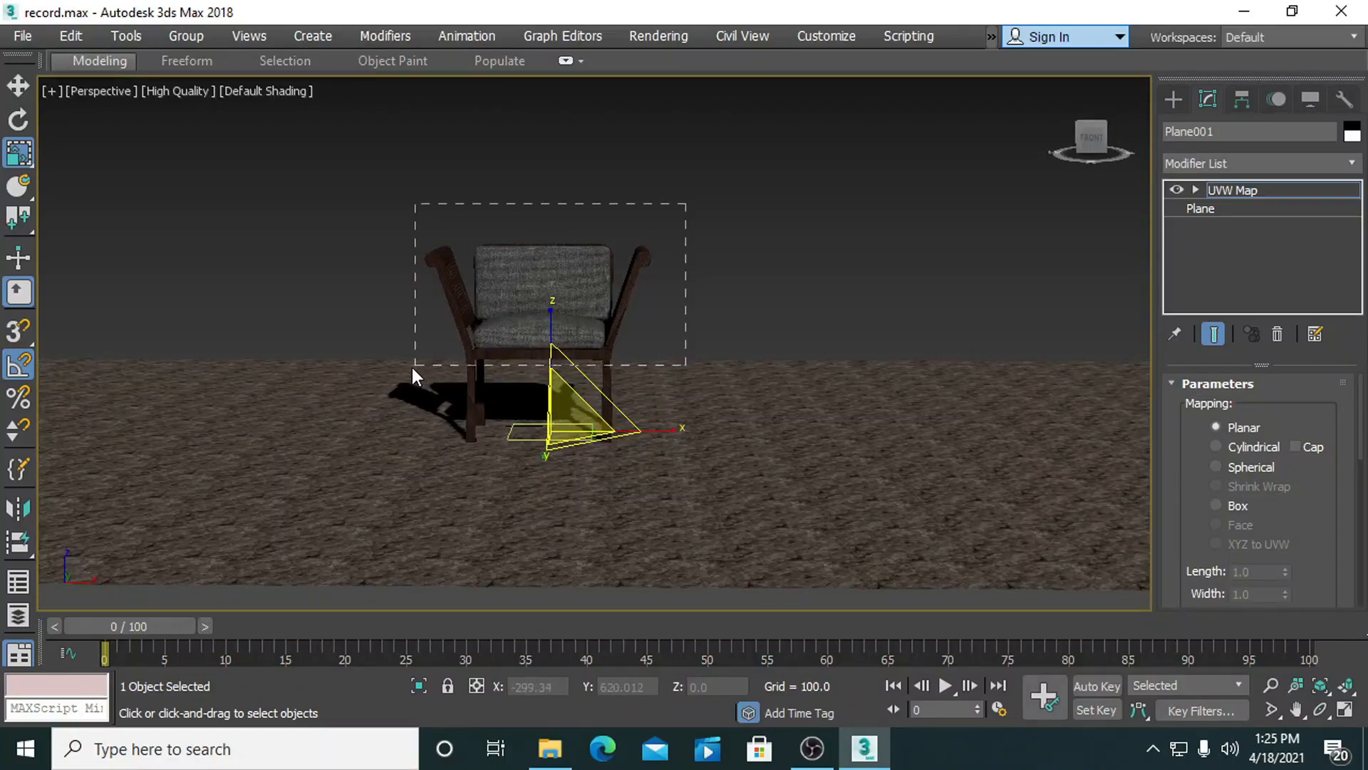
drag(409, 367, 410, 367)
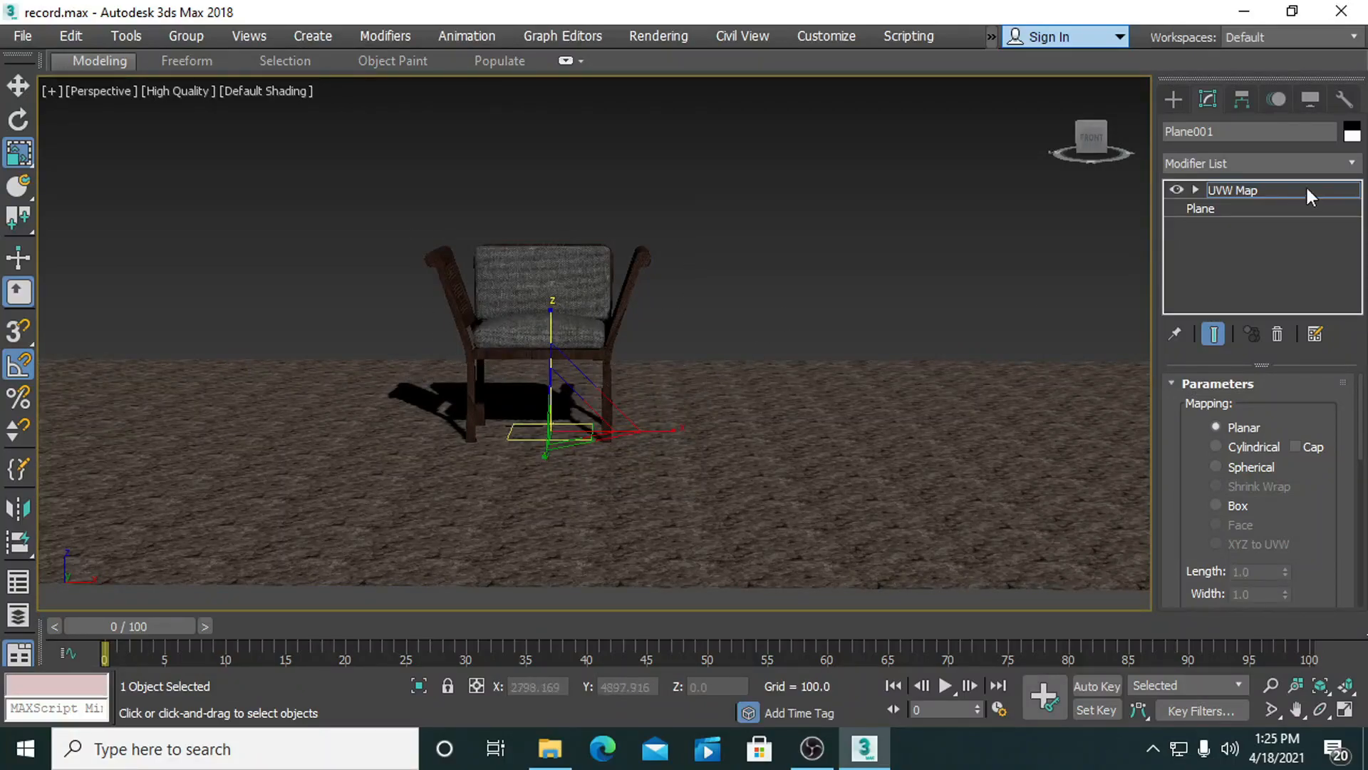
middle_drag(775, 197, 733, 422)
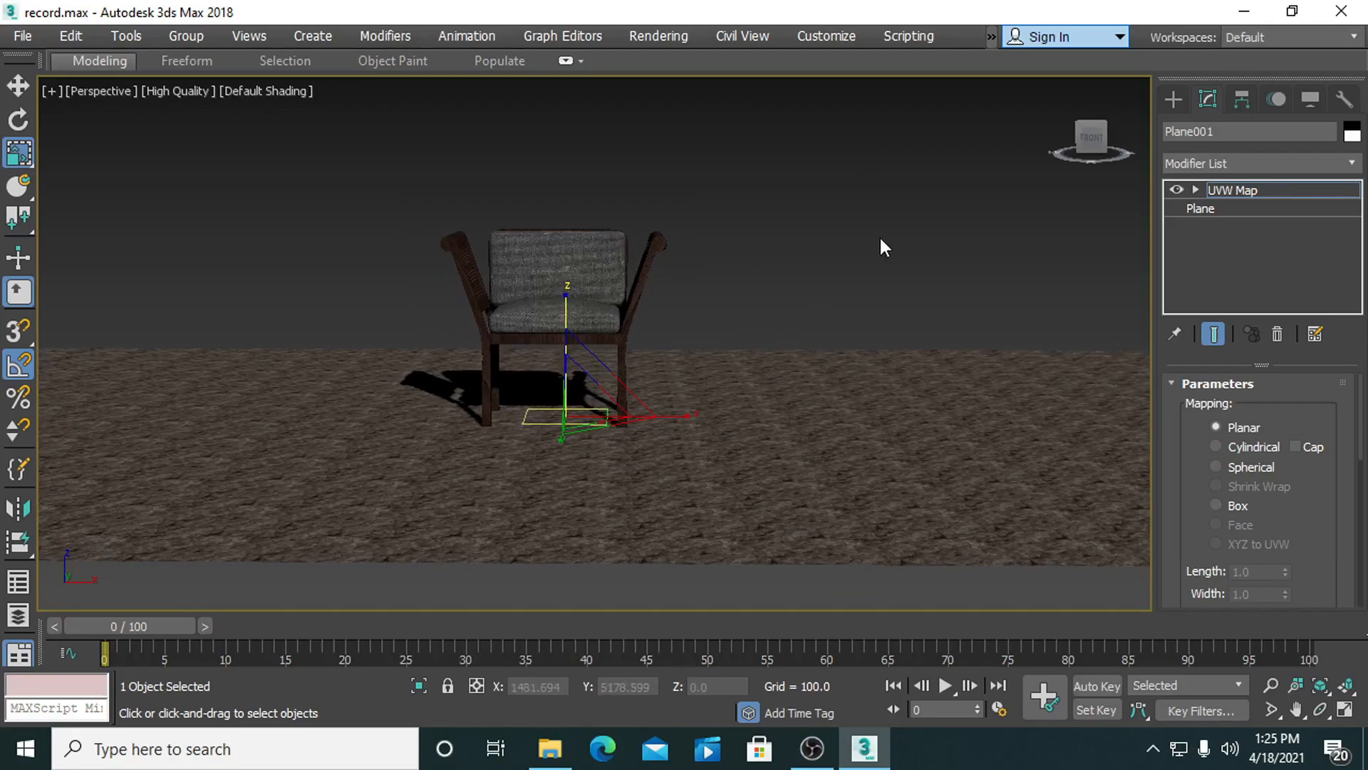
click(695, 192)
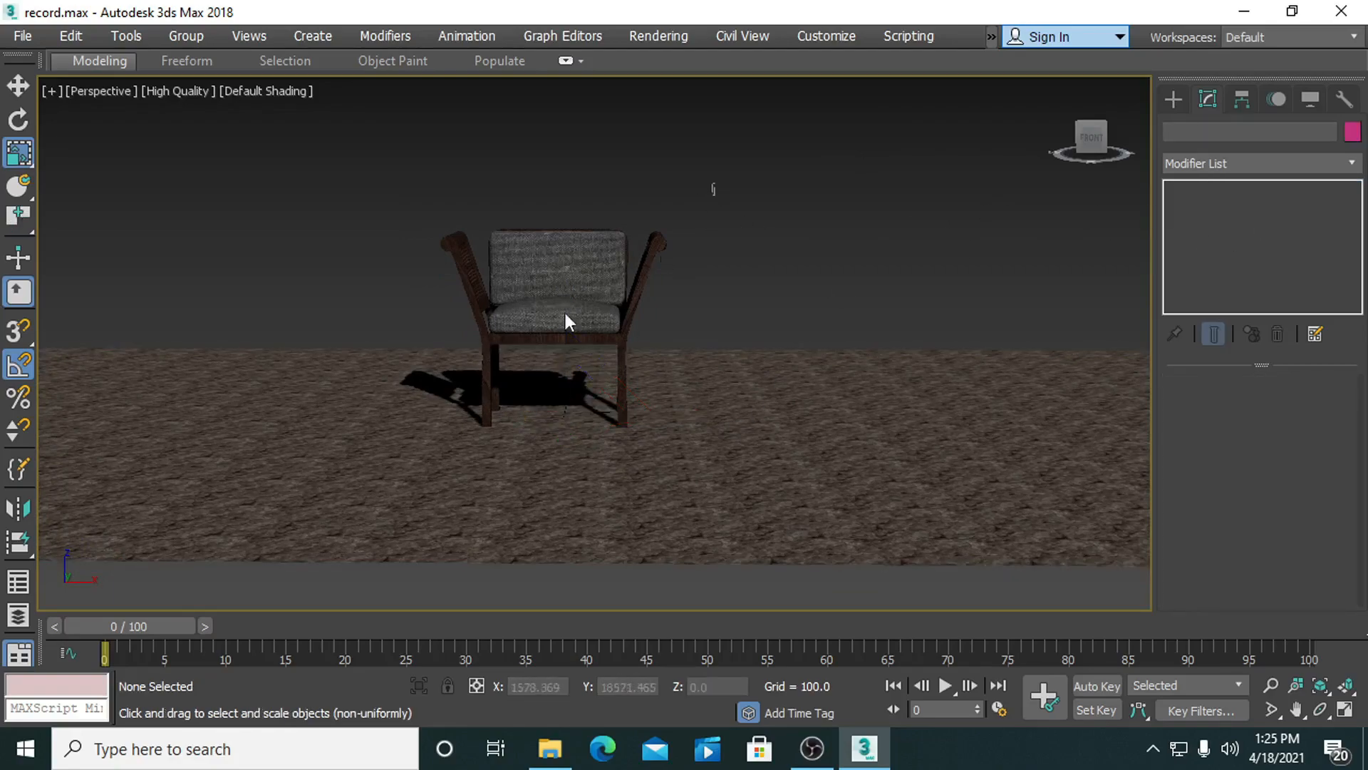
Select all the chair's parts, scale them up uniformly and raise the chair so its legs stand on the floor.
drag(404, 337, 405, 337)
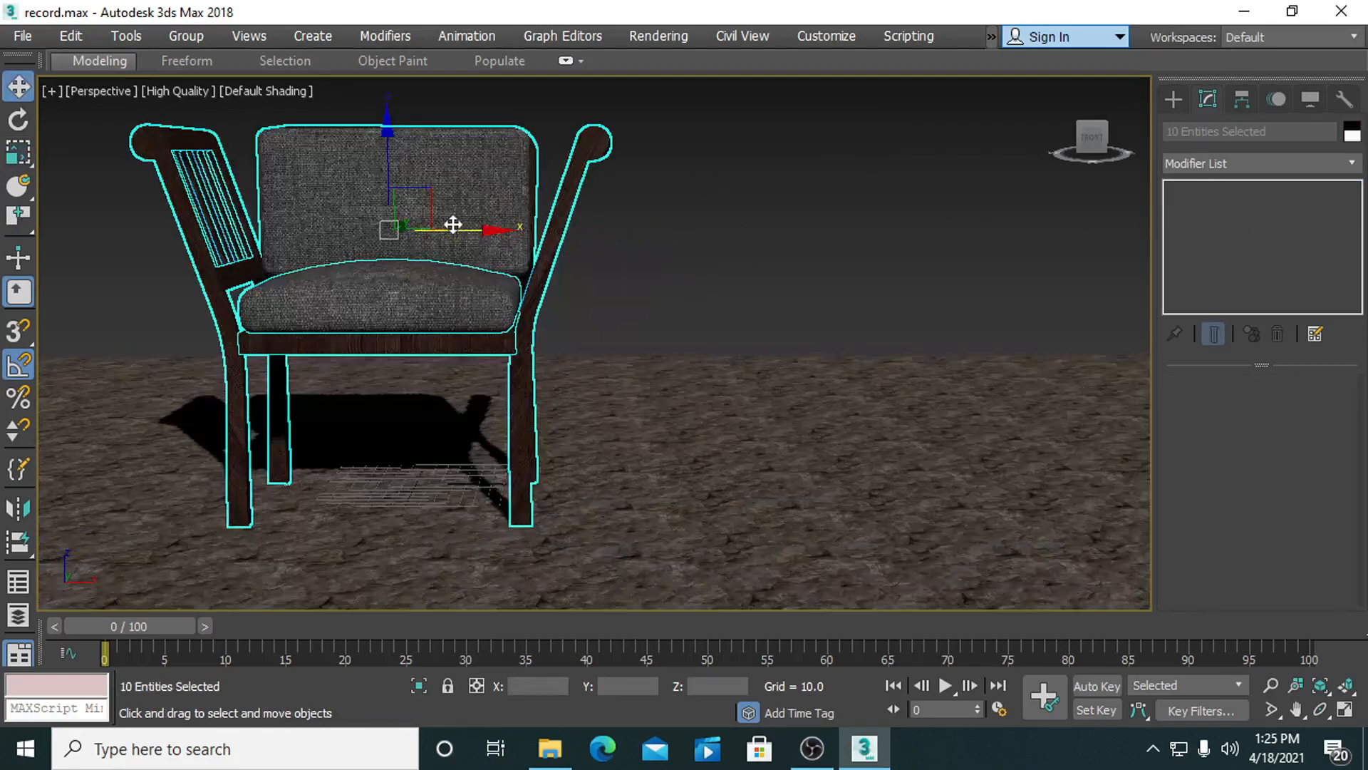
key(r)
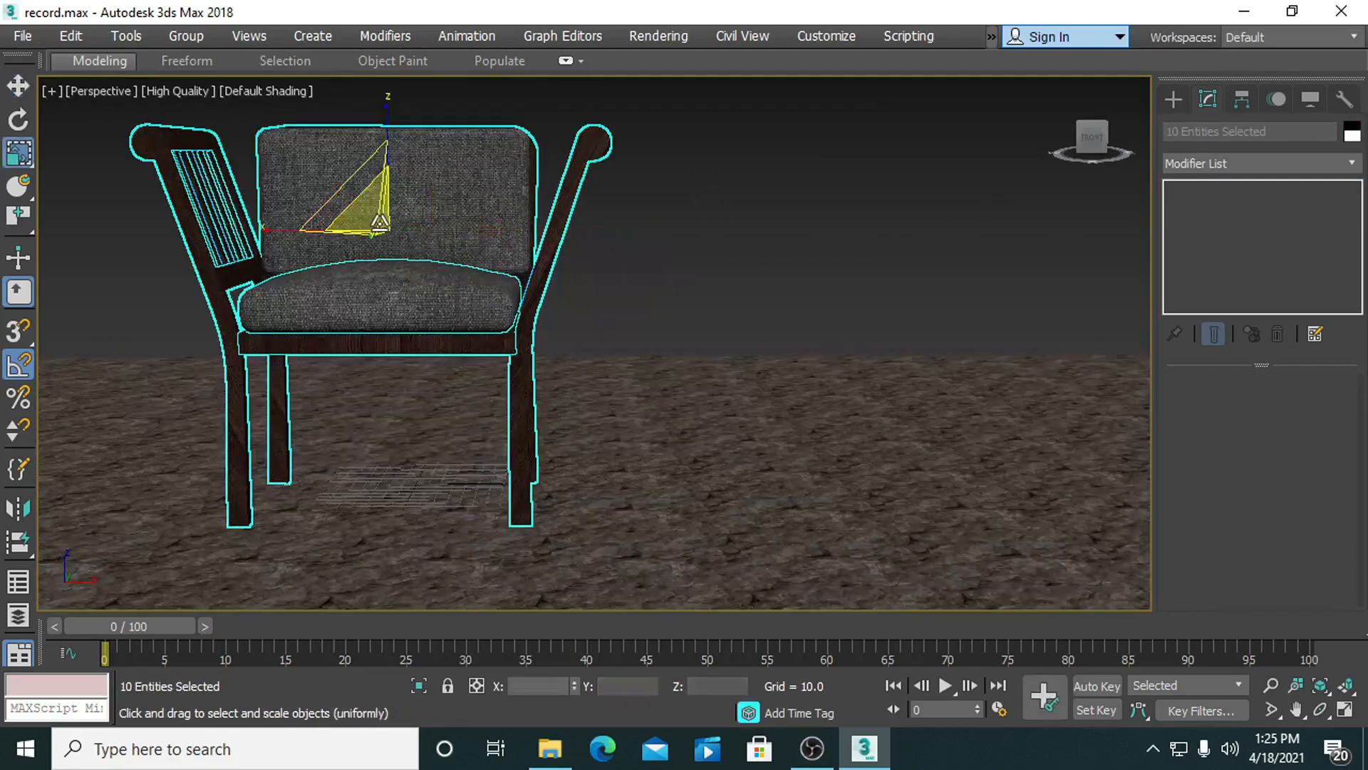
drag(358, 202, 339, 159)
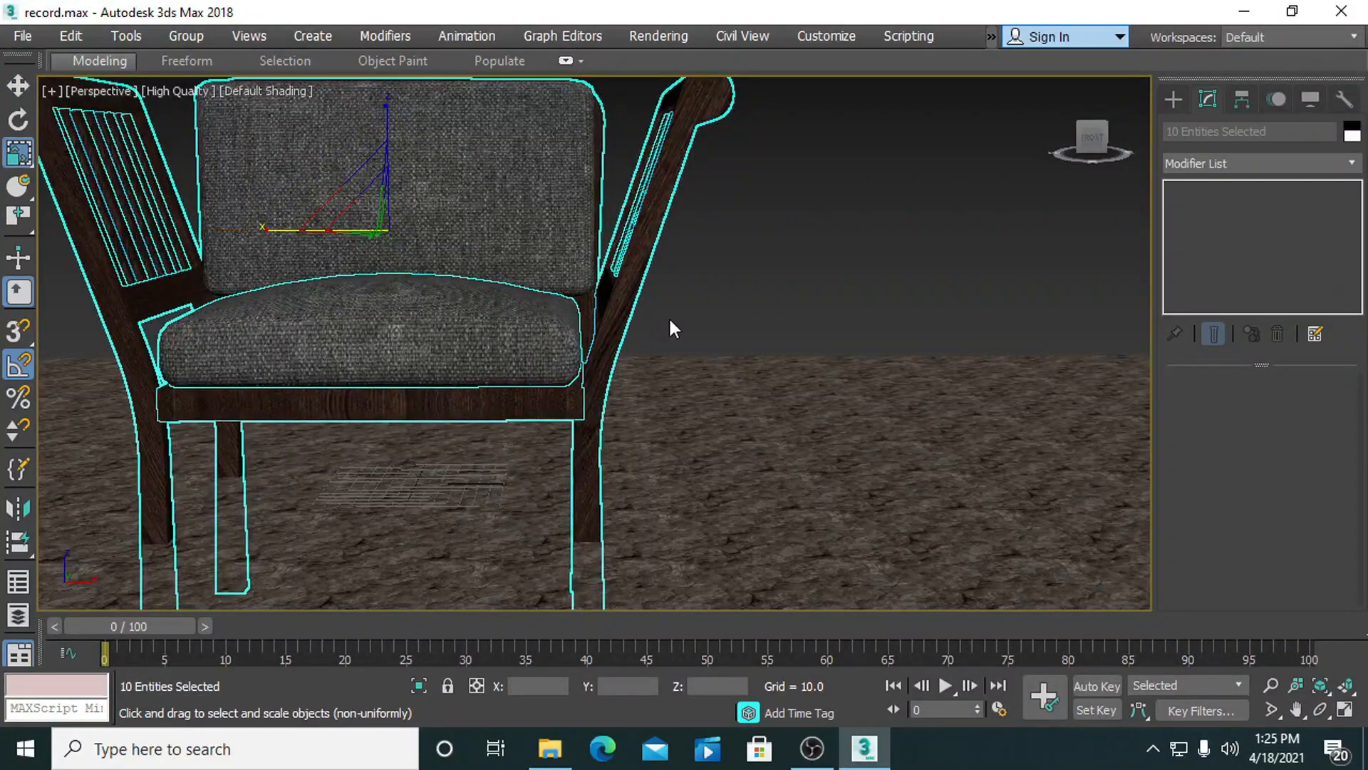
scroll(668, 315, down, 3)
middle_drag(664, 323, 739, 318)
key(w)
drag(532, 152, 532, 88)
click(856, 195)
Clone the whole chair along the X axis as one Copy, placing it beside the original.
middle_drag(776, 342, 724, 342)
scroll(778, 364, down, 3)
drag(444, 281, 426, 329)
mouse_move(700, 248)
shift+mouse_down()
mouse_move(968, 287)
mouse_move(955, 289)
shift+mouse_up()
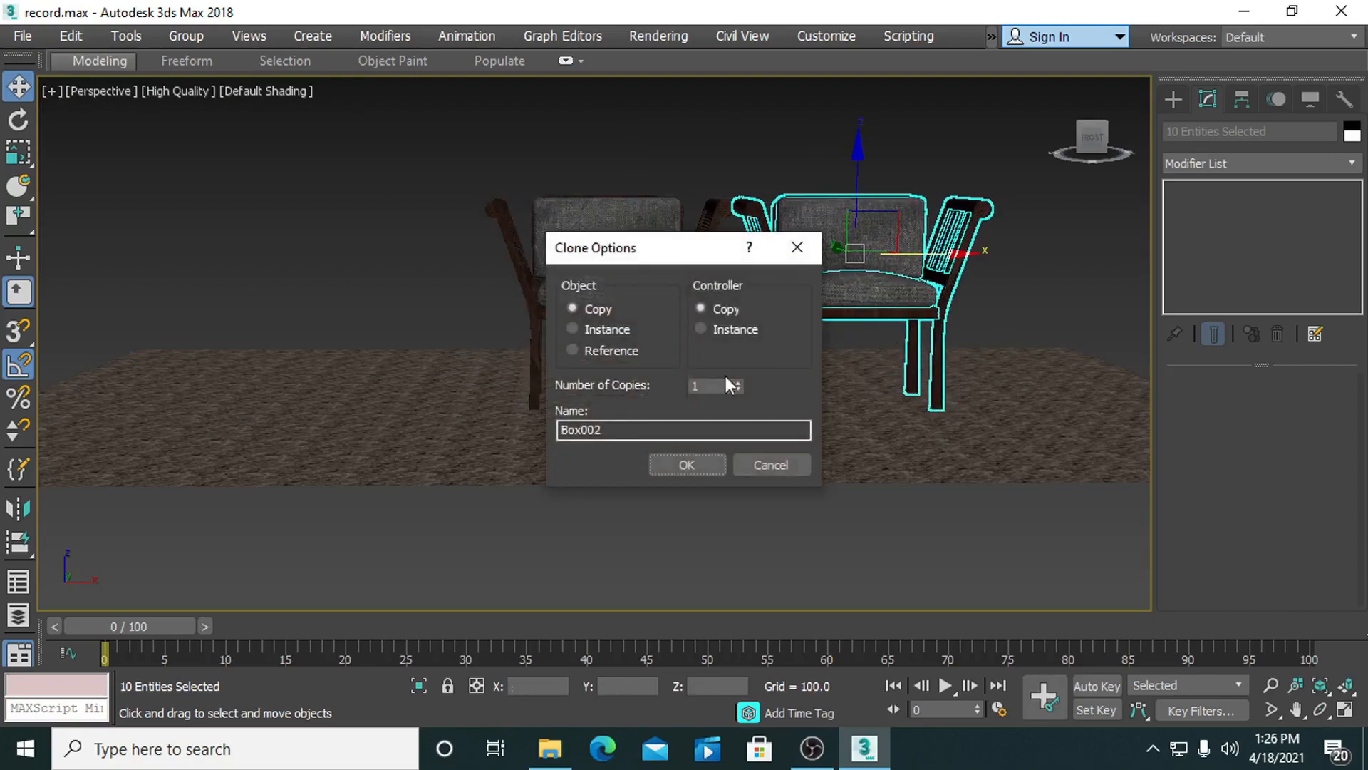
click(667, 460)
Select the floor plane and scale it up uniformly to about 1744%.
middle_drag(777, 526, 781, 599)
click(657, 519)
alt+middle_drag(657, 520, 720, 559)
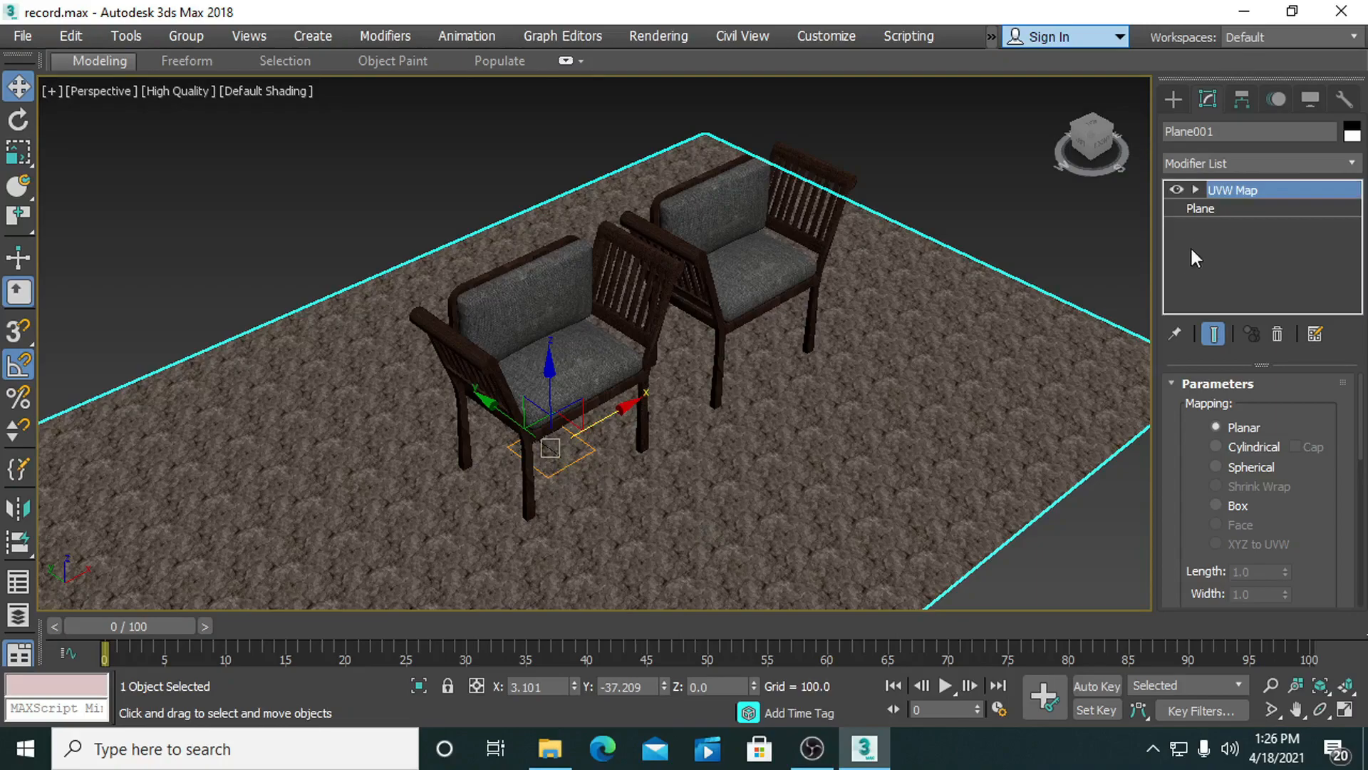
click(1222, 192)
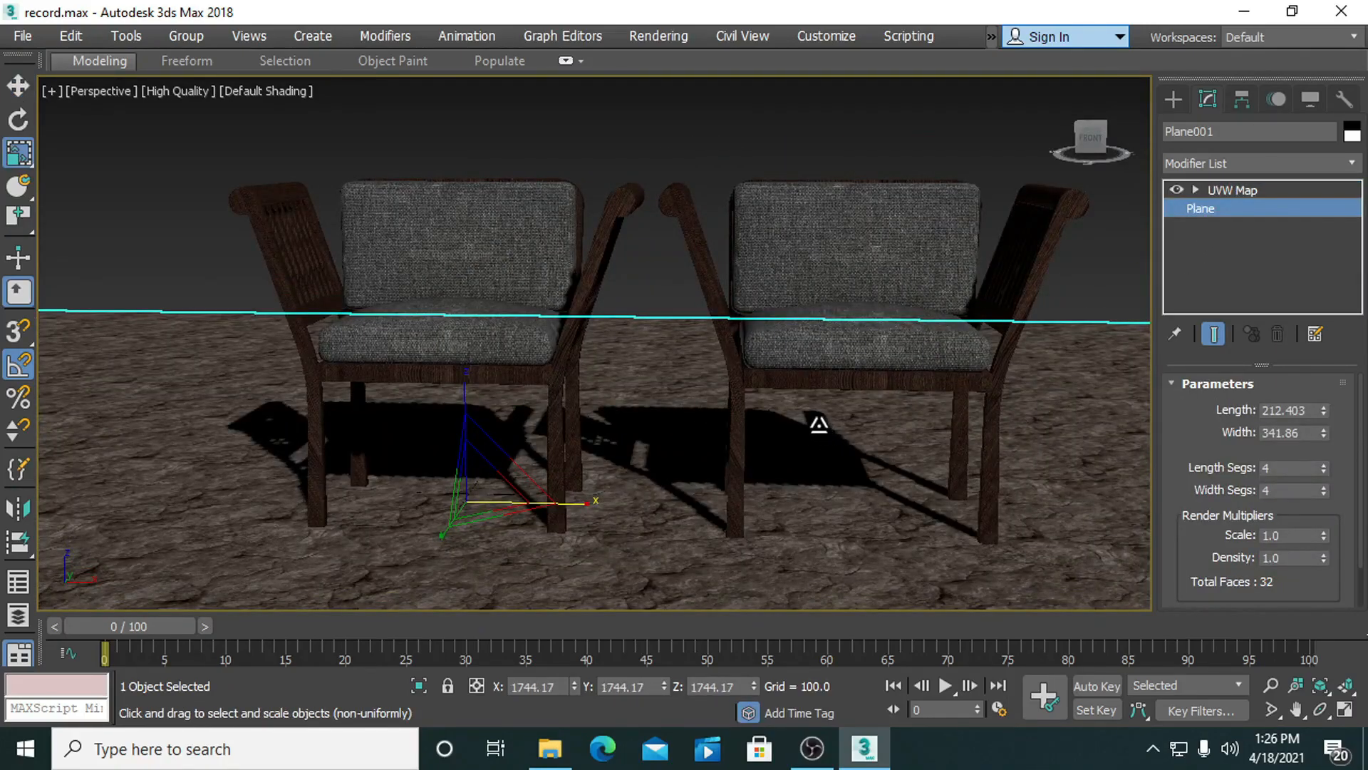
alt+middle_drag(819, 425, 1362, 721)
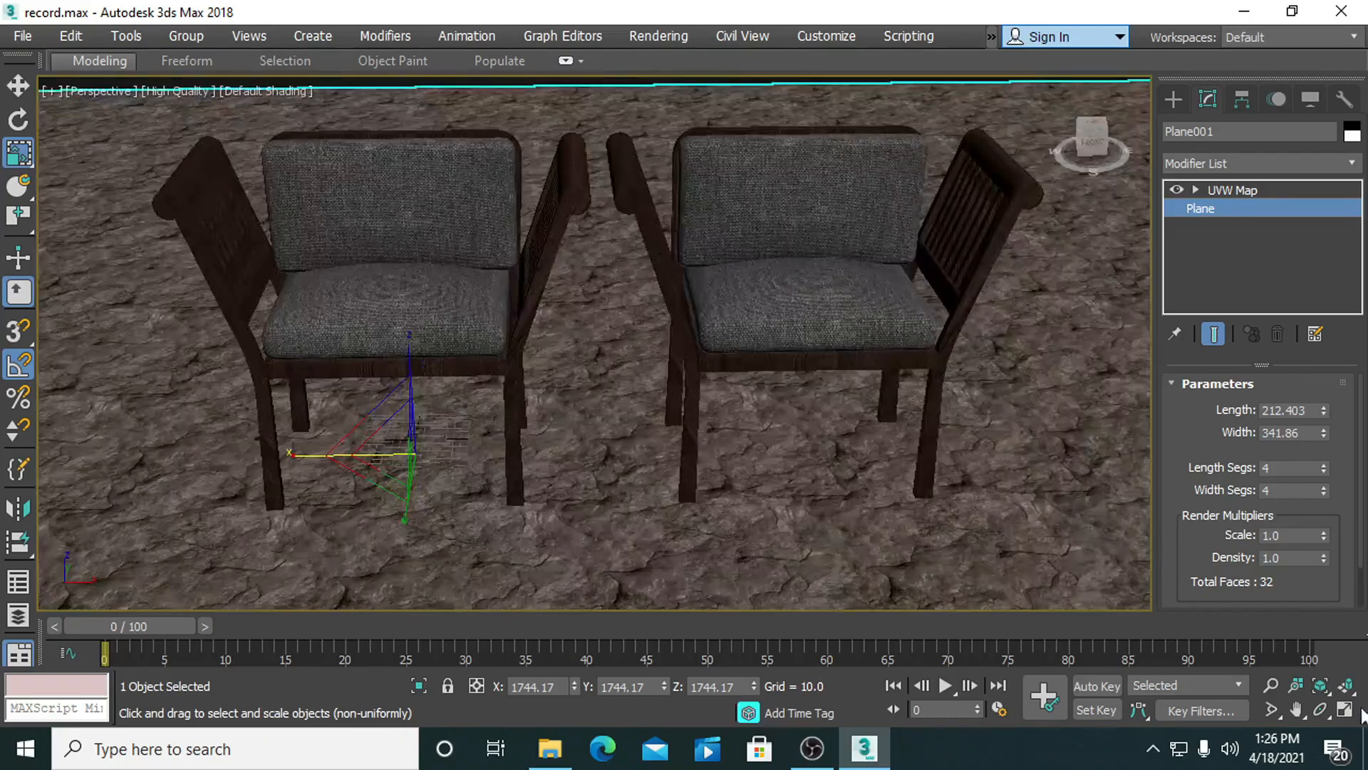
Frame both chairs closely in the perspective view, clear the selection and render the view.
click(1296, 686)
drag(971, 544, 870, 511)
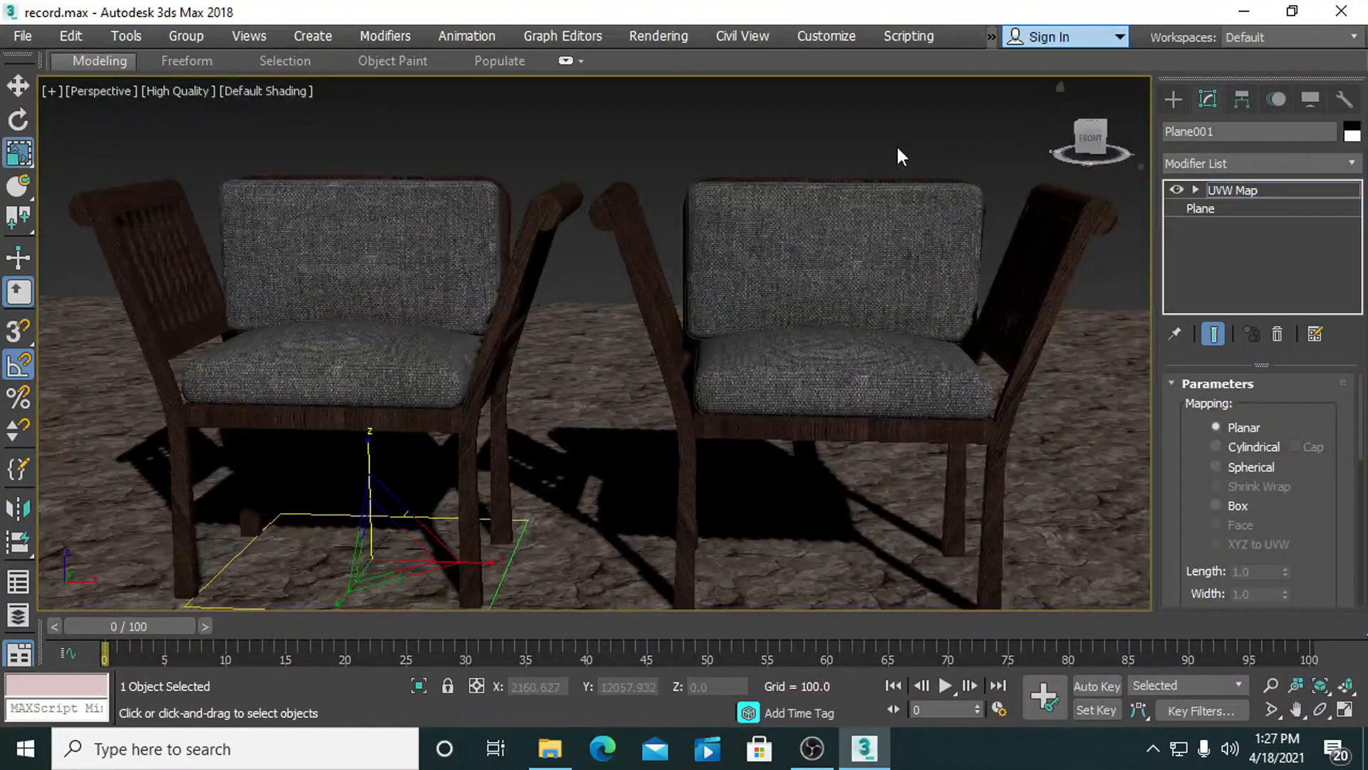
middle_drag(848, 370, 849, 357)
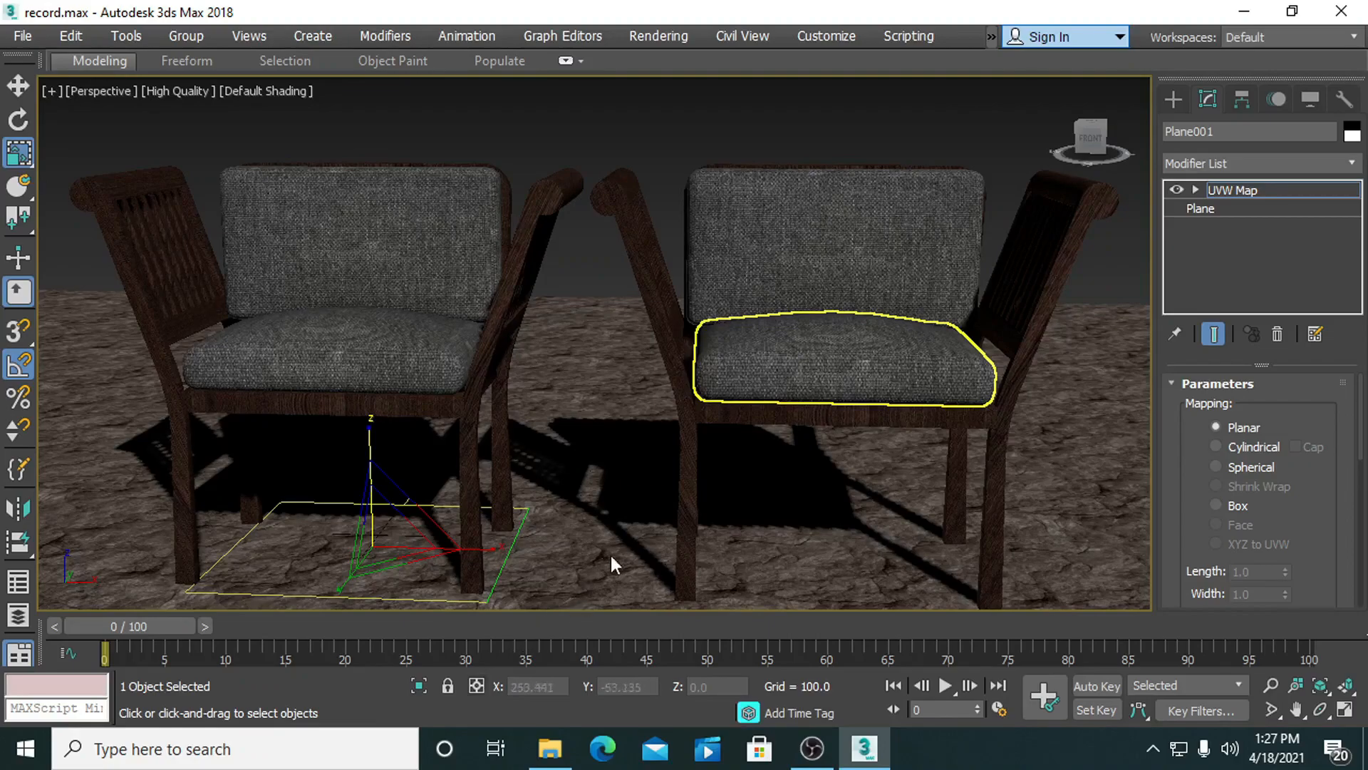
click(1243, 207)
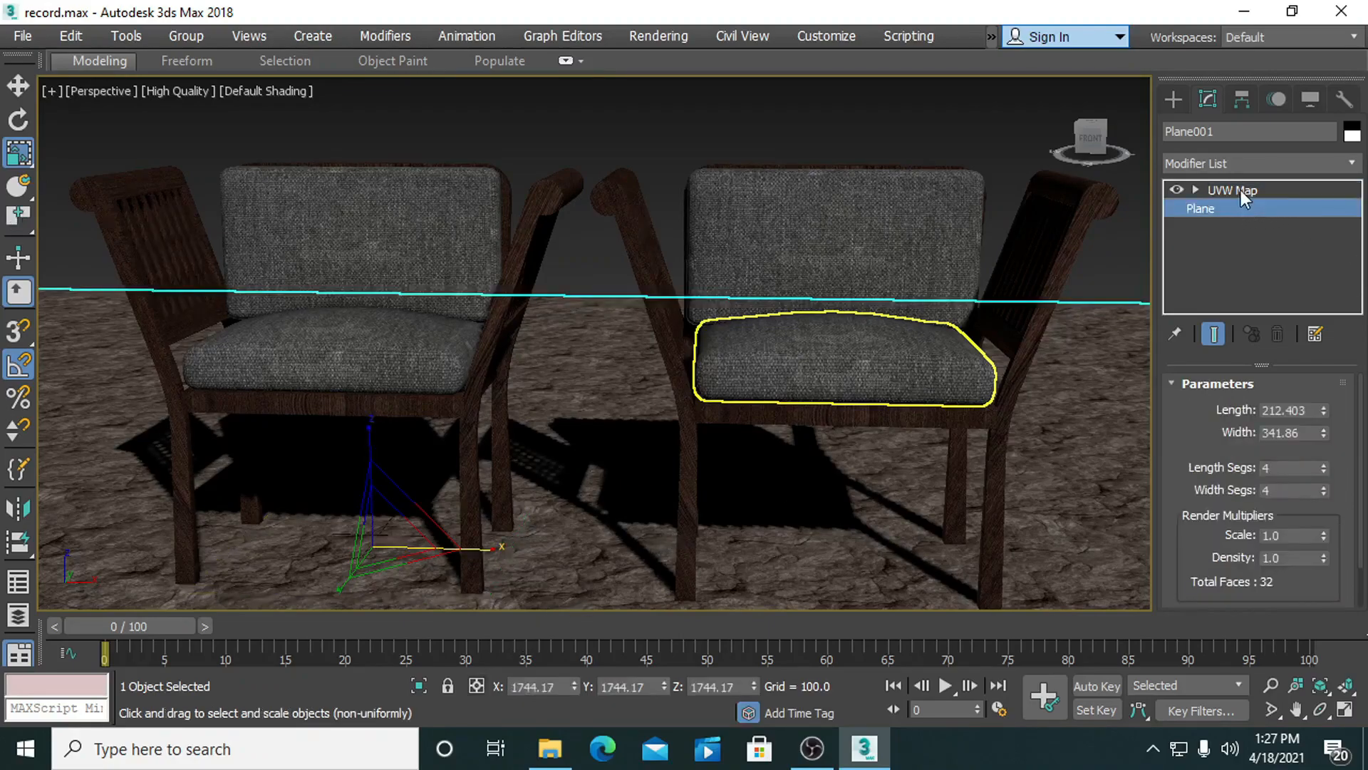
click(1212, 187)
click(993, 105)
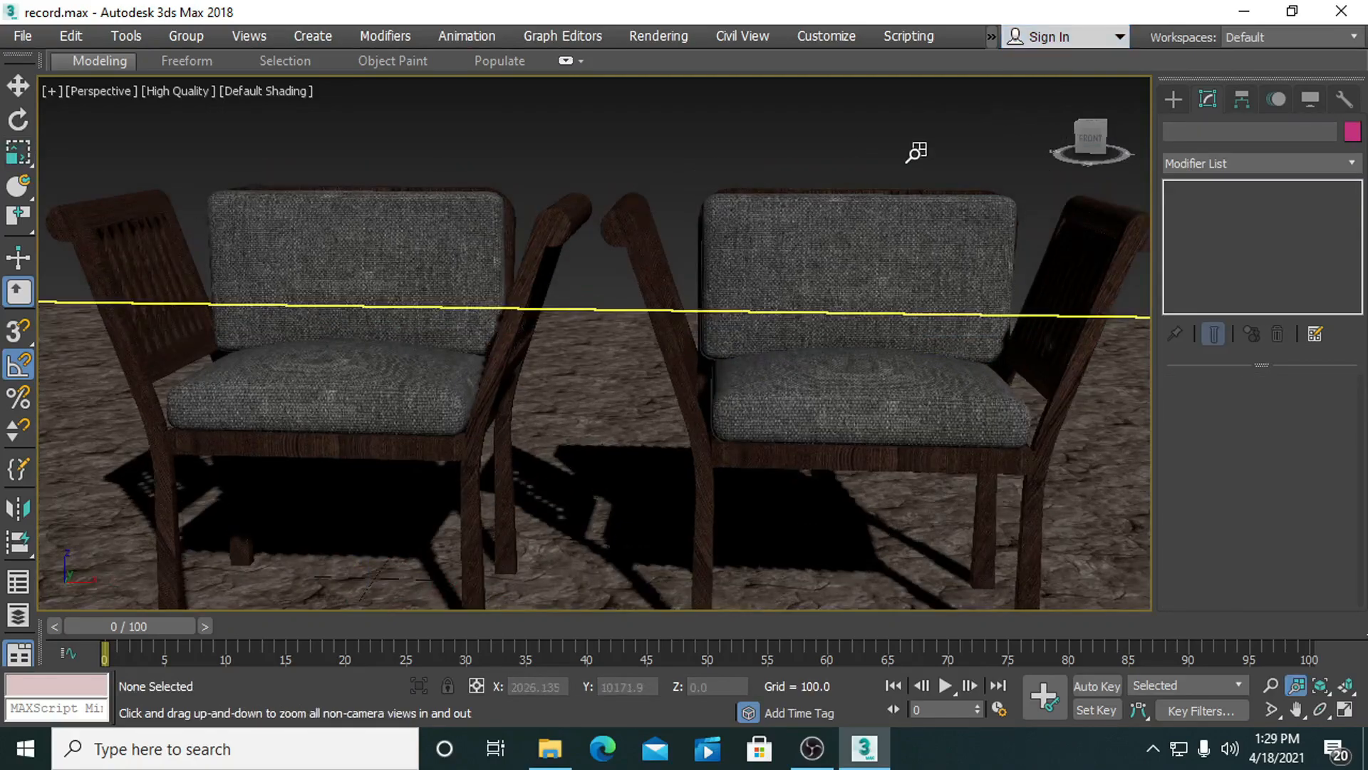
key(shift+q)
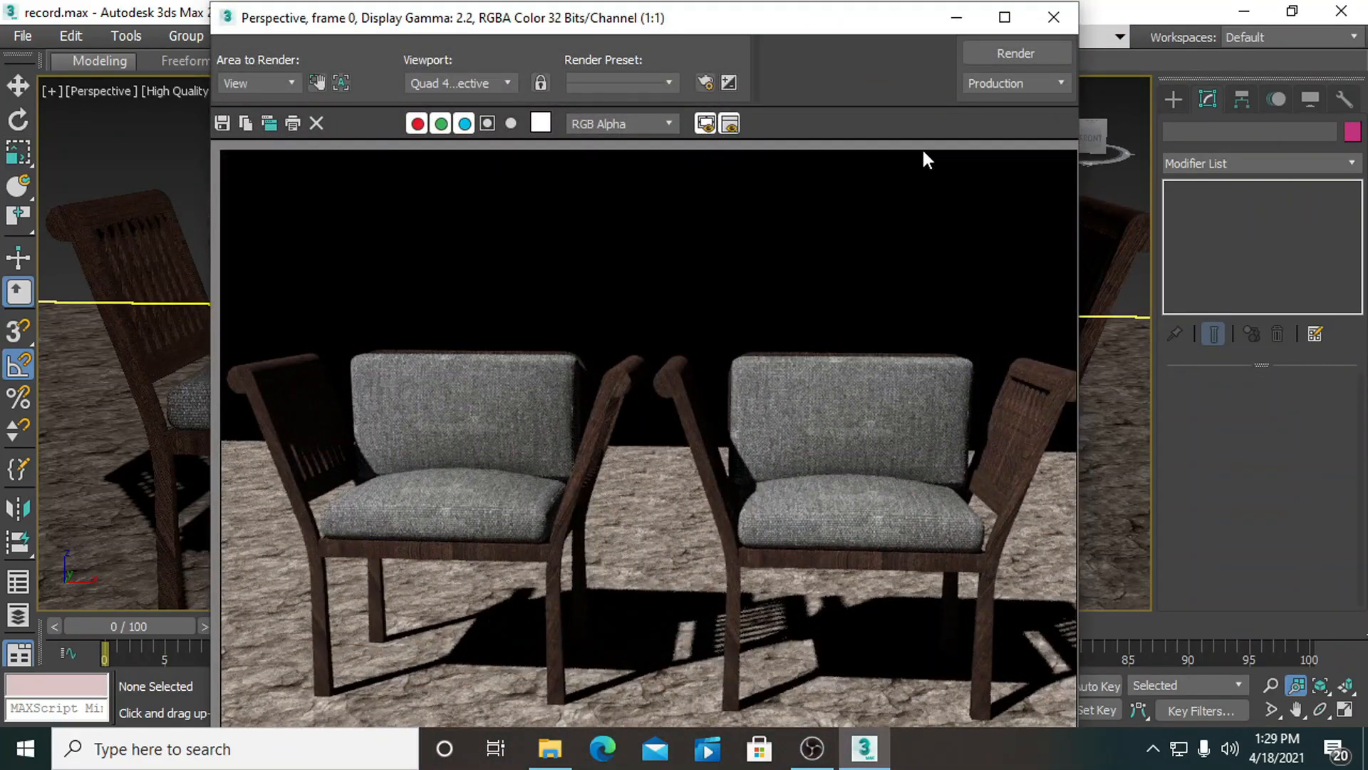